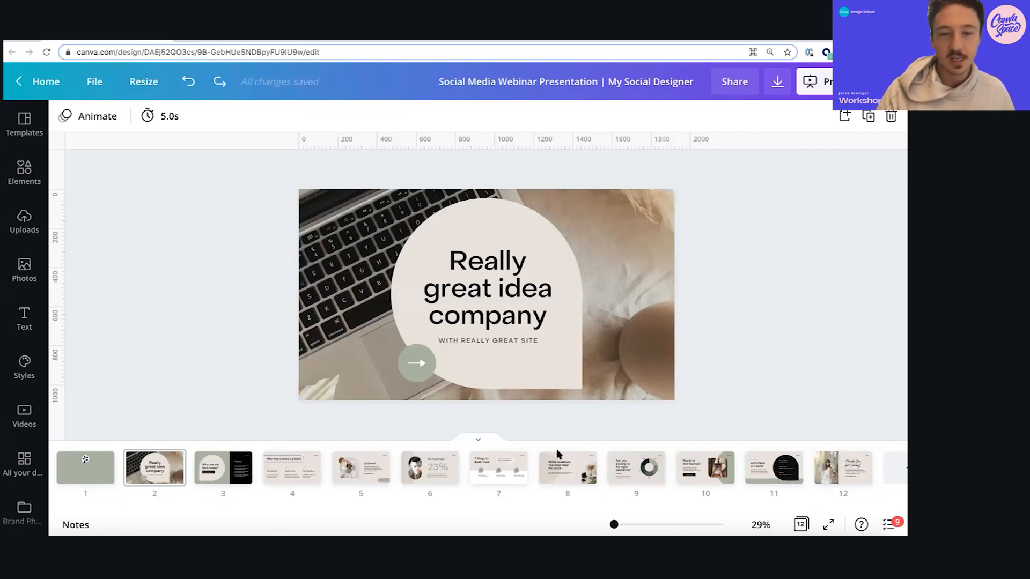
Look over all pages in the grid view, open pages 3 and 4, and return to page 2 to inspect its background photo
{"action": "left_click", "coordinate": [800, 524]}
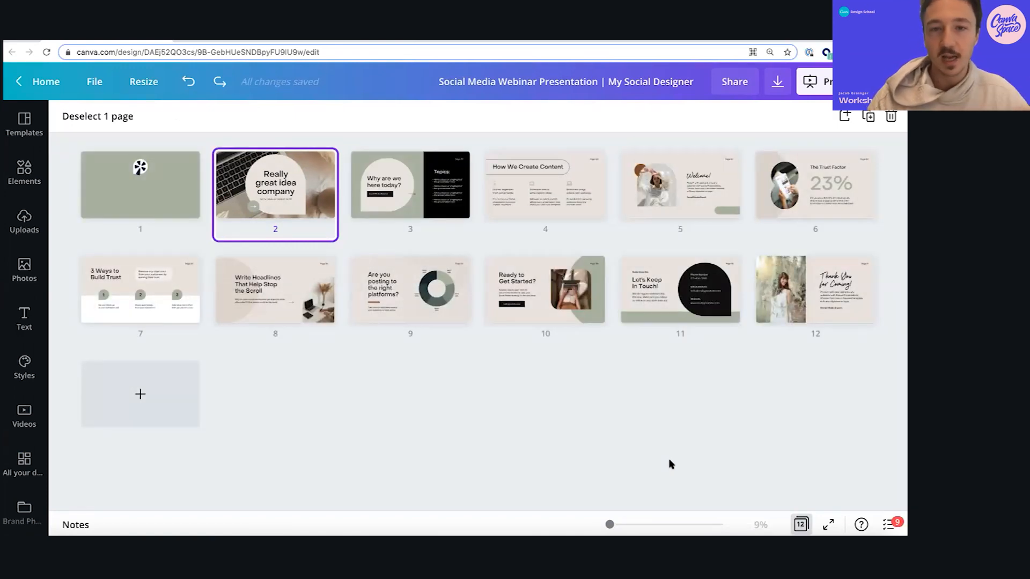
{"action": "left_click", "coordinate": [427, 199]}
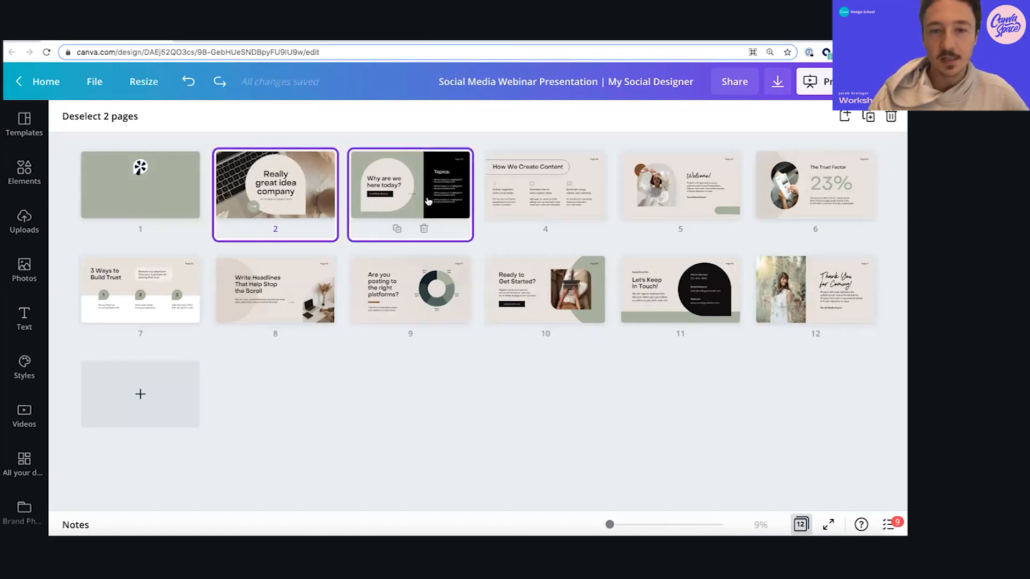
{"action": "double_click", "coordinate": [426, 200]}
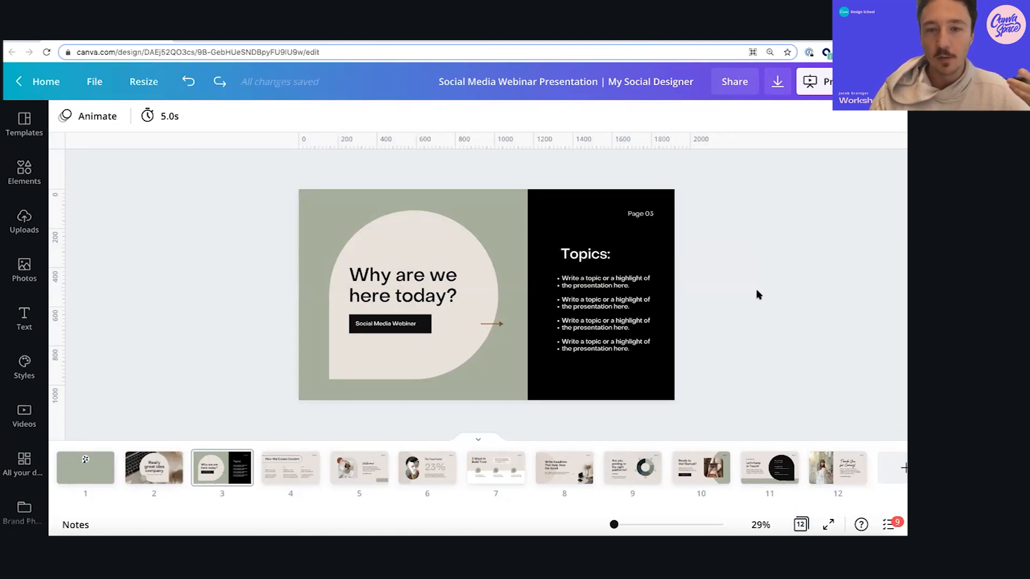
{"action": "left_click", "coordinate": [286, 478]}
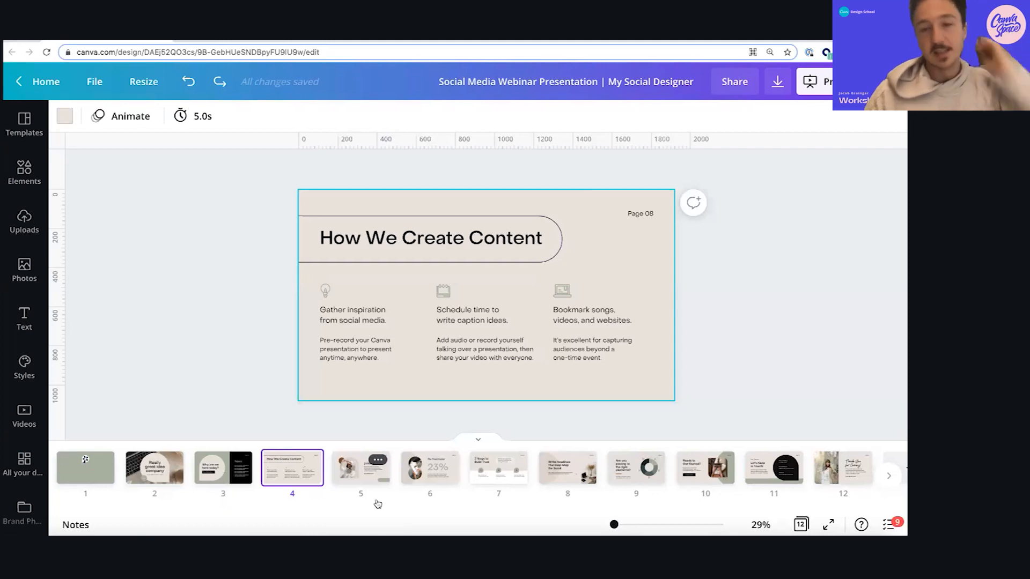
{"action": "left_click", "coordinate": [164, 471]}
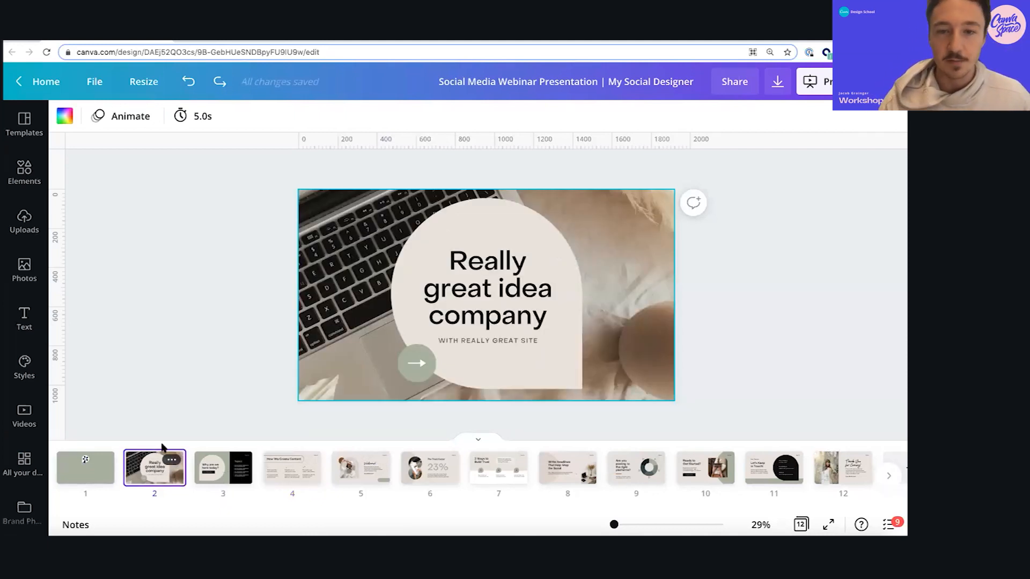
{"action": "left_click", "coordinate": [161, 345]}
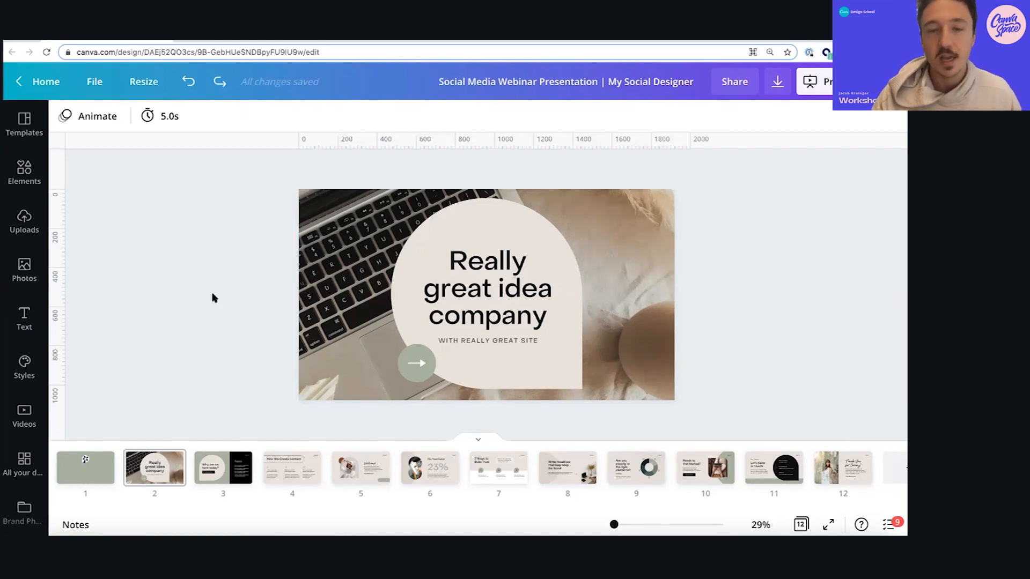
{"action": "double_click", "coordinate": [342, 275]}
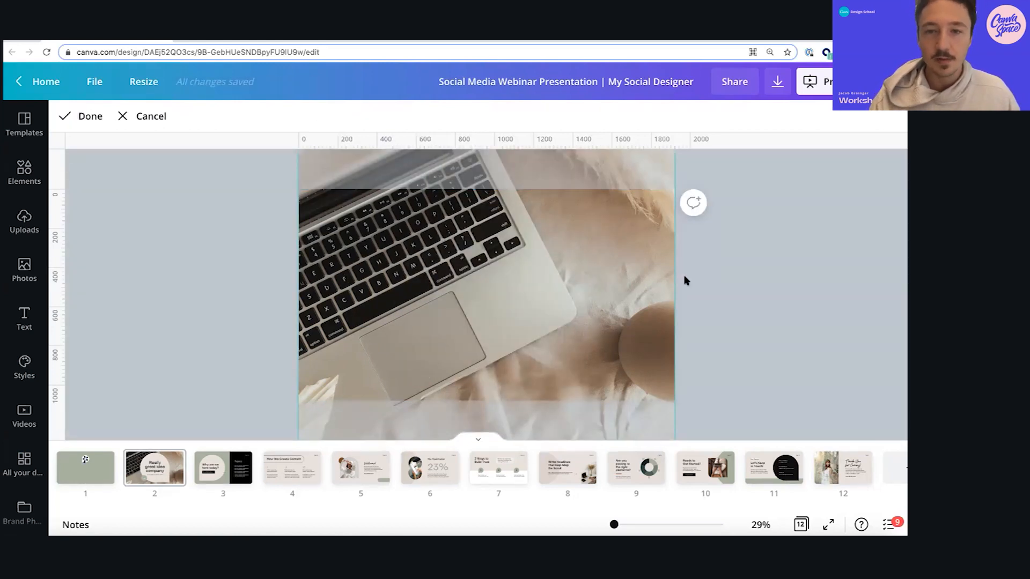
{"action": "left_click", "coordinate": [700, 279]}
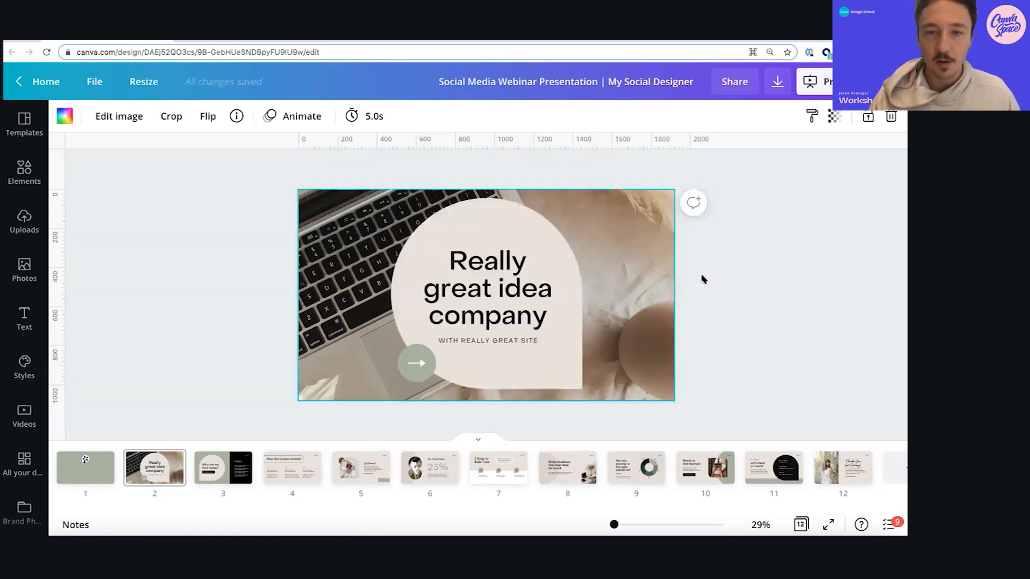
Delete the beige teardrop shape and the green arrow circle from page 2
{"action": "left_click", "coordinate": [564, 245]}
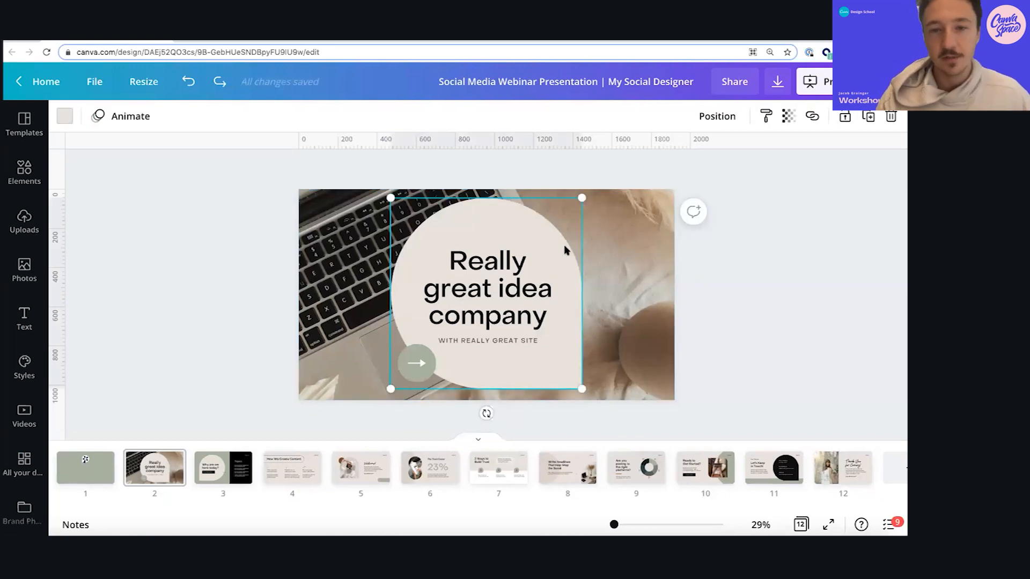
{"action": "key", "text": "Delete"}
{"action": "left_click", "coordinate": [421, 365]}
{"action": "key", "text": "Delete"}
Ungroup the title and subtitle on page 2, and widen the title's text box across most of the page
{"action": "left_click", "coordinate": [479, 315]}
{"action": "left_click", "coordinate": [712, 119]}
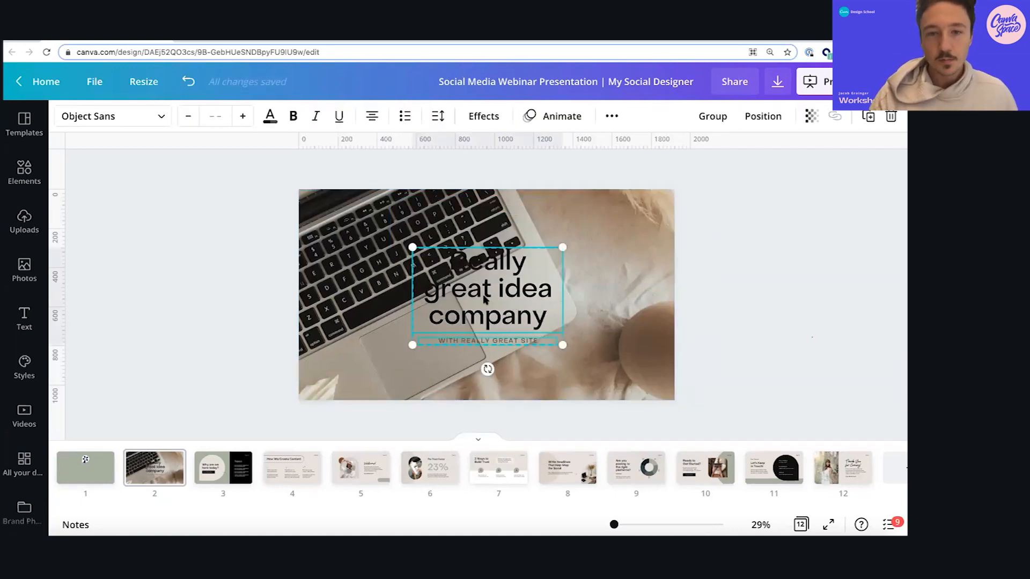
{"action": "left_click", "coordinate": [558, 295]}
{"action": "left_click_drag", "start_coordinate": [562, 294], "coordinate": [653, 294]}
Try the page 2 title at font size 140
{"action": "left_click", "coordinate": [218, 117]}
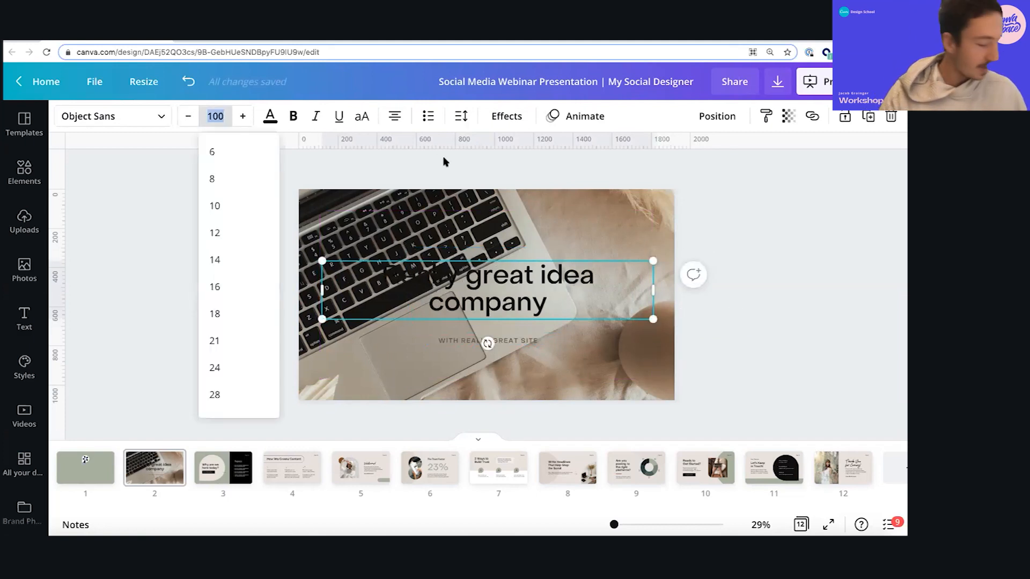
{"action": "type", "text": "140"}
{"action": "key", "text": "Return"}
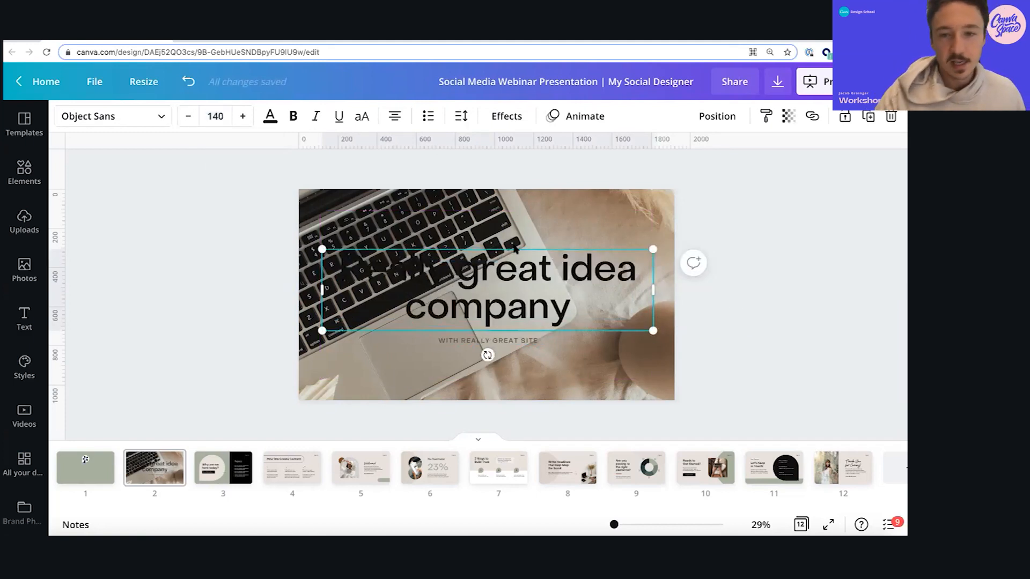
{"action": "key", "text": "Escape"}
{"action": "left_click", "coordinate": [611, 316]}
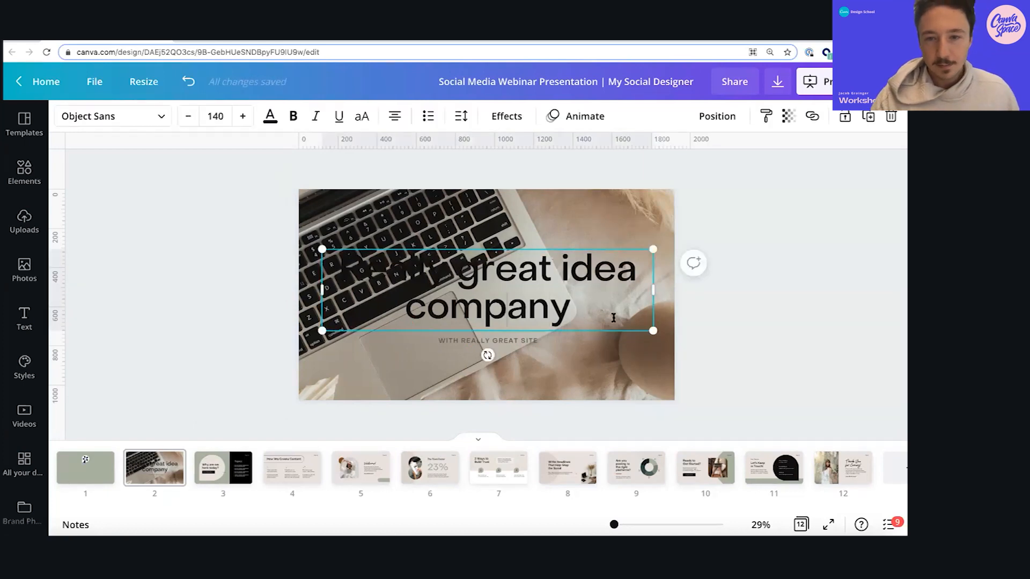
{"action": "left_click", "coordinate": [699, 324]}
Change the title's text colour to white from the document colours
{"action": "left_click", "coordinate": [465, 294]}
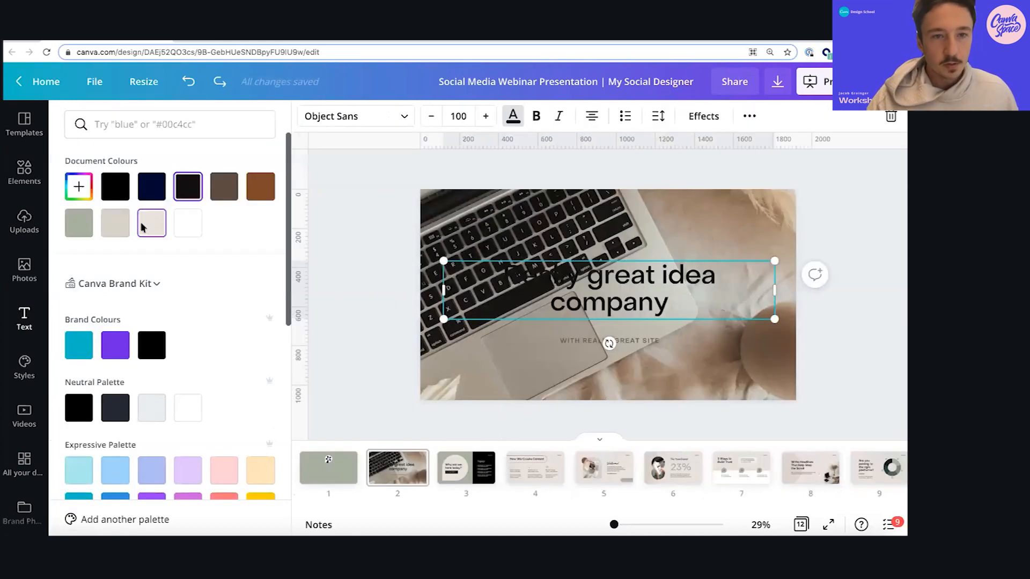
{"action": "left_click", "coordinate": [188, 222]}
{"action": "left_click", "coordinate": [802, 367]}
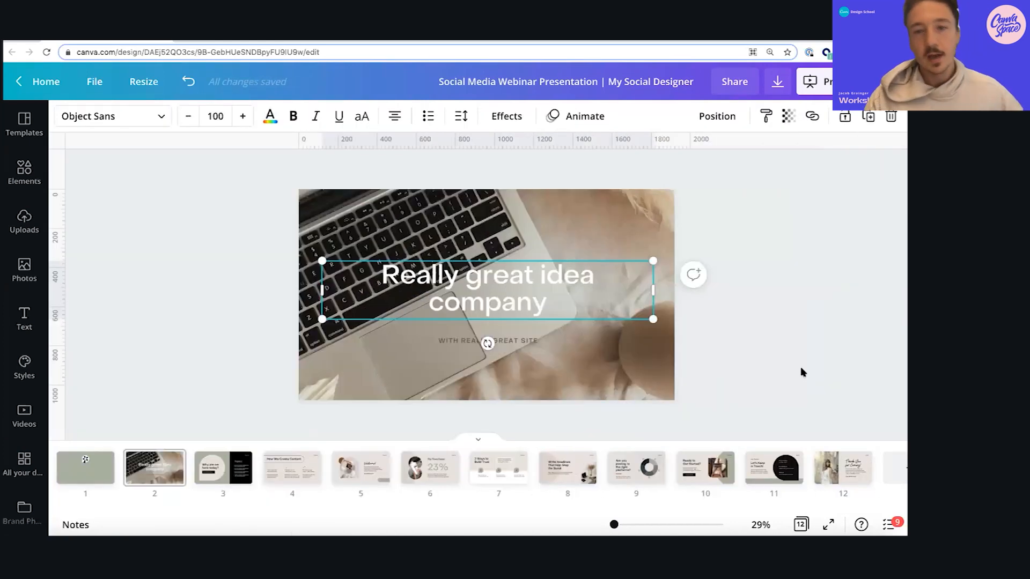
Slightly lower the brightness of the laptop background photo on page 2
{"action": "left_click", "coordinate": [494, 335]}
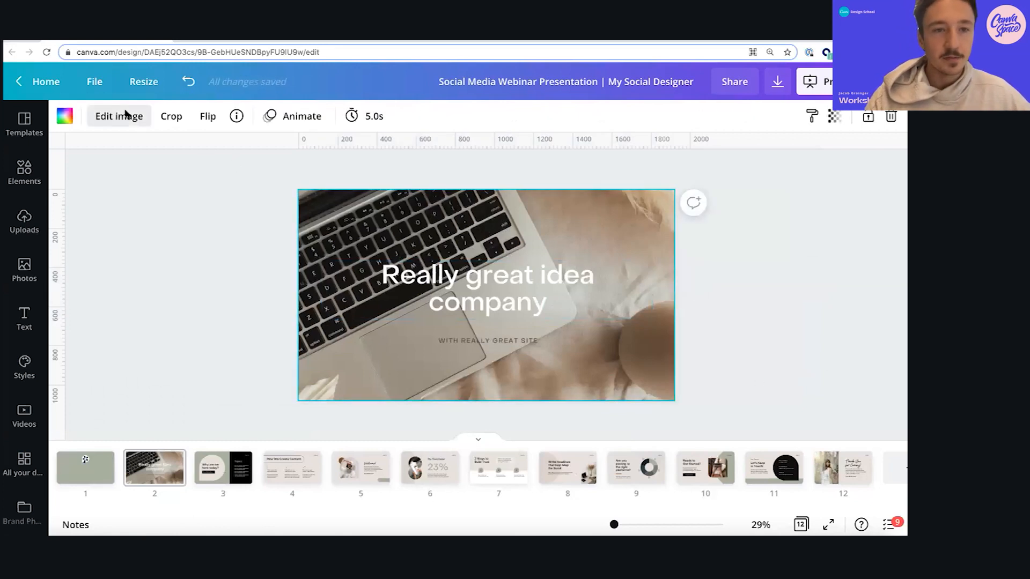
{"action": "left_click", "coordinate": [128, 114]}
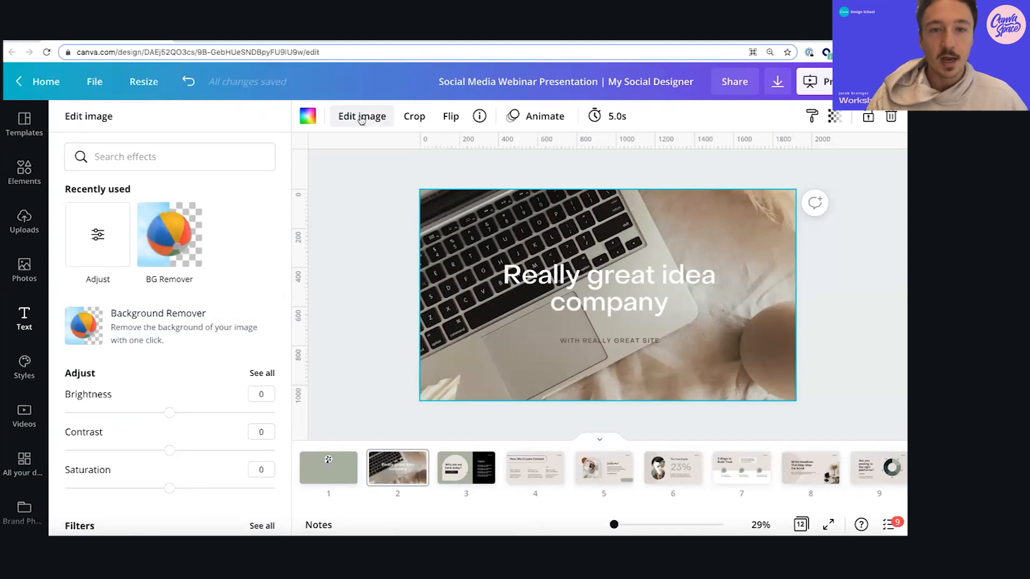
{"action": "left_click_drag", "start_coordinate": [168, 413], "coordinate": [159, 413]}
{"action": "left_click", "coordinate": [616, 302]}
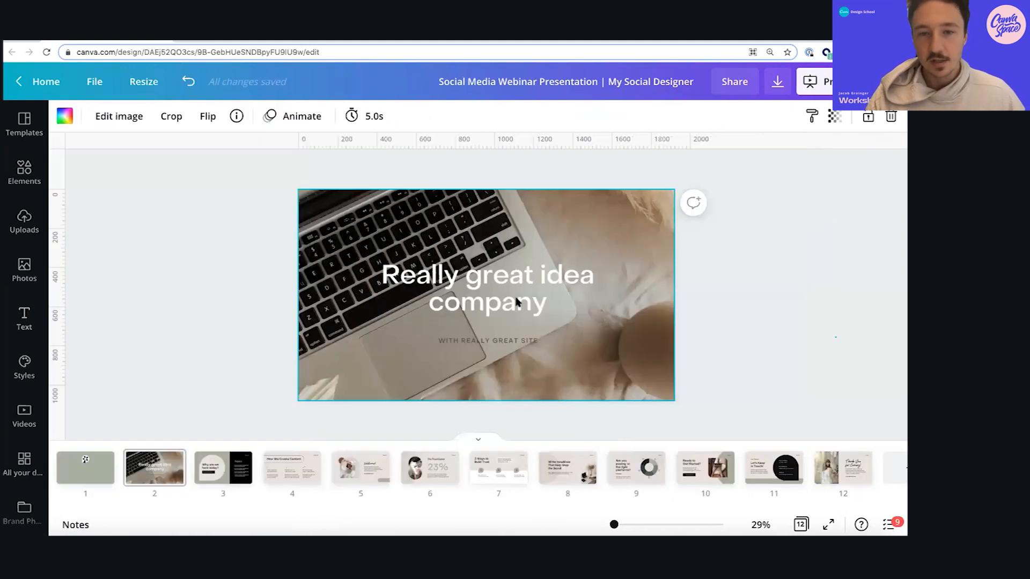
Widen the title's text box to the full page width and join its text on one line as "Really great idea company"
{"action": "left_click_drag", "start_coordinate": [653, 291], "coordinate": [675, 292]}
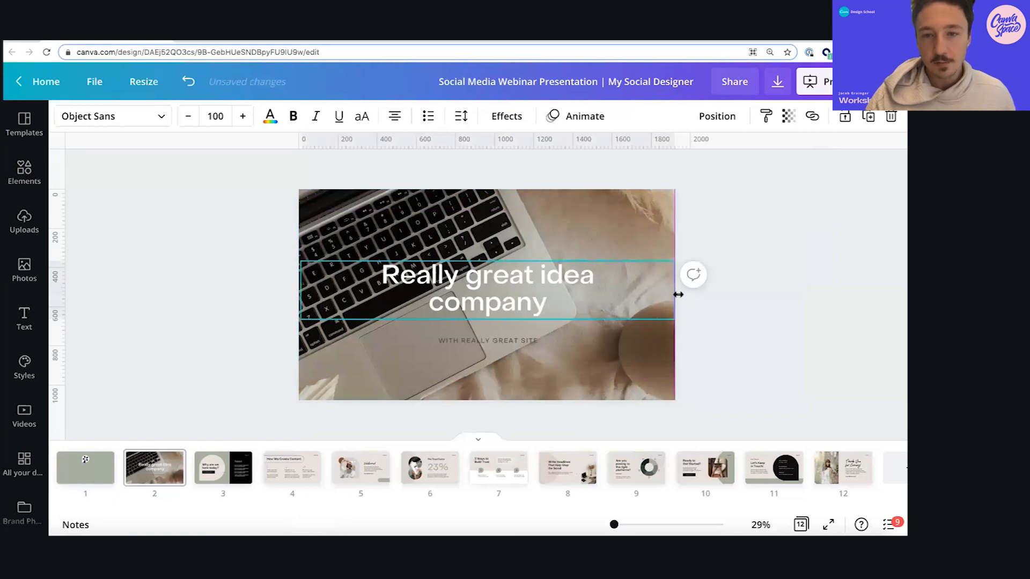
{"action": "left_click", "coordinate": [420, 299]}
{"action": "key", "text": "BackSpace"}
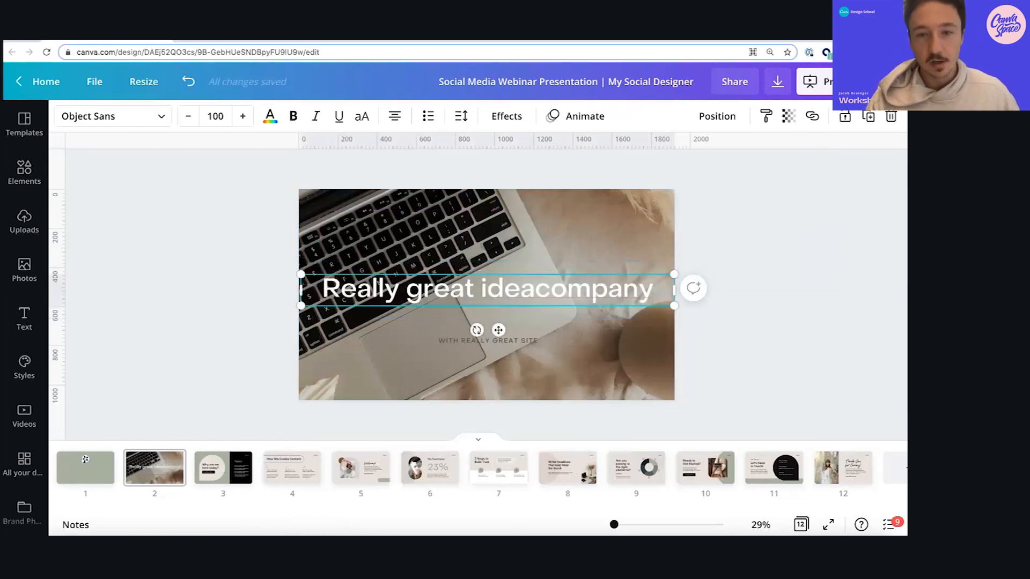
{"action": "left_click", "coordinate": [760, 260]}
Position the one-line title near the vertical middle of the page
{"action": "left_click", "coordinate": [540, 300]}
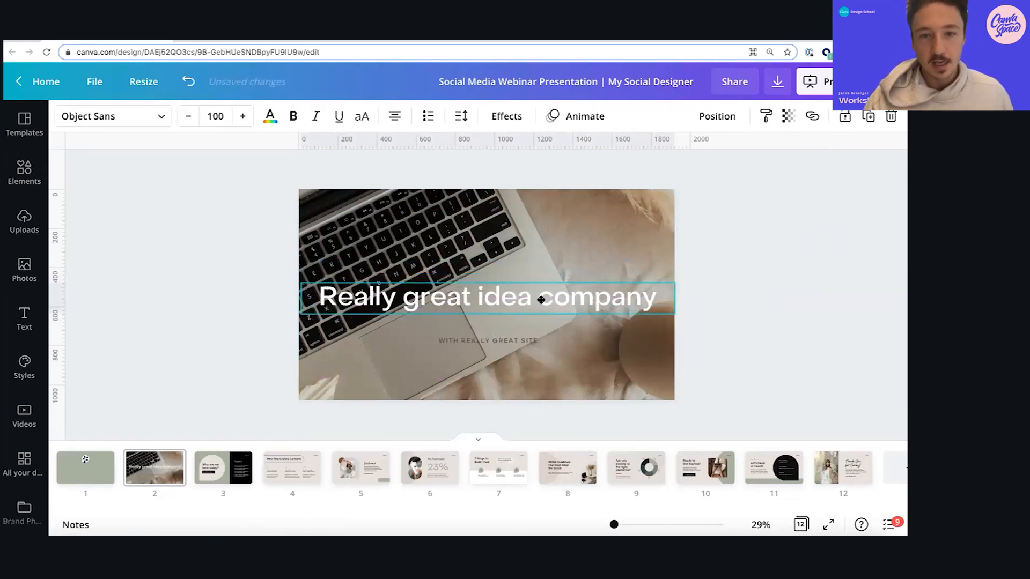
{"action": "left_click_drag", "start_coordinate": [542, 296], "coordinate": [542, 292]}
{"action": "left_click", "coordinate": [805, 313]}
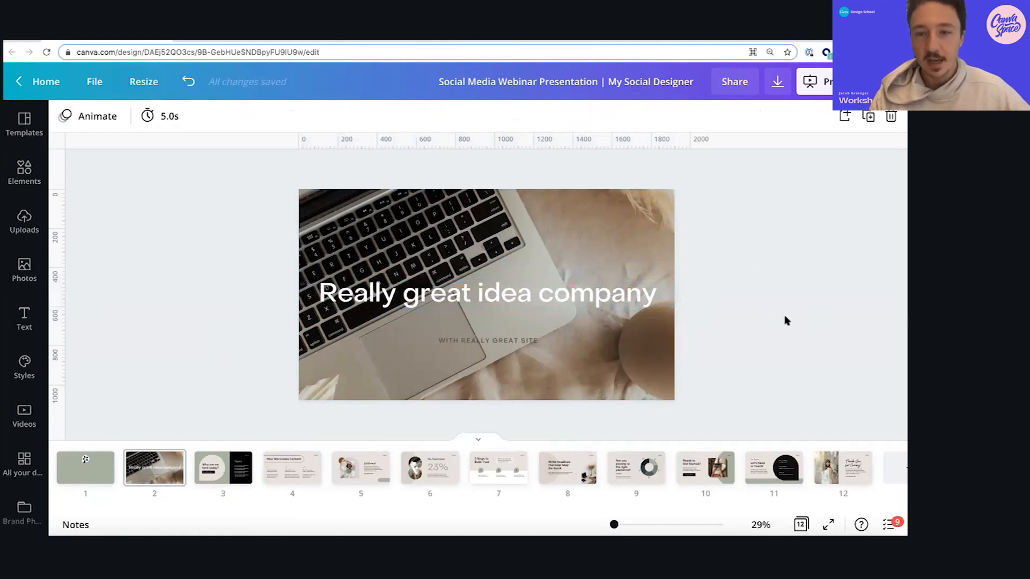
Move the subtitle up directly beneath the title and reduce its font size to 21
{"action": "left_click", "coordinate": [514, 342]}
{"action": "left_click_drag", "start_coordinate": [514, 342], "coordinate": [516, 316]}
{"action": "left_click", "coordinate": [187, 116]}
{"action": "left_click", "coordinate": [188, 116]}
{"action": "left_click", "coordinate": [188, 116]}
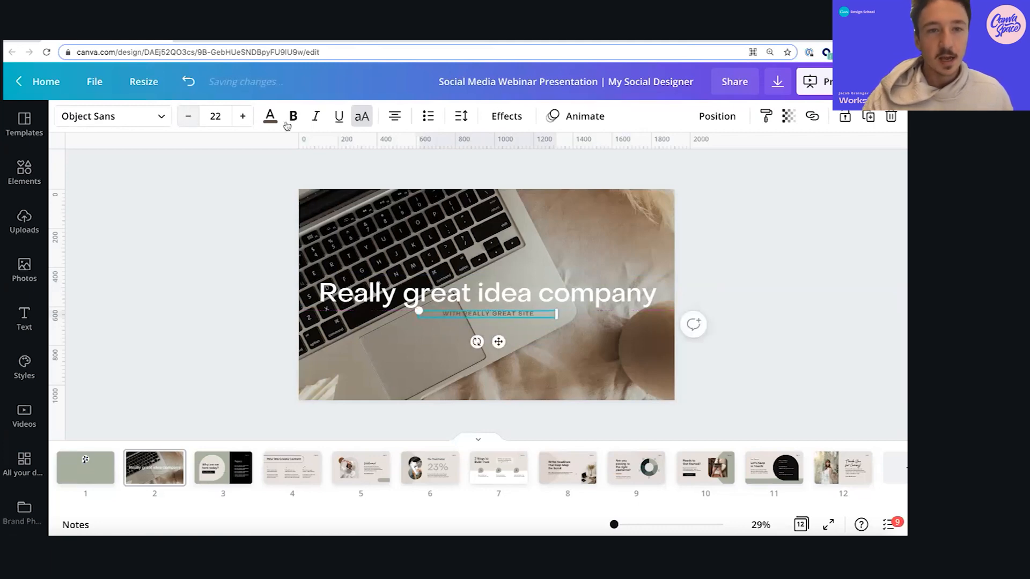
Change the subtitle's text colour to white from the document colours
{"action": "left_click", "coordinate": [267, 124]}
{"action": "left_click", "coordinate": [186, 223]}
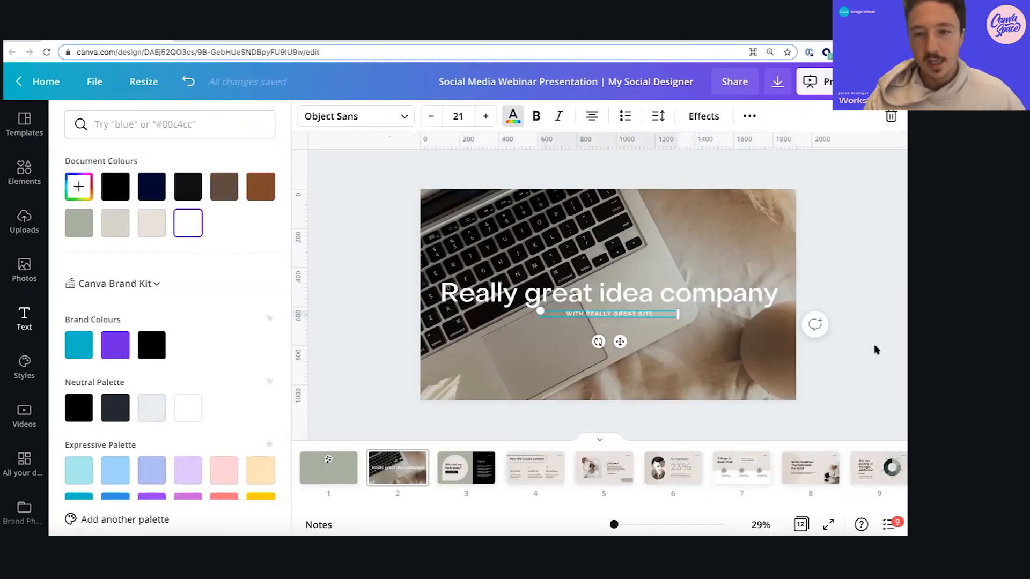
{"action": "left_click", "coordinate": [763, 316]}
{"action": "left_click", "coordinate": [348, 294]}
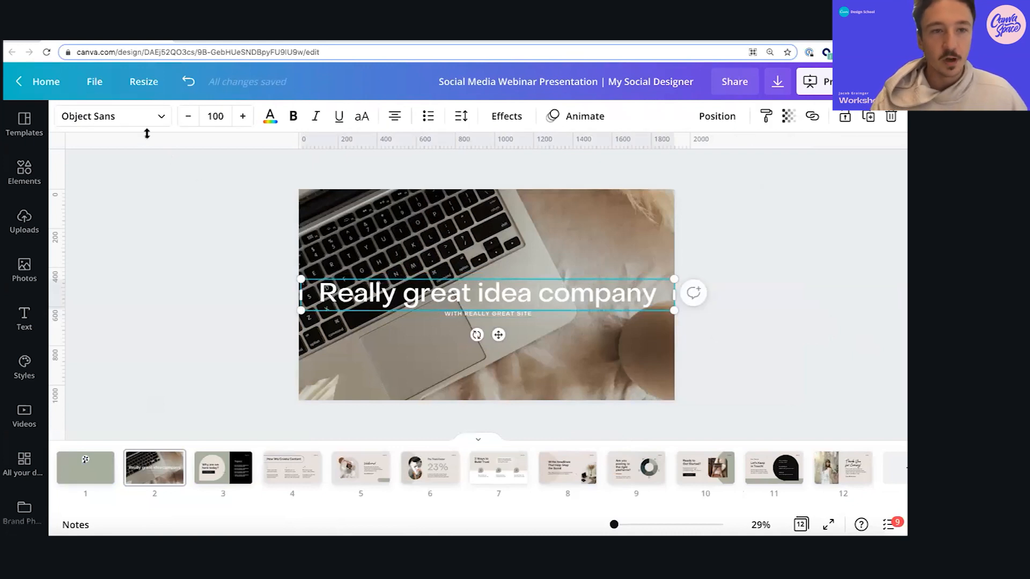
{"action": "left_click", "coordinate": [531, 313]}
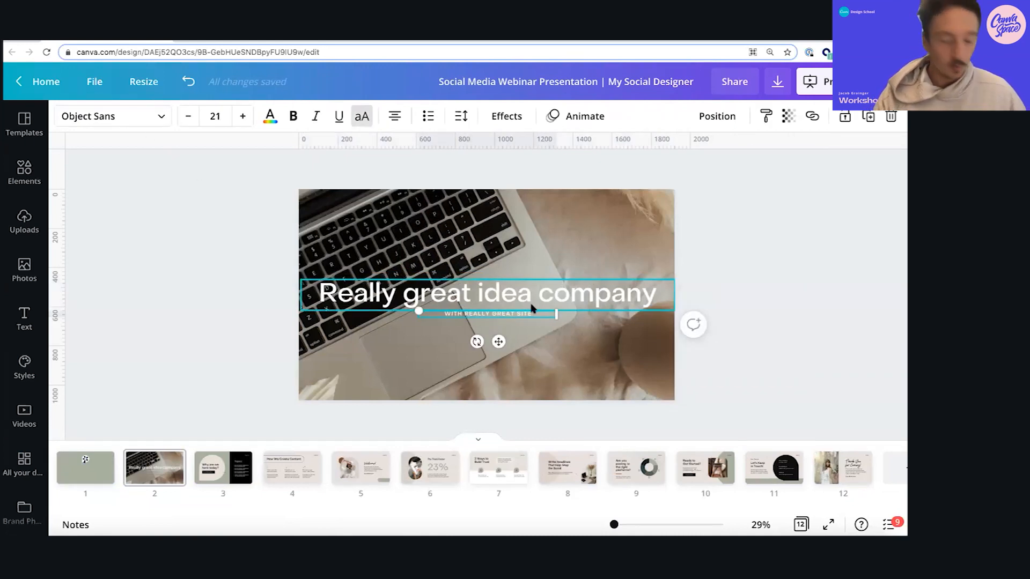
{"action": "left_click", "coordinate": [709, 362]}
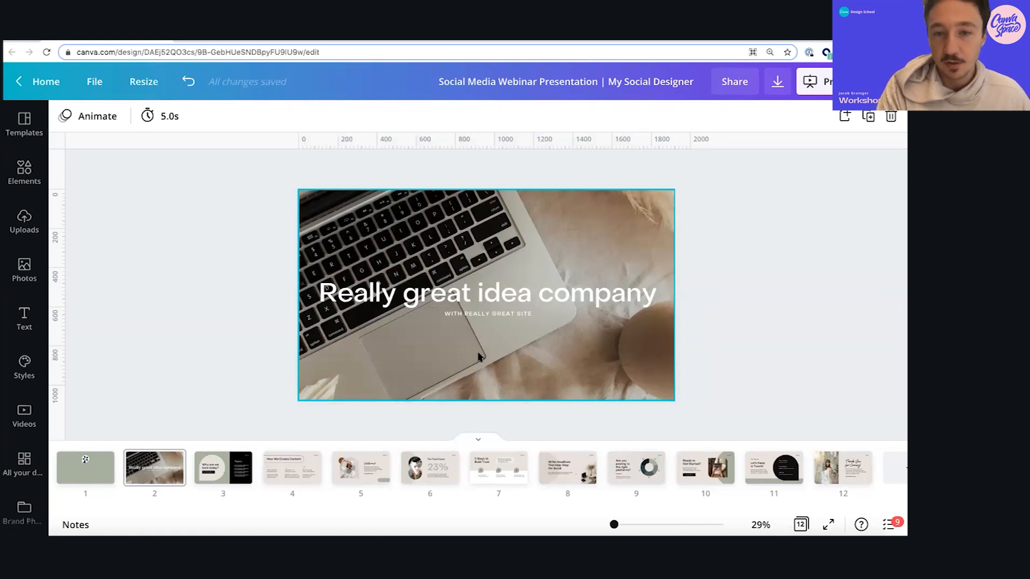
Copy the logo from page 1 and paste it above the title on page 2
{"action": "left_click", "coordinate": [72, 472]}
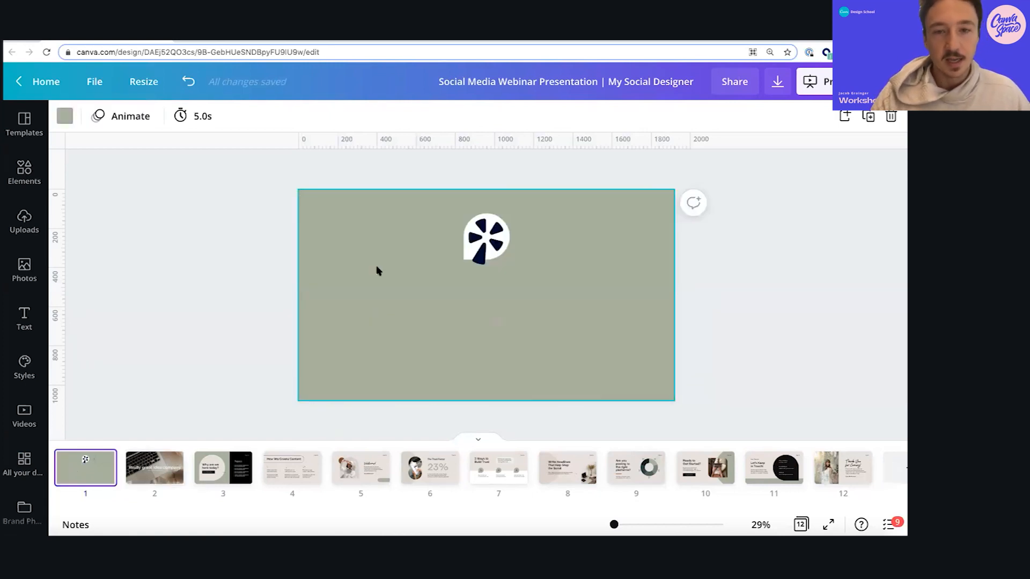
{"action": "left_click_drag", "start_coordinate": [735, 240], "coordinate": [417, 207]}
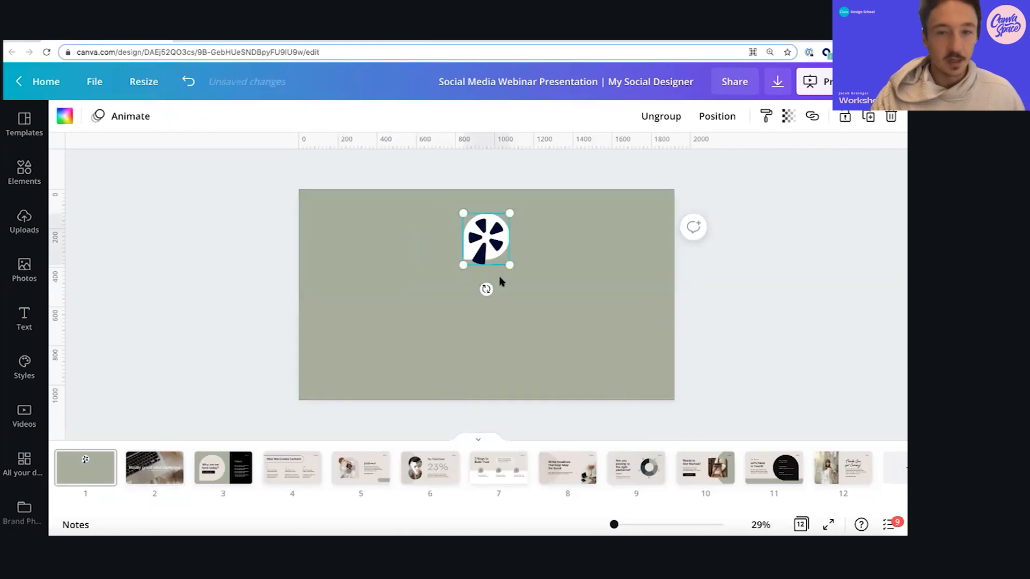
{"action": "left_click", "coordinate": [154, 466]}
{"action": "key", "text": "ctrl+v"}
{"action": "left_click", "coordinate": [765, 286]}
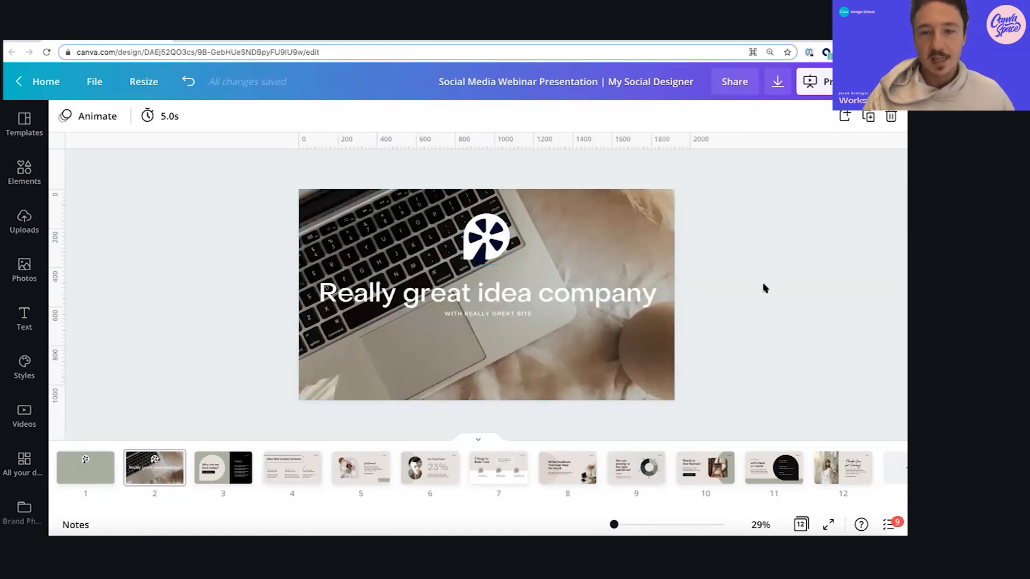
Replace the title text with "Key message" and the subtitle text with "Supporting headline"
{"action": "left_click", "coordinate": [653, 287]}
{"action": "left_click", "coordinate": [357, 284]}
{"action": "type", "text": "Key message"}
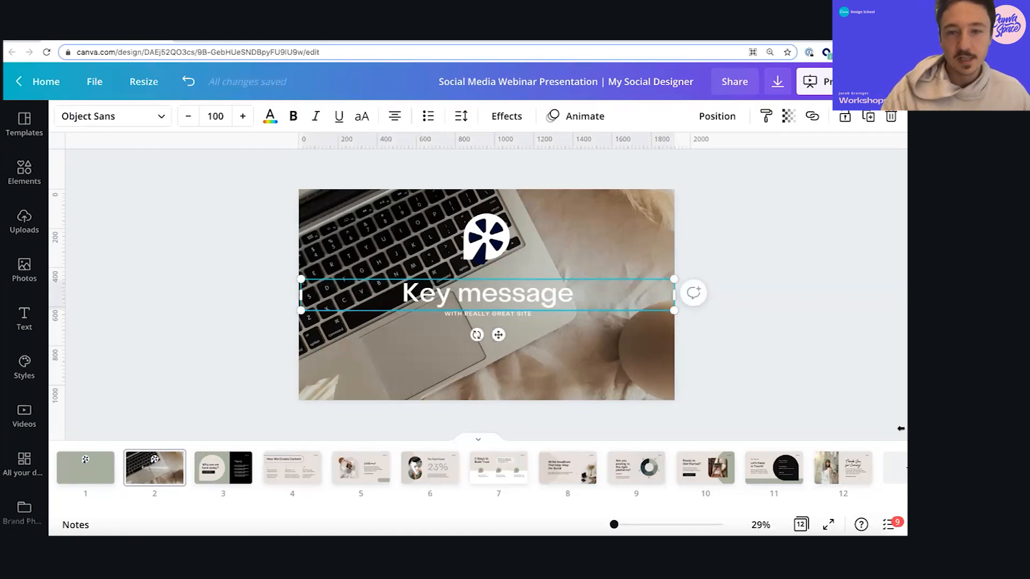
{"action": "left_click", "coordinate": [707, 375]}
{"action": "left_click", "coordinate": [475, 313]}
{"action": "type", "text": "Supporting headline"}
{"action": "key", "text": "Escape"}
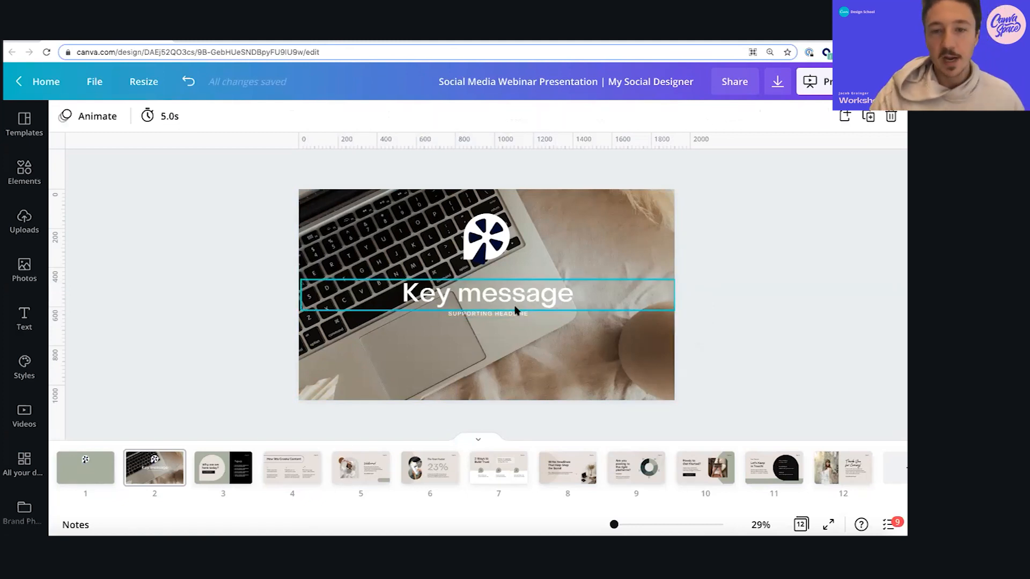
Move the subtitle slightly lower and shrink the logo to about 177 by 197, keeping it centred above the title
{"action": "left_click", "coordinate": [514, 313]}
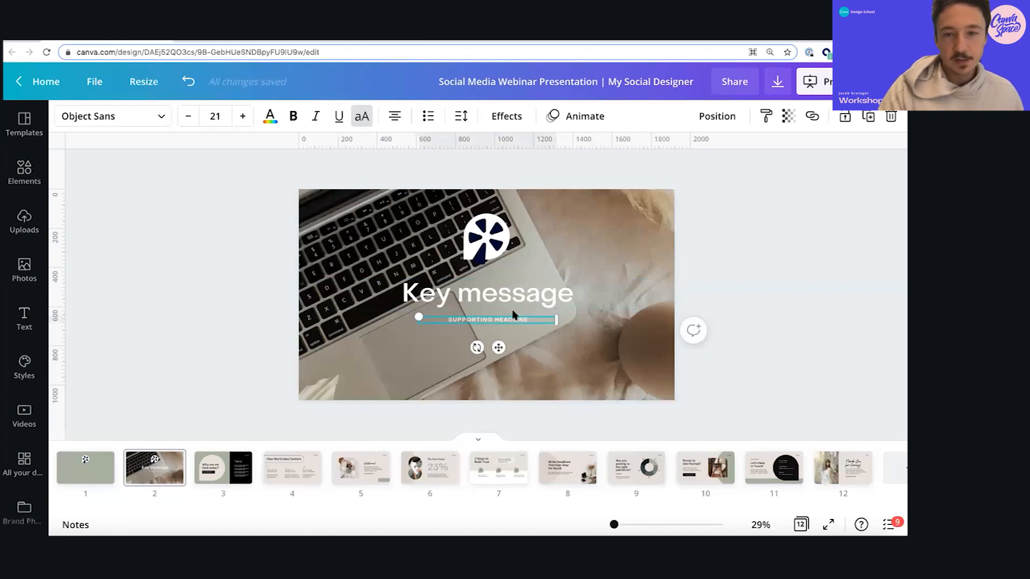
{"action": "left_click", "coordinate": [487, 230]}
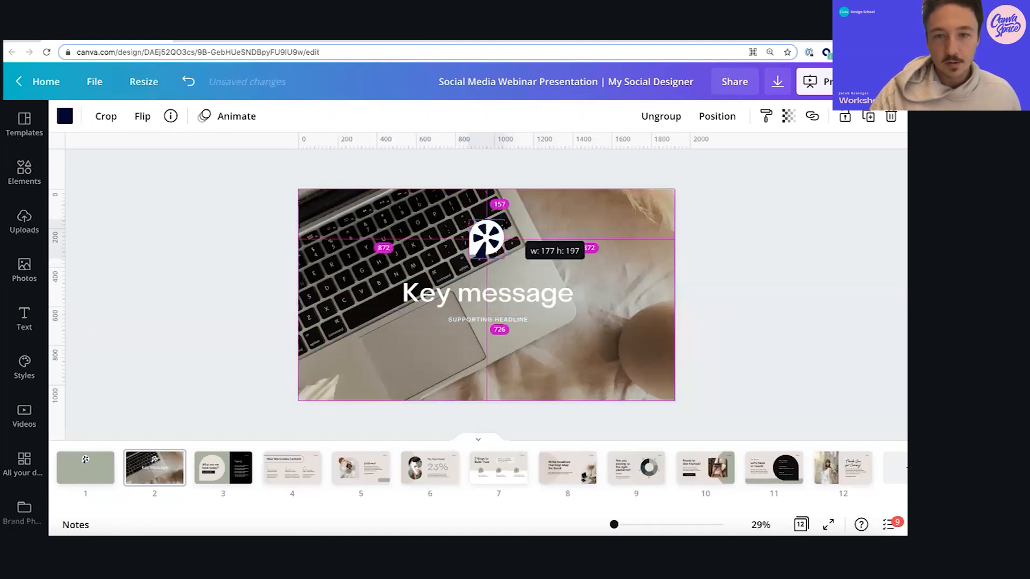
Set the "Key message" title's font size to 140 and move the supporting headline slightly lower beneath it
{"action": "left_click", "coordinate": [486, 290]}
{"action": "left_click", "coordinate": [218, 116]}
{"action": "type", "text": "140"}
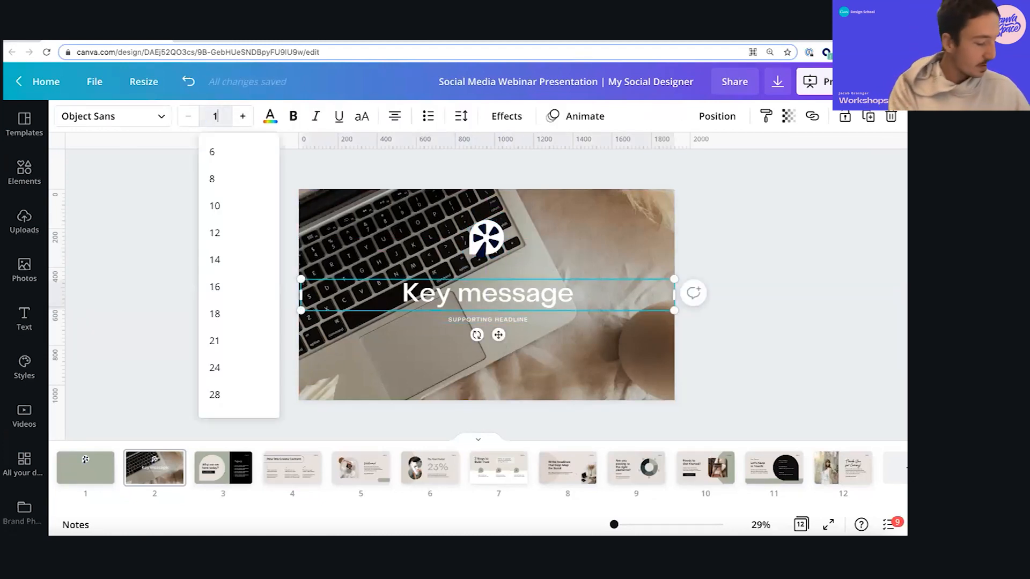
{"action": "key", "text": "Return"}
{"action": "left_click_drag", "start_coordinate": [513, 326], "coordinate": [516, 335]}
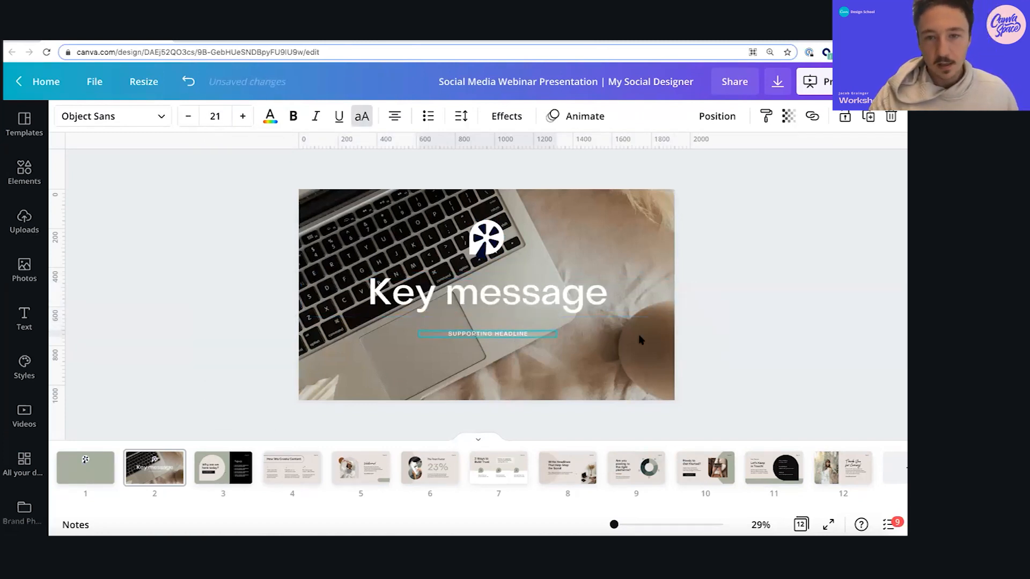
{"action": "key", "text": "Escape"}
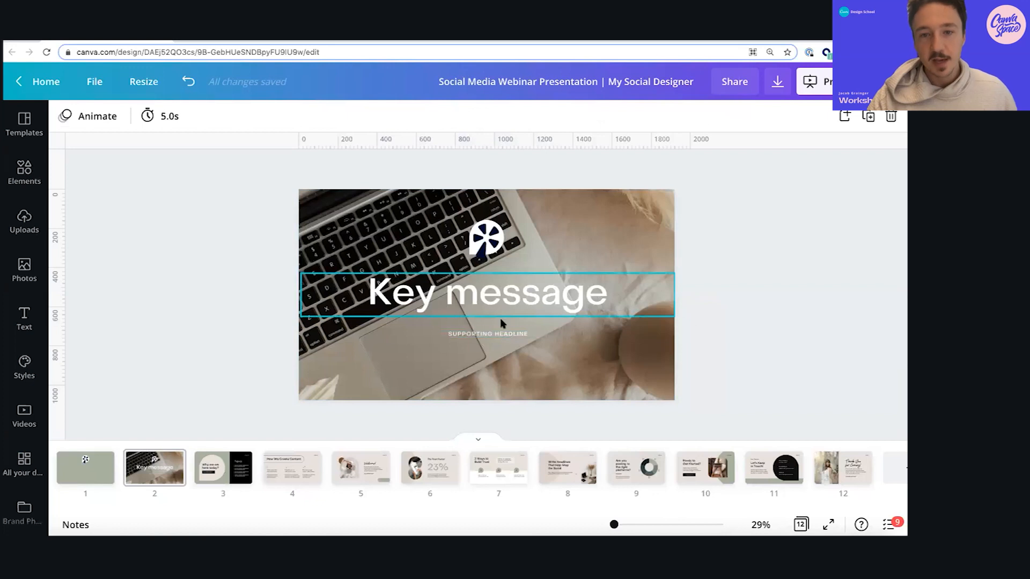
Shift the logo, title and supporting headline down together to balance them vertically on page 2
{"action": "left_click_drag", "start_coordinate": [760, 264], "coordinate": [449, 350]}
{"action": "left_click", "coordinate": [488, 239], "text": "shift"}
{"action": "left_click_drag", "start_coordinate": [489, 238], "coordinate": [489, 248]}
{"action": "left_click", "coordinate": [800, 268]}
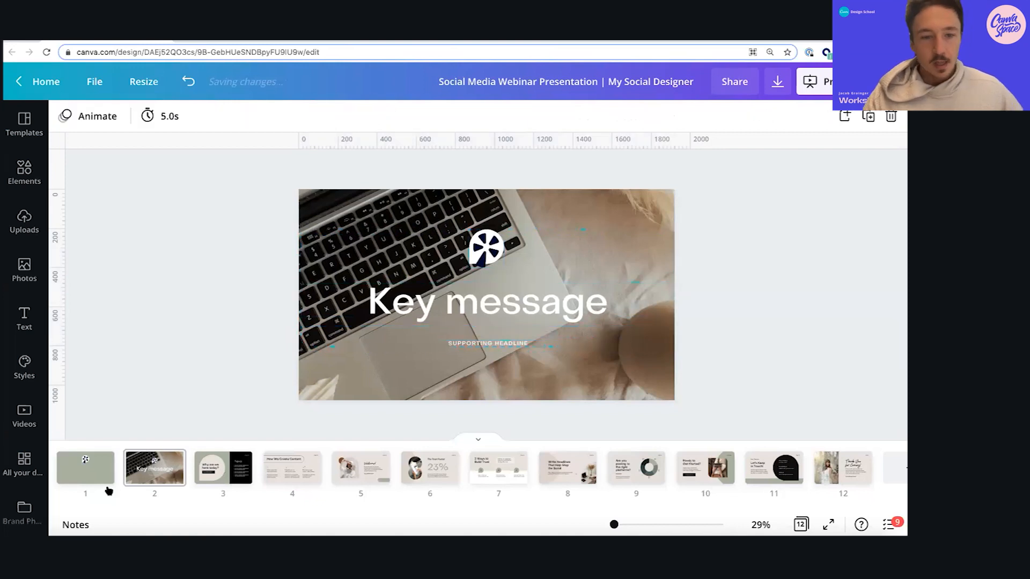
Delete the beige rounded shape behind the "Why are we here today?" heading on page 3
{"action": "left_click", "coordinate": [220, 475]}
{"action": "left_click", "coordinate": [477, 236]}
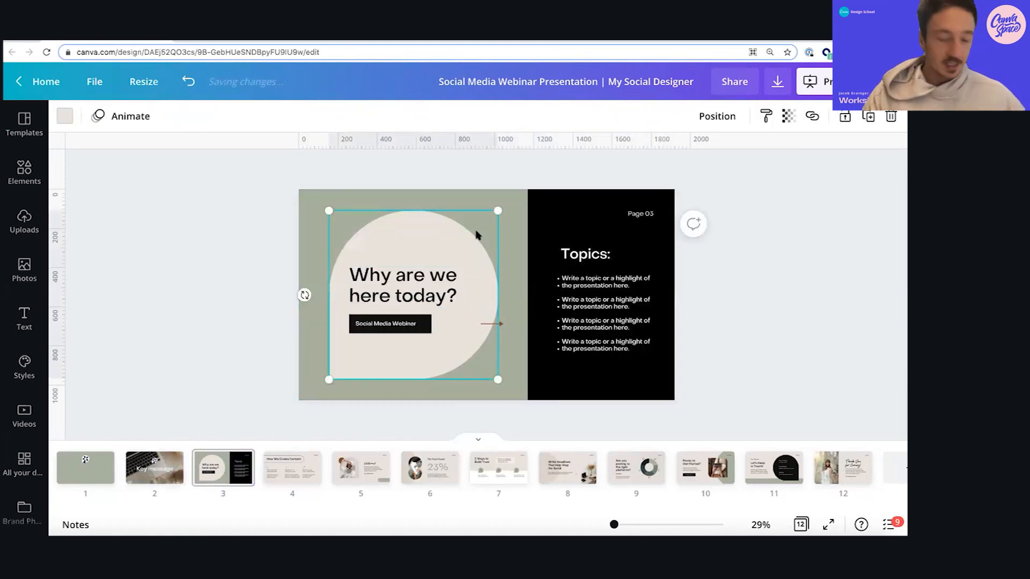
{"action": "key", "text": "Delete"}
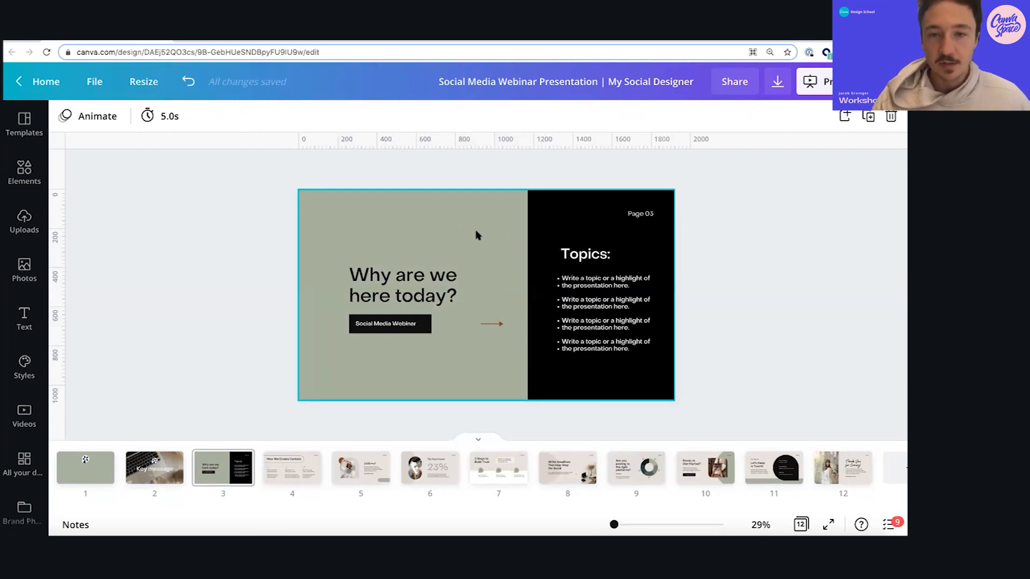
{"action": "left_click", "coordinate": [441, 284]}
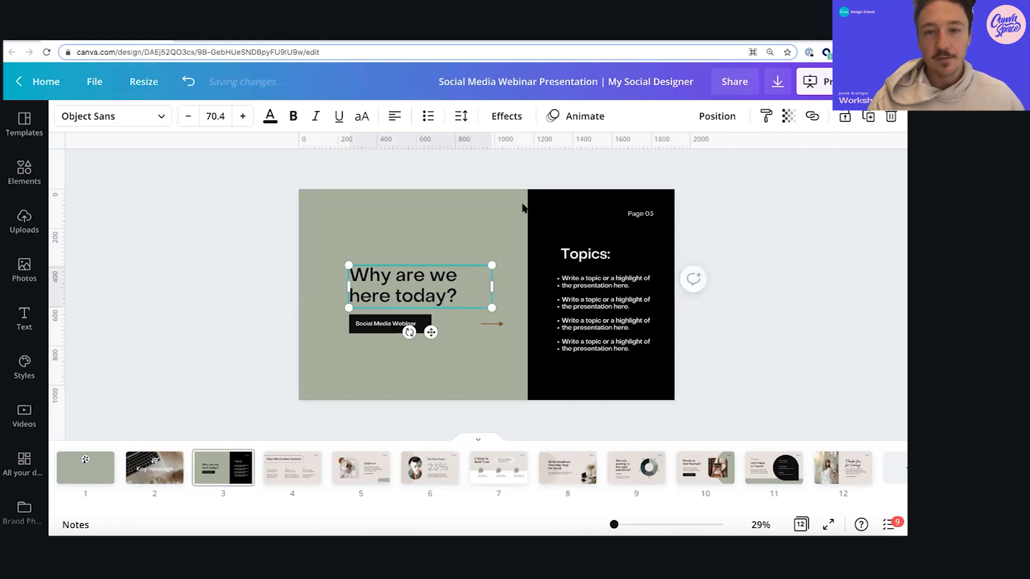
{"action": "left_click", "coordinate": [827, 246]}
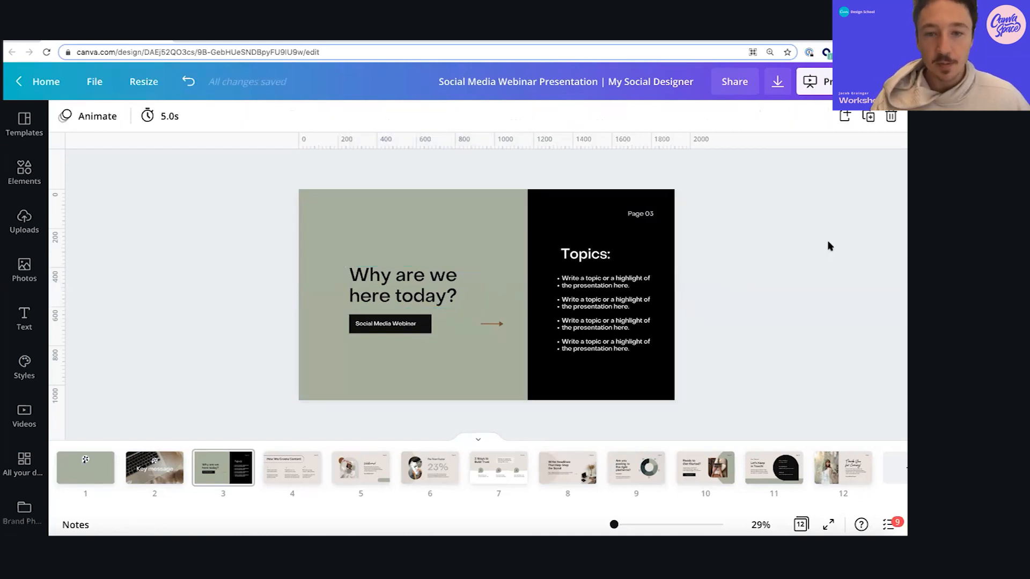
Widen the "Why are we here today?" text box so the heading fits one line, and move it near the page's upper edge
{"action": "left_click", "coordinate": [368, 295]}
{"action": "left_click_drag", "start_coordinate": [491, 287], "coordinate": [609, 297]}
{"action": "left_click_drag", "start_coordinate": [405, 301], "coordinate": [404, 225]}
Delete the black panel behind the topics and recolour the "Topics:" heading and bullet list black from the document colours
{"action": "left_click", "coordinate": [533, 247]}
{"action": "key", "text": "Delete"}
{"action": "left_click_drag", "start_coordinate": [531, 244], "coordinate": [668, 378]}
{"action": "left_click", "coordinate": [270, 116]}
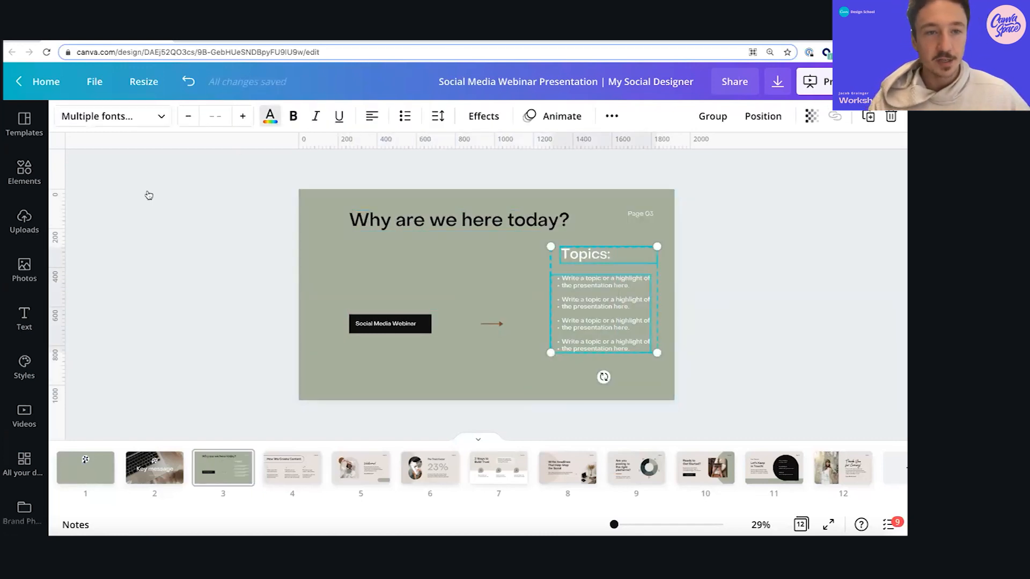
{"action": "left_click", "coordinate": [150, 186]}
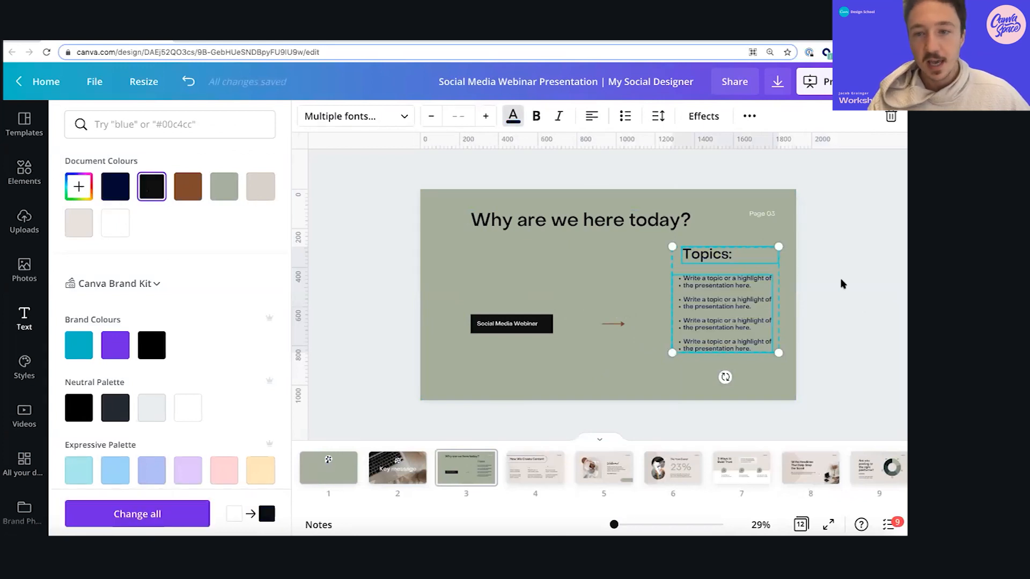
{"action": "left_click", "coordinate": [837, 284]}
Move the "Social Media Webinar" label to the page's lower-left corner and remove the small brown arrow
{"action": "left_click", "coordinate": [326, 306]}
{"action": "left_click_drag", "start_coordinate": [375, 323], "coordinate": [340, 359]}
{"action": "left_click", "coordinate": [497, 335]}
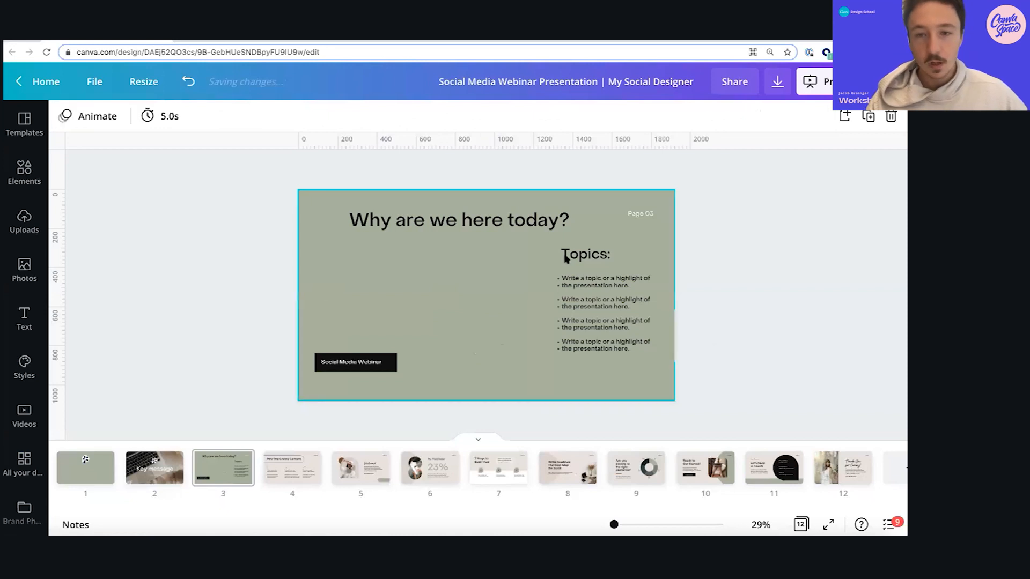
Move the "Topics:" heading and its bullet list together to the horizontal centre of the page
{"action": "left_click", "coordinate": [630, 349]}
{"action": "left_click_drag", "start_coordinate": [608, 314], "coordinate": [489, 308]}
{"action": "left_click", "coordinate": [706, 319]}
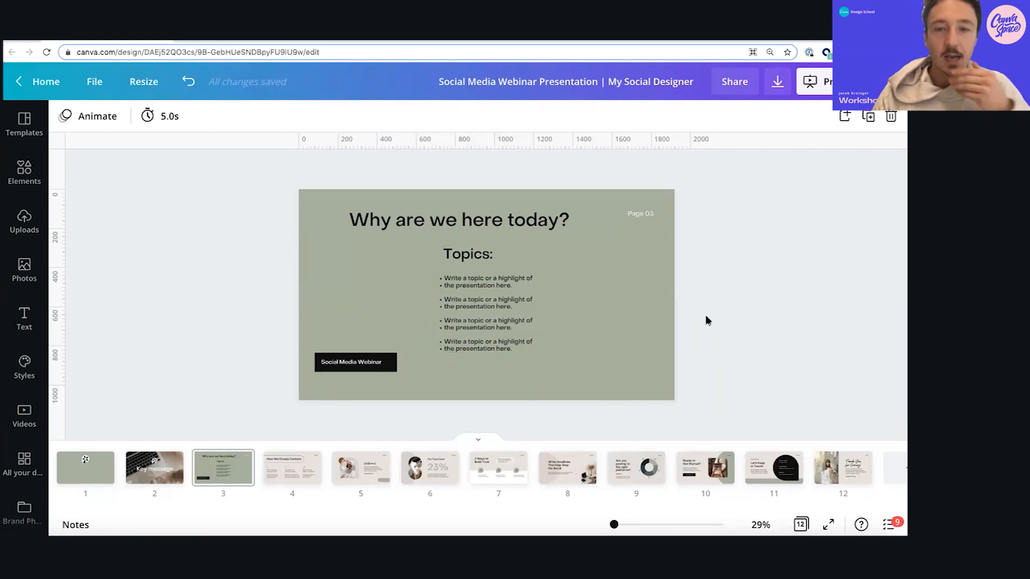
Delete the "Topics:" heading above the bullet list
{"action": "left_click", "coordinate": [483, 308]}
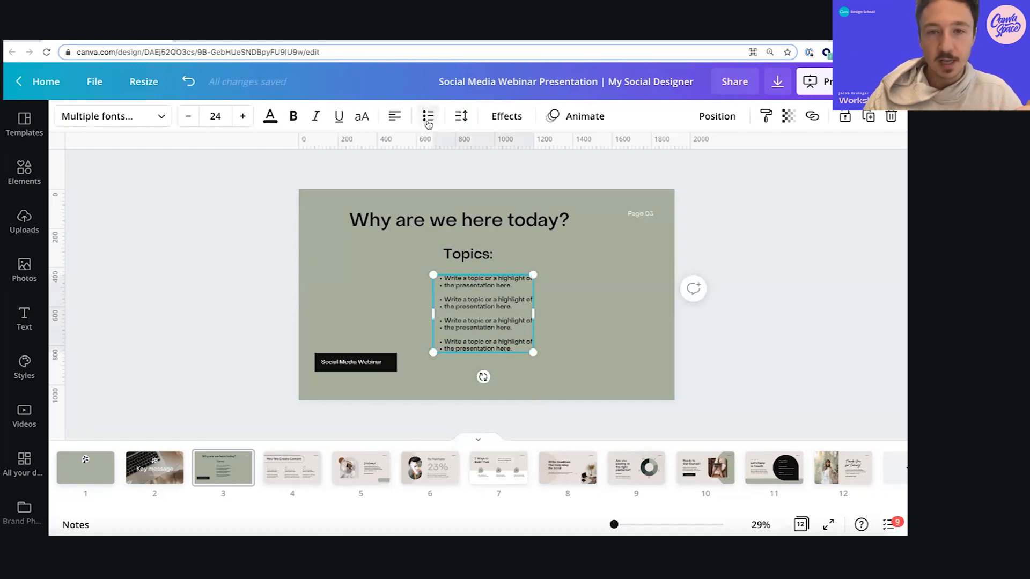
{"action": "left_click", "coordinate": [774, 334]}
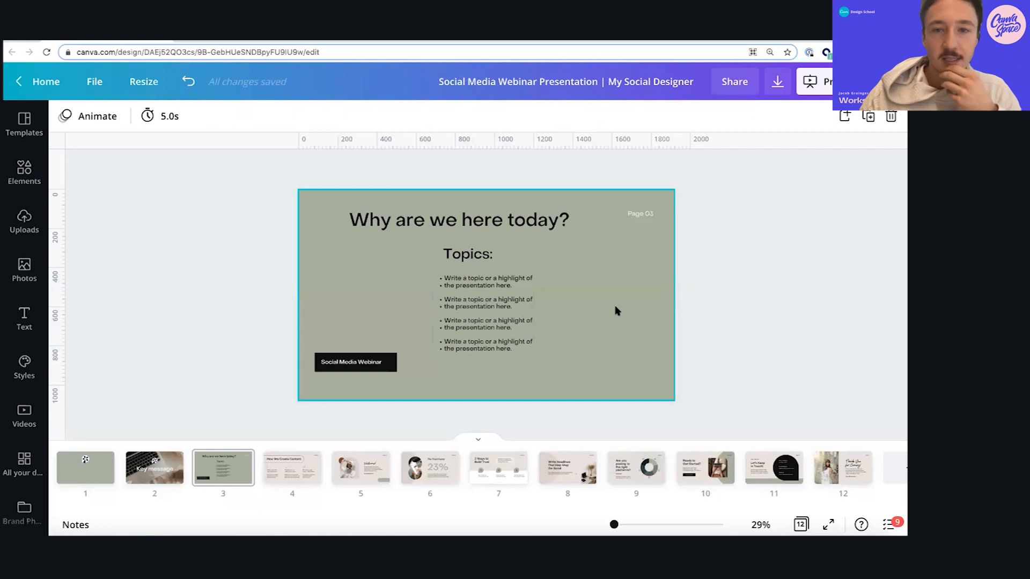
{"action": "left_click", "coordinate": [483, 257]}
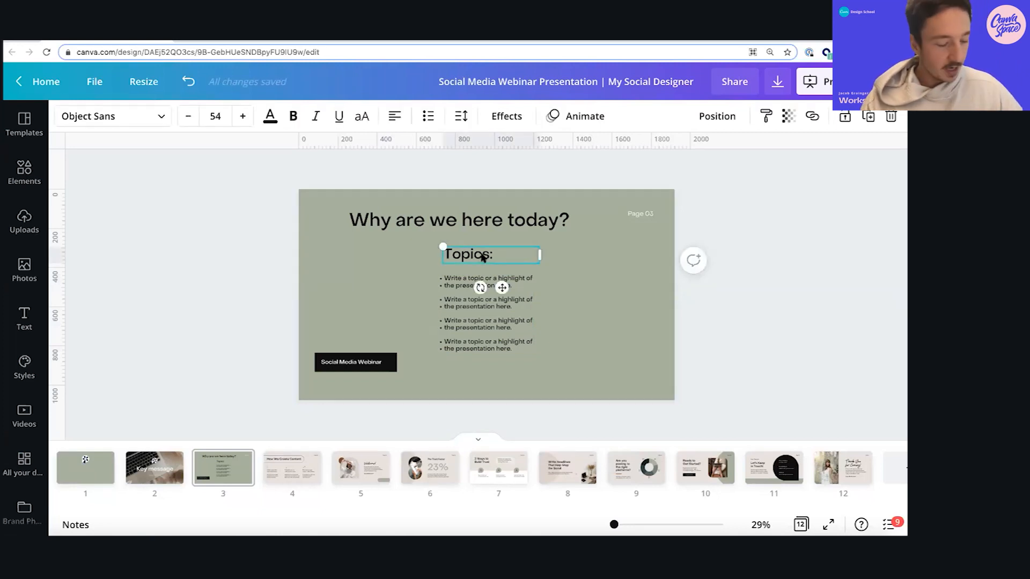
{"action": "key", "text": "Delete"}
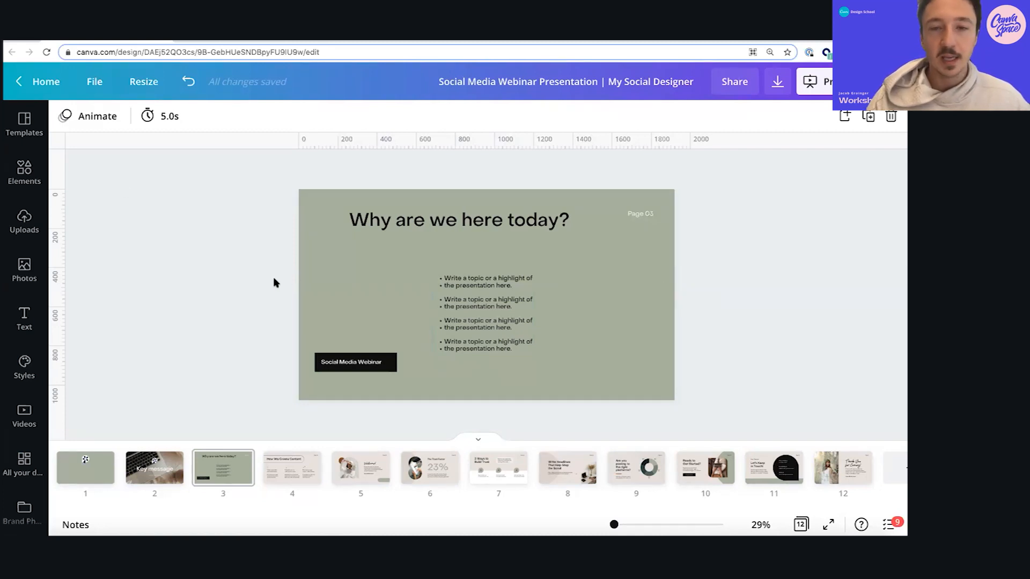
Centre-align the "Why are we here today?" heading text
{"action": "left_click", "coordinate": [379, 219]}
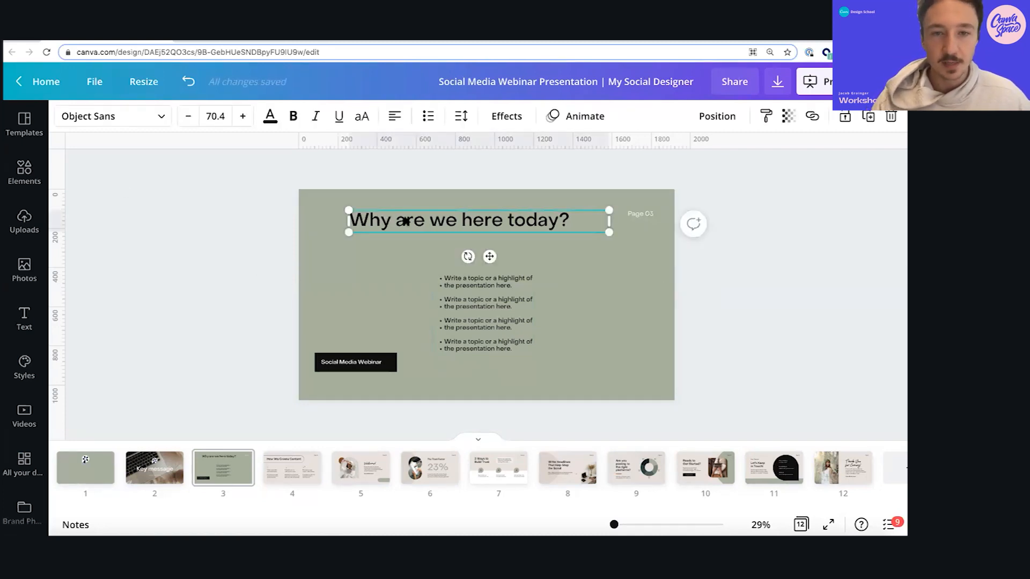
{"action": "left_click", "coordinate": [395, 116]}
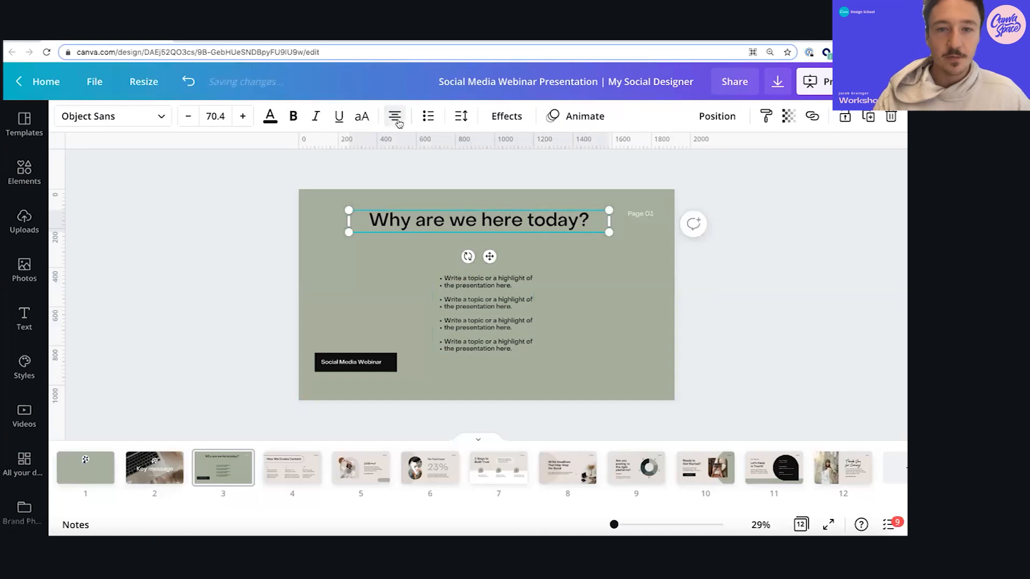
{"action": "left_click", "coordinate": [664, 278]}
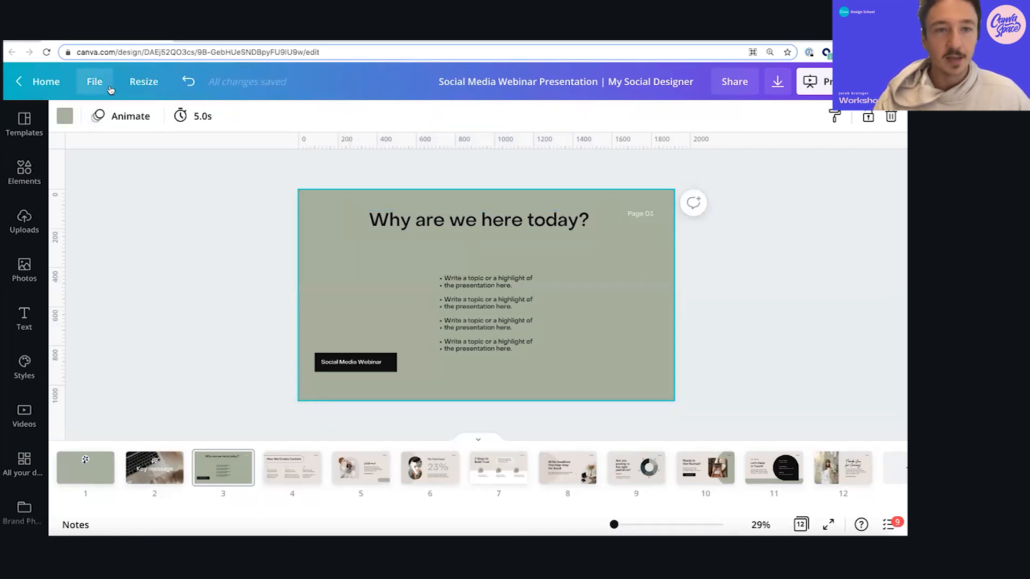
Show the layout guides and add a filled rounded rectangle to page 3 from an element search for "rectangle"
{"action": "left_click", "coordinate": [110, 86]}
{"action": "left_click", "coordinate": [155, 239]}
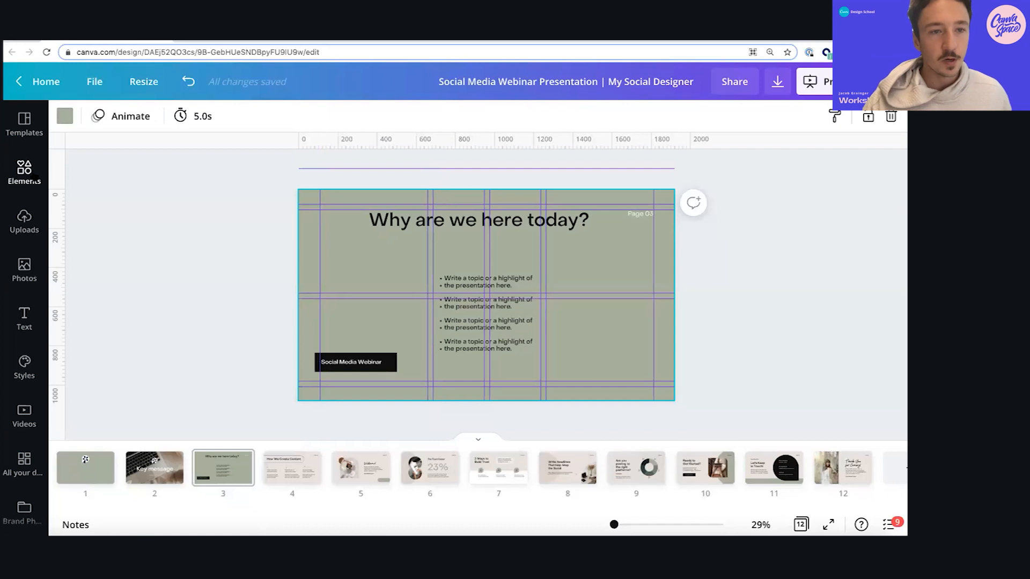
{"action": "left_click", "coordinate": [50, 179]}
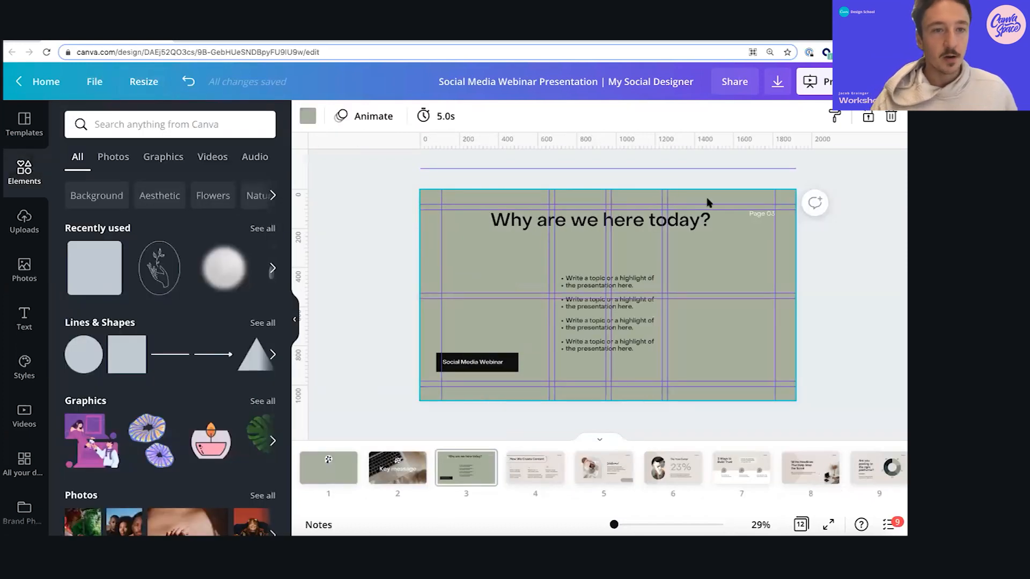
{"action": "type", "text": "rectangle"}
{"action": "key", "text": "Return"}
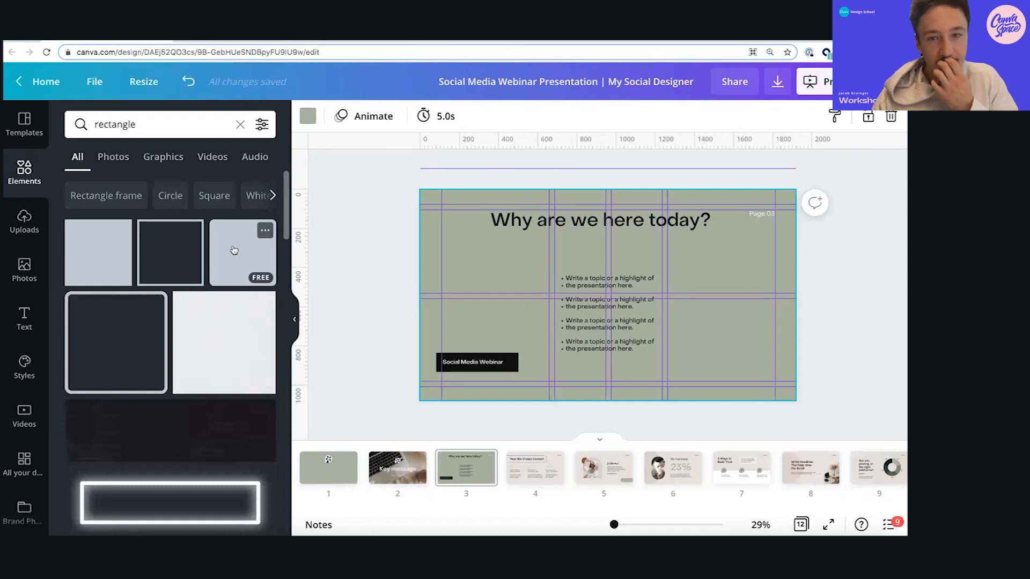
{"action": "left_click", "coordinate": [234, 250]}
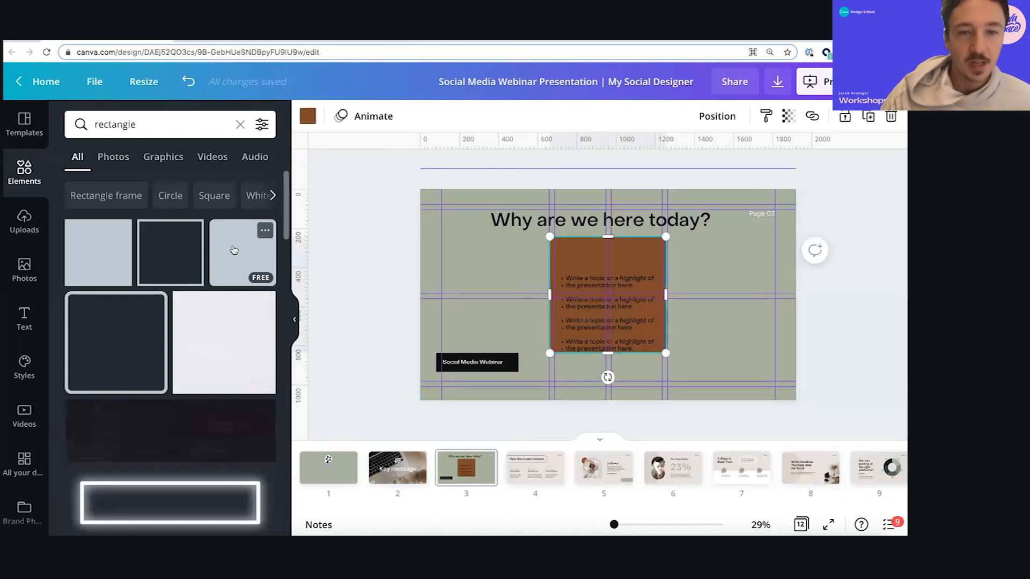
Raise the heading to the page's upper edge and fit the rounded rectangle into the upper-left quadrant of the guides
{"action": "left_click", "coordinate": [623, 221]}
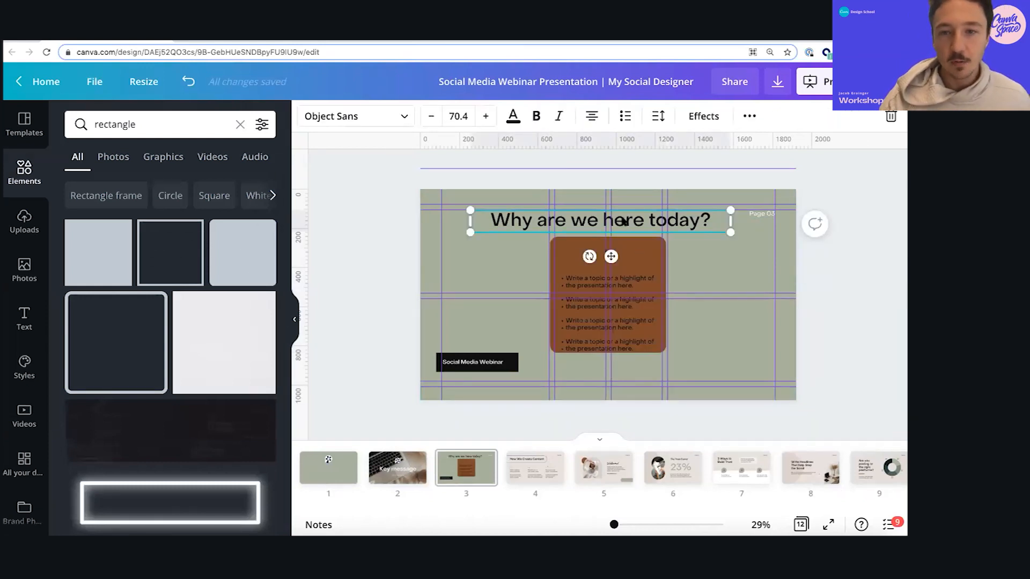
{"action": "left_click_drag", "start_coordinate": [622, 213], "coordinate": [621, 196]}
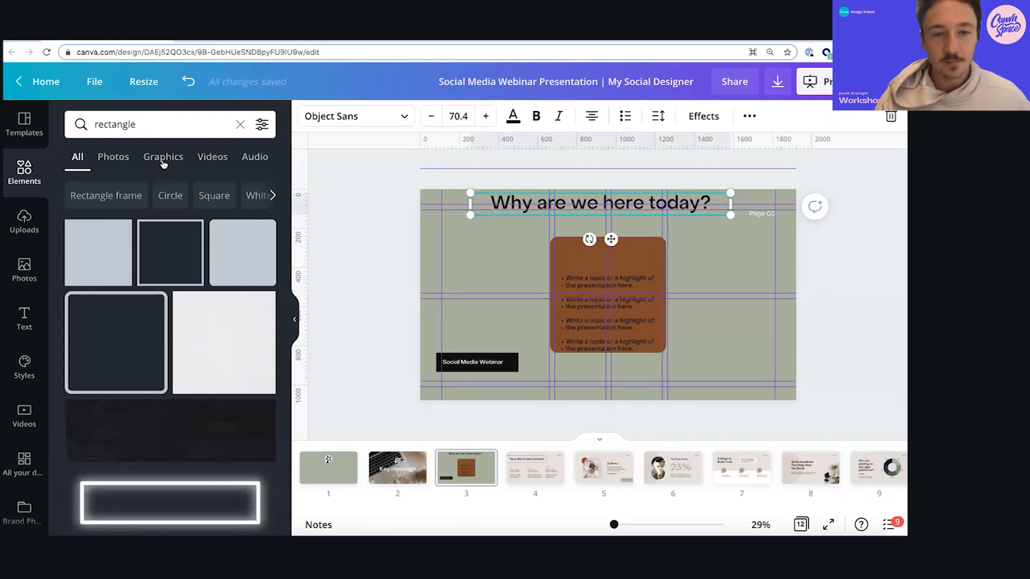
{"action": "left_click_drag", "start_coordinate": [629, 252], "coordinate": [521, 224]}
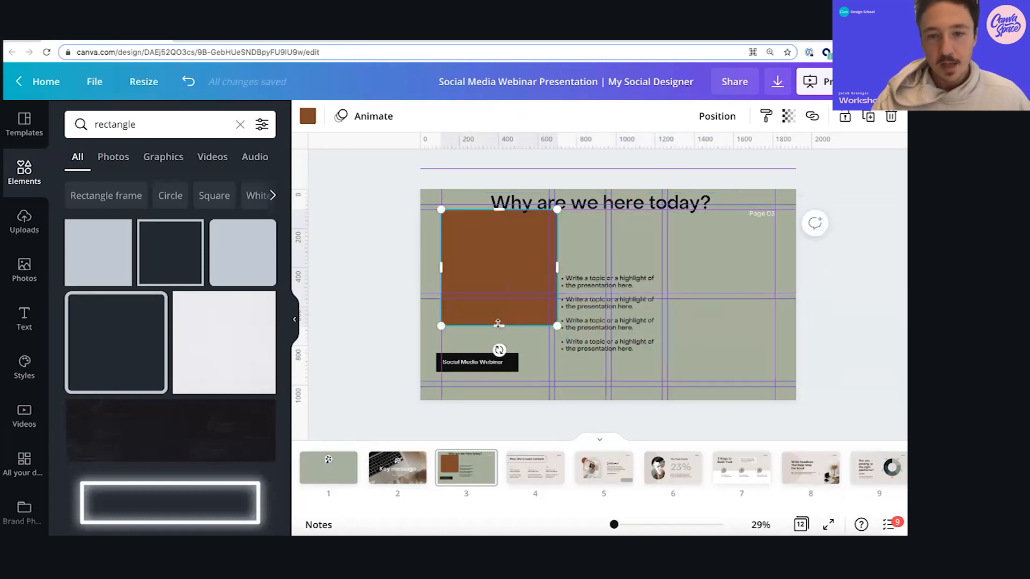
{"action": "left_click_drag", "start_coordinate": [496, 304], "coordinate": [497, 292]}
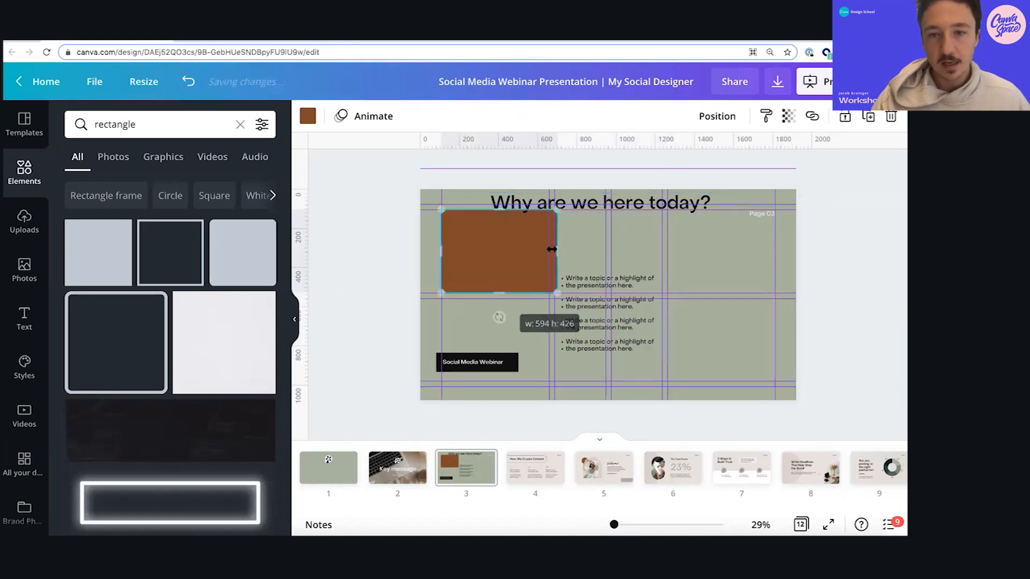
{"action": "left_click_drag", "start_coordinate": [594, 250], "coordinate": [605, 251]}
Move the bullet list into the lower-right quadrant and duplicate the rectangle to fill all four guide quadrants
{"action": "left_click_drag", "start_coordinate": [626, 309], "coordinate": [707, 337]}
{"action": "left_click", "coordinate": [561, 260]}
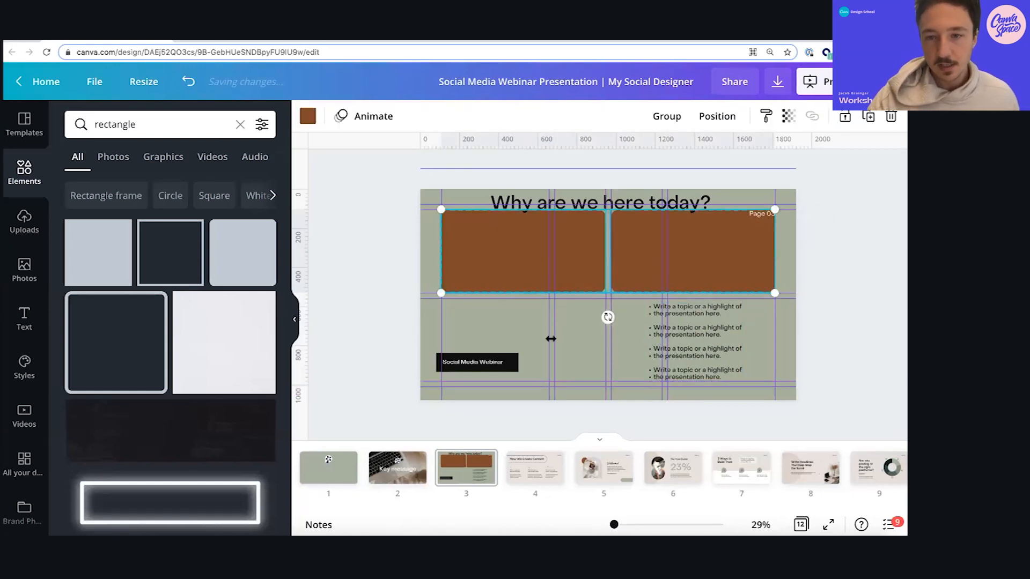
{"action": "left_click_drag", "start_coordinate": [551, 250], "coordinate": [552, 338]}
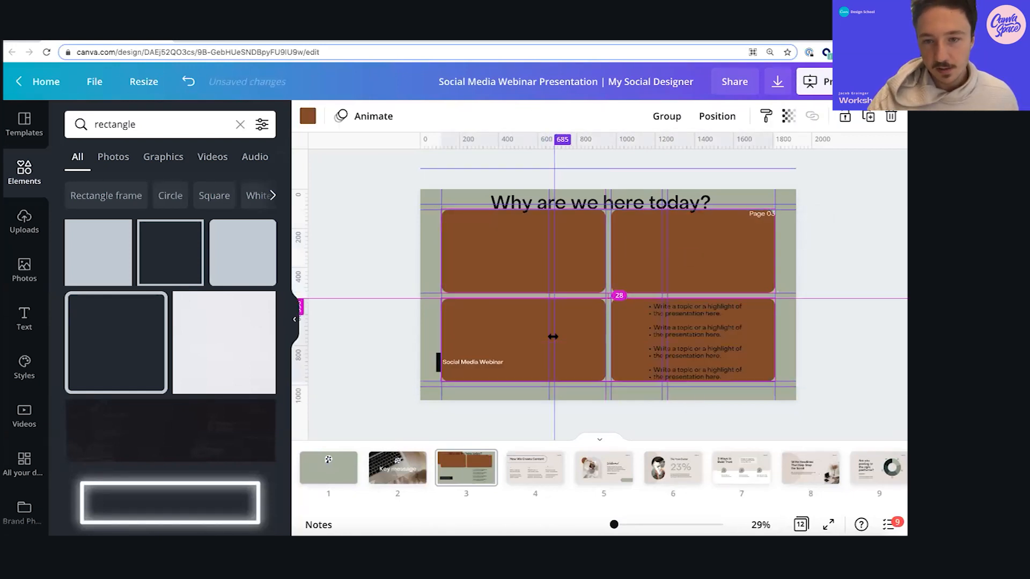
{"action": "left_click", "coordinate": [856, 303]}
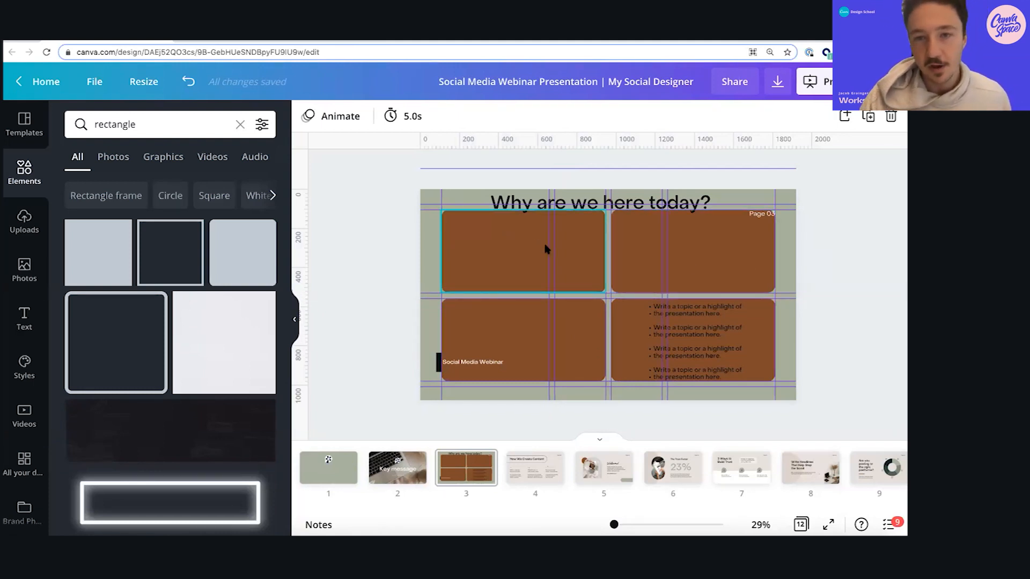
Resize the upper row's rectangles to the three-column guides and duplicate one to make three equal boxes
{"action": "left_click", "coordinate": [602, 253]}
{"action": "left_click_drag", "start_coordinate": [605, 250], "coordinate": [548, 255]}
{"action": "left_click_drag", "start_coordinate": [639, 252], "coordinate": [581, 253]}
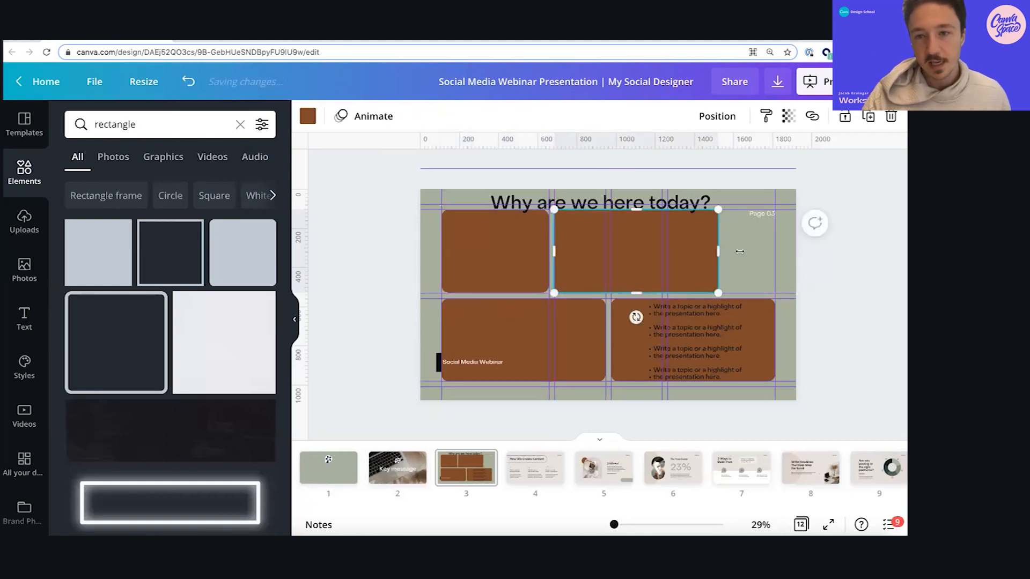
{"action": "left_click_drag", "start_coordinate": [721, 251], "coordinate": [666, 251]}
{"action": "left_click_drag", "start_coordinate": [627, 252], "coordinate": [739, 252]}
{"action": "left_click", "coordinate": [817, 263]}
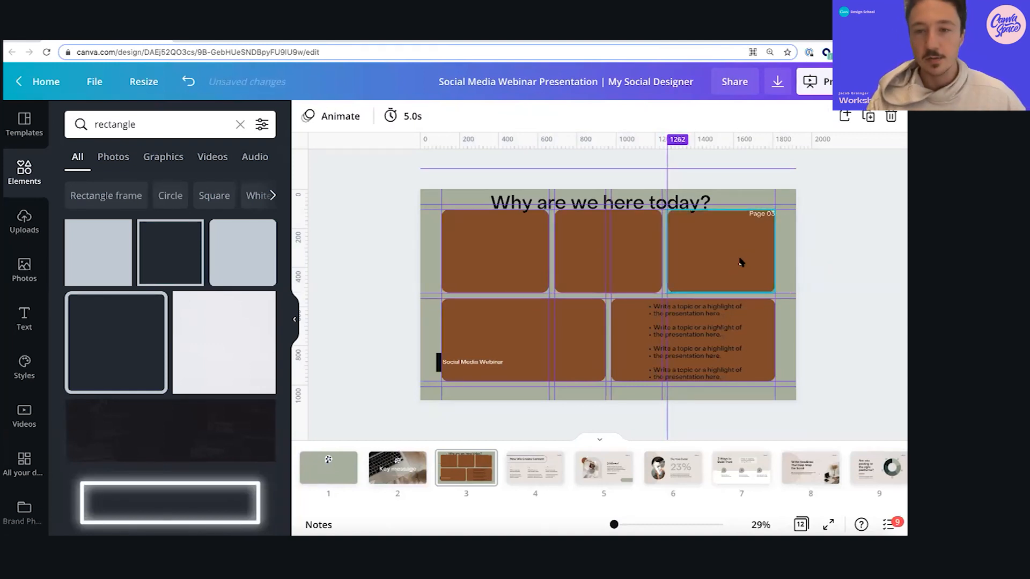
Delete the third upper rectangle and resize the remaining two back to the two-column guides
{"action": "left_click", "coordinate": [720, 260]}
{"action": "key", "text": "Delete"}
{"action": "left_click_drag", "start_coordinate": [632, 260], "coordinate": [680, 255]}
{"action": "left_click_drag", "start_coordinate": [765, 254], "coordinate": [775, 252]}
{"action": "left_click", "coordinate": [540, 258]}
{"action": "left_click_drag", "start_coordinate": [547, 252], "coordinate": [605, 253]}
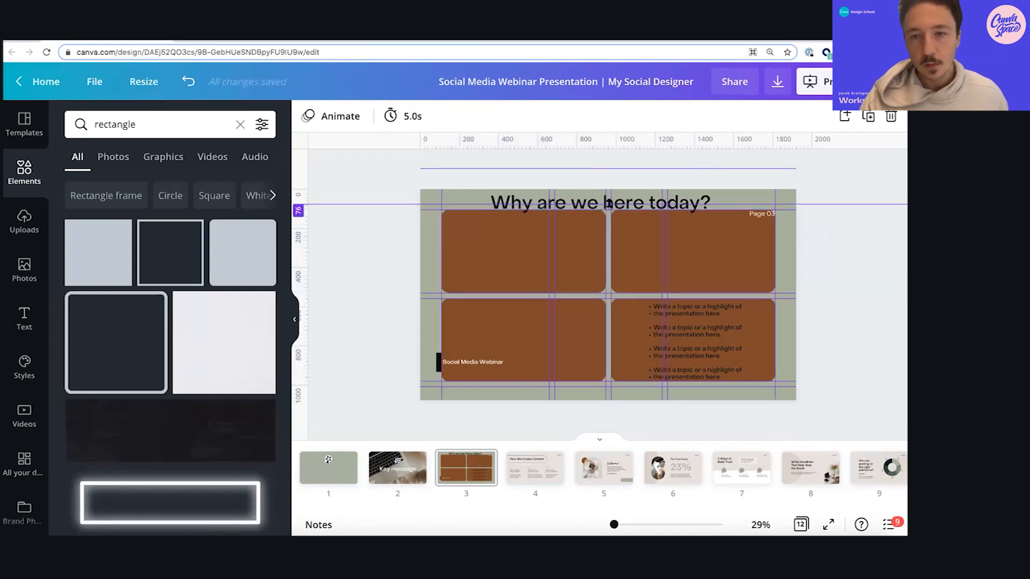
Widen the heading's text box to the full page width and set its font size to 24
{"action": "left_click", "coordinate": [640, 200]}
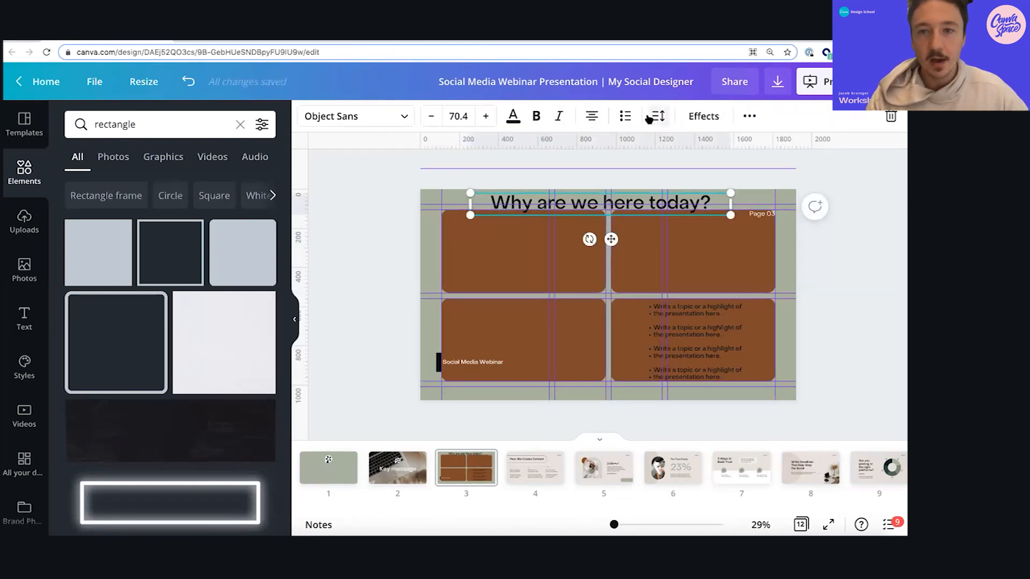
{"action": "left_click_drag", "start_coordinate": [731, 203], "coordinate": [795, 204]}
{"action": "left_click_drag", "start_coordinate": [406, 203], "coordinate": [420, 203]}
{"action": "left_click", "coordinate": [460, 118]}
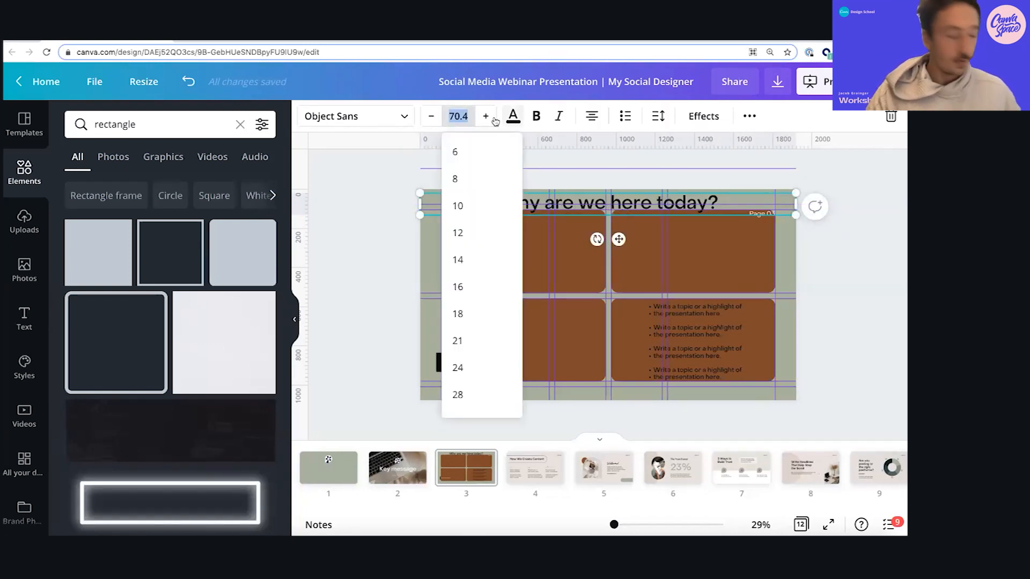
{"action": "type", "text": "24"}
{"action": "key", "text": "Return"}
Change the "Why are we here today?" heading to uppercase and increase its letter spacing
{"action": "left_click", "coordinate": [659, 117]}
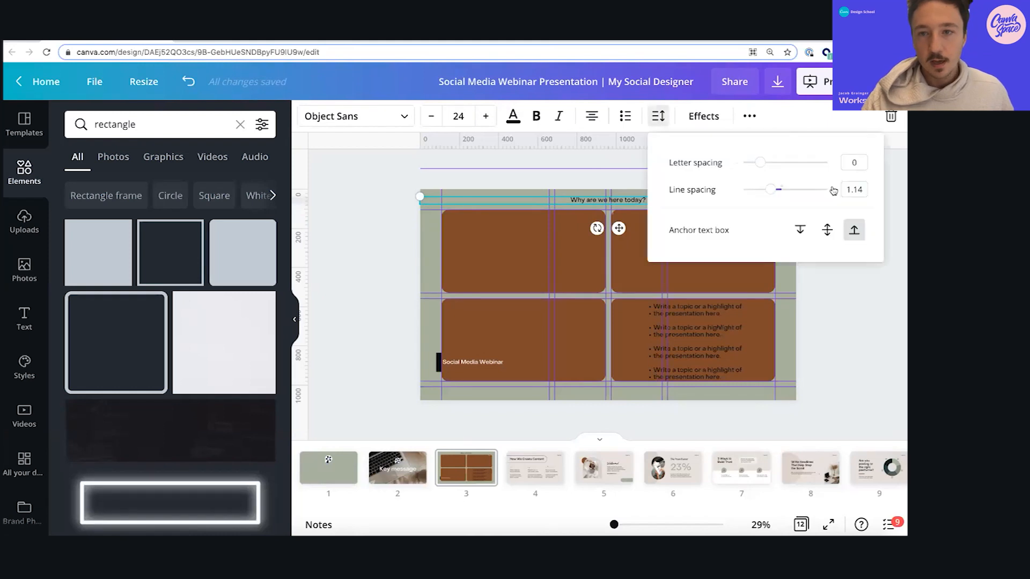
{"action": "left_click", "coordinate": [749, 115]}
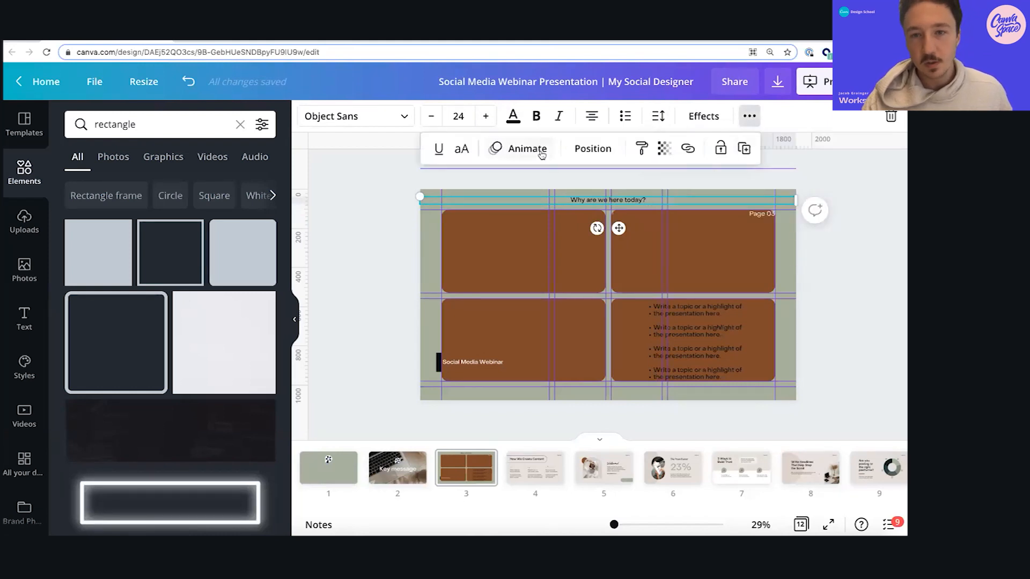
{"action": "left_click", "coordinate": [461, 148]}
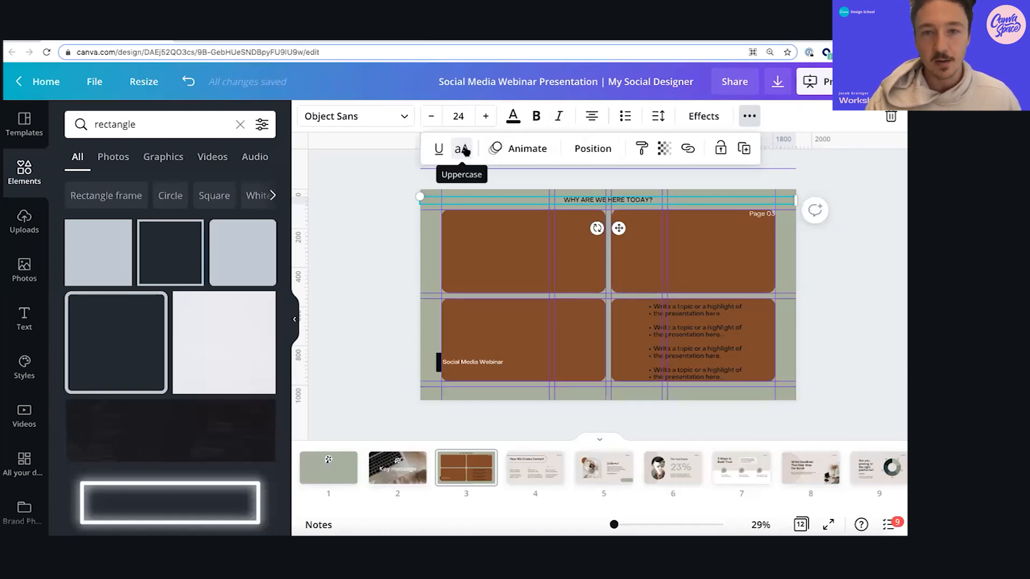
{"action": "key", "text": "ctrl+super+f"}
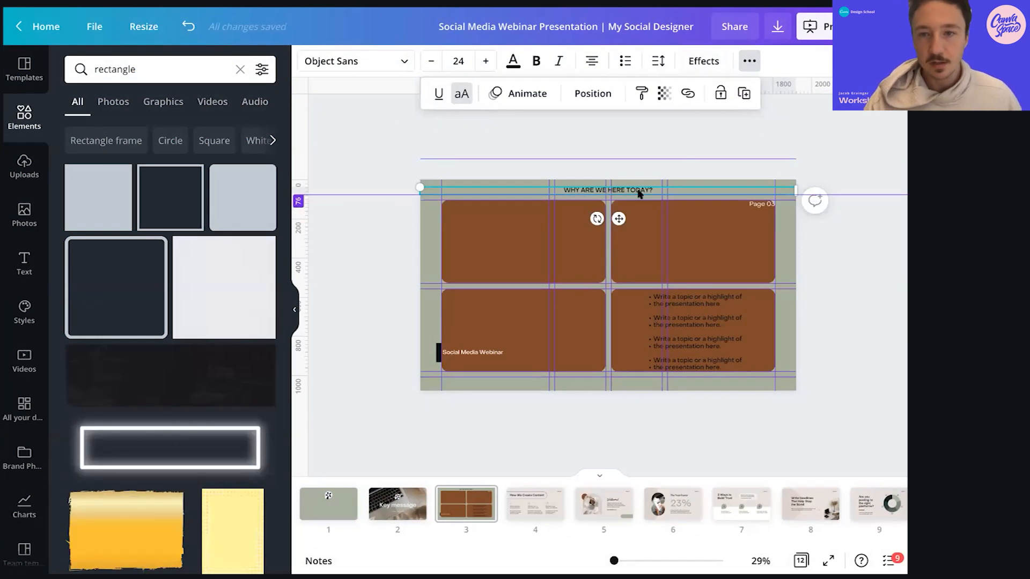
{"action": "left_click", "coordinate": [658, 61]}
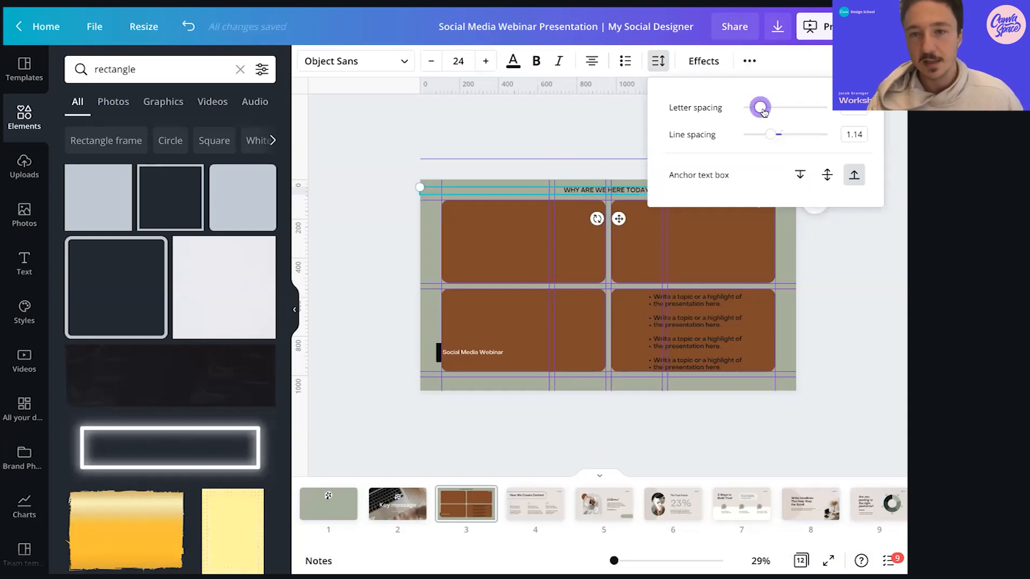
{"action": "left_click_drag", "start_coordinate": [765, 109], "coordinate": [769, 111]}
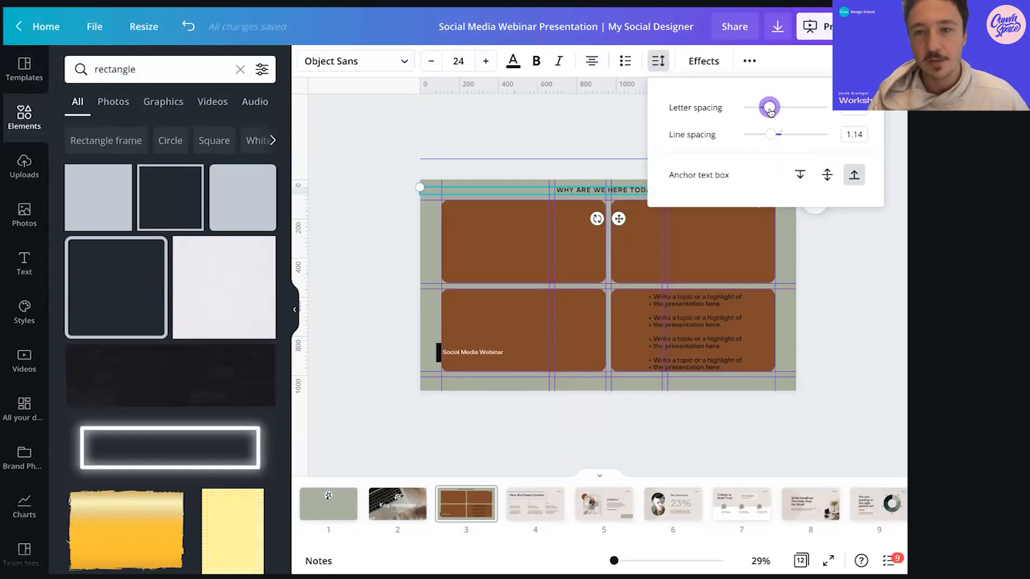
{"action": "left_click_drag", "start_coordinate": [769, 111], "coordinate": [771, 112]}
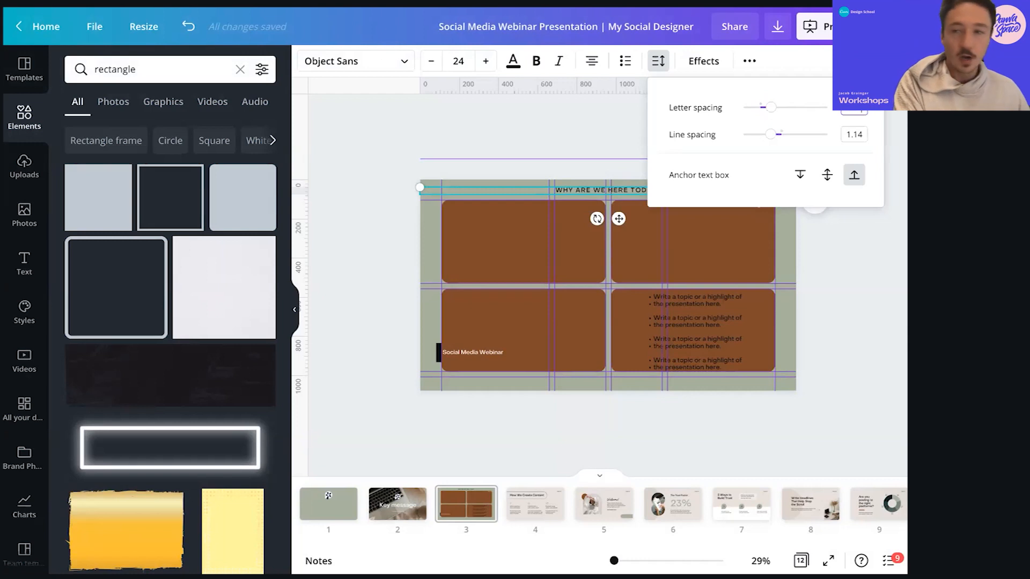
{"action": "left_click", "coordinate": [437, 140]}
{"action": "left_click", "coordinate": [509, 168]}
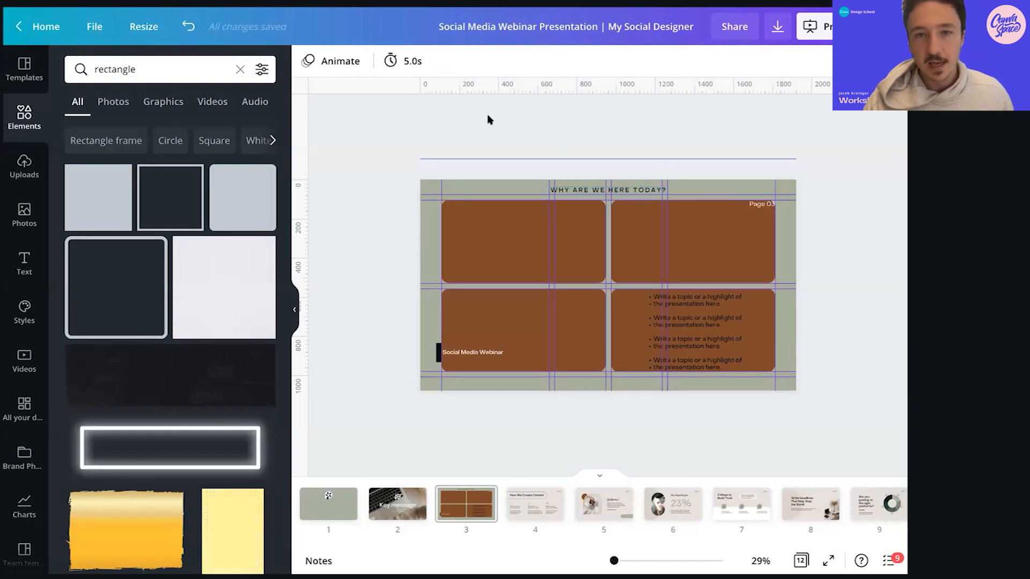
Hide the guides so the page 3 layout shows without guide lines
{"action": "left_click", "coordinate": [94, 27]}
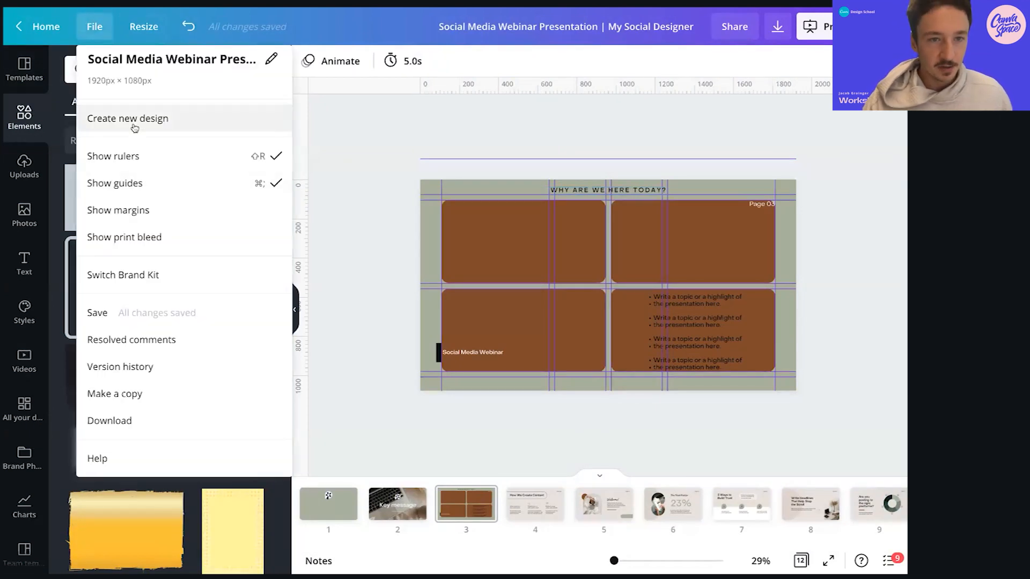
{"action": "left_click", "coordinate": [141, 183]}
{"action": "left_click", "coordinate": [653, 194]}
{"action": "left_click", "coordinate": [864, 280]}
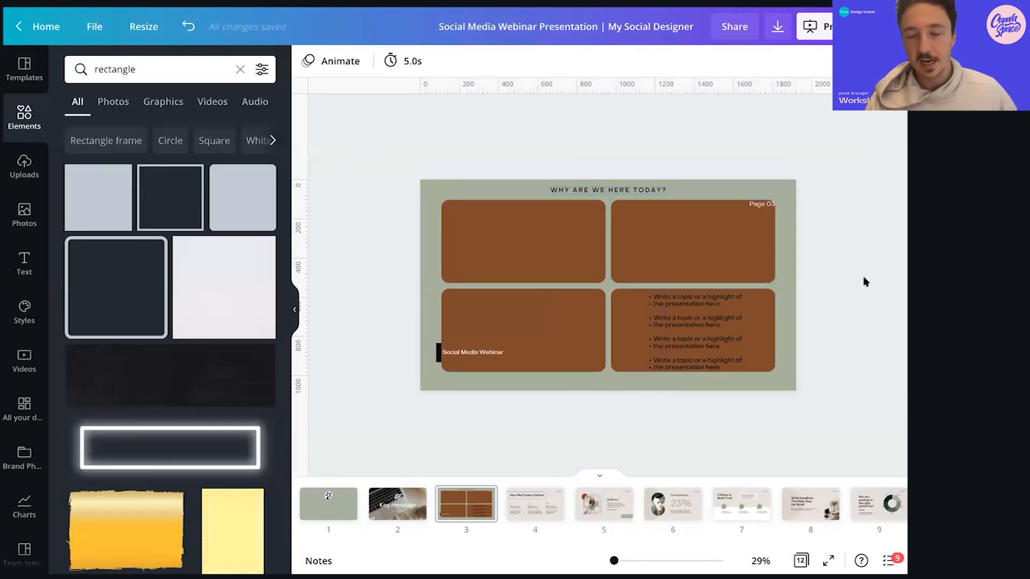
Move the "Social Media Webinar" and "Page 03" labels into the strip below the lower rectangles, keeping them at opposite ends
{"action": "left_click", "coordinate": [589, 191]}
{"action": "left_click", "coordinate": [507, 354]}
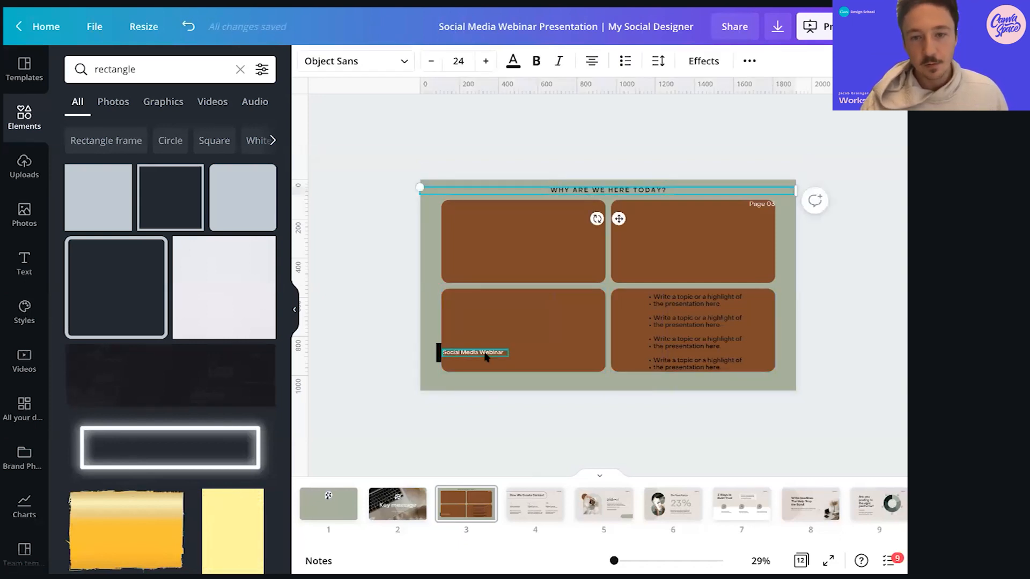
{"action": "left_click_drag", "start_coordinate": [486, 354], "coordinate": [483, 378]}
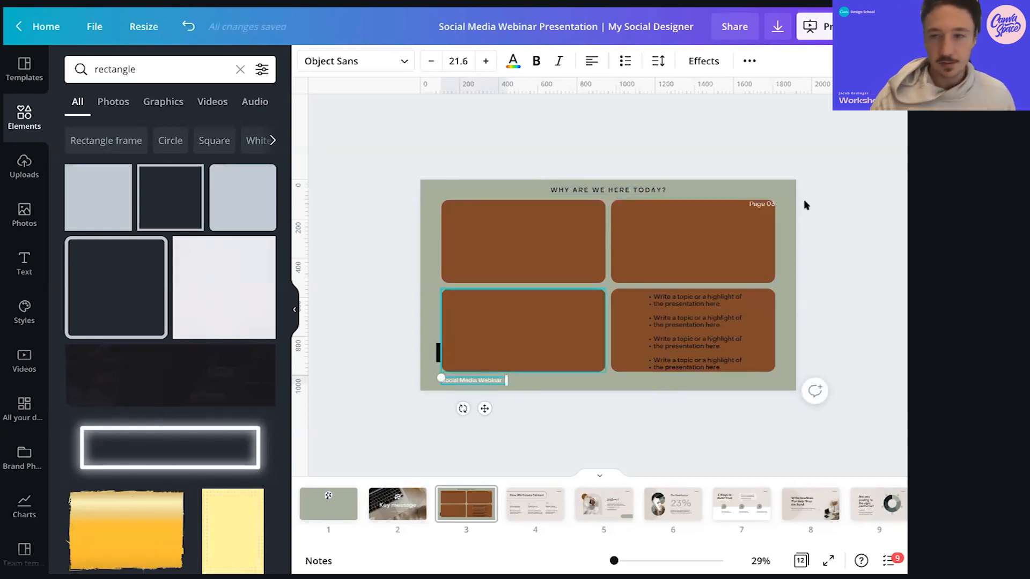
{"action": "left_click", "coordinate": [761, 204]}
{"action": "left_click_drag", "start_coordinate": [761, 204], "coordinate": [763, 379]}
{"action": "left_click", "coordinate": [507, 384]}
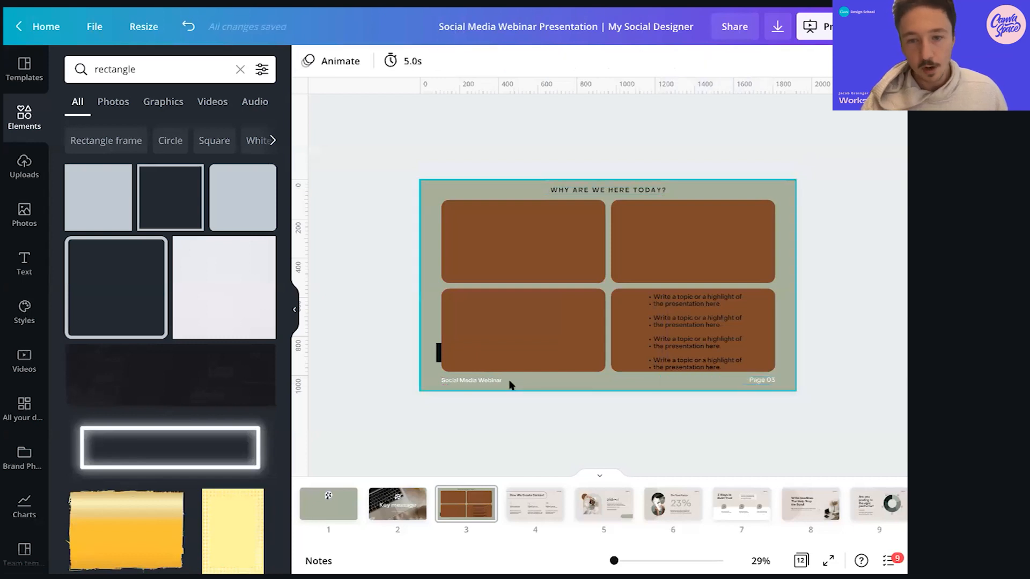
Set both footer labels to font size 24 and colour them dark navy from the document colours
{"action": "left_click", "coordinate": [496, 381]}
{"action": "left_click", "coordinate": [762, 384], "text": "shift"}
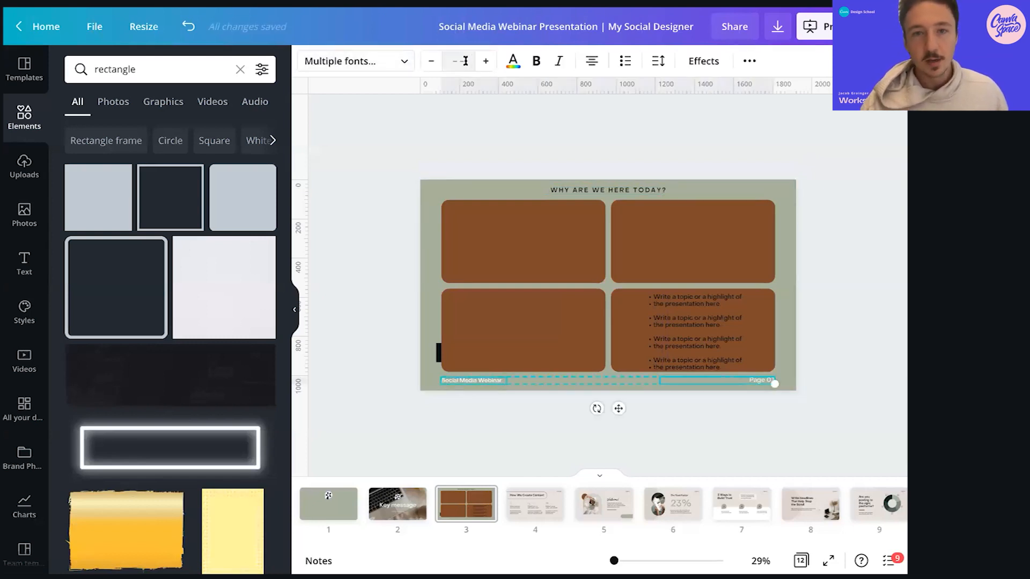
{"action": "type", "text": "24"}
{"action": "key", "text": "Return"}
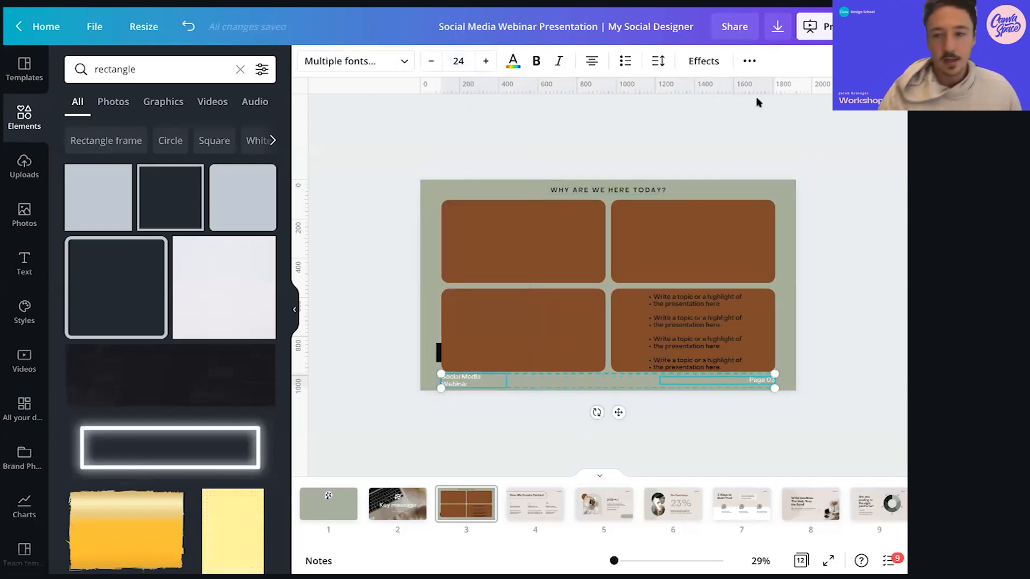
{"action": "left_click", "coordinate": [513, 60]}
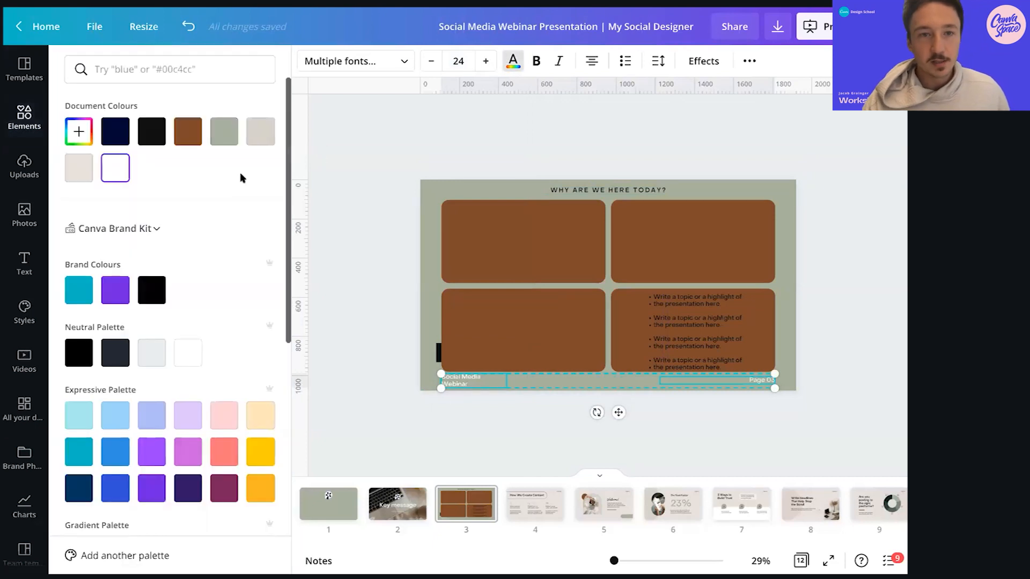
{"action": "left_click", "coordinate": [119, 133]}
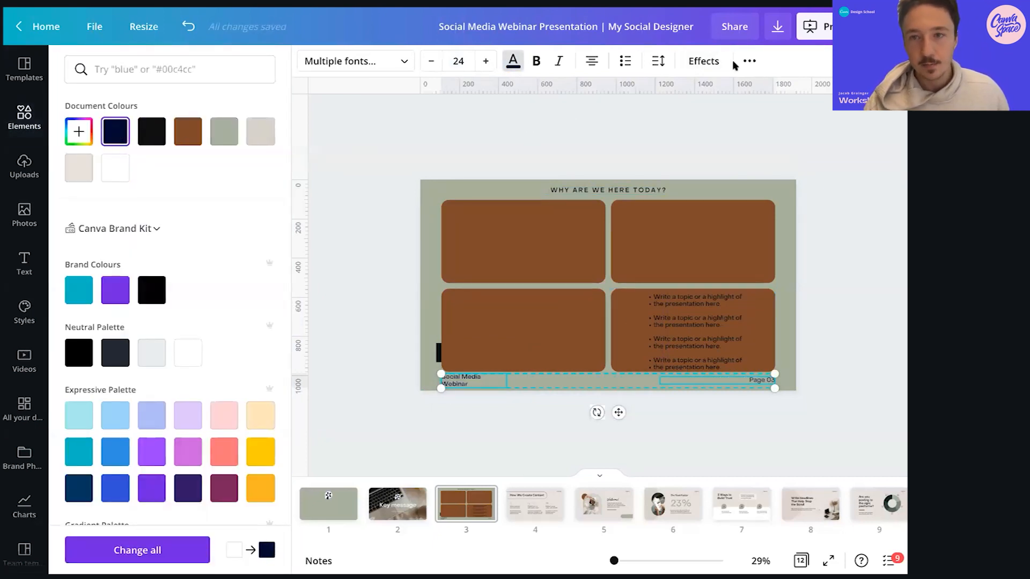
Make both footer labels uppercase with a letter spacing of 200
{"action": "left_click", "coordinate": [749, 60]}
{"action": "left_click", "coordinate": [422, 94]}
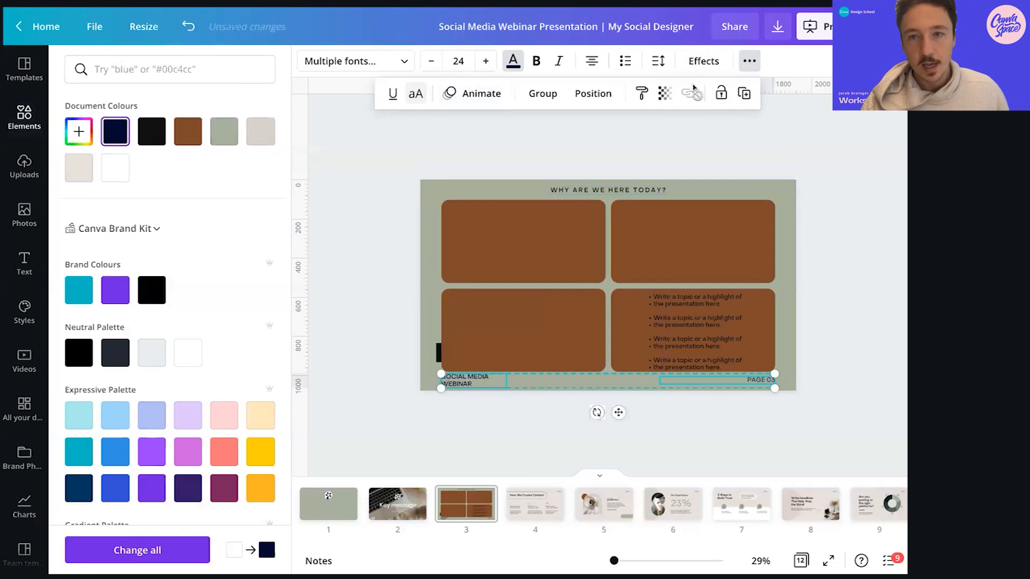
{"action": "left_click", "coordinate": [655, 61]}
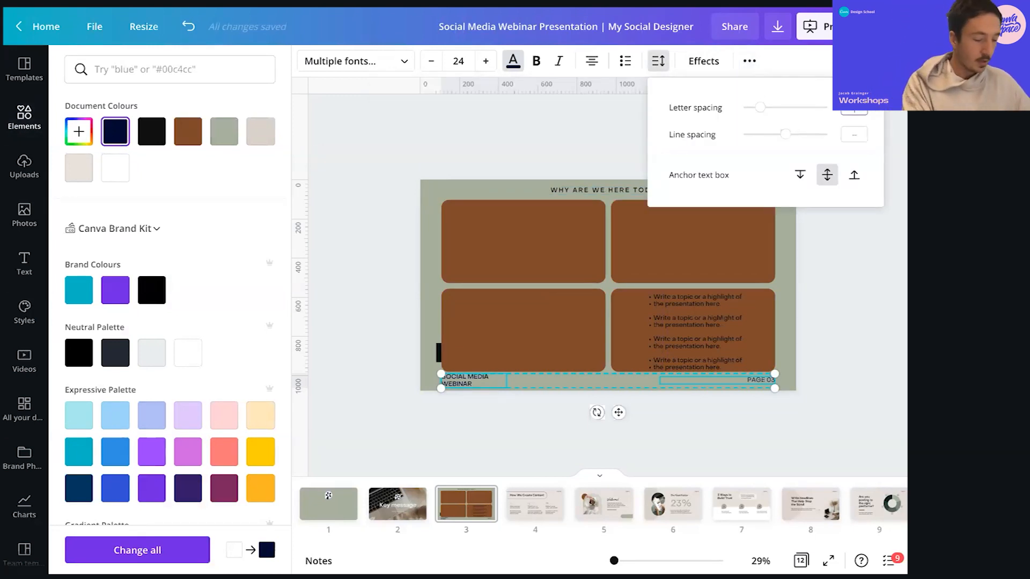
{"action": "type", "text": "200"}
{"action": "left_click", "coordinate": [864, 326]}
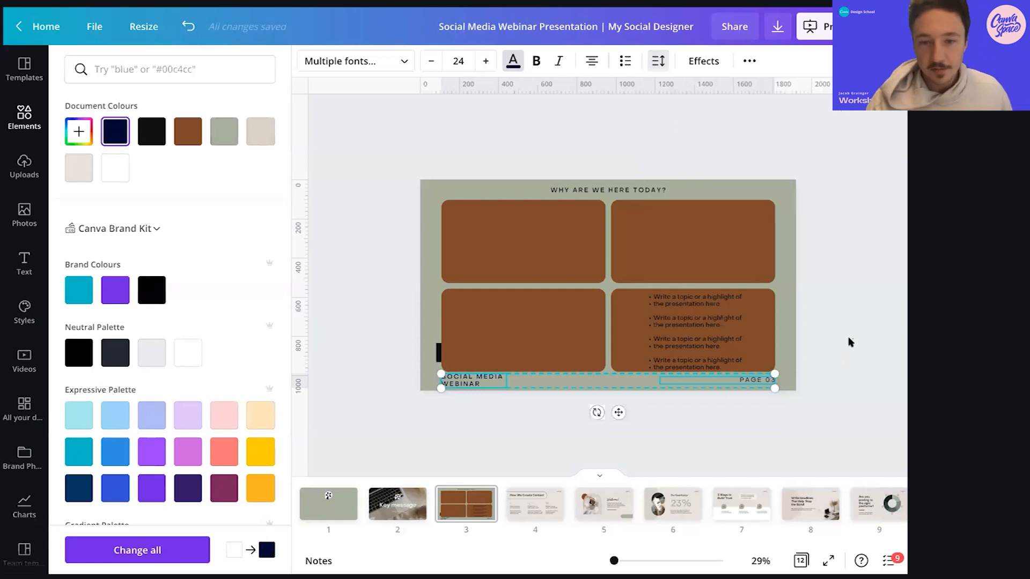
Widen the "Social Media Webinar" footer box to fit one line and align it vertically to the middle with the page number
{"action": "left_click", "coordinate": [360, 375]}
{"action": "left_click", "coordinate": [460, 379]}
{"action": "left_click_drag", "start_coordinate": [507, 380], "coordinate": [566, 380]}
{"action": "left_click", "coordinate": [758, 379], "text": "shift"}
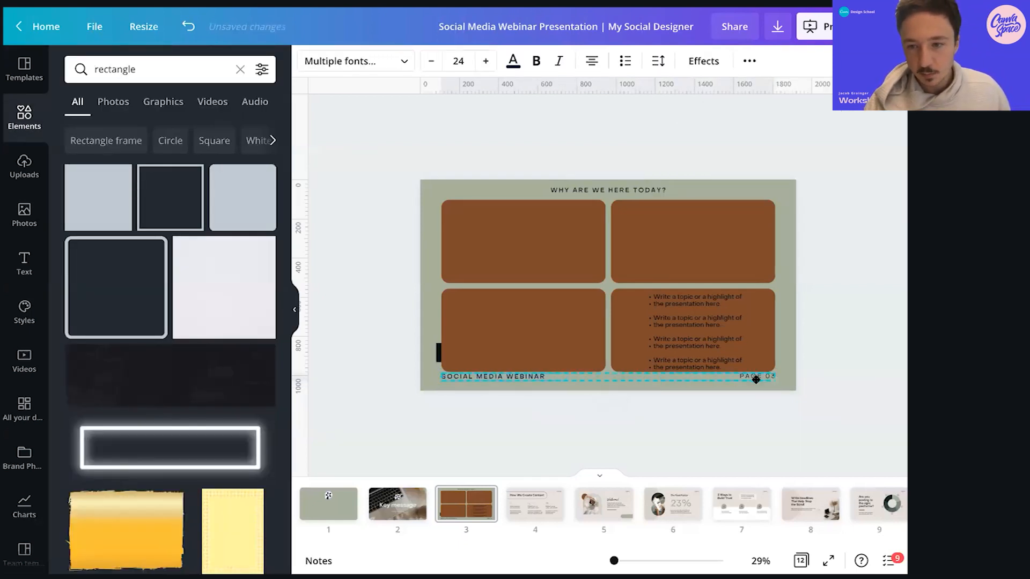
{"action": "left_click", "coordinate": [748, 62]}
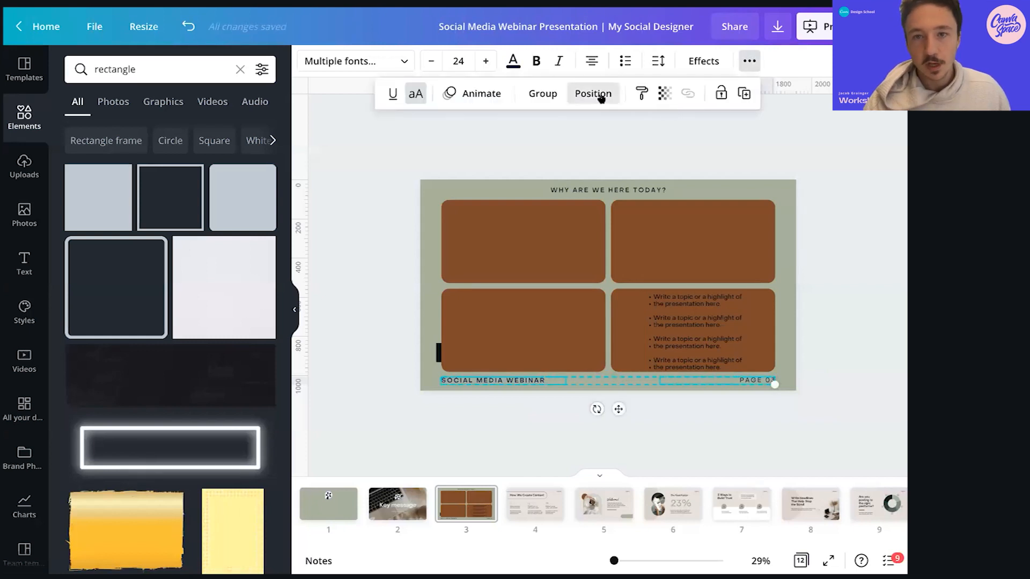
{"action": "left_click", "coordinate": [592, 95]}
{"action": "left_click", "coordinate": [423, 220]}
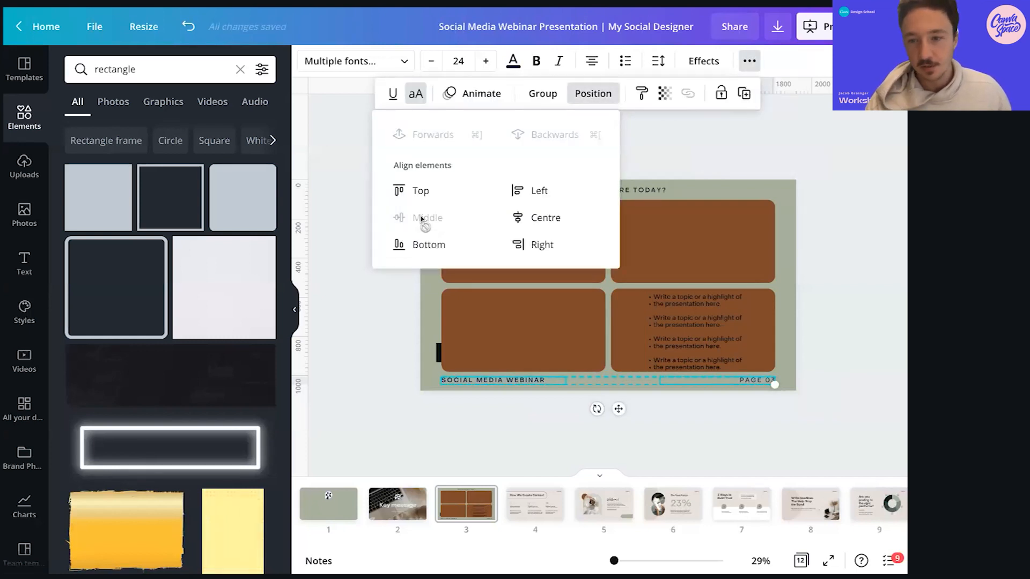
{"action": "left_click", "coordinate": [821, 309]}
{"action": "left_click", "coordinate": [821, 306]}
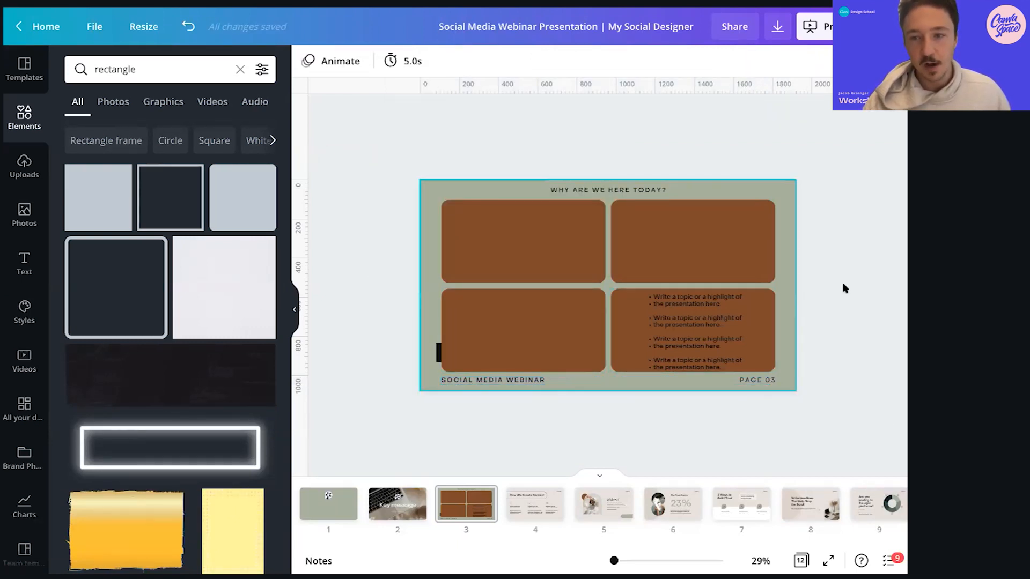
Take the small black bar beside the lower-left rectangle off the page
{"action": "left_click_drag", "start_coordinate": [439, 353], "coordinate": [313, 289]}
{"action": "left_click", "coordinate": [524, 362]}
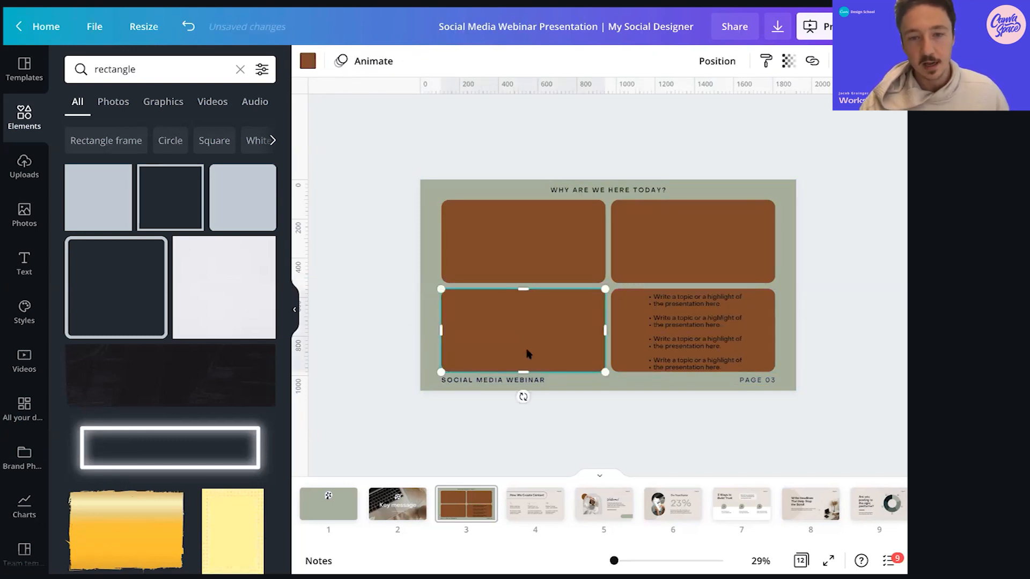
{"action": "left_click", "coordinate": [882, 294]}
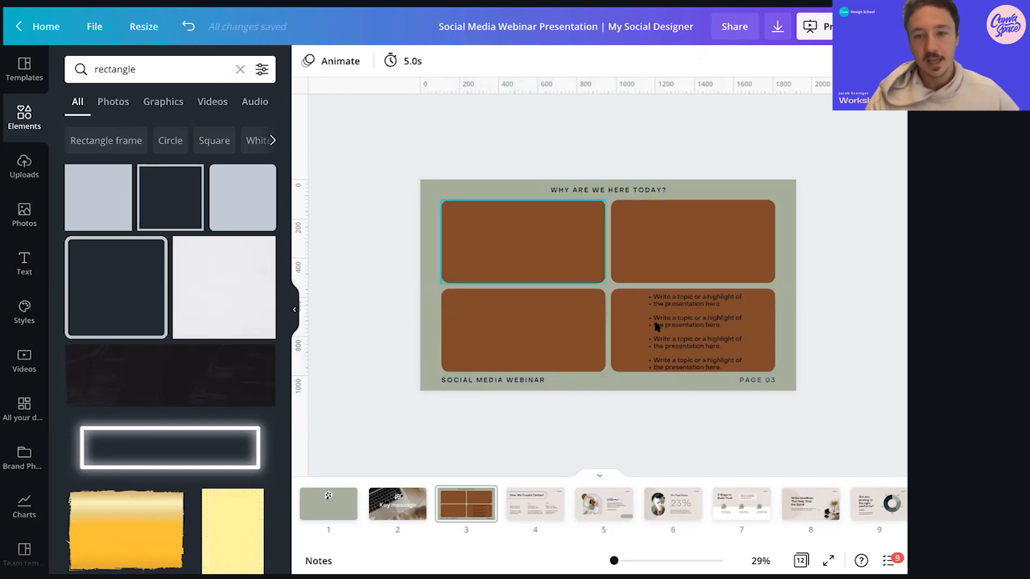
Move the bullet list into the upper-left rectangle and remove its list formatting
{"action": "left_click_drag", "start_coordinate": [631, 320], "coordinate": [489, 251]}
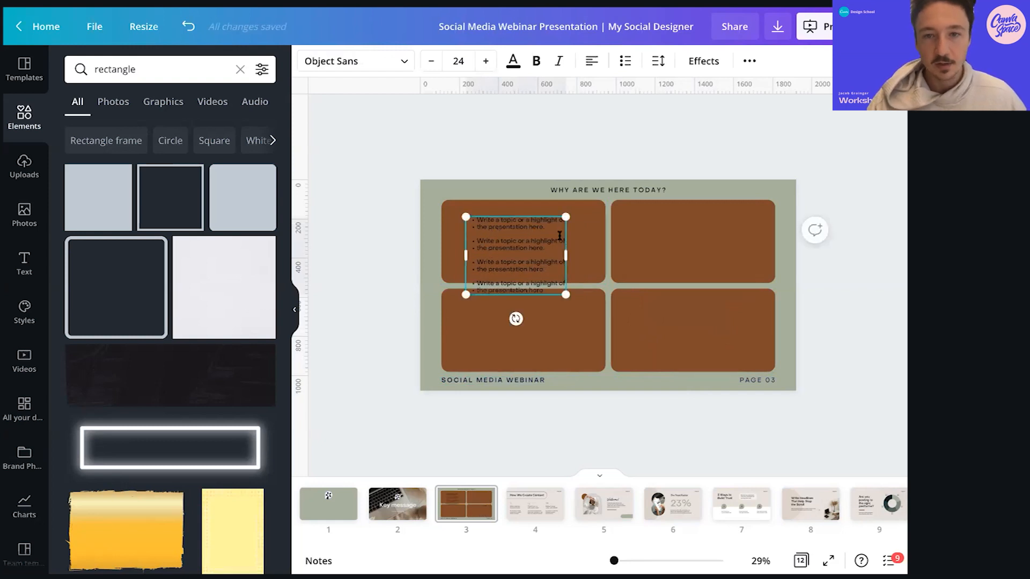
{"action": "left_click", "coordinate": [869, 267]}
{"action": "left_click", "coordinate": [504, 248]}
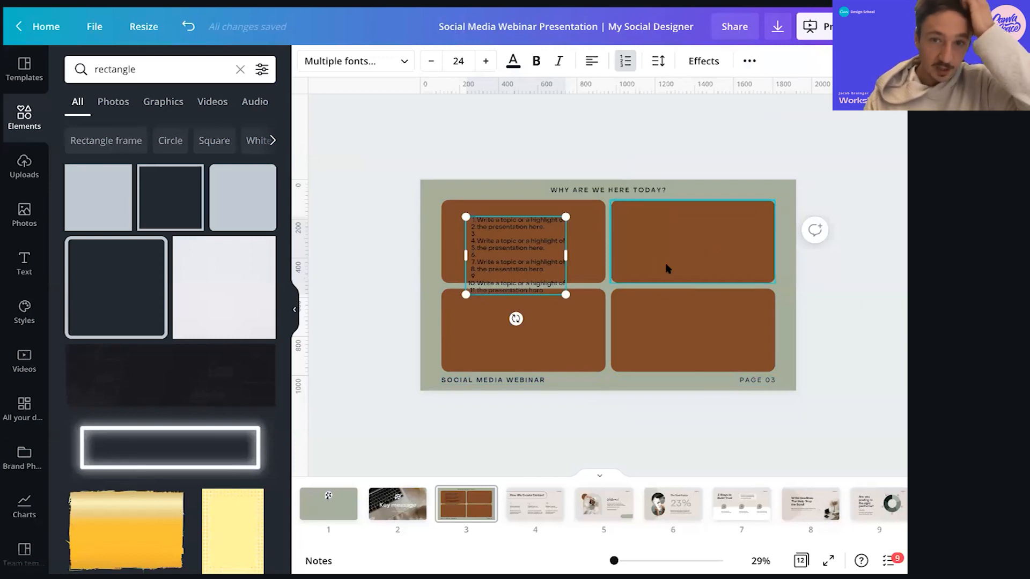
{"action": "left_click", "coordinate": [624, 60]}
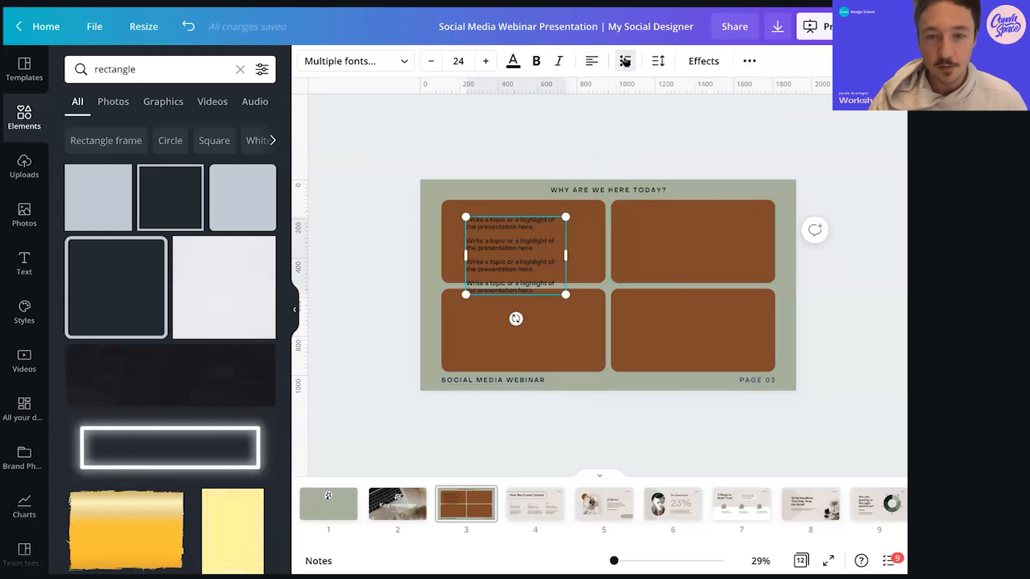
Delete all topic entries except the first from the text box in the upper-left rectangle
{"action": "left_click", "coordinate": [535, 289]}
{"action": "left_click_drag", "start_coordinate": [535, 289], "coordinate": [473, 234]}
{"action": "key", "text": "BackSpace"}
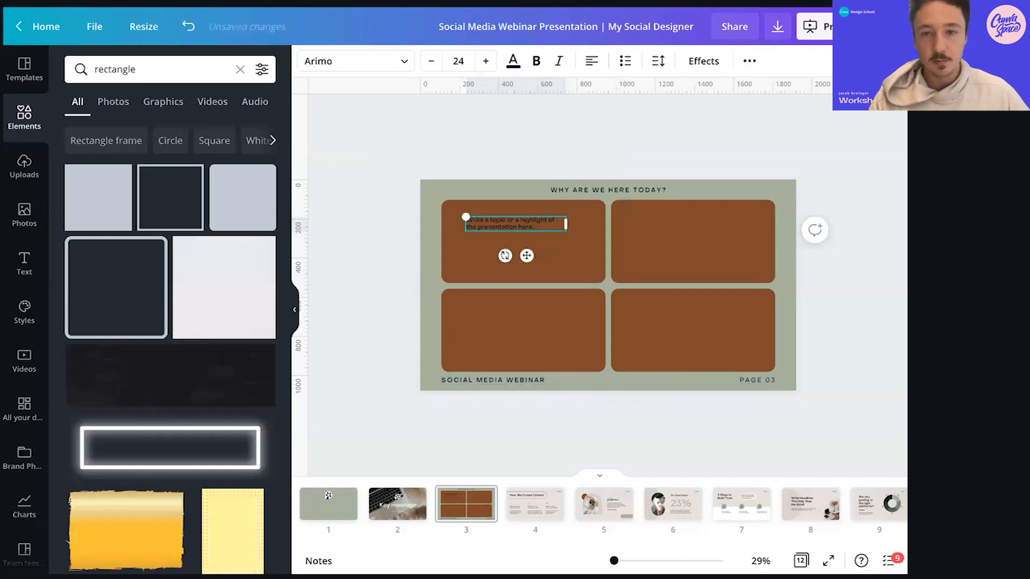
{"action": "key", "text": "Escape"}
{"action": "left_click", "coordinate": [502, 221]}
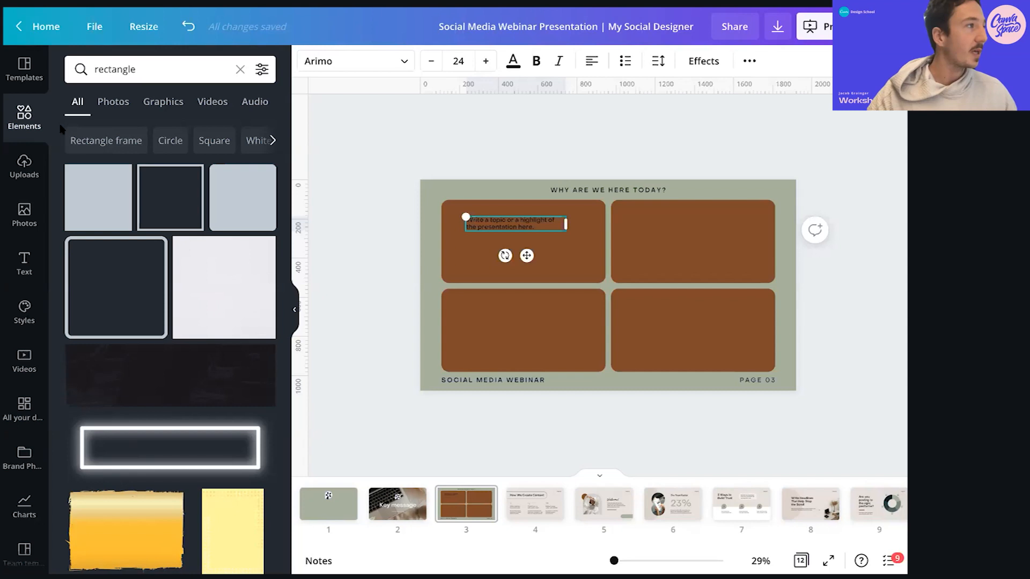
Replace the text in the upper-left rectangle with "My first topic is written clearly, and easy to read."
{"action": "triple_click", "coordinate": [540, 226]}
{"action": "type", "text": "My frist"}
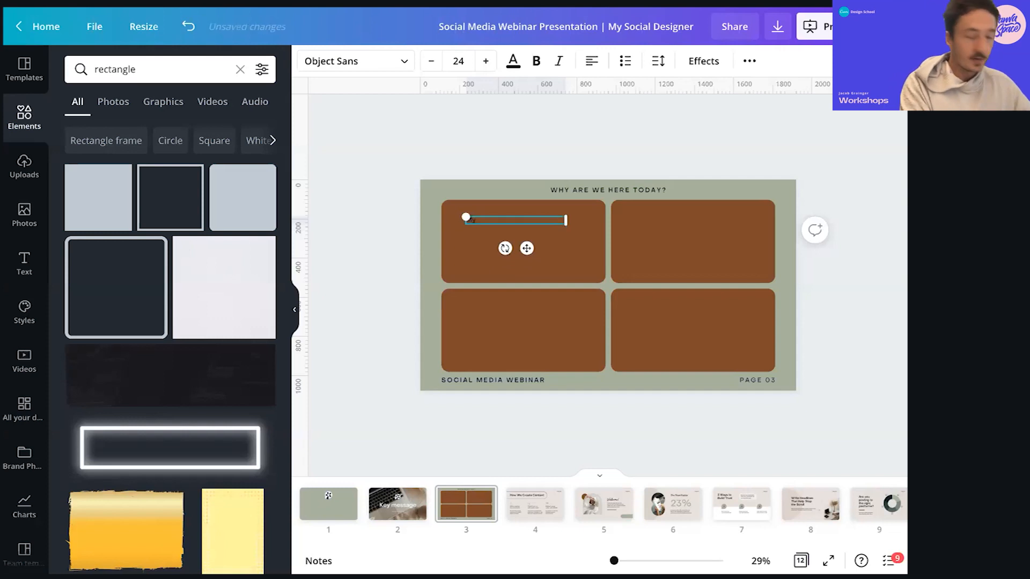
{"action": "key", "text": "BackSpace"}
{"action": "key", "text": "BackSpace"}
{"action": "key", "text": "BackSpace"}
{"action": "key", "text": "BackSpace"}
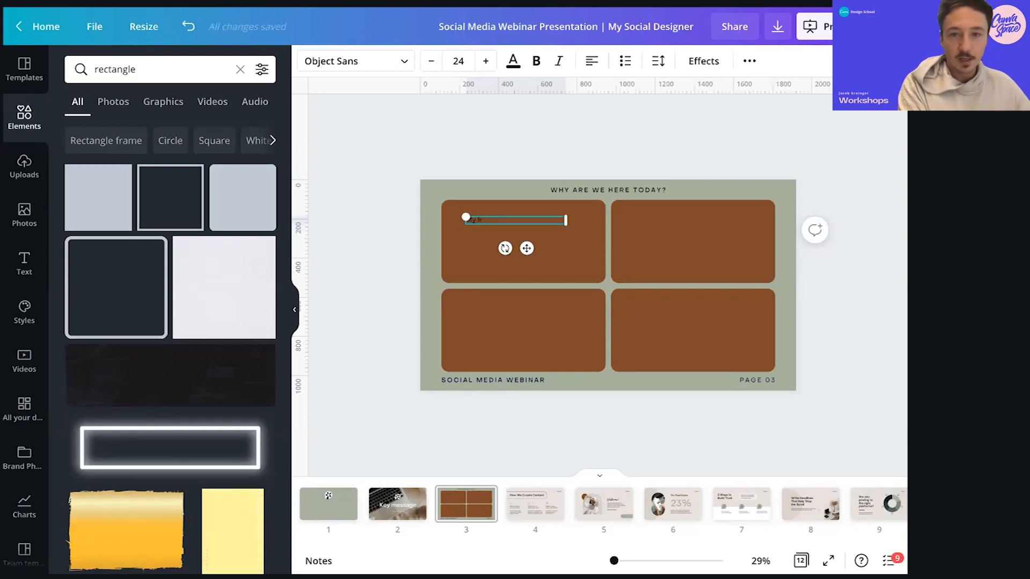
{"action": "type", "text": "irst topic is written"}
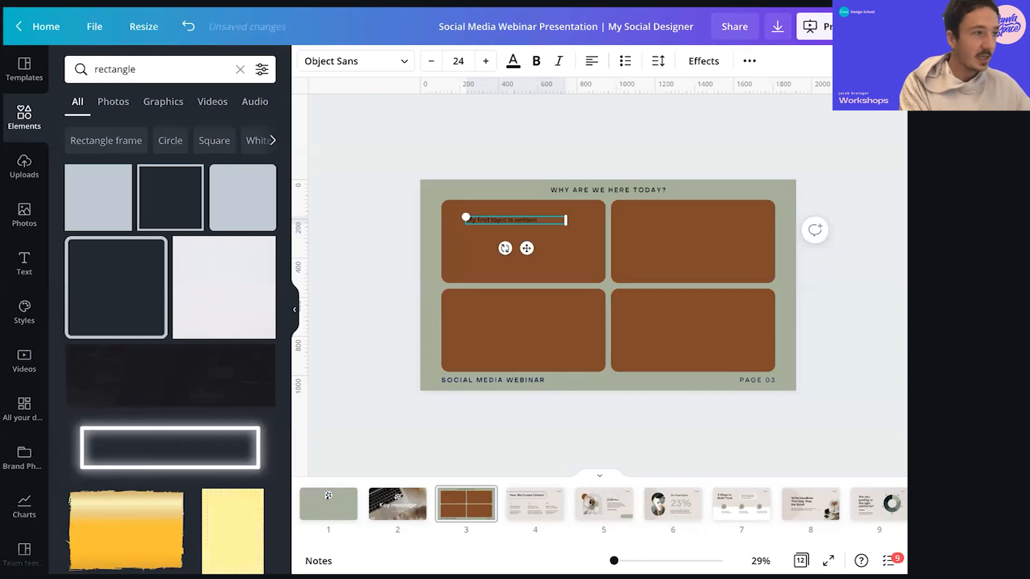
{"action": "type", "text": " alrea"}
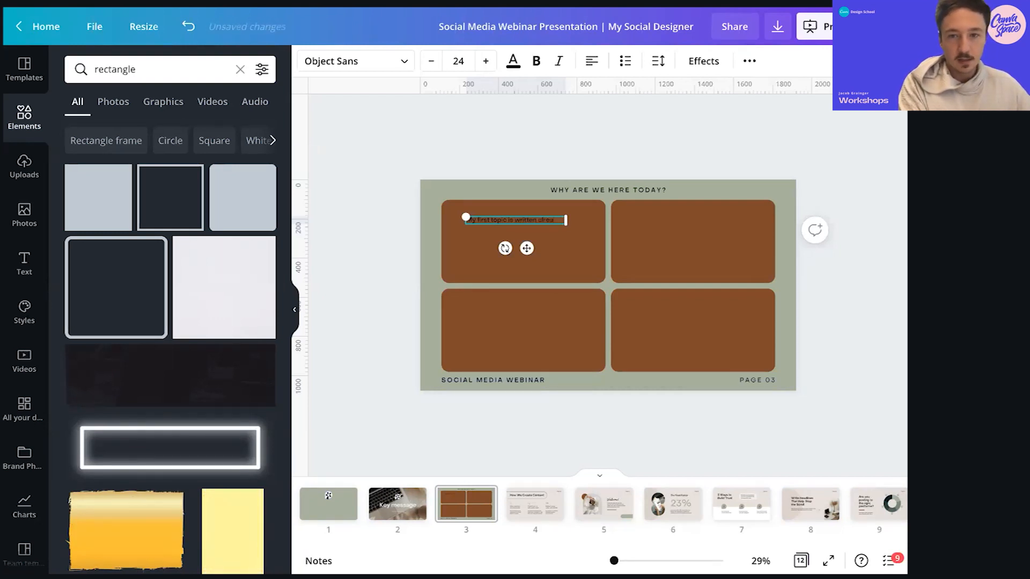
{"action": "key", "text": "BackSpace"}
{"action": "key", "text": "BackSpace"}
{"action": "key", "text": "BackSpace"}
{"action": "key", "text": "BackSpace"}
{"action": "key", "text": "BackSpace"}
{"action": "type", "text": "clearly, and"}
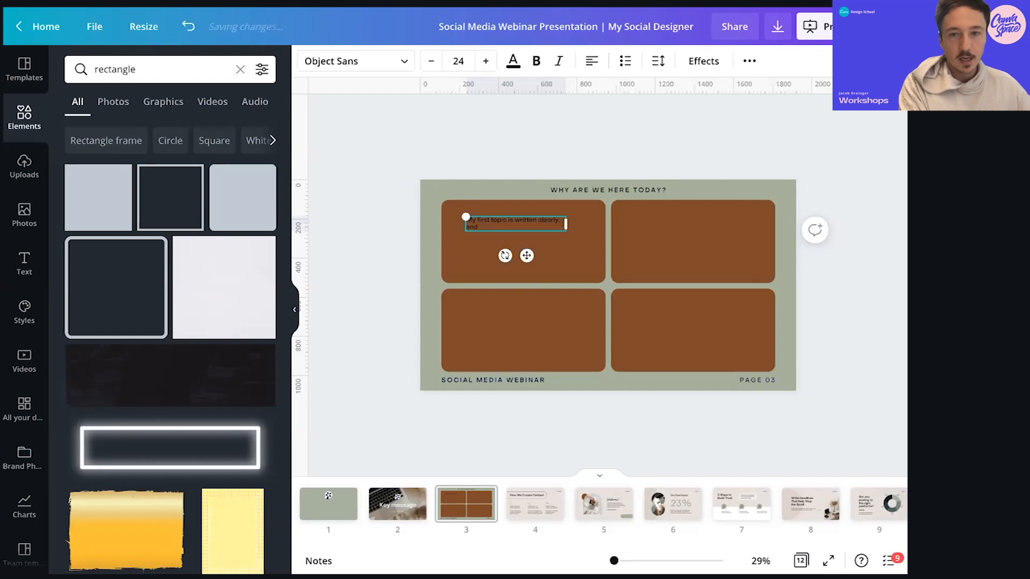
{"action": "type", "text": " easy to read."}
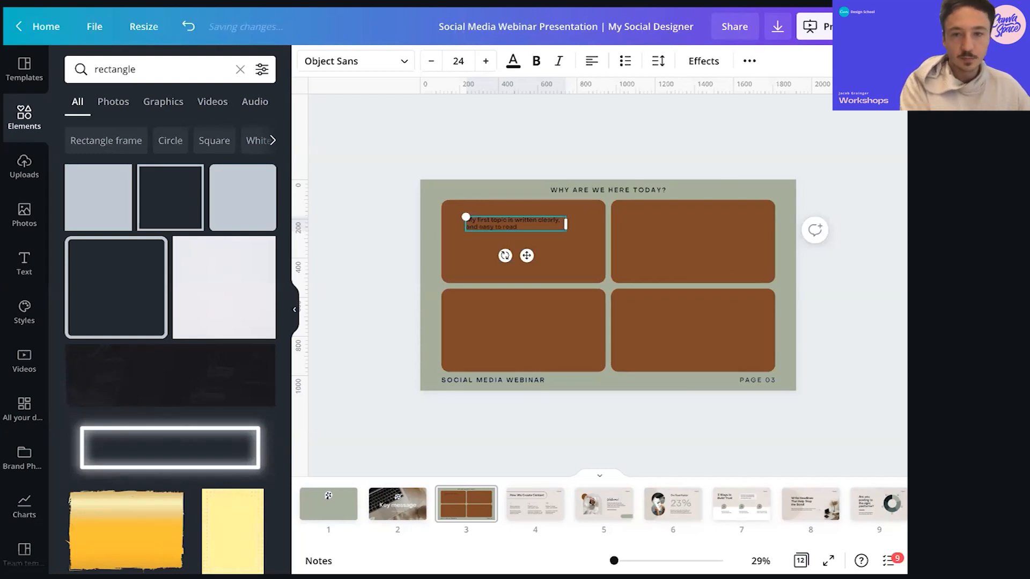
{"action": "key", "text": "Escape"}
Recolour all four brown rectangles with the dark navy document colour
{"action": "left_click", "coordinate": [481, 218]}
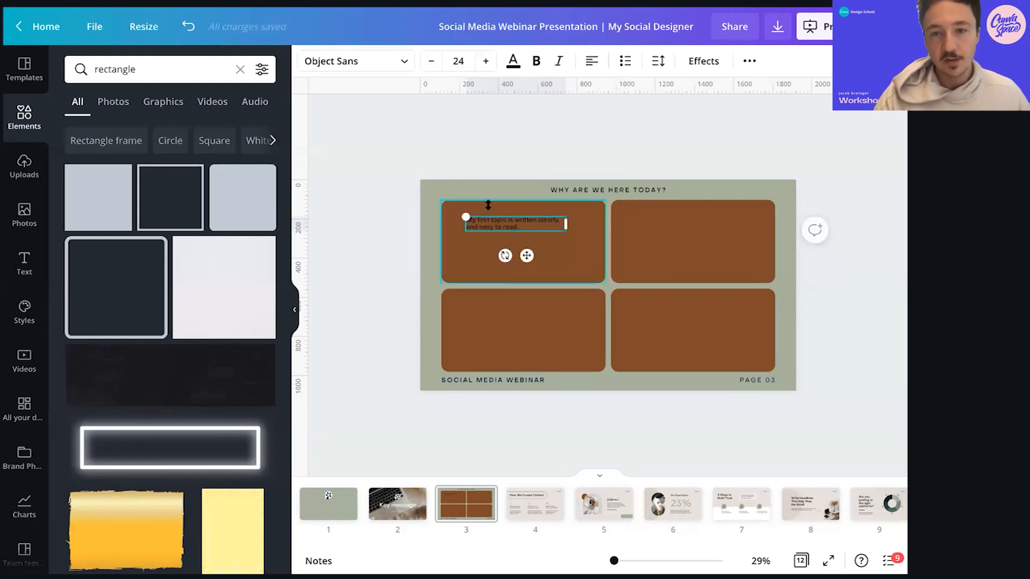
{"action": "left_click", "coordinate": [487, 207]}
{"action": "left_click", "coordinate": [385, 254]}
{"action": "left_click_drag", "start_coordinate": [386, 252], "coordinate": [796, 330]}
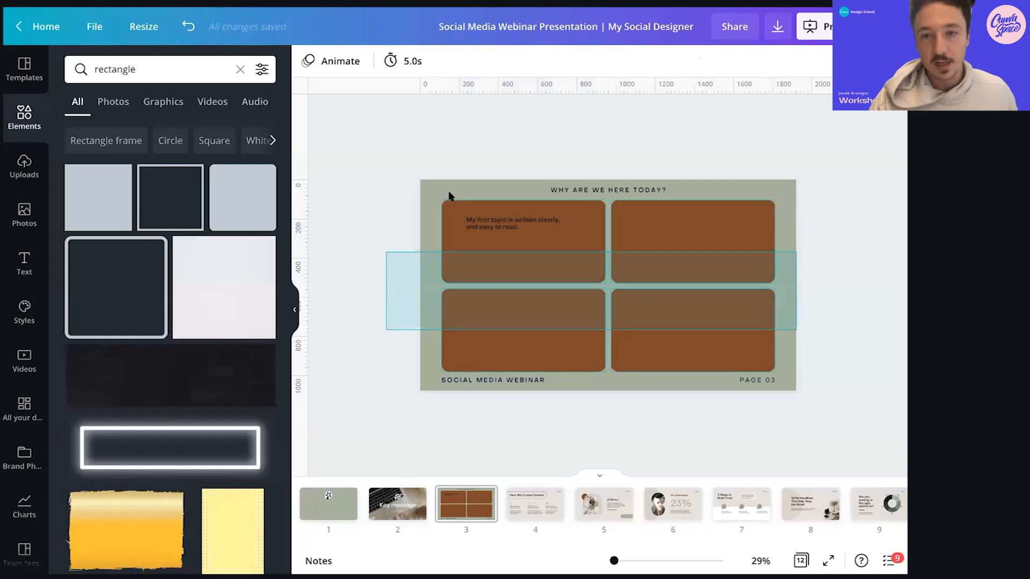
{"action": "left_click", "coordinate": [494, 228]}
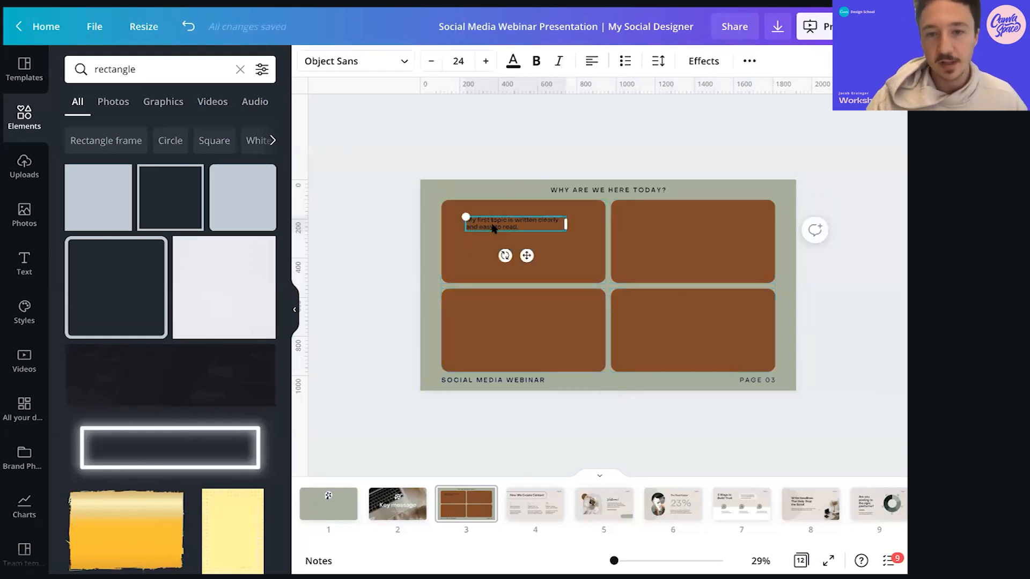
{"action": "left_click_drag", "start_coordinate": [370, 274], "coordinate": [740, 329]}
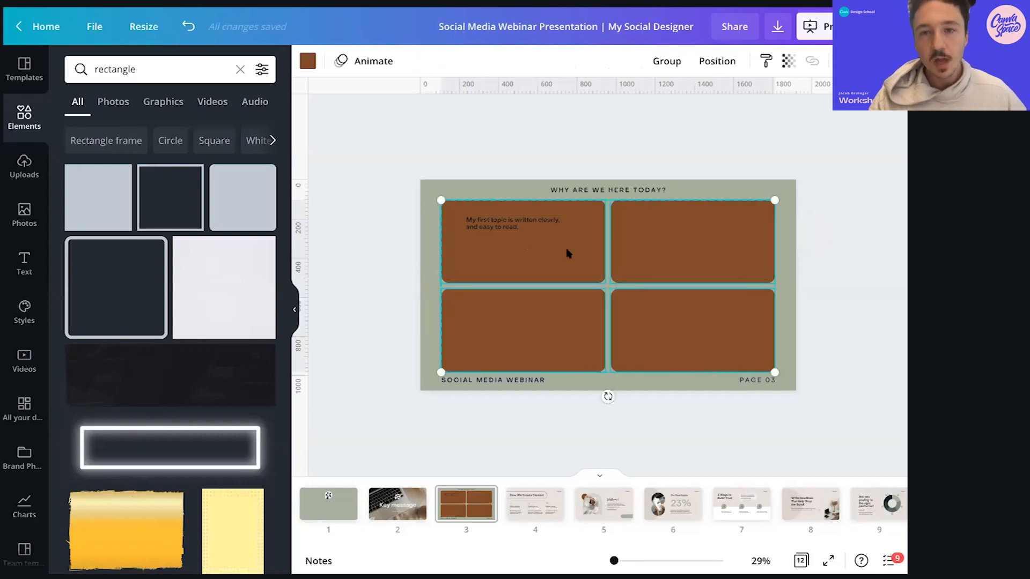
{"action": "left_click", "coordinate": [309, 63]}
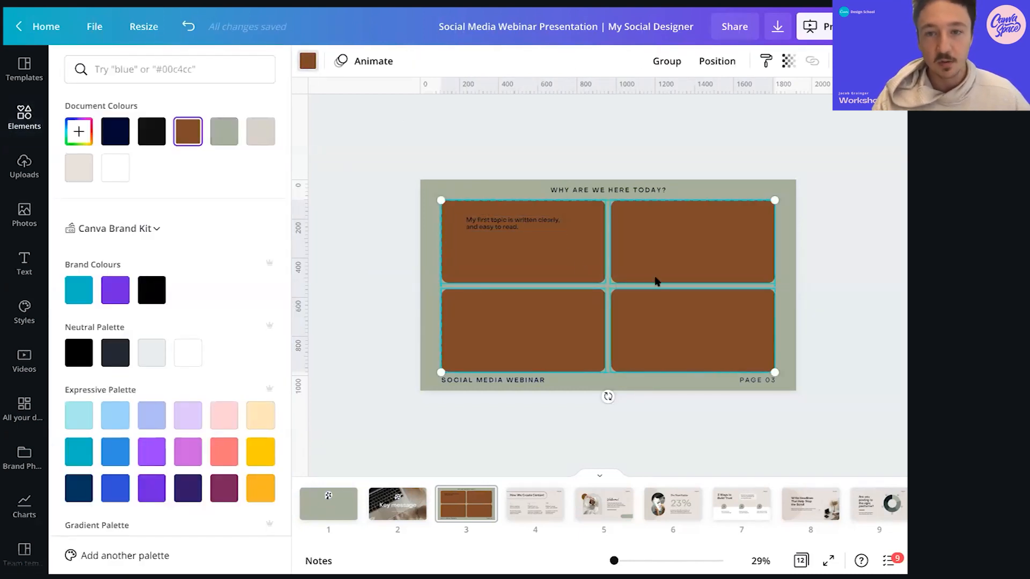
{"action": "left_click", "coordinate": [109, 138]}
{"action": "left_click", "coordinate": [851, 322]}
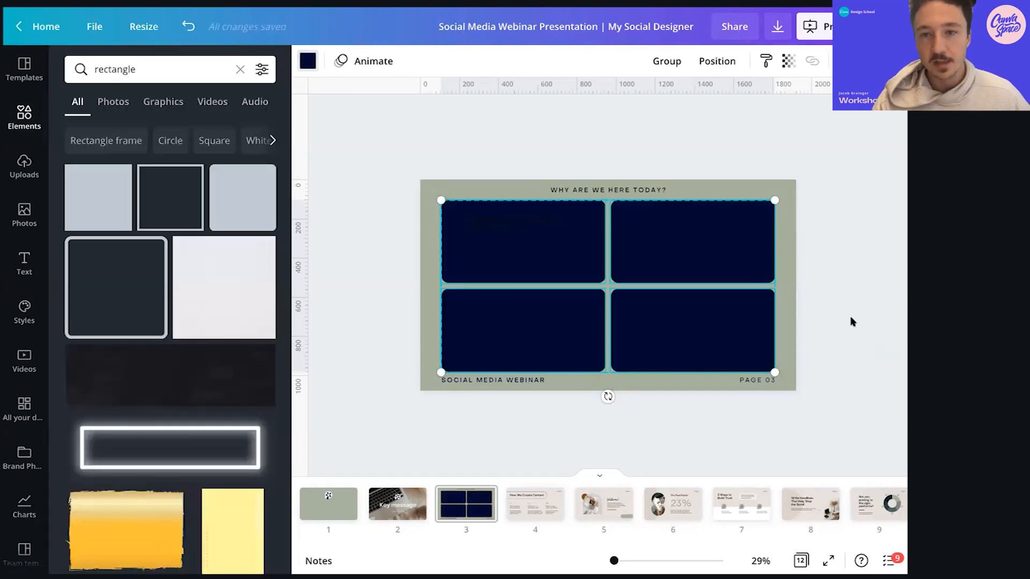
Set the topic text in the upper-left rectangle to white
{"action": "left_click", "coordinate": [478, 219]}
{"action": "left_click", "coordinate": [513, 61]}
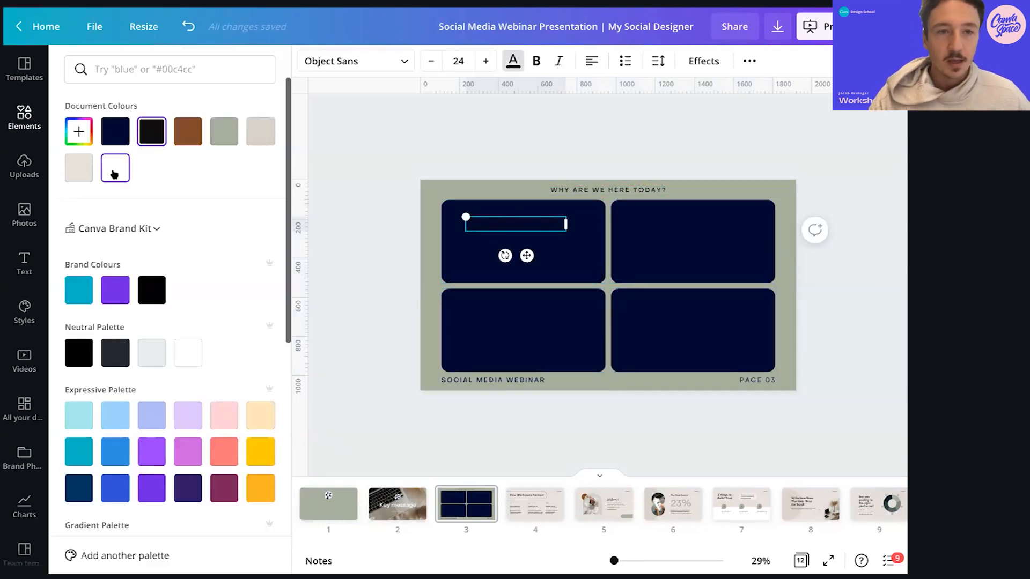
{"action": "left_click", "coordinate": [115, 168]}
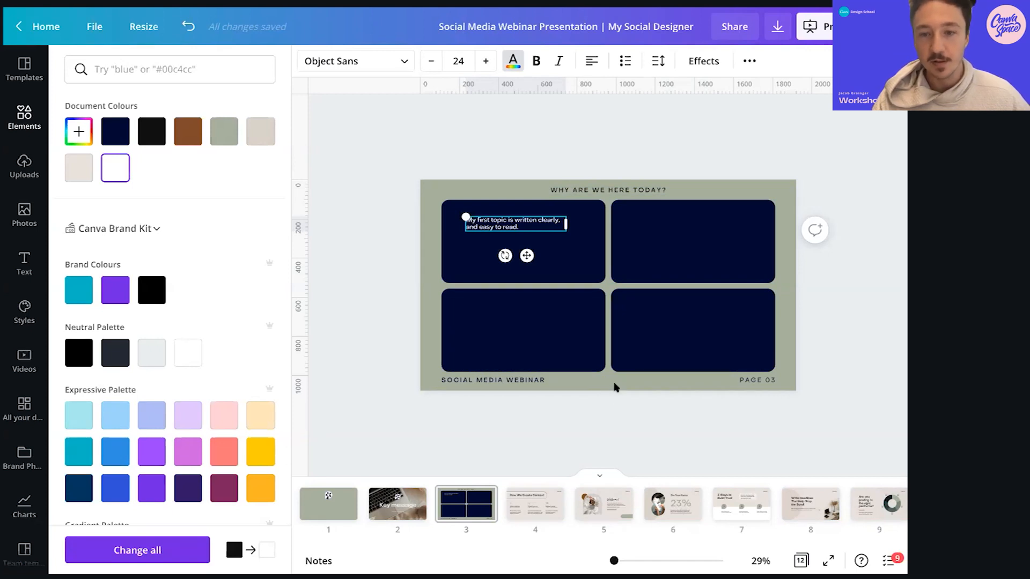
{"action": "left_click", "coordinate": [603, 390]}
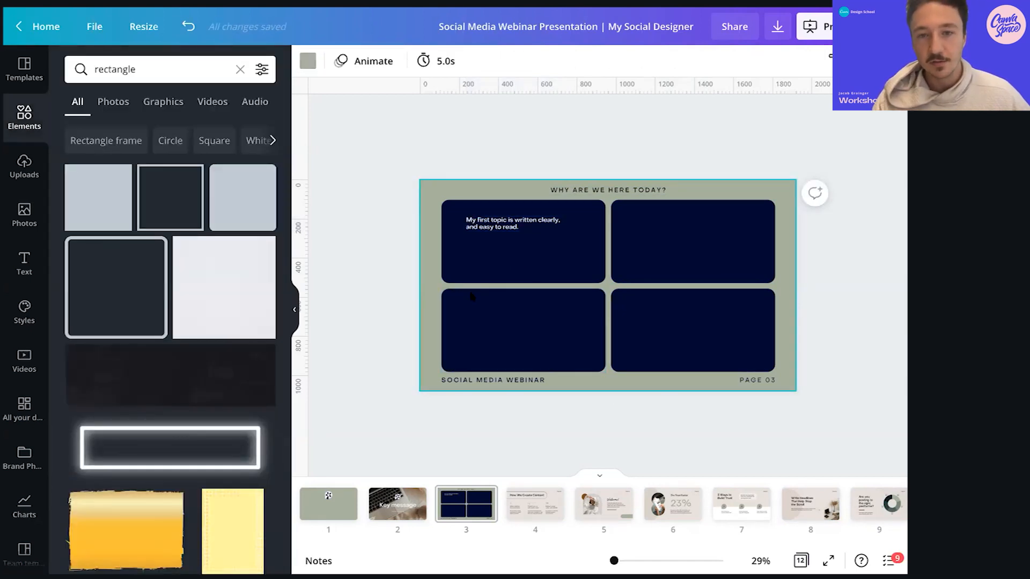
{"action": "left_click", "coordinate": [504, 171]}
Colour the topic text sage green (#b0b9a7) from the document colours and set its font size to 42
{"action": "left_click", "coordinate": [482, 221]}
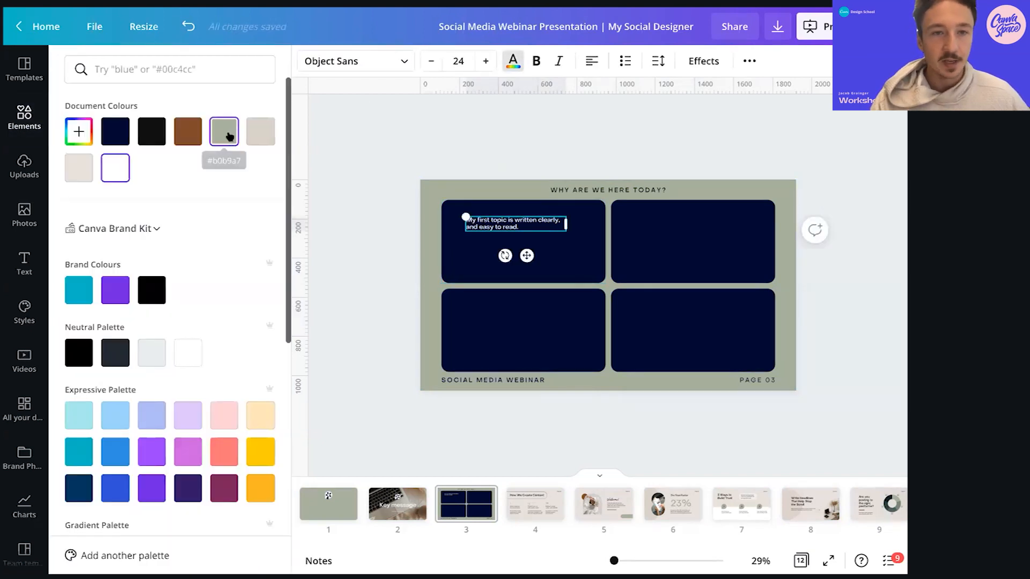
{"action": "left_click", "coordinate": [223, 131]}
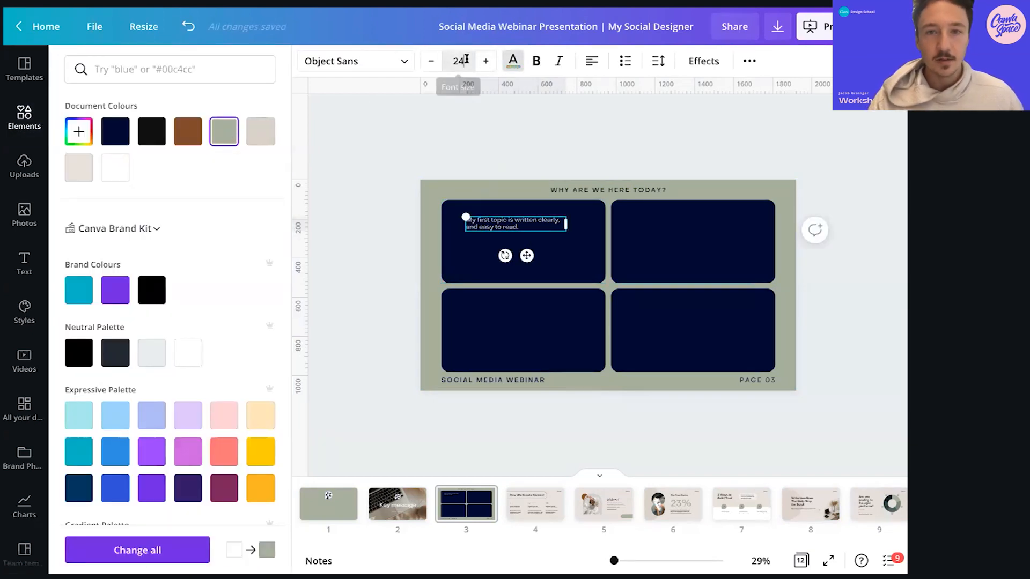
{"action": "left_click", "coordinate": [457, 60]}
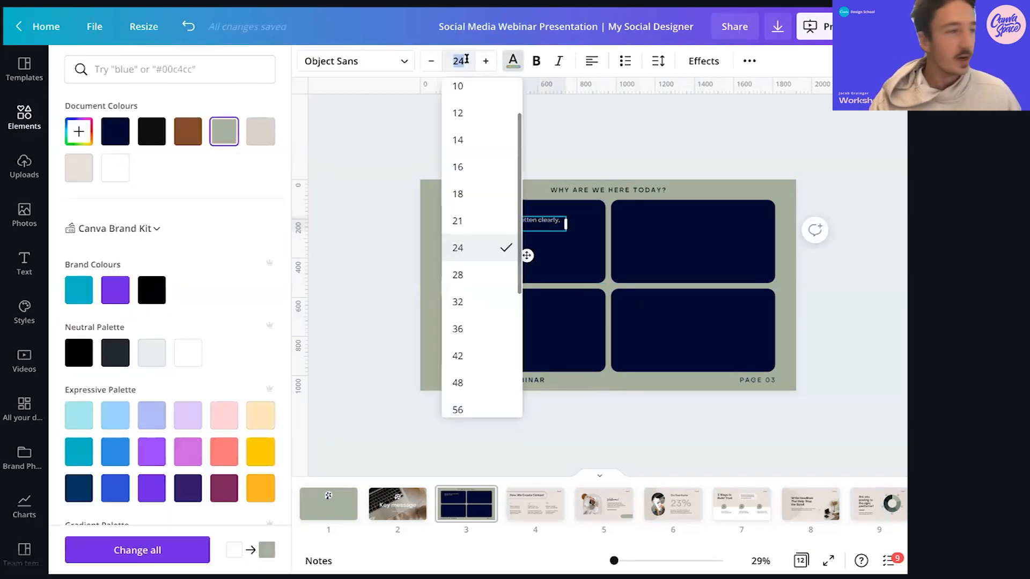
{"action": "left_click", "coordinate": [432, 63]}
{"action": "left_click", "coordinate": [485, 61]}
{"action": "left_click", "coordinate": [457, 61]}
{"action": "type", "text": "4"}
{"action": "key", "text": "Return"}
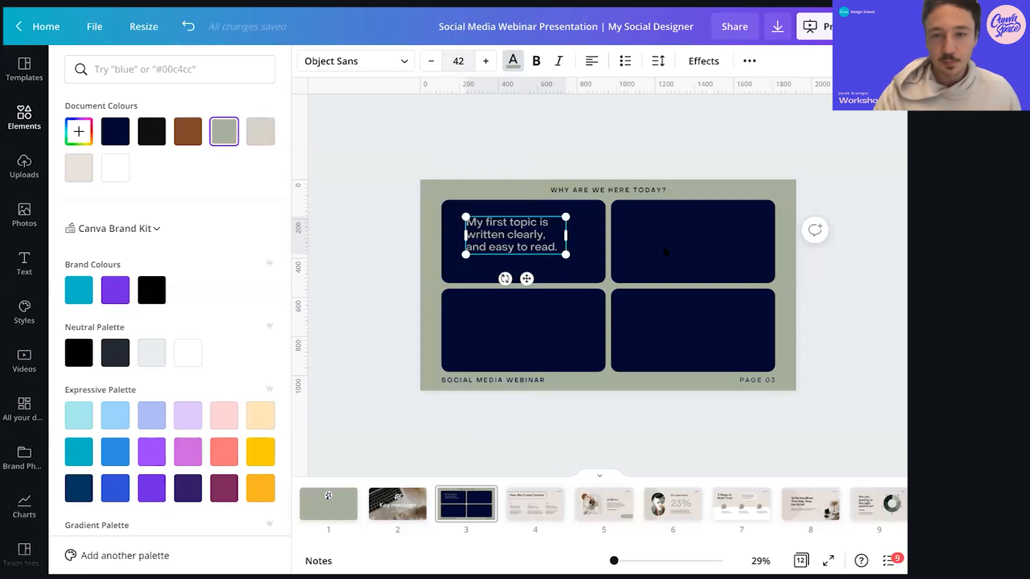
Move the topic text down so it sits vertically centred in the upper-left rectangle
{"action": "left_click", "coordinate": [863, 277]}
{"action": "left_click", "coordinate": [523, 247]}
{"action": "left_click_drag", "start_coordinate": [523, 247], "coordinate": [523, 253]}
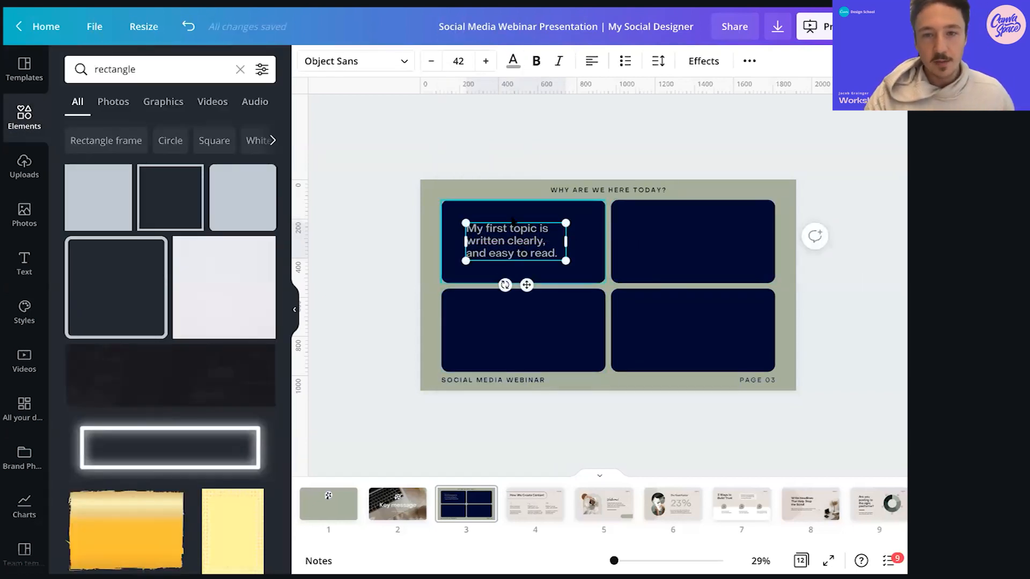
{"action": "left_click", "coordinate": [658, 60]}
{"action": "left_click", "coordinate": [391, 194]}
{"action": "left_click", "coordinate": [390, 194]}
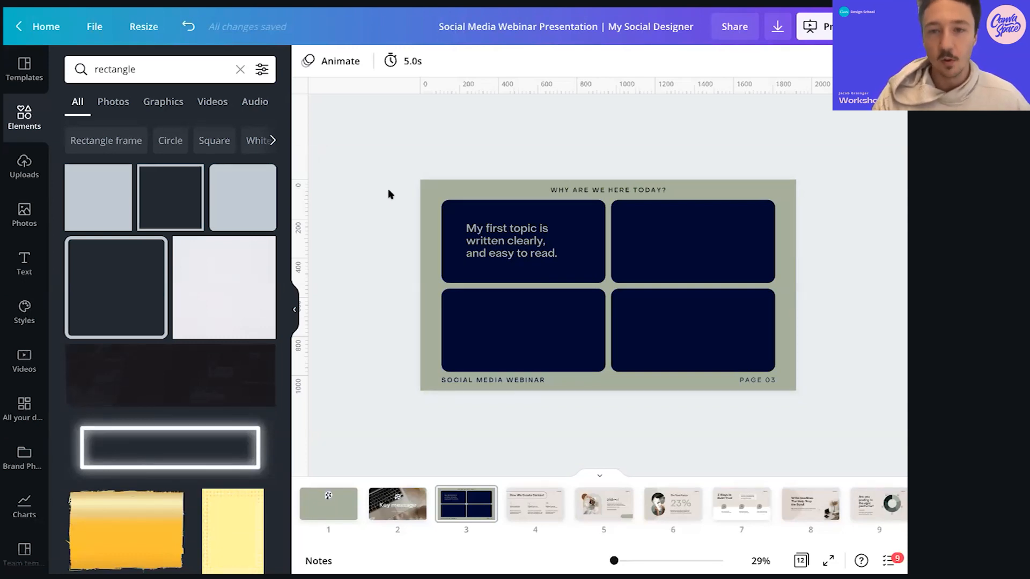
Set the topic text's line spacing to 1.3 and recentre the box vertically in its rectangle
{"action": "left_click", "coordinate": [512, 241]}
{"action": "left_click", "coordinate": [658, 61]}
{"action": "left_click", "coordinate": [854, 135]}
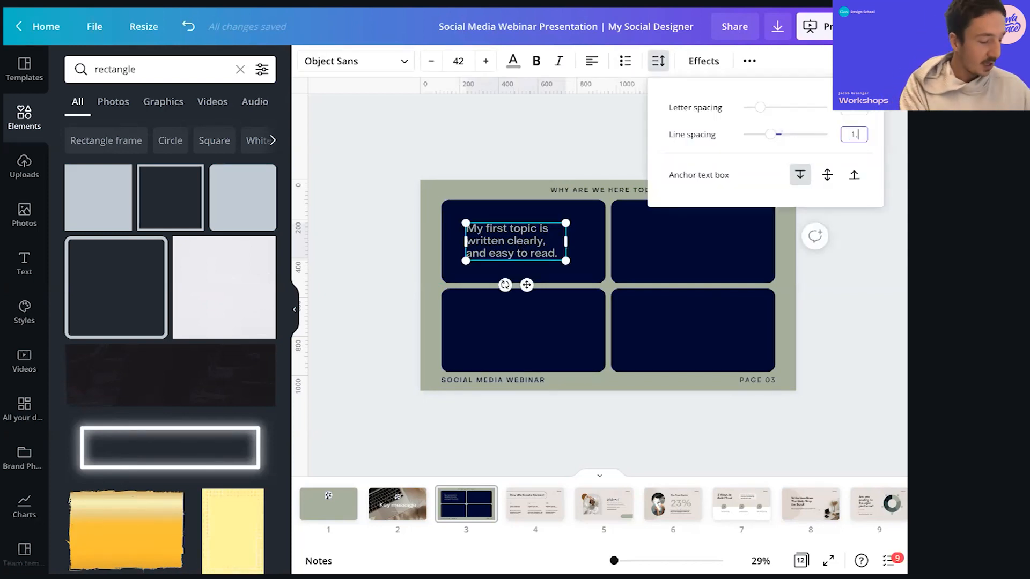
{"action": "type", "text": "1.3"}
{"action": "key", "text": "Return"}
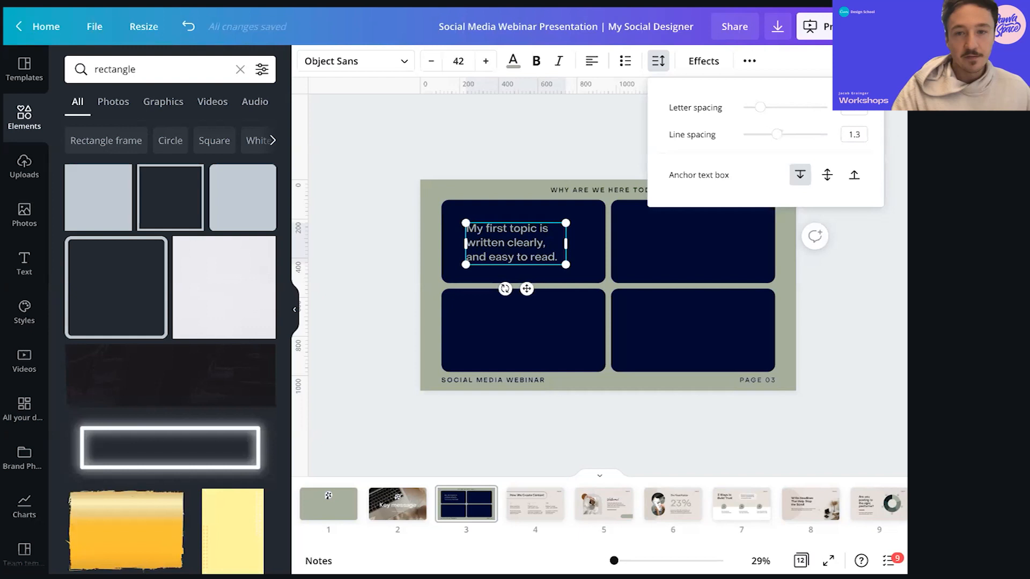
{"action": "left_click", "coordinate": [341, 234]}
{"action": "left_click_drag", "start_coordinate": [505, 241], "coordinate": [567, 243]}
{"action": "left_click", "coordinate": [352, 230]}
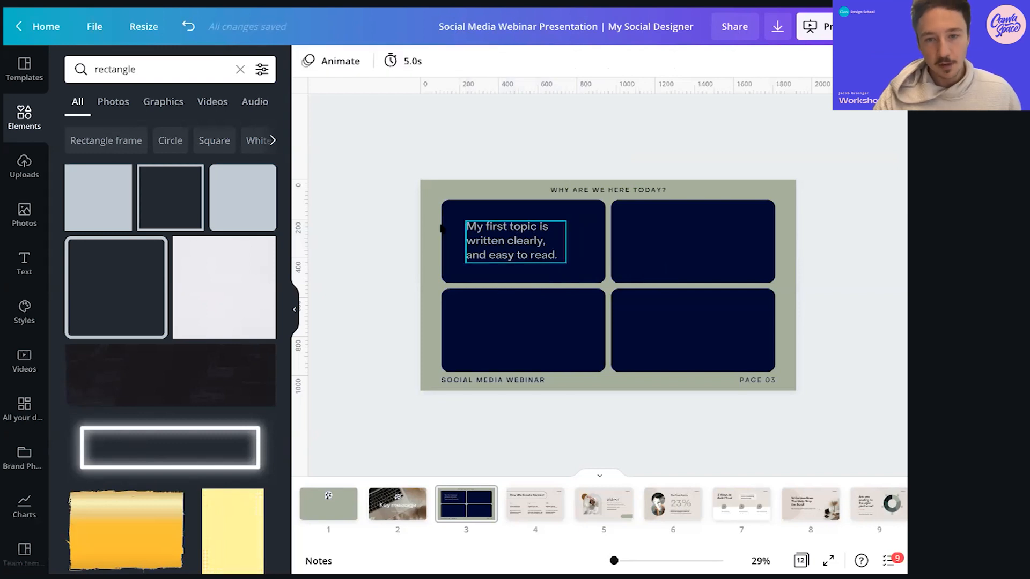
Try a wider box for the topic text and narrow it back to a width of 511
{"action": "left_click", "coordinate": [512, 241]}
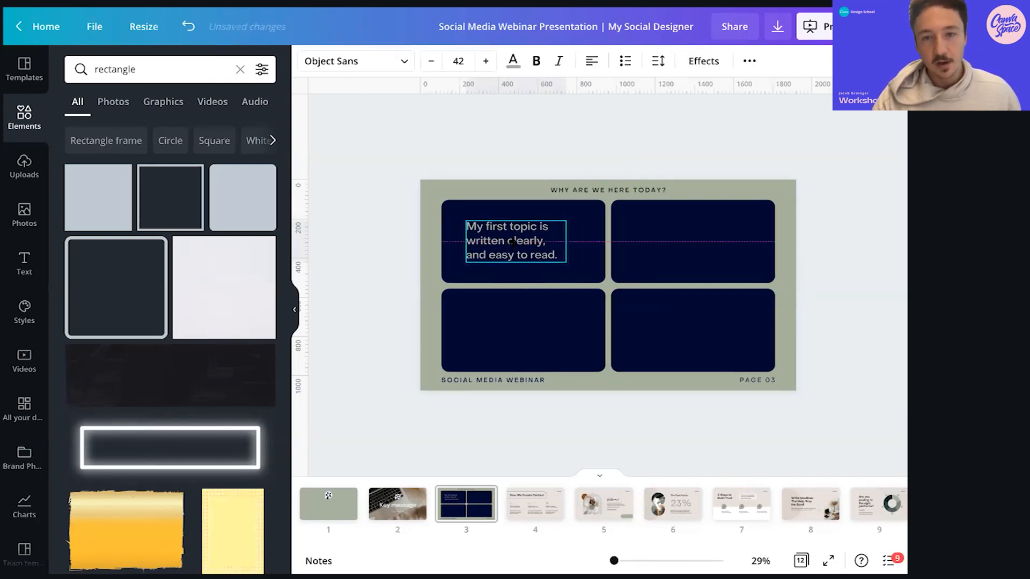
{"action": "left_click_drag", "start_coordinate": [568, 242], "coordinate": [591, 242]}
{"action": "left_click", "coordinate": [874, 268]}
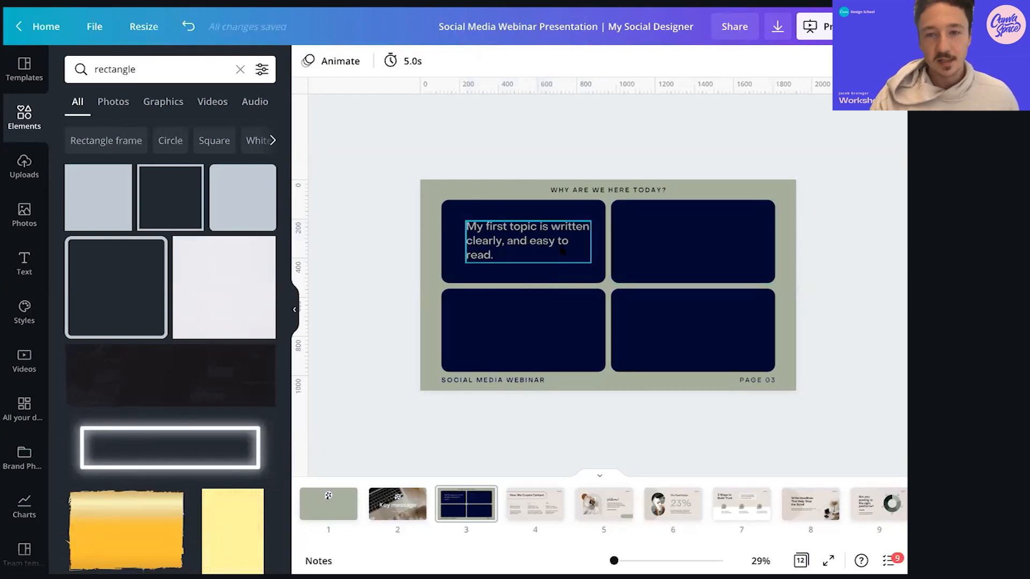
{"action": "left_click", "coordinate": [588, 241]}
{"action": "left_click_drag", "start_coordinate": [591, 241], "coordinate": [567, 241]}
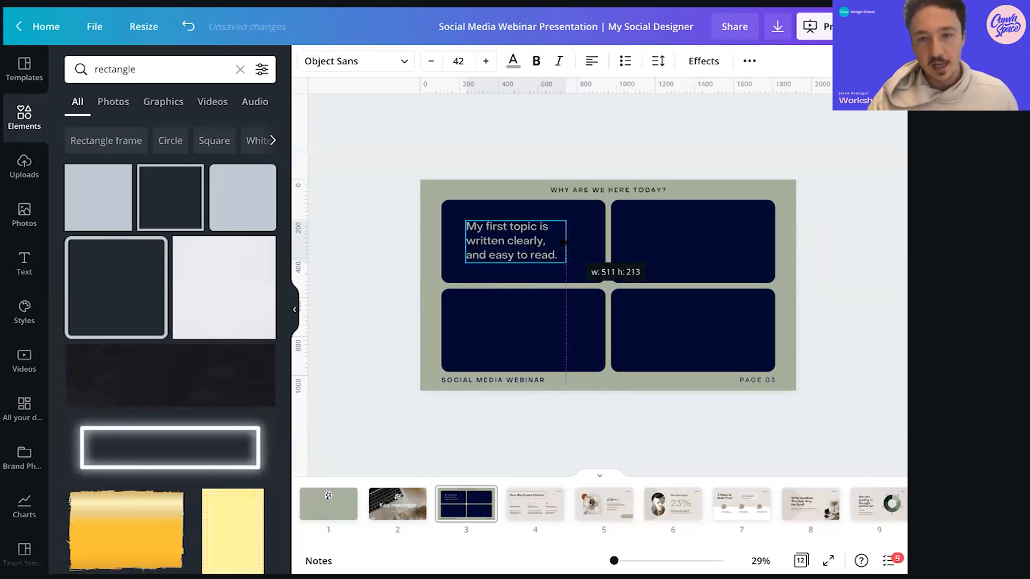
{"action": "left_click", "coordinate": [389, 232]}
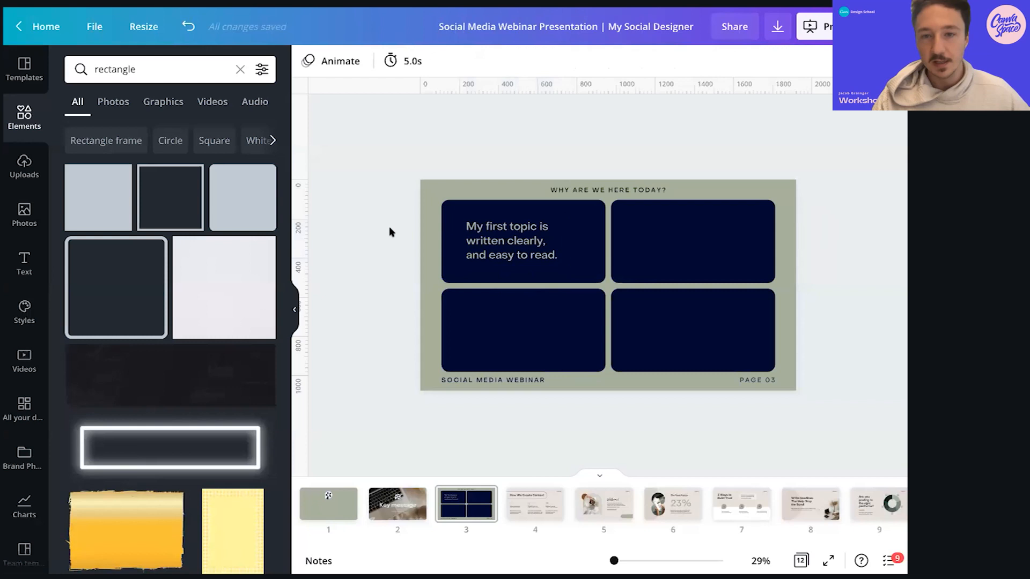
Copy the topic text box into the upper-right rectangle and shift the original slightly right within its own rectangle
{"action": "left_click", "coordinate": [493, 242]}
{"action": "left_click_drag", "start_coordinate": [494, 242], "coordinate": [670, 244]}
{"action": "left_click_drag", "start_coordinate": [526, 242], "coordinate": [533, 242]}
Replace the text in the upper-right rectangle with "The second point naturally reads from the first."
{"action": "left_click", "coordinate": [720, 248]}
{"action": "left_click", "coordinate": [720, 247]}
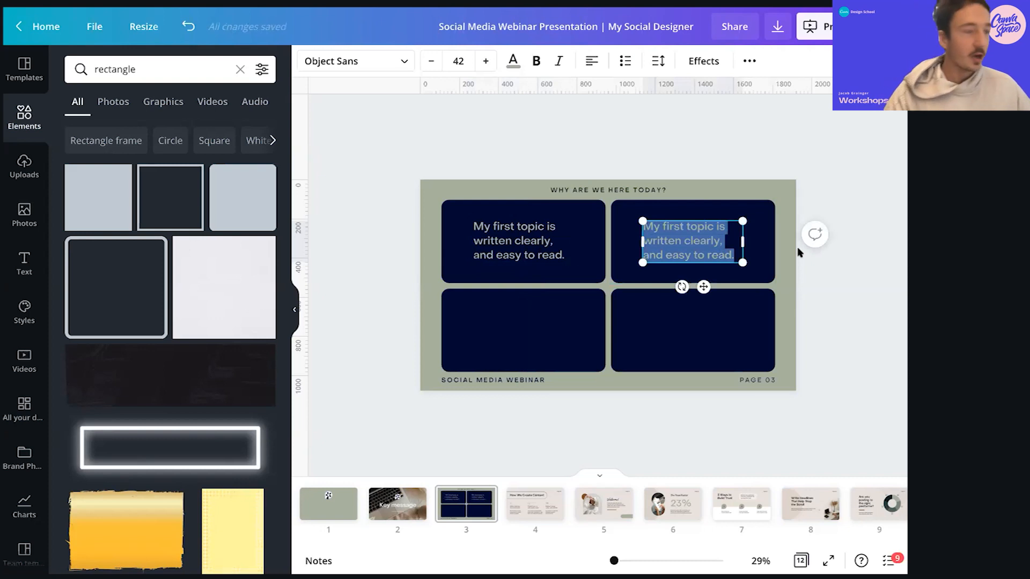
{"action": "type", "text": "The second t"}
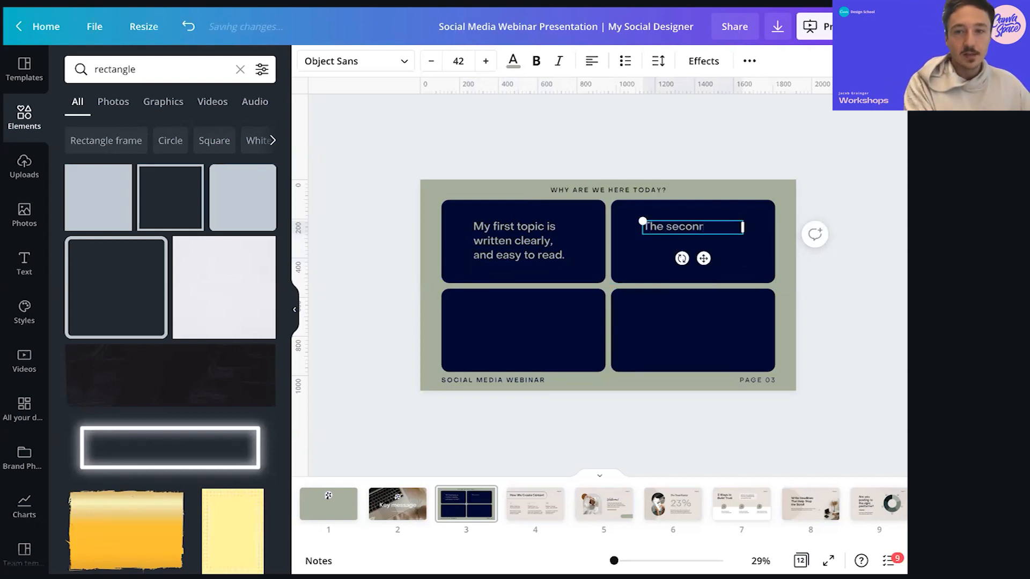
{"action": "key", "text": "BackSpace"}
{"action": "type", "text": "point "}
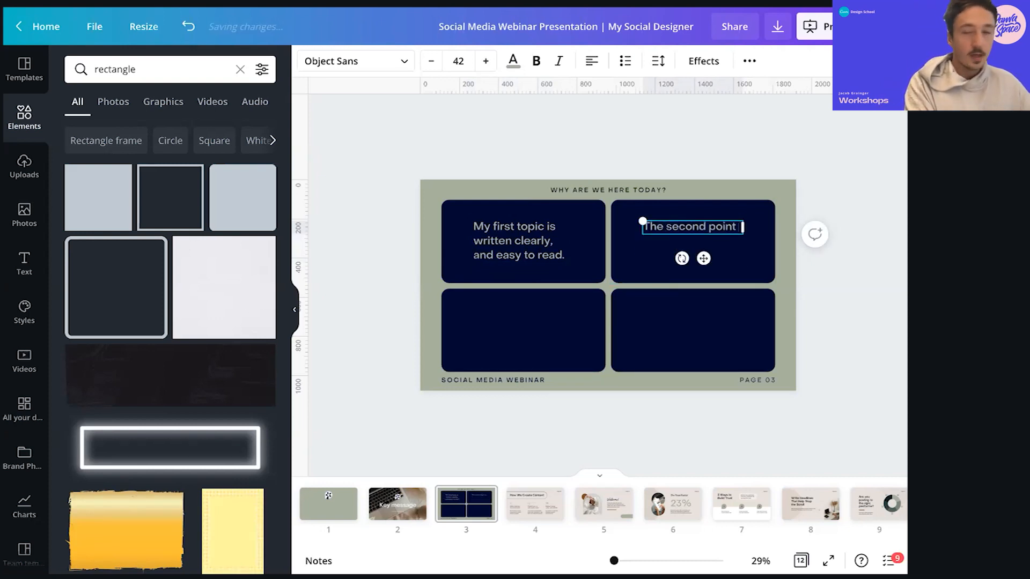
{"action": "type", "text": "thaturally reads"}
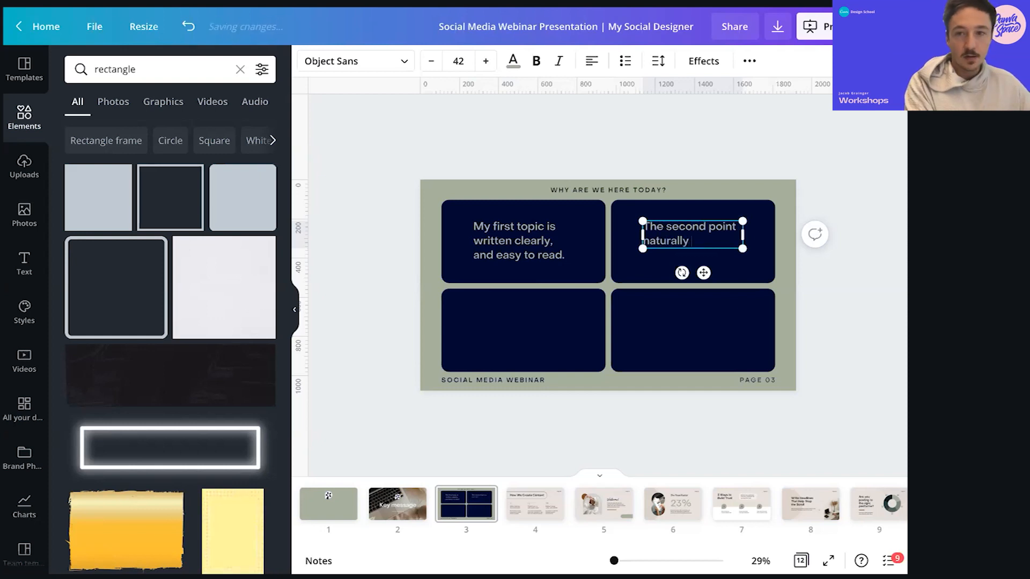
{"action": "type", "text": " from the first."}
{"action": "key", "text": "Escape"}
{"action": "key", "text": "Escape"}
Copy the second text box into the lower-left rectangle and reword it as "The third point naturally reads from the second."
{"action": "left_click", "coordinate": [687, 239]}
{"action": "left_click_drag", "start_coordinate": [687, 239], "coordinate": [520, 325]}
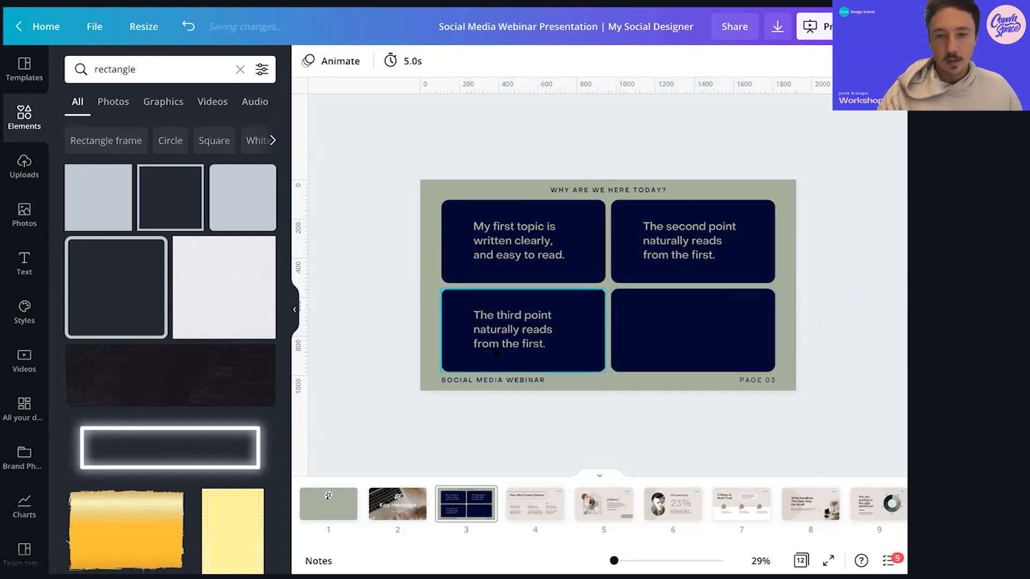
{"action": "left_click", "coordinate": [542, 341]}
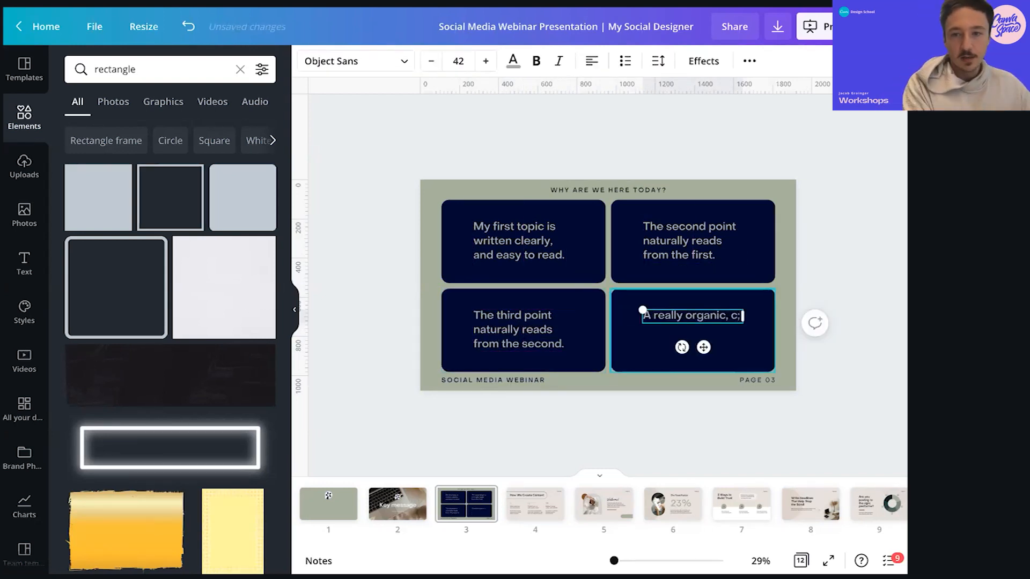
Fill the lower-right rectangle with a matching text box reading "A really organic, clear reading structure."
{"action": "type", "text": ";ea"}
{"action": "key", "text": "BackSpace"}
{"action": "key", "text": "BackSpace"}
{"action": "key", "text": "BackSpace"}
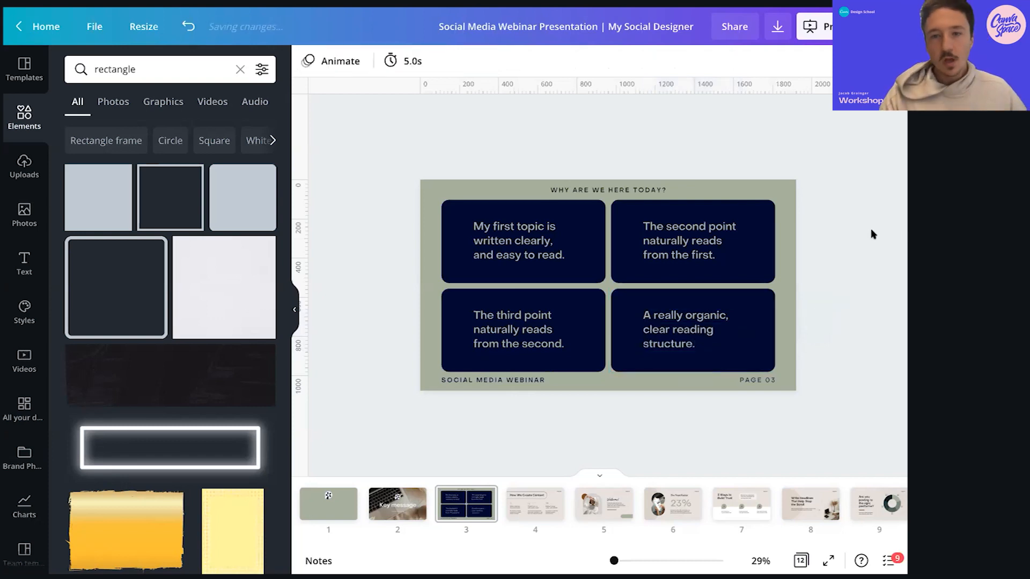
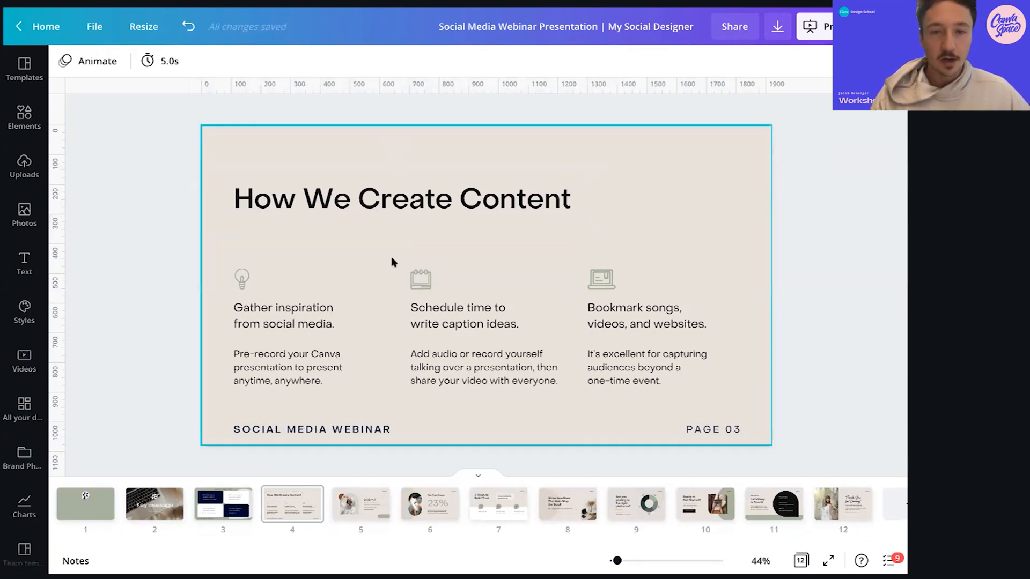
Copy the "WHY ARE WE HERE TODAY?" heading from page 3 to the same position on page 4
{"action": "left_click", "coordinate": [210, 502]}
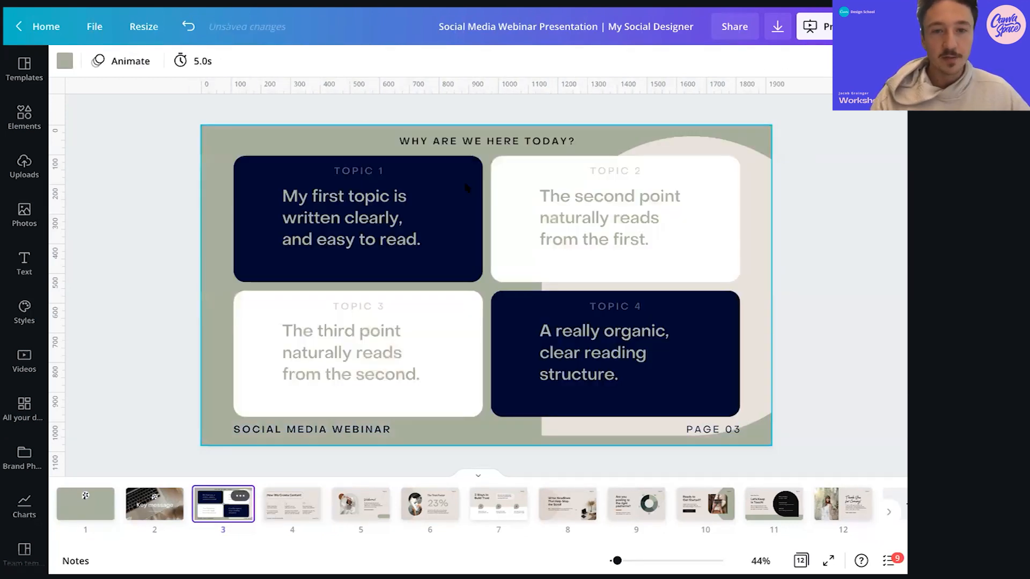
{"action": "left_click", "coordinate": [468, 141]}
{"action": "left_click", "coordinate": [282, 511]}
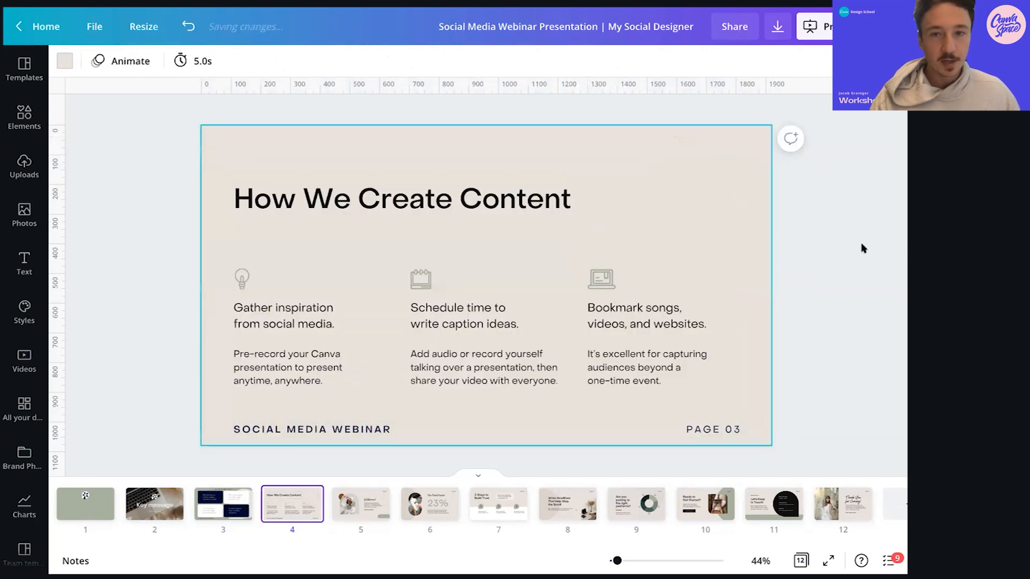
{"action": "type", "text": "WHY ARE WE HERE TODAY?"}
{"action": "left_click", "coordinate": [795, 238]}
Replace the copied heading text on page 4 with "HOW"
{"action": "triple_click", "coordinate": [586, 140]}
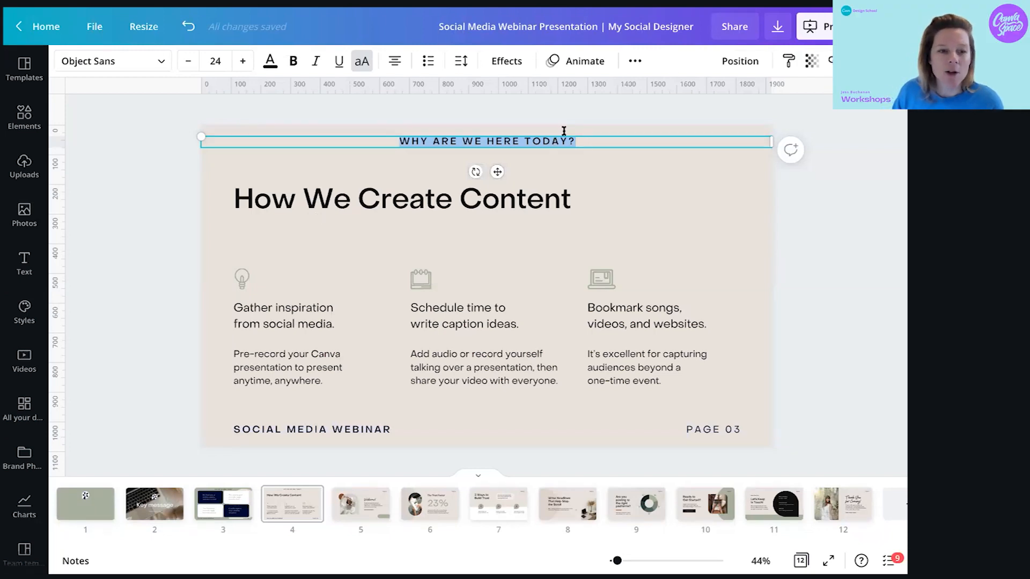
{"action": "type", "text": "HOW"}
{"action": "key", "text": "Escape"}
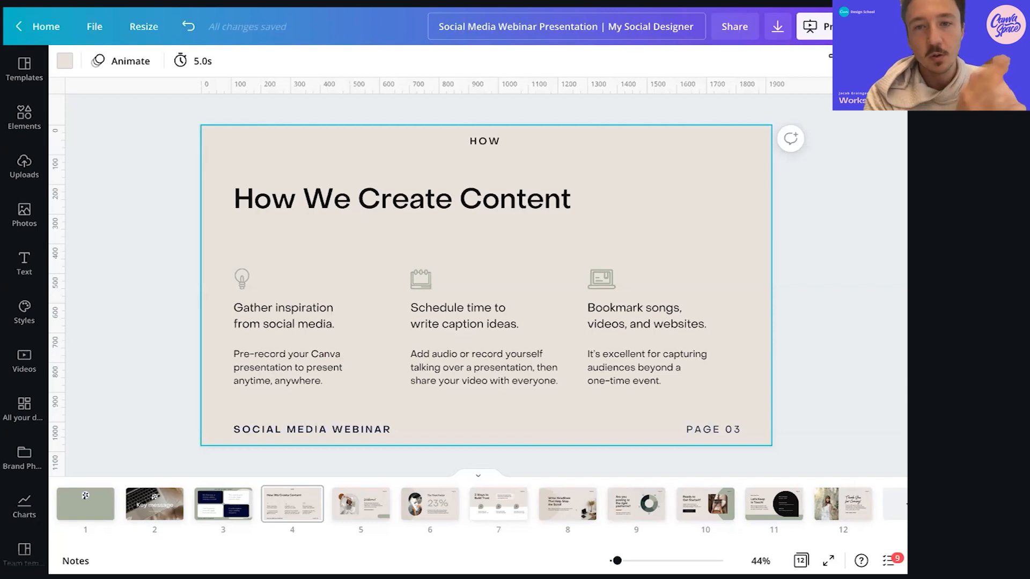
Change page 4's background colour from the document colours to white
{"action": "left_click", "coordinate": [266, 176]}
{"action": "left_click", "coordinate": [214, 140]}
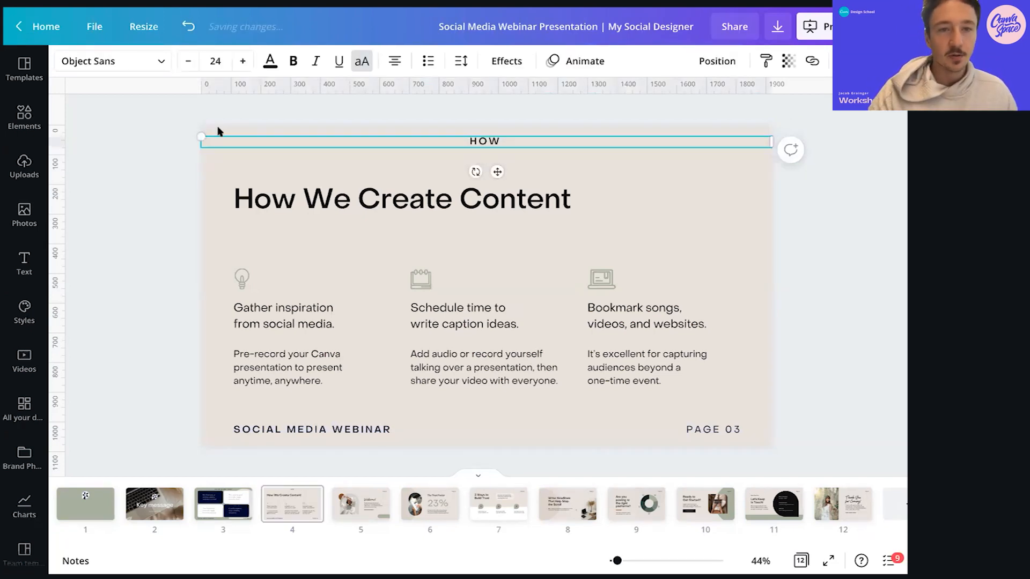
{"action": "left_click", "coordinate": [177, 115]}
{"action": "left_click", "coordinate": [65, 60]}
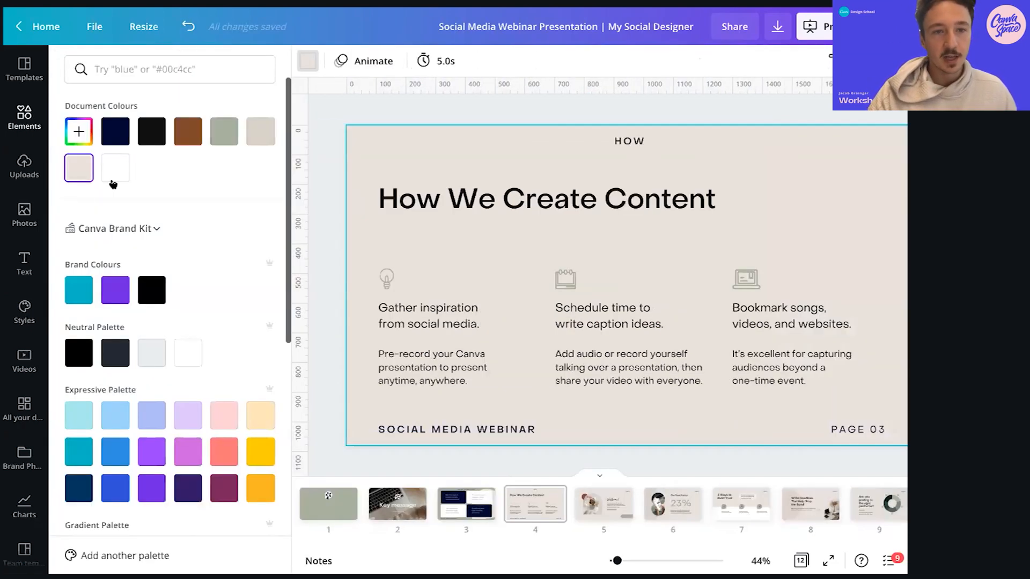
{"action": "left_click", "coordinate": [107, 171]}
{"action": "left_click", "coordinate": [464, 138]}
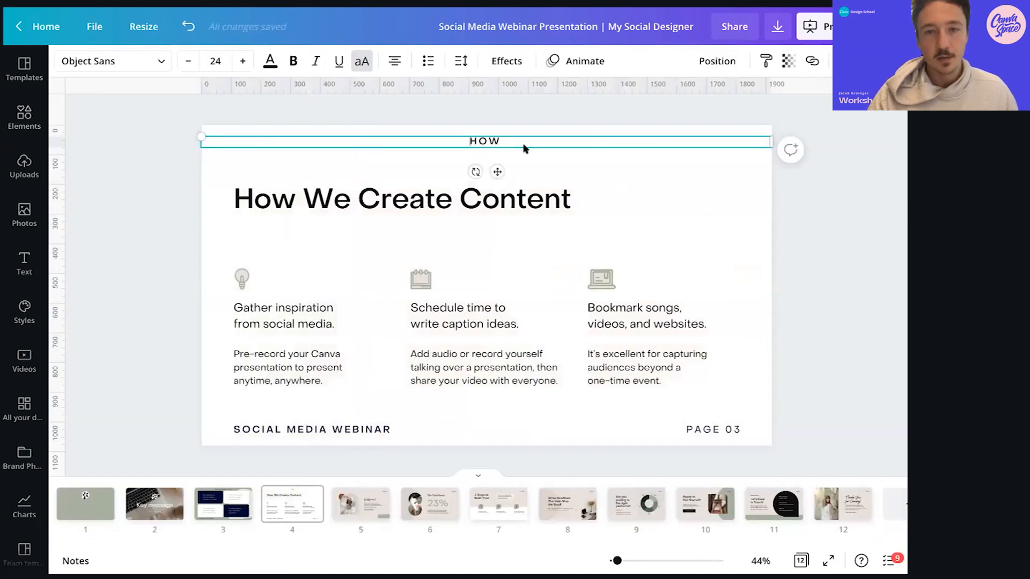
{"action": "type", "text": "TOPI"}
{"action": "key", "text": "BackSpace"}
{"action": "key", "text": "BackSpace"}
{"action": "key", "text": "BackSpace"}
{"action": "key", "text": "BackSpace"}
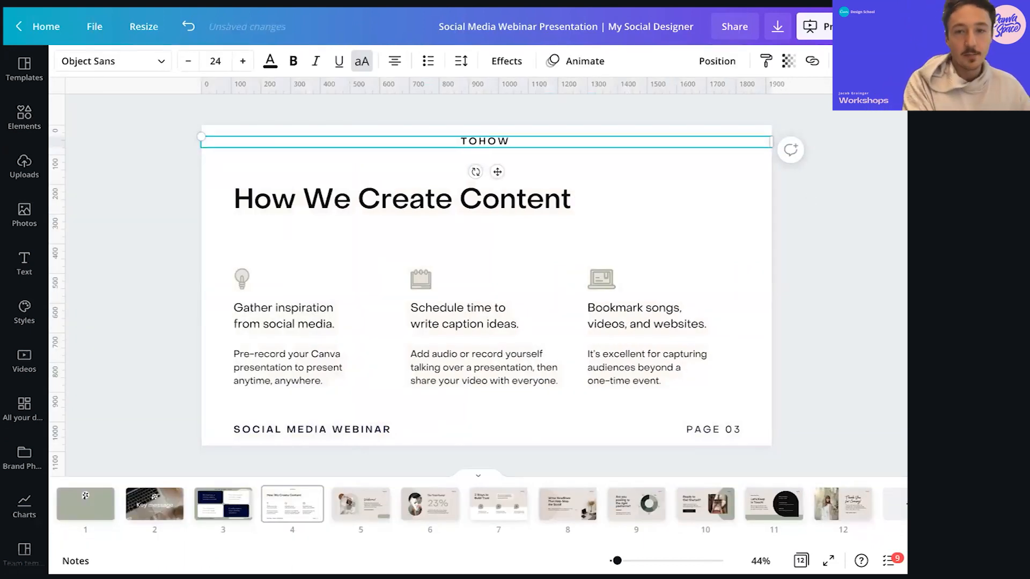
Widen the "SOCIAL MEDIA WEBINAR" footer text box on page 4 and append "| TOPIC 2" to its text
{"action": "left_click", "coordinate": [403, 433]}
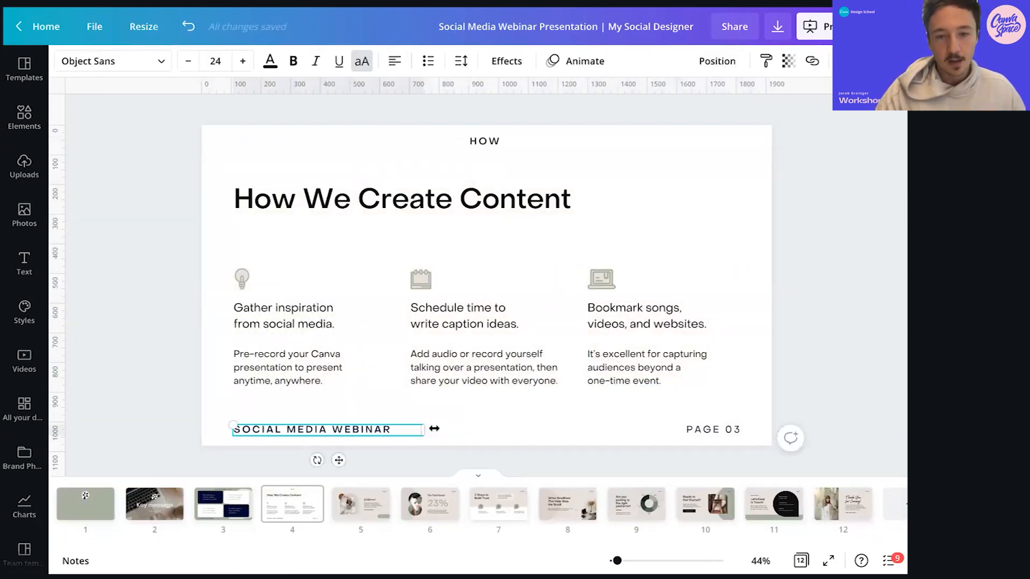
{"action": "left_click_drag", "start_coordinate": [423, 429], "coordinate": [534, 430]}
{"action": "type", "text": "|"}
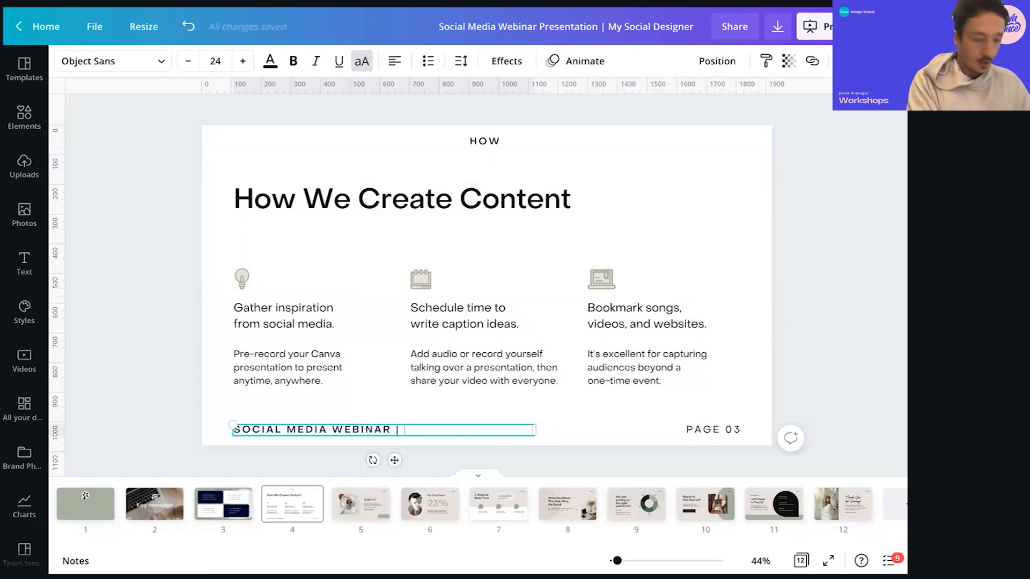
{"action": "type", "text": " TOPIC 2"}
Complete the small heading above the content so it reads "HOW WE CREATE CONTENT"
{"action": "left_click", "coordinate": [489, 141]}
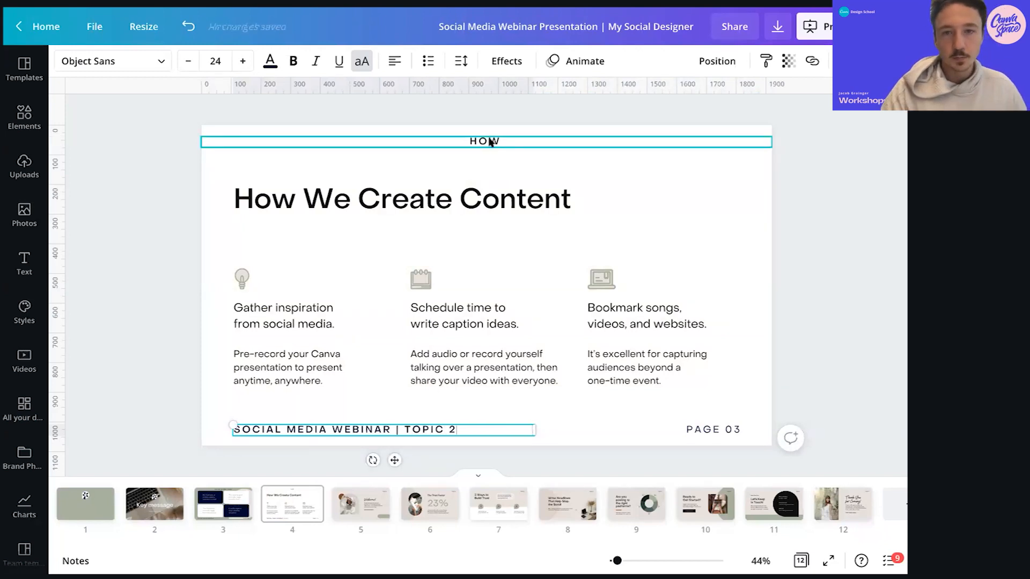
{"action": "left_click", "coordinate": [489, 139]}
{"action": "type", "text": "WE"}
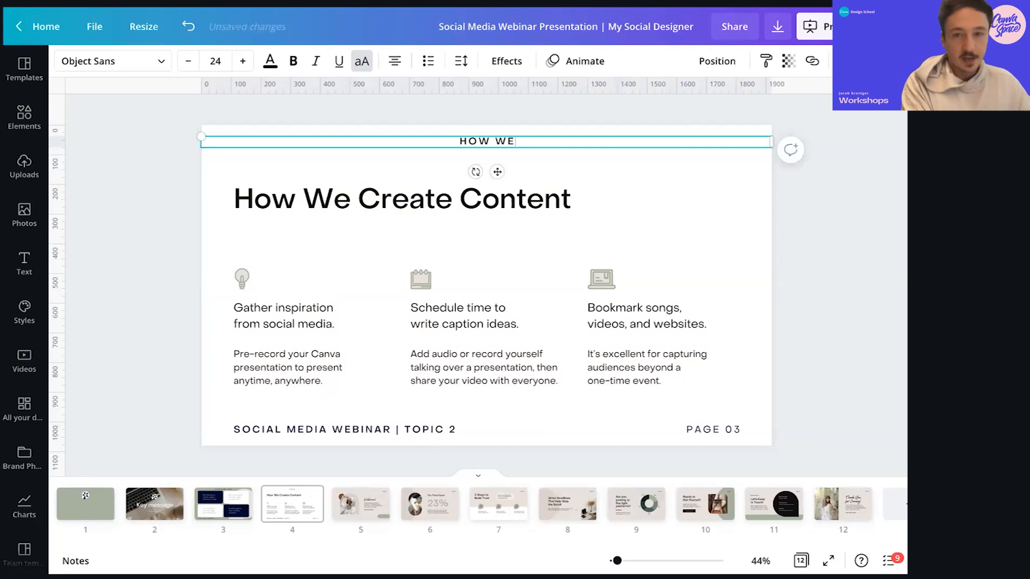
{"action": "type", "text": " CREATE CONTENT"}
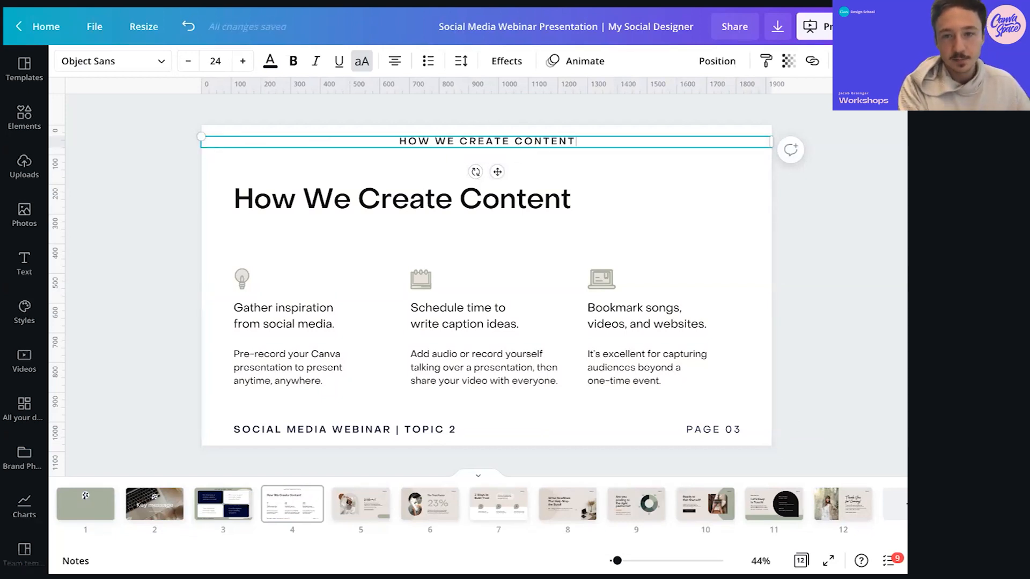
{"action": "left_click", "coordinate": [800, 242]}
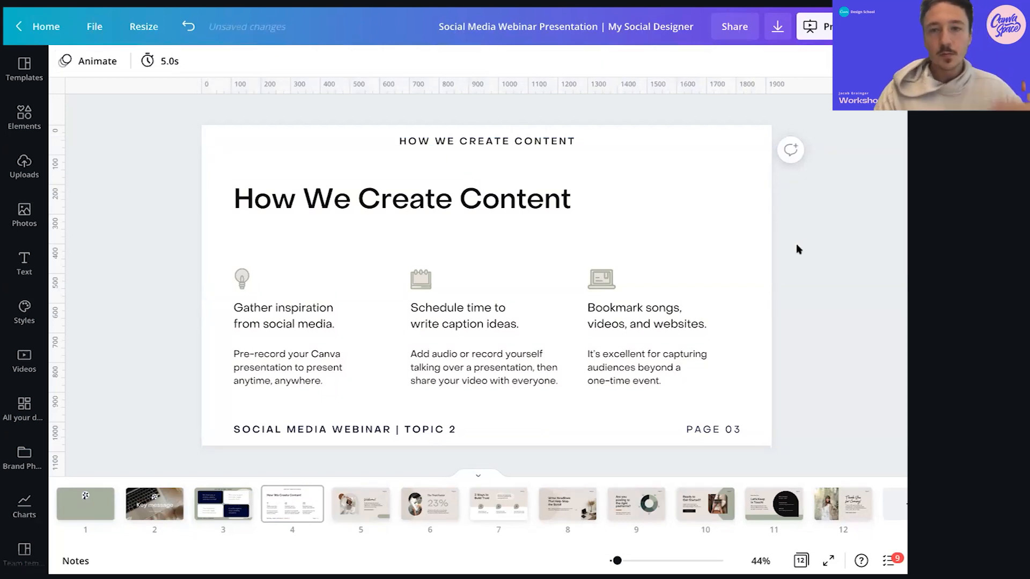
Delete the large "How We Create Content" title from page 4
{"action": "left_click", "coordinate": [535, 212]}
{"action": "key", "text": "Delete"}
{"action": "left_click_drag", "start_coordinate": [220, 251], "coordinate": [339, 354]}
{"action": "left_click", "coordinate": [268, 175]}
Enlarge the lightbulb icon above the first column, keeping it aligned with the column's left edge
{"action": "left_click", "coordinate": [241, 278]}
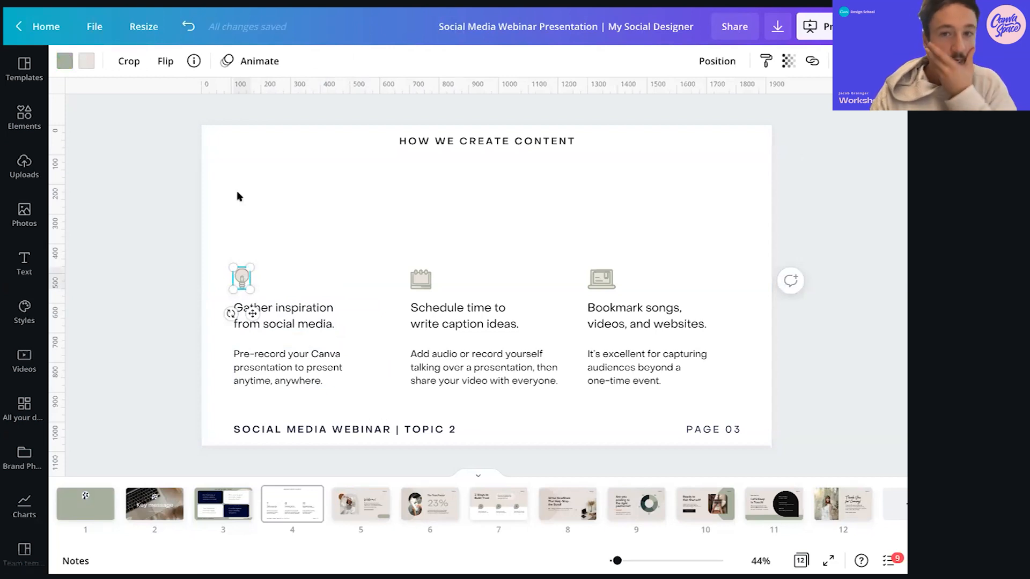
{"action": "left_click", "coordinate": [295, 248]}
{"action": "left_click", "coordinate": [254, 283]}
{"action": "left_click_drag", "start_coordinate": [251, 268], "coordinate": [252, 231]}
Enlarge the calendar and laptop icons to a size similar to the lightbulb and keep them above their columns
{"action": "left_click", "coordinate": [416, 282]}
{"action": "key", "text": "ctrl+z"}
{"action": "left_click_drag", "start_coordinate": [430, 268], "coordinate": [464, 236]}
{"action": "left_click_drag", "start_coordinate": [442, 305], "coordinate": [435, 306]}
{"action": "left_click", "coordinate": [602, 277]}
{"action": "mouse_move", "coordinate": [626, 258]}
{"action": "left_mouse_down"}
{"action": "mouse_move", "coordinate": [657, 234]}
{"action": "mouse_move", "coordinate": [626, 261]}
{"action": "left_mouse_up"}
Move the three enlarged icons up together, leaving open space between them and the column text
{"action": "left_click", "coordinate": [434, 258], "text": "shift"}
{"action": "left_click", "coordinate": [256, 262], "text": "shift"}
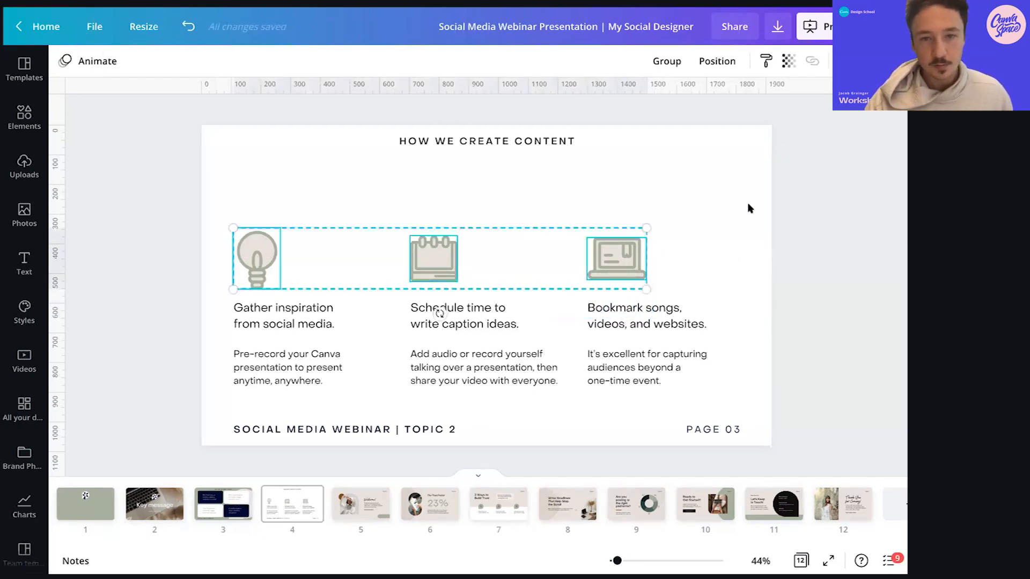
{"action": "left_click", "coordinate": [713, 60]}
{"action": "left_click", "coordinate": [333, 275]}
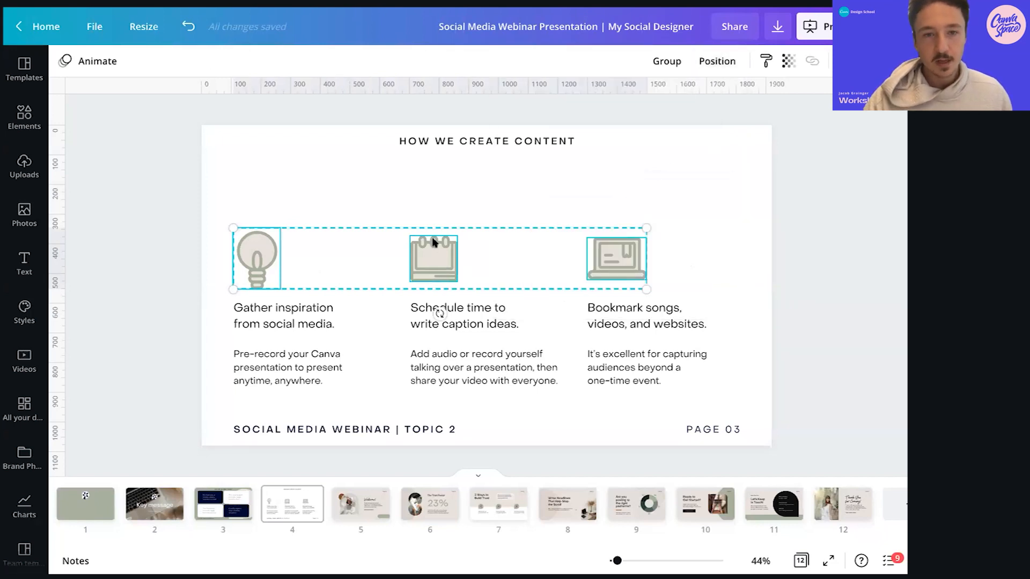
{"action": "left_click", "coordinate": [731, 252]}
{"action": "left_click_drag", "start_coordinate": [731, 252], "coordinate": [214, 273]}
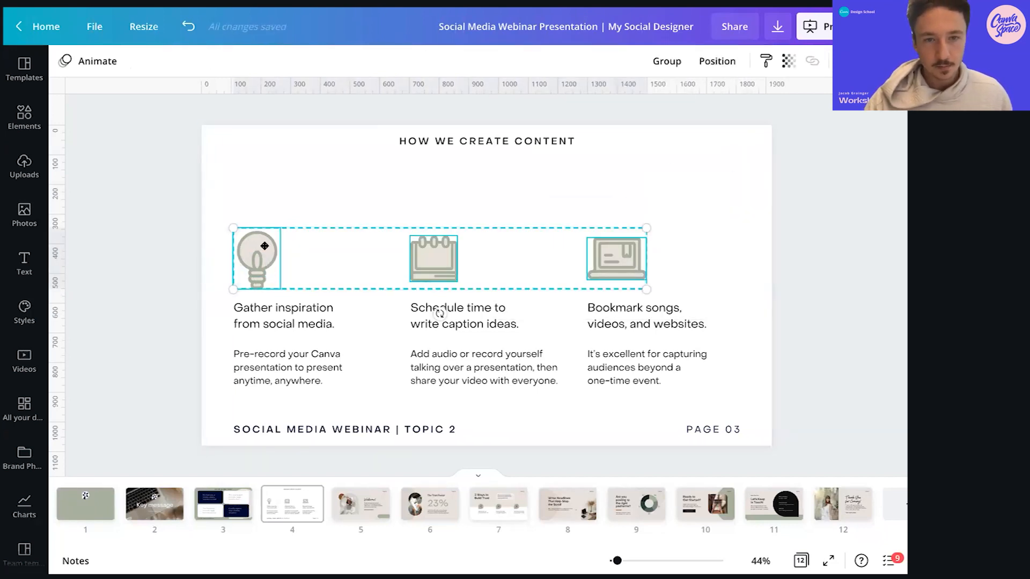
{"action": "left_click_drag", "start_coordinate": [264, 246], "coordinate": [261, 206]}
{"action": "left_click", "coordinate": [804, 166]}
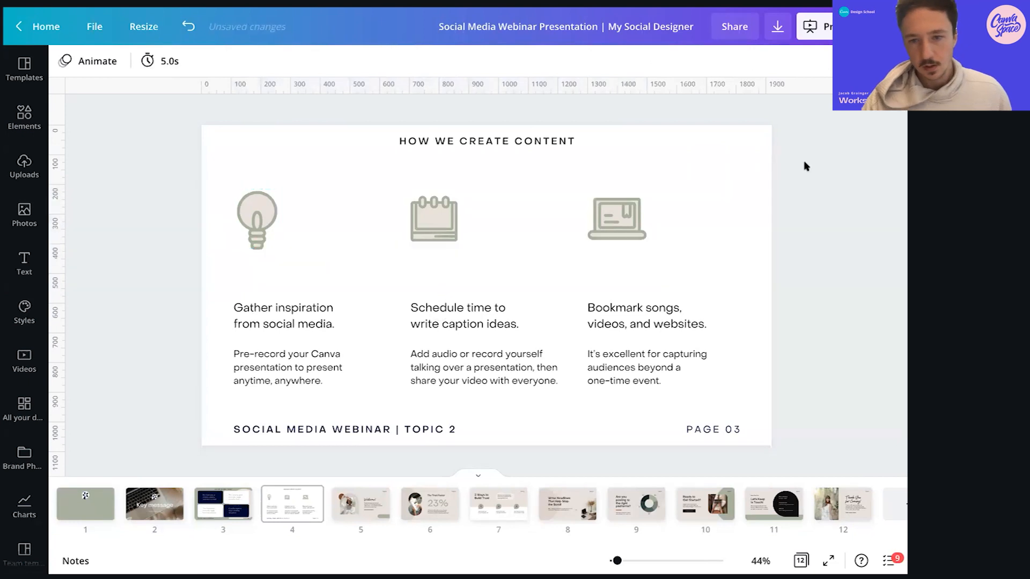
Copy the first column's description starting "Pre-record your Canva" and remove it from its separate text box
{"action": "left_click", "coordinate": [326, 318]}
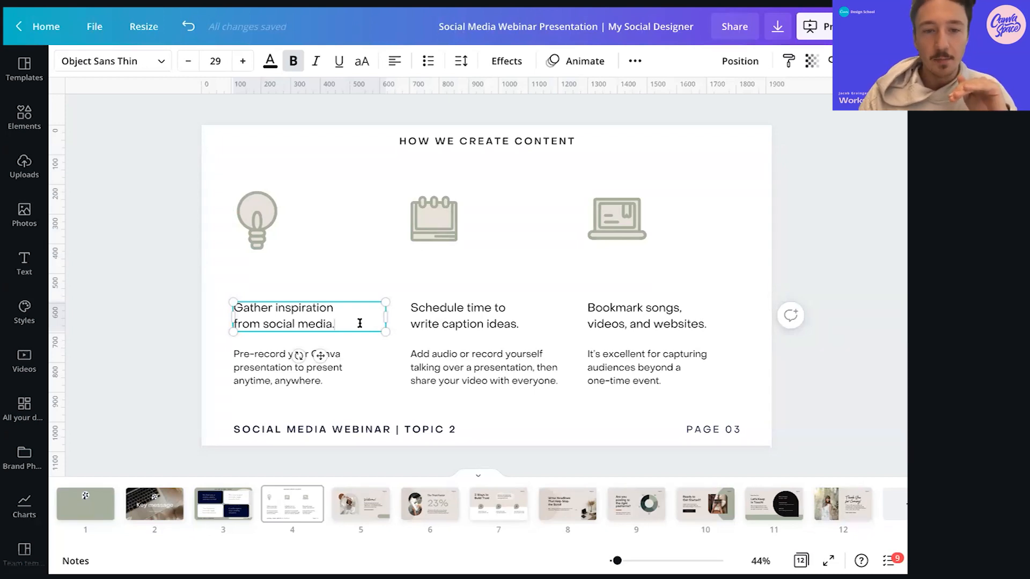
{"action": "left_click", "coordinate": [338, 379]}
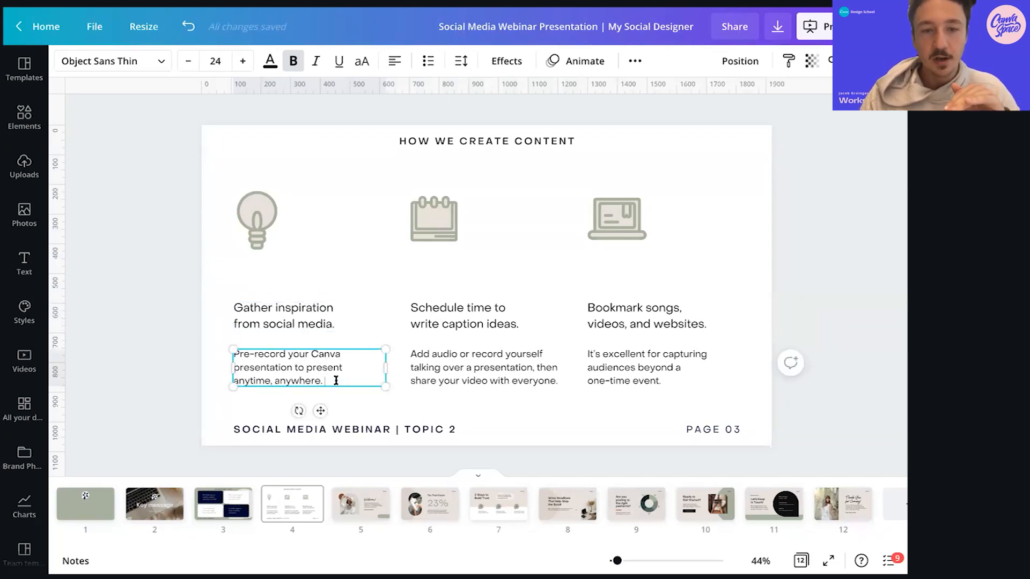
{"action": "left_click", "coordinate": [236, 355]}
{"action": "key", "text": "ctrl+c"}
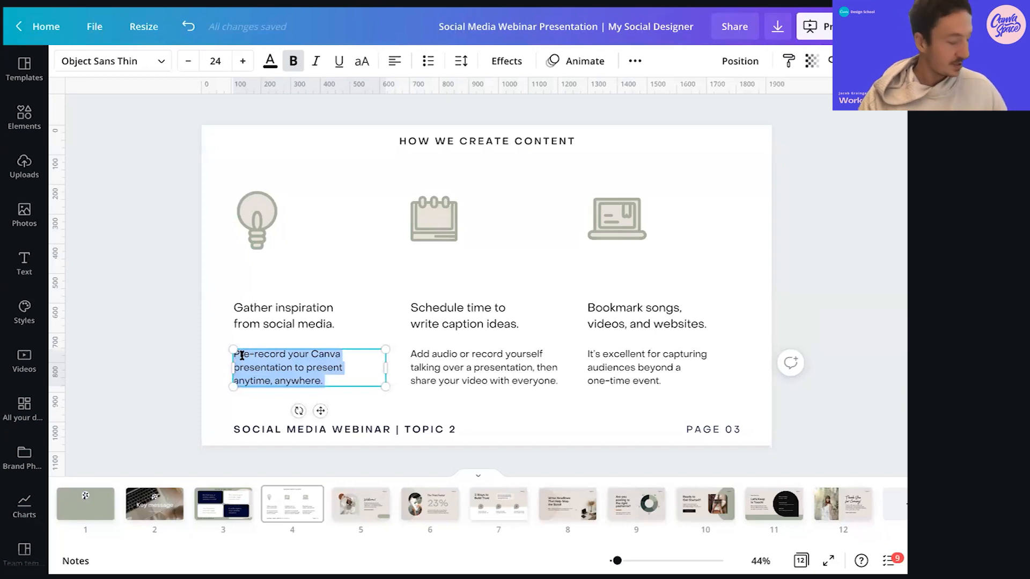
{"action": "key", "text": "BackSpace"}
{"action": "left_click", "coordinate": [298, 325]}
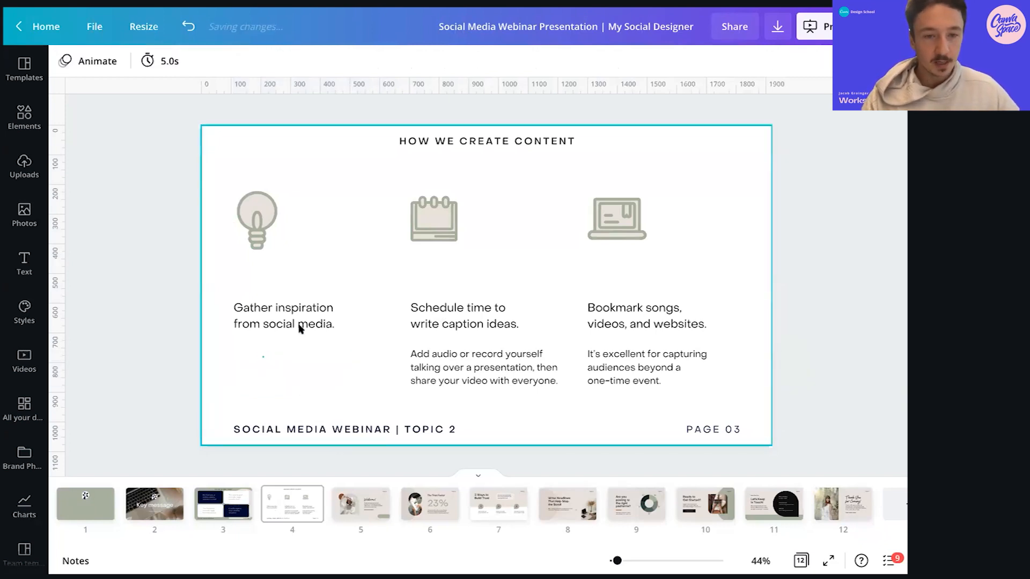
Paste the description into the "Gather inspiration from social media." text box, one blank line below the heading
{"action": "left_click", "coordinate": [340, 325]}
{"action": "key", "text": "Return"}
{"action": "key", "text": "Return"}
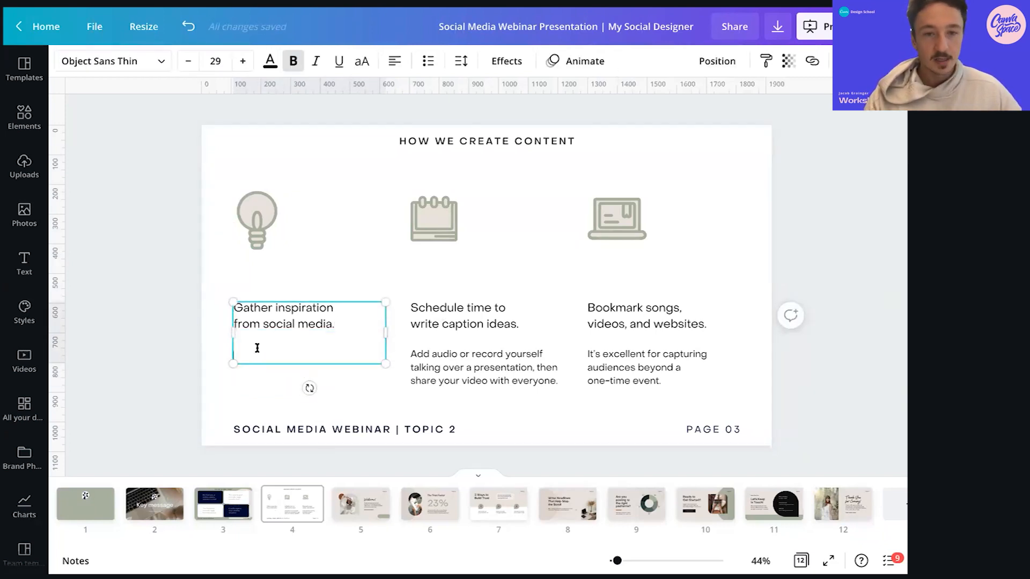
{"action": "key", "text": "ctrl+v"}
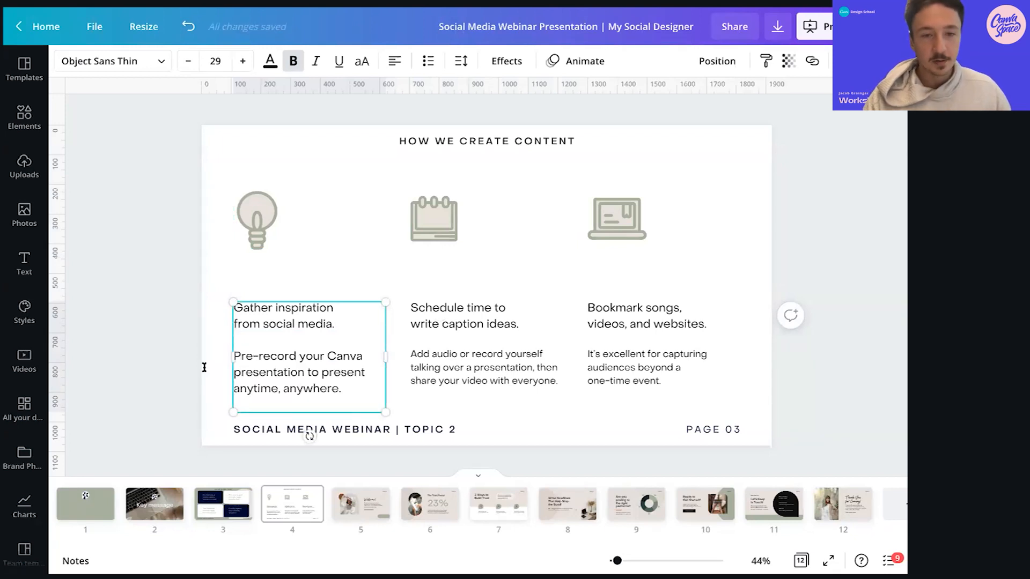
{"action": "key", "text": "BackSpace"}
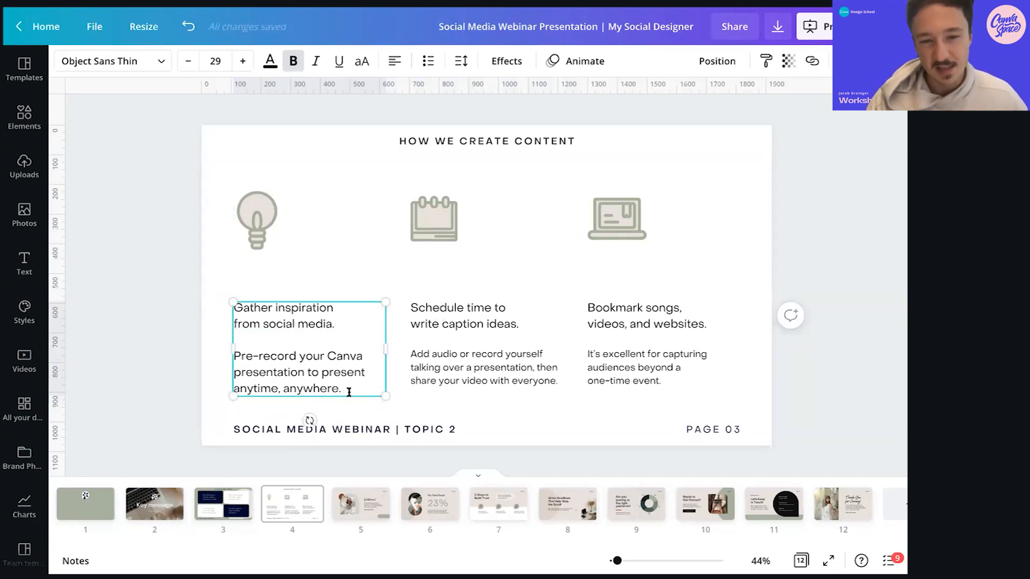
Enlarge the "Gather inspiration from social media." text to size 48 and reduce it gradually until it fits on two lines
{"action": "left_click_drag", "start_coordinate": [342, 325], "coordinate": [224, 309]}
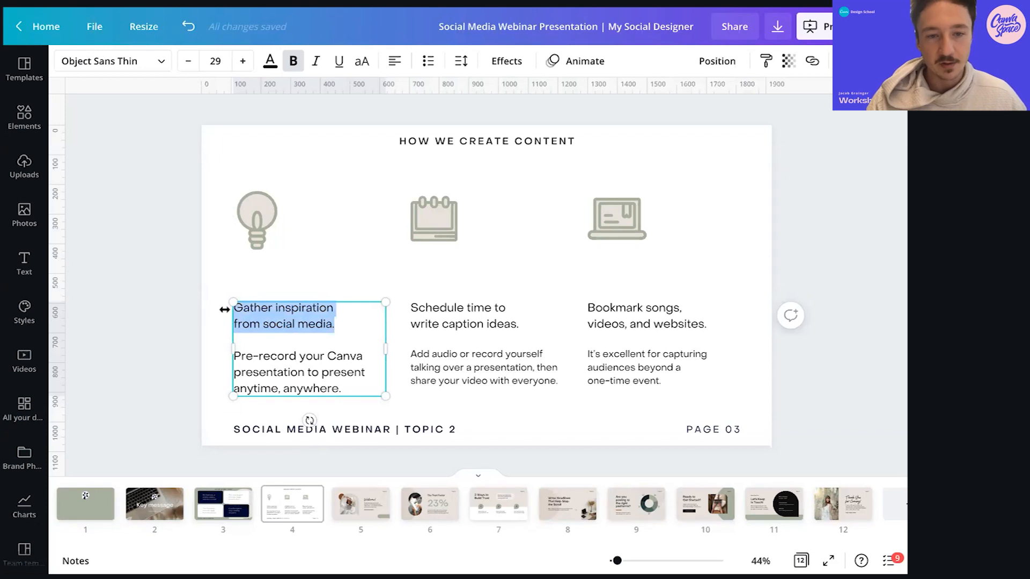
{"action": "left_click", "coordinate": [230, 67]}
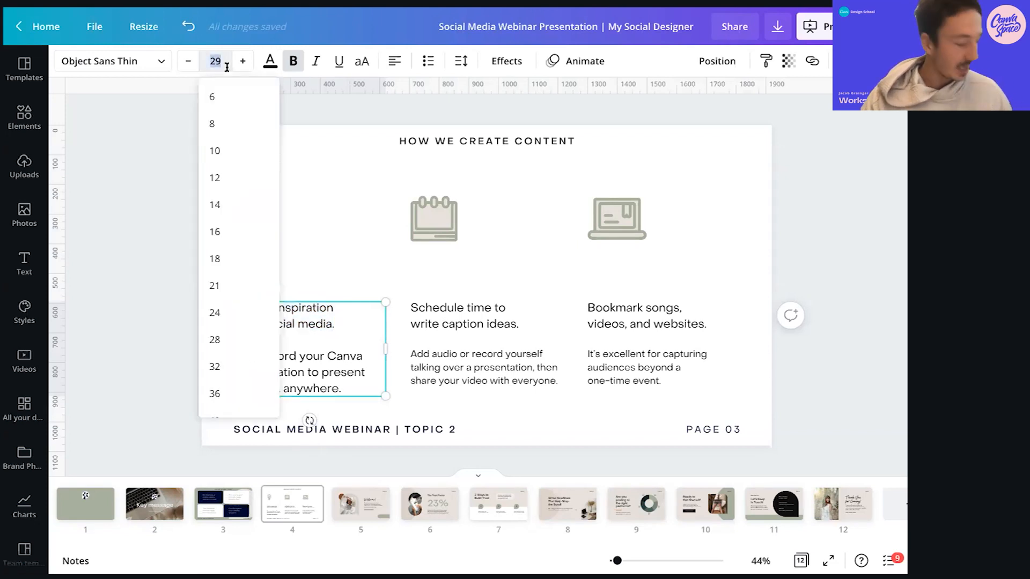
{"action": "type", "text": "48"}
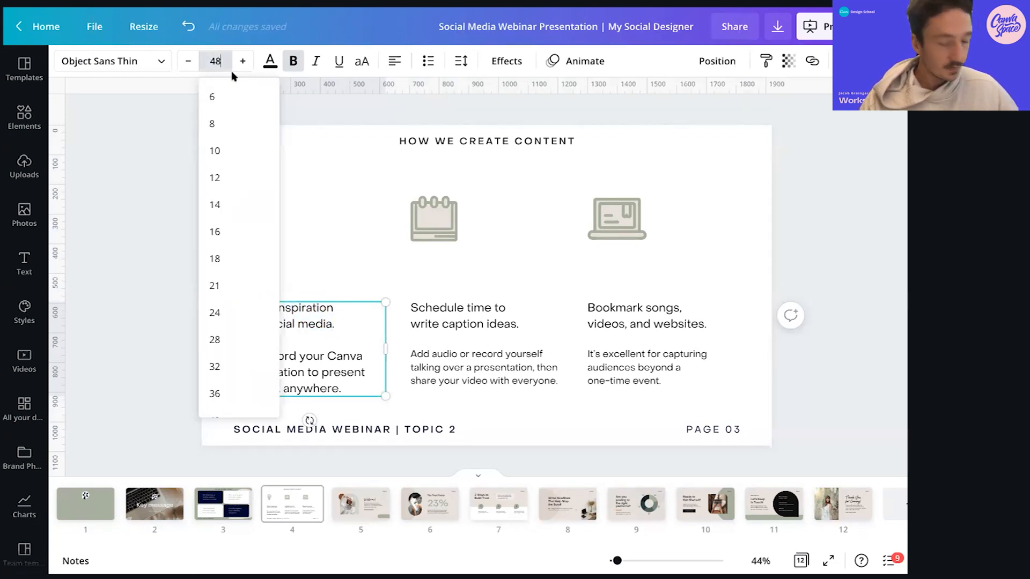
{"action": "key", "text": "Return"}
{"action": "left_click", "coordinate": [189, 61]}
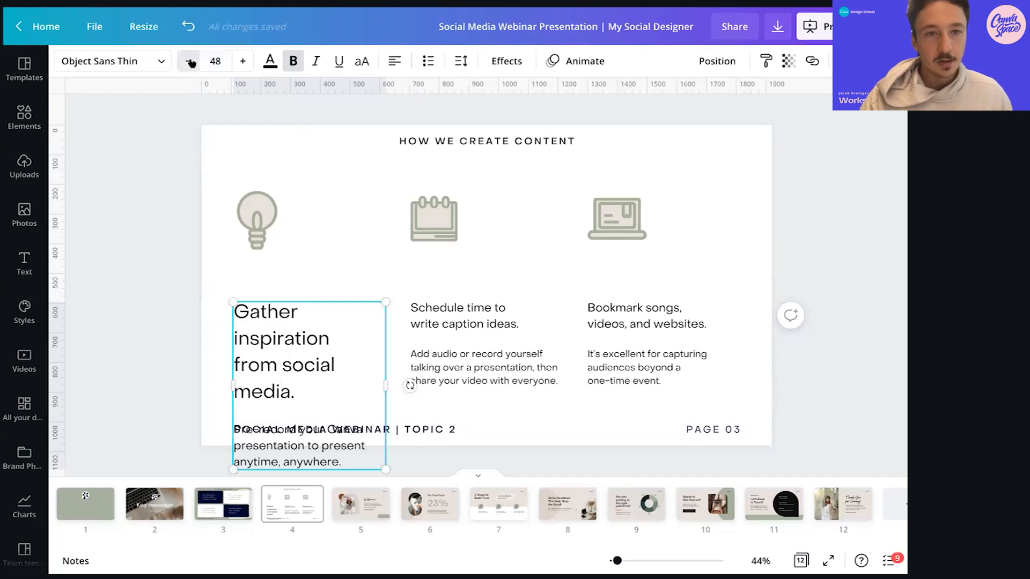
{"action": "left_click", "coordinate": [189, 61]}
{"action": "left_click", "coordinate": [189, 61]}
{"action": "left_click", "coordinate": [189, 61]}
{"action": "left_click", "coordinate": [189, 61]}
{"action": "left_click", "coordinate": [189, 61]}
{"action": "left_click", "coordinate": [174, 248]}
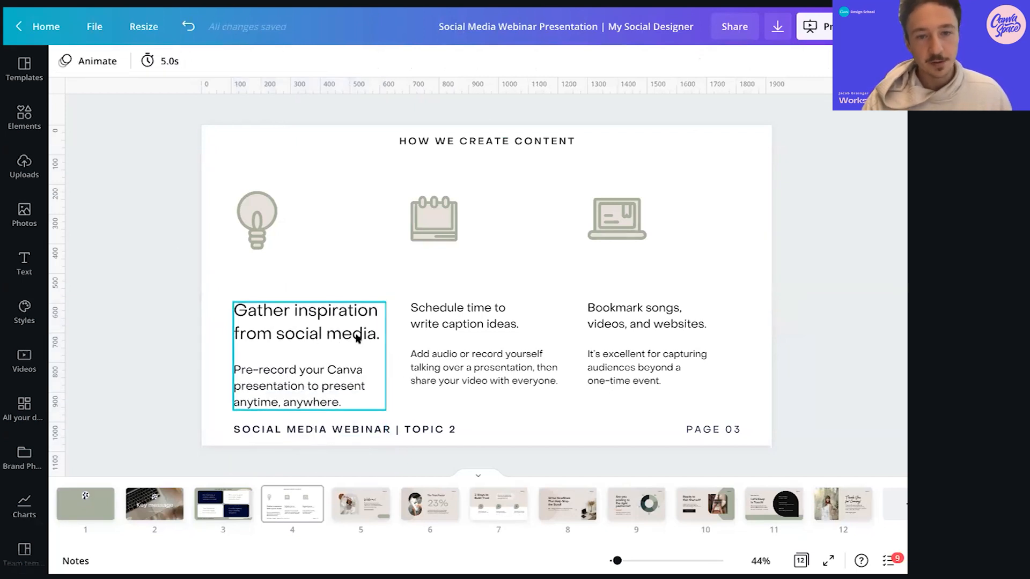
{"action": "left_click_drag", "start_coordinate": [370, 336], "coordinate": [382, 336]}
{"action": "left_click", "coordinate": [188, 26]}
Reduce the "Pre-record your Canva" description to size 21 and remove the line break before "anytime, anywhere."
{"action": "left_click_drag", "start_coordinate": [358, 403], "coordinate": [233, 370]}
{"action": "left_click", "coordinate": [215, 61]}
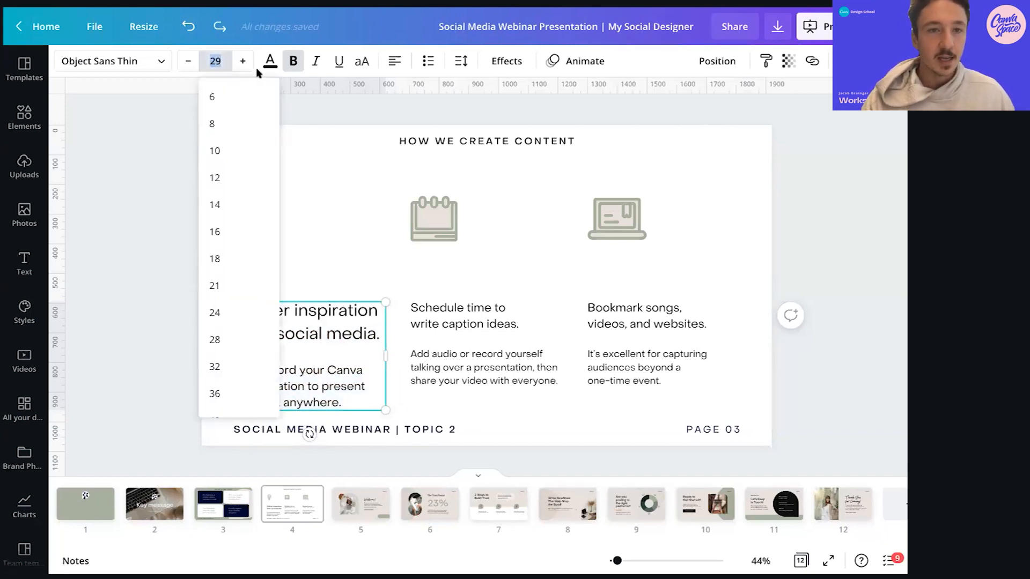
{"action": "type", "text": "16"}
{"action": "key", "text": "Return"}
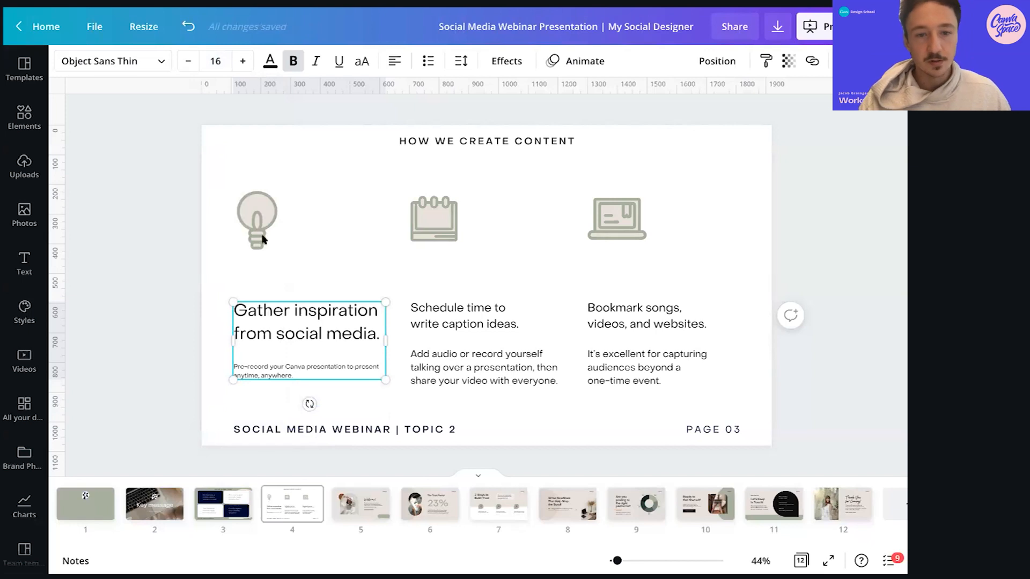
{"action": "left_click", "coordinate": [215, 60]}
{"action": "type", "text": "21"}
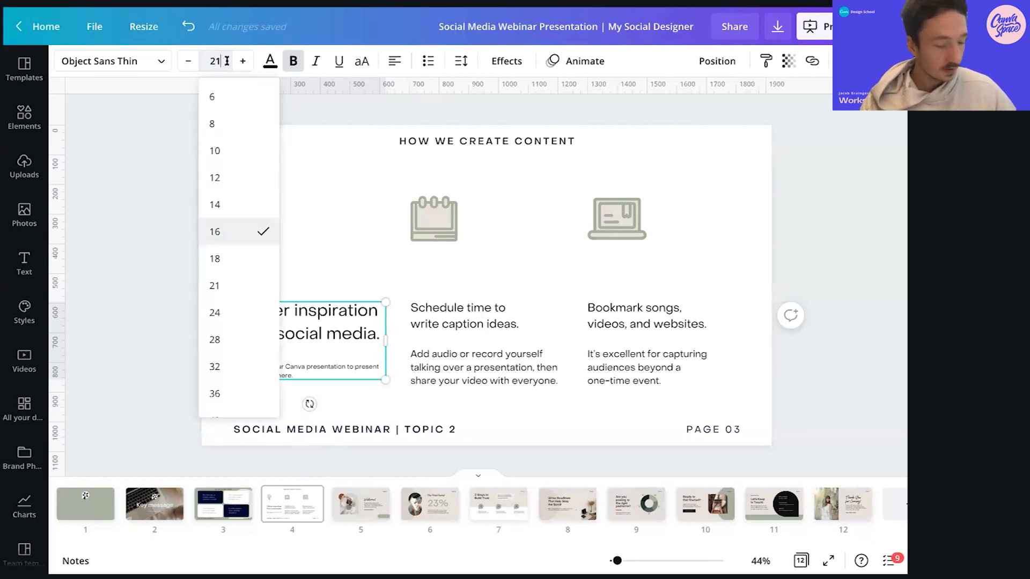
{"action": "key", "text": "Return"}
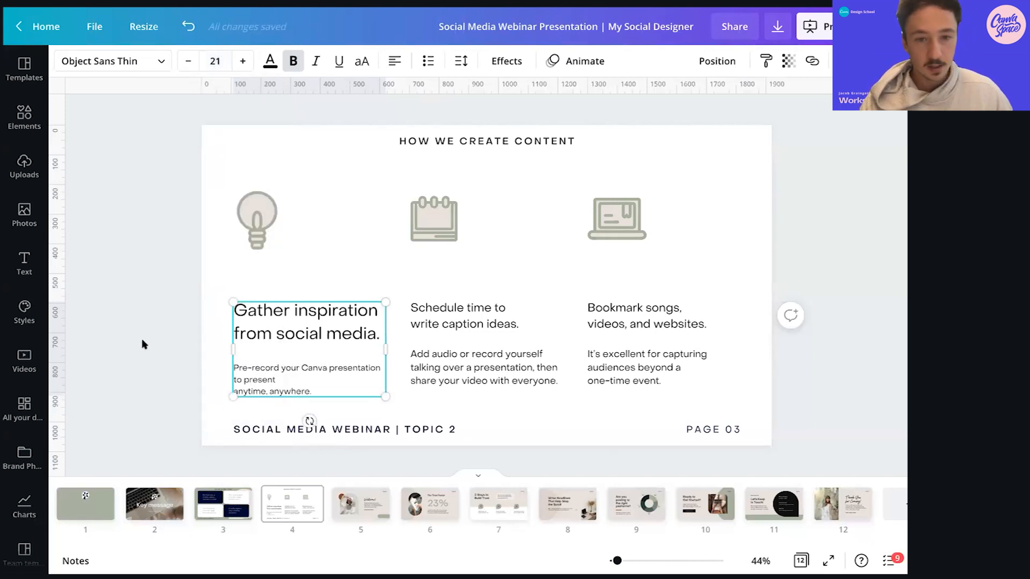
{"action": "left_click", "coordinate": [243, 391]}
{"action": "key", "text": "BackSpace"}
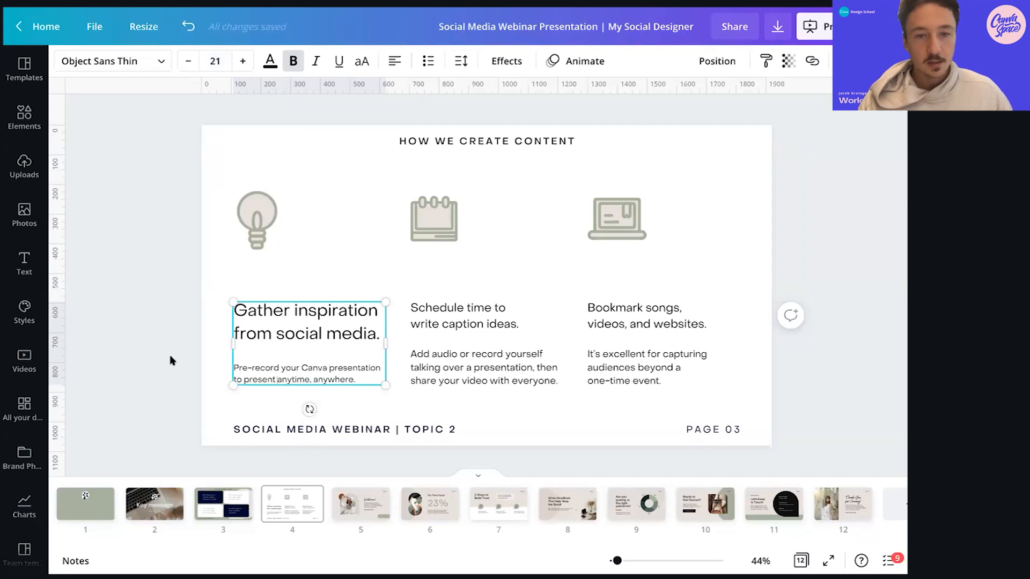
{"action": "left_click", "coordinate": [169, 355]}
Increase the first column's description to size 24, keeping the text box aligned with the footer text
{"action": "left_click", "coordinate": [354, 350]}
{"action": "left_click_drag", "start_coordinate": [357, 380], "coordinate": [332, 368]}
{"action": "left_click", "coordinate": [375, 429]}
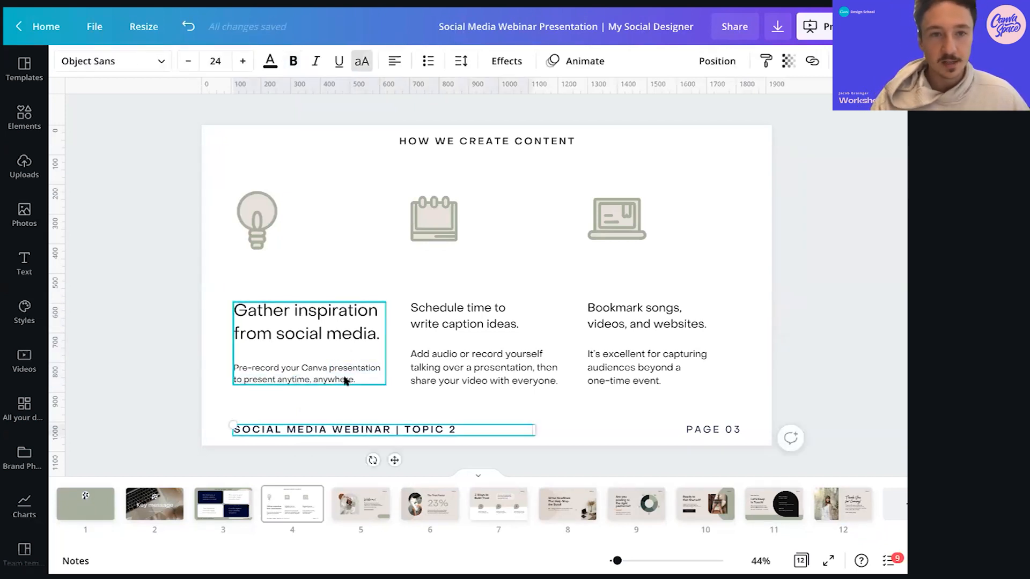
{"action": "left_click", "coordinate": [354, 380]}
{"action": "left_click_drag", "start_coordinate": [358, 379], "coordinate": [233, 367]}
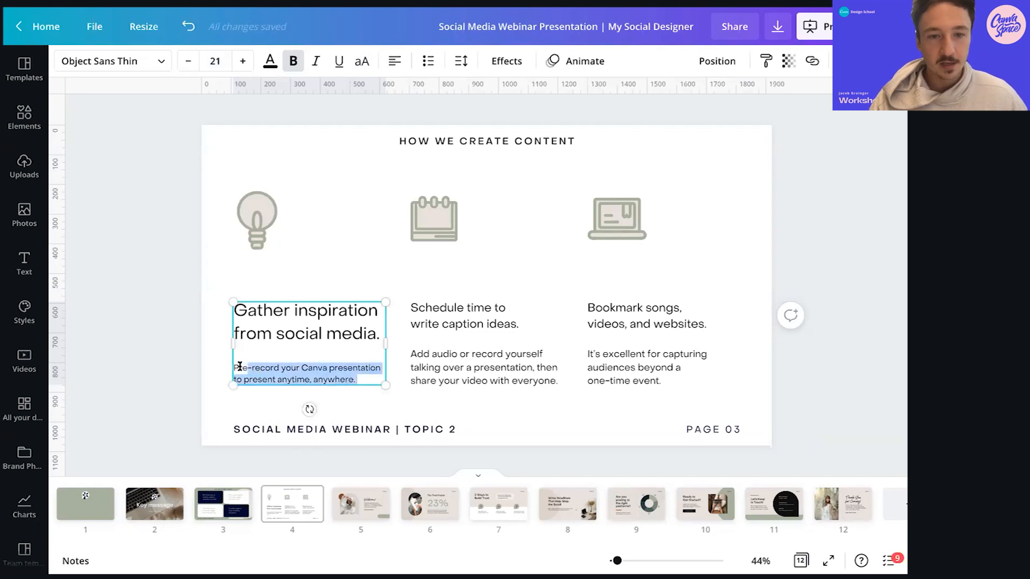
{"action": "left_click", "coordinate": [241, 61]}
{"action": "left_click", "coordinate": [240, 62]}
{"action": "left_click", "coordinate": [240, 62]}
{"action": "left_click", "coordinate": [158, 246]}
{"action": "left_click_drag", "start_coordinate": [345, 372], "coordinate": [342, 371]}
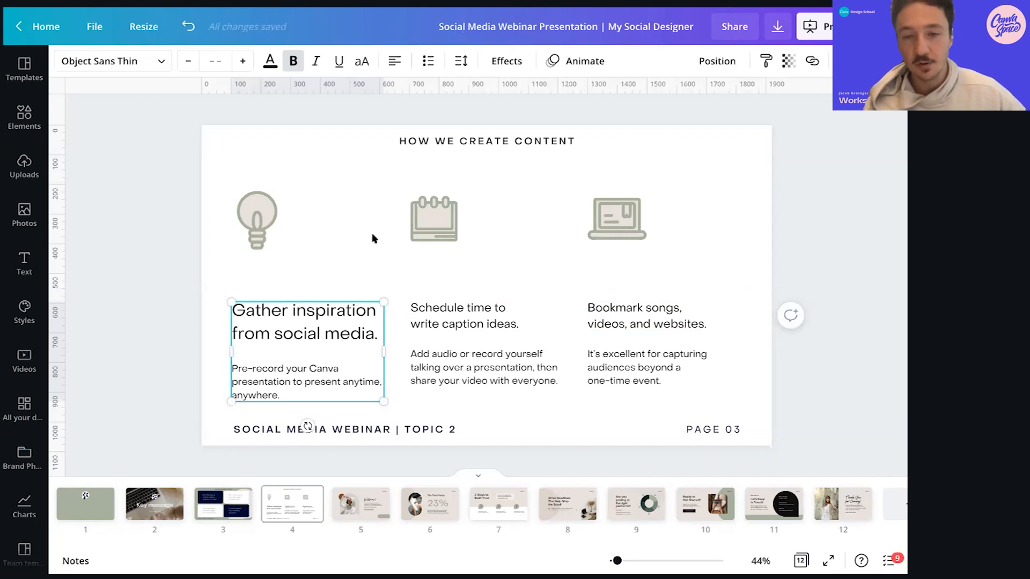
{"action": "left_click", "coordinate": [188, 26]}
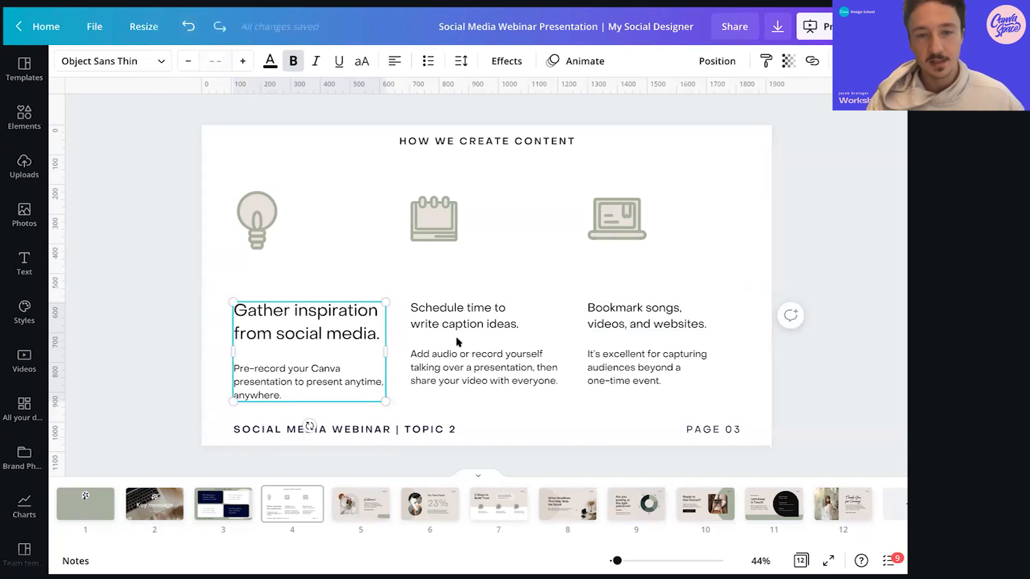
Move the first column's text box up close to the light bulb icon and remove bold from its description
{"action": "left_click_drag", "start_coordinate": [301, 335], "coordinate": [301, 310]}
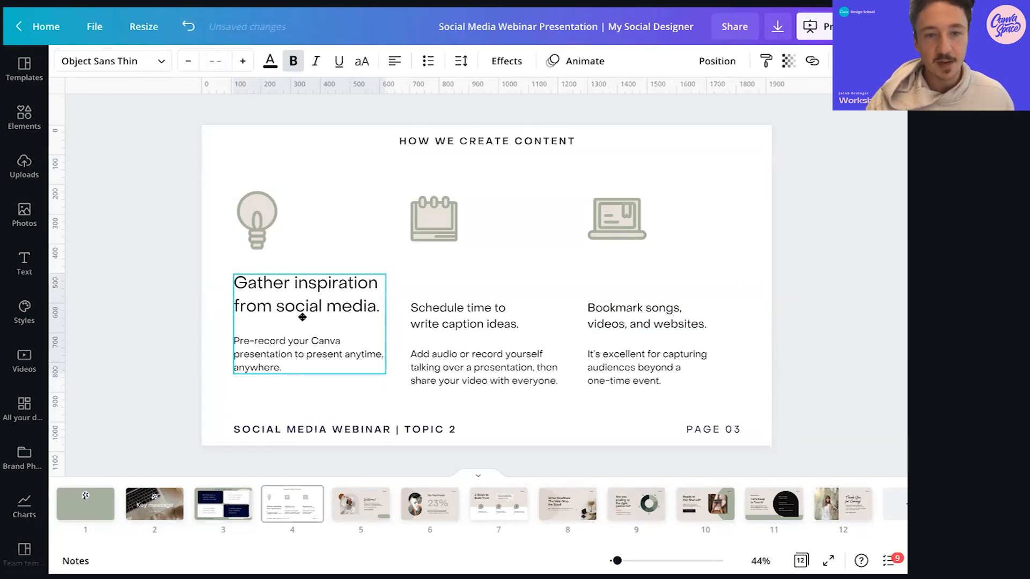
{"action": "left_click_drag", "start_coordinate": [386, 307], "coordinate": [227, 283]}
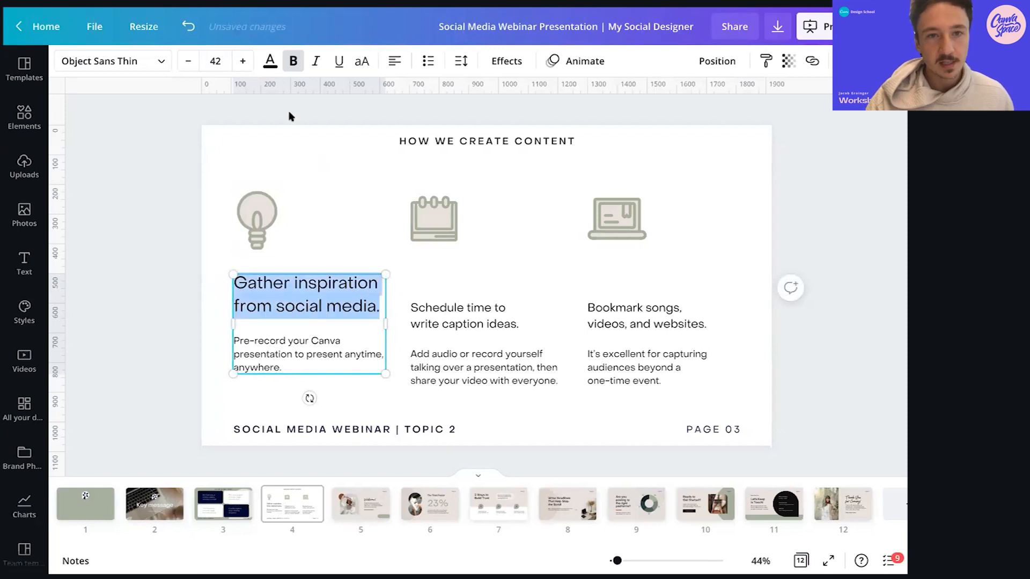
{"action": "left_click_drag", "start_coordinate": [282, 367], "coordinate": [240, 341]}
{"action": "left_click", "coordinate": [293, 63]}
{"action": "left_click", "coordinate": [235, 342]}
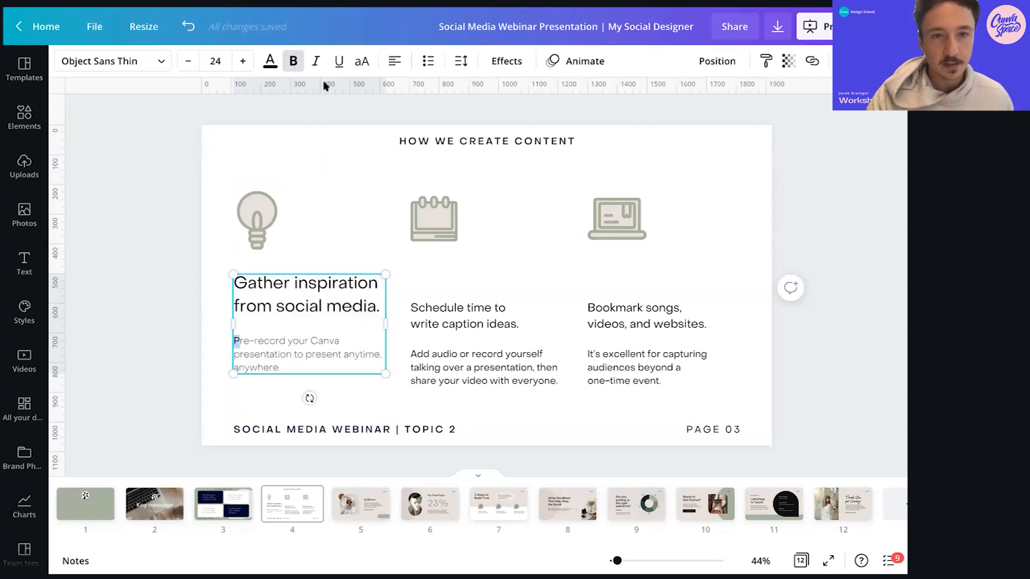
{"action": "left_click", "coordinate": [166, 336]}
Change the "Gather inspiration from social media." heading to the bolder Object Sans font
{"action": "left_click", "coordinate": [378, 306]}
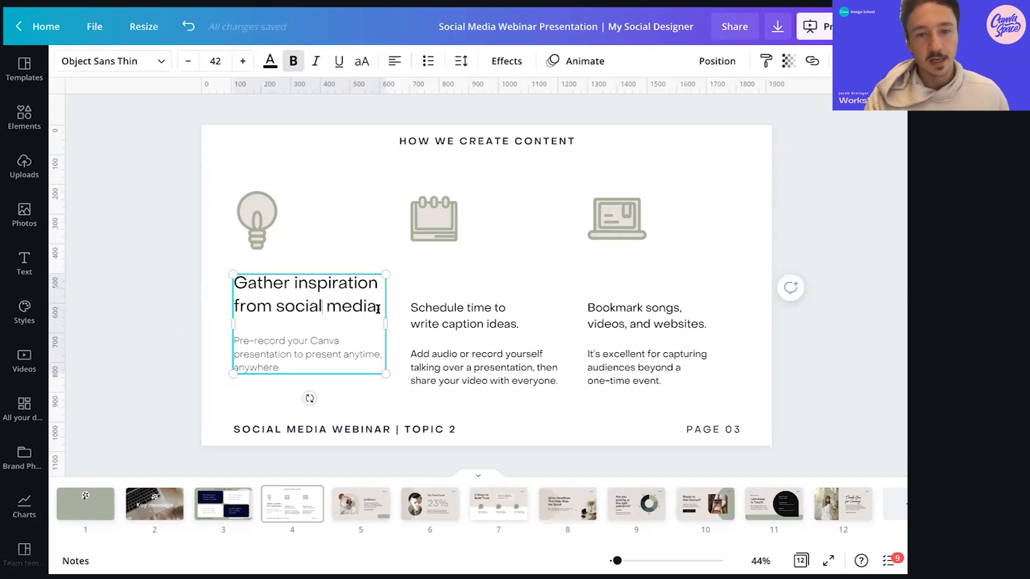
{"action": "left_click_drag", "start_coordinate": [378, 307], "coordinate": [235, 279]}
{"action": "left_click", "coordinate": [156, 62]}
{"action": "left_click", "coordinate": [158, 130]}
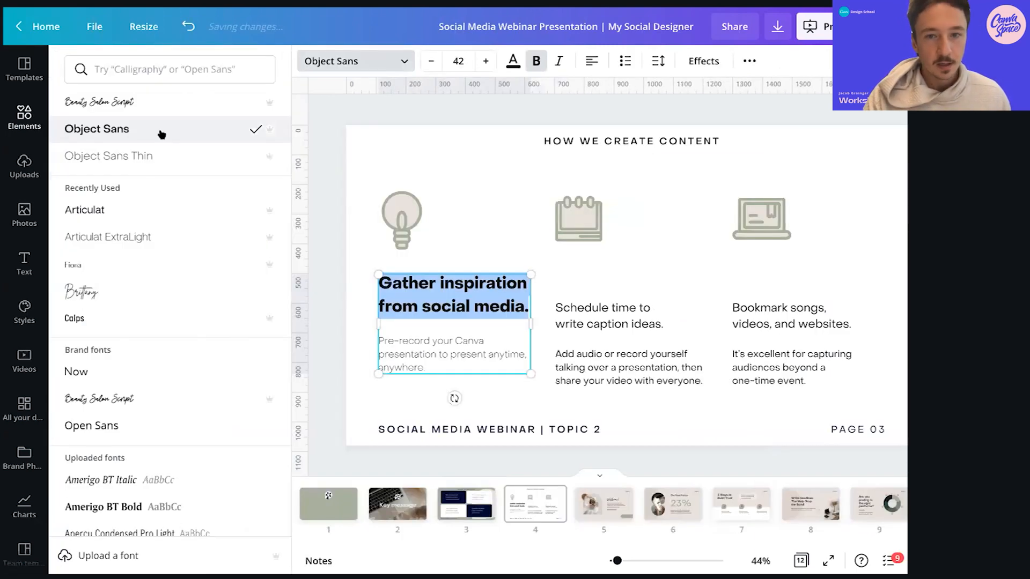
{"action": "left_click", "coordinate": [317, 317]}
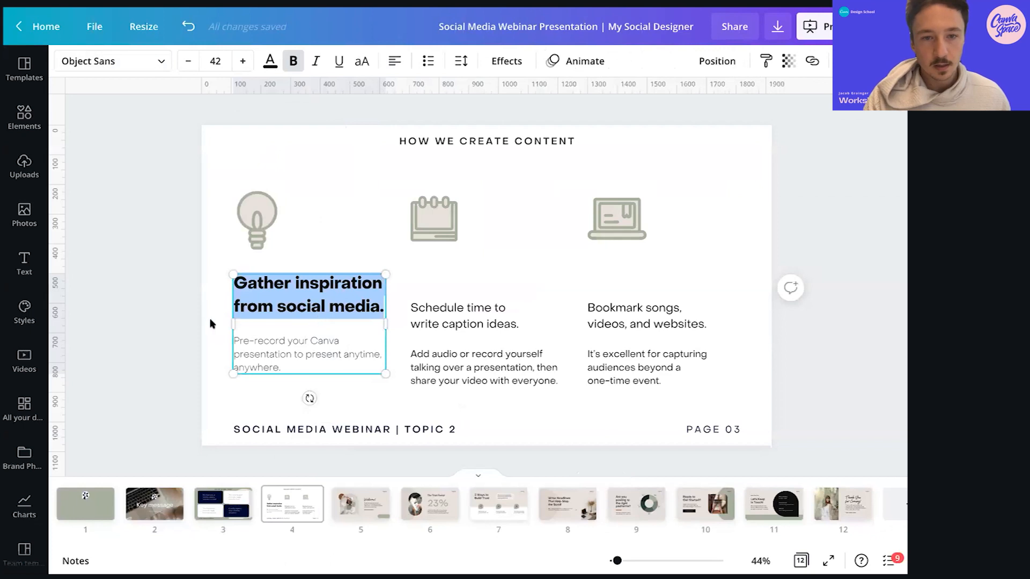
Move the second column's heading and description over the third column's text, and show the guides
{"action": "left_click", "coordinate": [481, 368]}
{"action": "left_click_drag", "start_coordinate": [481, 368], "coordinate": [657, 368]}
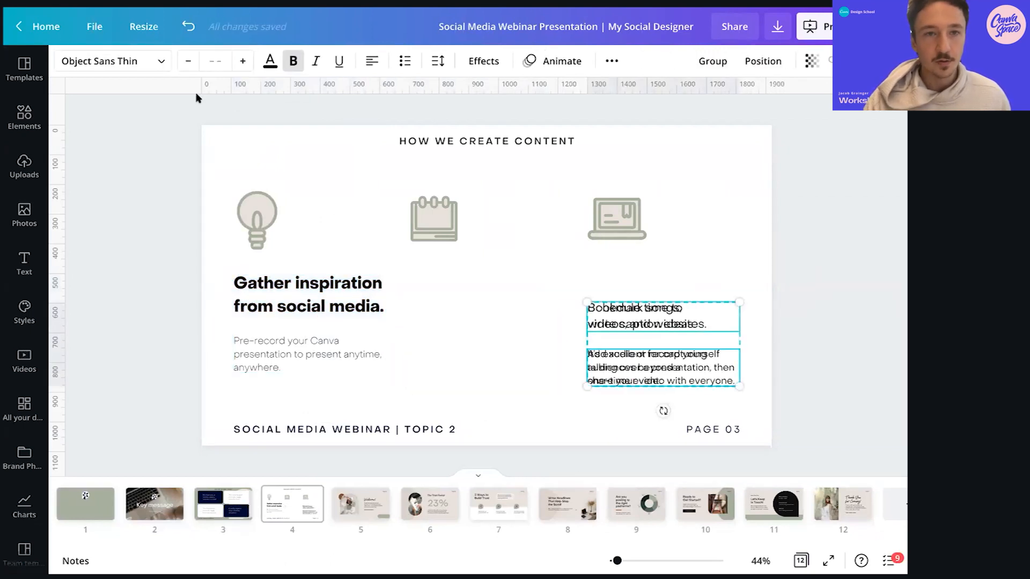
{"action": "left_click", "coordinate": [88, 25]}
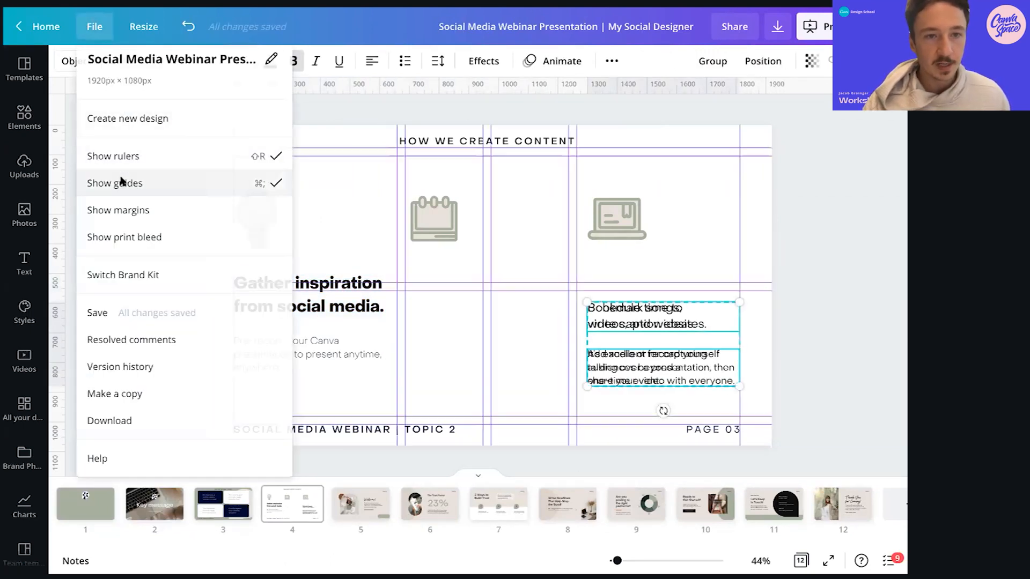
{"action": "left_click", "coordinate": [154, 180]}
Fit the first column's text box to the column guides and duplicate it into the second column
{"action": "left_click", "coordinate": [376, 329]}
{"action": "left_click_drag", "start_coordinate": [391, 328], "coordinate": [516, 326]}
{"action": "left_click", "coordinate": [159, 268]}
{"action": "left_click_drag", "start_coordinate": [403, 336], "coordinate": [404, 335]}
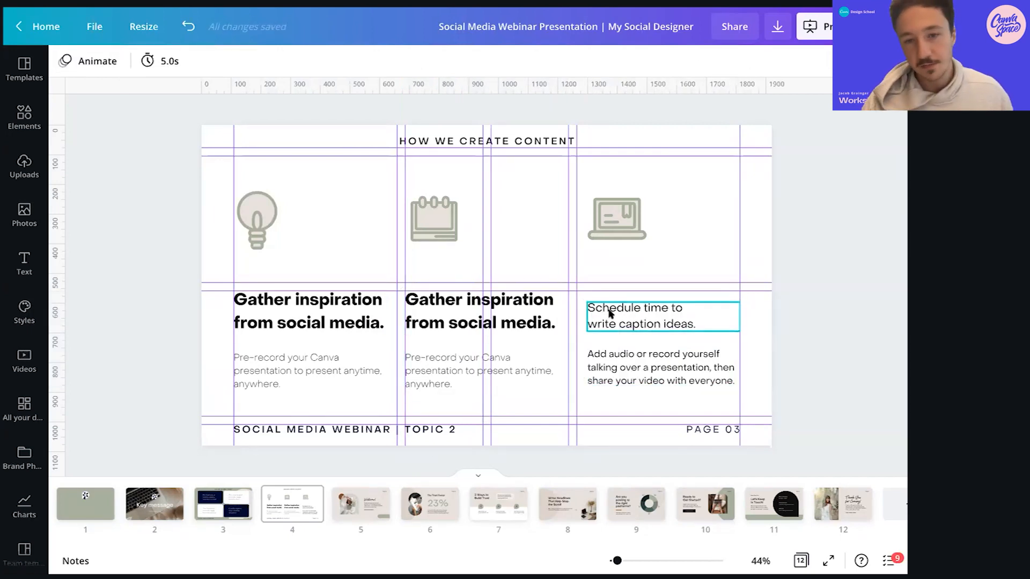
Move the old "Schedule time to write caption ideas." text up over the laptop icon and duplicate the restyled text box into the third column
{"action": "left_click", "coordinate": [609, 313]}
{"action": "left_click", "coordinate": [663, 356], "text": "shift"}
{"action": "left_click_drag", "start_coordinate": [622, 367], "coordinate": [619, 222]}
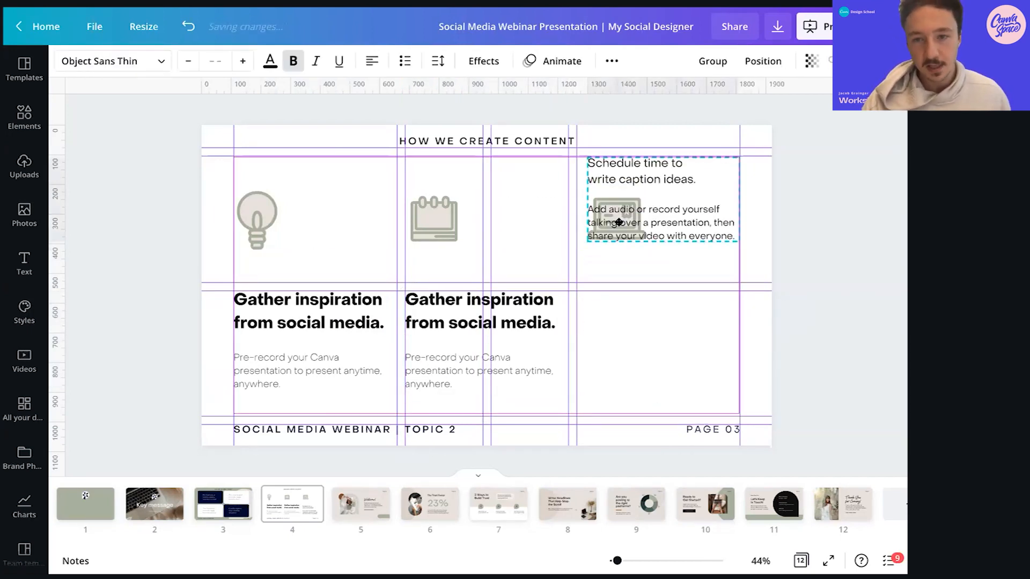
{"action": "left_click", "coordinate": [440, 321]}
{"action": "left_click_drag", "start_coordinate": [440, 321], "coordinate": [600, 321]}
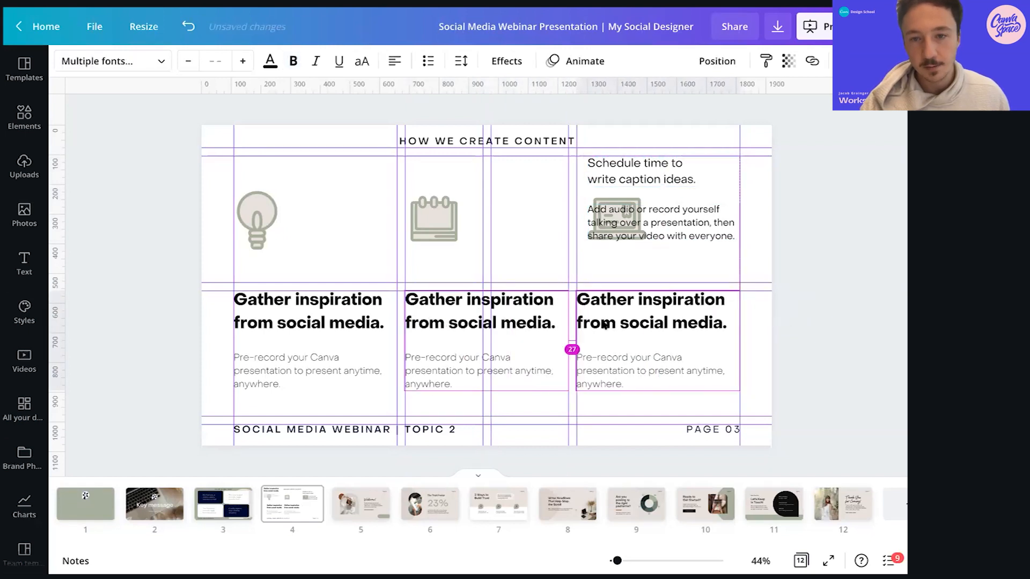
Replace the second column's heading with the copied text "Schedule time to write caption ideas."
{"action": "left_click", "coordinate": [633, 178]}
{"action": "left_click", "coordinate": [634, 181]}
{"action": "key", "text": "ctrl+c"}
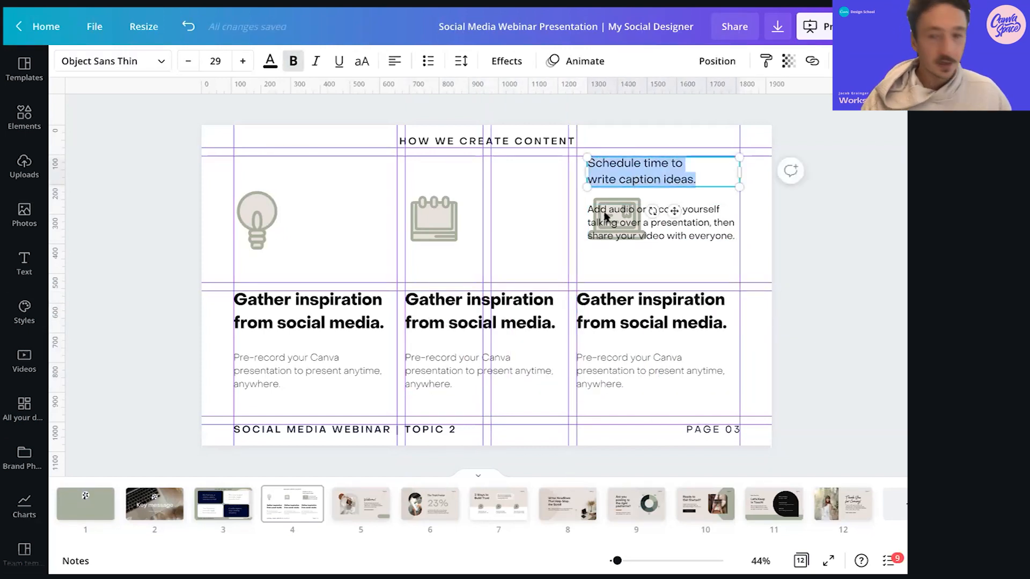
{"action": "left_click", "coordinate": [506, 303]}
{"action": "left_click", "coordinate": [526, 320]}
{"action": "left_click_drag", "start_coordinate": [555, 322], "coordinate": [402, 303]}
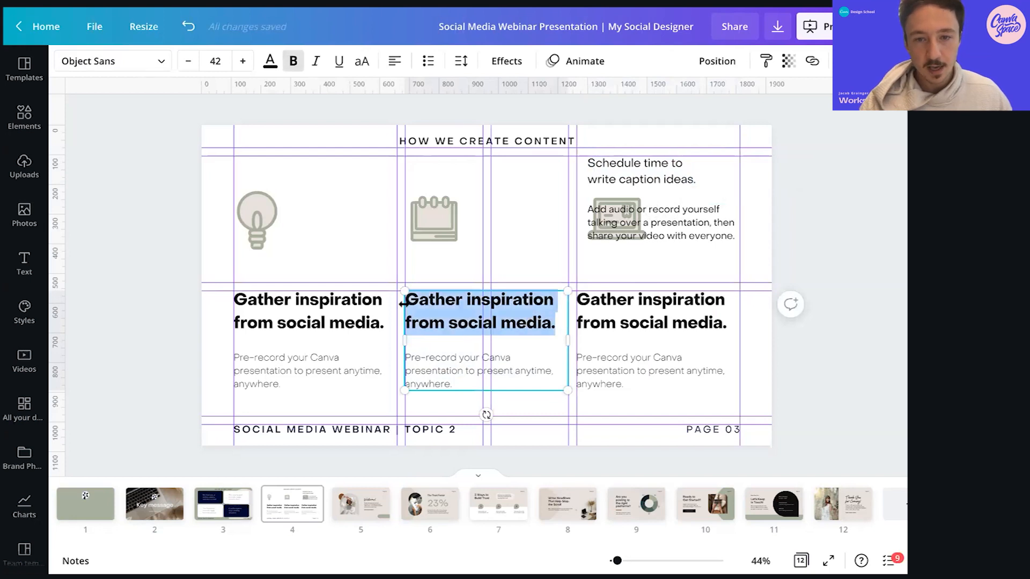
{"action": "key", "text": "ctrl+v"}
{"action": "key", "text": "BackSpace"}
Replace the third column's heading with "Topic number three goes here" and delete the old text boxes over the laptop icon
{"action": "left_click", "coordinate": [710, 352]}
{"action": "left_click", "coordinate": [726, 324]}
{"action": "left_click_drag", "start_coordinate": [726, 324], "coordinate": [574, 303]}
{"action": "type", "text": "To"}
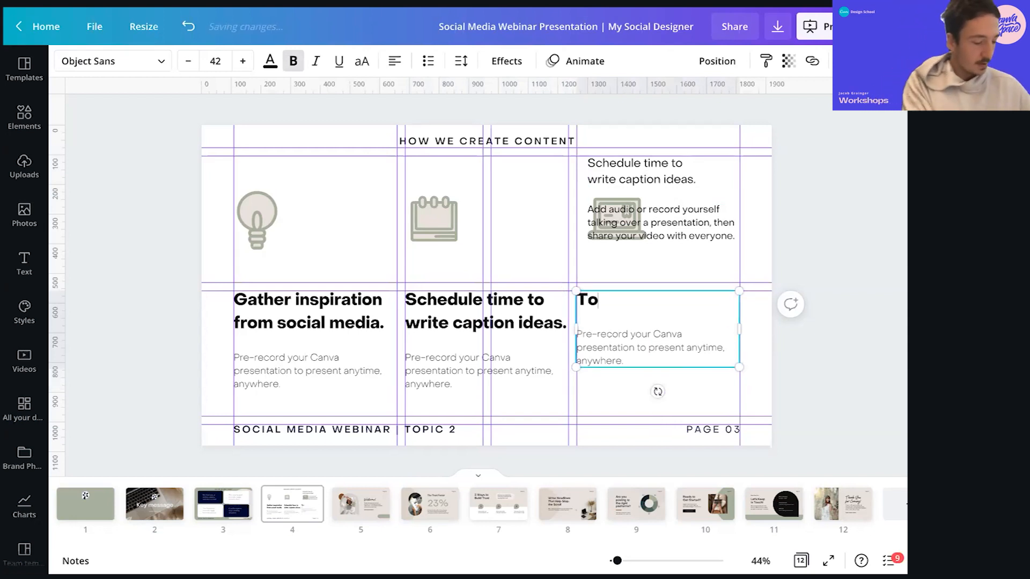
{"action": "type", "text": "pic number three goes here"}
{"action": "left_click", "coordinate": [664, 180]}
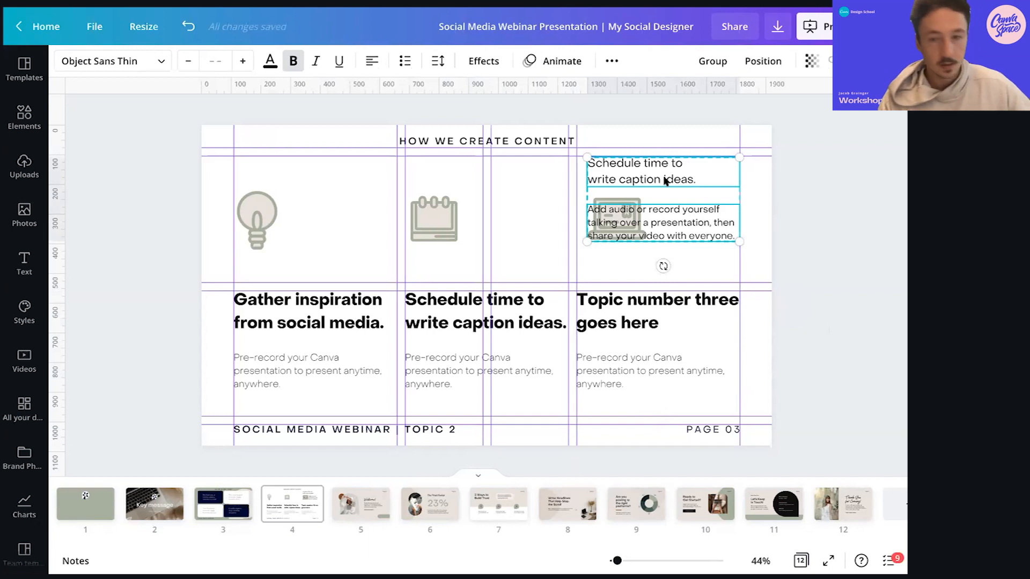
{"action": "key", "text": "Delete"}
Move the three icons down together to just above the column headings, and hide the guides
{"action": "left_click_drag", "start_coordinate": [185, 191], "coordinate": [659, 245]}
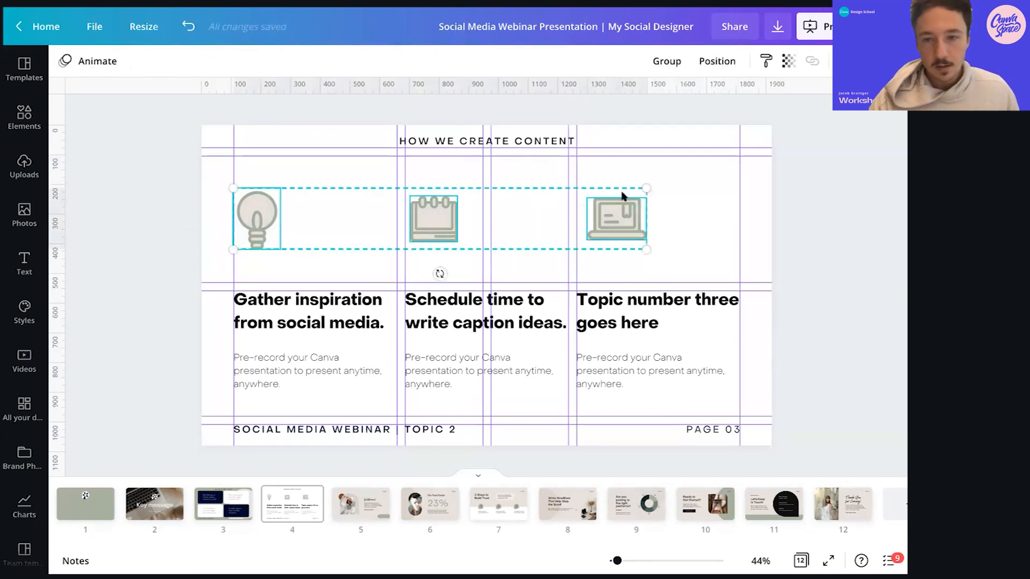
{"action": "left_click", "coordinate": [658, 364]}
{"action": "left_click_drag", "start_coordinate": [202, 218], "coordinate": [608, 249]}
{"action": "left_click", "coordinate": [827, 251]}
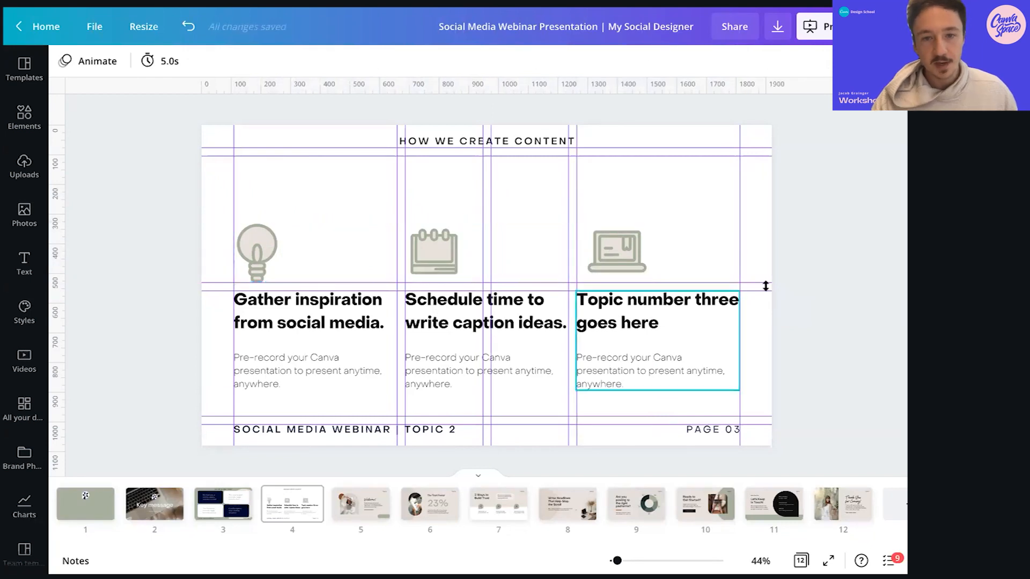
{"action": "left_click", "coordinate": [95, 27]}
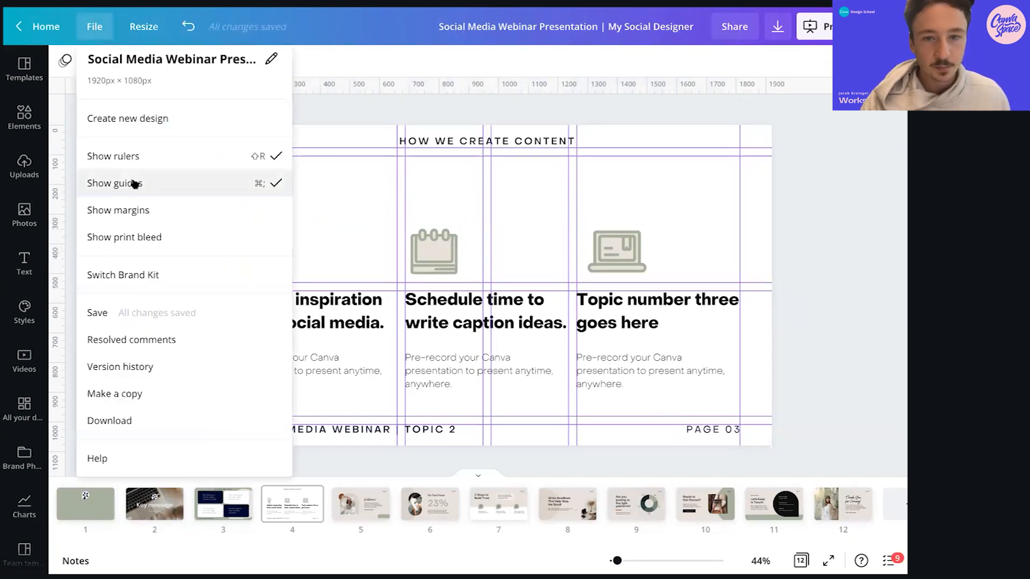
{"action": "left_click", "coordinate": [138, 183]}
Centre the icons and column texts vertically on the page, and narrow the third text box so its heading breaks after "number"
{"action": "left_click_drag", "start_coordinate": [165, 191], "coordinate": [716, 370]}
{"action": "left_click_drag", "start_coordinate": [634, 356], "coordinate": [639, 337]}
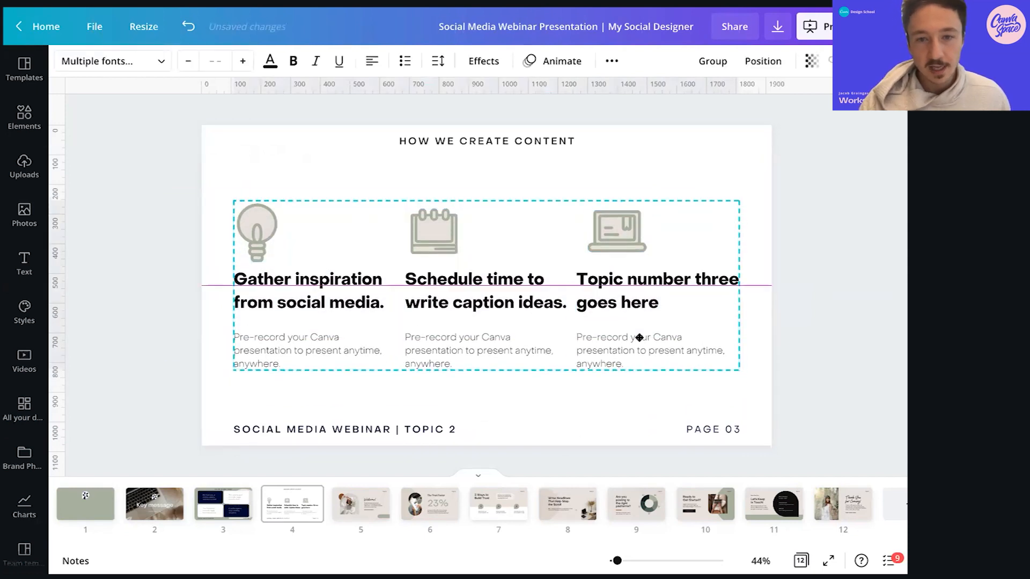
{"action": "left_click", "coordinate": [717, 310]}
{"action": "left_click_drag", "start_coordinate": [738, 316], "coordinate": [727, 317]}
{"action": "left_click", "coordinate": [450, 129]}
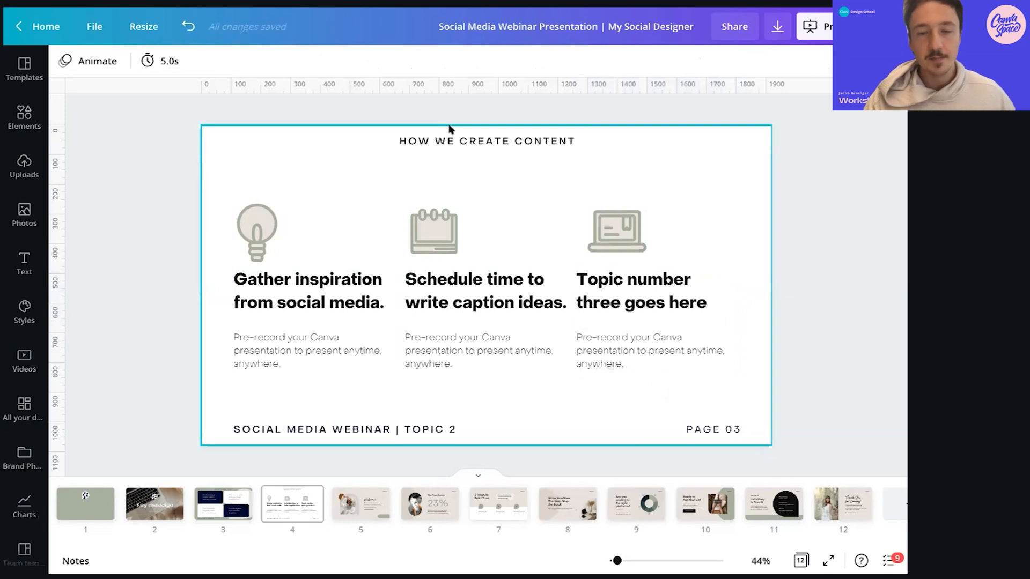
Shrink the light bulb icon slightly, keeping it aligned with the start of the first column
{"action": "left_click", "coordinate": [257, 222]}
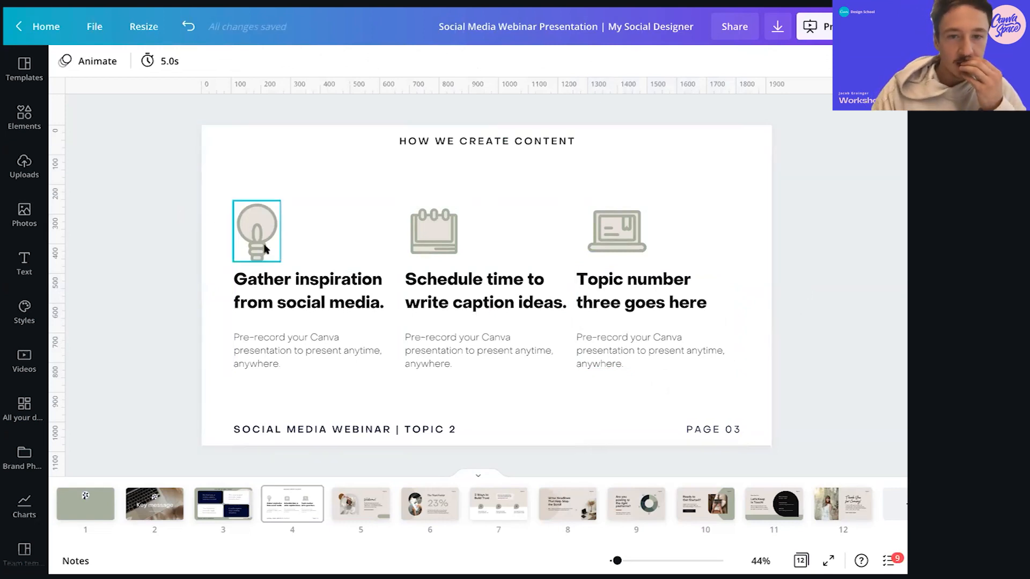
{"action": "left_click_drag", "start_coordinate": [279, 259], "coordinate": [270, 256]}
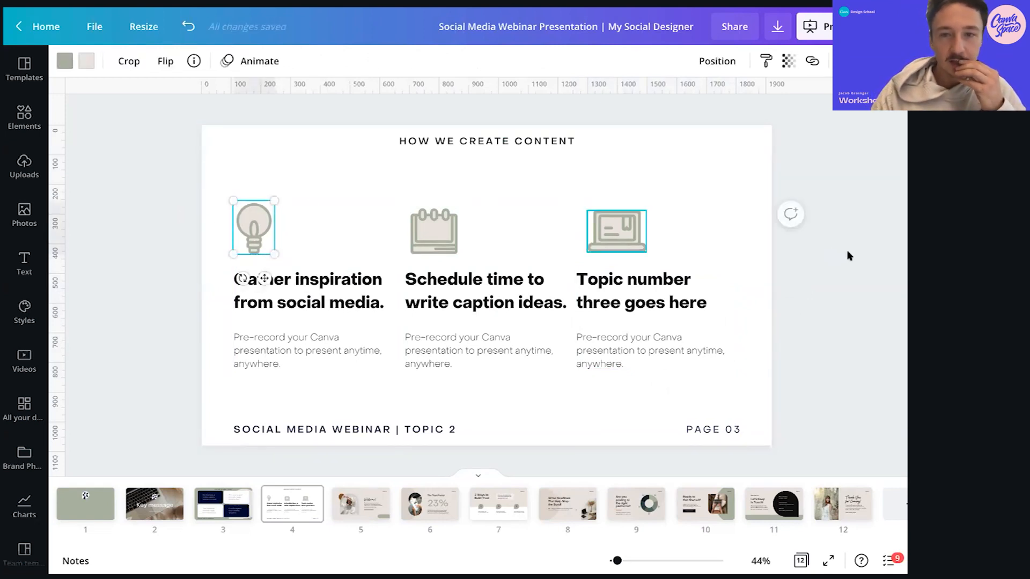
{"action": "left_click", "coordinate": [832, 275]}
{"action": "left_click", "coordinate": [254, 226]}
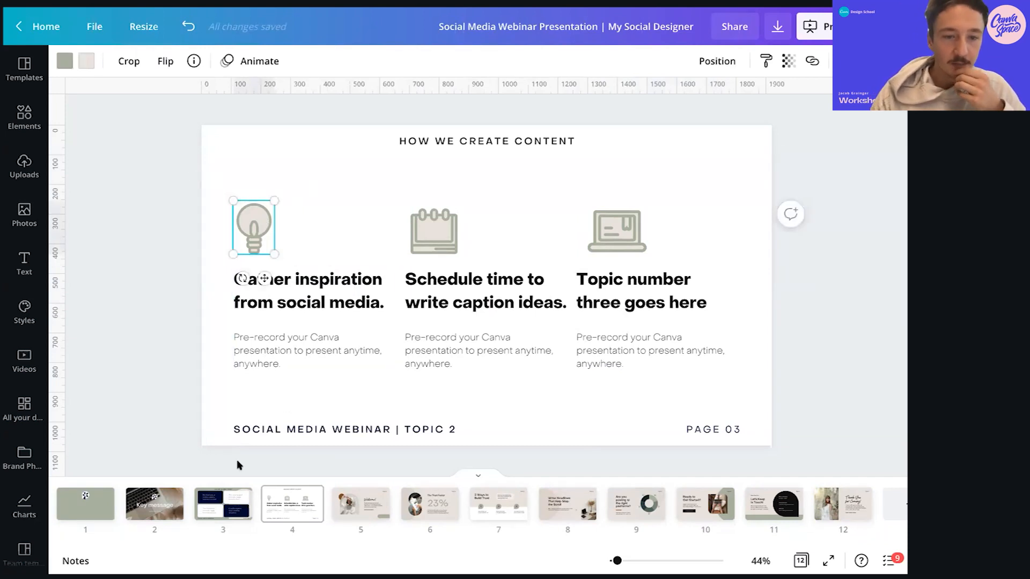
Copy the white lower rectangle and the third green teardrop shape from page 7 onto page 4
{"action": "left_click", "coordinate": [470, 509]}
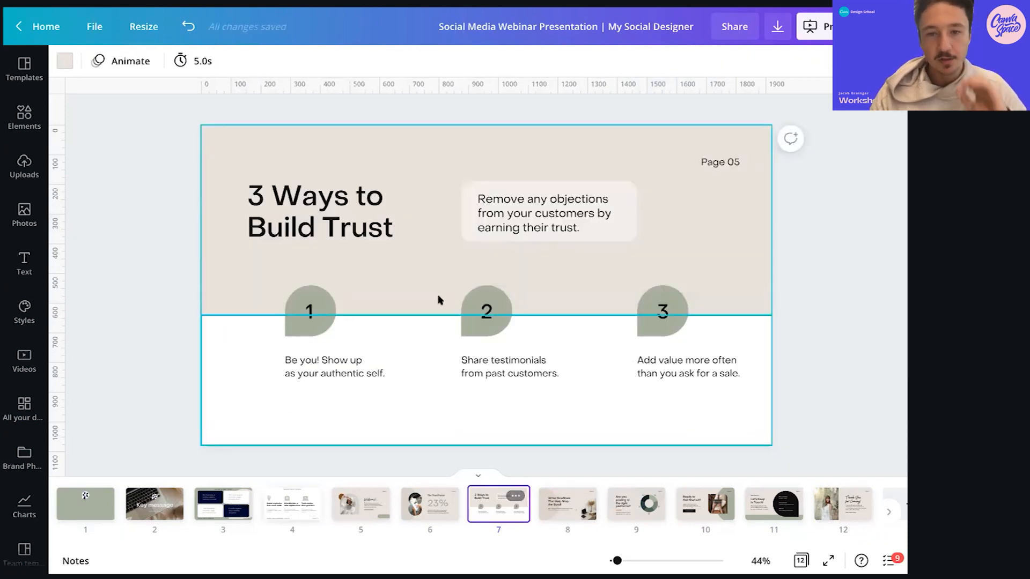
{"action": "left_click", "coordinate": [413, 331]}
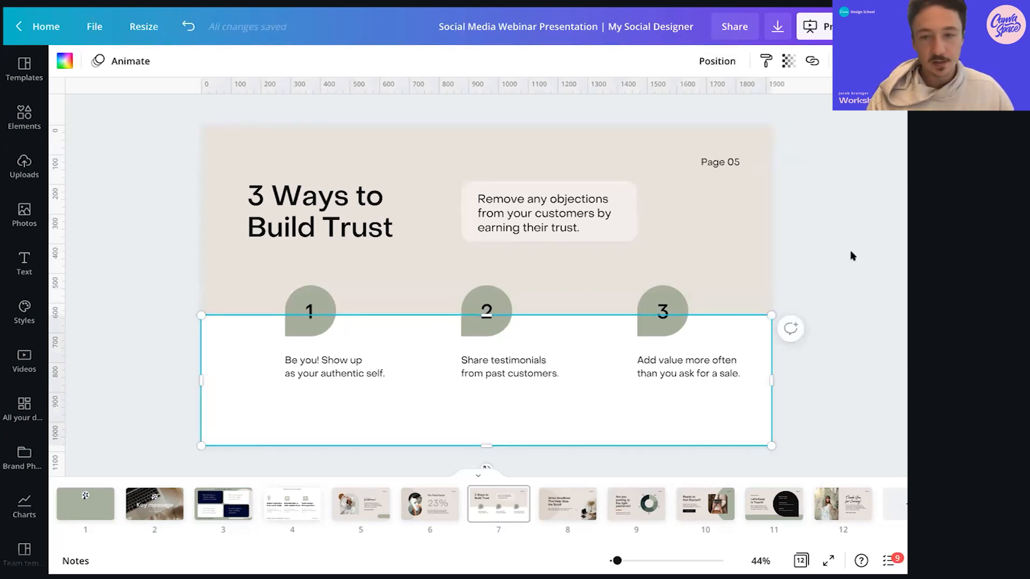
{"action": "left_click", "coordinate": [776, 291]}
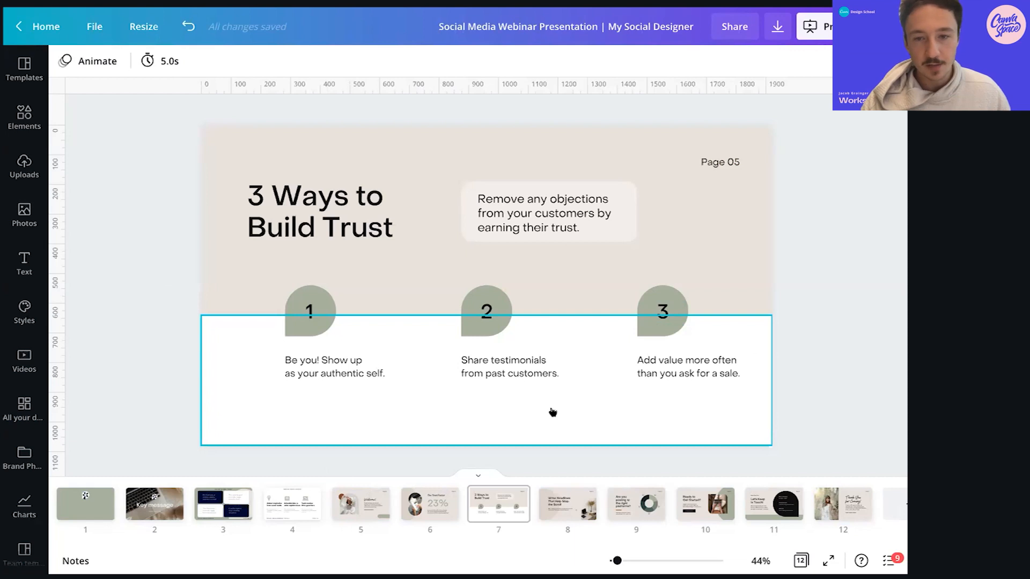
{"action": "left_click", "coordinate": [664, 292]}
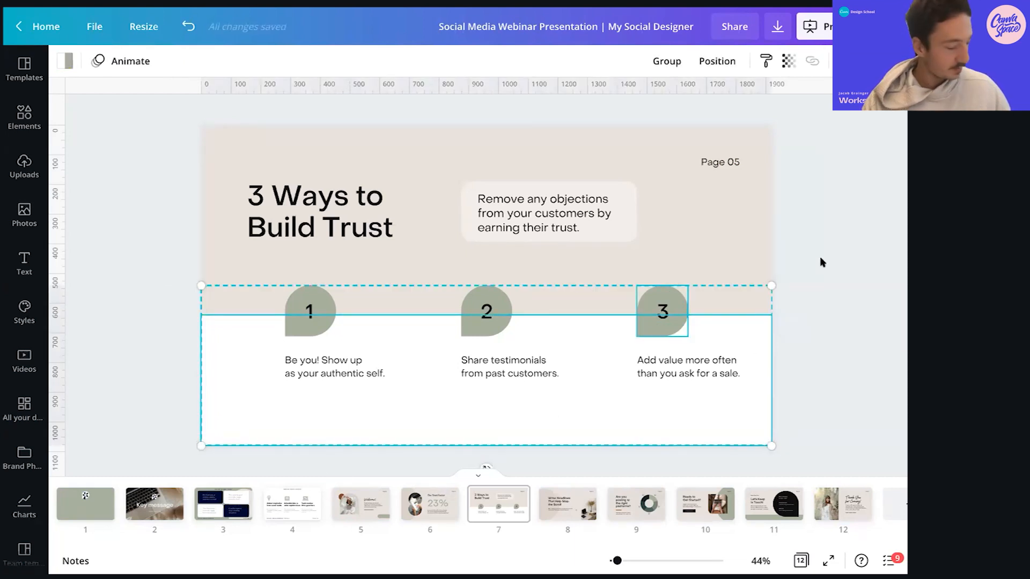
{"action": "left_click", "coordinate": [826, 268]}
{"action": "left_click", "coordinate": [293, 507]}
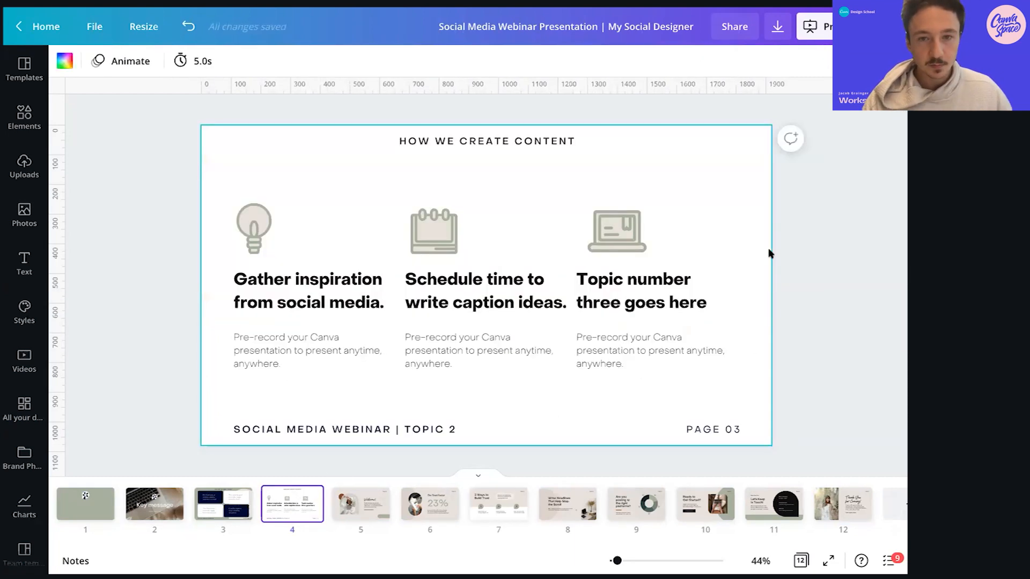
{"action": "key", "text": "ctrl+v"}
Extend the white rectangle's upper edge to the base of the icons and send it to the back
{"action": "left_click", "coordinate": [464, 340]}
{"action": "left_click_drag", "start_coordinate": [479, 295], "coordinate": [479, 252]}
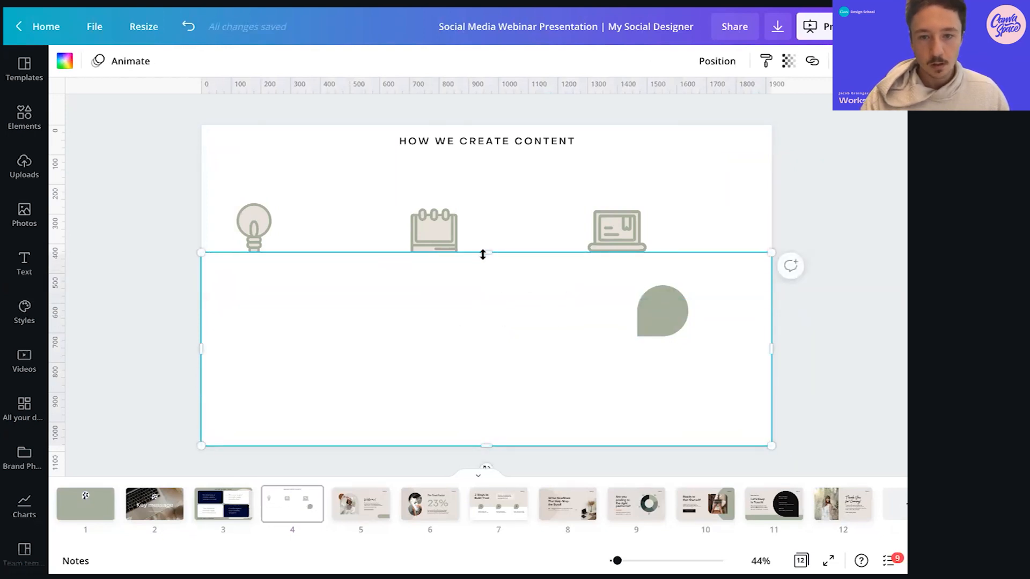
{"action": "left_click", "coordinate": [717, 60]}
{"action": "left_click", "coordinate": [672, 129]}
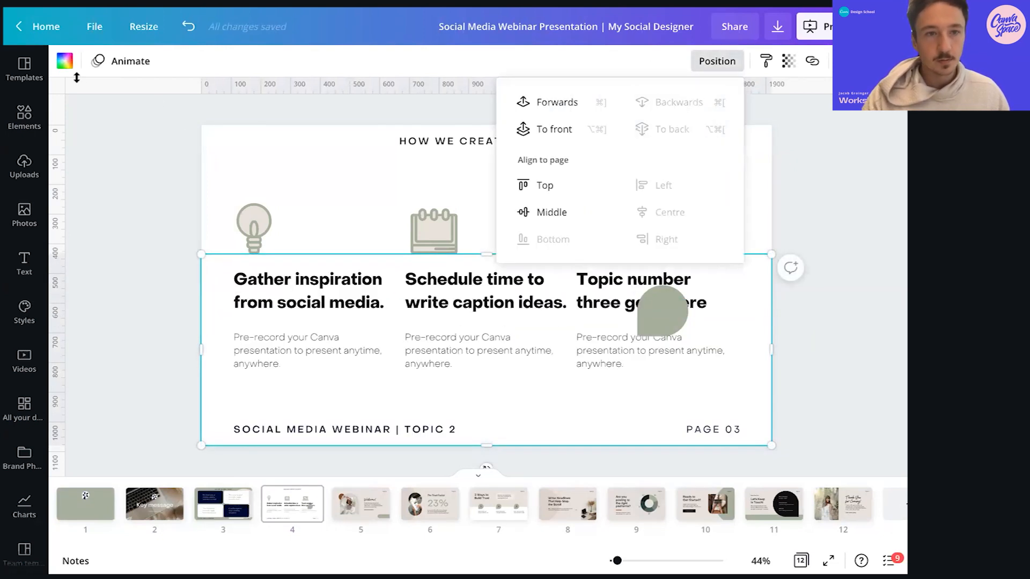
Recolour the lower rectangle with the light beige document colour
{"action": "left_click", "coordinate": [64, 60]}
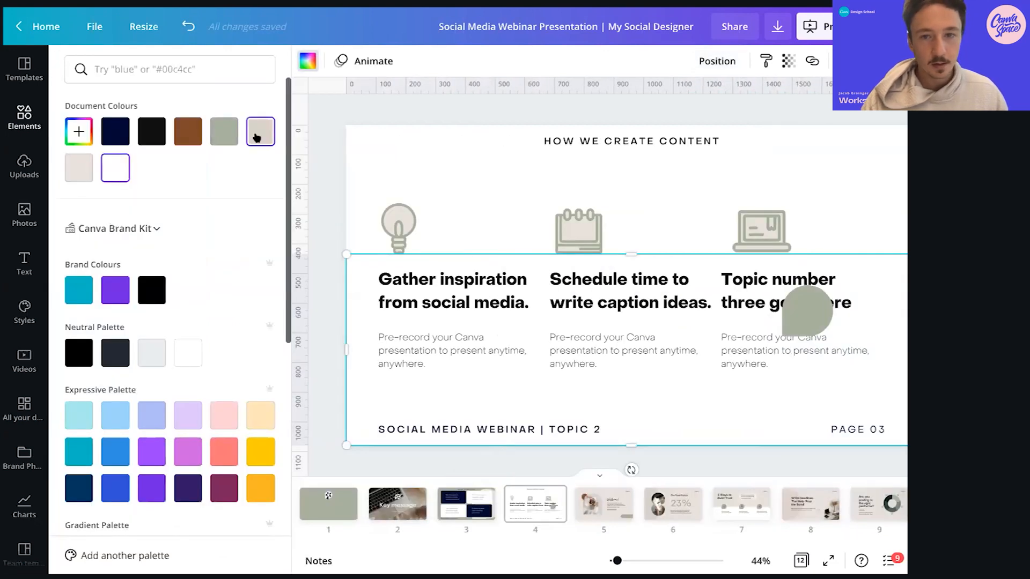
{"action": "left_click", "coordinate": [256, 138]}
{"action": "left_click", "coordinate": [82, 163]}
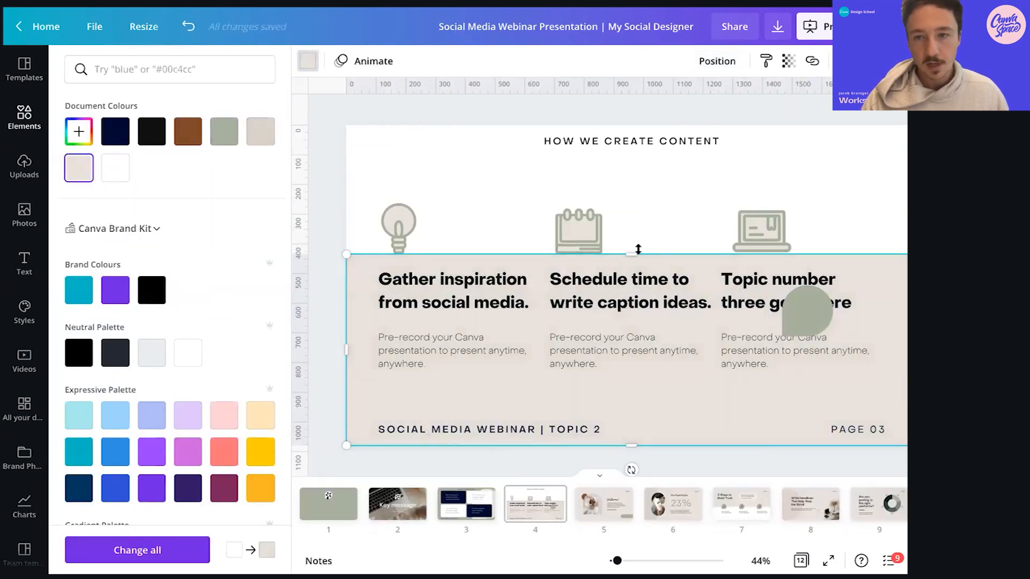
{"action": "left_click", "coordinate": [876, 176]}
Enlarge the teardrop above the third column's heading, and bring the laptop icon in front of it, centred and slightly smaller
{"action": "left_click_drag", "start_coordinate": [668, 319], "coordinate": [616, 224]}
{"action": "left_click_drag", "start_coordinate": [631, 183], "coordinate": [647, 166]}
{"action": "left_click", "coordinate": [615, 244]}
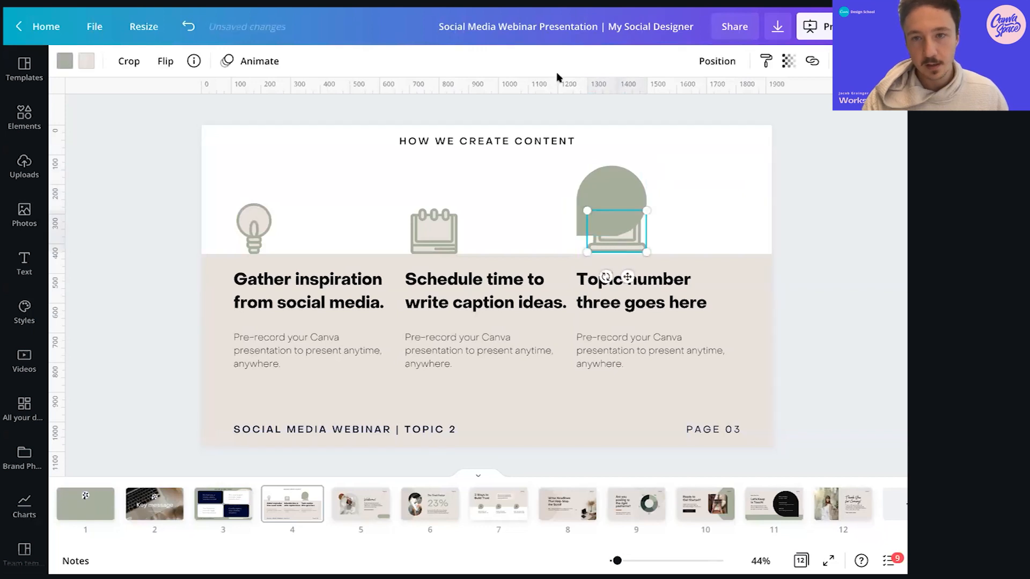
{"action": "left_click", "coordinate": [716, 61]}
{"action": "left_click", "coordinate": [550, 102]}
{"action": "left_click", "coordinate": [823, 218]}
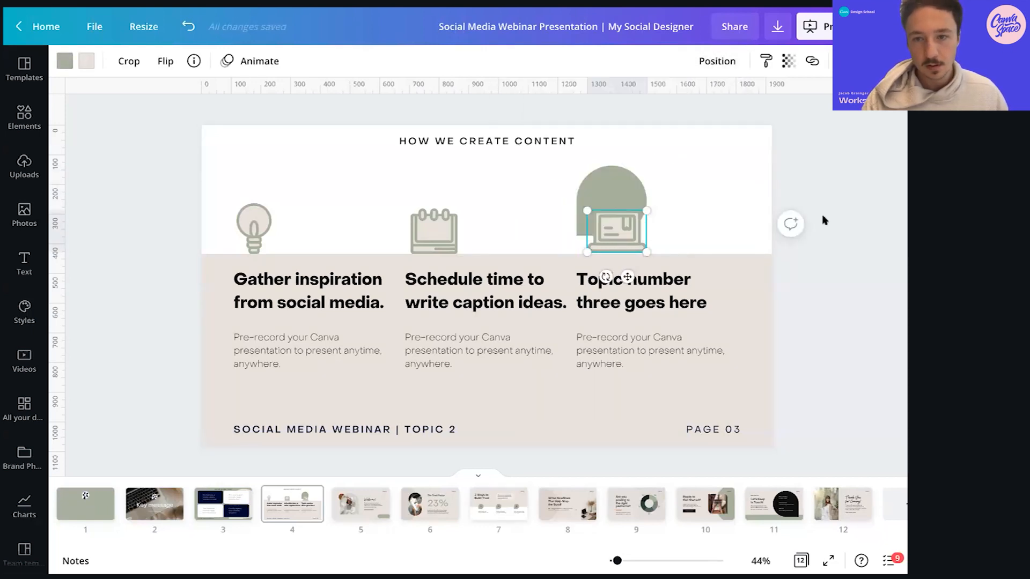
{"action": "left_click_drag", "start_coordinate": [622, 235], "coordinate": [635, 217]}
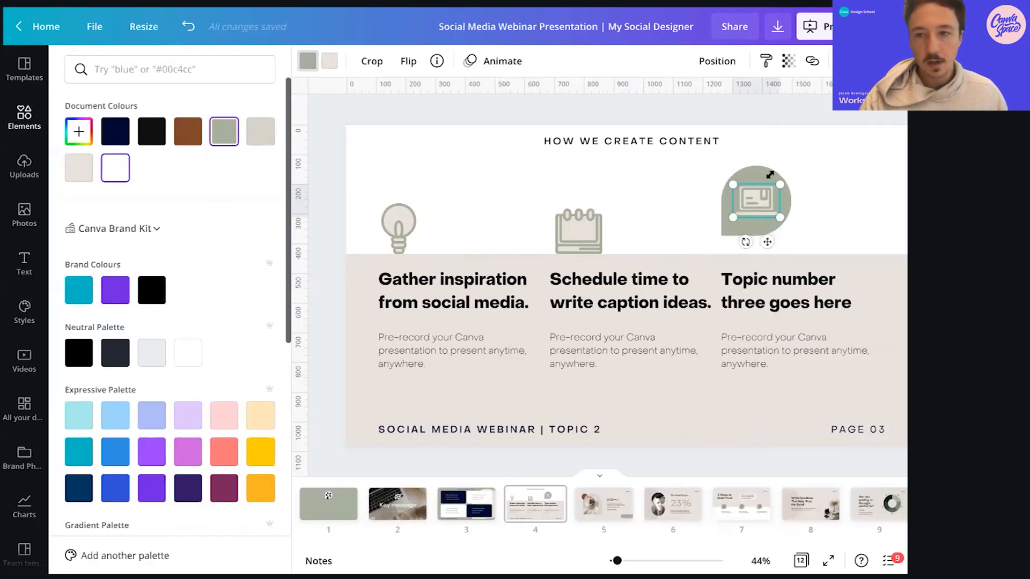
Recolour the laptop icon with white outlines and a sage green fill matching its teardrop
{"action": "left_click", "coordinate": [115, 168]}
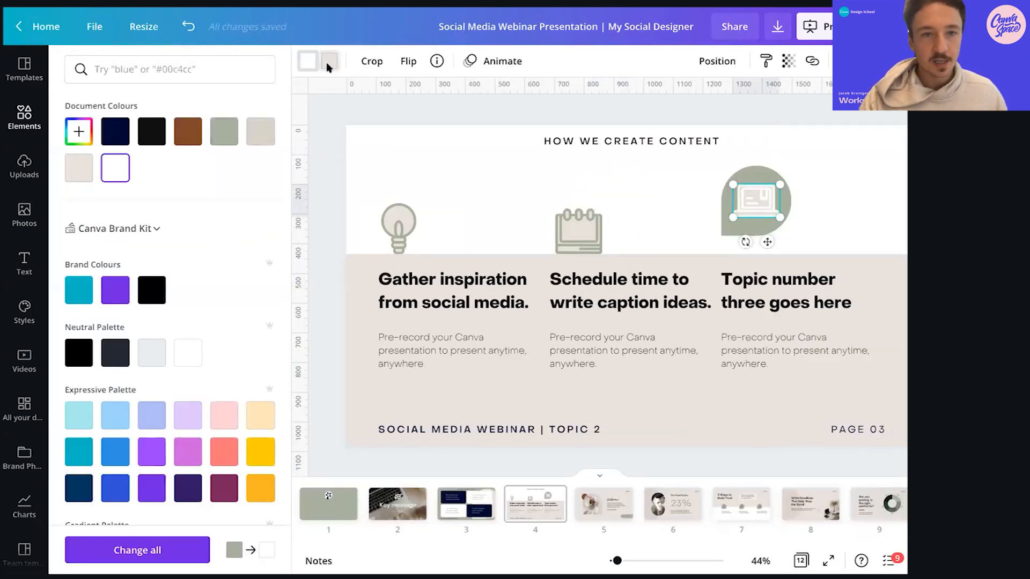
{"action": "left_click", "coordinate": [329, 64]}
{"action": "left_click", "coordinate": [224, 132]}
{"action": "left_click", "coordinate": [880, 216]}
Duplicate the green teardrop above the second column's heading, level with the third one
{"action": "left_click", "coordinate": [607, 223]}
{"action": "left_click_drag", "start_coordinate": [606, 223], "coordinate": [437, 227]}
{"action": "left_click", "coordinate": [437, 252]}
{"action": "key", "text": "ctrl+z"}
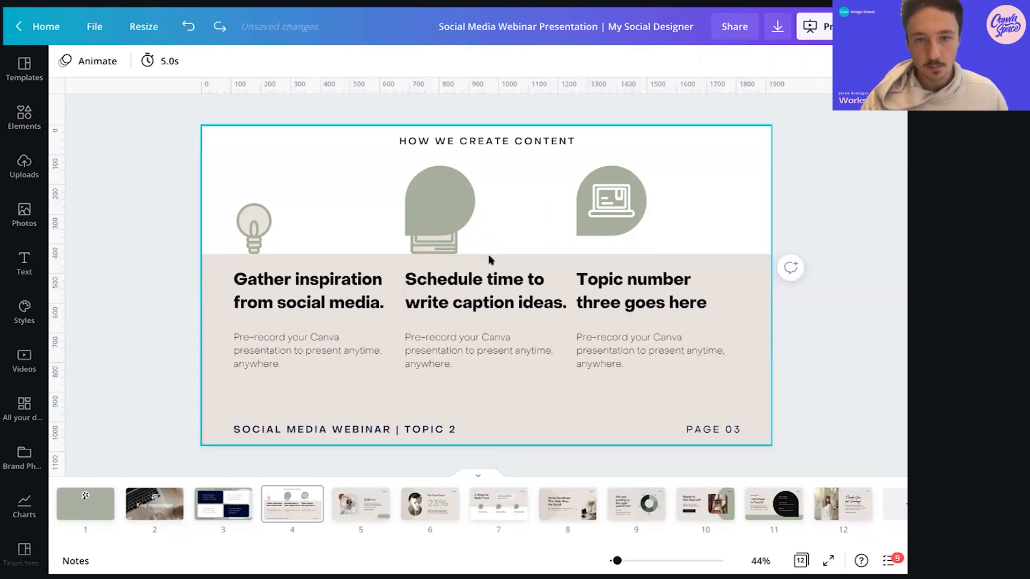
Centre the calendar icon on the second teardrop, bring it forward and shrink it slightly
{"action": "left_click_drag", "start_coordinate": [453, 239], "coordinate": [462, 211]}
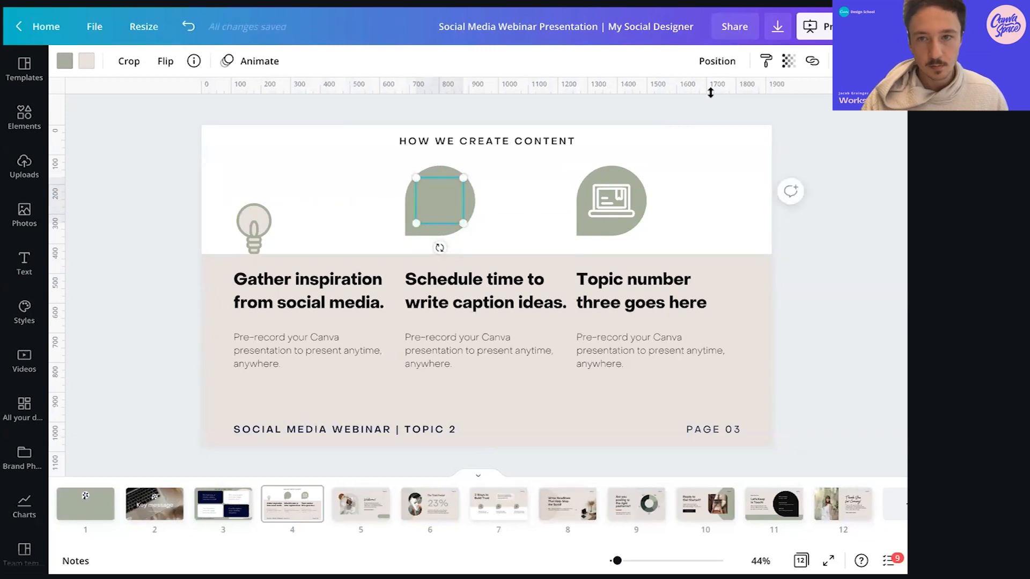
{"action": "left_click", "coordinate": [717, 60]}
{"action": "left_click", "coordinate": [560, 102]}
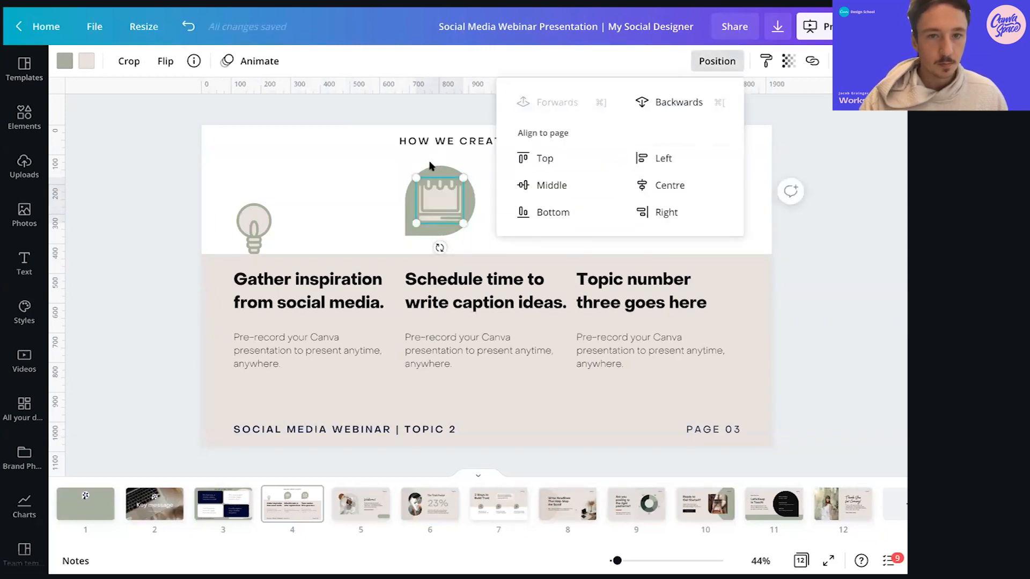
{"action": "left_click_drag", "start_coordinate": [463, 178], "coordinate": [460, 180]}
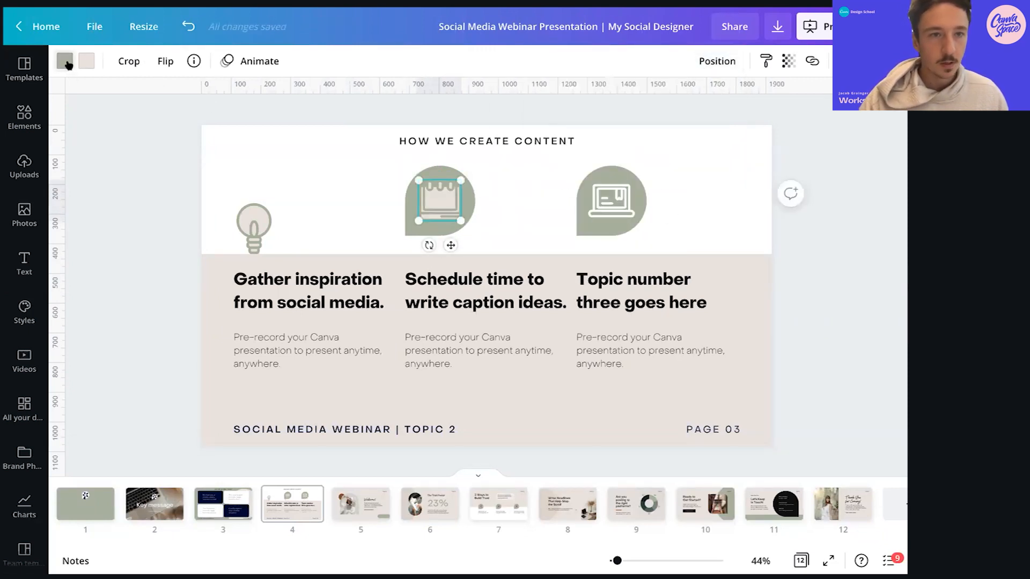
Recolour the calendar icon with white outlines and a sage green fill
{"action": "left_click", "coordinate": [65, 60]}
{"action": "left_click", "coordinate": [256, 133]}
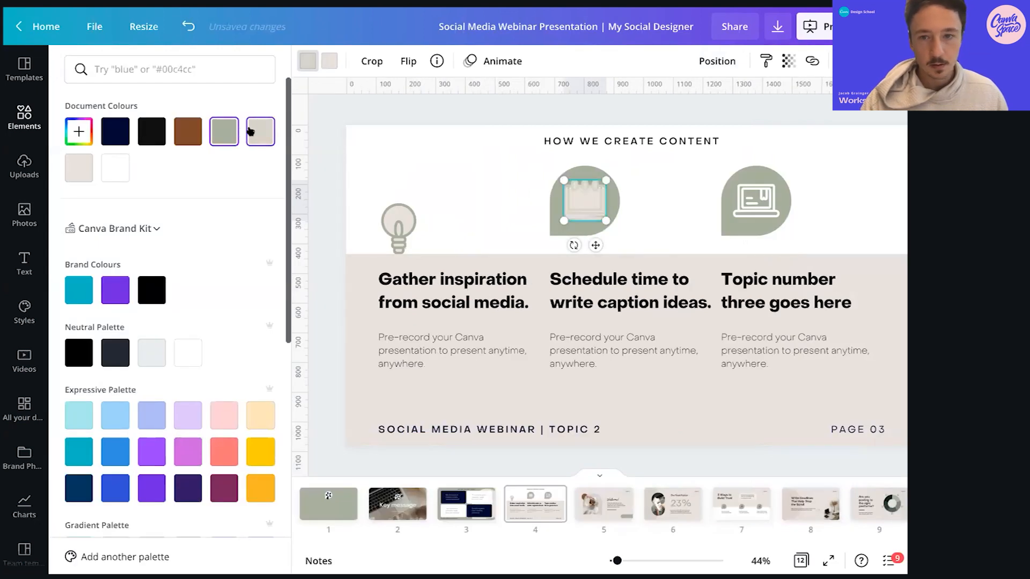
{"action": "left_click", "coordinate": [330, 61]}
{"action": "left_click", "coordinate": [122, 168]}
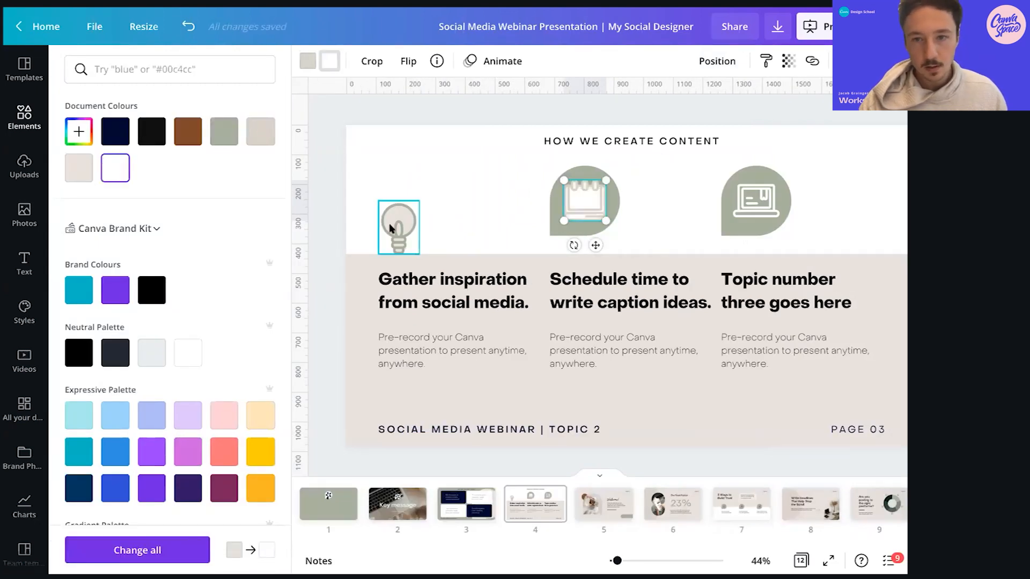
{"action": "left_click", "coordinate": [307, 61]}
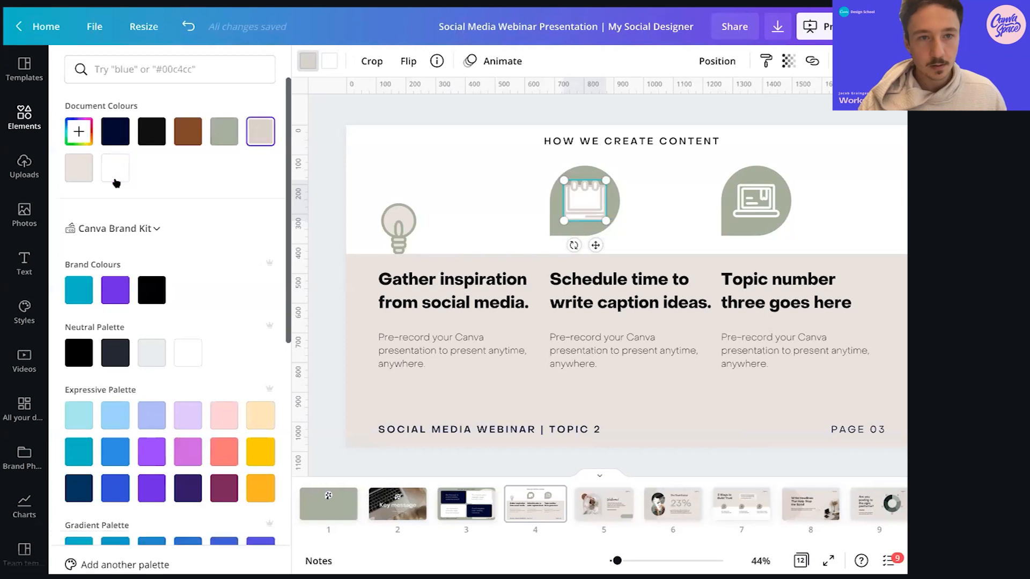
{"action": "left_click", "coordinate": [224, 131]}
Duplicate the teardrop above the first column's heading and place the light bulb icon centred in front of it
{"action": "left_click", "coordinate": [395, 224]}
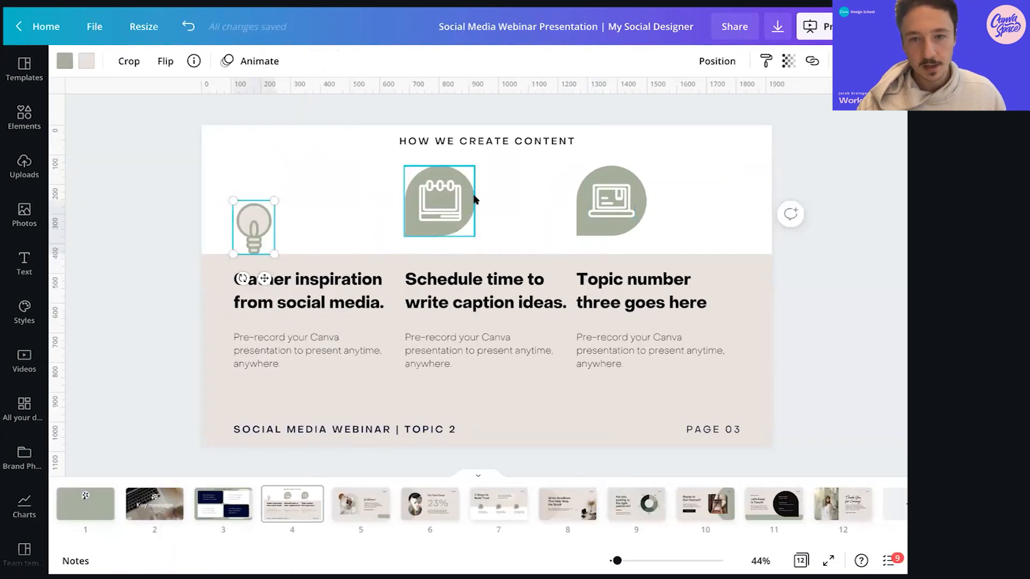
{"action": "left_click_drag", "start_coordinate": [473, 199], "coordinate": [316, 204]}
{"action": "left_click_drag", "start_coordinate": [262, 250], "coordinate": [272, 221]}
{"action": "left_click", "coordinate": [717, 60]}
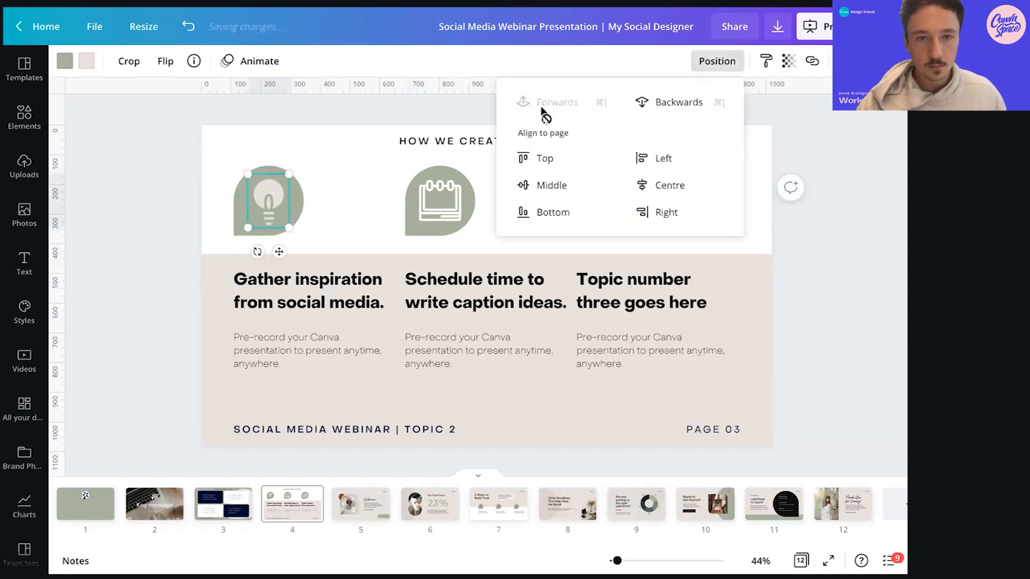
{"action": "left_click", "coordinate": [66, 62]}
Recolour the light bulb icon with white outlines and a sage green fill
{"action": "left_click", "coordinate": [66, 62]}
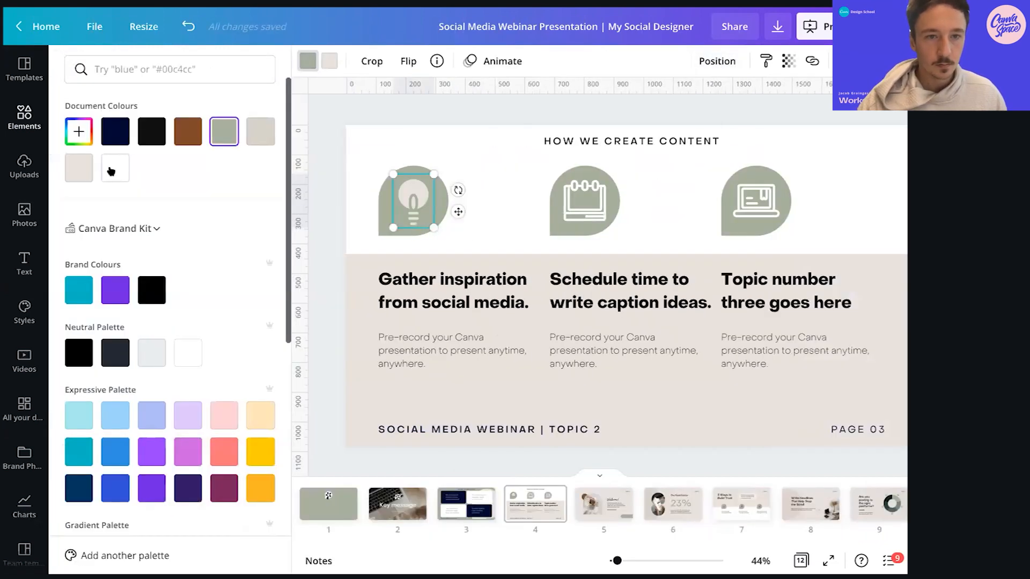
{"action": "left_click", "coordinate": [115, 168]}
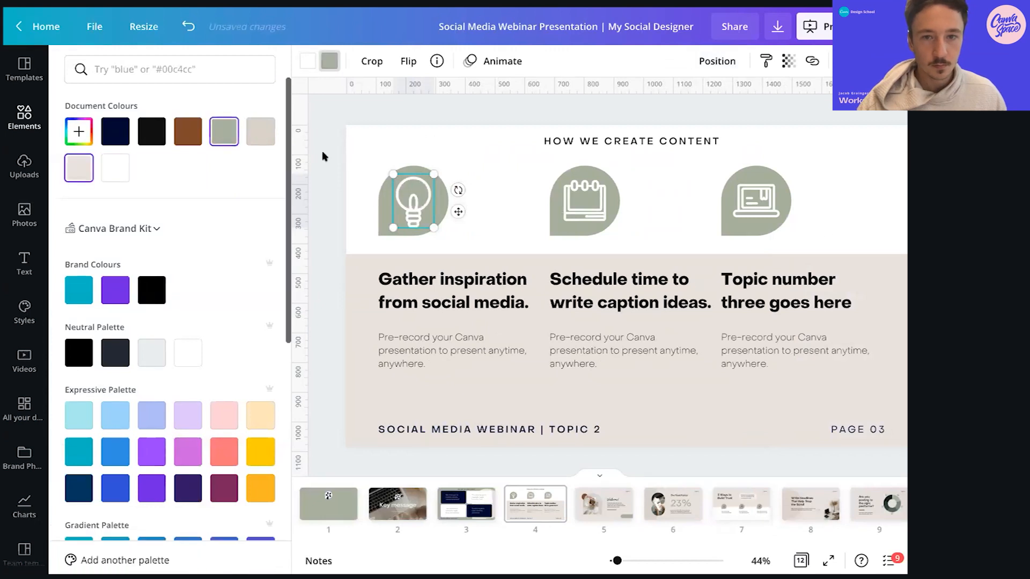
{"action": "left_click", "coordinate": [864, 215]}
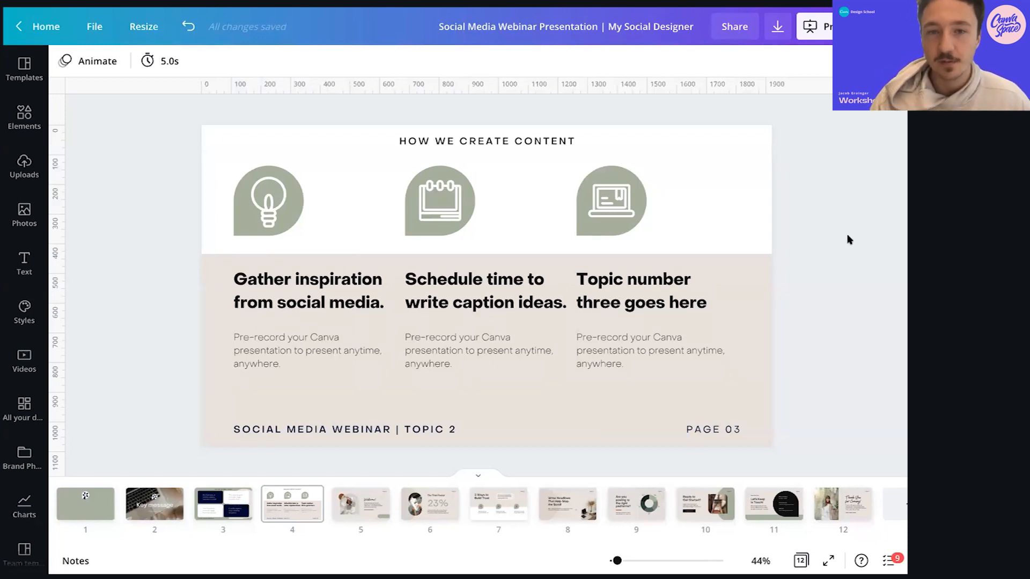
Shrink the calendar and light bulb icons slightly within their teardrops to balance the three icons
{"action": "left_click", "coordinate": [603, 203]}
{"action": "left_click", "coordinate": [435, 203]}
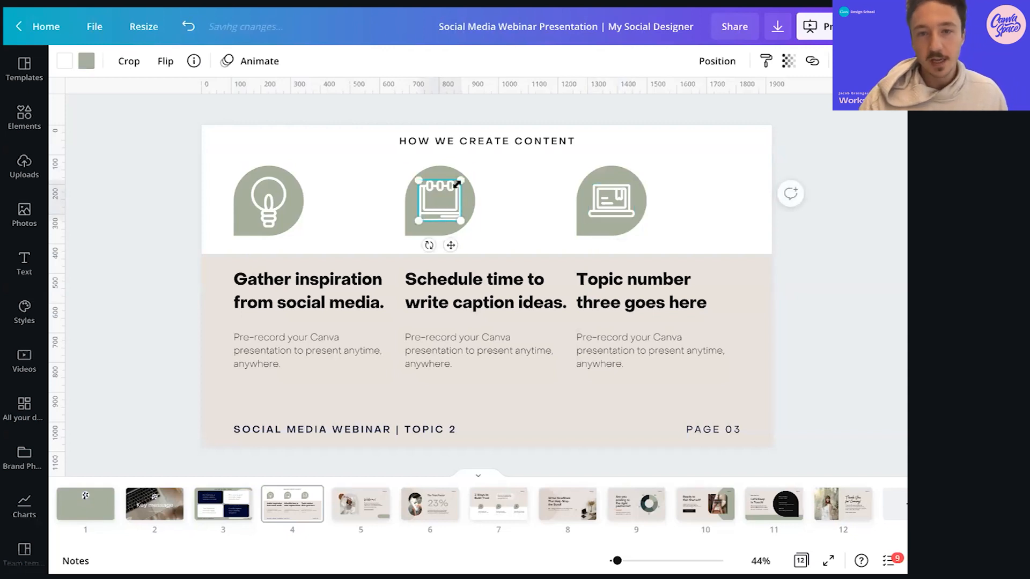
{"action": "left_click_drag", "start_coordinate": [459, 182], "coordinate": [458, 185]}
{"action": "left_click", "coordinate": [267, 203]}
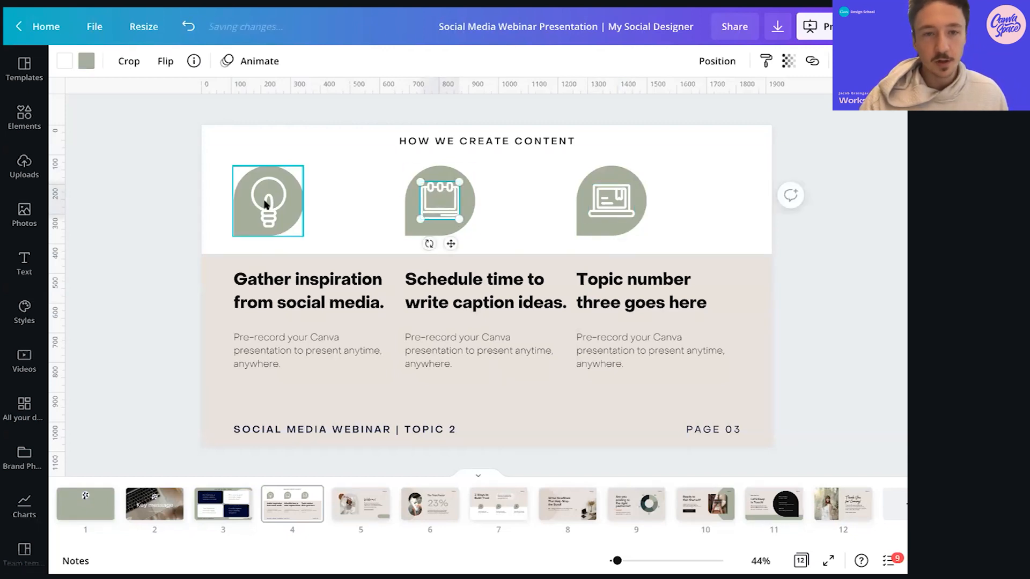
{"action": "left_click_drag", "start_coordinate": [290, 174], "coordinate": [291, 182]}
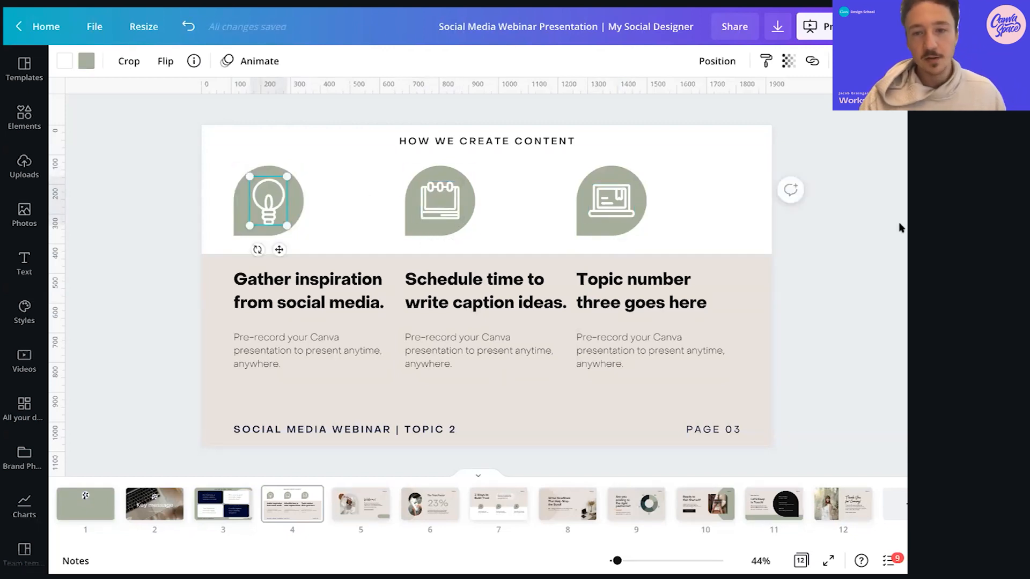
{"action": "left_click", "coordinate": [848, 262]}
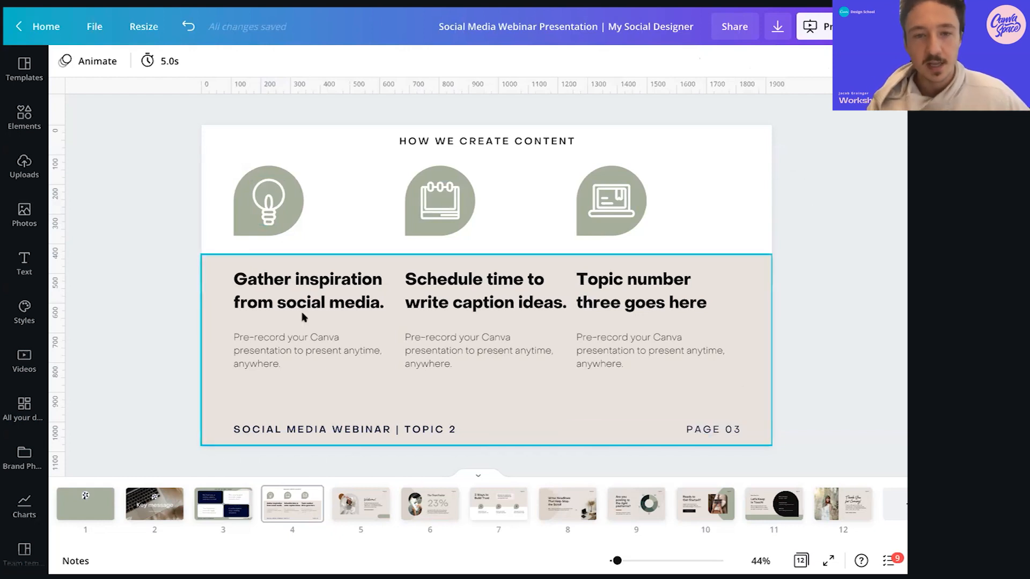
Add a coral horizontal line between the headings and body text, spanning all three columns
{"action": "left_click", "coordinate": [314, 303]}
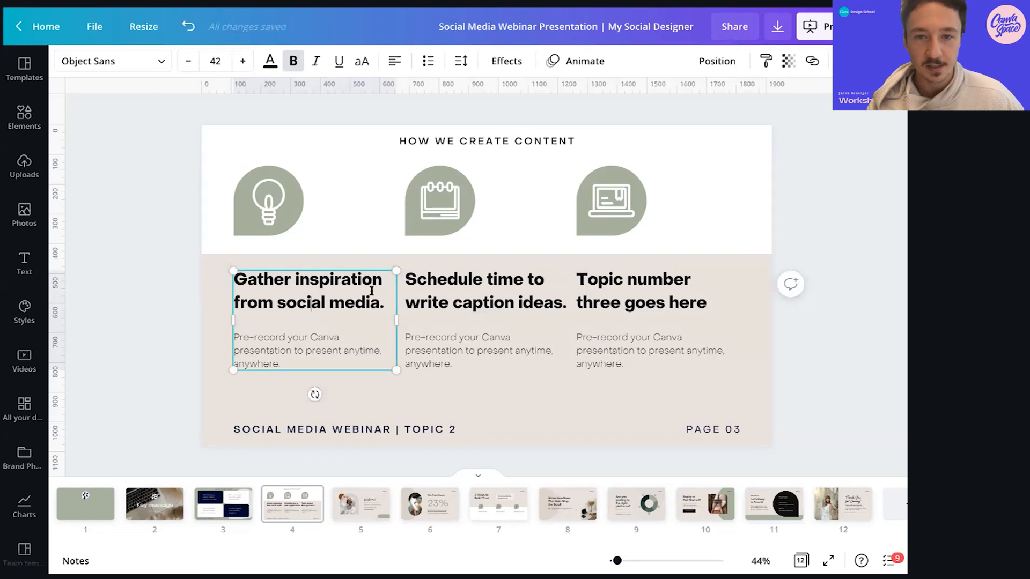
{"action": "left_click", "coordinate": [788, 228]}
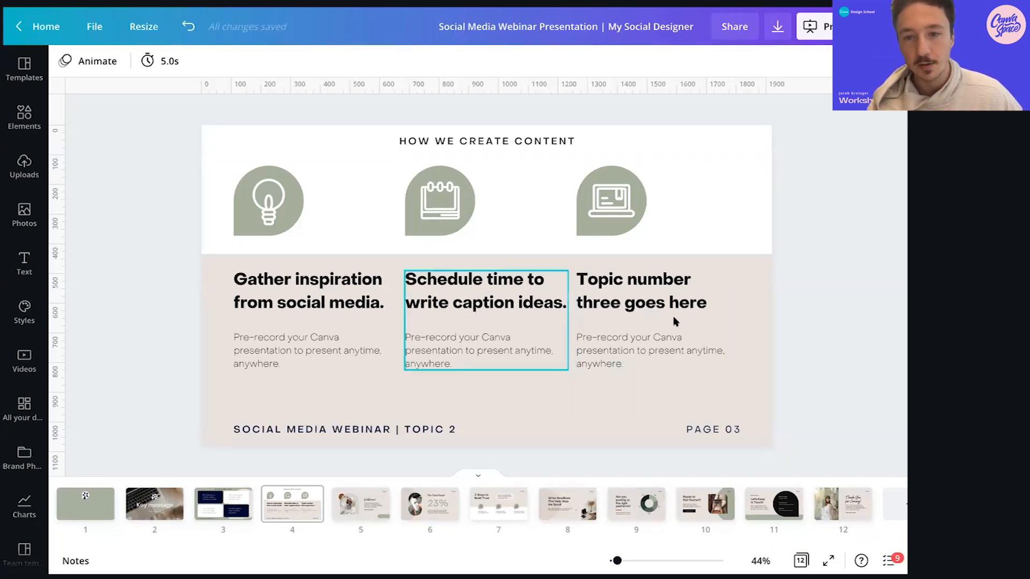
{"action": "key", "text": "l"}
{"action": "left_click_drag", "start_coordinate": [494, 308], "coordinate": [488, 341]}
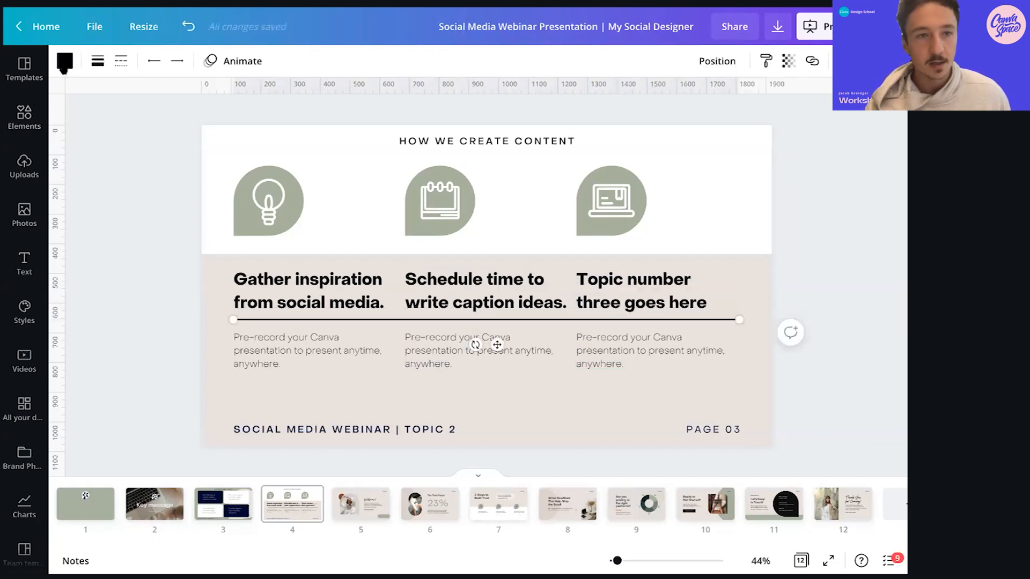
{"action": "left_click", "coordinate": [64, 61]}
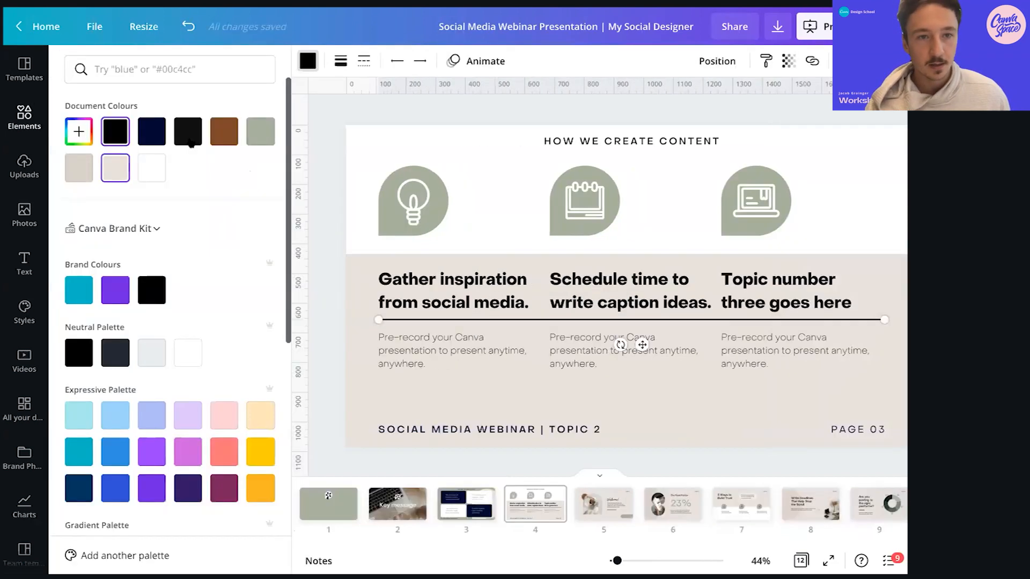
{"action": "left_click", "coordinate": [224, 460]}
Try two copies of the coral divider line above the column headings on page 4
{"action": "left_click_drag", "start_coordinate": [634, 320], "coordinate": [633, 254]}
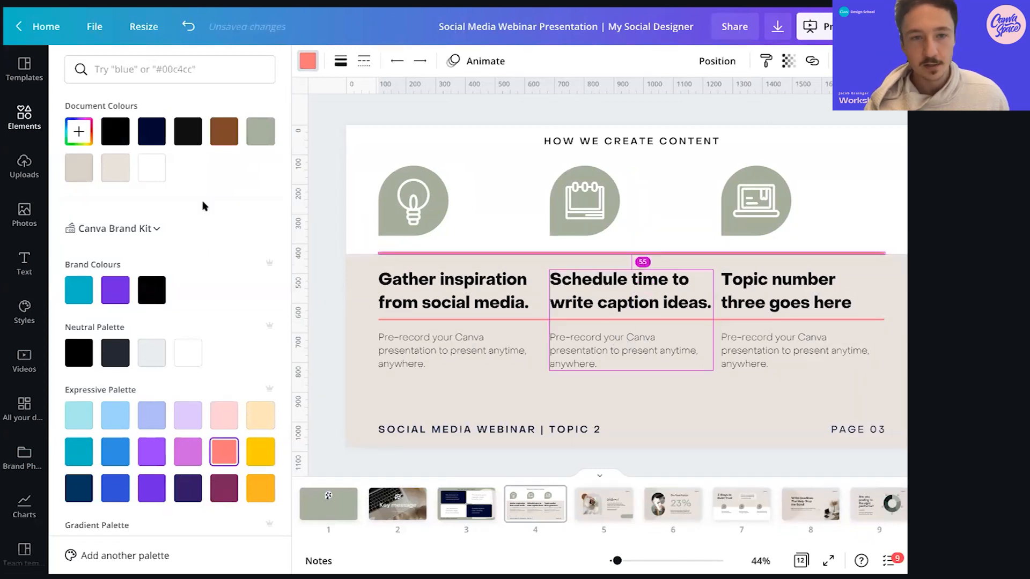
{"action": "left_click", "coordinate": [308, 61]}
{"action": "left_click_drag", "start_coordinate": [515, 252], "coordinate": [497, 271]}
Delete all three coral lines from page 4
{"action": "left_click", "coordinate": [545, 262], "text": "shift"}
{"action": "left_click", "coordinate": [727, 321], "text": "shift"}
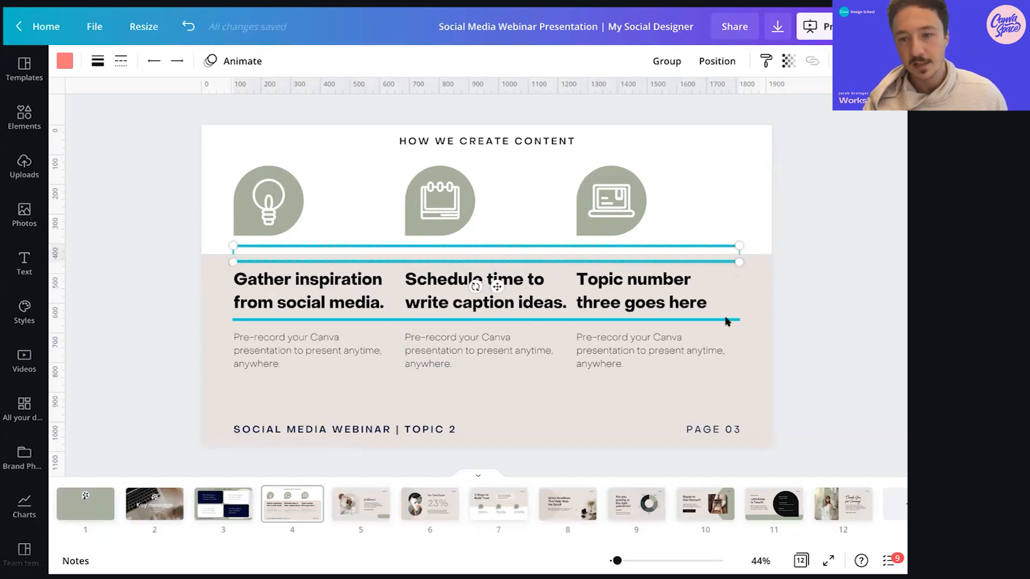
{"action": "key", "text": "Delete"}
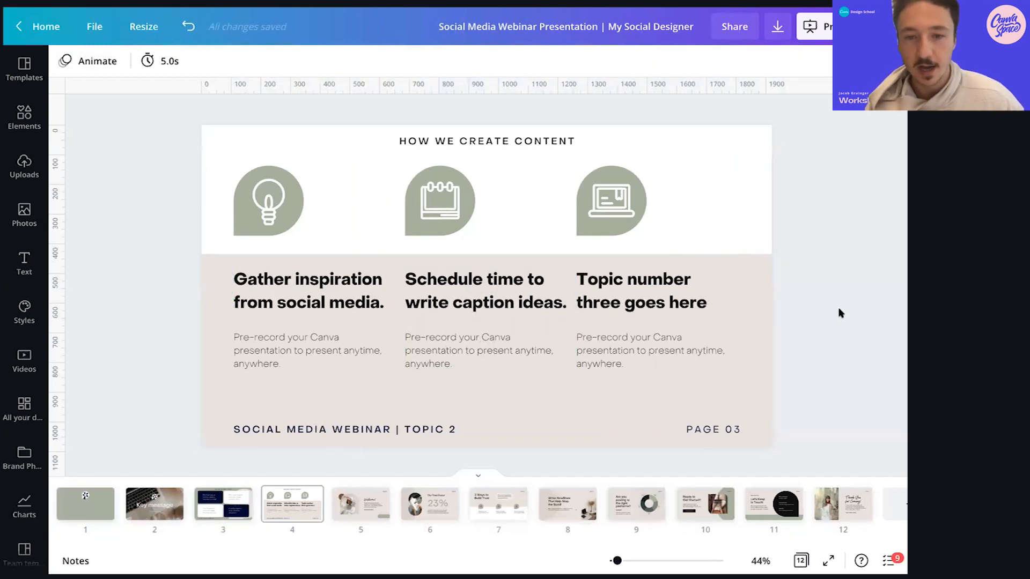
{"action": "left_click", "coordinate": [144, 505]}
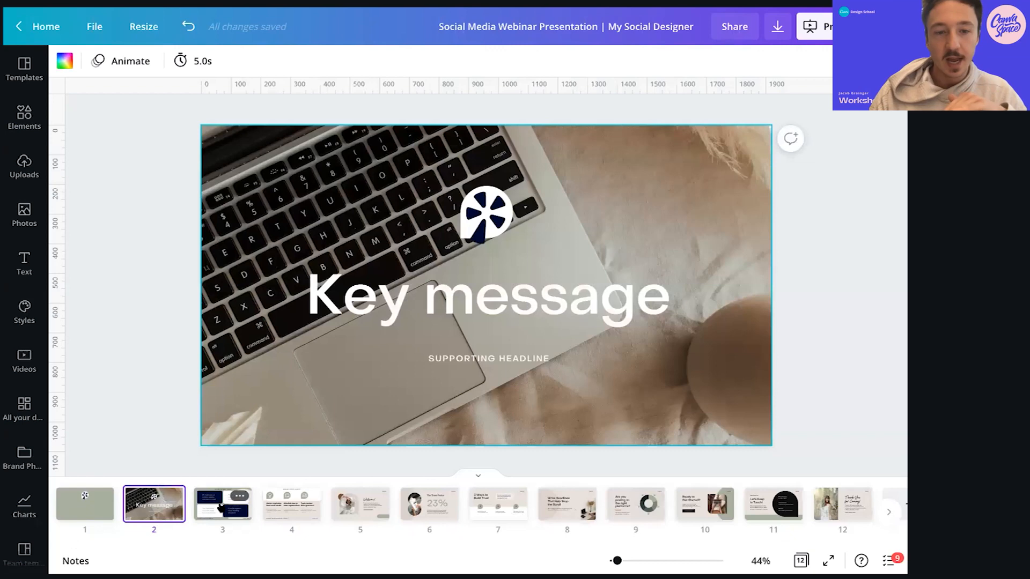
{"action": "left_click", "coordinate": [220, 507]}
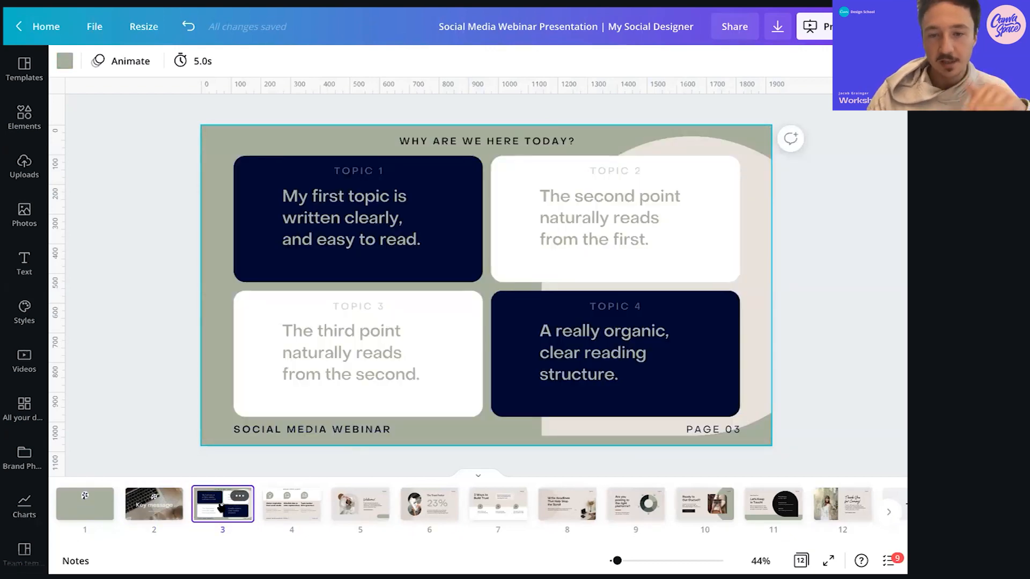
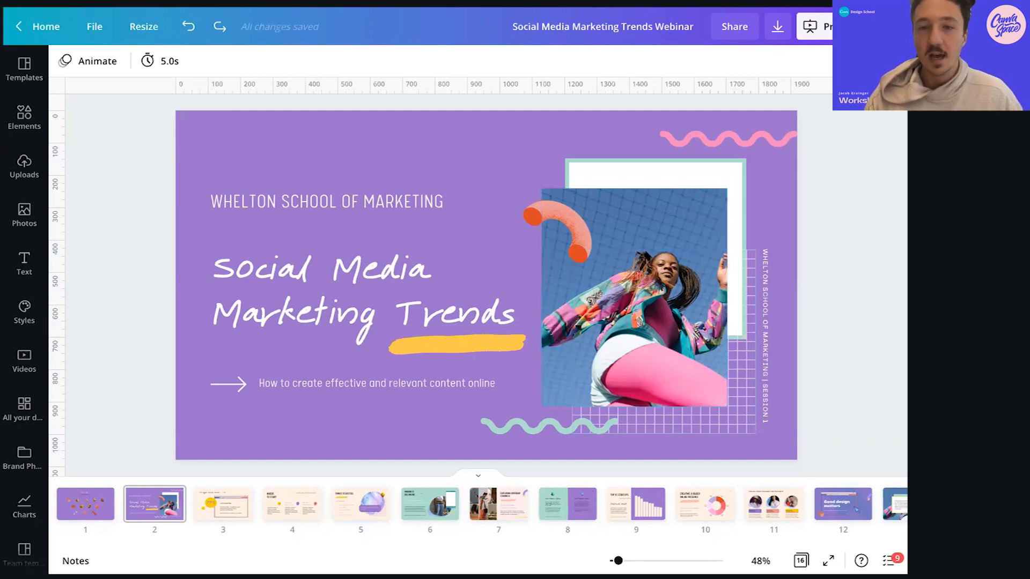
{"action": "left_click", "coordinate": [541, 229]}
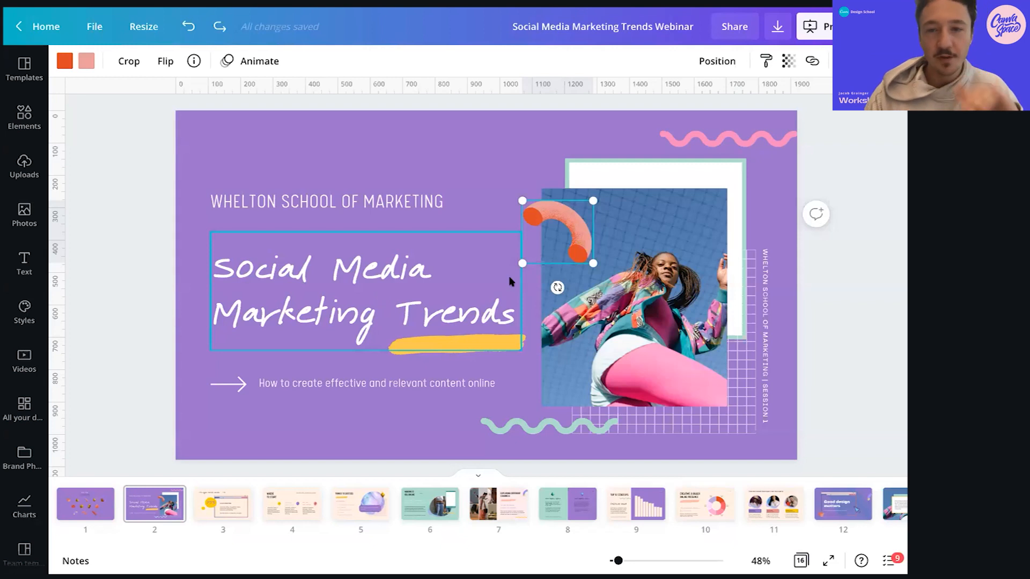
{"action": "left_click", "coordinate": [837, 262]}
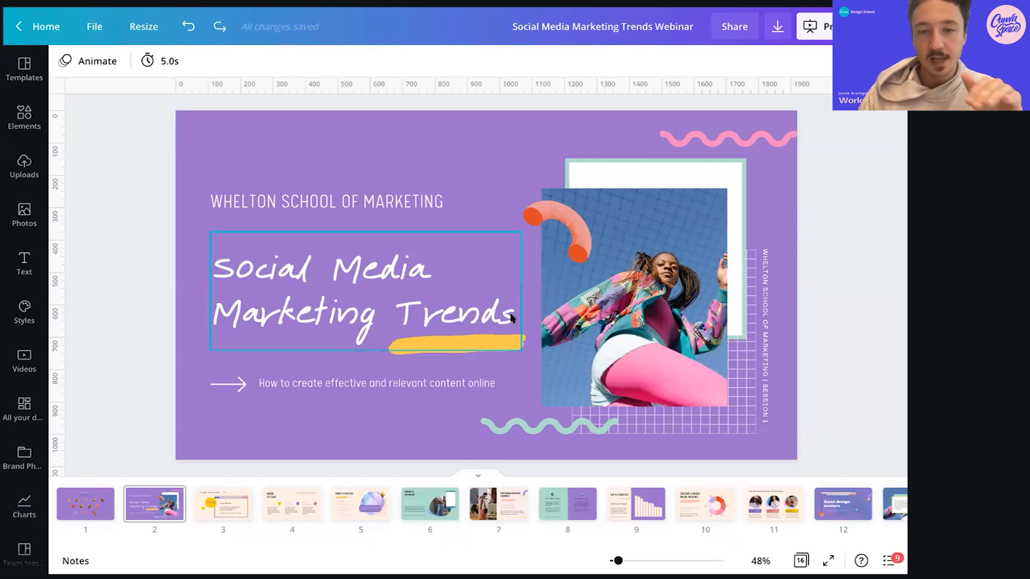
Delete the yellow brush stroke, both wavy lines and the teal-bordered white frame from page 2 of the marketing trends presentation
{"action": "left_click", "coordinate": [512, 350]}
{"action": "key", "text": "Delete"}
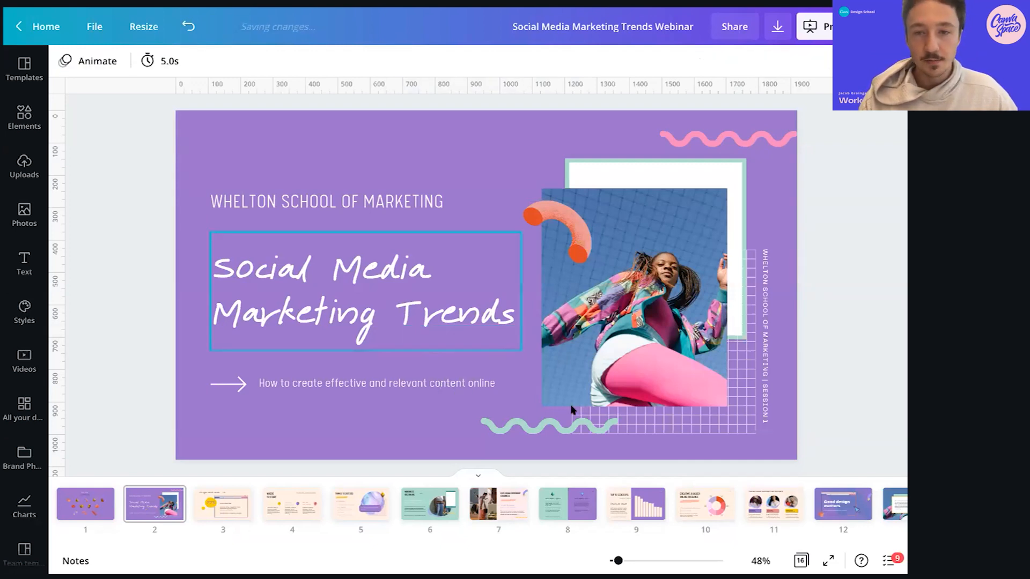
{"action": "left_click", "coordinate": [547, 426]}
{"action": "key", "text": "Delete"}
{"action": "left_click", "coordinate": [711, 149]}
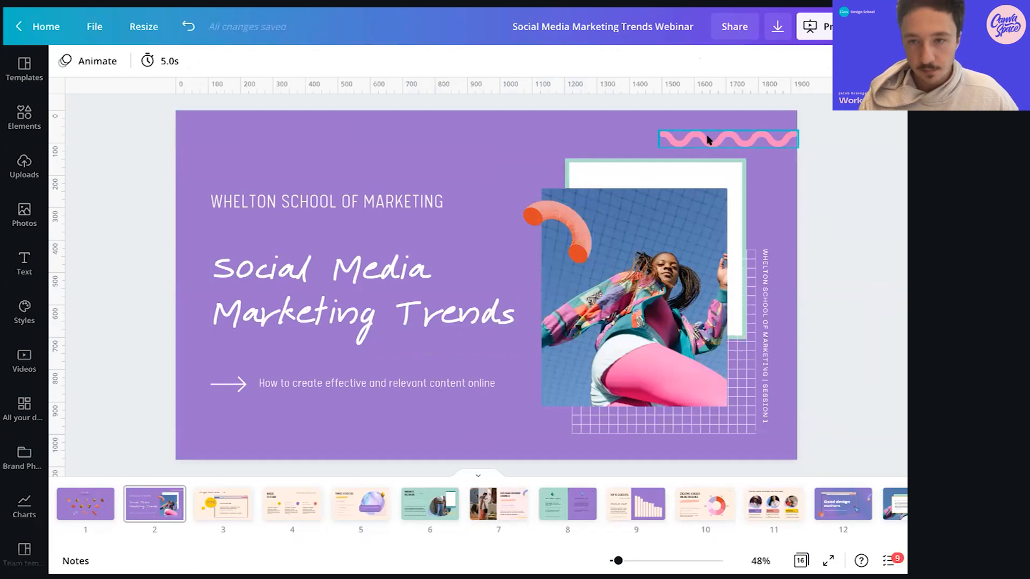
{"action": "key", "text": "Delete"}
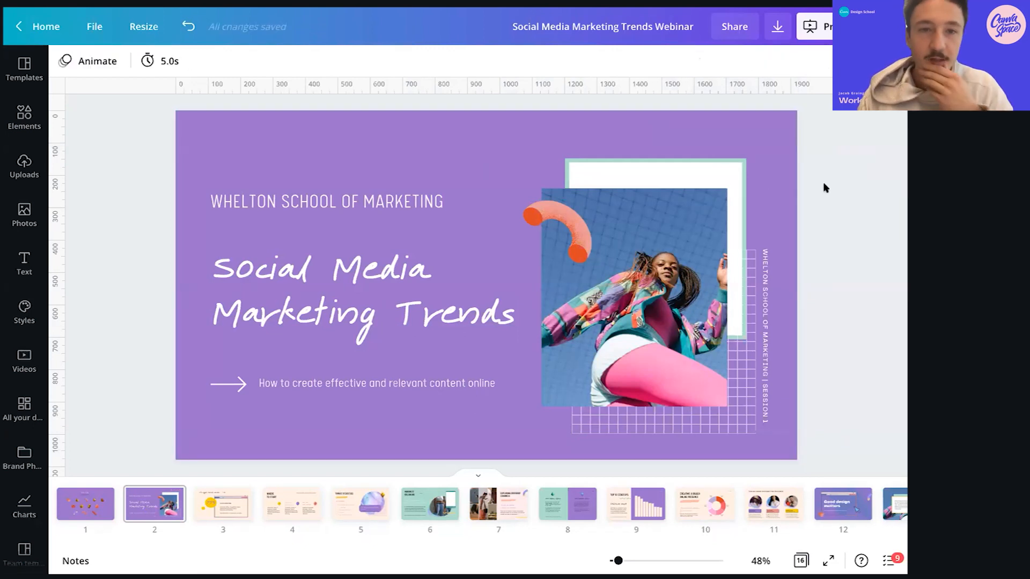
{"action": "left_click", "coordinate": [650, 171]}
{"action": "key", "text": "Delete"}
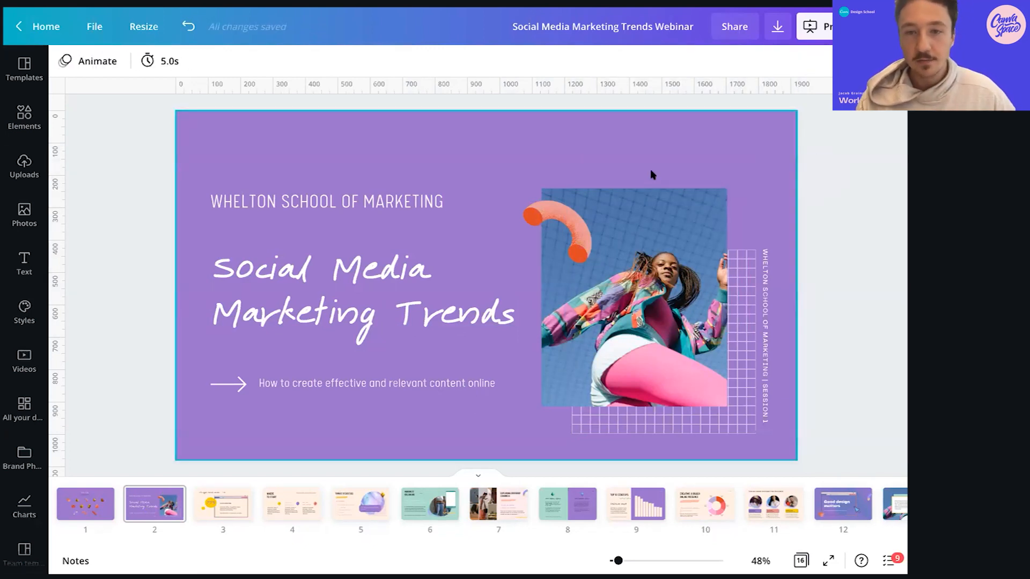
Show the guides and move the WHELTON SCHOOL OF MARKETING text up towards the top guide
{"action": "left_click", "coordinate": [93, 27]}
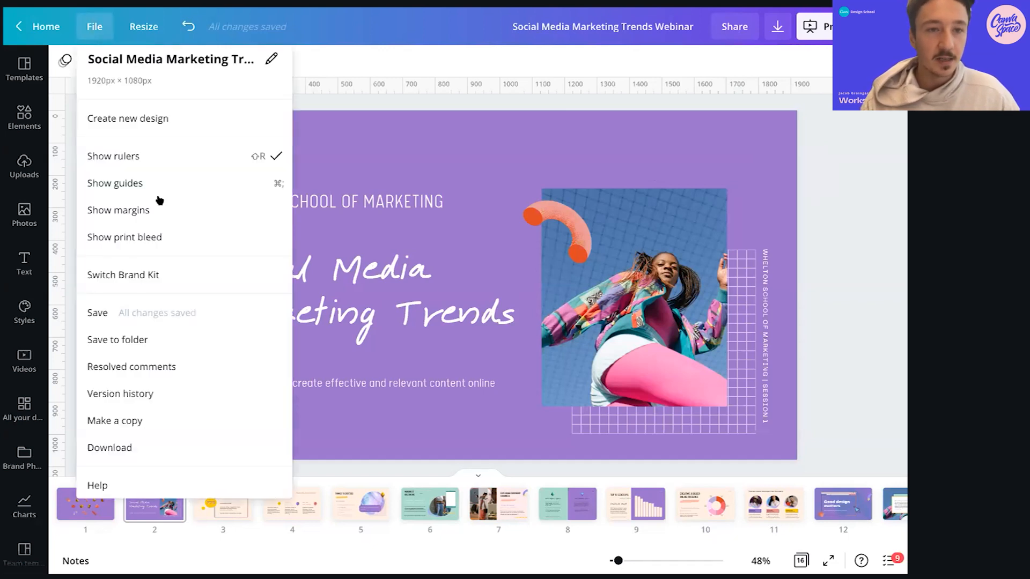
{"action": "left_click", "coordinate": [143, 188]}
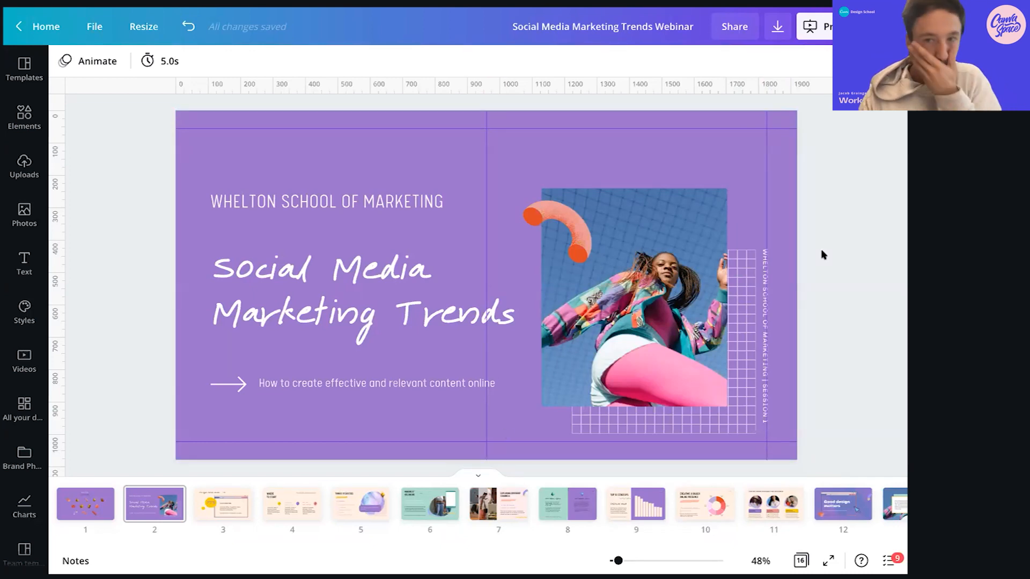
{"action": "left_click_drag", "start_coordinate": [372, 189], "coordinate": [372, 151]}
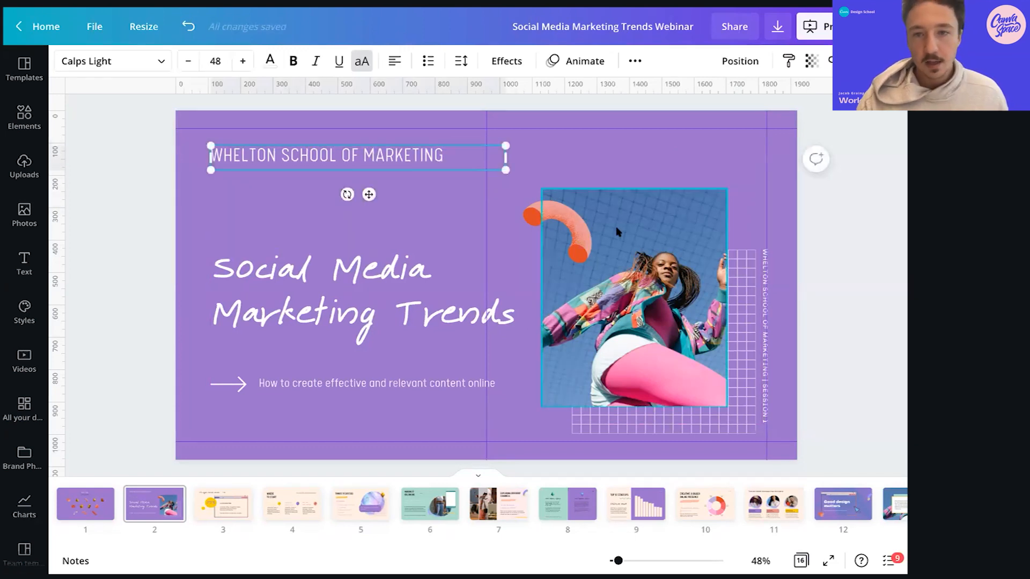
Move the orange arc off the photo to just below the school name, and shift the photo slightly up
{"action": "left_click", "coordinate": [562, 191]}
{"action": "left_click_drag", "start_coordinate": [557, 215], "coordinate": [444, 170]}
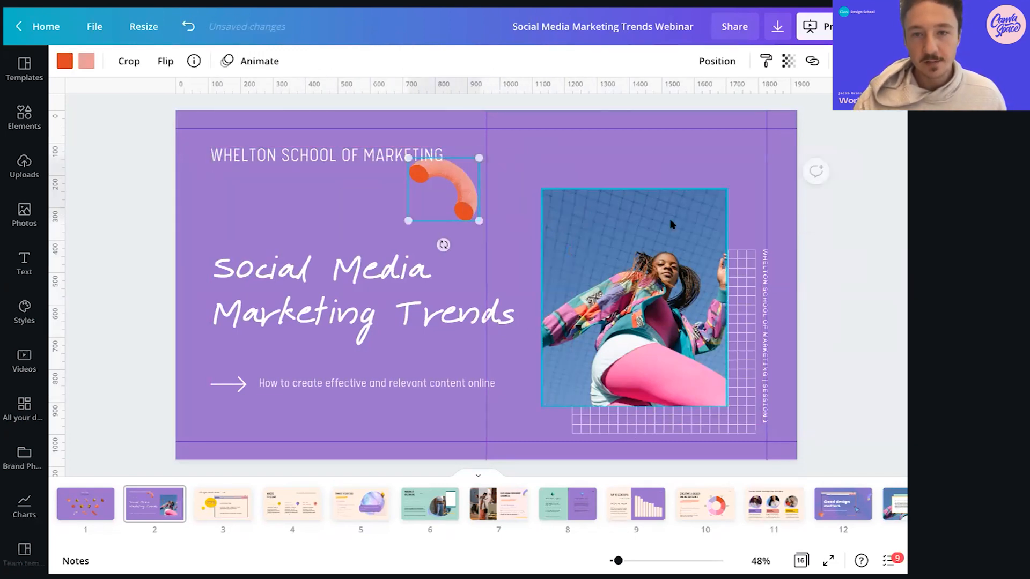
{"action": "left_click", "coordinate": [641, 225]}
{"action": "left_click_drag", "start_coordinate": [641, 225], "coordinate": [644, 207]}
Move the white grid behind the photo to the top and centre guides and enlarge it down to the bottom guide
{"action": "left_click", "coordinate": [753, 307]}
{"action": "left_click_drag", "start_coordinate": [753, 307], "coordinate": [669, 186]}
{"action": "left_click_drag", "start_coordinate": [671, 315], "coordinate": [799, 443]}
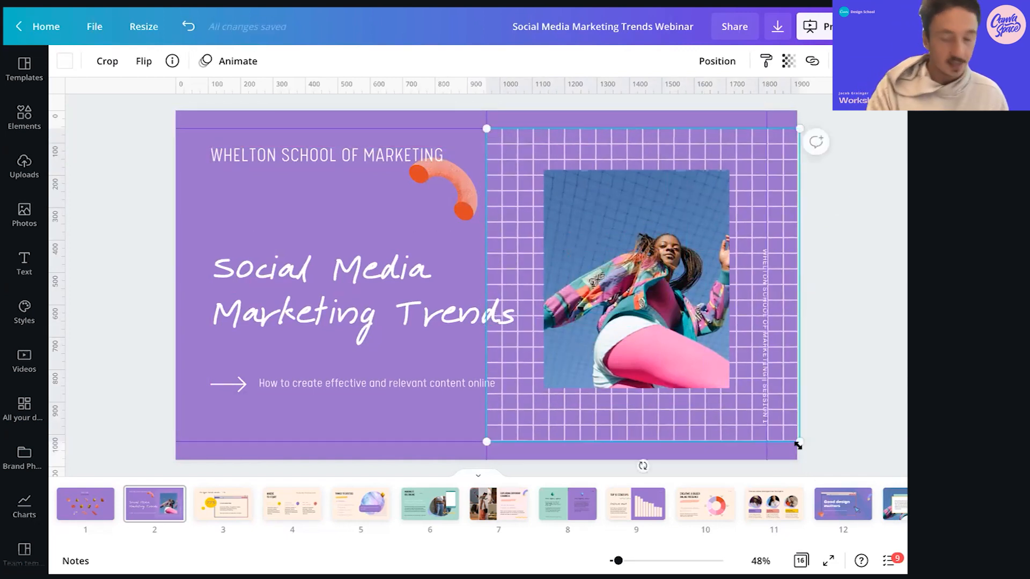
Crop the grid so it ends at the right guide, and fine-tune the grid pattern within the crop
{"action": "double_click", "coordinate": [785, 130]}
{"action": "left_click_drag", "start_coordinate": [785, 129], "coordinate": [766, 127]}
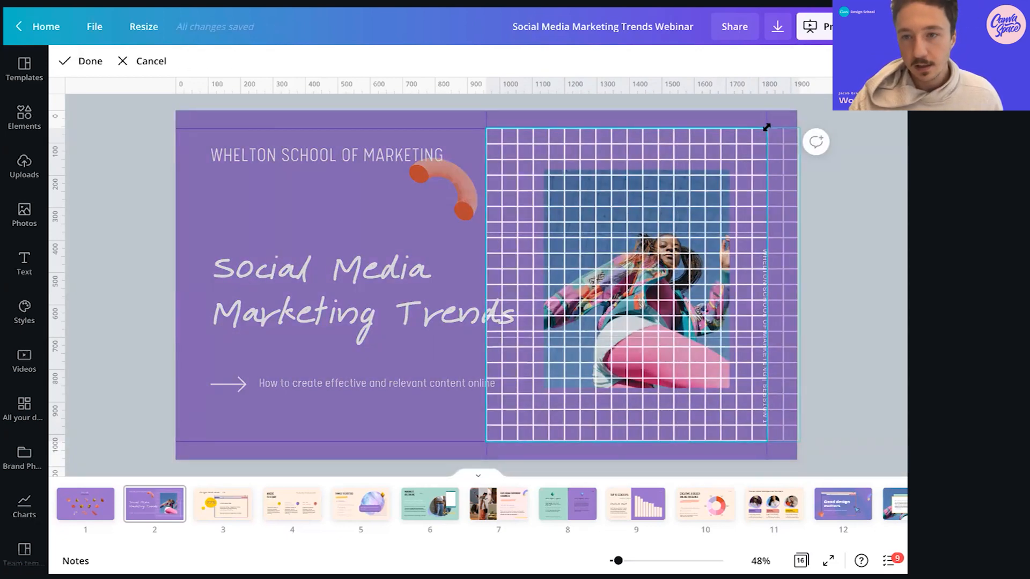
{"action": "left_click_drag", "start_coordinate": [729, 172], "coordinate": [727, 169]}
{"action": "left_click", "coordinate": [895, 177]}
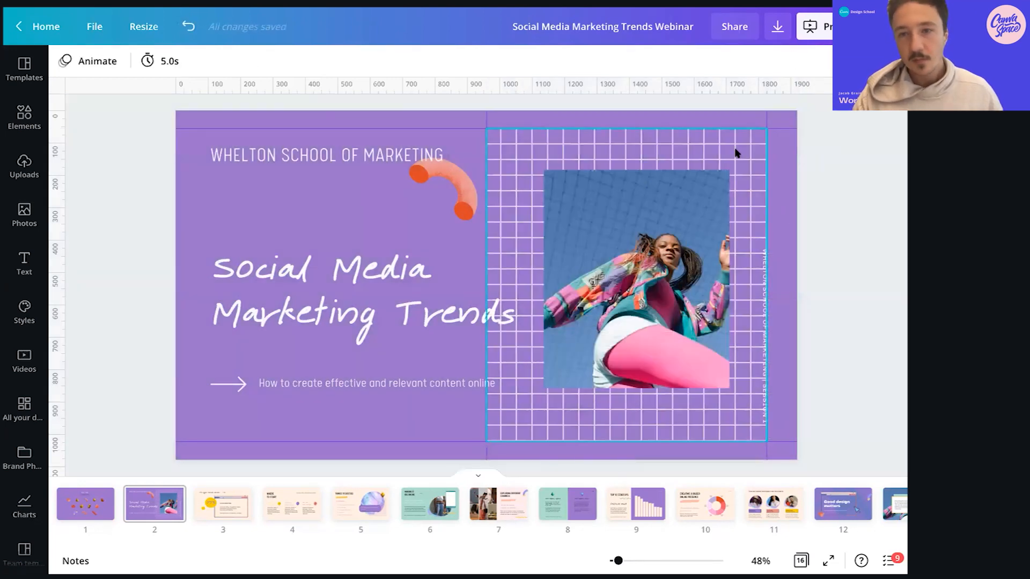
{"action": "double_click", "coordinate": [717, 154]}
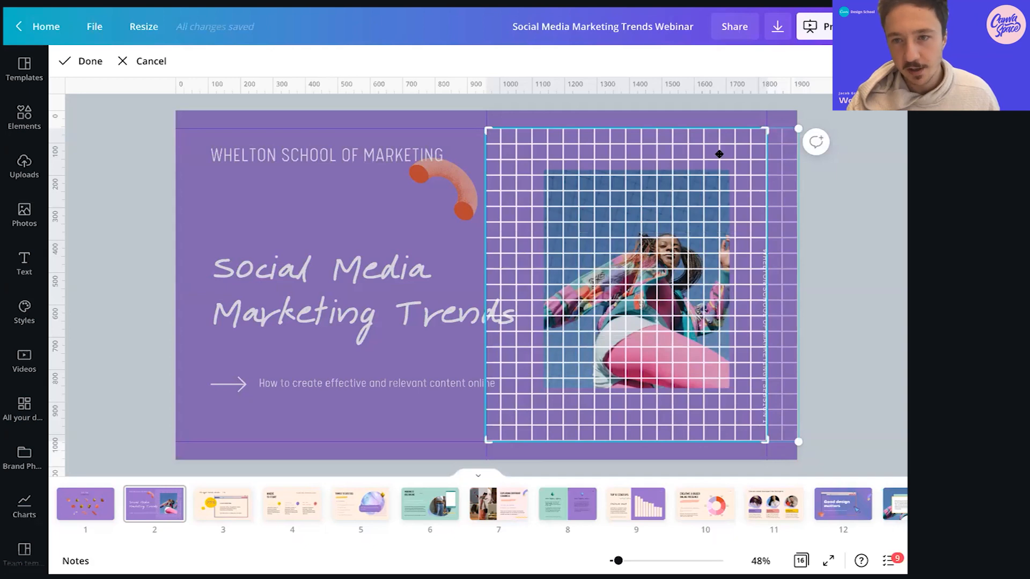
{"action": "key", "text": "Escape"}
{"action": "double_click", "coordinate": [668, 149]}
{"action": "left_click_drag", "start_coordinate": [661, 149], "coordinate": [666, 148]}
{"action": "key", "text": "Escape"}
Align the photo with the grid's upper-left squares and enlarge it to leave a one-square grid border all around
{"action": "left_click_drag", "start_coordinate": [646, 274], "coordinate": [608, 249]}
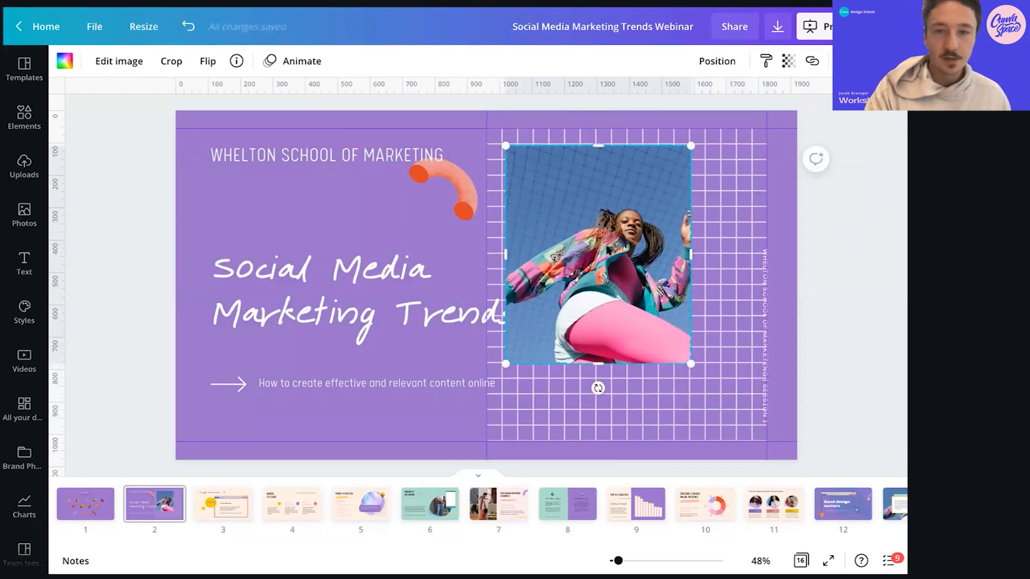
{"action": "key", "text": "shift+Left"}
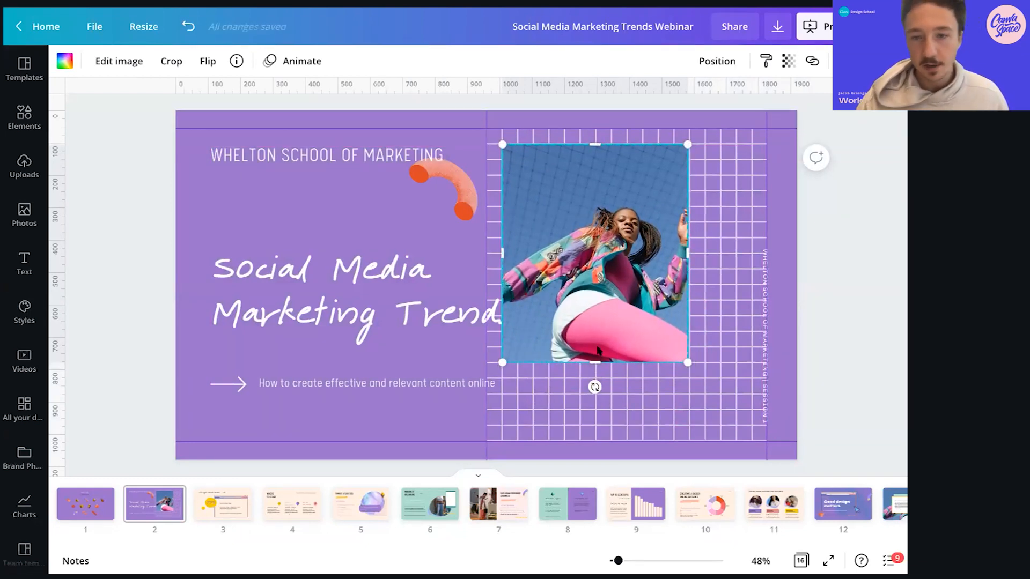
{"action": "left_click_drag", "start_coordinate": [588, 411], "coordinate": [590, 440]}
{"action": "left_click_drag", "start_coordinate": [690, 290], "coordinate": [692, 264]}
{"action": "double_click", "coordinate": [692, 296]}
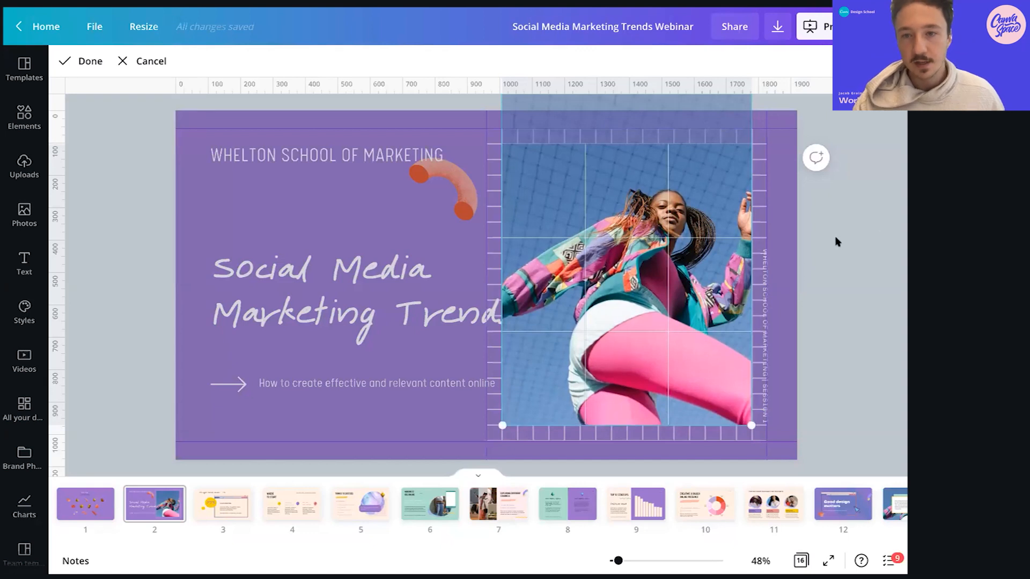
{"action": "left_click", "coordinate": [840, 239]}
Move the vertical session text into the purple margin beside the grid and stretch its text box along the slide's height
{"action": "left_click_drag", "start_coordinate": [825, 307], "coordinate": [758, 305]}
{"action": "left_click", "coordinate": [765, 405]}
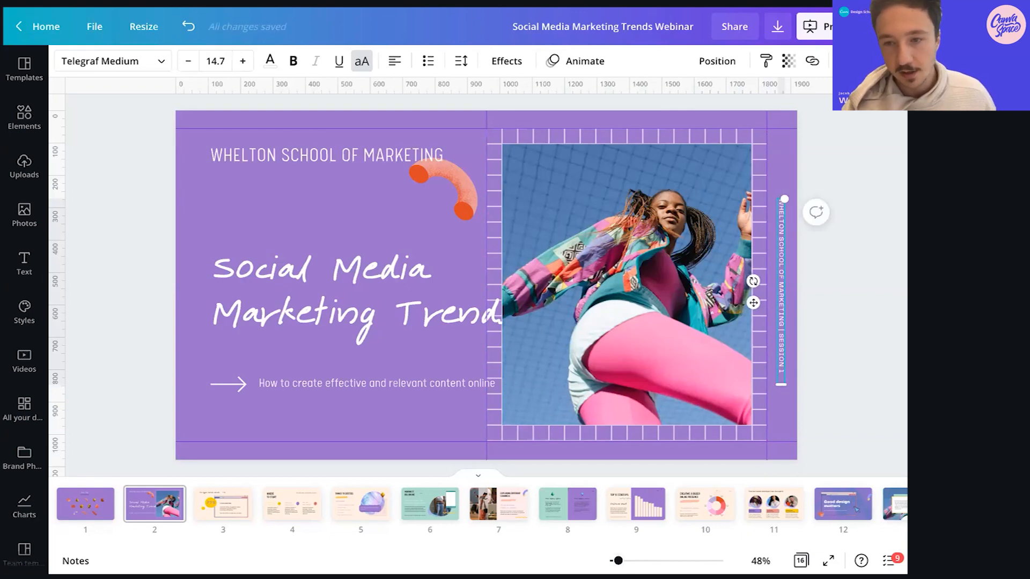
{"action": "scroll", "coordinate": [616, 292], "scroll_direction": "up", "scroll_amount": 3}
{"action": "scroll", "coordinate": [850, 336], "scroll_direction": "down", "scroll_amount": 2}
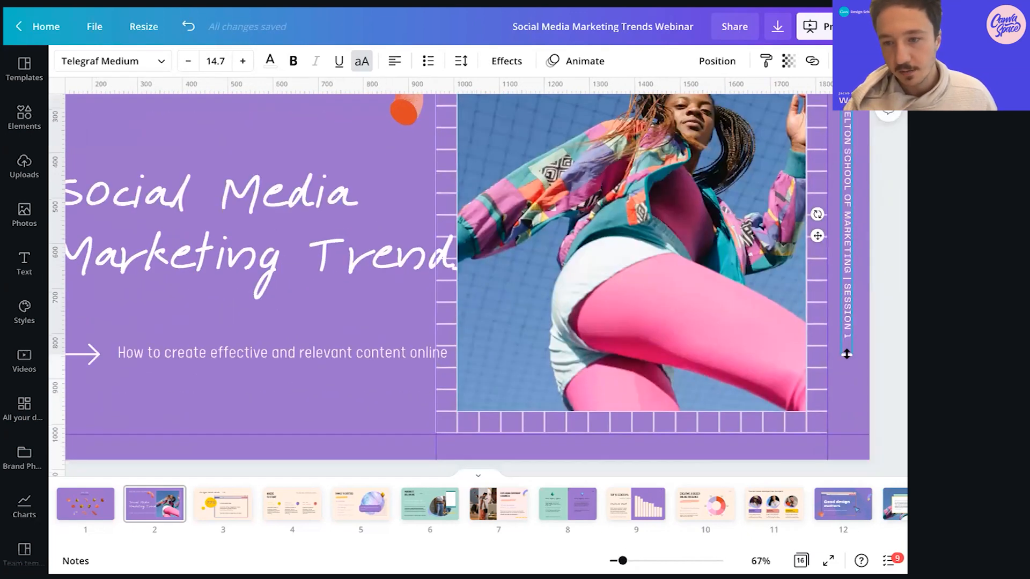
{"action": "key", "text": "ctrl+z"}
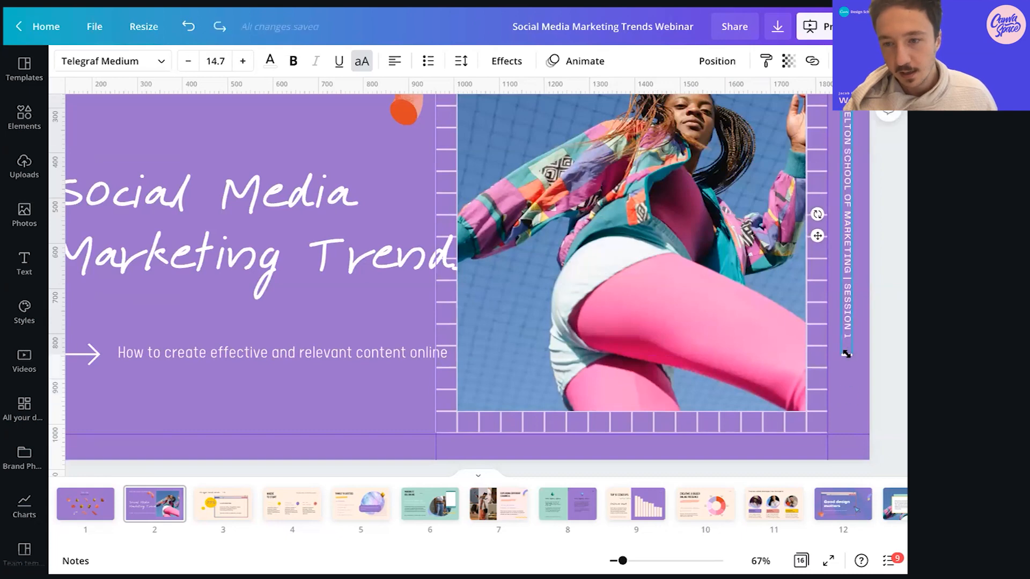
{"action": "left_click_drag", "start_coordinate": [846, 355], "coordinate": [846, 460]}
{"action": "scroll", "coordinate": [857, 287], "scroll_direction": "up", "scroll_amount": 4}
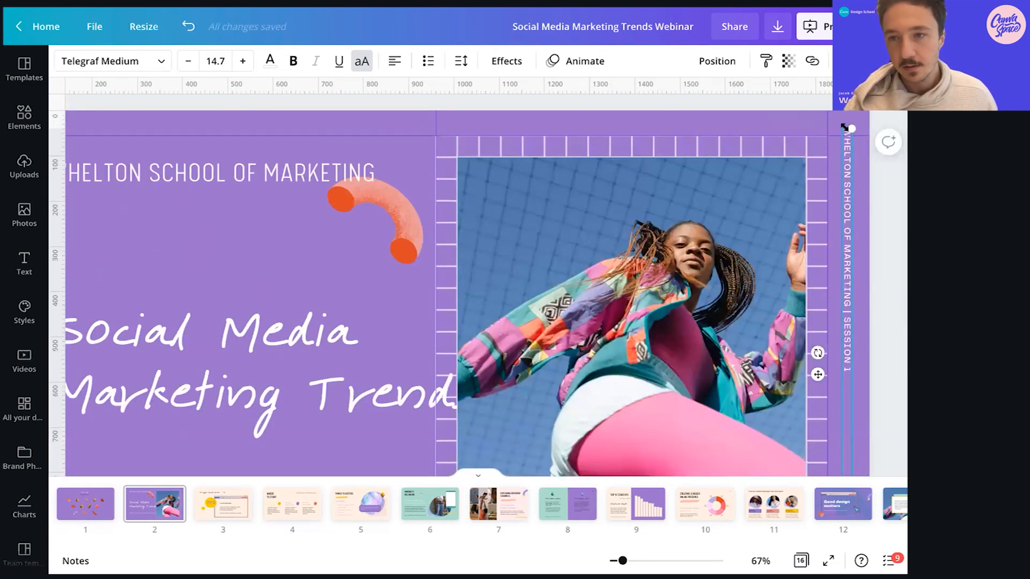
{"action": "left_click_drag", "start_coordinate": [846, 129], "coordinate": [847, 112]}
{"action": "left_click", "coordinate": [871, 272]}
Enlarge the orange arc and place it in front of the photo's upper-left corner, overlapping the grid
{"action": "left_click_drag", "start_coordinate": [622, 561], "coordinate": [616, 561]}
{"action": "left_click", "coordinate": [455, 206]}
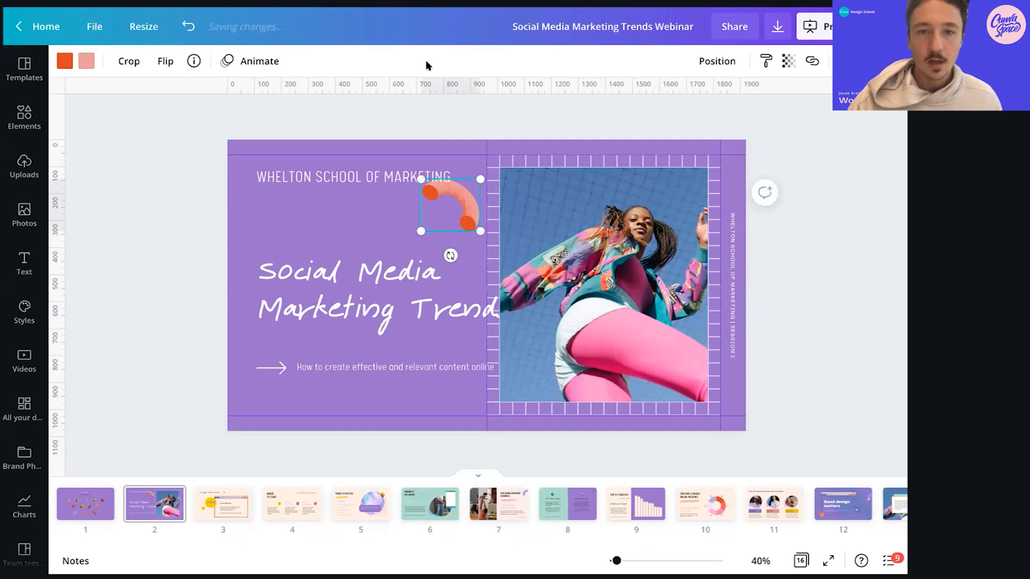
{"action": "left_click", "coordinate": [719, 61]}
{"action": "left_click", "coordinate": [555, 101]}
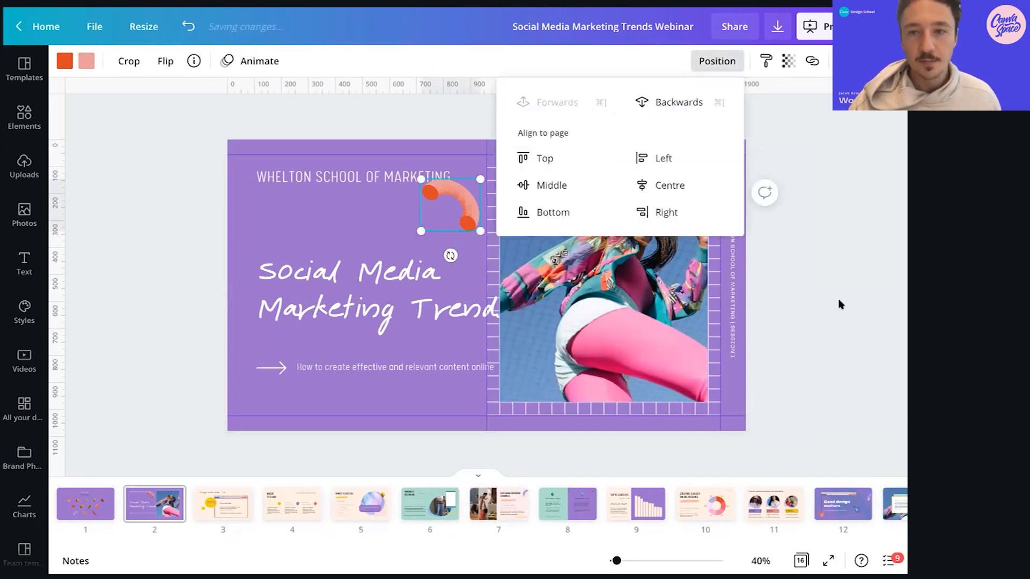
{"action": "left_click", "coordinate": [837, 303]}
{"action": "left_click_drag", "start_coordinate": [479, 227], "coordinate": [531, 228]}
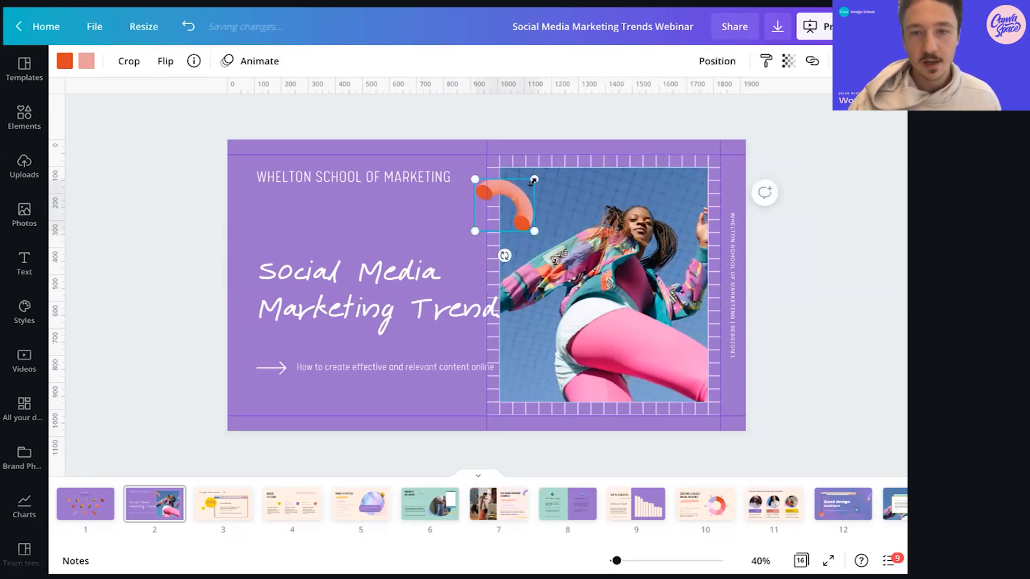
{"action": "left_click_drag", "start_coordinate": [536, 173], "coordinate": [574, 179]}
{"action": "left_click_drag", "start_coordinate": [545, 224], "coordinate": [528, 216]}
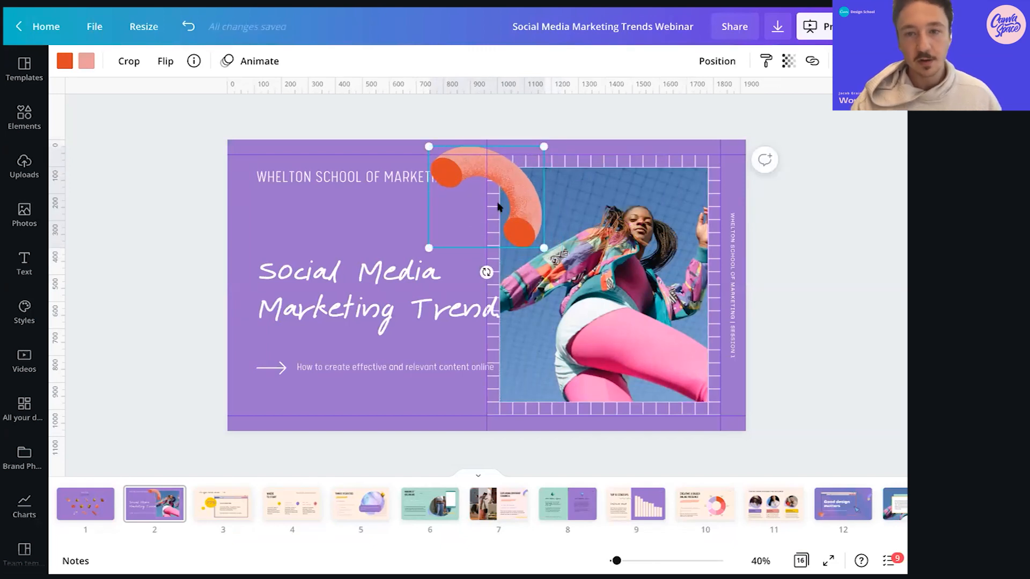
Set the WHELTON SCHOOL OF MARKETING text to font size 36
{"action": "left_click", "coordinate": [408, 274]}
{"action": "left_click", "coordinate": [325, 178]}
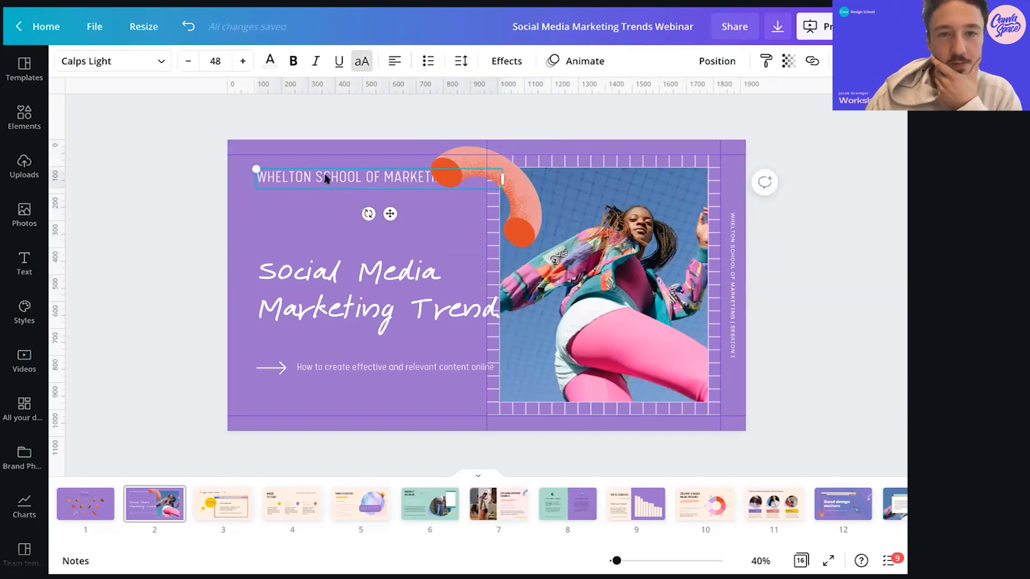
{"action": "left_click", "coordinate": [215, 60]}
{"action": "type", "text": "36"}
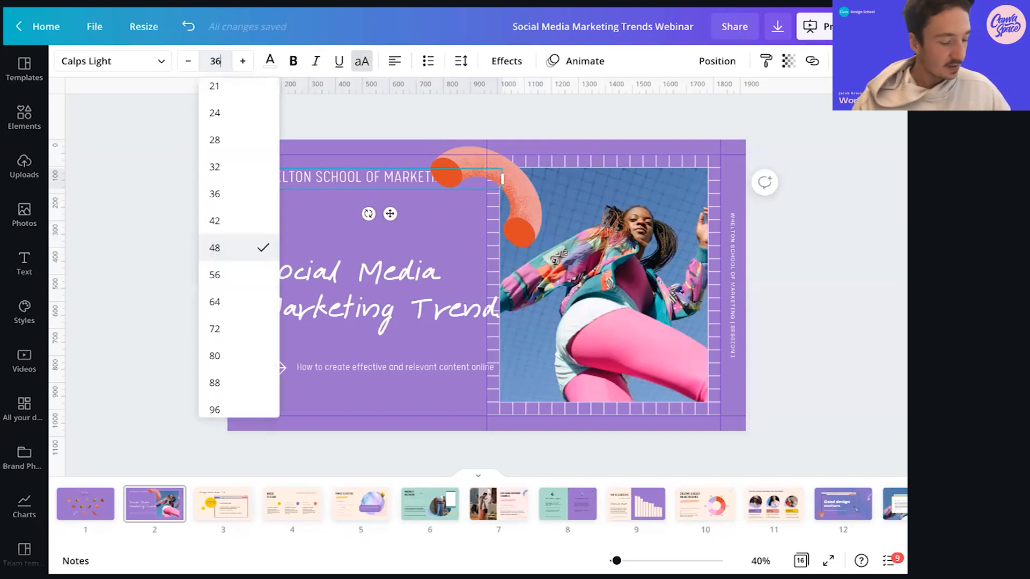
{"action": "key", "text": "Return"}
Shrink the handwritten title to font size 119 and move the WHELTON SCHOOL OF MARKETING text up to the photo's top edge
{"action": "left_click", "coordinate": [379, 322]}
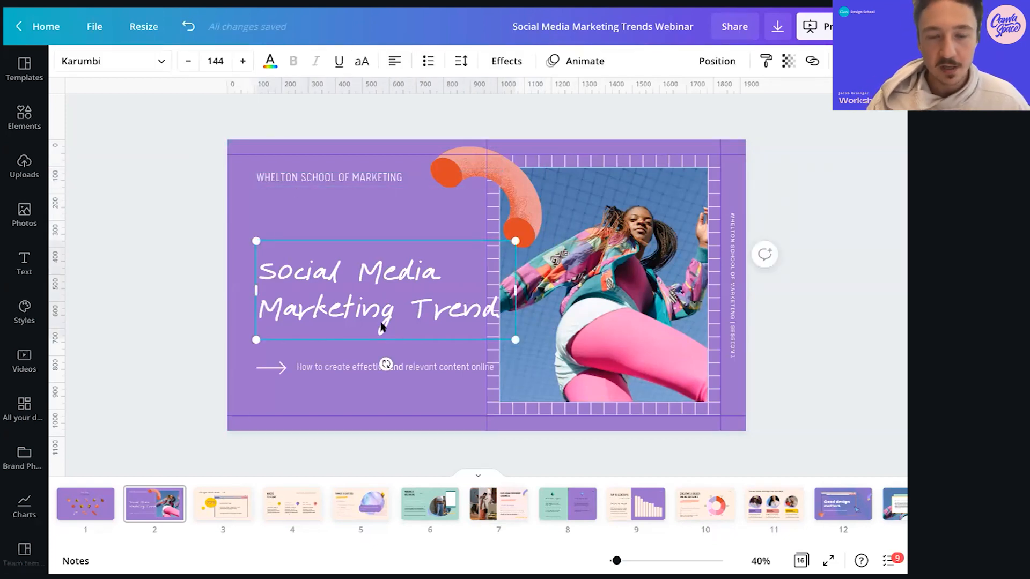
{"action": "left_click_drag", "start_coordinate": [514, 339], "coordinate": [468, 326]}
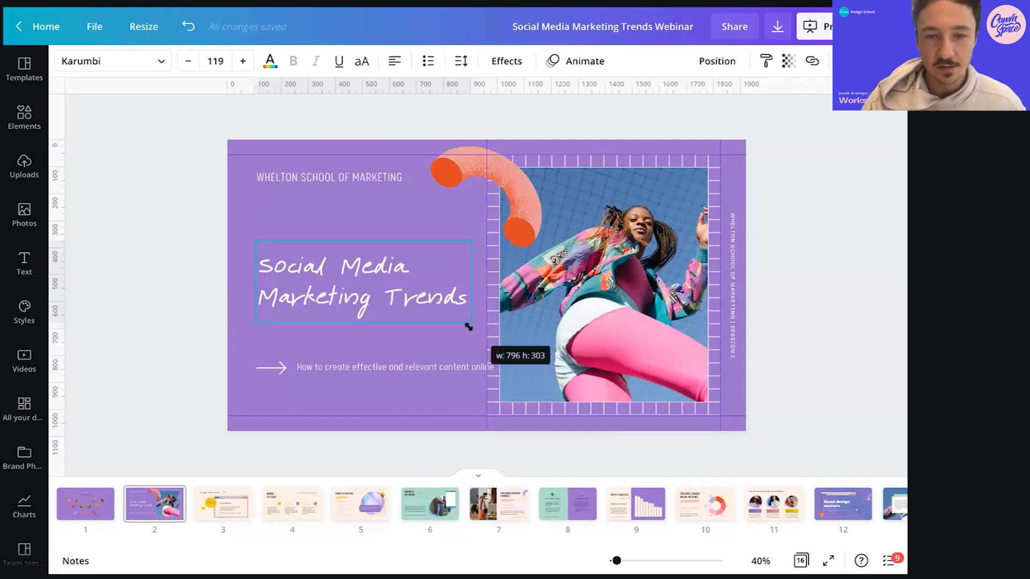
{"action": "left_click", "coordinate": [299, 179]}
{"action": "left_click_drag", "start_coordinate": [299, 187], "coordinate": [301, 178]}
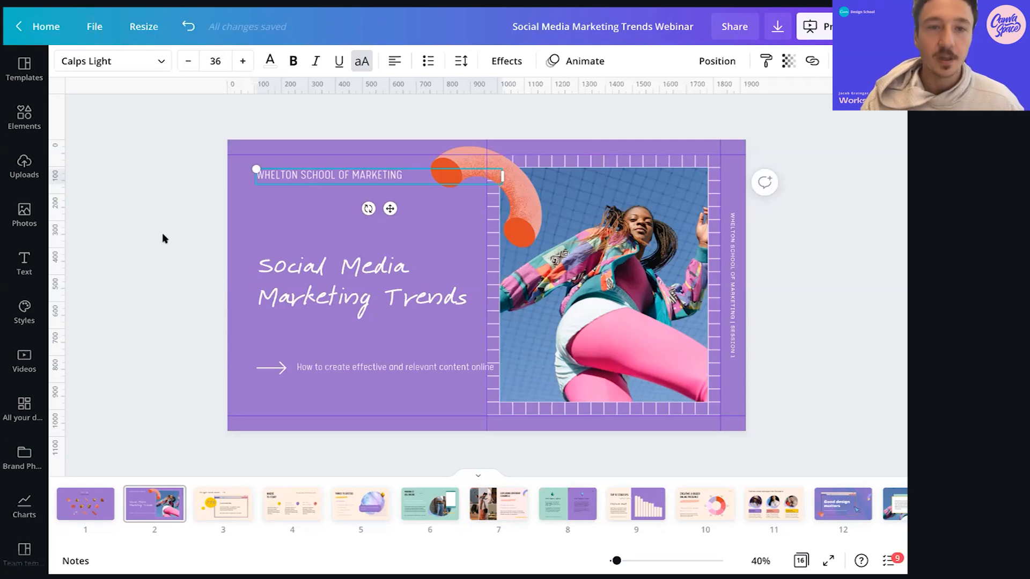
Set the Social Media Marketing Trends title to font size 140 and change its font to Calps
{"action": "left_click", "coordinate": [307, 301]}
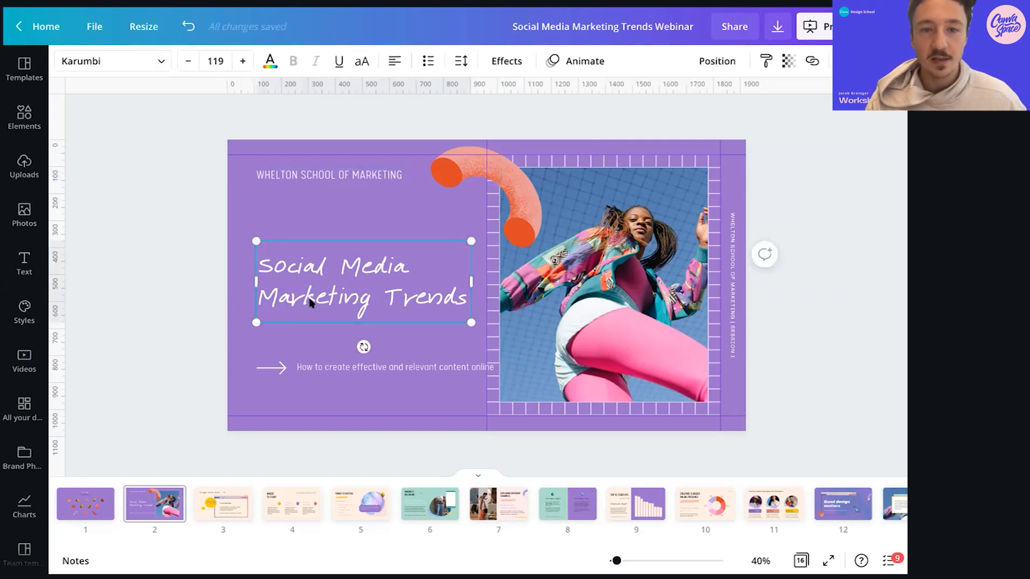
{"action": "left_click", "coordinate": [215, 61]}
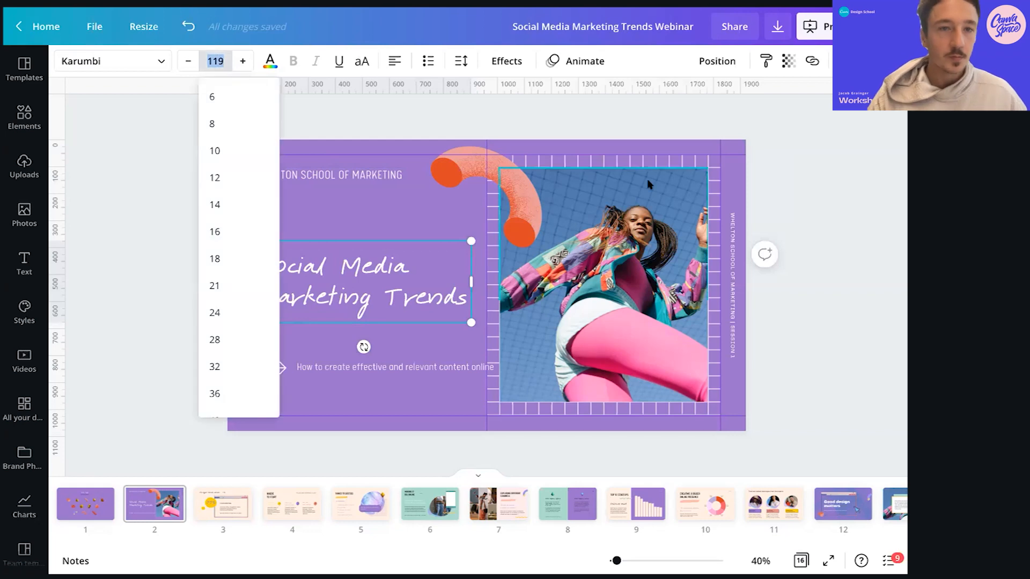
{"action": "type", "text": "4"}
{"action": "type", "text": "40"}
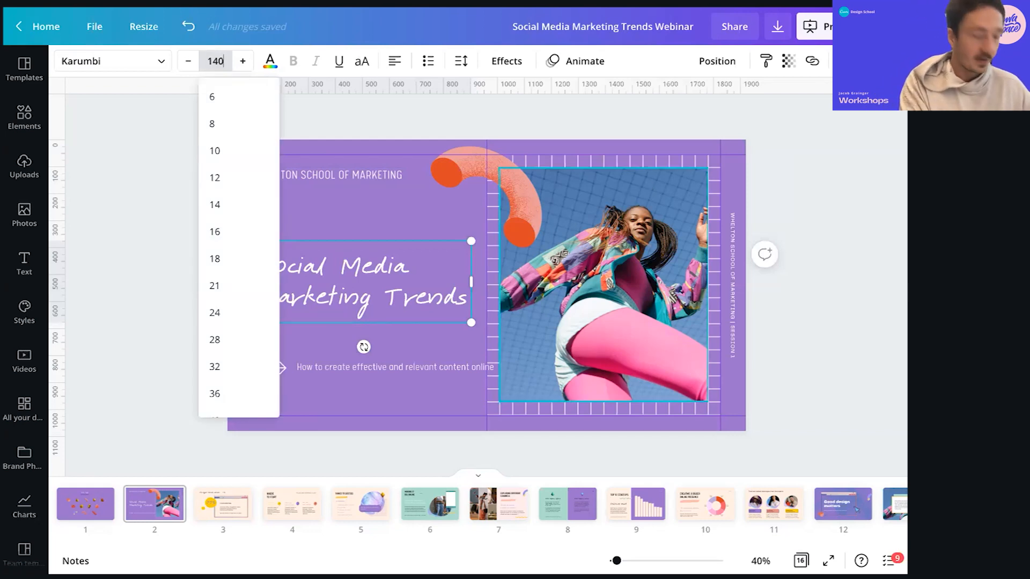
{"action": "key", "text": "Return"}
{"action": "left_click", "coordinate": [124, 63]}
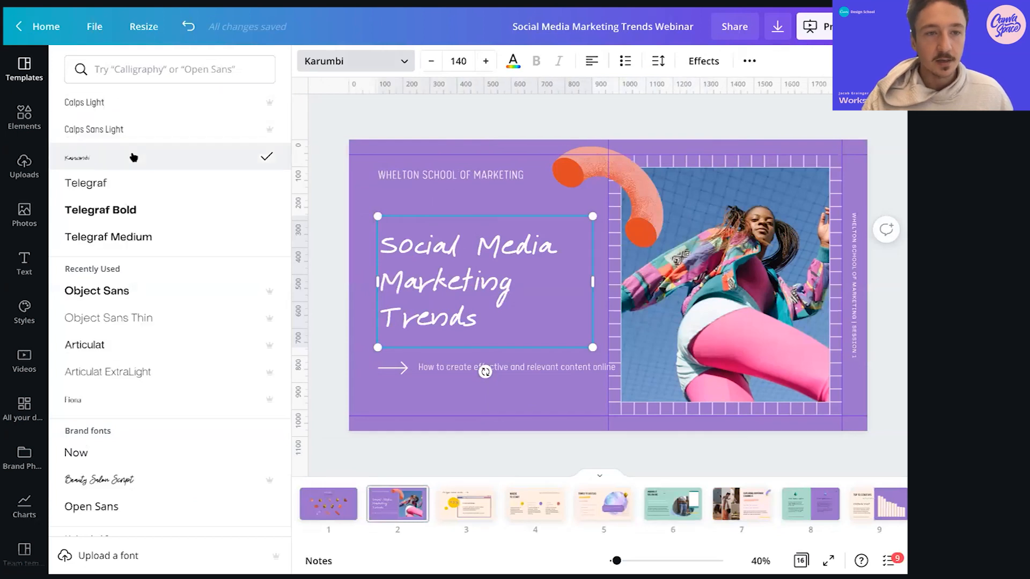
{"action": "left_click", "coordinate": [144, 71]}
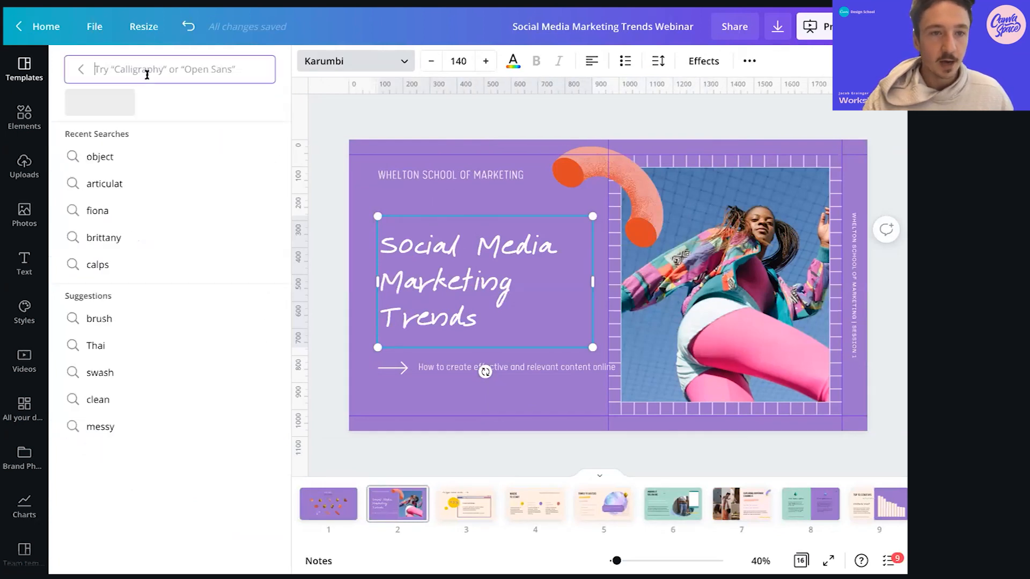
{"action": "type", "text": "calps"}
{"action": "left_click", "coordinate": [107, 131]}
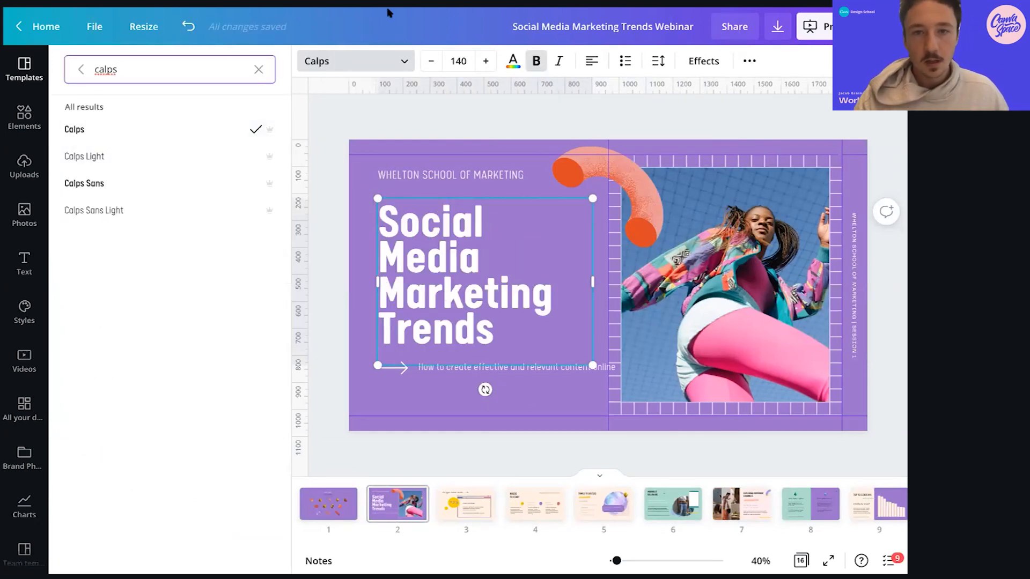
Set the title's font size to 144 and widen its text box to the vertical guide at the grid's edge
{"action": "left_click", "coordinate": [459, 61]}
{"action": "type", "text": "144"}
{"action": "key", "text": "Return"}
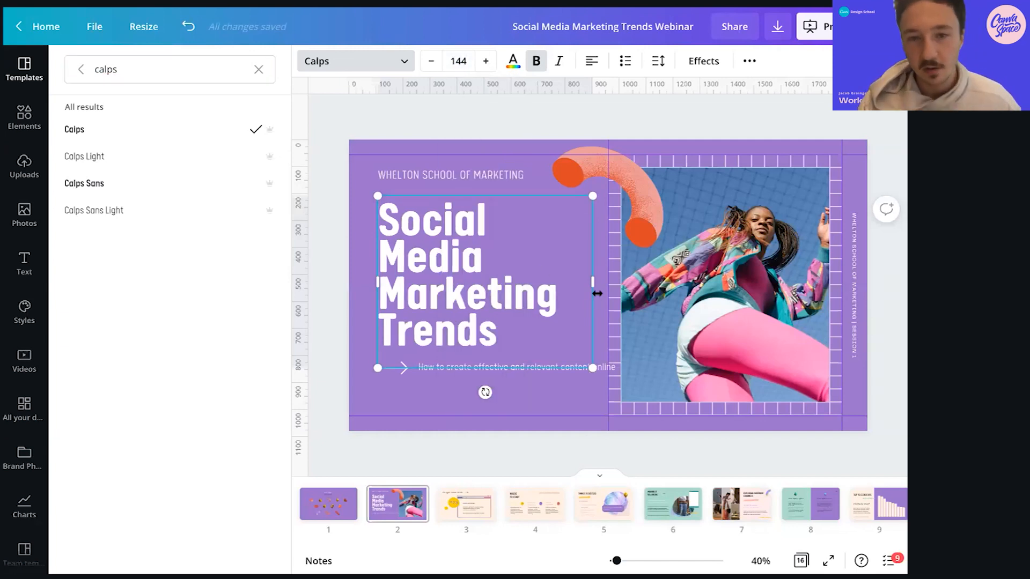
{"action": "mouse_move", "coordinate": [597, 294]}
{"action": "left_mouse_down"}
{"action": "mouse_move", "coordinate": [620, 289]}
{"action": "mouse_move", "coordinate": [608, 289]}
{"action": "left_mouse_up"}
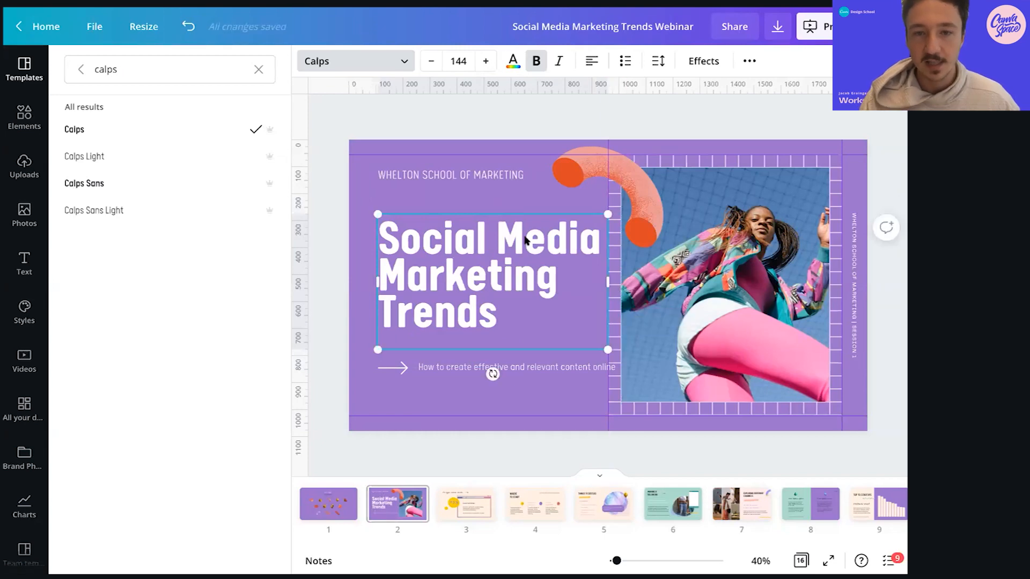
{"action": "key", "text": "Escape"}
{"action": "left_click", "coordinate": [147, 244]}
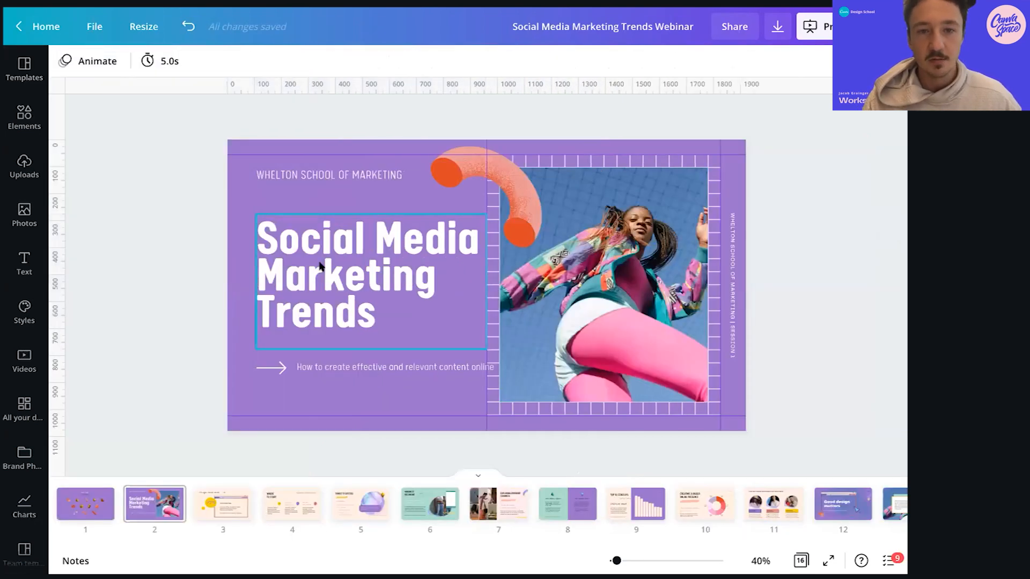
Move the title down slightly to centre it vertically on the slide
{"action": "left_click", "coordinate": [265, 239]}
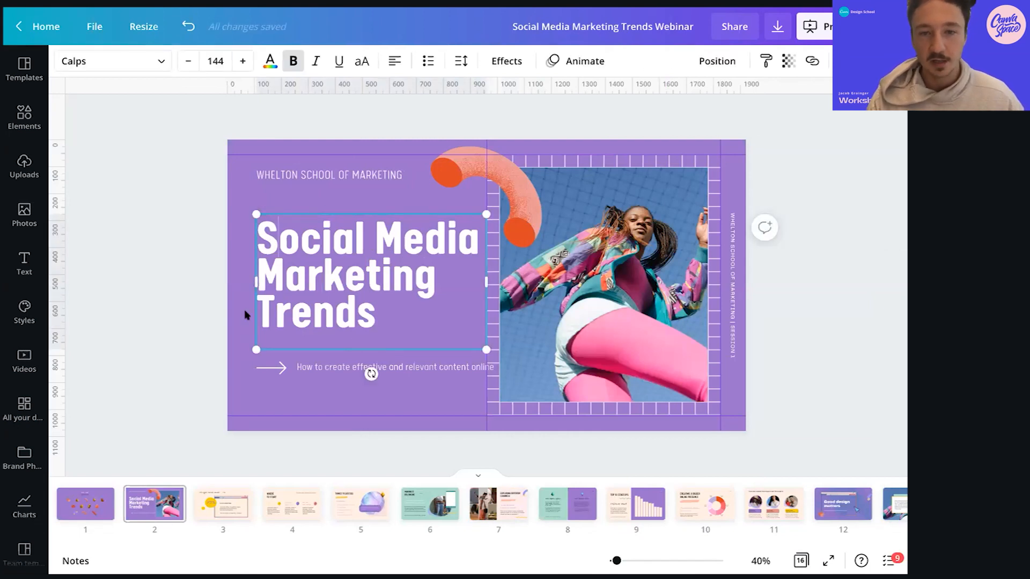
{"action": "left_click_drag", "start_coordinate": [337, 296], "coordinate": [340, 298]}
{"action": "left_click", "coordinate": [175, 263]}
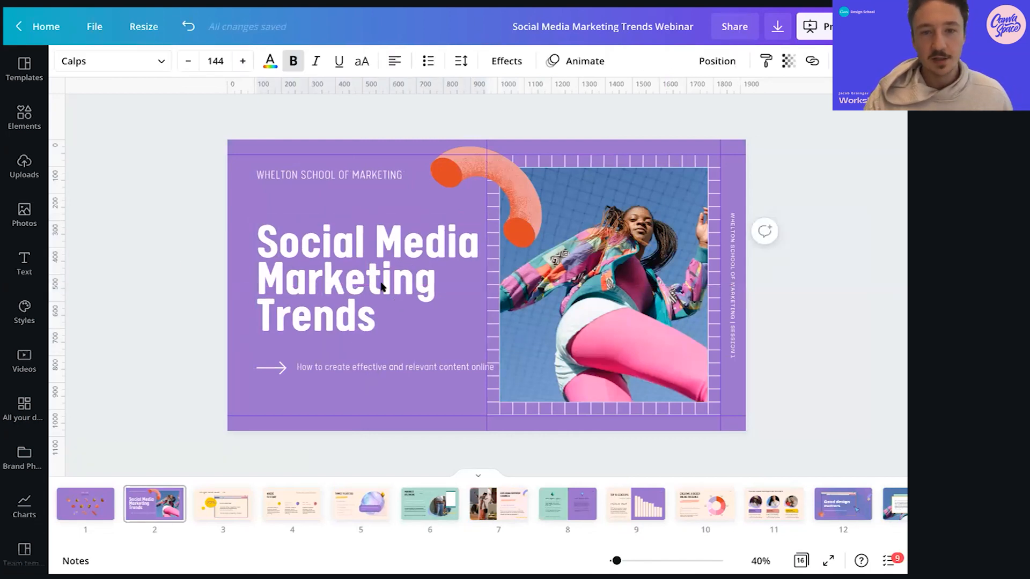
{"action": "left_click", "coordinate": [364, 292]}
{"action": "left_click_drag", "start_coordinate": [364, 293], "coordinate": [365, 291]}
Delete the arrow and move the subtitle down, aligning it with the title's left edge and the photo's bottom edge
{"action": "left_click", "coordinate": [277, 368]}
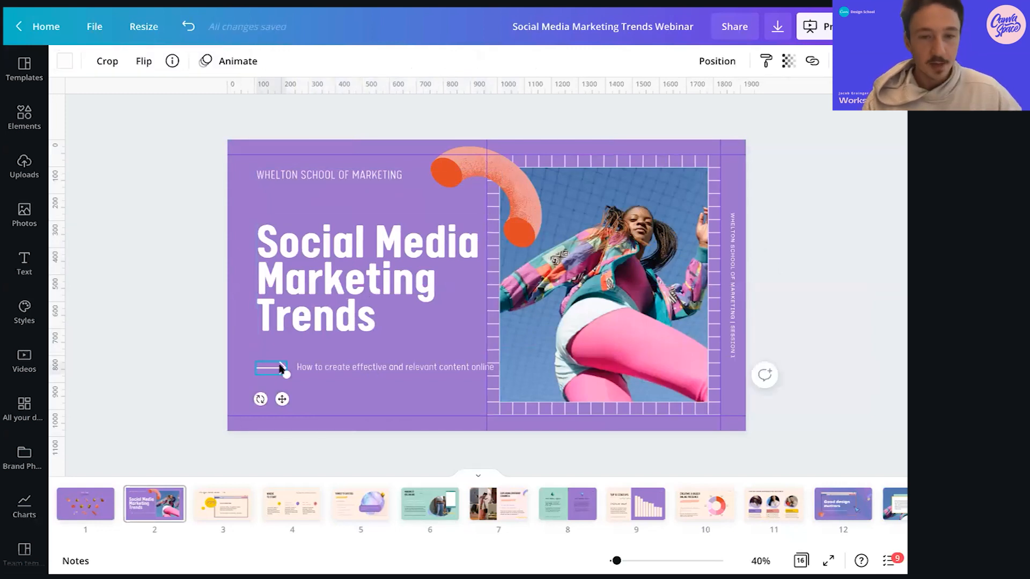
{"action": "key", "text": "Delete"}
{"action": "left_click", "coordinate": [387, 369]}
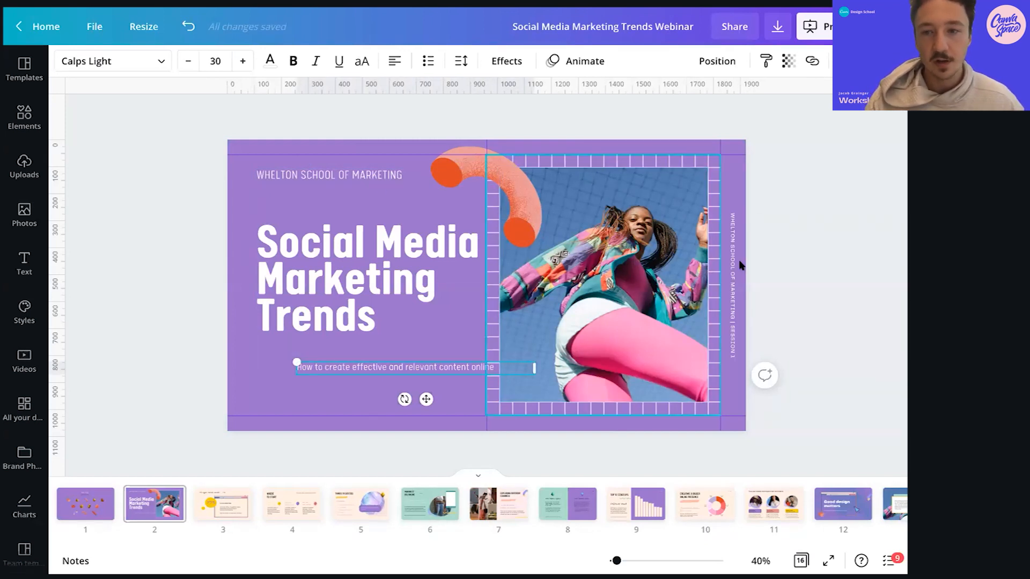
{"action": "left_click", "coordinate": [756, 269]}
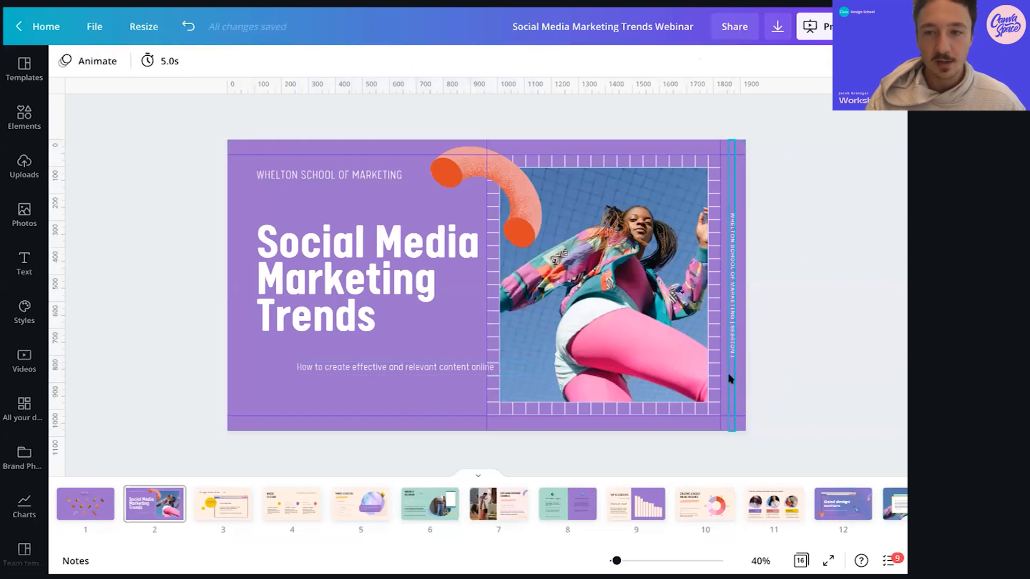
{"action": "left_click_drag", "start_coordinate": [267, 400], "coordinate": [257, 415]}
Set the font size of the subtitle about creating effective content to 36
{"action": "left_click", "coordinate": [217, 61]}
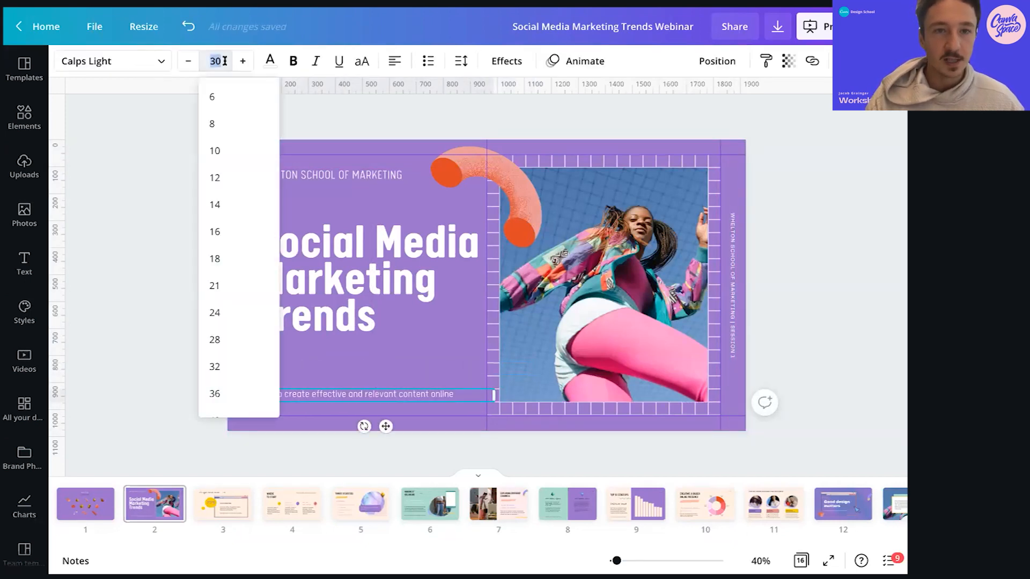
{"action": "type", "text": "36"}
{"action": "key", "text": "Return"}
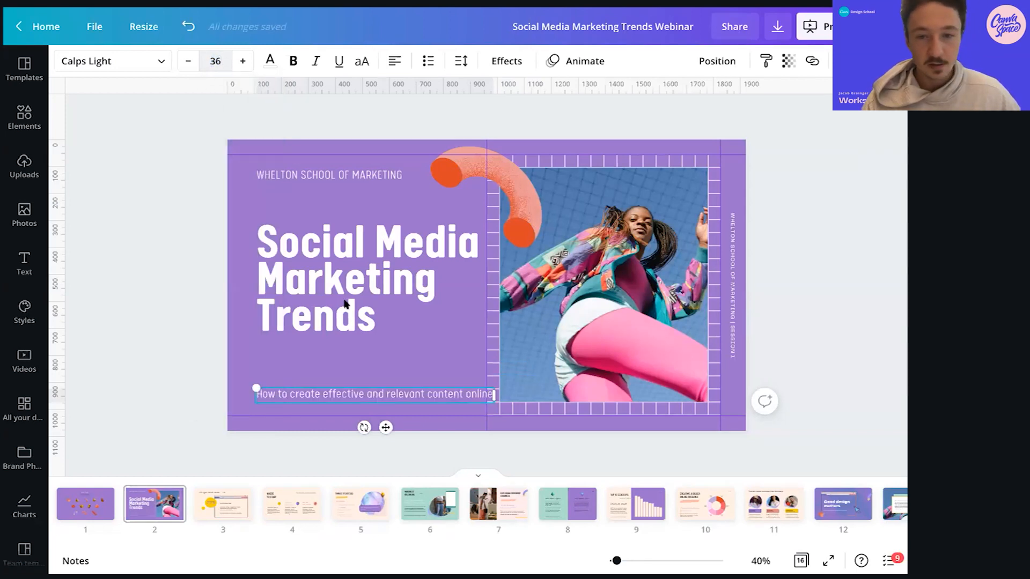
Reduce the font size of the school name and the subtitle together by a few points
{"action": "left_click", "coordinate": [282, 178], "text": "shift"}
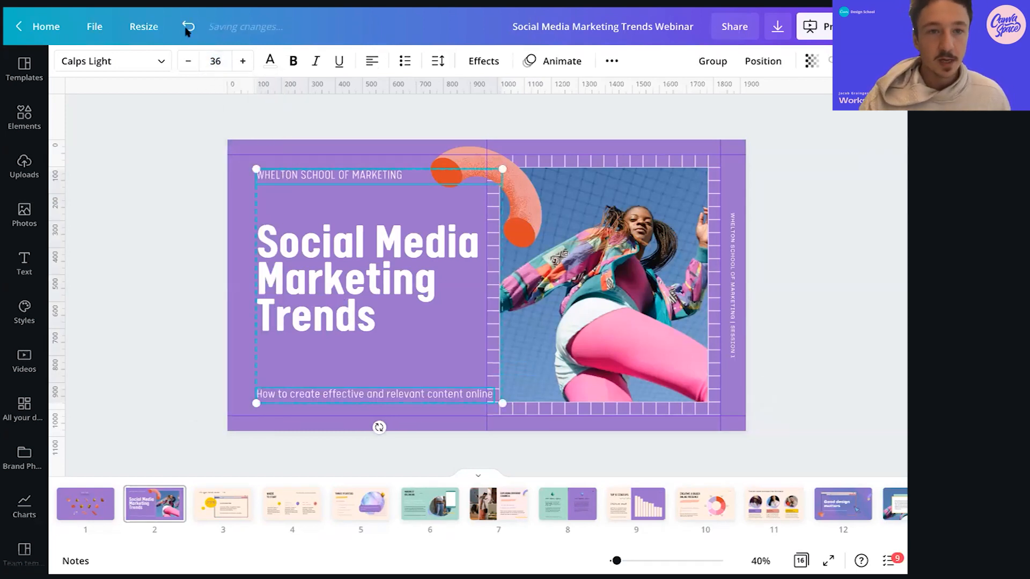
{"action": "left_click", "coordinate": [187, 61]}
{"action": "left_click", "coordinate": [188, 60]}
{"action": "left_click", "coordinate": [187, 61]}
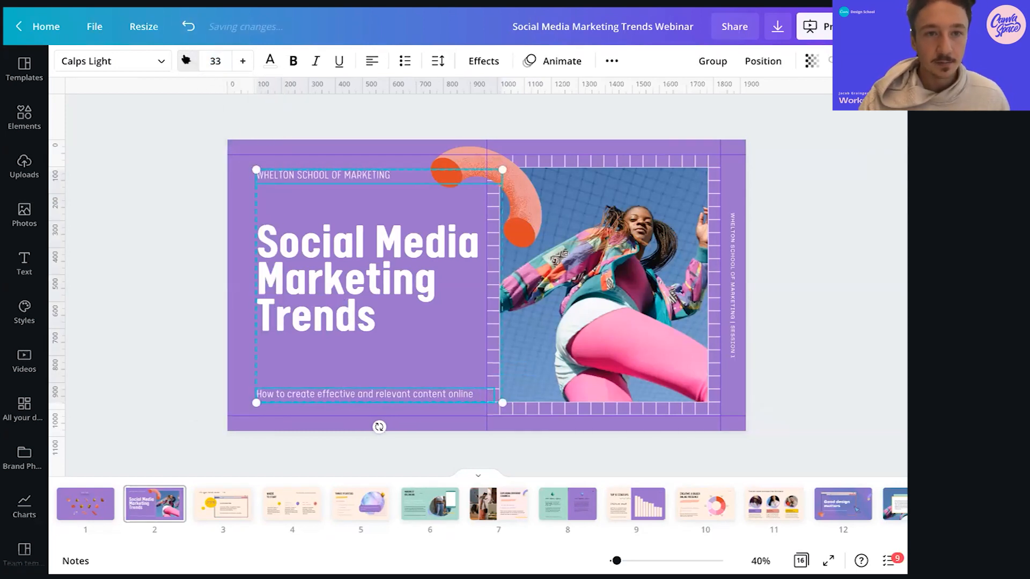
{"action": "left_click", "coordinate": [176, 200]}
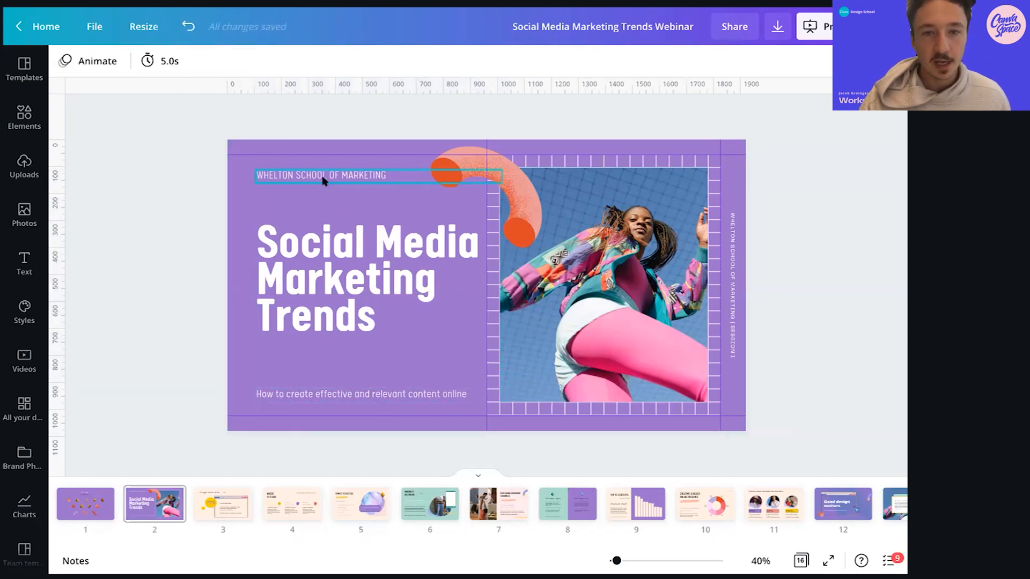
Hide the guides to show the cover page without guide lines
{"action": "left_click", "coordinate": [103, 28]}
{"action": "left_click", "coordinate": [126, 184]}
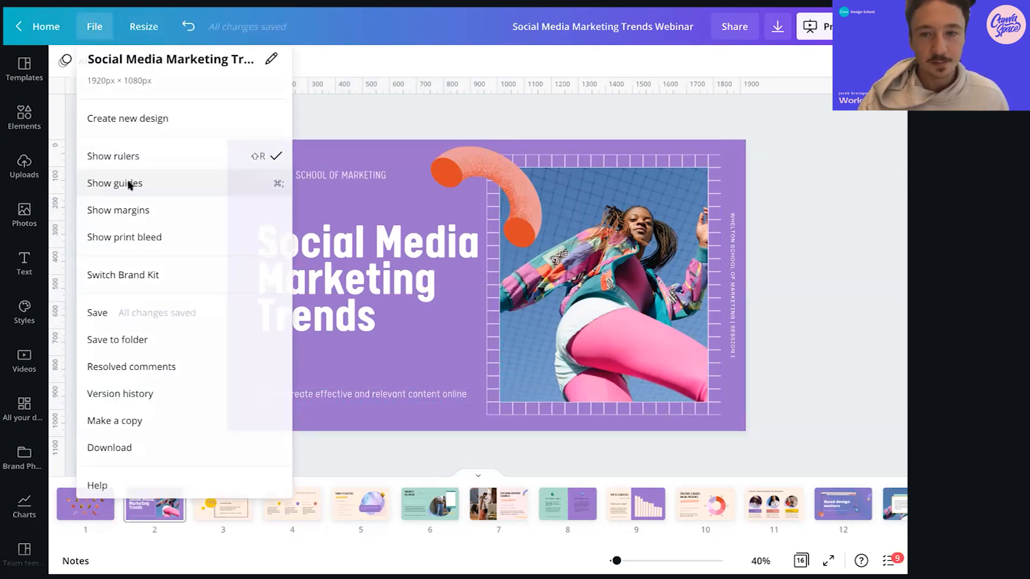
Examine the cropping of the white grid behind the photo and its overlap with the orange arc
{"action": "left_click", "coordinate": [717, 246]}
{"action": "double_click", "coordinate": [715, 245]}
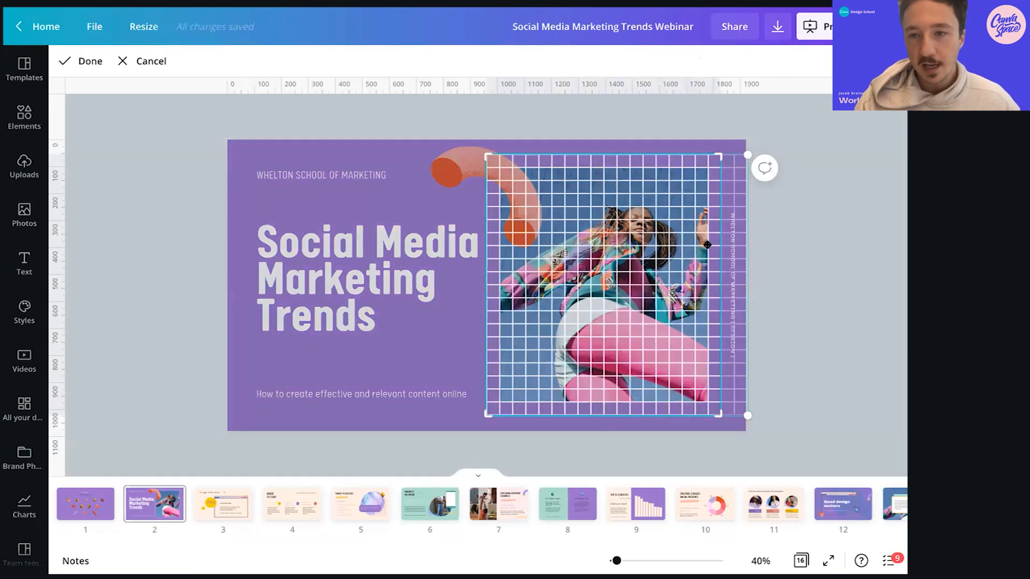
{"action": "left_click", "coordinate": [466, 173]}
{"action": "left_click", "coordinate": [466, 173]}
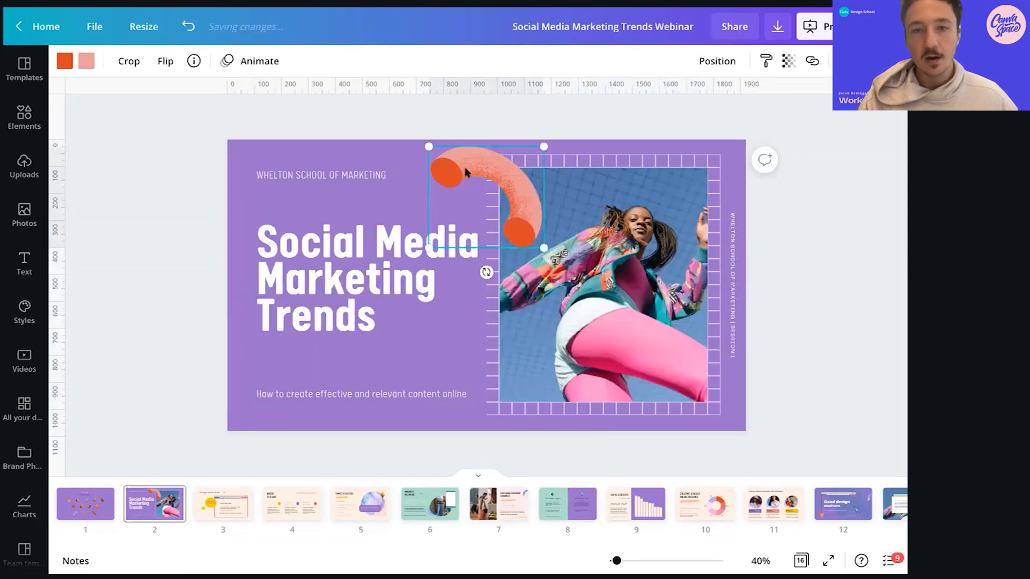
{"action": "left_click", "coordinate": [802, 294]}
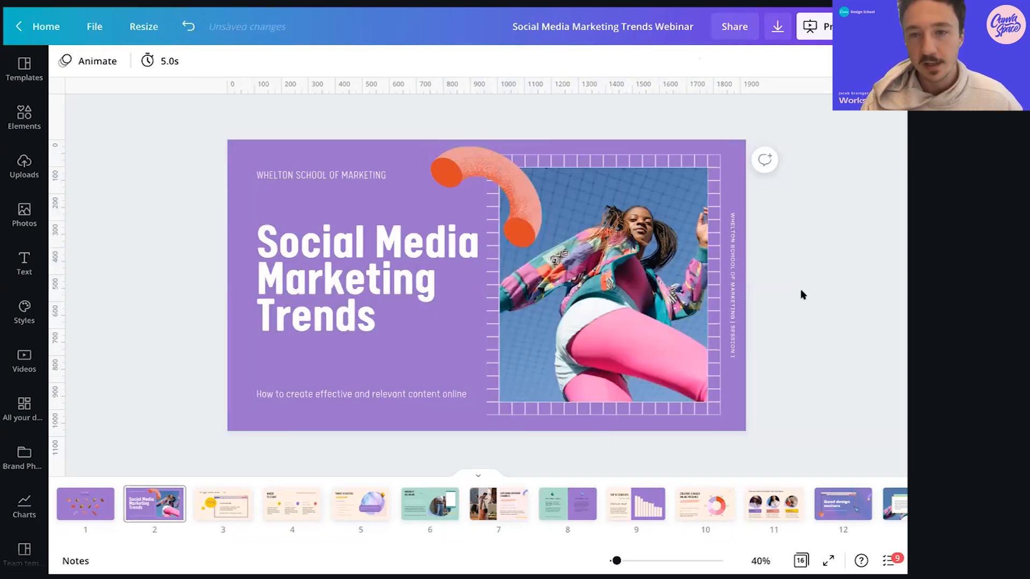
{"action": "left_click", "coordinate": [715, 247]}
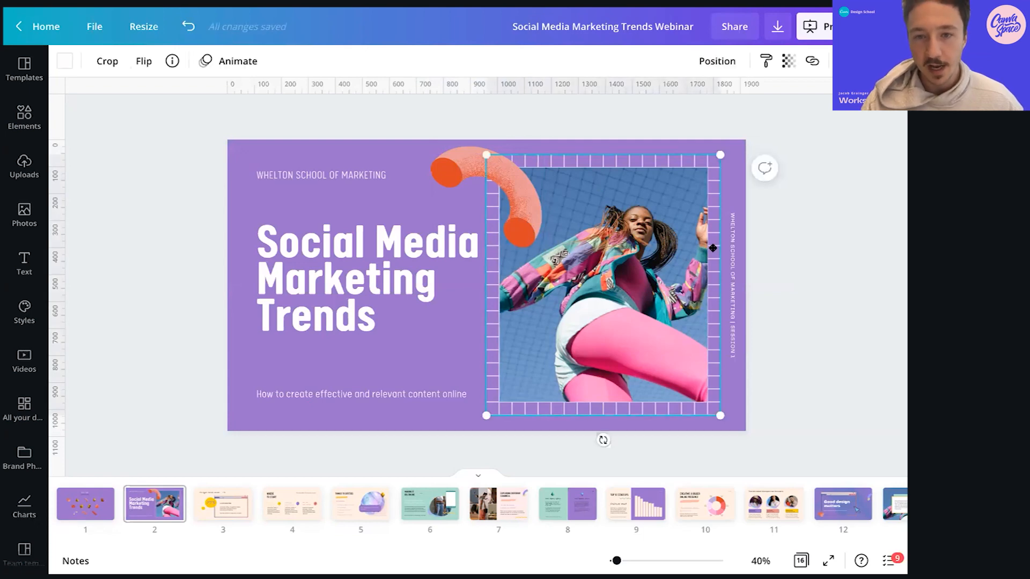
{"action": "double_click", "coordinate": [712, 247]}
{"action": "left_click", "coordinate": [839, 234]}
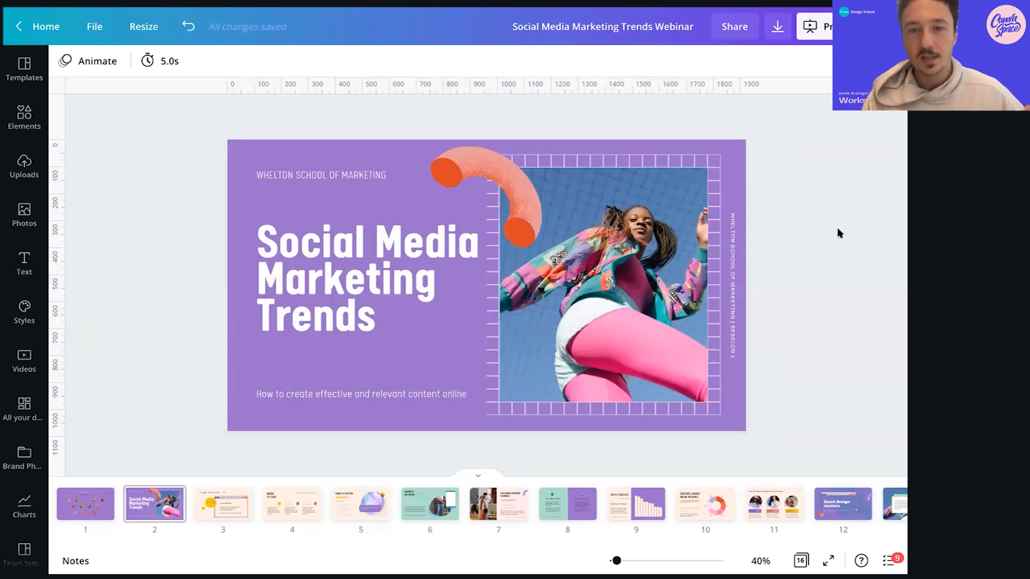
{"action": "left_click", "coordinate": [685, 303]}
{"action": "left_click", "coordinate": [783, 314]}
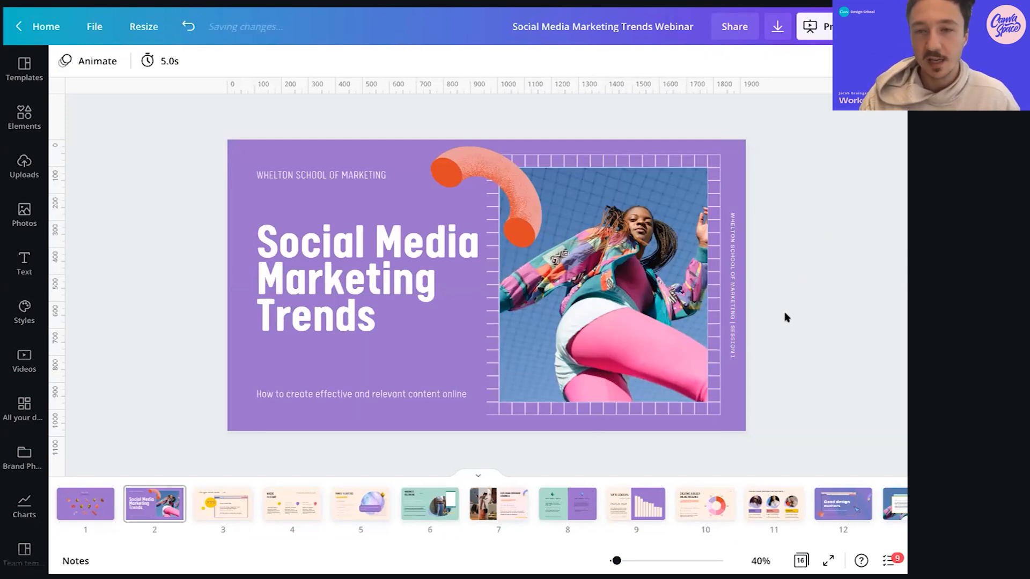
Check the left alignment of the school name, title and subtitle by selecting all three text blocks together
{"action": "left_click", "coordinate": [377, 302]}
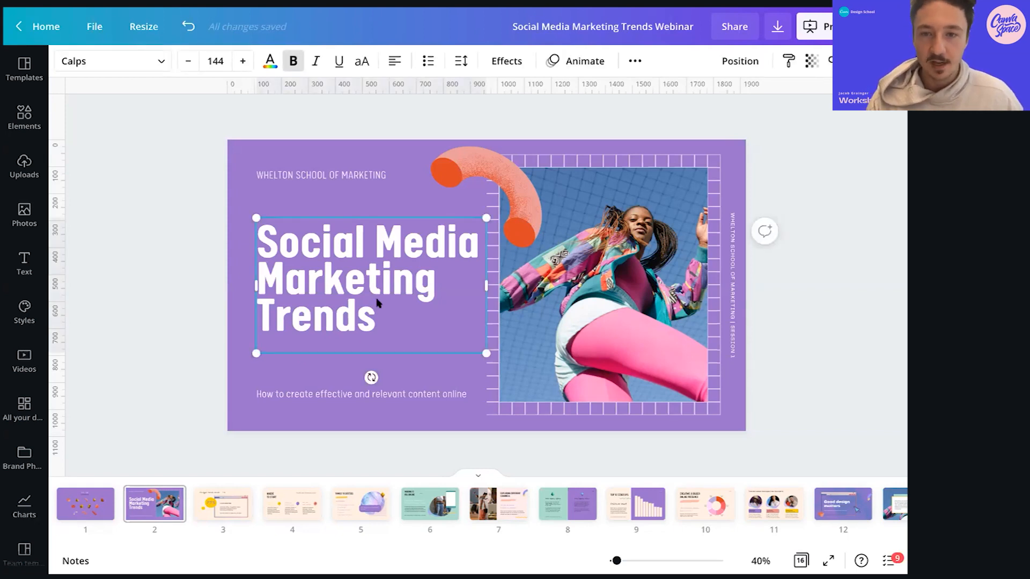
{"action": "left_click_drag", "start_coordinate": [218, 150], "coordinate": [329, 421]}
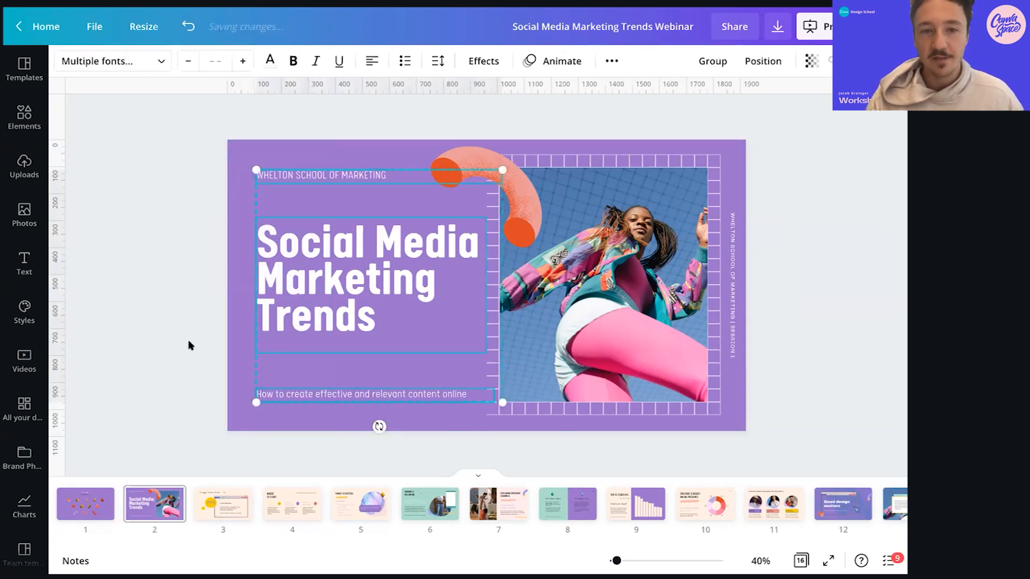
{"action": "left_click", "coordinate": [188, 345]}
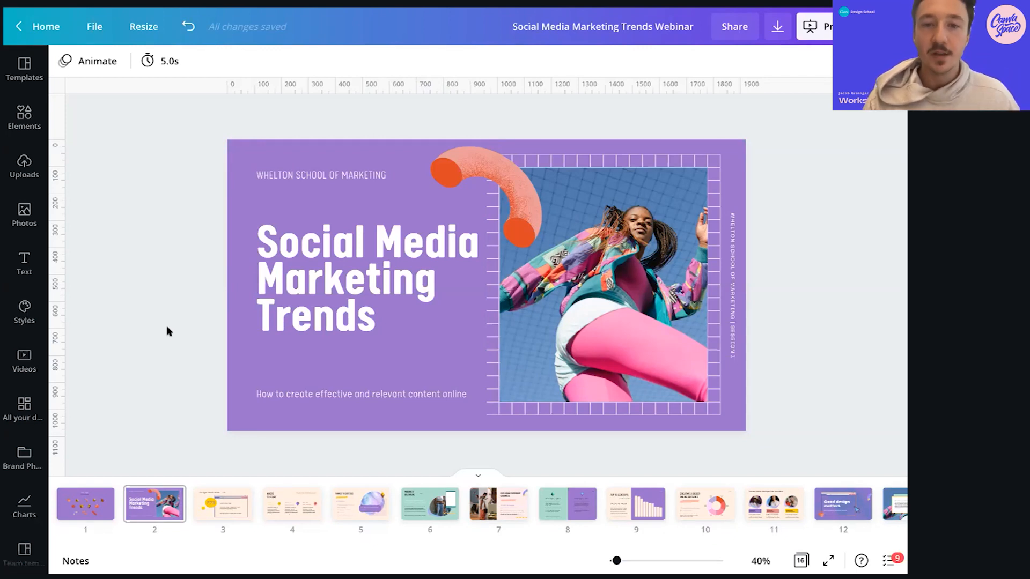
Delete the browser window graphic behind the text on page 3
{"action": "left_click", "coordinate": [201, 507]}
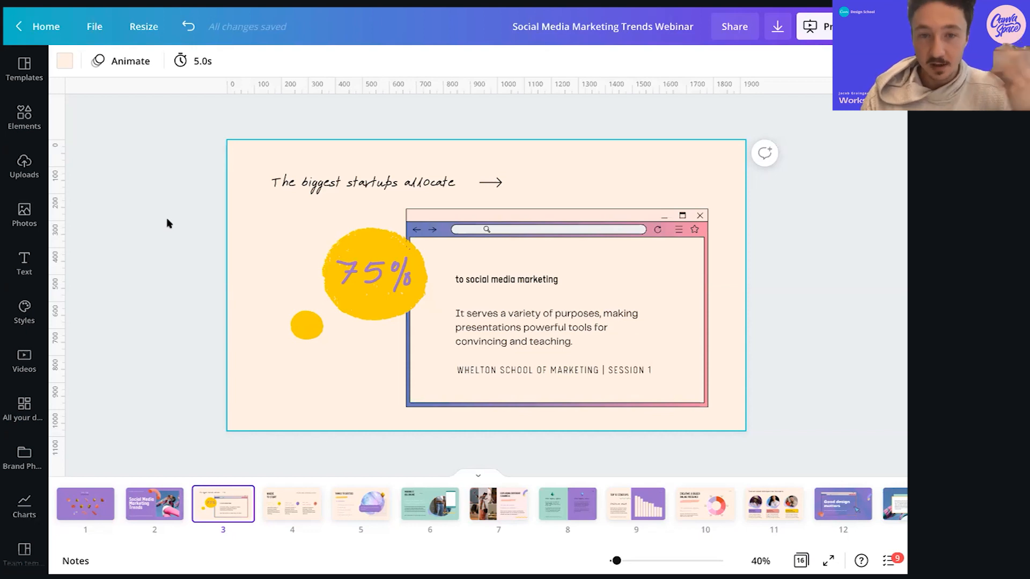
{"action": "left_click", "coordinate": [643, 229]}
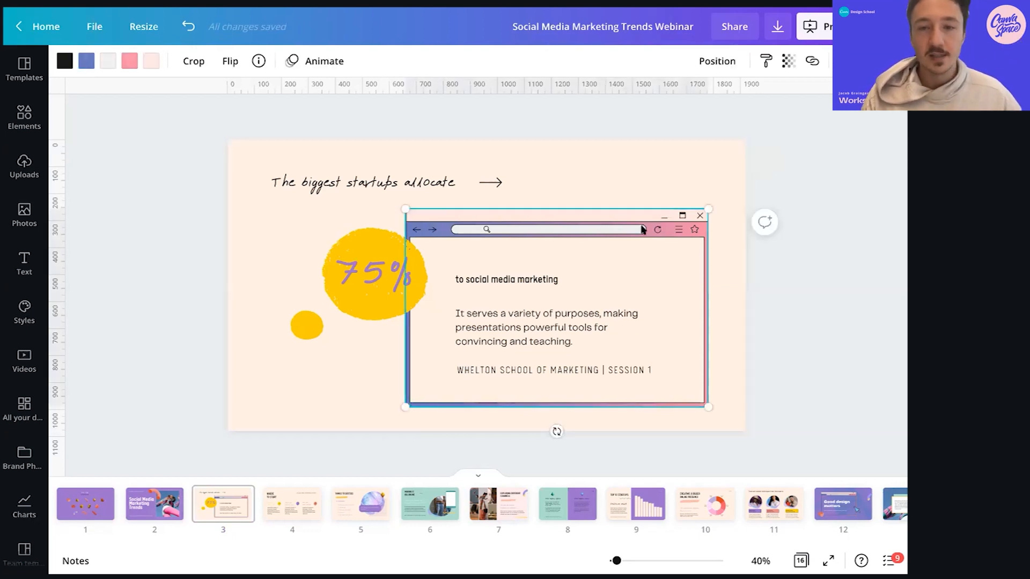
{"action": "key", "text": "Delete"}
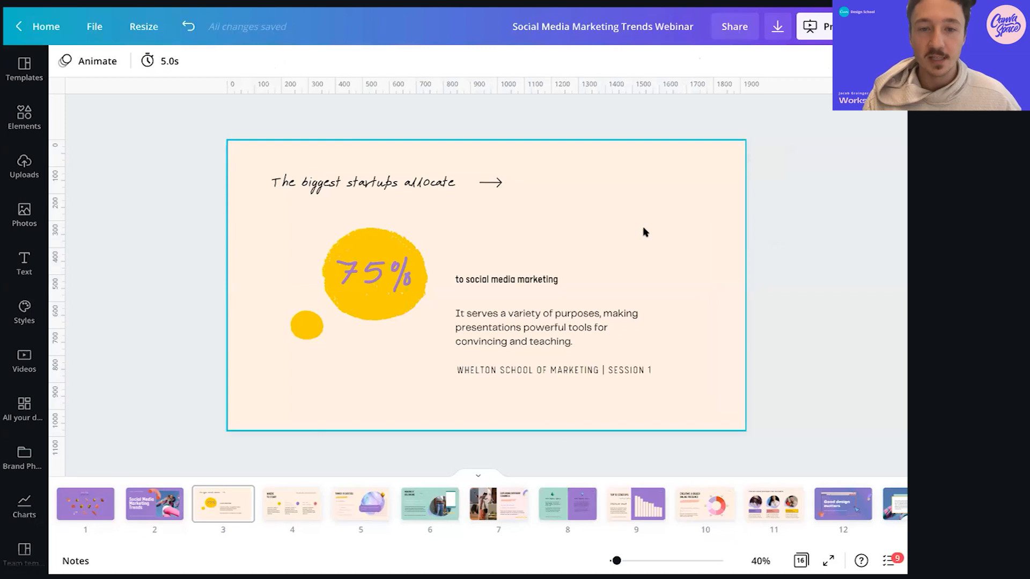
Delete the large and small yellow blobs and the arrow beside the handwritten headline on page 3
{"action": "left_click", "coordinate": [369, 229]}
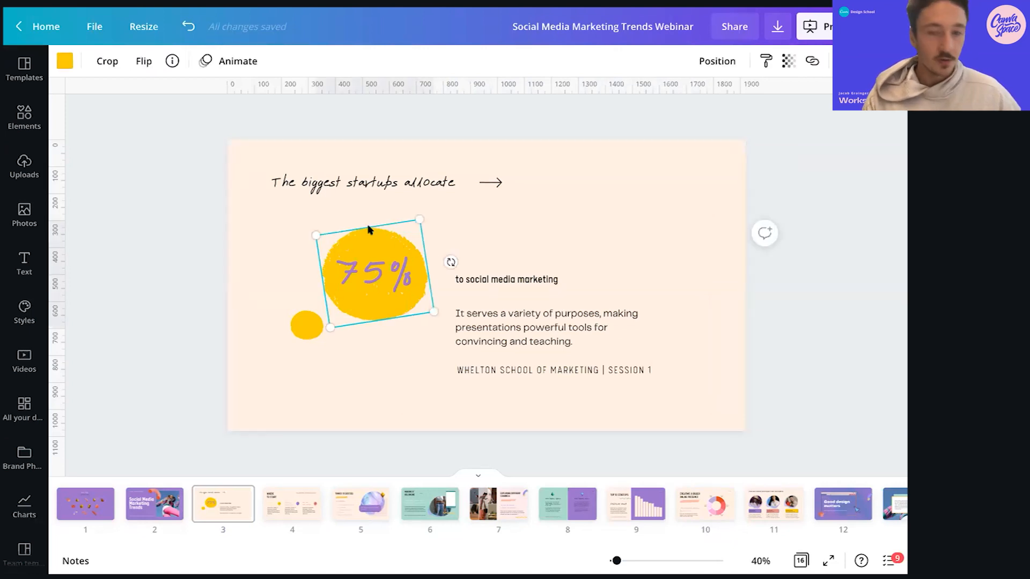
{"action": "key", "text": "Delete"}
{"action": "left_click", "coordinate": [303, 326]}
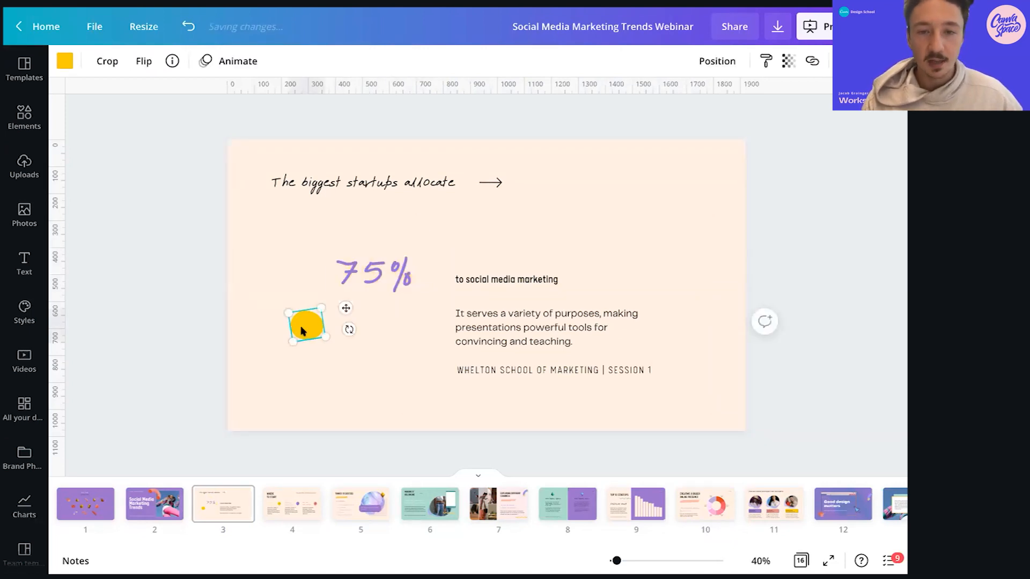
{"action": "key", "text": "Delete"}
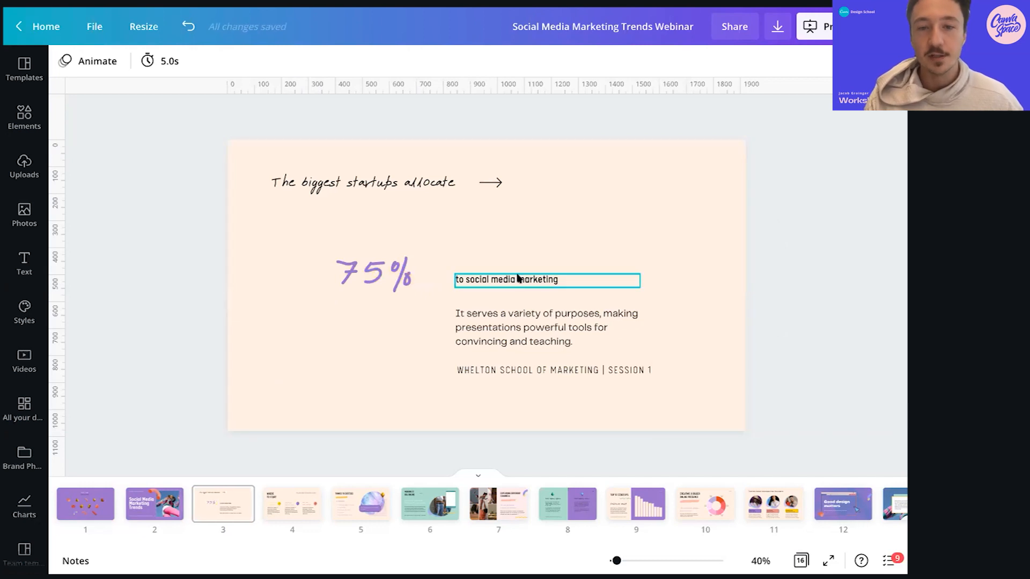
{"action": "left_click", "coordinate": [490, 182]}
{"action": "key", "text": "Delete"}
Move the text blocks beside 75% to the left half of page 3, below the number, and delete the horizontal school session line
{"action": "left_click_drag", "start_coordinate": [484, 254], "coordinate": [360, 394]}
{"action": "key", "text": "Escape"}
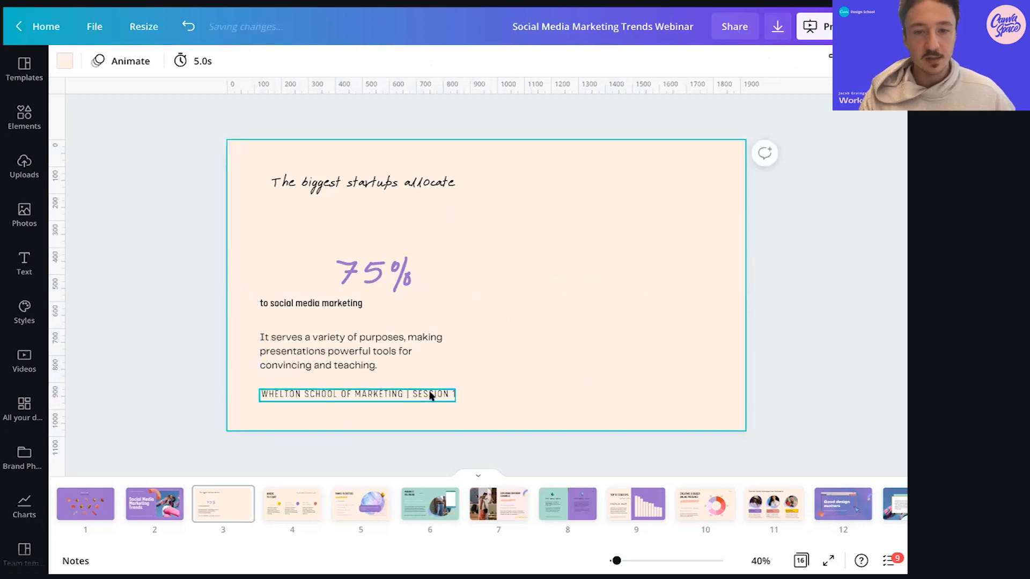
{"action": "left_click", "coordinate": [429, 395]}
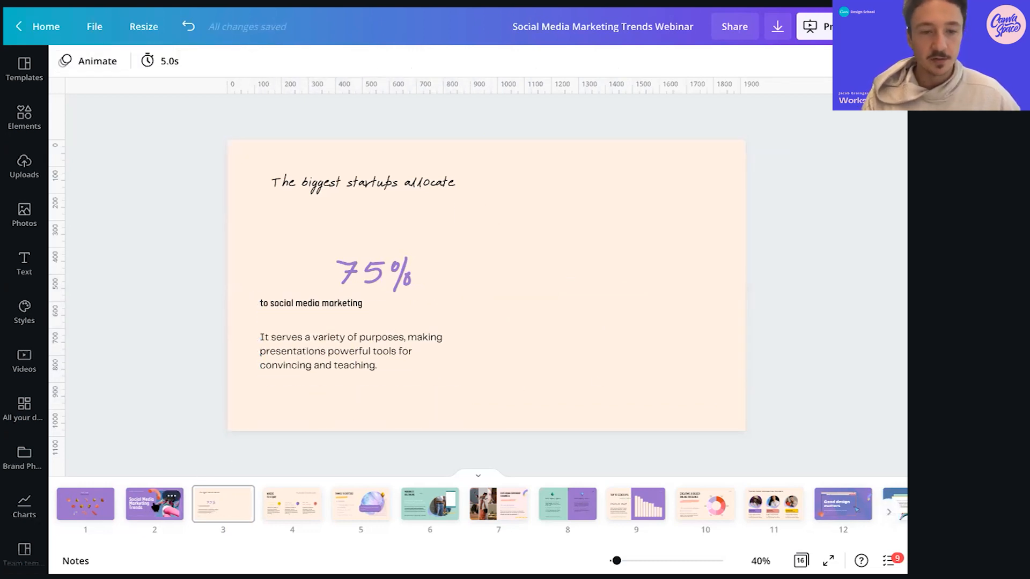
Copy the vertical school session text from the cover on page 2 to the right edge of page 3
{"action": "left_click", "coordinate": [155, 504]}
{"action": "left_click", "coordinate": [735, 264]}
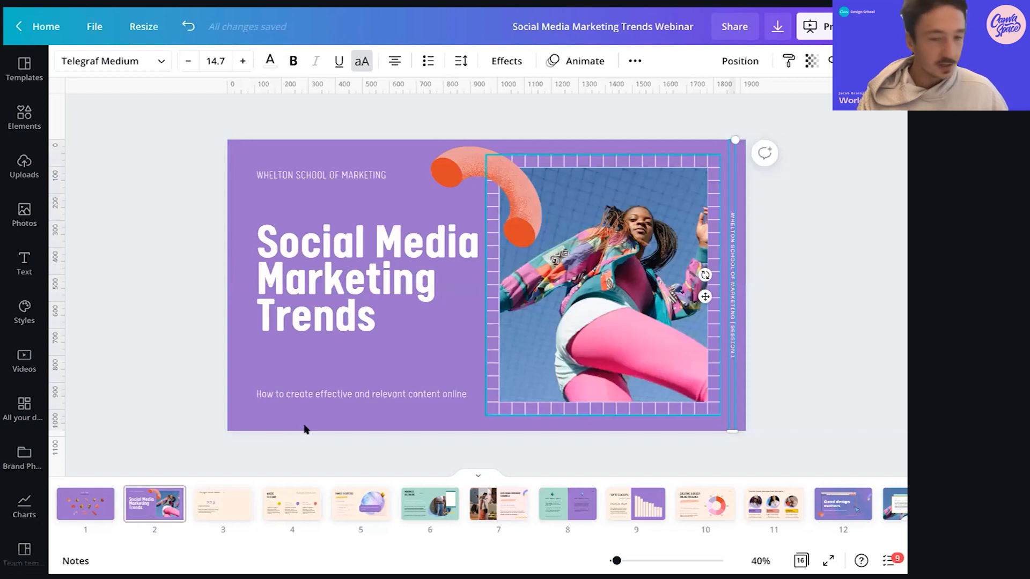
{"action": "left_click", "coordinate": [226, 506]}
{"action": "left_click", "coordinate": [837, 279]}
{"action": "key", "text": "super+v"}
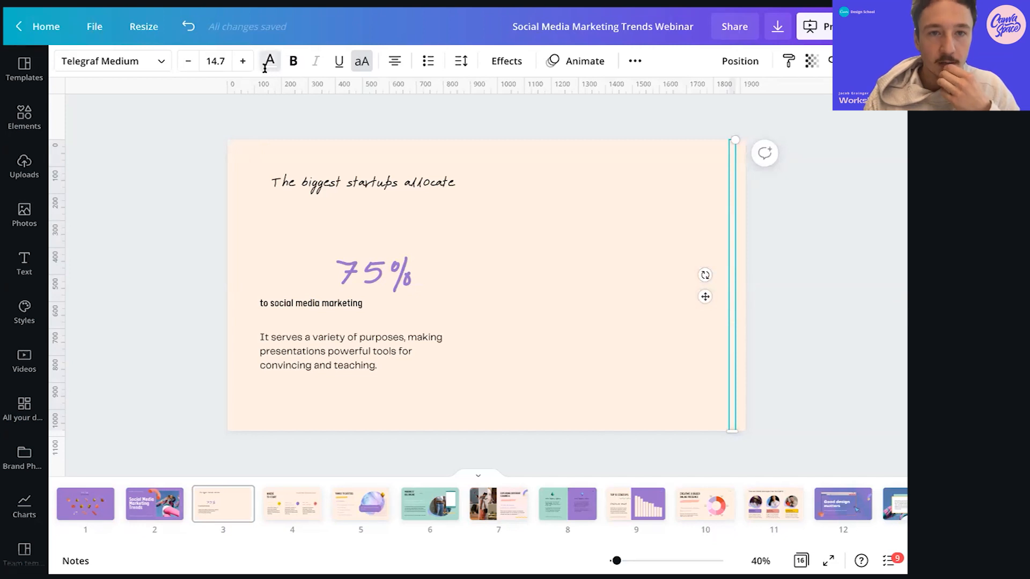
Recolour the vertical school session text on page 3 with the bright orange-red document colour
{"action": "left_click", "coordinate": [265, 69]}
{"action": "left_click", "coordinate": [260, 276]}
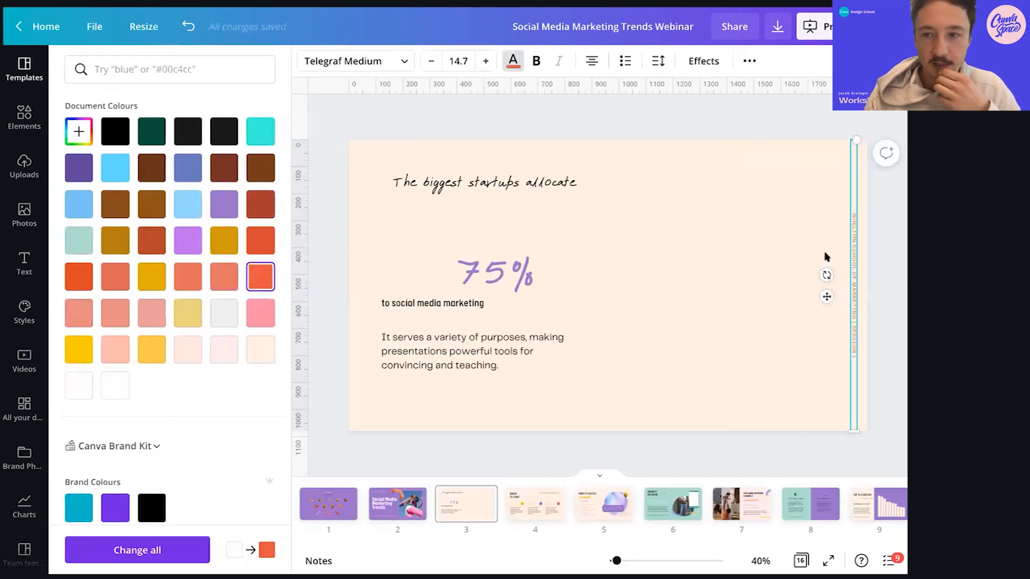
{"action": "left_click", "coordinate": [890, 266]}
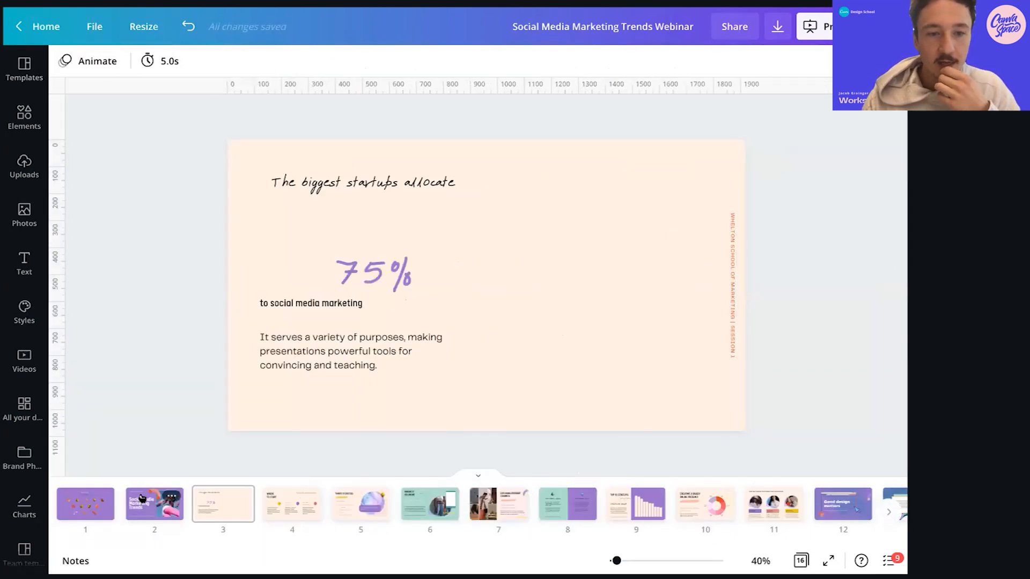
Check the orange arc's colours on the cover, try peach as page 3's background, and set it to the pale pink document colour
{"action": "left_click", "coordinate": [142, 498]}
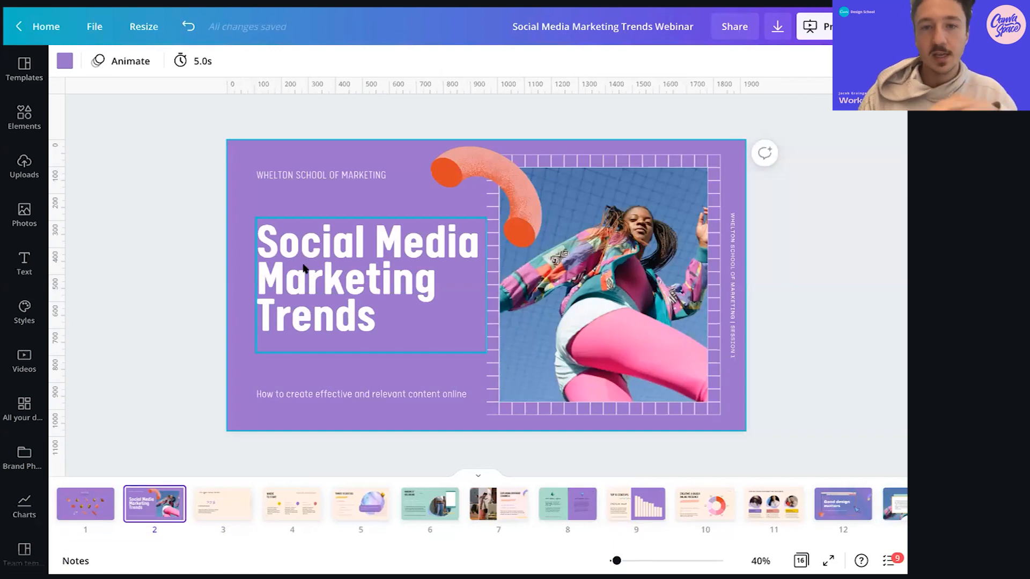
{"action": "left_click", "coordinate": [803, 273]}
{"action": "left_click", "coordinate": [524, 185]}
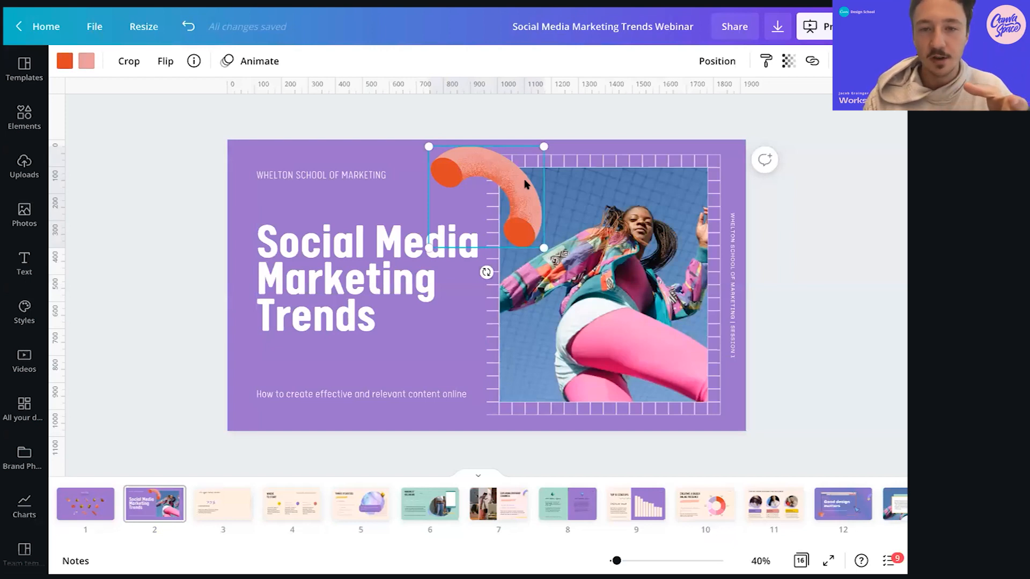
{"action": "left_click", "coordinate": [224, 504]}
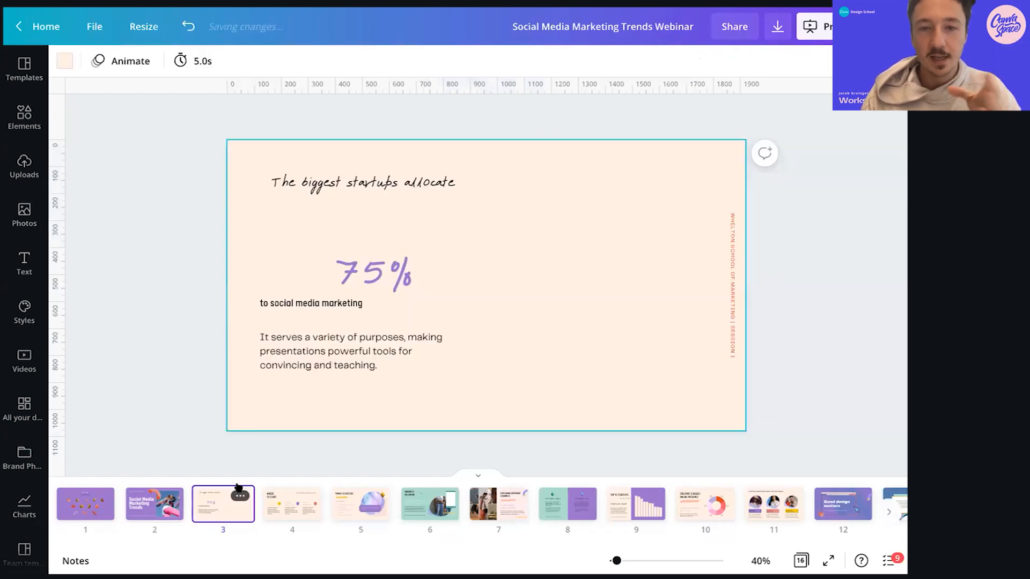
{"action": "left_click", "coordinate": [65, 61]}
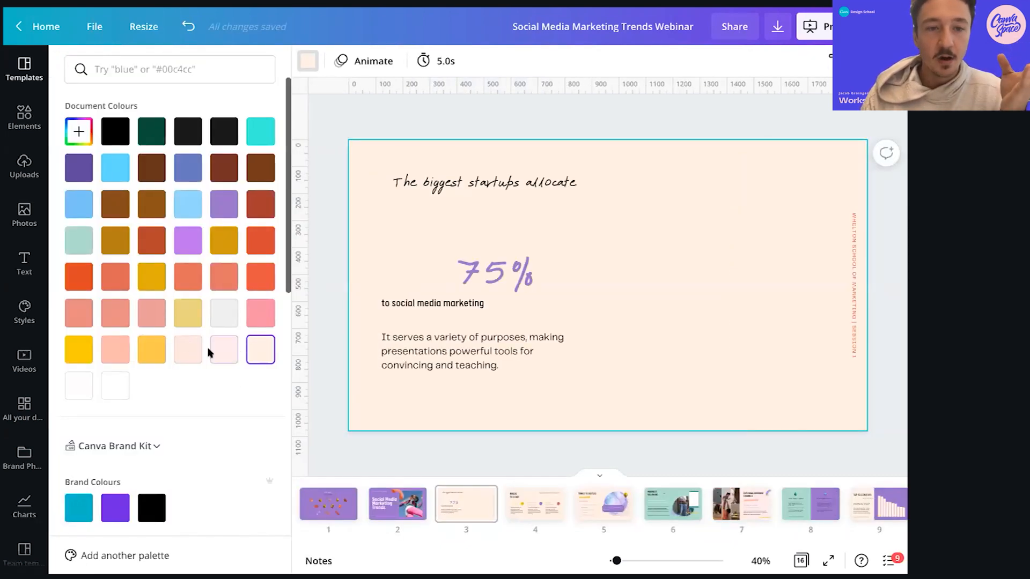
{"action": "left_click", "coordinate": [116, 351]}
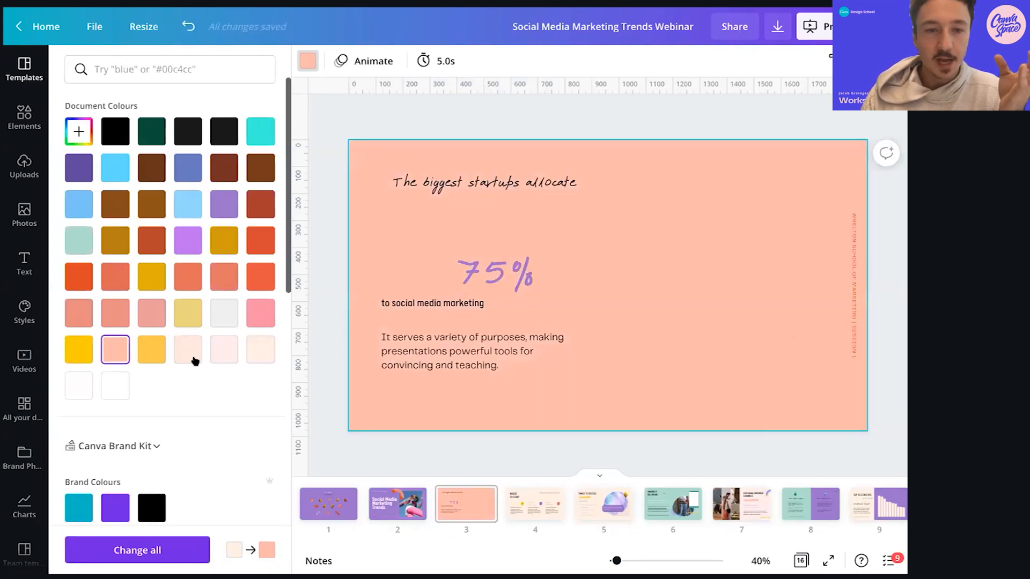
{"action": "left_click", "coordinate": [223, 350]}
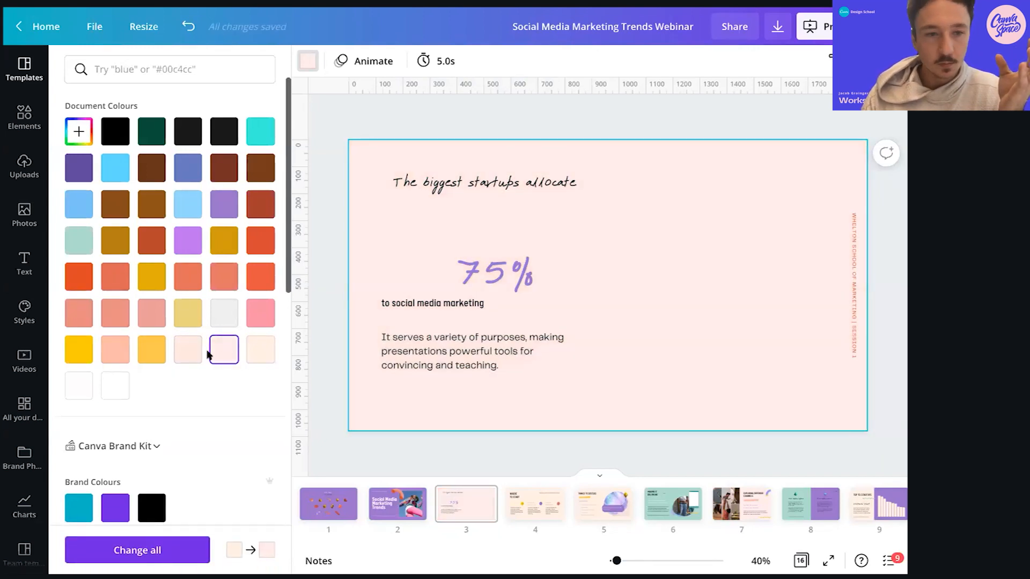
{"action": "left_click", "coordinate": [880, 268]}
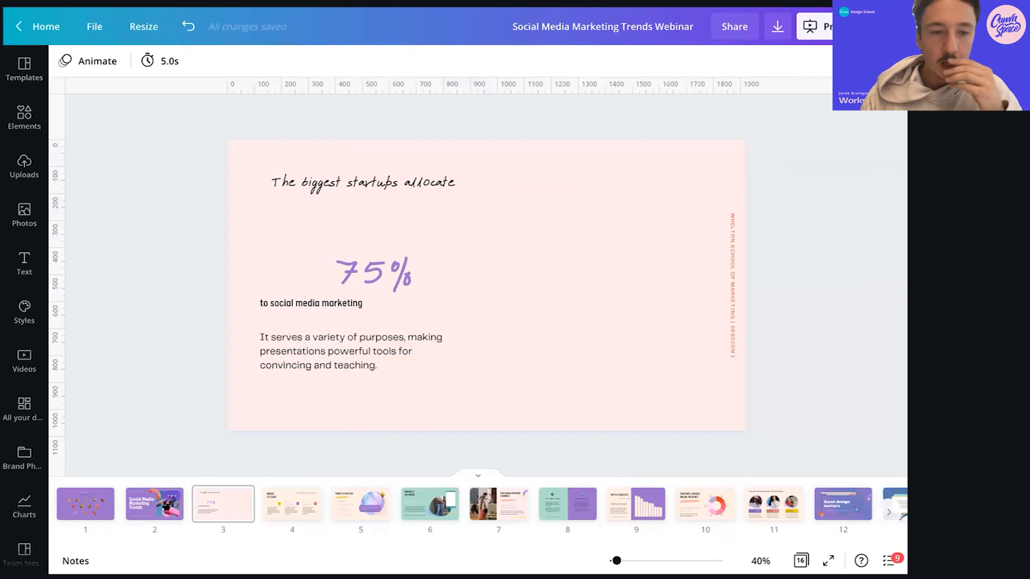
Recolour the headline, 75% and both text blocks on page 3 in orange-red, using the cover's arc as reference
{"action": "left_click", "coordinate": [158, 506]}
{"action": "left_click", "coordinate": [470, 183]}
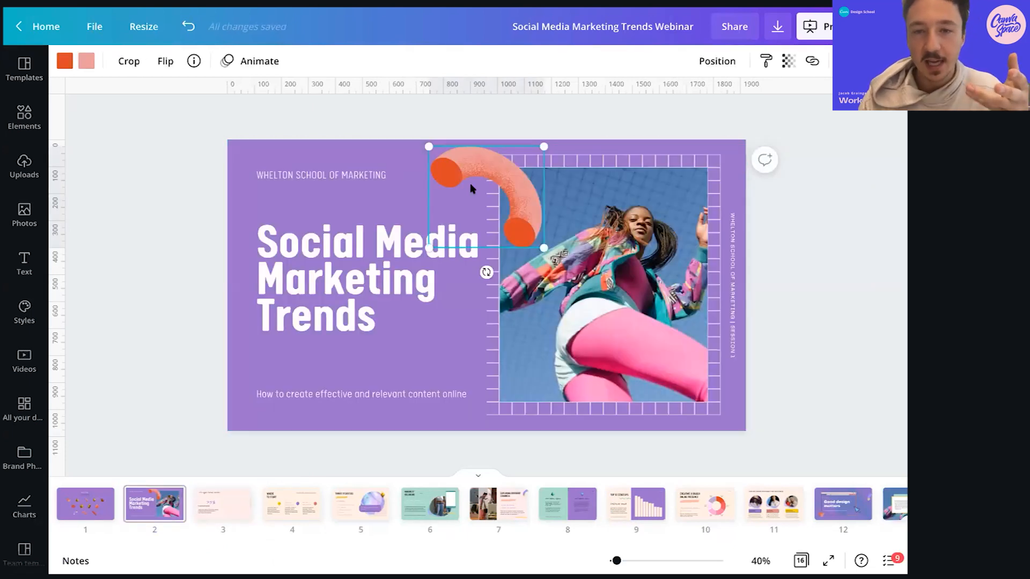
{"action": "left_click", "coordinate": [219, 506]}
{"action": "left_click_drag", "start_coordinate": [218, 147], "coordinate": [414, 376]}
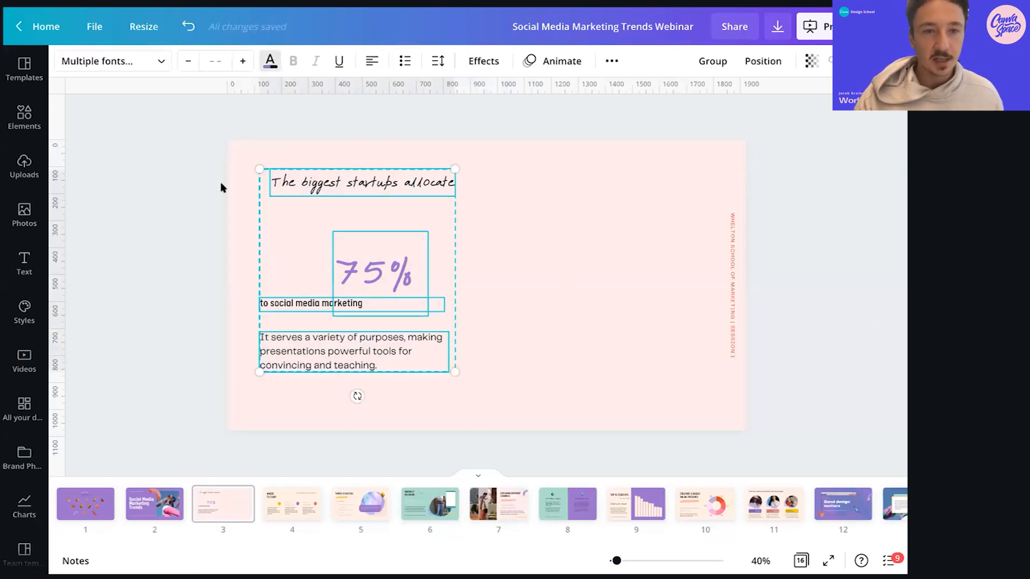
{"action": "left_click", "coordinate": [270, 61]}
{"action": "left_click", "coordinate": [262, 280]}
{"action": "left_click", "coordinate": [890, 249]}
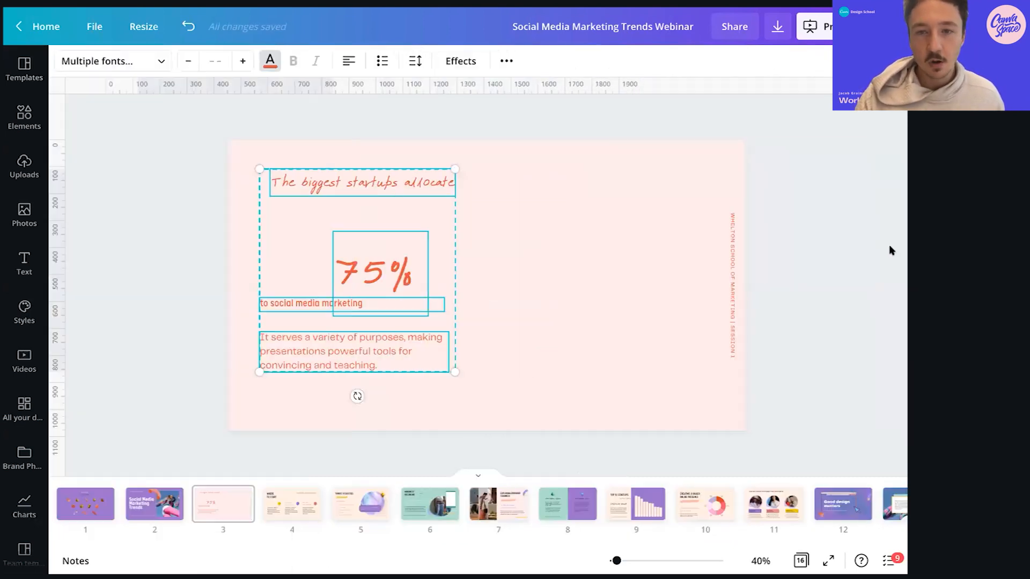
{"action": "left_click", "coordinate": [891, 249]}
Move the 75% figure to the right half of page 3, beside the vertical text
{"action": "left_click_drag", "start_coordinate": [359, 281], "coordinate": [631, 297]}
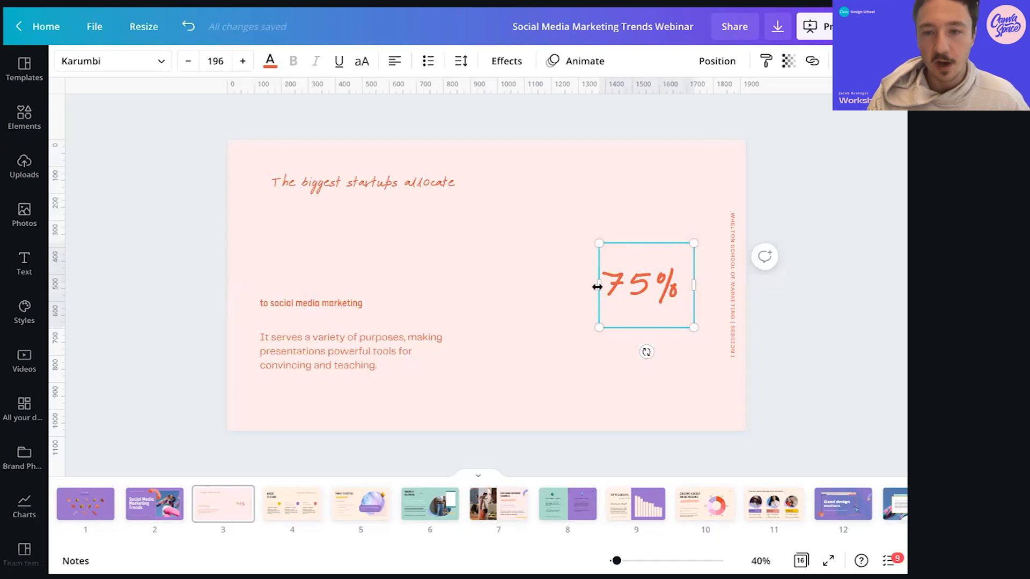
{"action": "left_click", "coordinate": [831, 192]}
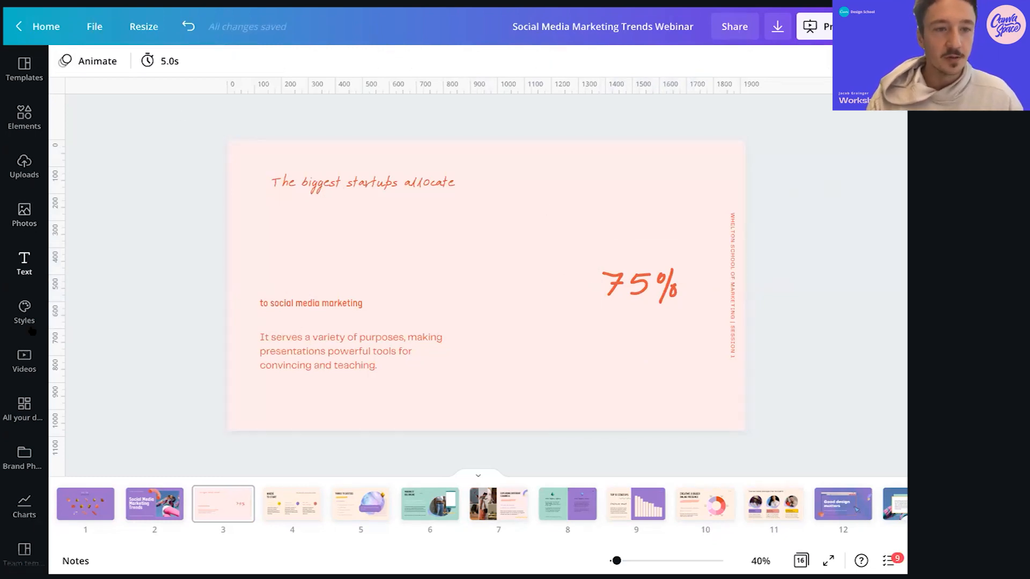
Open the collection of chart types for page 3
{"action": "left_click", "coordinate": [25, 504]}
{"action": "left_click", "coordinate": [554, 146]}
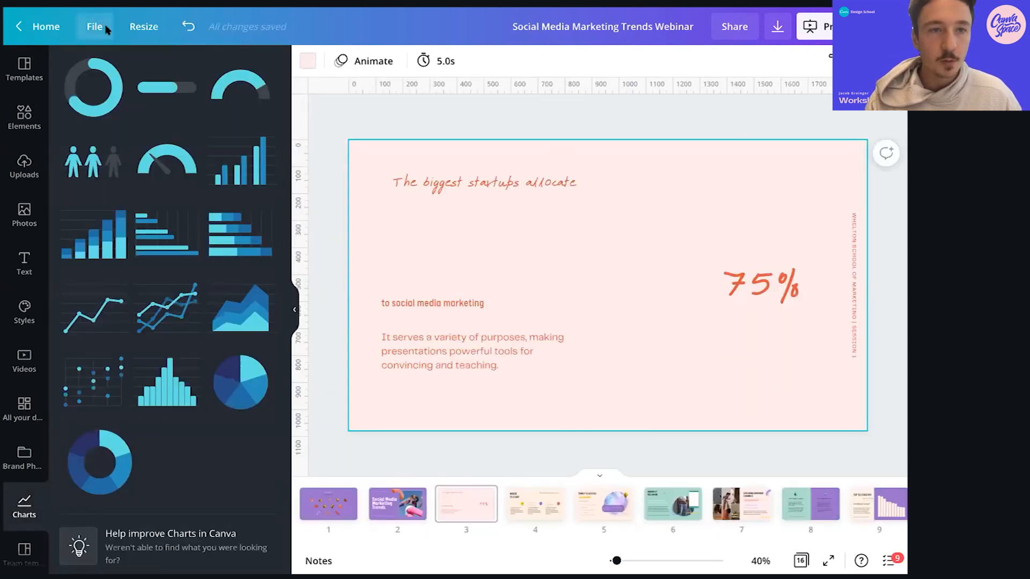
Show the slide guides and add a progress ring chart enlarged to span from the centre guide to the right guide
{"action": "left_click", "coordinate": [106, 30]}
{"action": "left_click", "coordinate": [125, 185]}
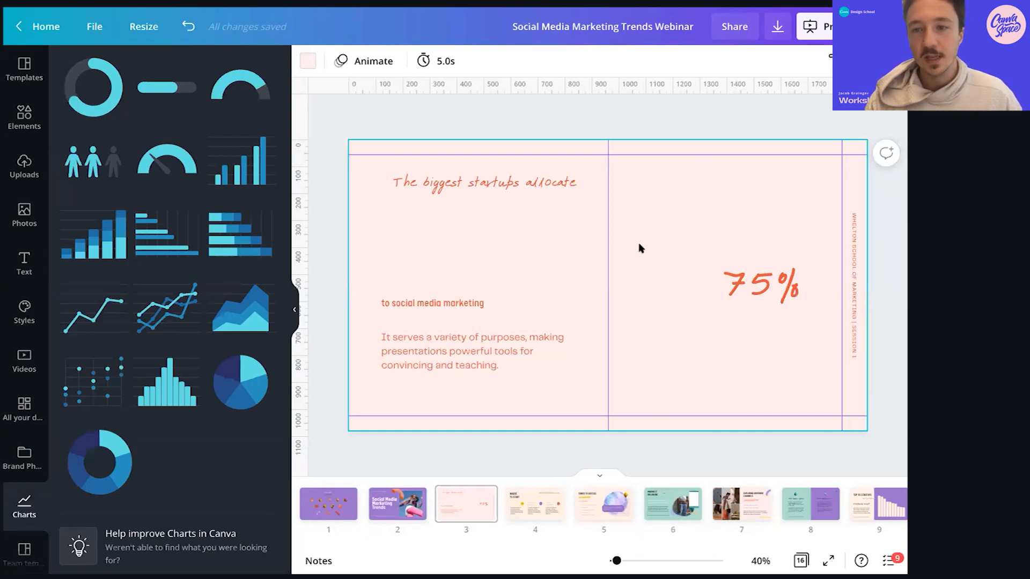
{"action": "left_click", "coordinate": [93, 88]}
{"action": "left_click_drag", "start_coordinate": [635, 293], "coordinate": [796, 242]}
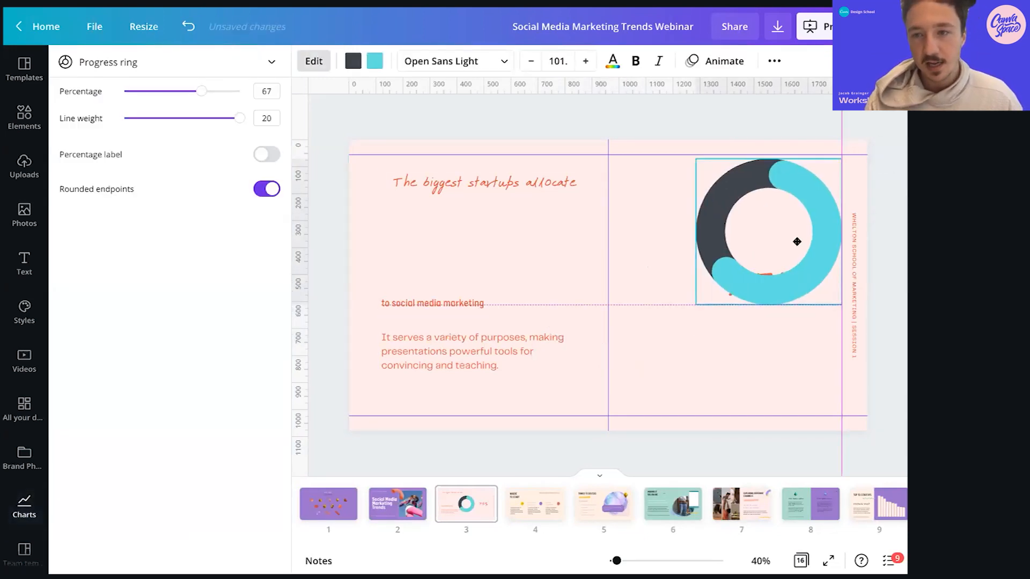
{"action": "left_click_drag", "start_coordinate": [697, 303], "coordinate": [606, 391]}
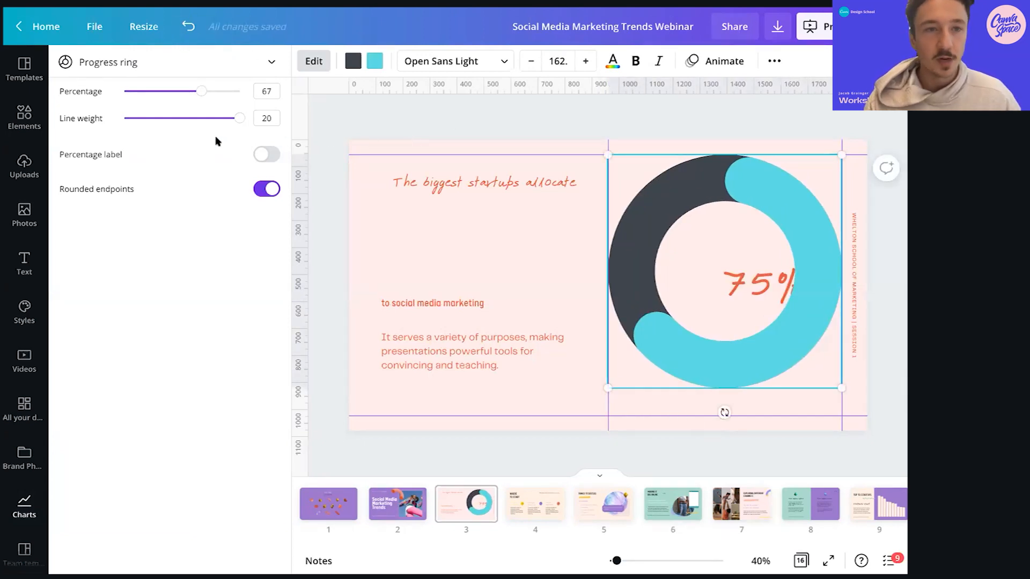
Set the ring's line weight to 4, its remaining track to white and its progress arc to bright orange
{"action": "left_click_drag", "start_coordinate": [239, 118], "coordinate": [144, 121]}
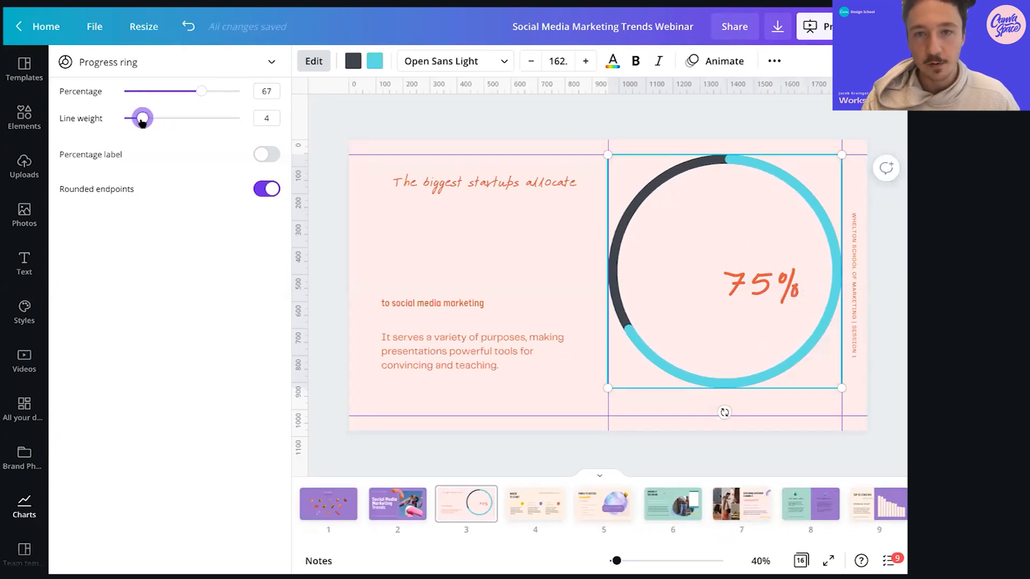
{"action": "left_click", "coordinate": [353, 60]}
{"action": "left_click", "coordinate": [194, 396]}
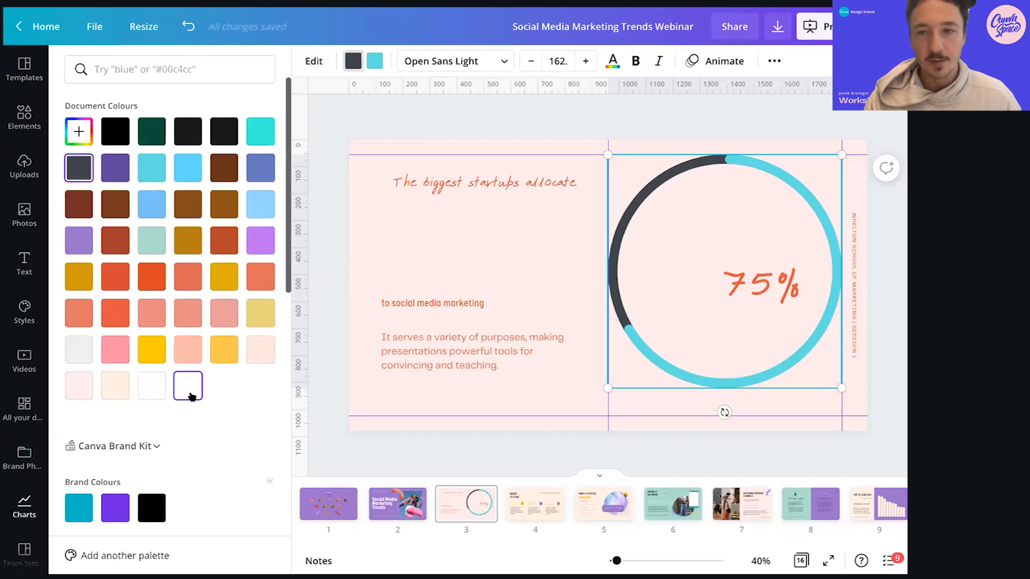
{"action": "left_click", "coordinate": [376, 62]}
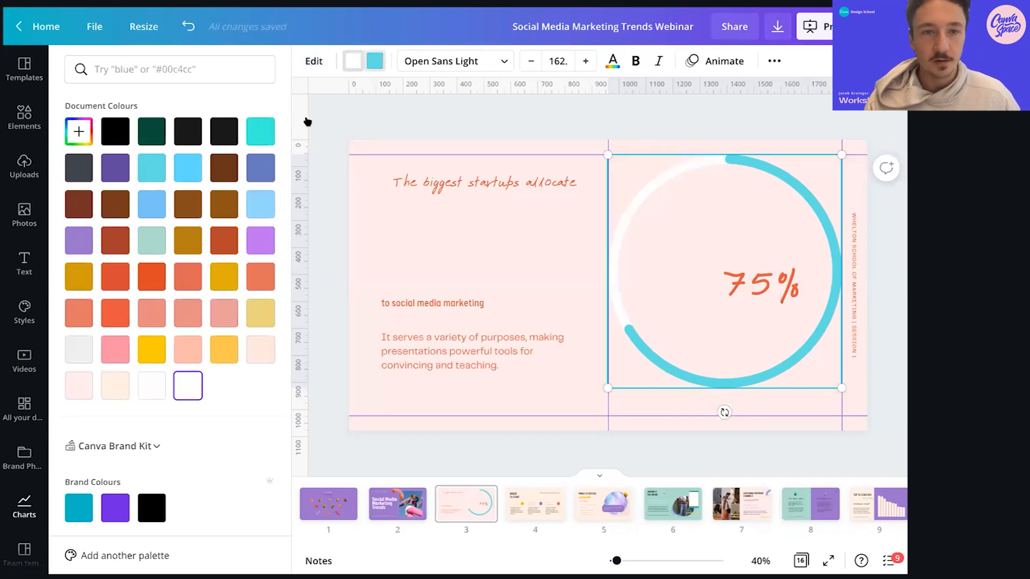
{"action": "left_click", "coordinate": [260, 277]}
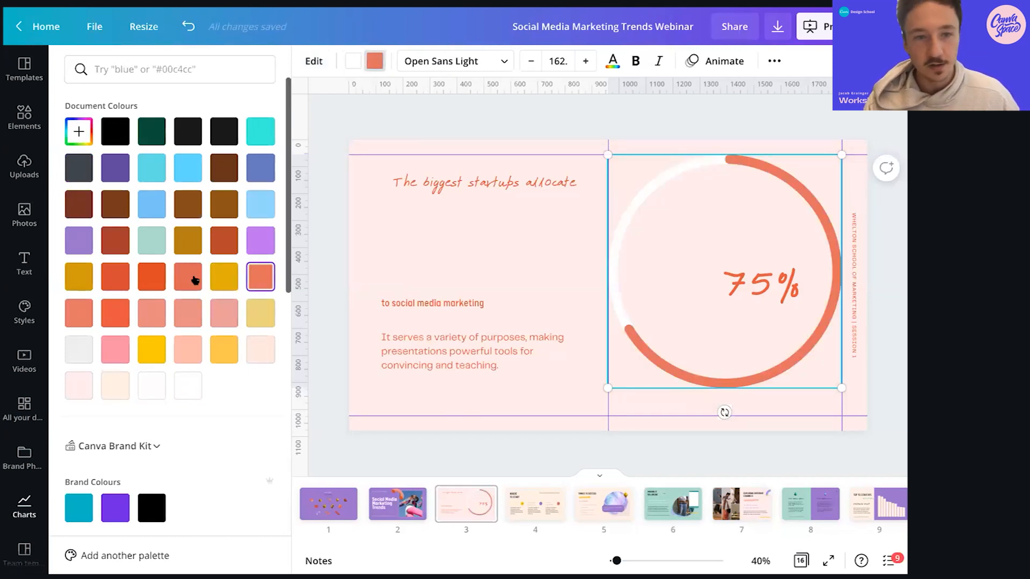
{"action": "left_click", "coordinate": [151, 276]}
Delete the handwritten 75% text inside the progress ring
{"action": "left_click", "coordinate": [774, 60]}
{"action": "left_click", "coordinate": [620, 94]}
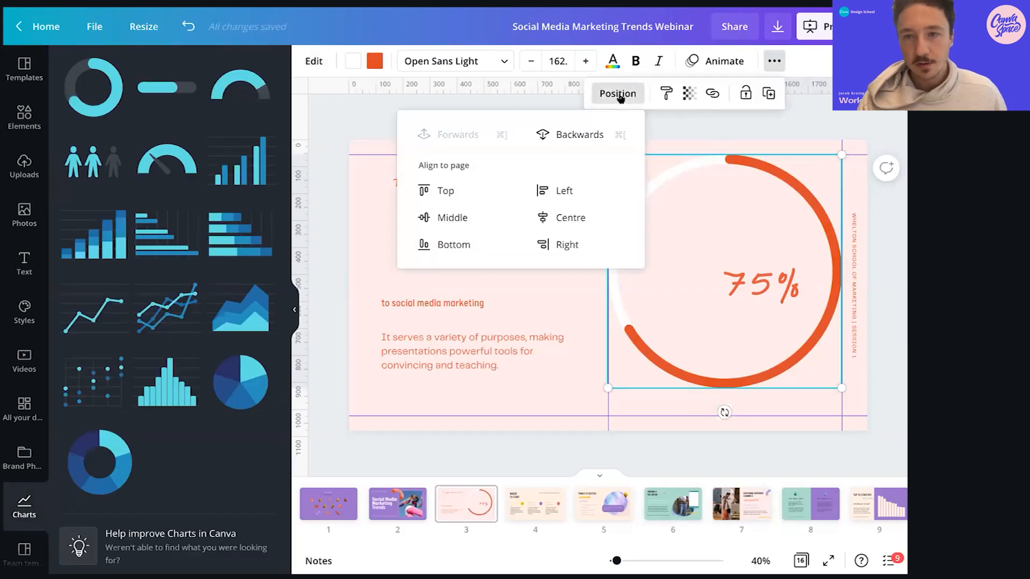
{"action": "left_click", "coordinate": [811, 143]}
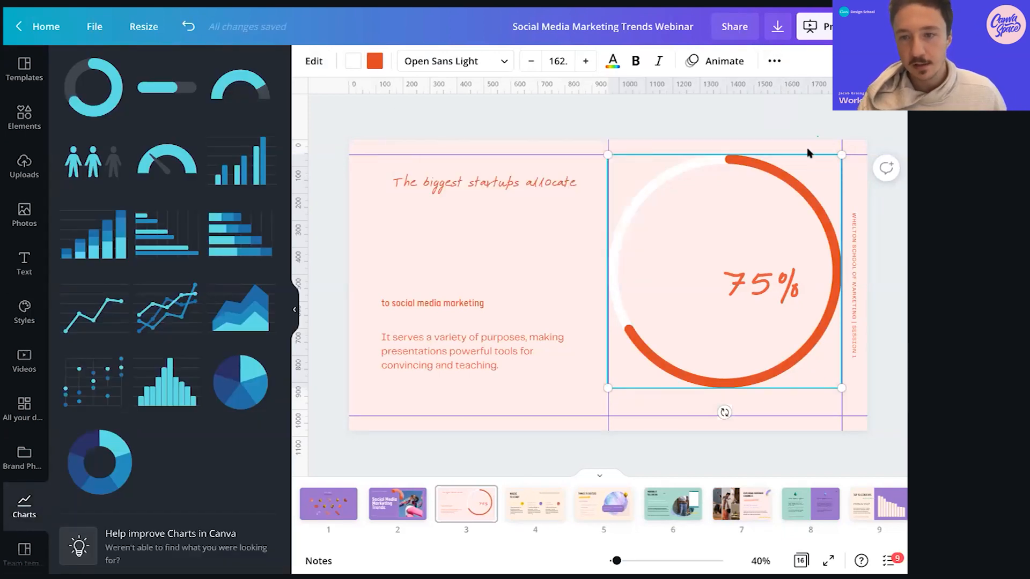
{"action": "left_click", "coordinate": [745, 277]}
{"action": "key", "text": "Delete"}
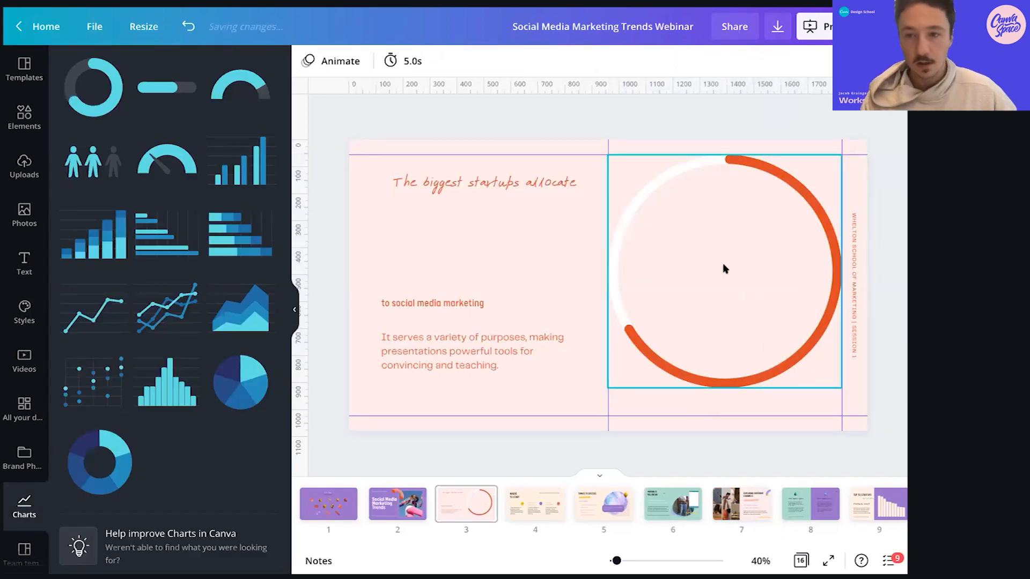
Give the ring's label a coral text colour, turn on the percentage label and set the percentage to 75
{"action": "left_click", "coordinate": [724, 268]}
{"action": "left_click", "coordinate": [612, 60]}
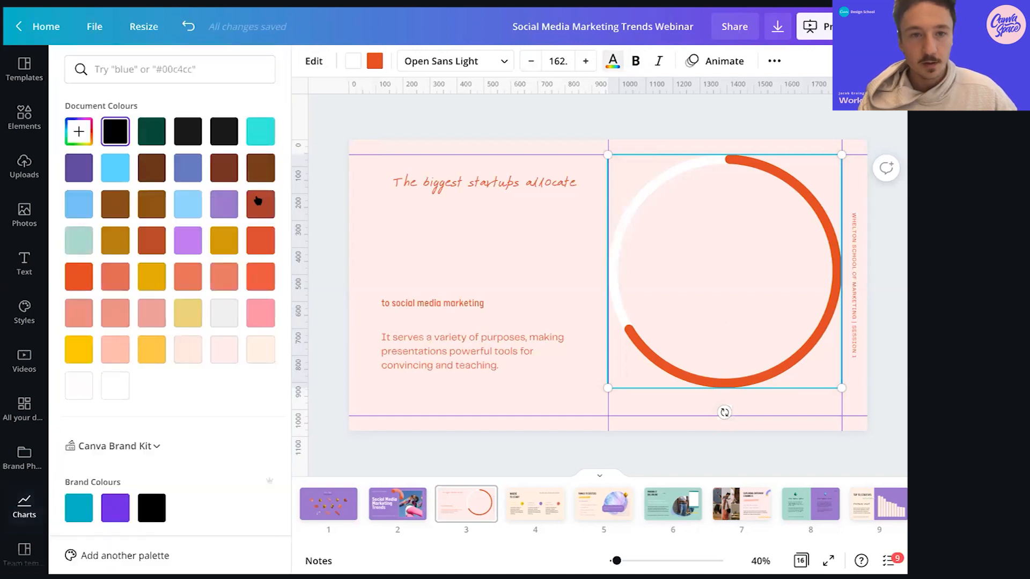
{"action": "left_click", "coordinate": [184, 278]}
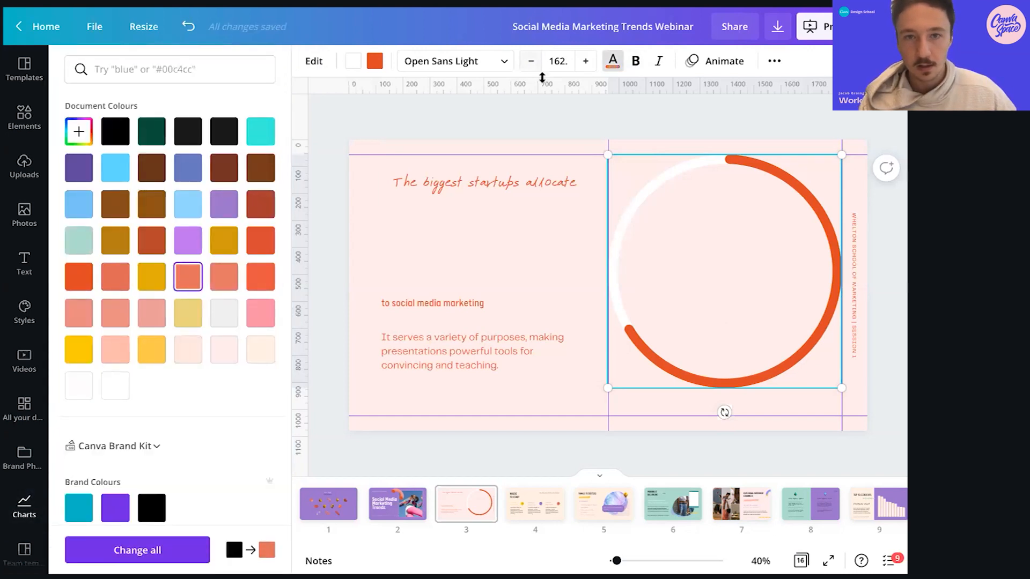
{"action": "left_click", "coordinate": [309, 63]}
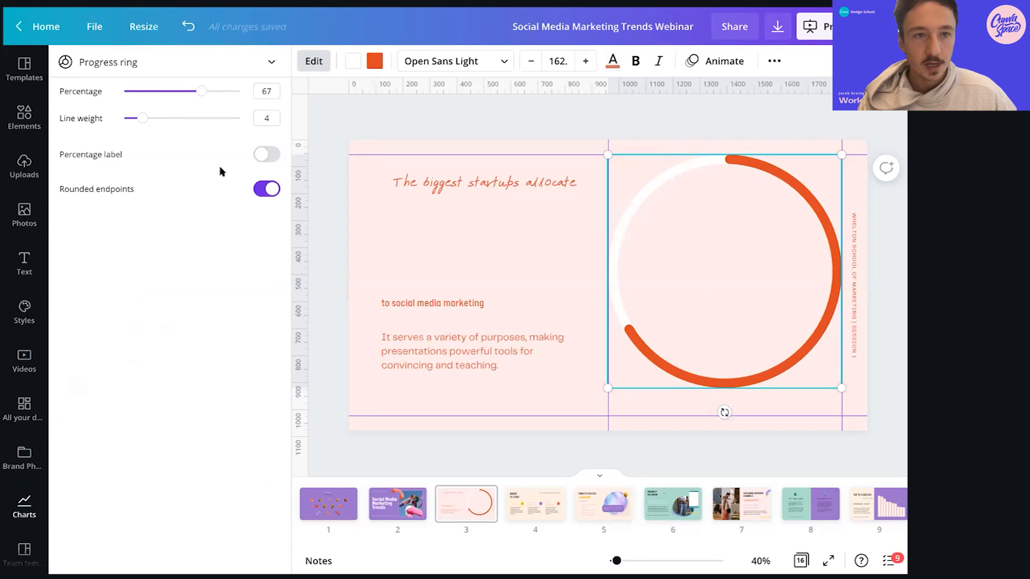
{"action": "left_click", "coordinate": [260, 156]}
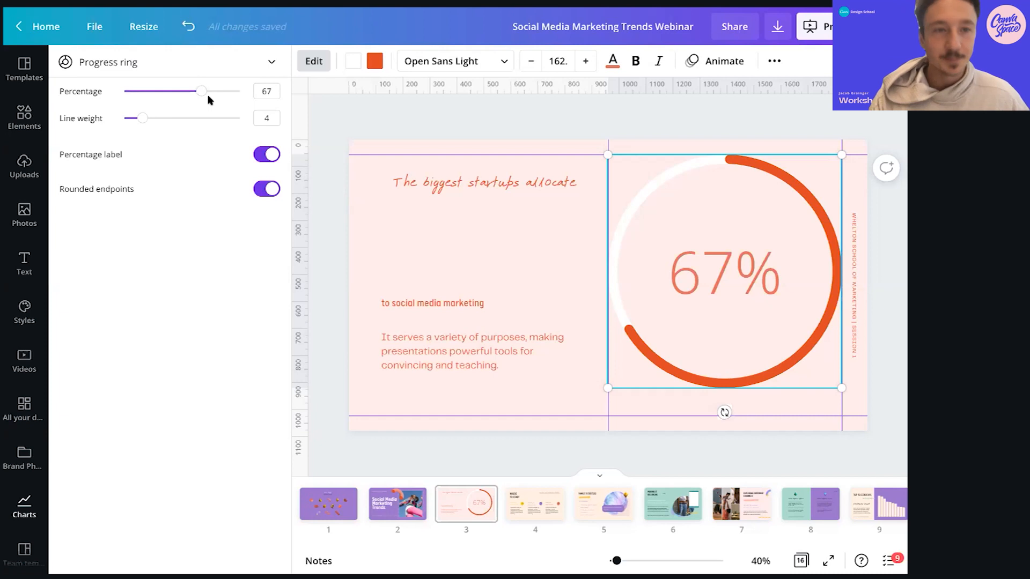
{"action": "left_click_drag", "start_coordinate": [205, 93], "coordinate": [211, 92]}
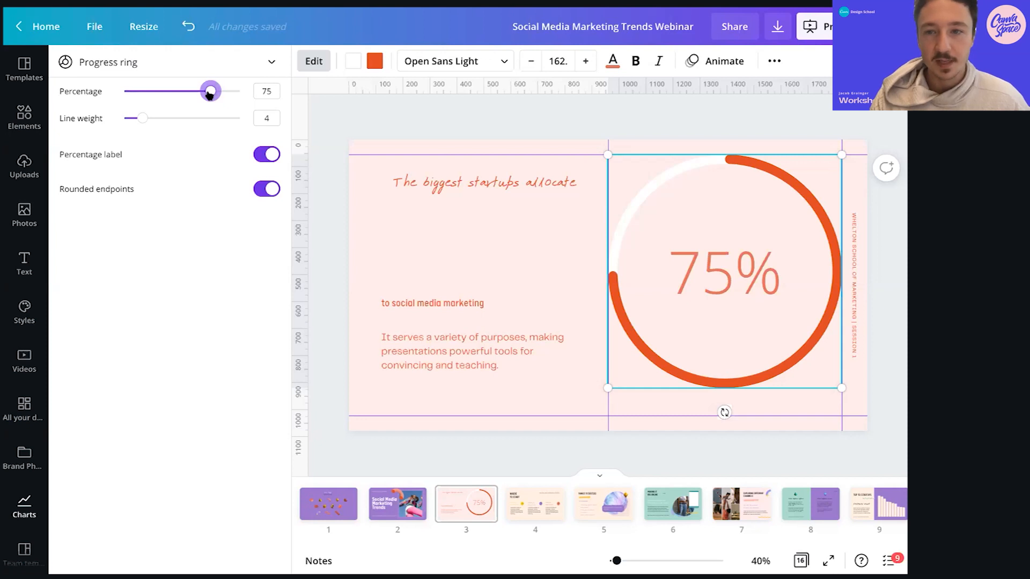
{"action": "mouse_move", "coordinate": [211, 94]}
{"action": "left_mouse_down"}
{"action": "mouse_move", "coordinate": [174, 92]}
{"action": "mouse_move", "coordinate": [211, 92]}
{"action": "left_mouse_up"}
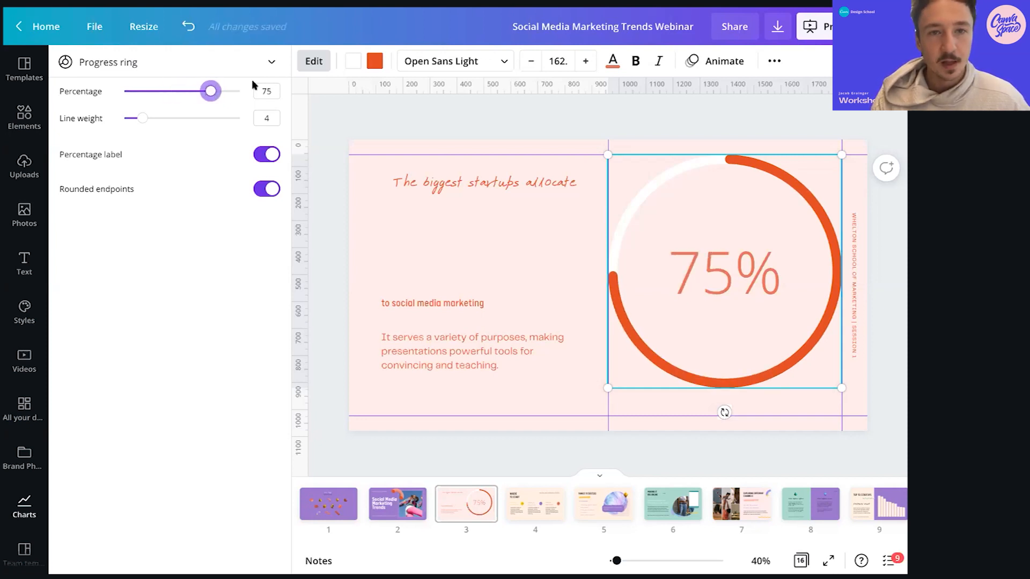
Format the ring's percentage label in the Calps font, bright orange, at size 210
{"action": "left_click", "coordinate": [448, 66]}
{"action": "left_click", "coordinate": [186, 133]}
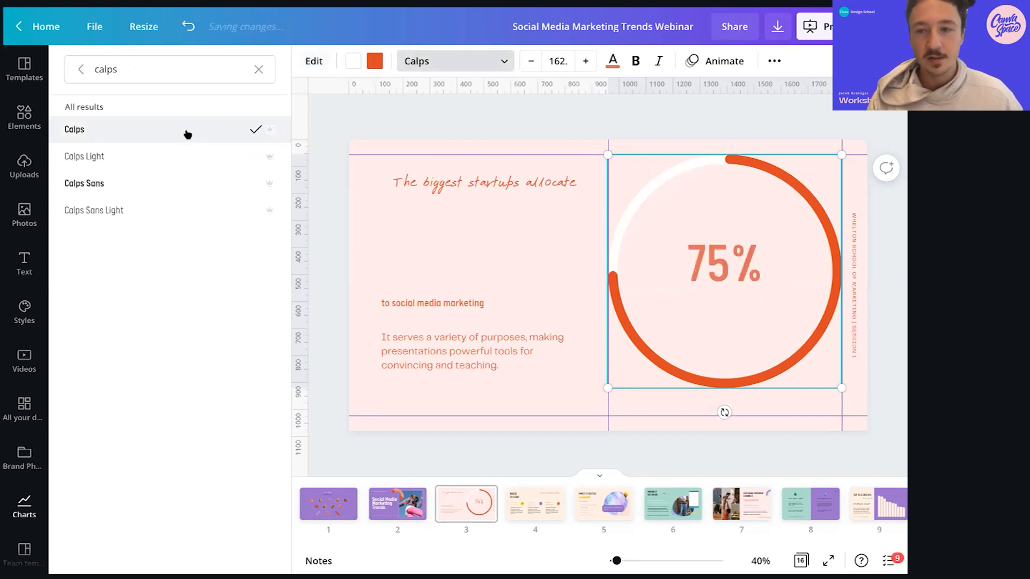
{"action": "left_click", "coordinate": [560, 61]}
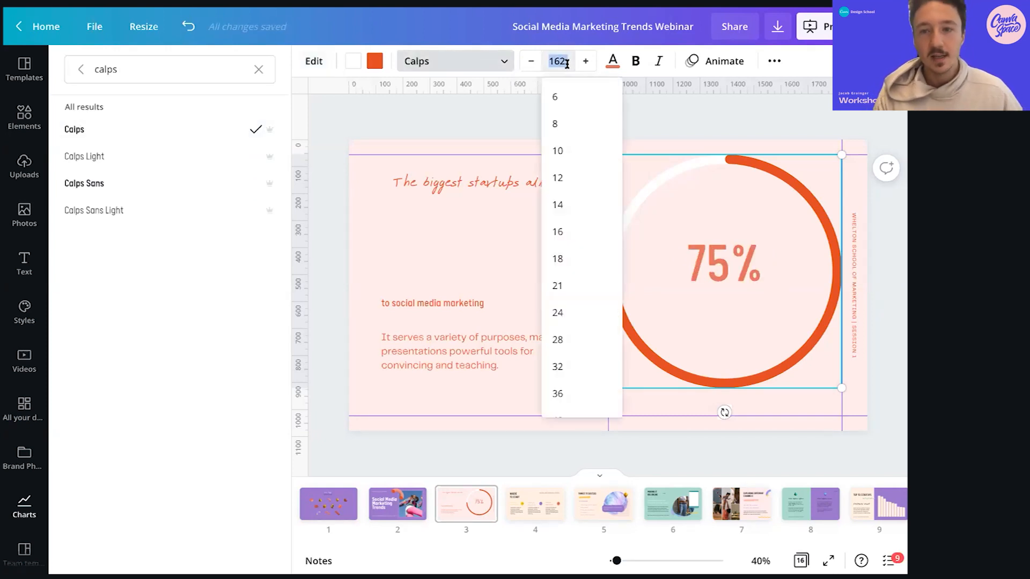
{"action": "left_click", "coordinate": [612, 60]}
{"action": "left_click", "coordinate": [79, 276]}
{"action": "left_click", "coordinate": [561, 61]}
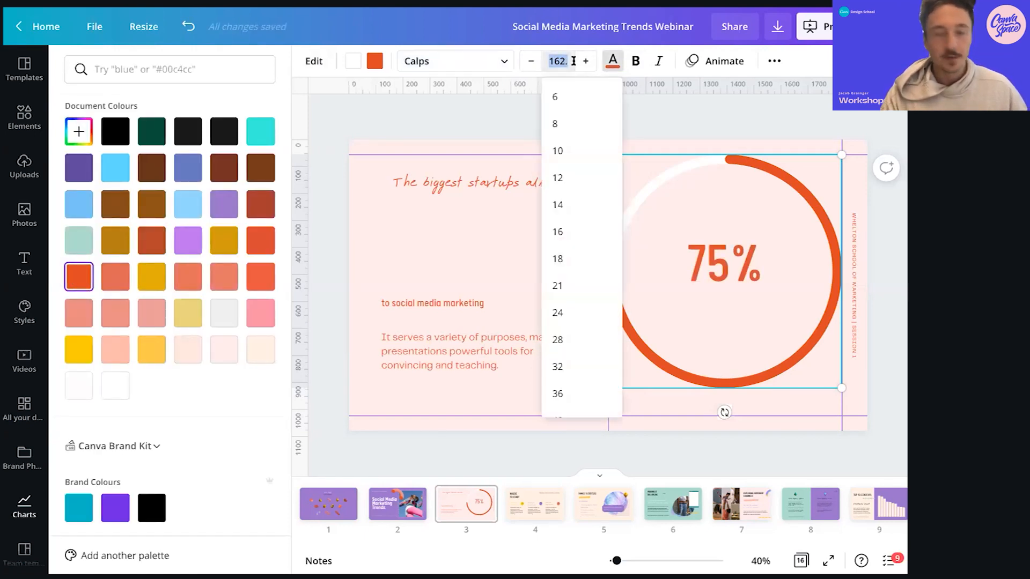
{"action": "type", "text": "10"}
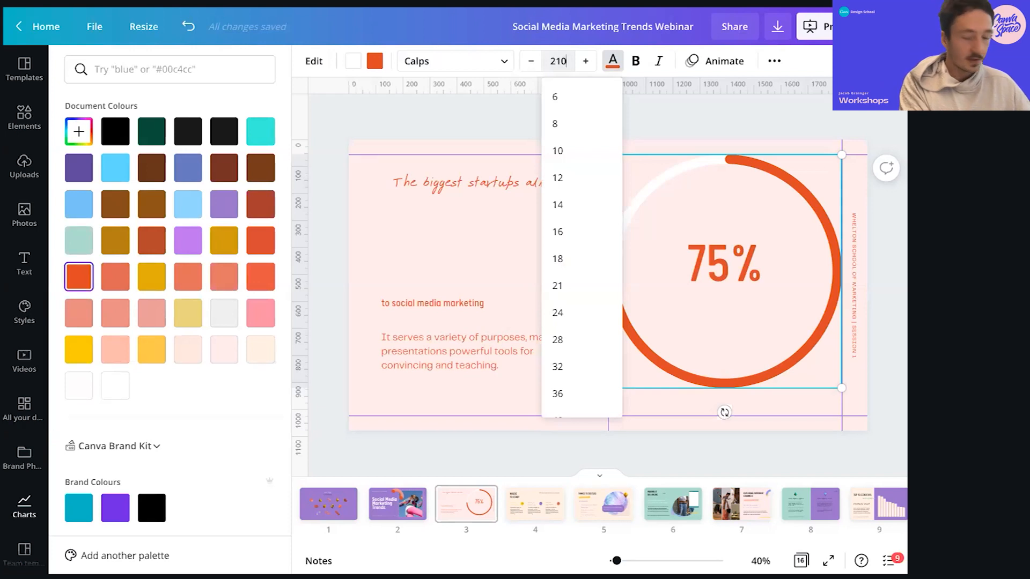
{"action": "type", "text": "10"}
{"action": "key", "text": "Return"}
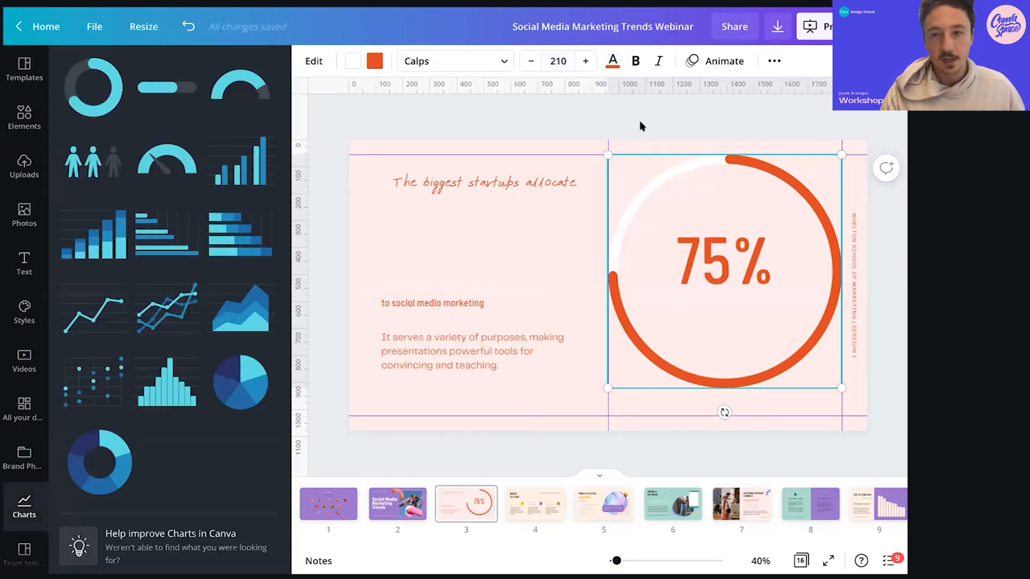
{"action": "left_click", "coordinate": [639, 125]}
Move the handwritten "The biggest startups allocate" line down to just above "to social media marketing"
{"action": "left_click", "coordinate": [437, 184]}
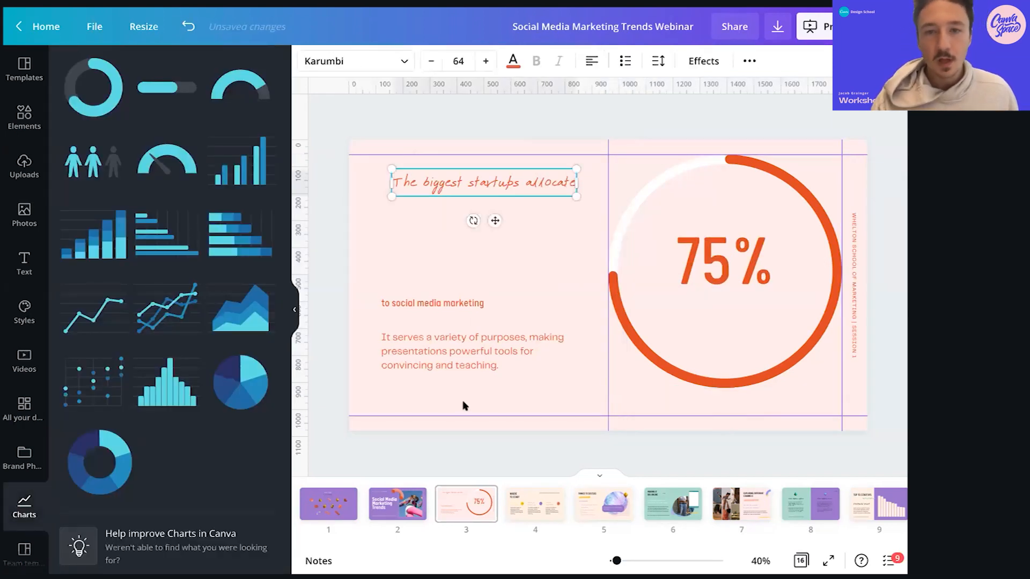
{"action": "left_click_drag", "start_coordinate": [434, 212], "coordinate": [420, 300]}
{"action": "left_click", "coordinate": [456, 305]}
{"action": "left_click", "coordinate": [420, 361]}
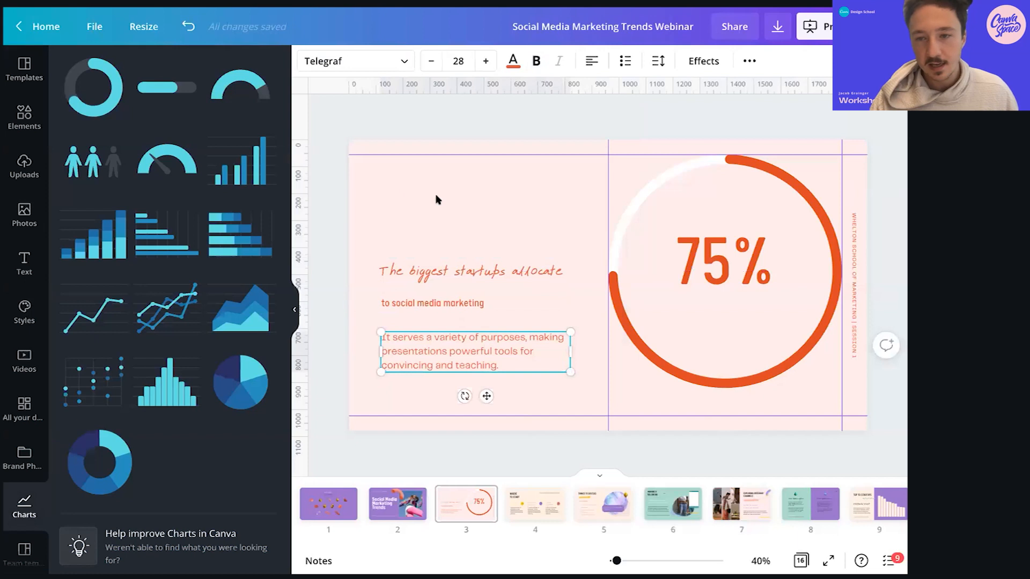
Copy the text "The biggest startups allocate" and move its handwritten text box aside, below the 75% in the ring
{"action": "left_click", "coordinate": [470, 271]}
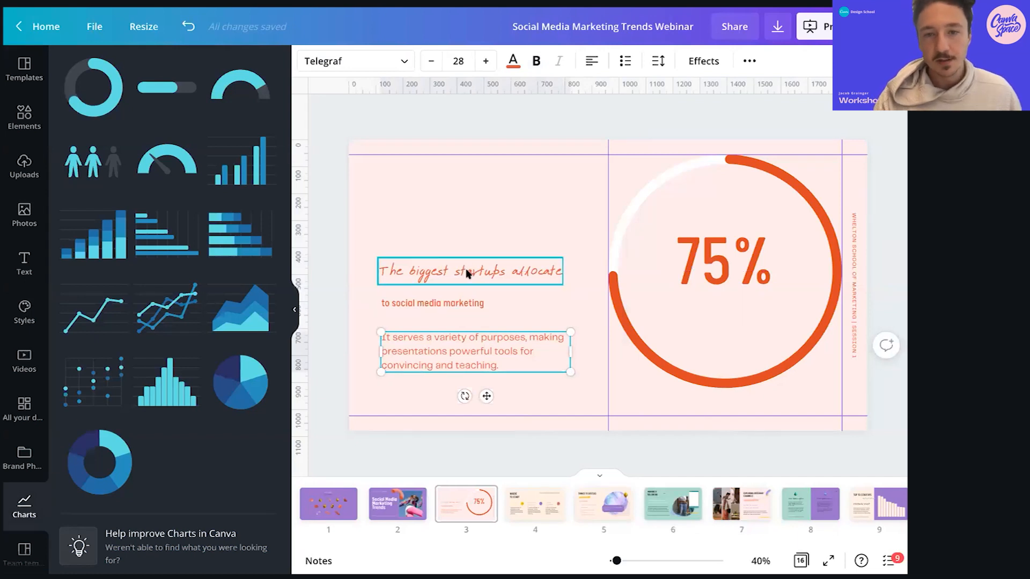
{"action": "left_click", "coordinate": [467, 272]}
{"action": "key", "text": "ctrl+c"}
{"action": "left_click", "coordinate": [337, 276]}
{"action": "left_click", "coordinate": [483, 269]}
{"action": "left_click_drag", "start_coordinate": [430, 263], "coordinate": [710, 311]}
Extend the subheading to read "The biggest startups allocate the majority of their budget to social media marketing"
{"action": "left_click", "coordinate": [431, 303]}
{"action": "left_click", "coordinate": [495, 306]}
{"action": "left_click", "coordinate": [384, 303]}
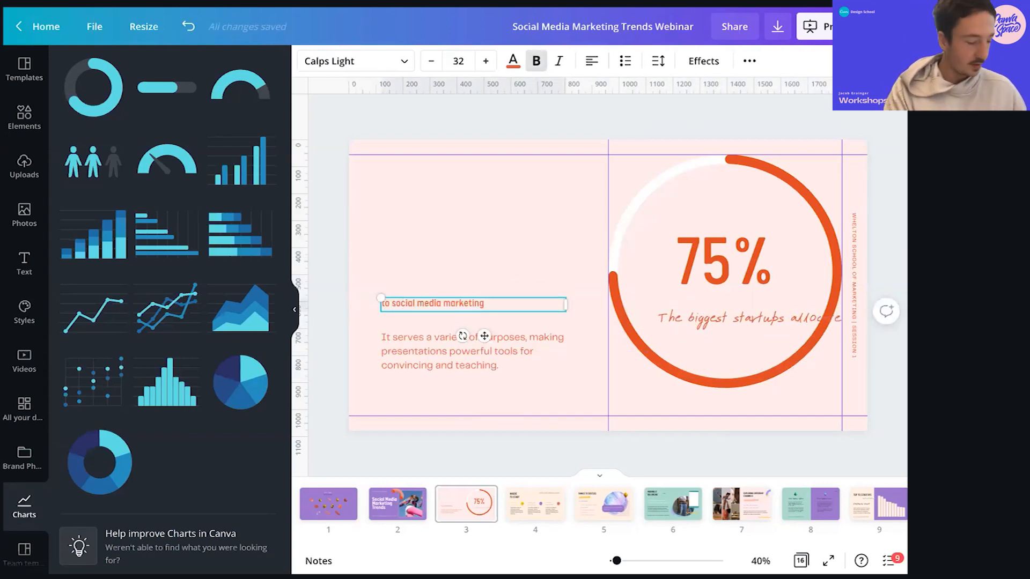
{"action": "key", "text": "ctrl+v"}
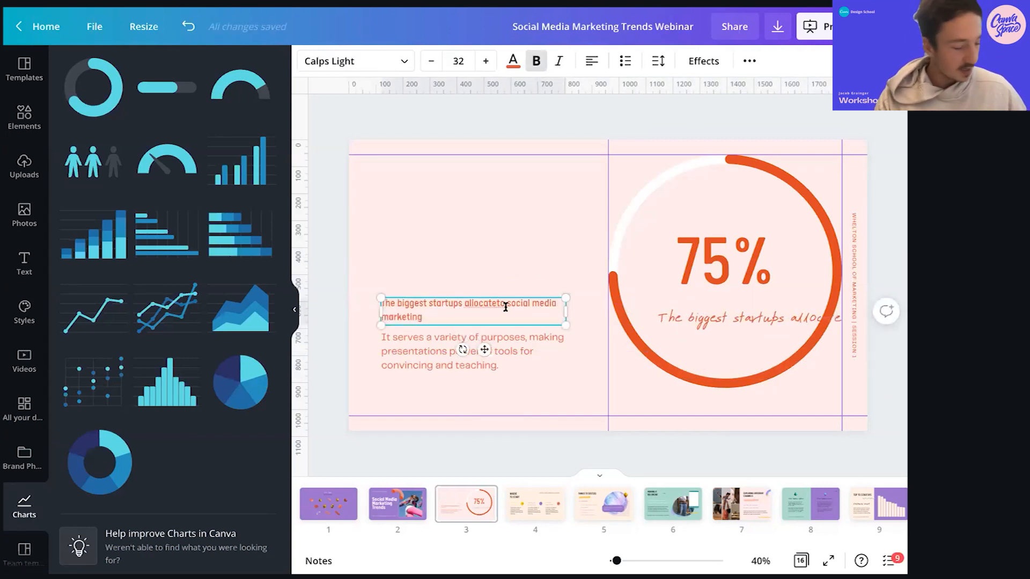
{"action": "type", "text": "the majorit"}
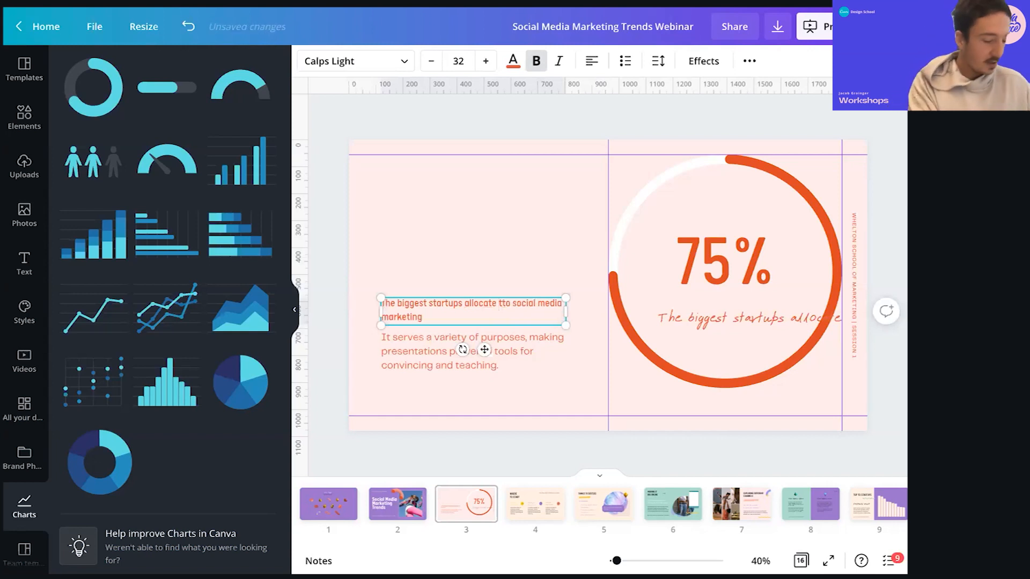
{"action": "type", "text": "y of their bud"}
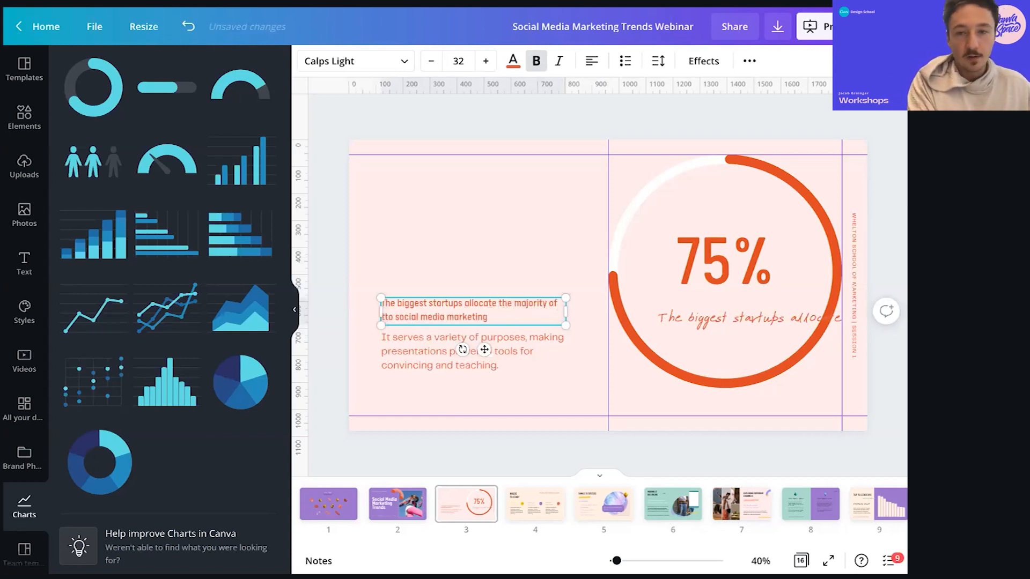
{"action": "type", "text": "get to"}
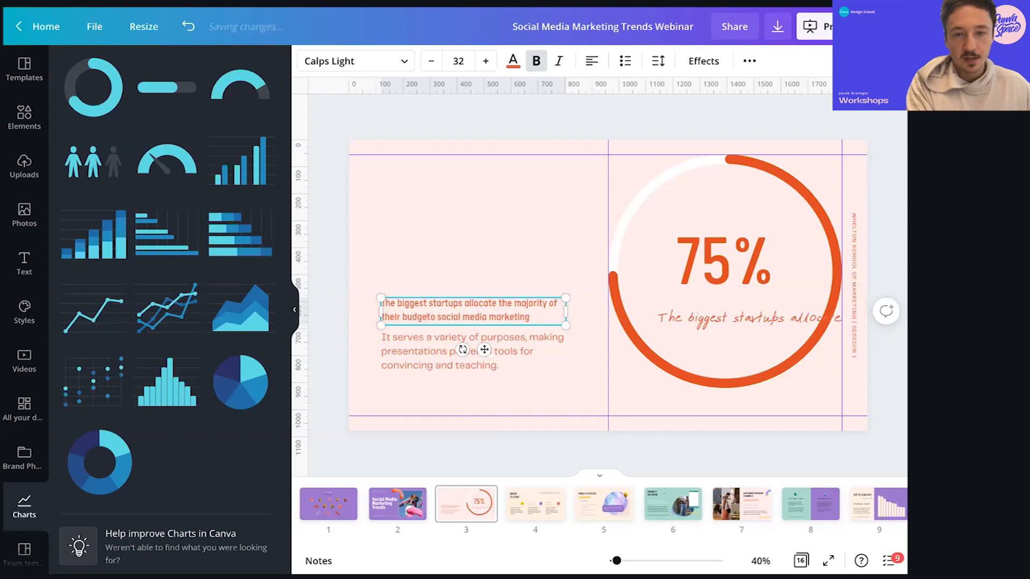
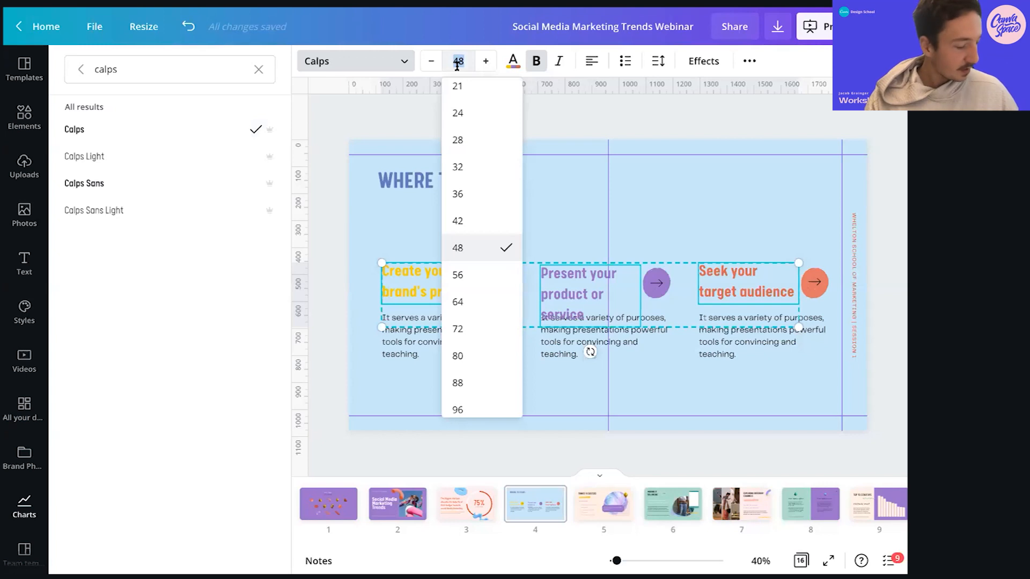
Set the font size of the three coloured headings on slide 4 to 53
{"action": "key", "text": "Return"}
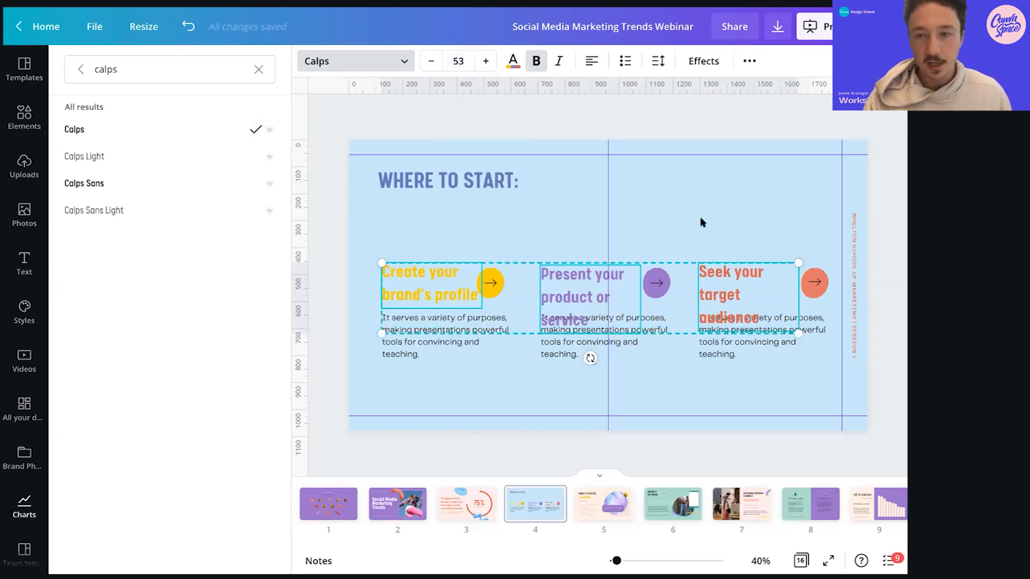
{"action": "key", "text": "Escape"}
{"action": "key", "text": "Escape"}
Stack "Create your brand's profile" and its paragraph at the centre guide's upper end, widening the paragraph, and move "Seek your target audience" lower
{"action": "left_click_drag", "start_coordinate": [333, 277], "coordinate": [559, 167]}
{"action": "left_click_drag", "start_coordinate": [595, 304], "coordinate": [529, 404]}
{"action": "left_click_drag", "start_coordinate": [359, 356], "coordinate": [563, 234]}
{"action": "left_click_drag", "start_coordinate": [628, 229], "coordinate": [721, 229]}
Place "Present your product or service" at the centre guide below the first paragraph, widened to the right guide and on one line
{"action": "left_click_drag", "start_coordinate": [453, 291], "coordinate": [522, 259]}
{"action": "left_click_drag", "start_coordinate": [593, 269], "coordinate": [724, 269]}
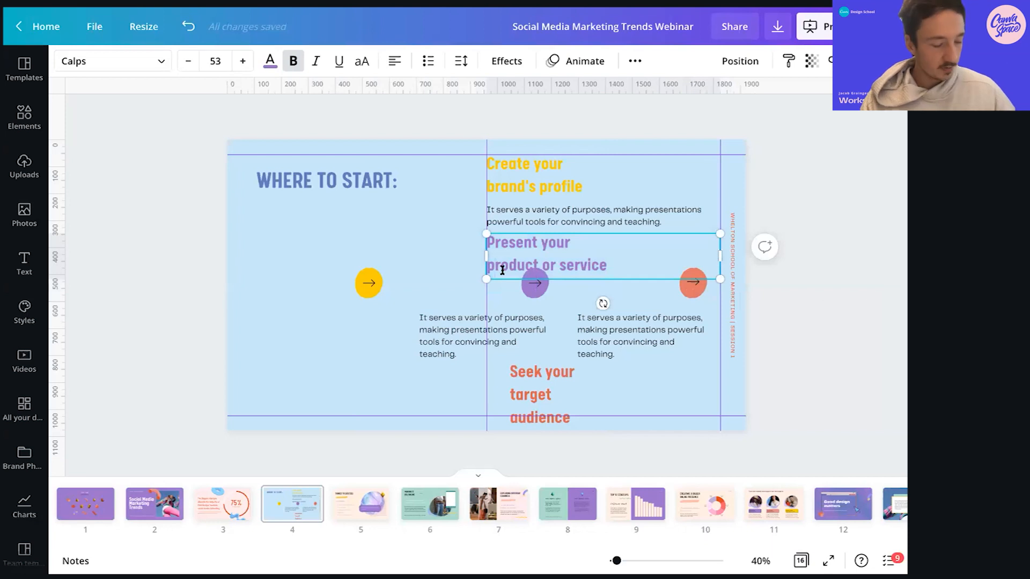
{"action": "left_click", "coordinate": [504, 272]}
{"action": "key", "text": "BackSpace"}
{"action": "left_click_drag", "start_coordinate": [528, 244], "coordinate": [529, 260]}
Delete the three arrow circles and place the second paragraph under "Present your product or service", widened to the right guide
{"action": "left_click_drag", "start_coordinate": [687, 279], "coordinate": [693, 280]}
{"action": "key", "text": "Delete"}
{"action": "left_click_drag", "start_coordinate": [503, 333], "coordinate": [719, 296]}
Place "Seek your target audience" on one line at the centre guide, with the third paragraph beneath it, both widened to the right guide
{"action": "left_click_drag", "start_coordinate": [534, 393], "coordinate": [511, 355]}
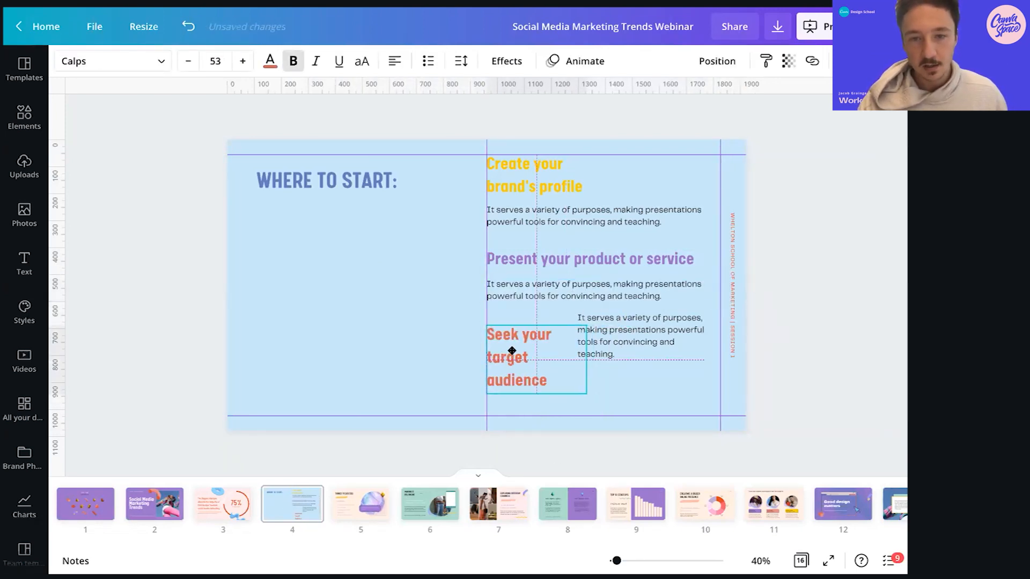
{"action": "left_click_drag", "start_coordinate": [586, 356], "coordinate": [722, 347]}
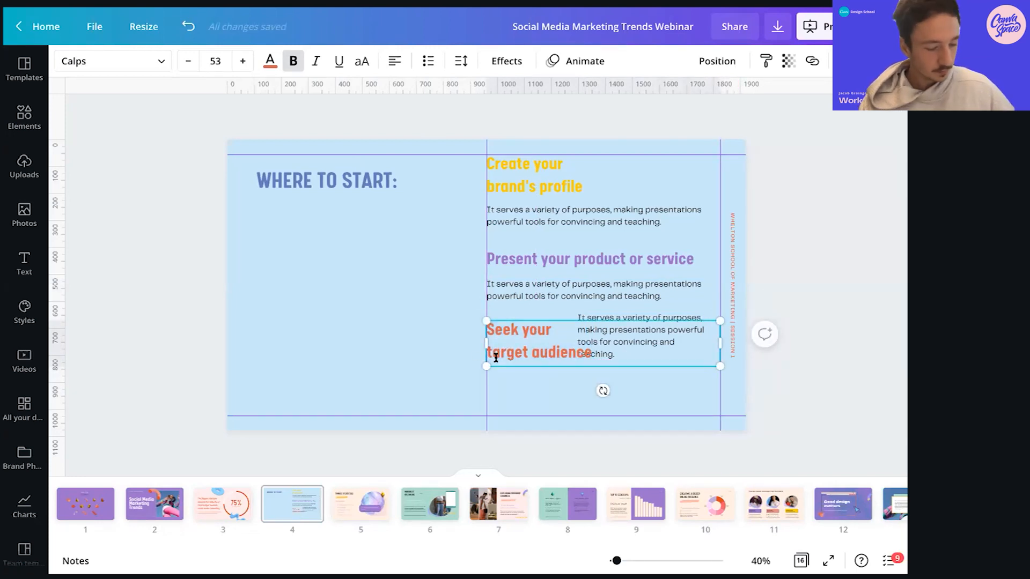
{"action": "left_click", "coordinate": [669, 321]}
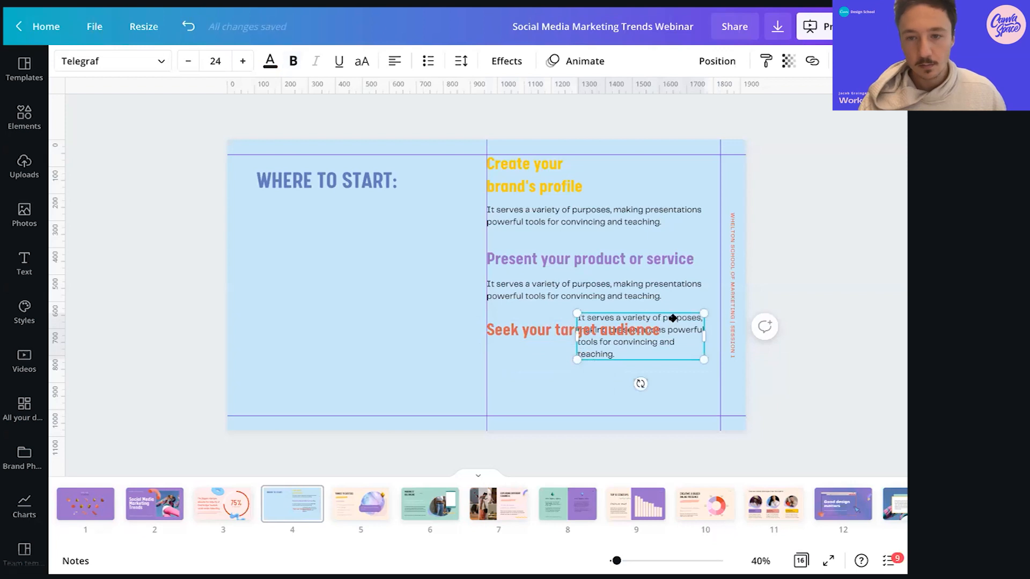
{"action": "left_click_drag", "start_coordinate": [669, 321], "coordinate": [720, 372]}
{"action": "left_click", "coordinate": [838, 315]}
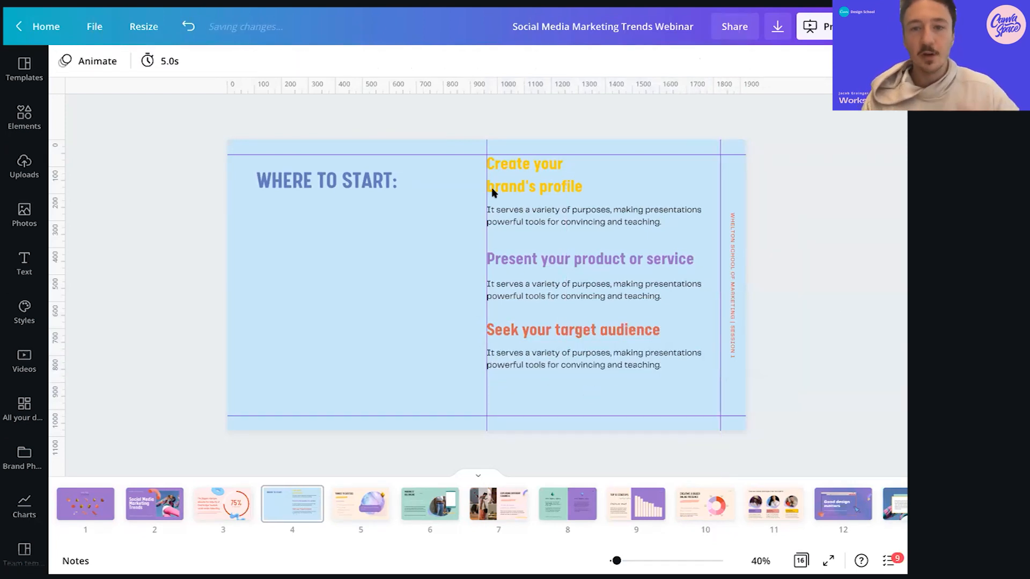
Widen the "WHERE TO START:" title box on slide 4 to reach the centre guide
{"action": "left_click", "coordinate": [397, 179]}
{"action": "left_click_drag", "start_coordinate": [489, 185], "coordinate": [488, 184]}
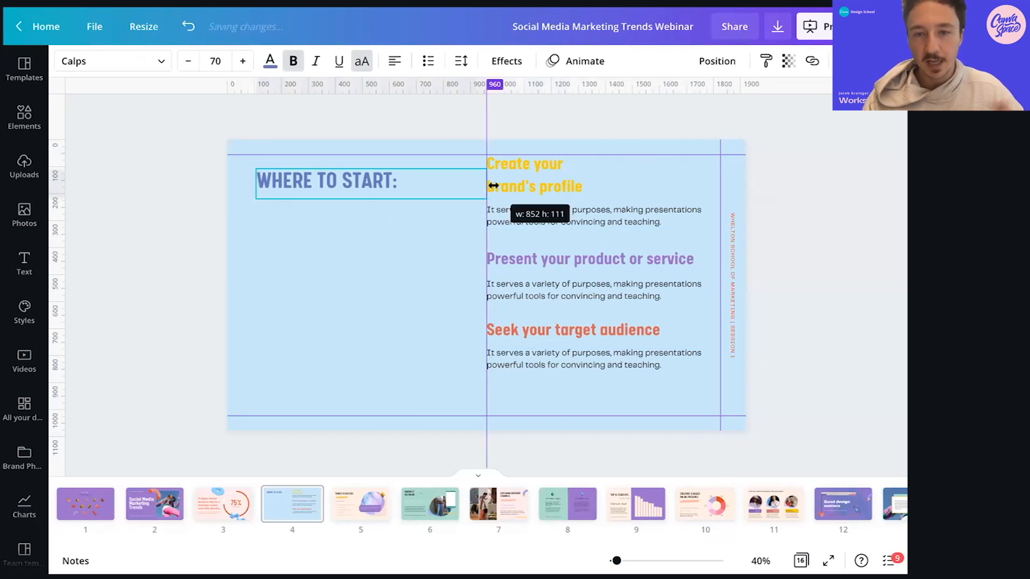
{"action": "left_click", "coordinate": [515, 407]}
Open slide 7 and examine how the flower photo is cropped inside the collage
{"action": "left_click", "coordinate": [514, 519]}
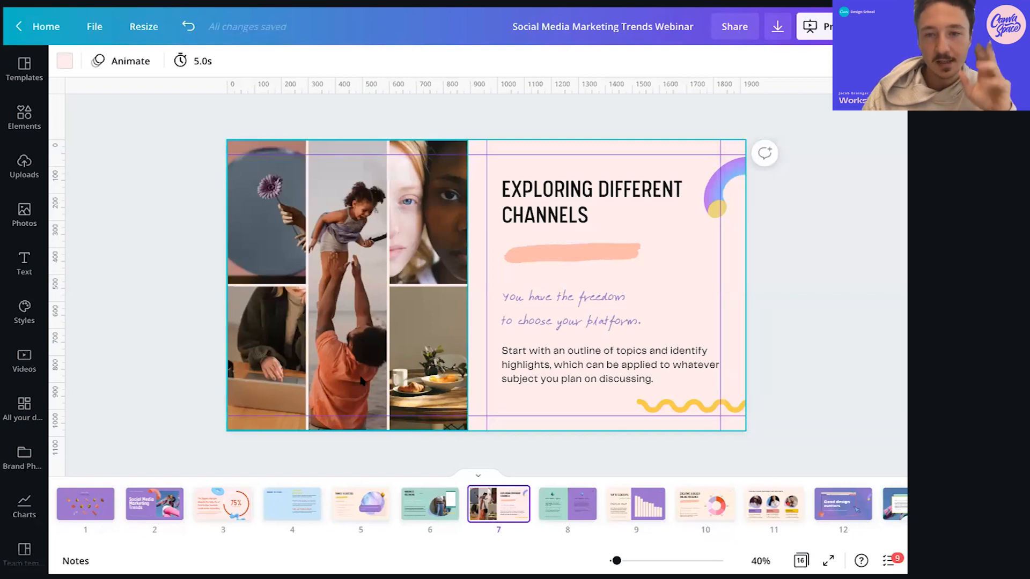
{"action": "double_click", "coordinate": [335, 313]}
{"action": "left_click", "coordinate": [193, 332]}
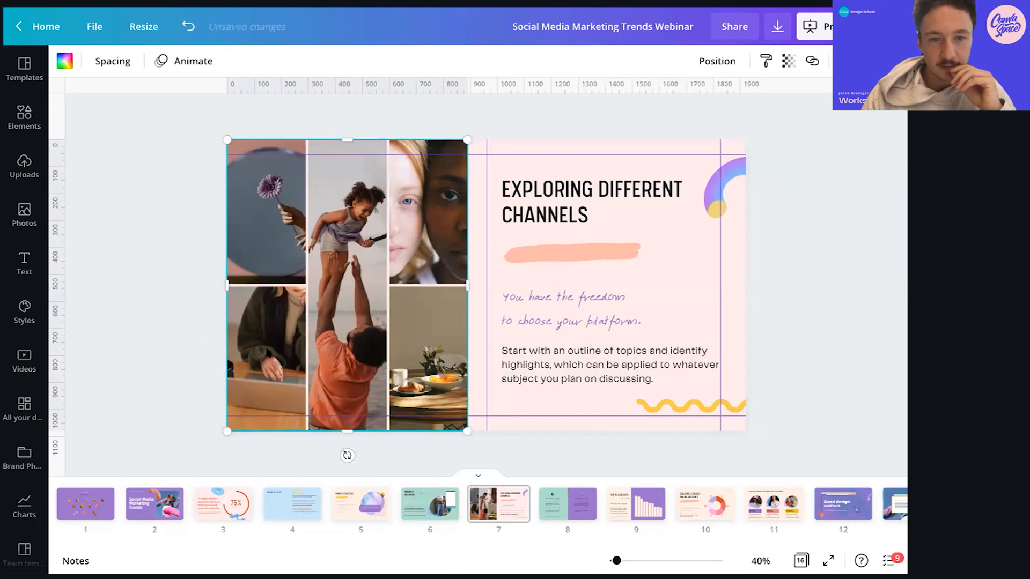
{"action": "double_click", "coordinate": [268, 351]}
{"action": "left_click", "coordinate": [174, 324]}
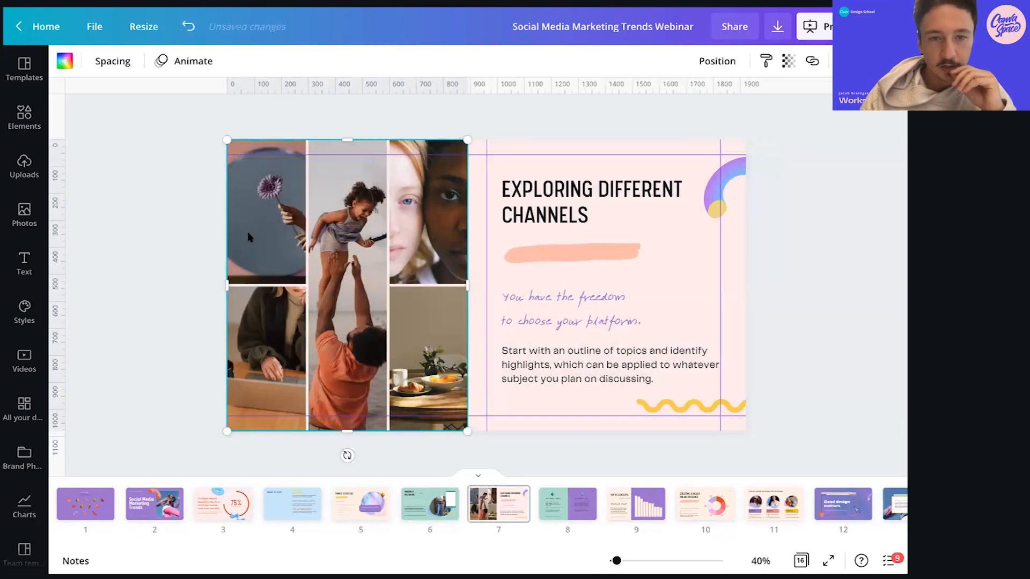
{"action": "double_click", "coordinate": [248, 234]}
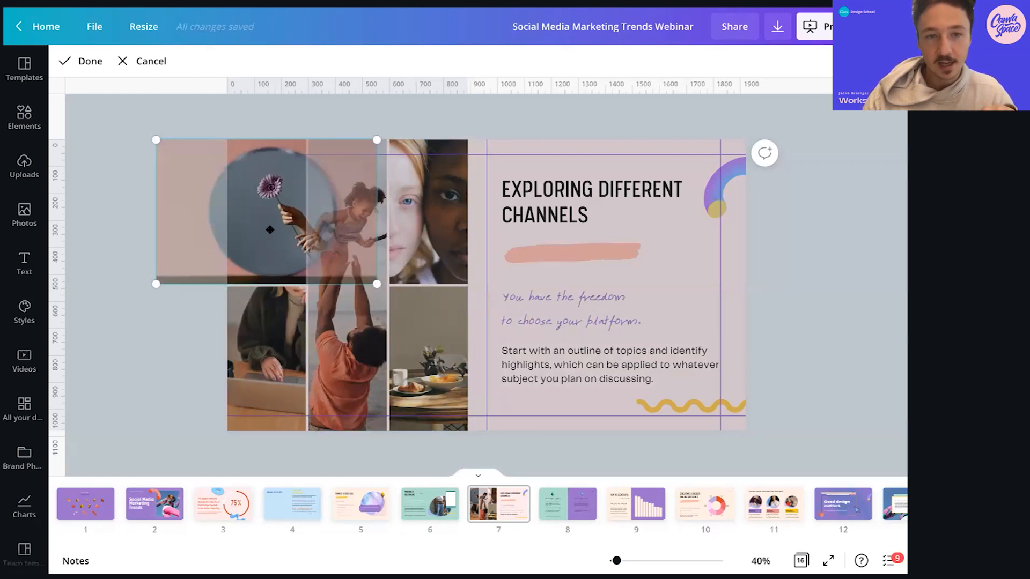
{"action": "left_click", "coordinate": [788, 272]}
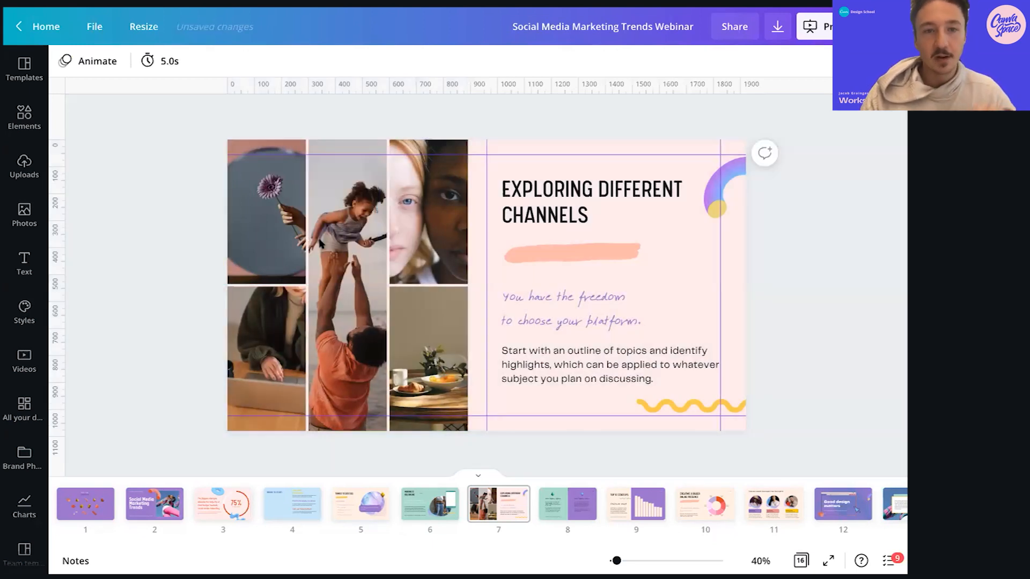
Detach the flower photo from the collage on slide 7 and transfer it to slide 4
{"action": "left_click", "coordinate": [253, 222]}
{"action": "right_click", "coordinate": [253, 222]}
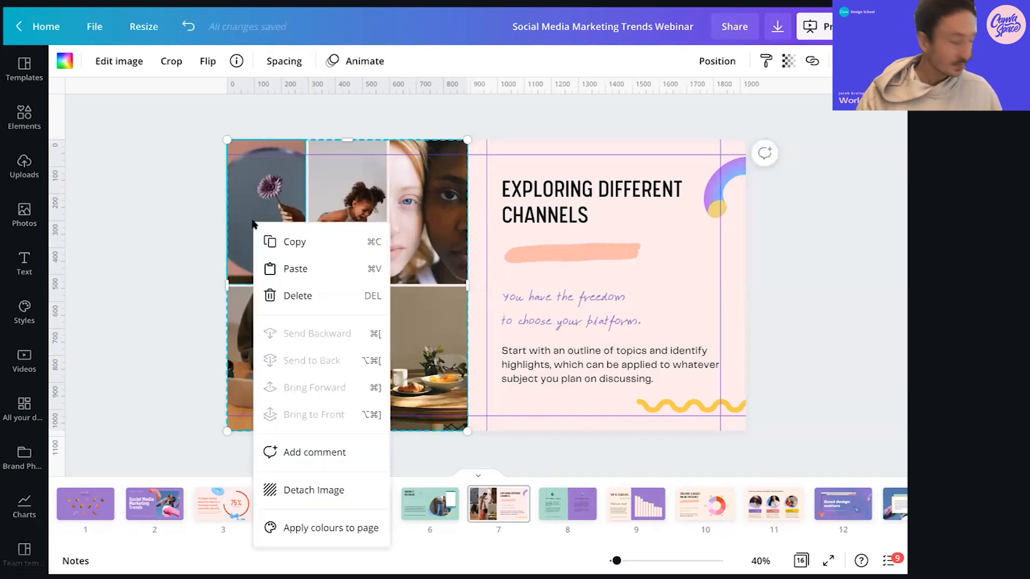
{"action": "left_click", "coordinate": [301, 486]}
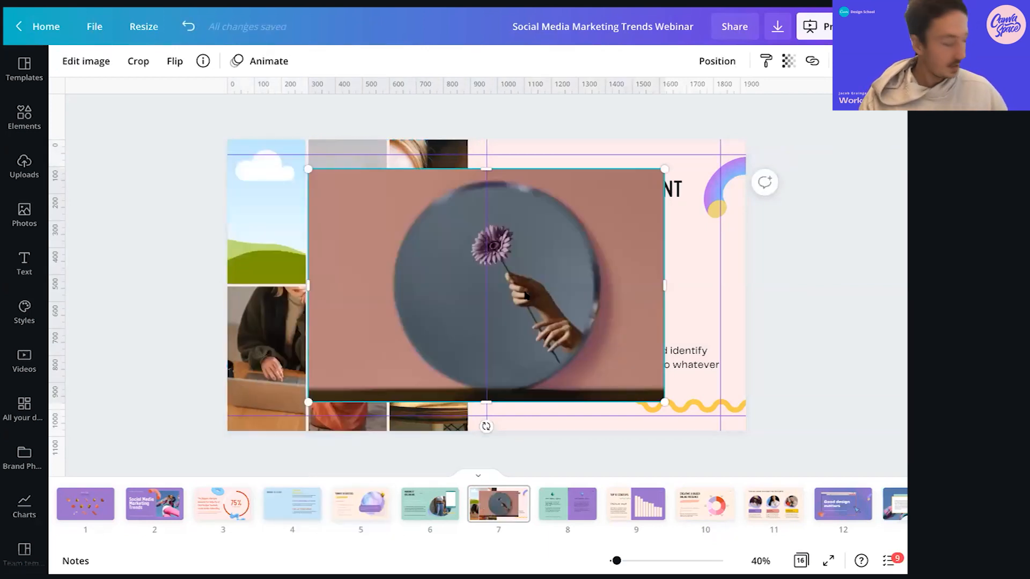
{"action": "key", "text": "Delete"}
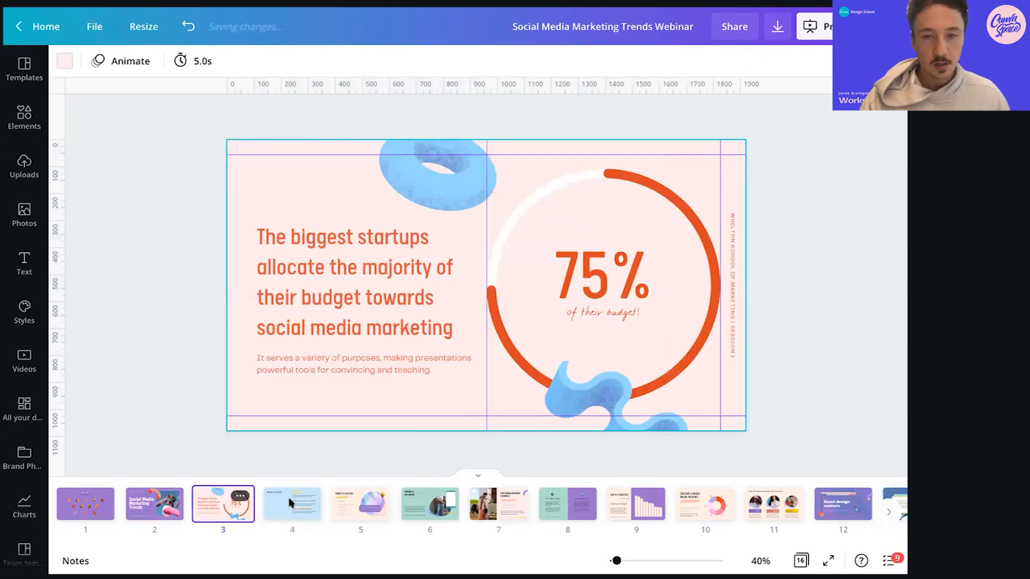
{"action": "left_click", "coordinate": [290, 503]}
{"action": "key", "text": "ctrl+v"}
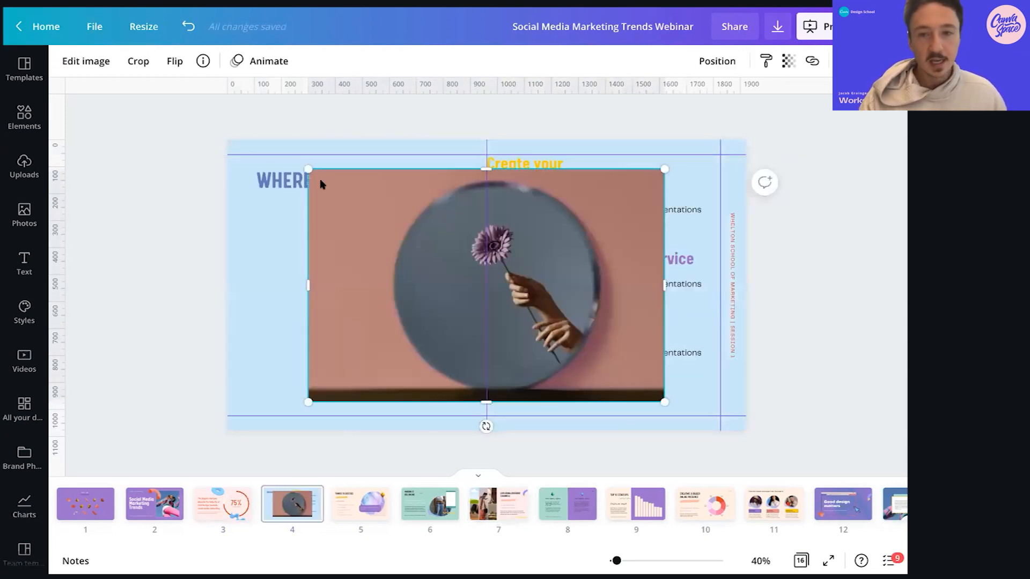
Flip the flower photo on slide 4 horizontally
{"action": "left_click", "coordinate": [177, 62]}
{"action": "left_click", "coordinate": [202, 97]}
{"action": "left_click", "coordinate": [394, 291]}
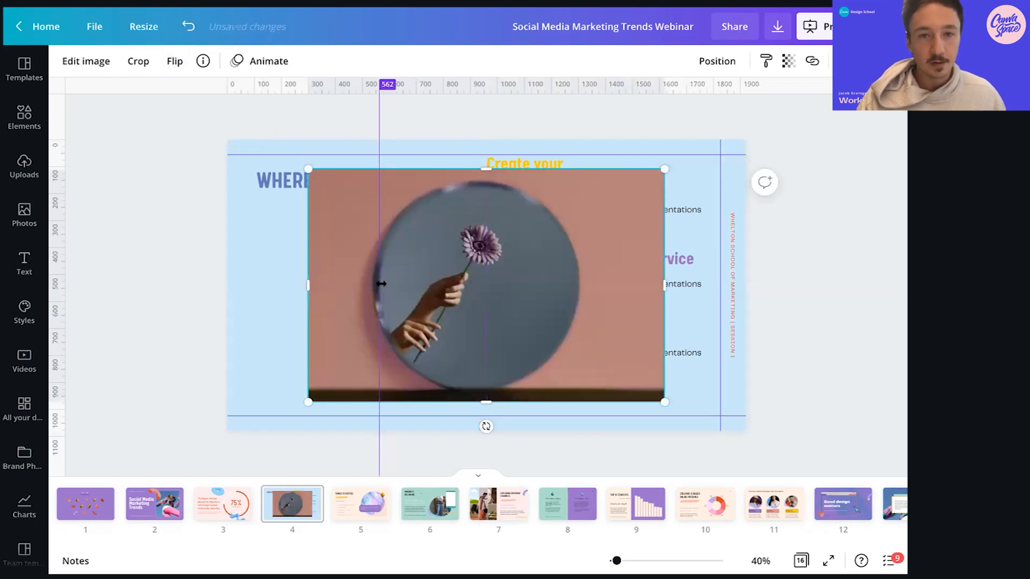
Resize the flower photo to fill slide 4 at 1,920 by 1,080 and set it behind the text as the background
{"action": "left_click_drag", "start_coordinate": [286, 221], "coordinate": [288, 232]}
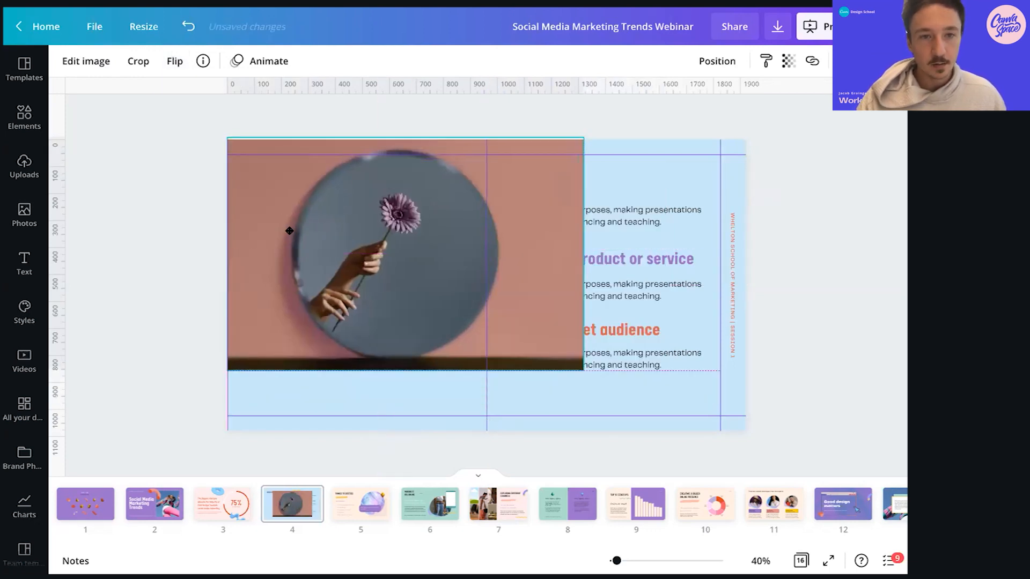
{"action": "left_click_drag", "start_coordinate": [621, 385], "coordinate": [770, 436]}
{"action": "left_click_drag", "start_coordinate": [498, 463], "coordinate": [512, 426]}
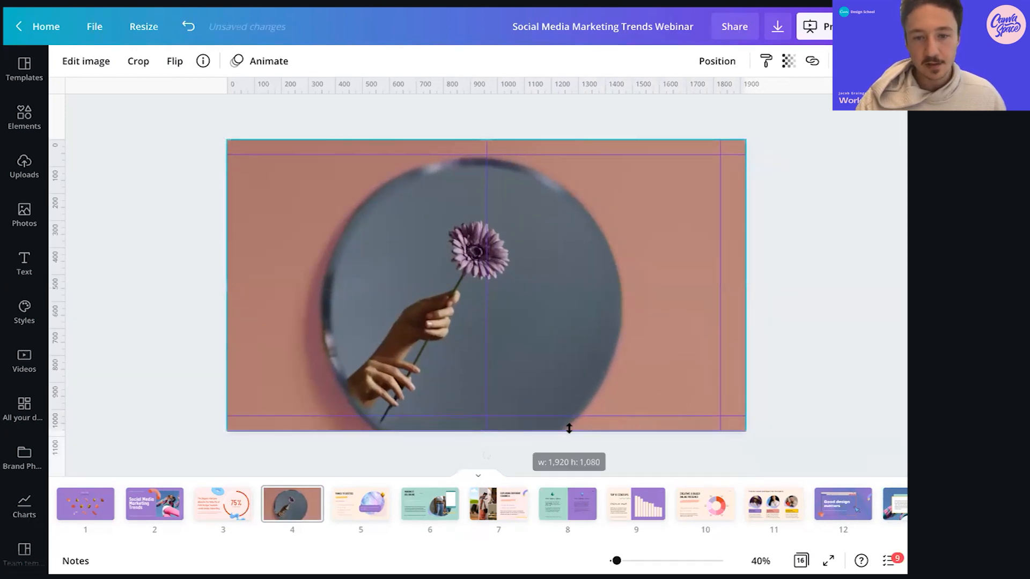
{"action": "left_click", "coordinate": [831, 421]}
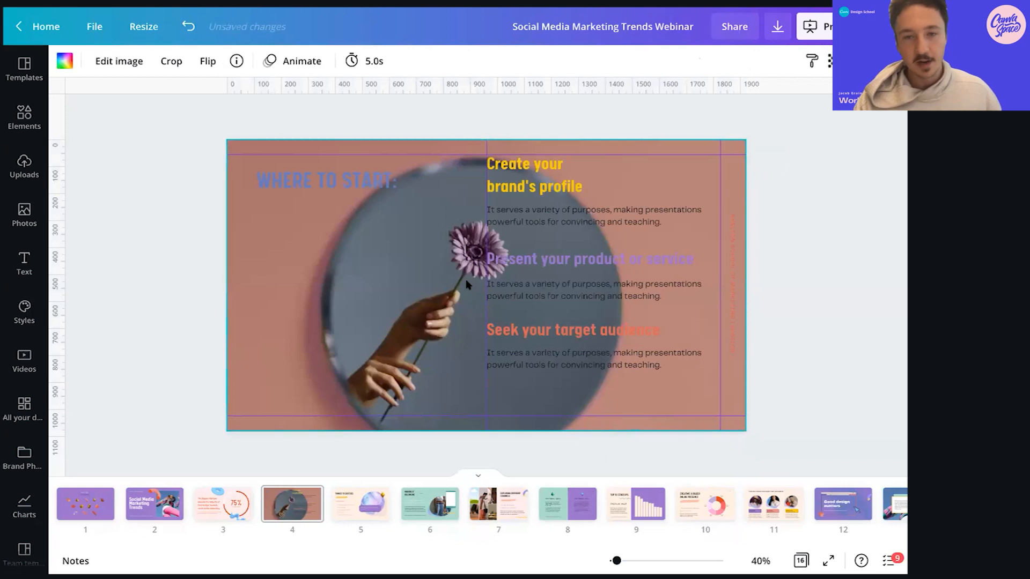
Enlarge the background photo within its crop and reposition it so the flower and hand sit left of the centre guide
{"action": "double_click", "coordinate": [444, 260]}
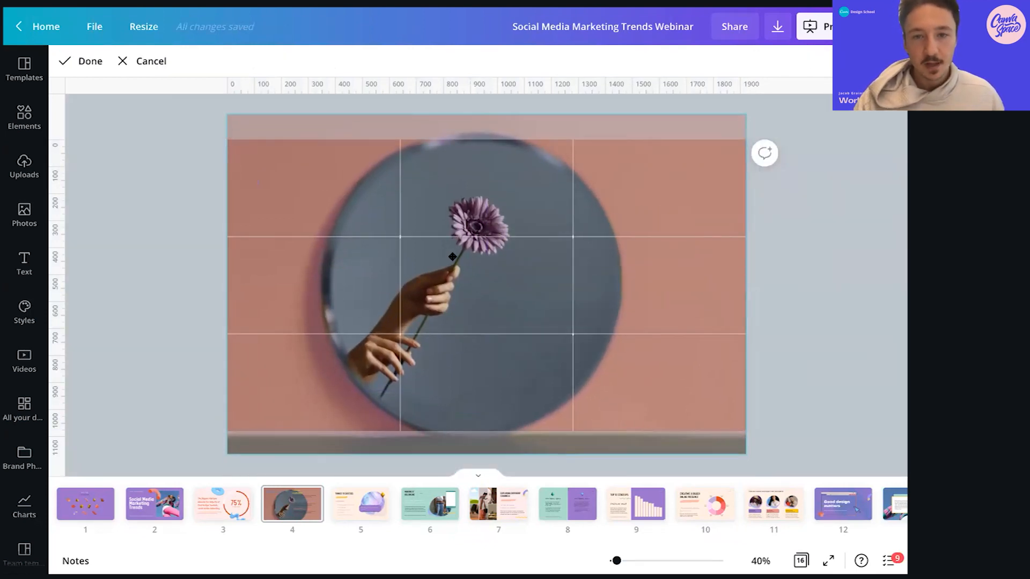
{"action": "left_click", "coordinate": [857, 249]}
{"action": "double_click", "coordinate": [419, 236]}
{"action": "left_click_drag", "start_coordinate": [225, 111], "coordinate": [127, 76]}
{"action": "left_click_drag", "start_coordinate": [416, 278], "coordinate": [397, 314]}
{"action": "left_click", "coordinate": [813, 335]}
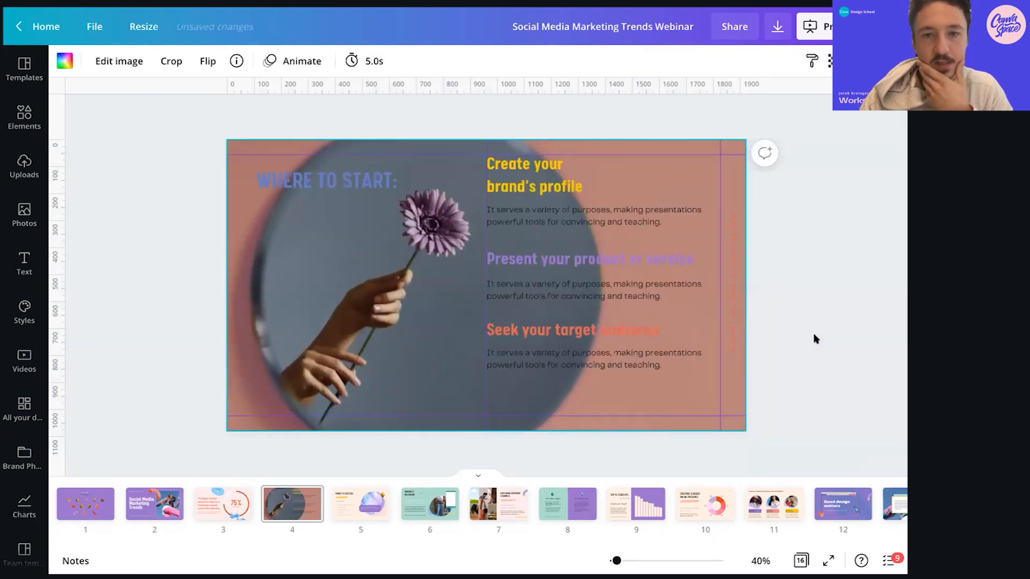
Shift the background photo slightly lower so the flower sits further below the "WHERE TO START:" title
{"action": "left_click", "coordinate": [405, 250]}
{"action": "double_click", "coordinate": [404, 250]}
{"action": "left_click_drag", "start_coordinate": [403, 266], "coordinate": [393, 268]}
{"action": "left_click", "coordinate": [807, 267]}
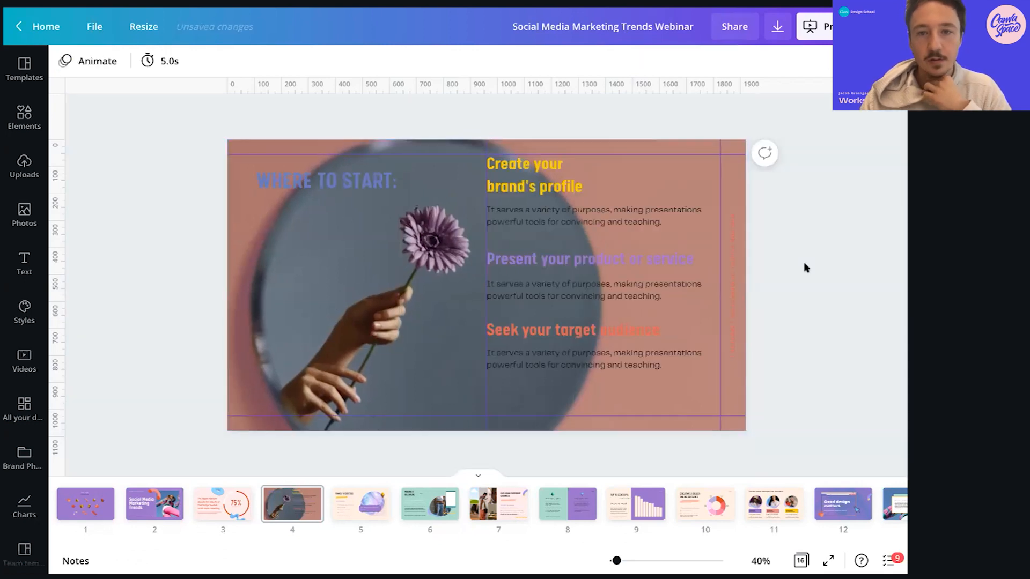
Recolour the "WHERE TO START:" title and the vertical school and session text on slide 4 white
{"action": "left_click", "coordinate": [352, 184]}
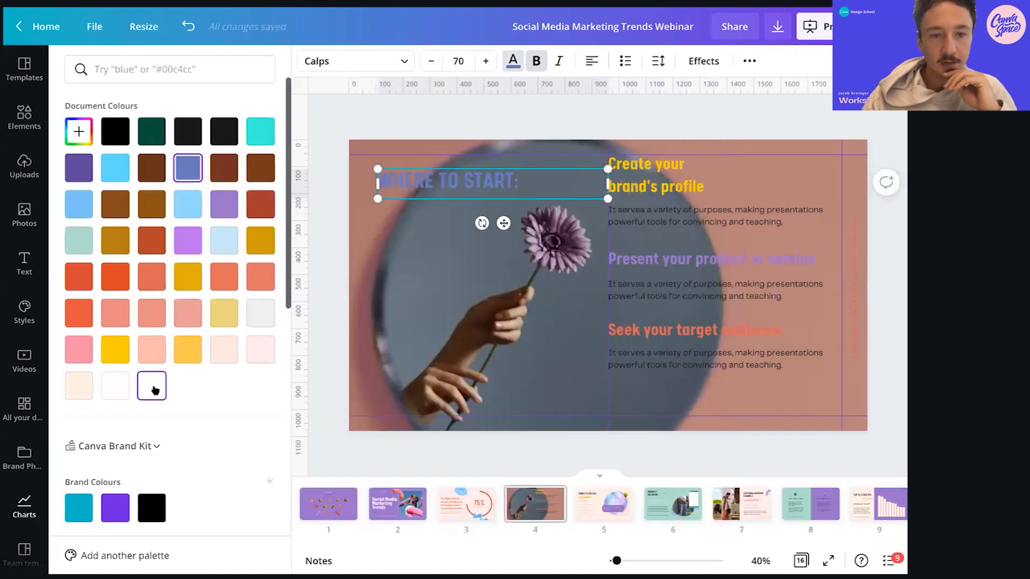
{"action": "left_click", "coordinate": [153, 387]}
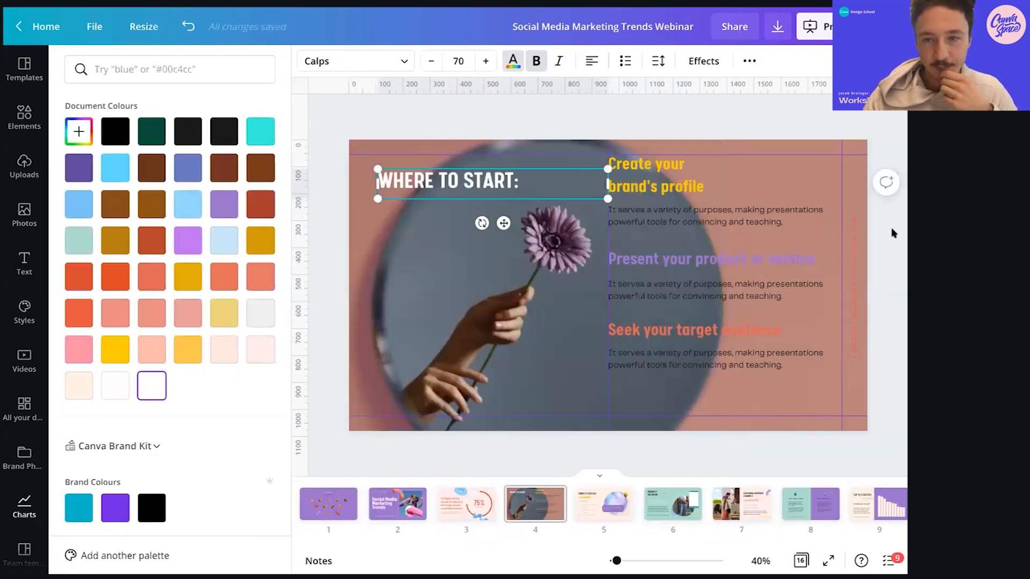
{"action": "left_click", "coordinate": [876, 236]}
{"action": "left_click", "coordinate": [729, 262]}
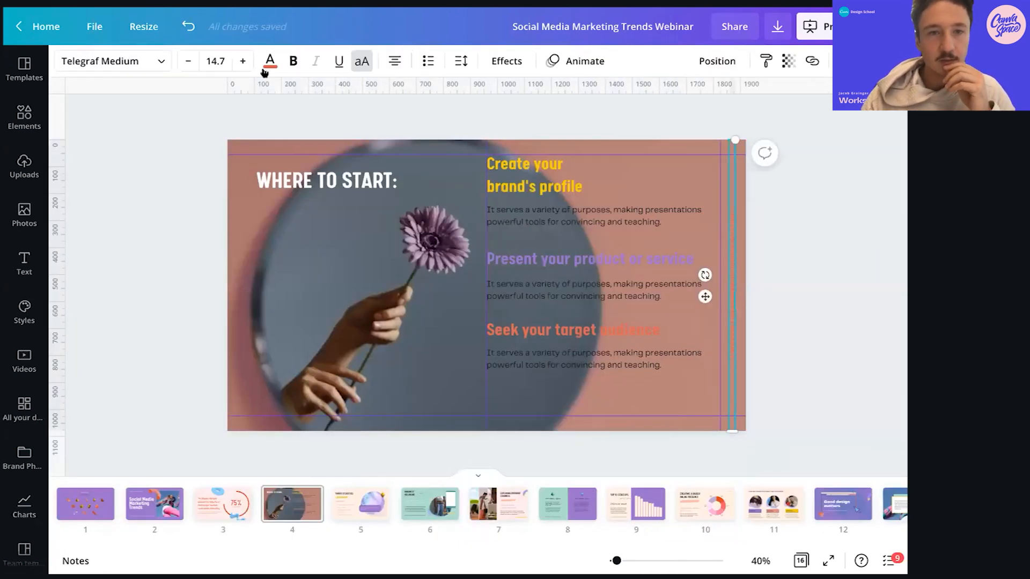
{"action": "left_click", "coordinate": [270, 61]}
{"action": "left_click", "coordinate": [153, 386]}
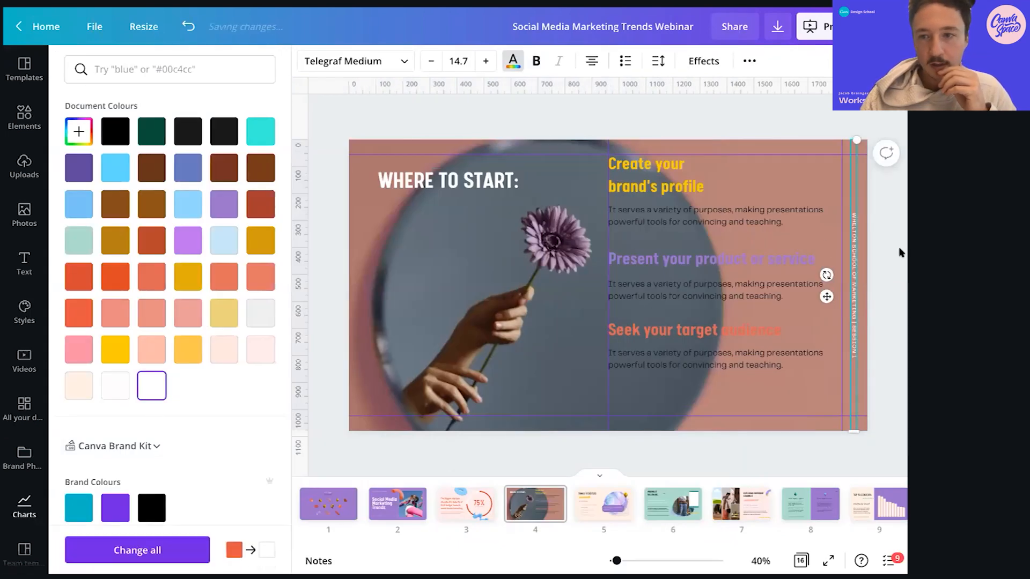
{"action": "left_click", "coordinate": [888, 257]}
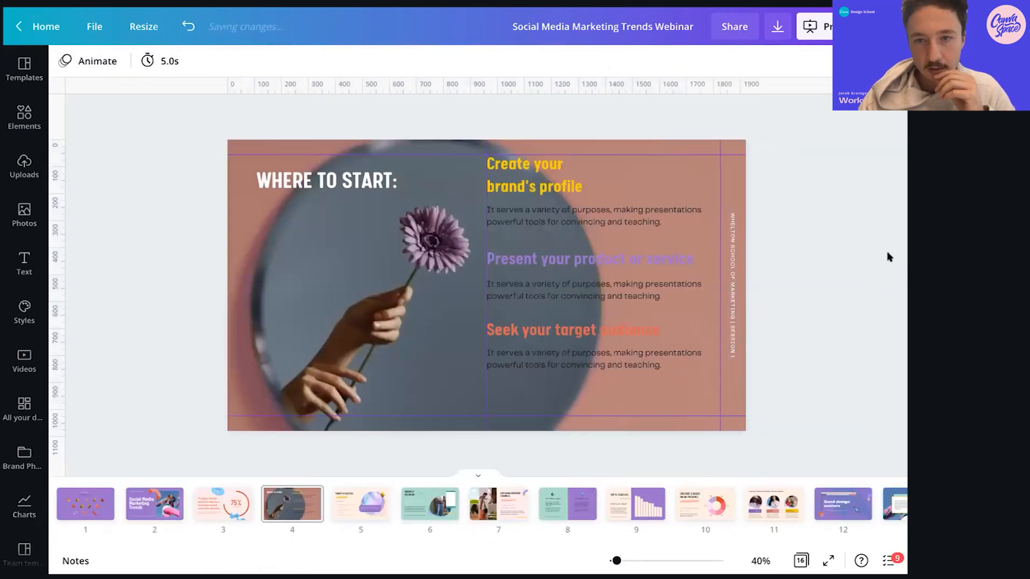
Remove the line break in "Create your brand's profile" so the heading runs on one line with normal word spacing
{"action": "left_click", "coordinate": [526, 177]}
{"action": "left_click", "coordinate": [809, 200]}
{"action": "left_click", "coordinate": [558, 181]}
{"action": "left_click_drag", "start_coordinate": [586, 177], "coordinate": [719, 177]}
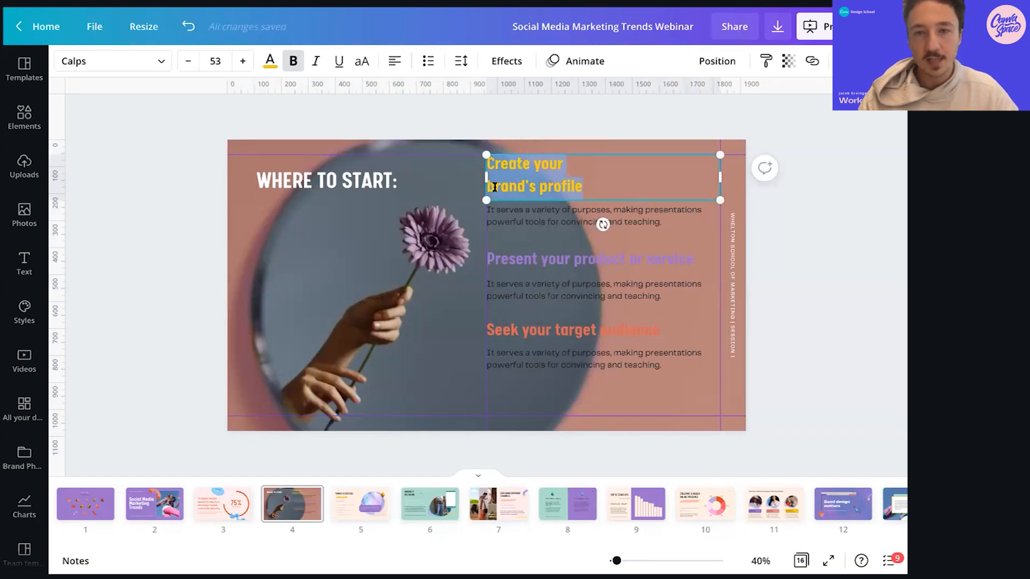
{"action": "left_click", "coordinate": [498, 189]}
{"action": "key", "text": "BackSpace"}
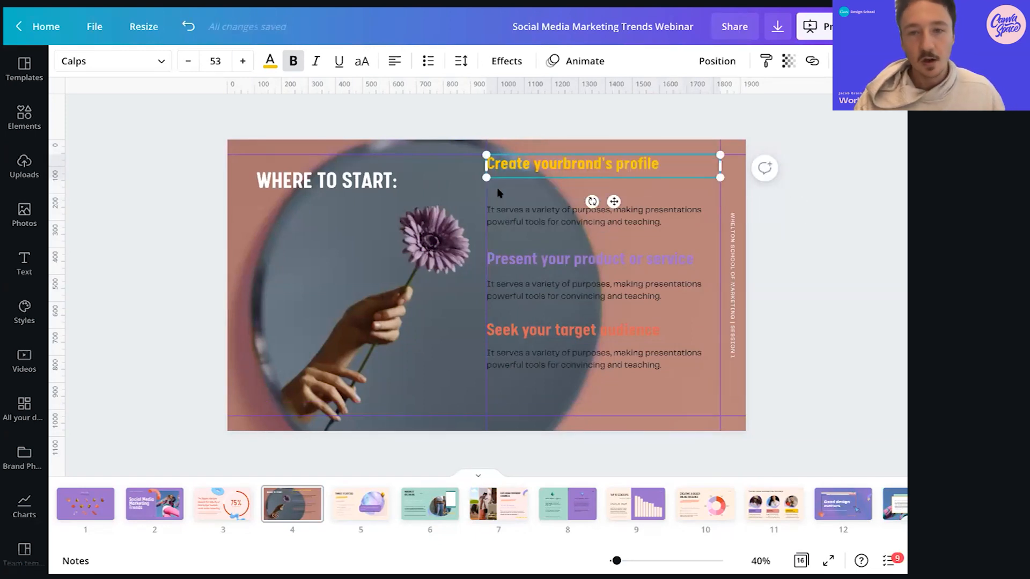
{"action": "left_click", "coordinate": [785, 263]}
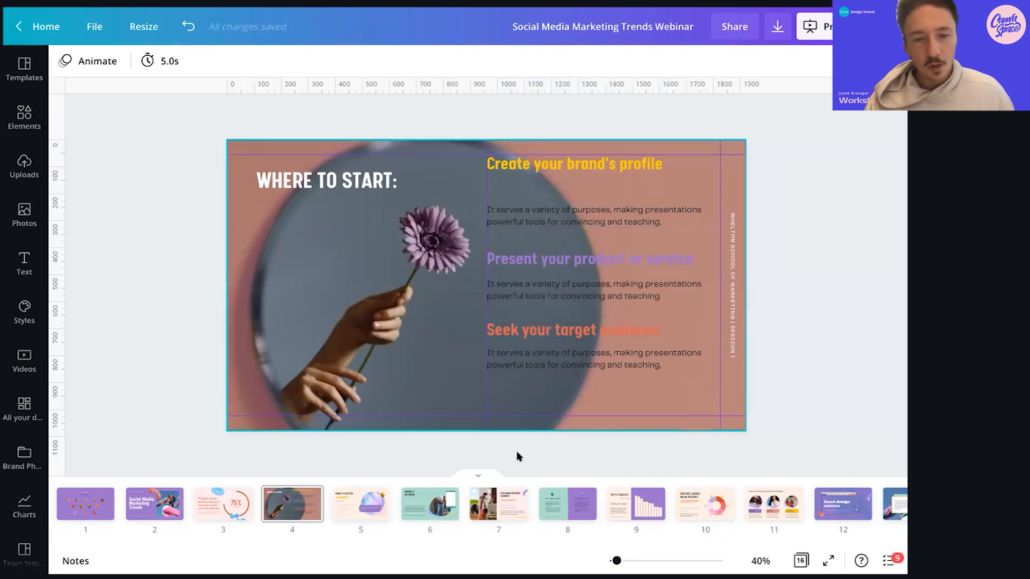
Copy the white grid from slide 2 onto slide 4 between the centre and right guides and adjust its layer order
{"action": "left_click", "coordinate": [155, 504]}
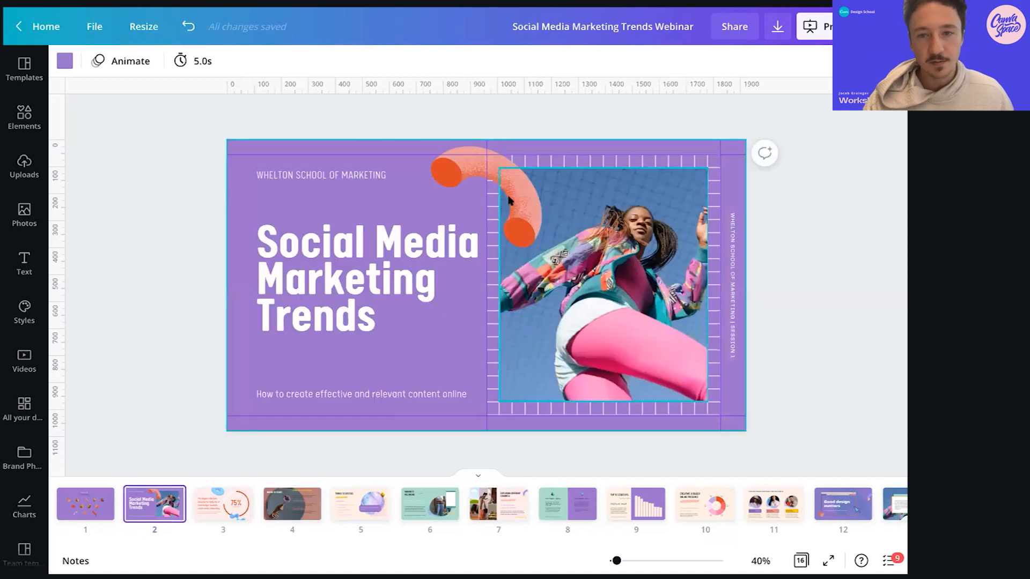
{"action": "left_click", "coordinate": [563, 163]}
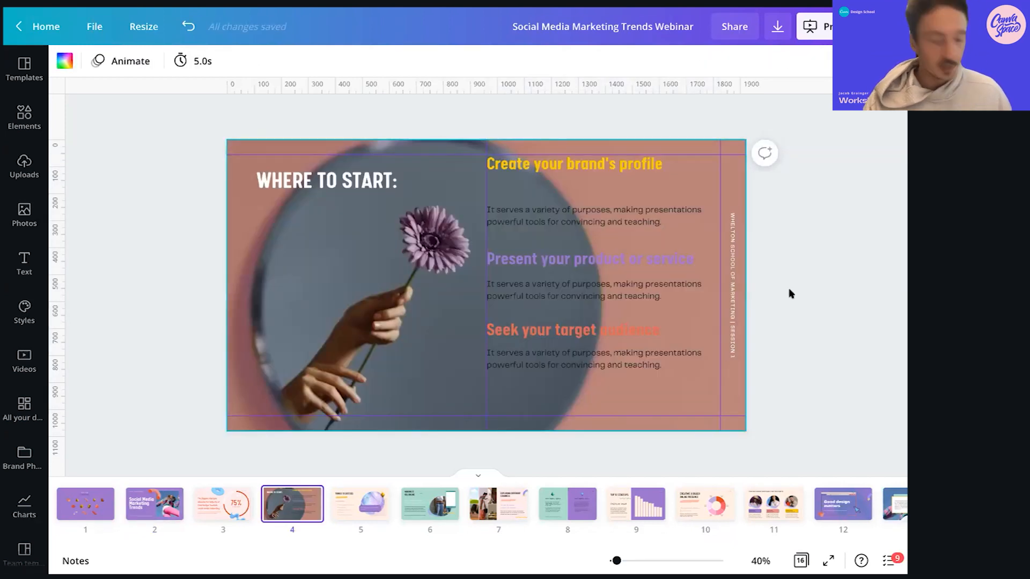
{"action": "left_click", "coordinate": [660, 395]}
{"action": "left_click", "coordinate": [707, 63]}
{"action": "left_click", "coordinate": [665, 131]}
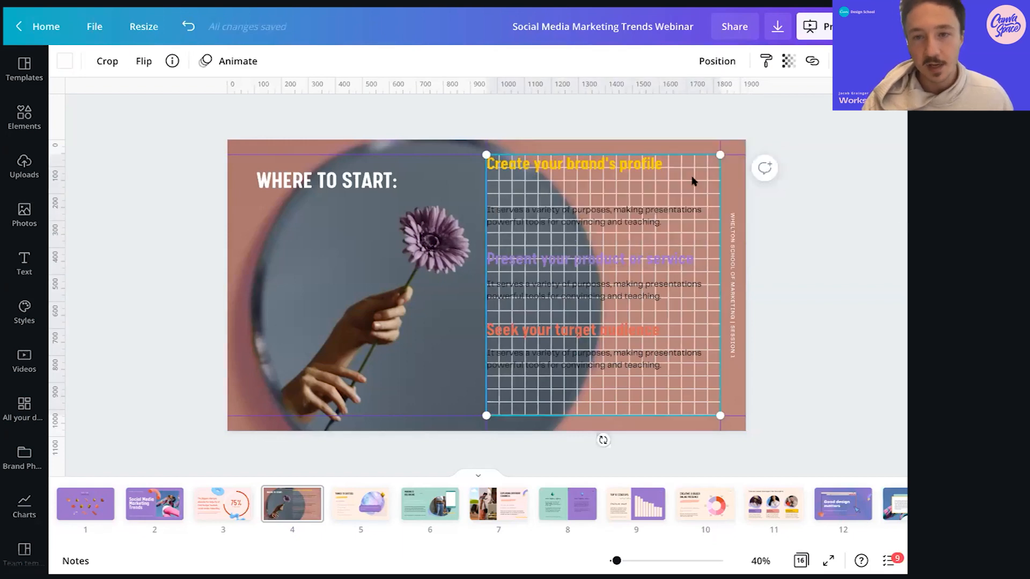
Recolour the grid on slide 4 with the dusty terracotta tone taken from the flower photo's colours
{"action": "left_click", "coordinate": [67, 65]}
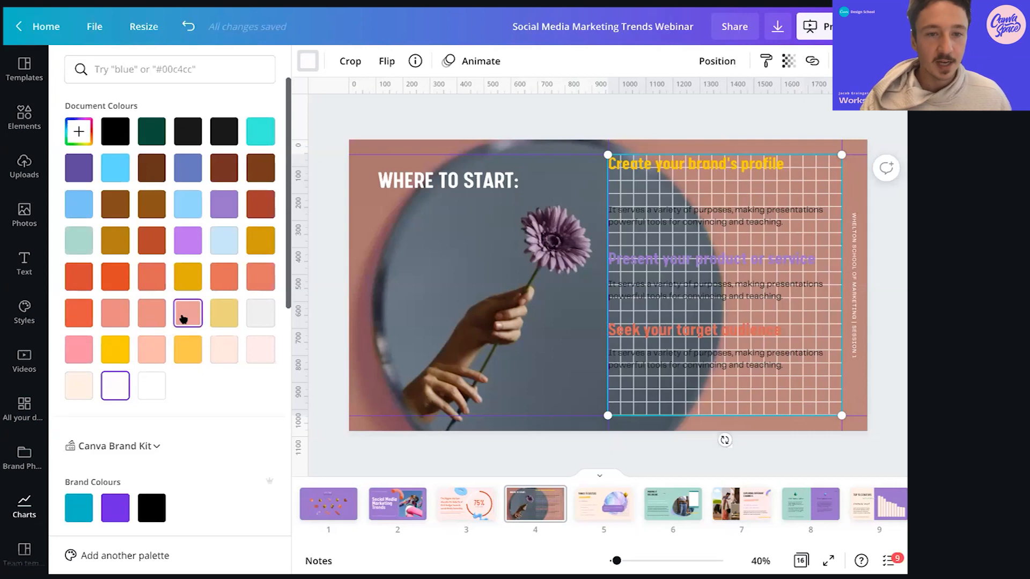
{"action": "left_click", "coordinate": [258, 275]}
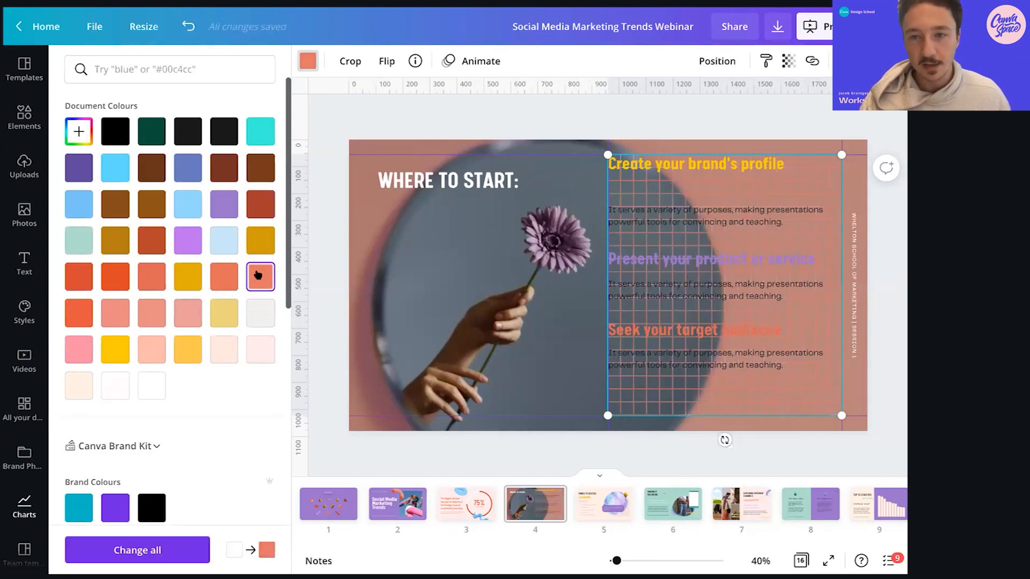
{"action": "scroll", "coordinate": [161, 400], "scroll_direction": "down", "scroll_amount": 10}
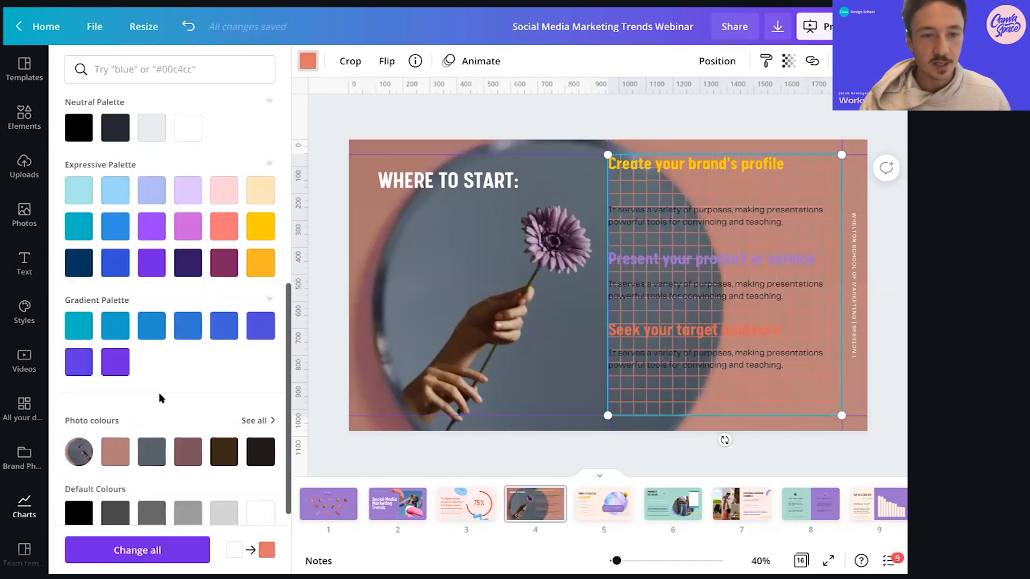
{"action": "scroll", "coordinate": [159, 394], "scroll_direction": "down", "scroll_amount": 1}
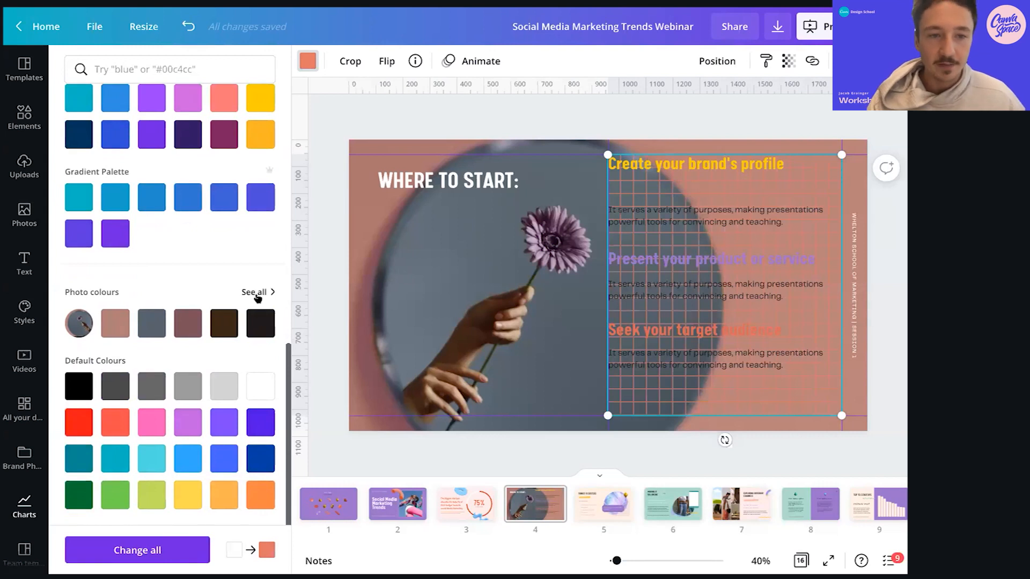
{"action": "left_click", "coordinate": [256, 293]}
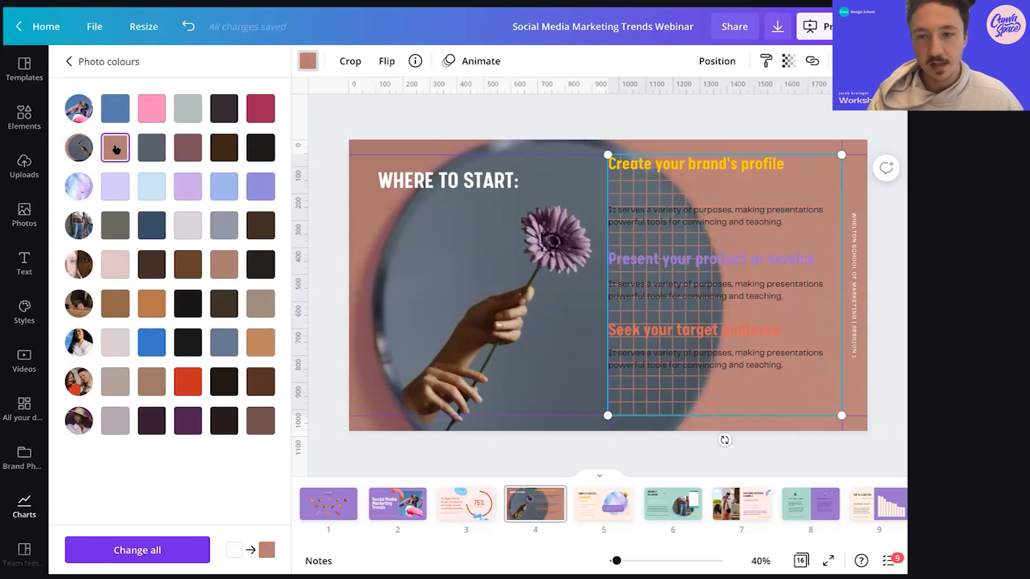
{"action": "left_click", "coordinate": [893, 336]}
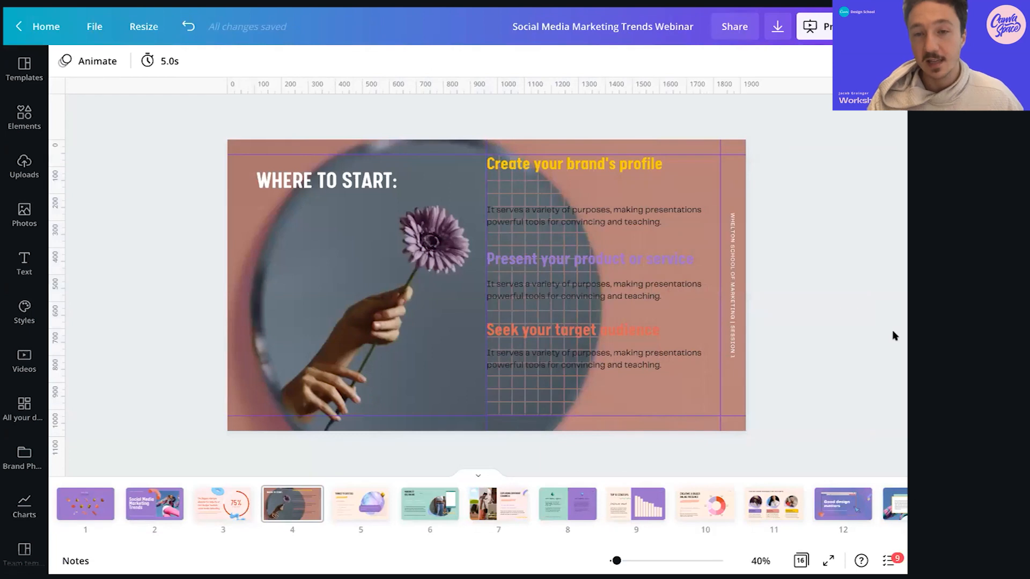
{"action": "left_click", "coordinate": [563, 217]}
{"action": "left_click", "coordinate": [847, 198]}
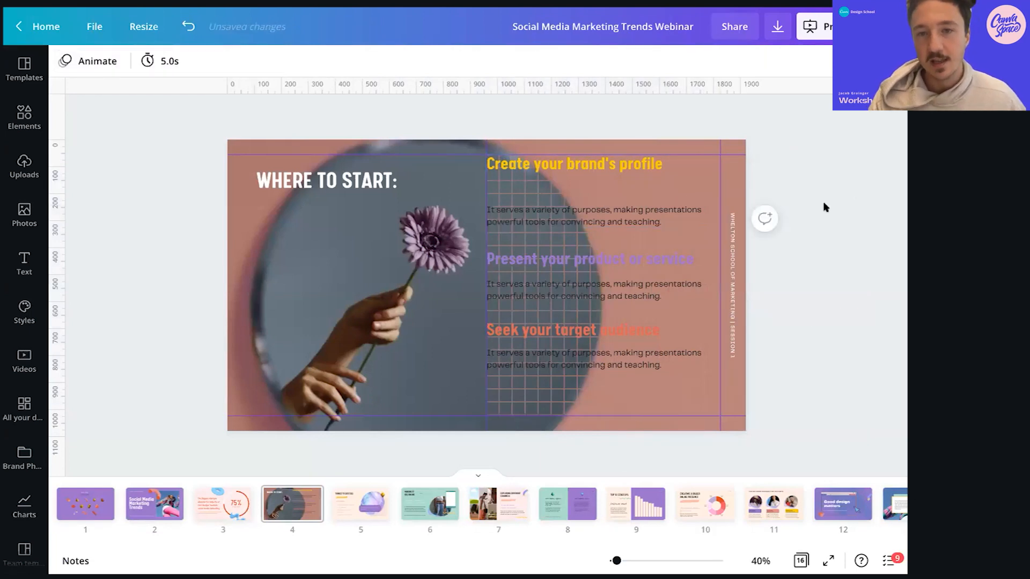
Lower the "Create your brand's profile" heading and raise the "WHERE TO START:" title so both sit at about the same height
{"action": "left_click", "coordinate": [587, 163]}
{"action": "left_click_drag", "start_coordinate": [586, 164], "coordinate": [585, 176]}
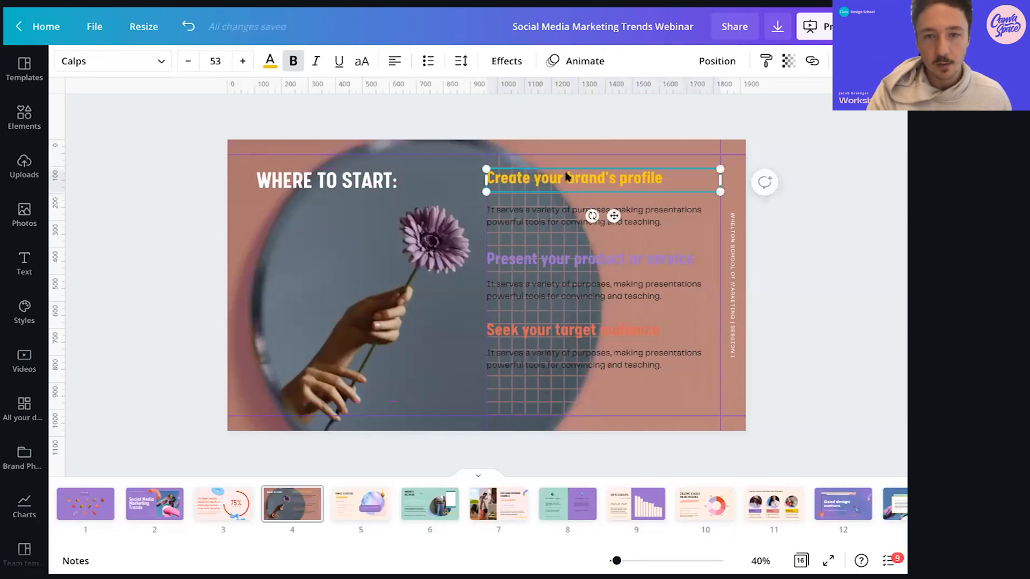
{"action": "key", "text": "shift+Up"}
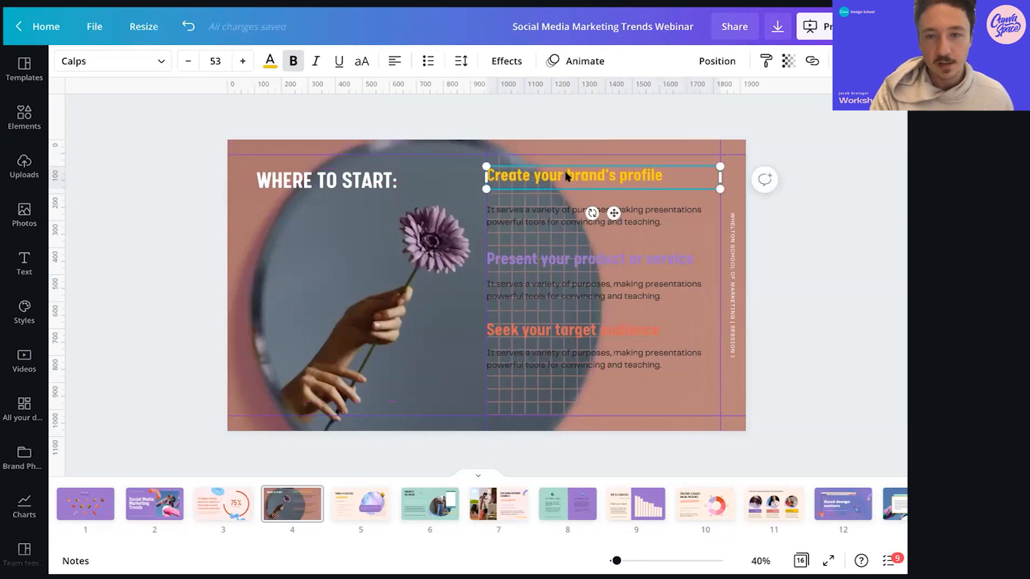
{"action": "left_click", "coordinate": [323, 180]}
{"action": "left_click_drag", "start_coordinate": [323, 180], "coordinate": [323, 174]}
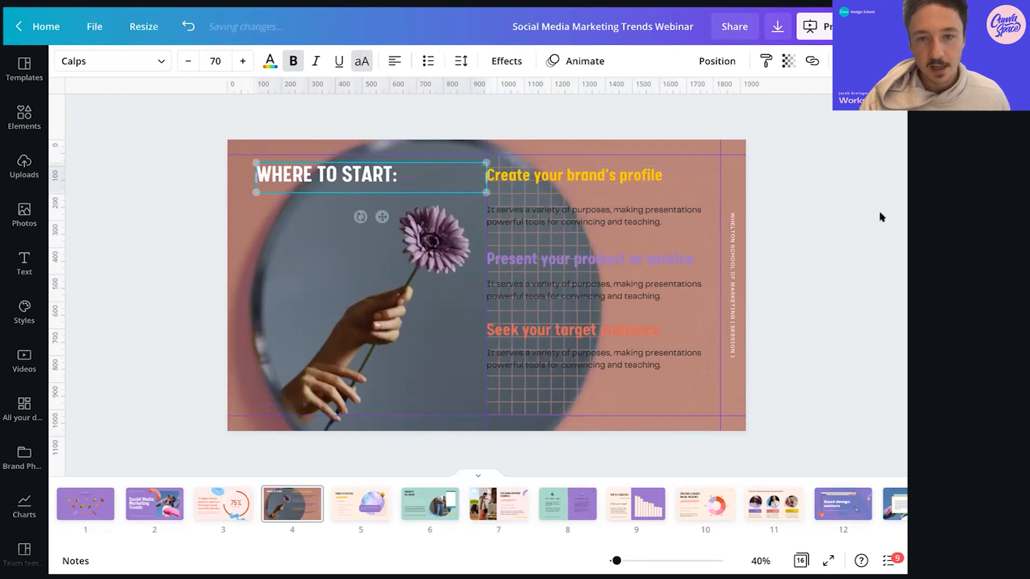
{"action": "left_click", "coordinate": [832, 220]}
Move the first body paragraph slightly closer to its yellow heading and recolour it white
{"action": "left_click_drag", "start_coordinate": [539, 212], "coordinate": [541, 197]}
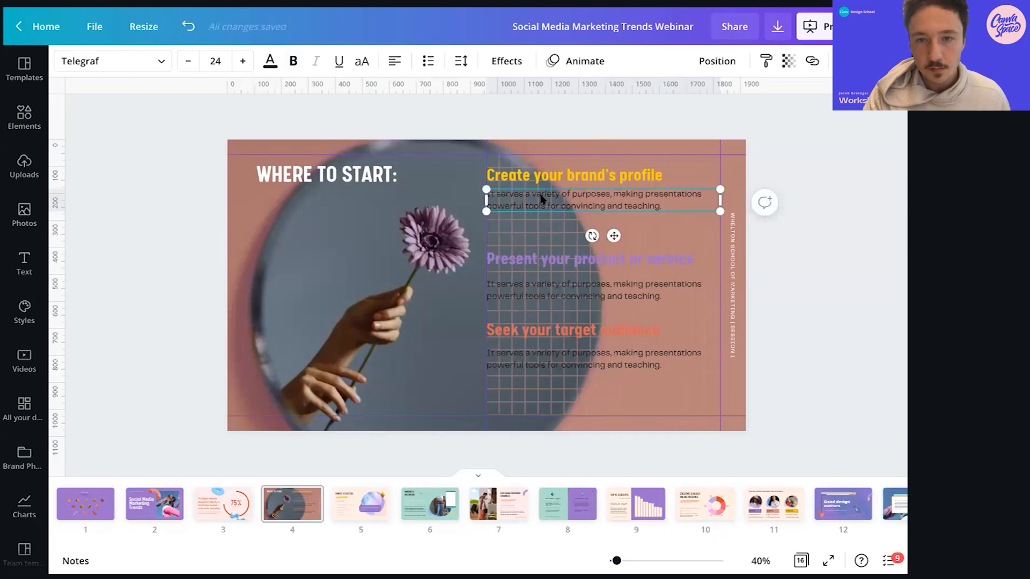
{"action": "key", "text": "ctrl+z"}
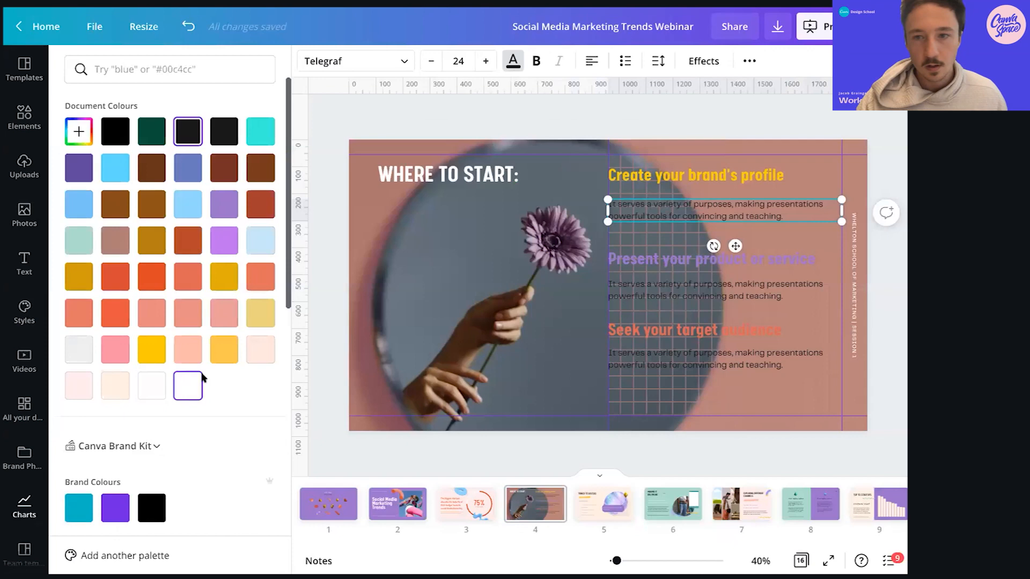
{"action": "left_click", "coordinate": [200, 375]}
{"action": "left_click", "coordinate": [877, 270]}
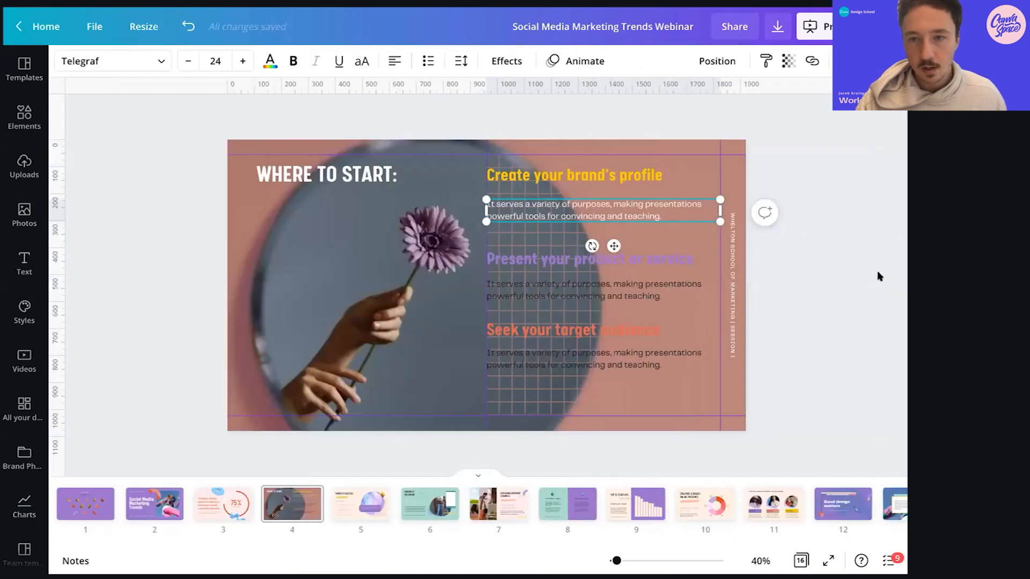
Shift the first heading and its paragraph together about one grid square to the right
{"action": "left_click", "coordinate": [551, 202]}
{"action": "left_click", "coordinate": [537, 175], "text": "shift"}
{"action": "left_click_drag", "start_coordinate": [537, 175], "coordinate": [549, 175]}
{"action": "left_click", "coordinate": [839, 230]}
{"action": "left_click", "coordinate": [697, 208]}
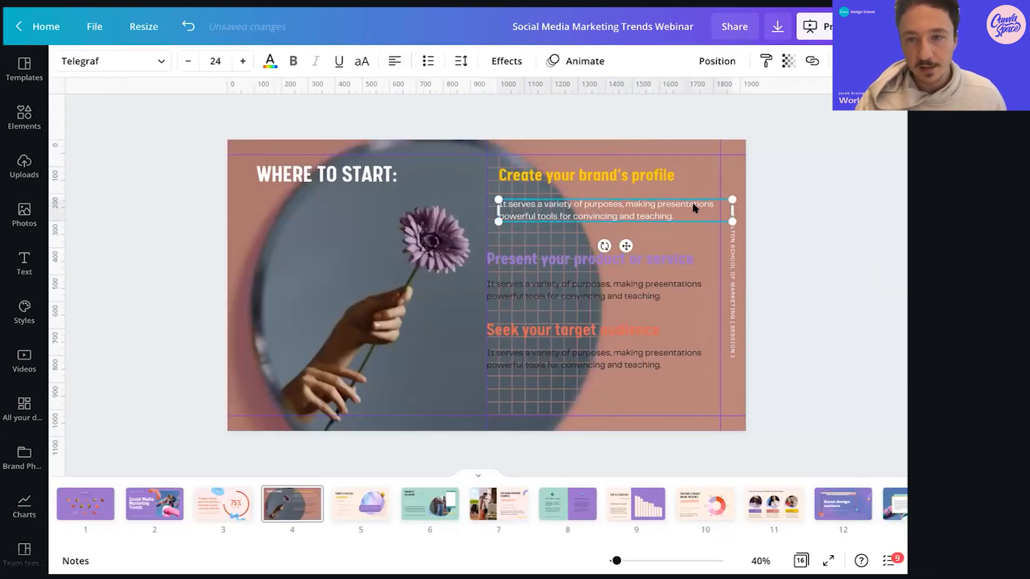
Move the "Present your product or service" heading slightly up and right, aligning its left edge with the first heading
{"action": "left_click", "coordinate": [539, 263]}
{"action": "left_click_drag", "start_coordinate": [539, 262], "coordinate": [548, 256]}
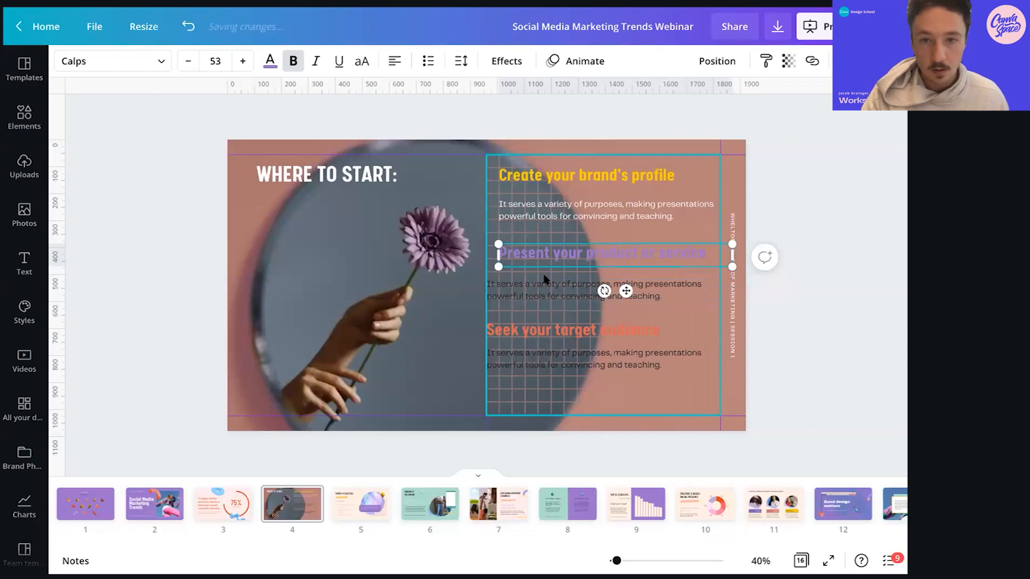
{"action": "left_click", "coordinate": [536, 290]}
Try several document colours on the "Present your product or service" heading and settle on light blue
{"action": "left_click", "coordinate": [536, 249]}
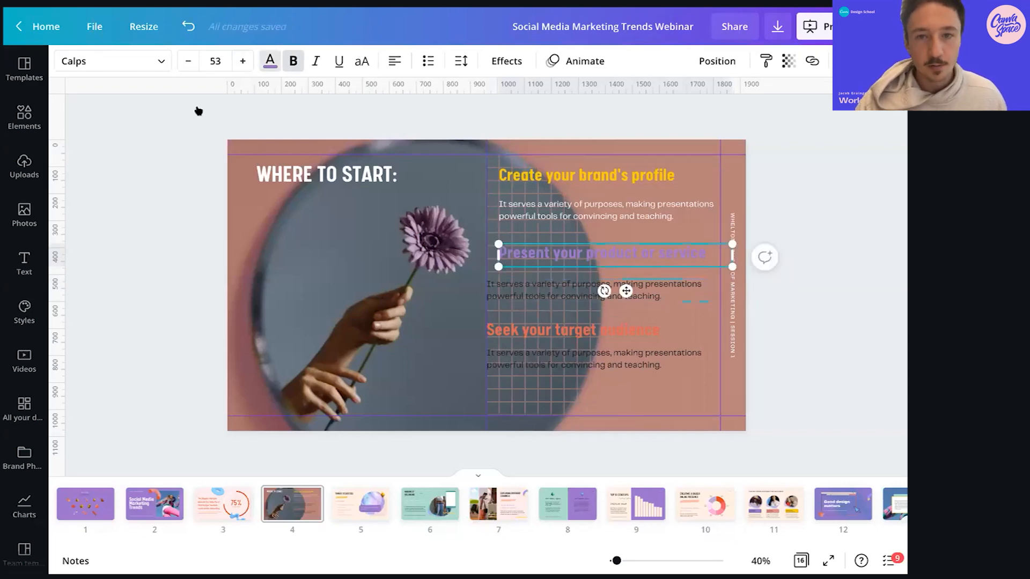
{"action": "left_click", "coordinate": [270, 61]}
{"action": "left_click", "coordinate": [217, 244]}
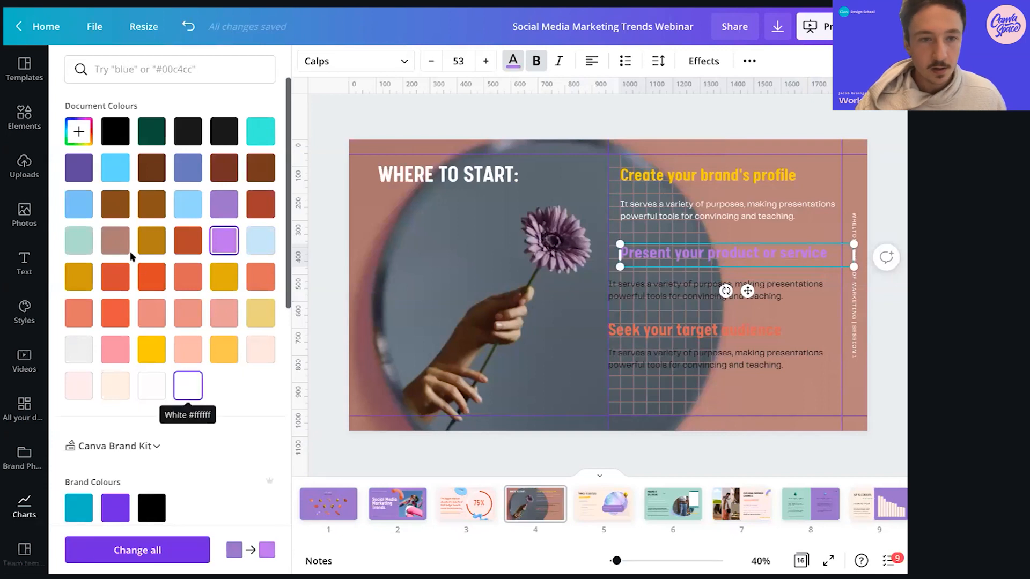
{"action": "left_click", "coordinate": [121, 282]}
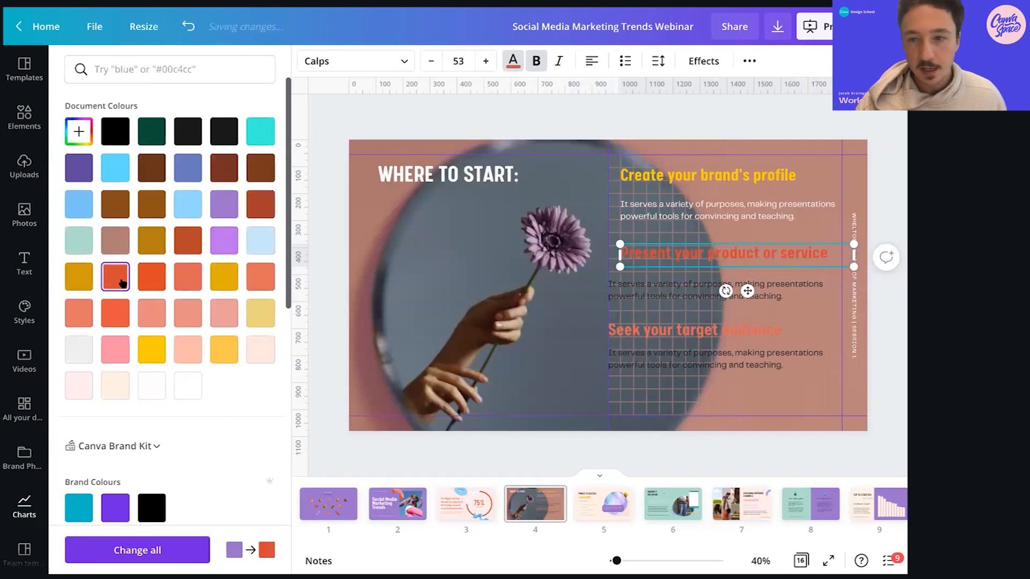
{"action": "left_click", "coordinate": [149, 354]}
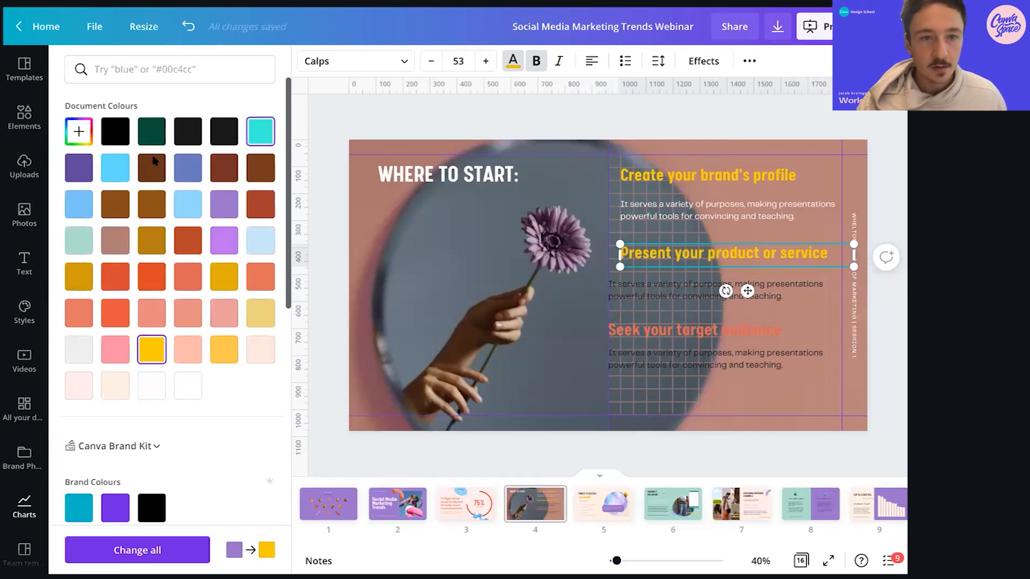
{"action": "left_click", "coordinate": [106, 174]}
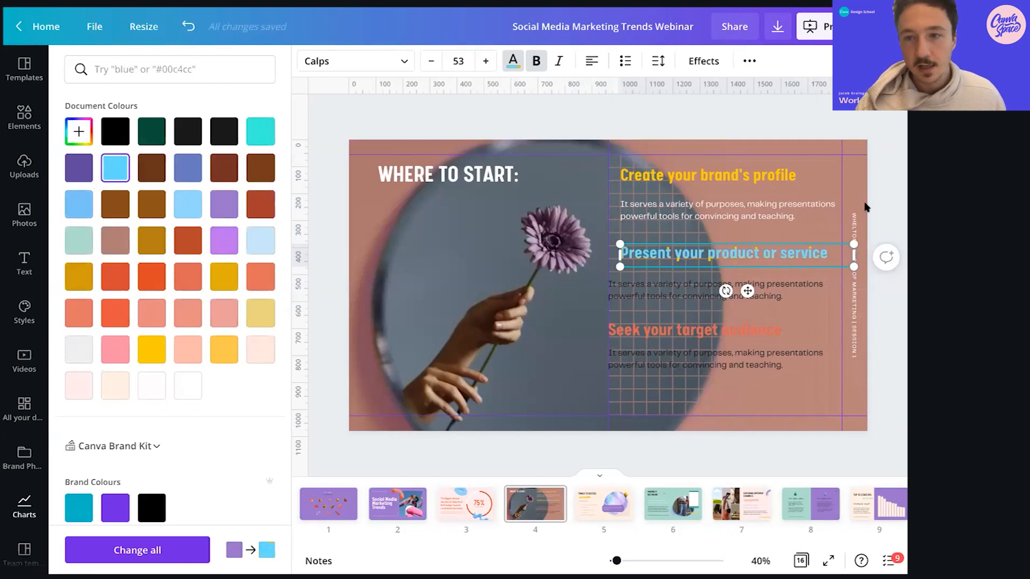
Align the second body paragraph with the left edge of its light blue heading and recolour it white
{"action": "left_click", "coordinate": [874, 179]}
{"action": "left_click_drag", "start_coordinate": [568, 295], "coordinate": [580, 295]}
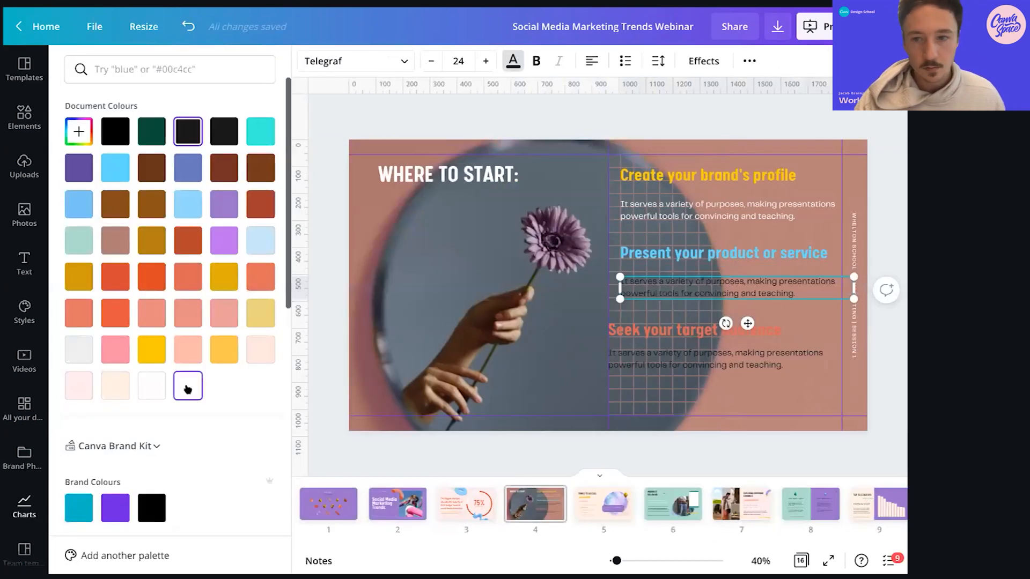
{"action": "left_click", "coordinate": [187, 388]}
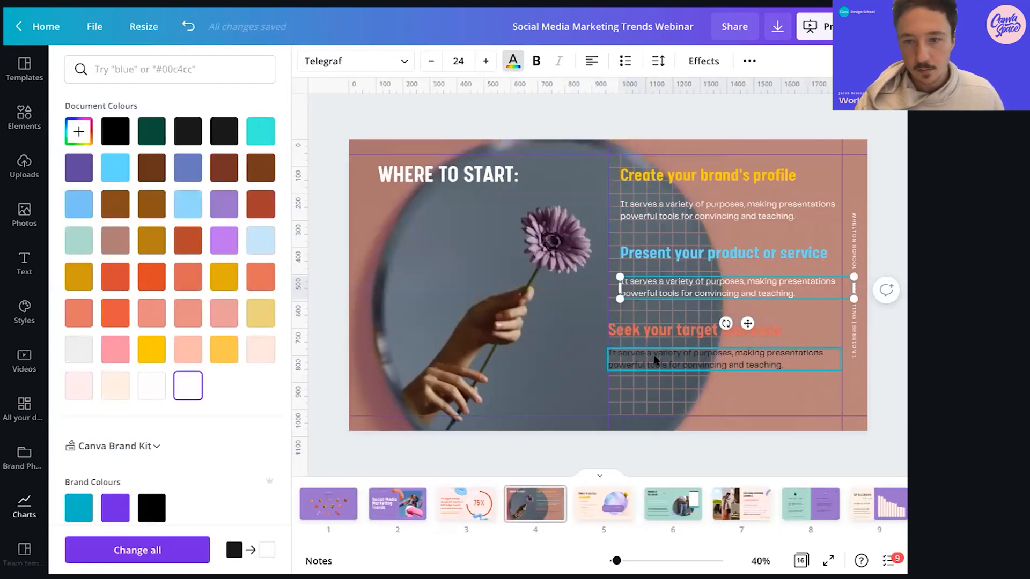
Shift the "Seek your target audience" heading and its paragraph together to the right, aligning them with the text above
{"action": "left_click", "coordinate": [652, 359]}
{"action": "left_click", "coordinate": [634, 329], "text": "shift"}
{"action": "left_click_drag", "start_coordinate": [633, 330], "coordinate": [646, 330]}
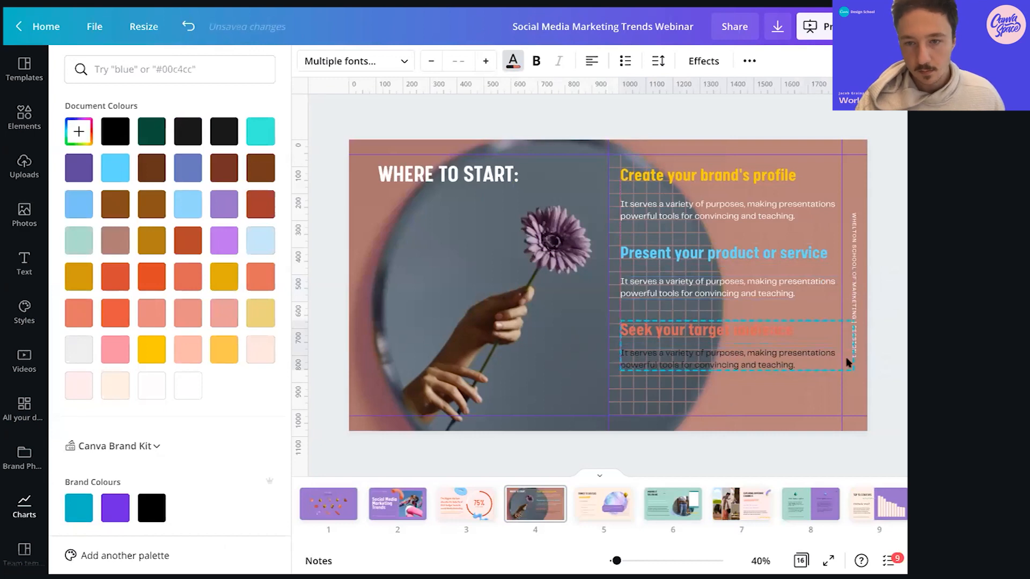
{"action": "left_click", "coordinate": [827, 405]}
Nudge the third heading and its paragraph slightly lower for even spacing and recolour the paragraph white
{"action": "left_click", "coordinate": [585, 335]}
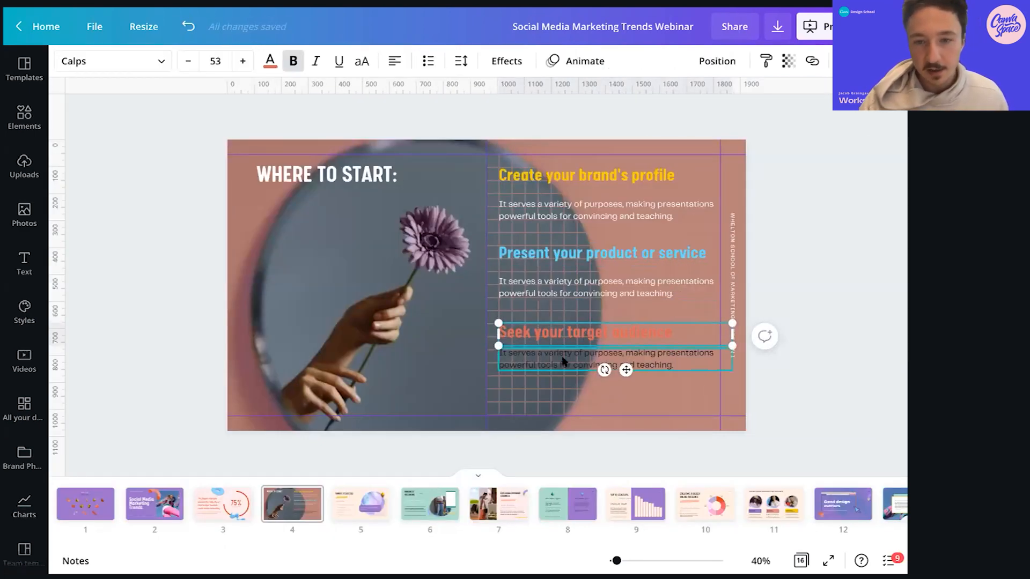
{"action": "left_click", "coordinate": [548, 356]}
{"action": "left_click_drag", "start_coordinate": [548, 357], "coordinate": [545, 364]}
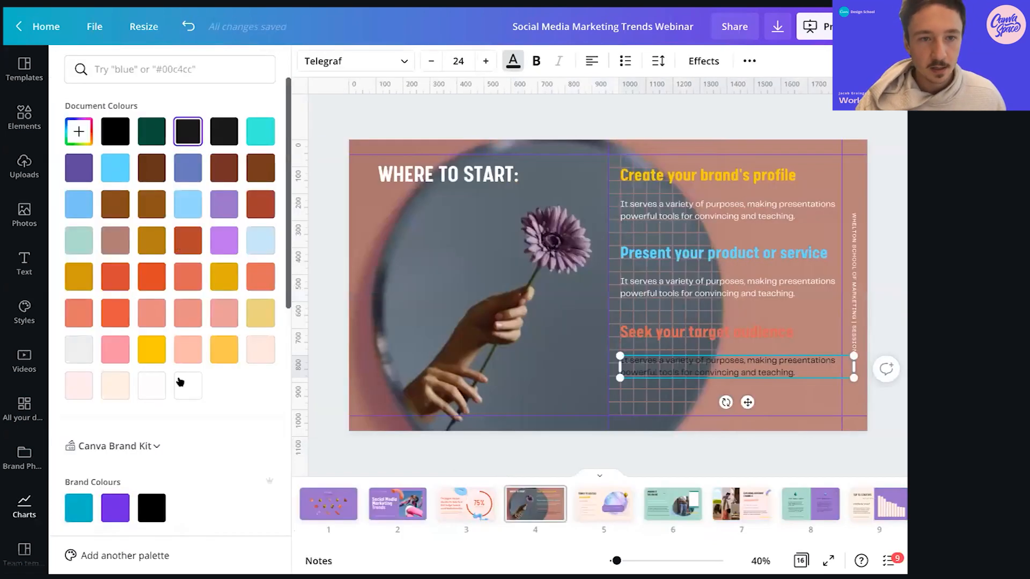
{"action": "left_click", "coordinate": [188, 385]}
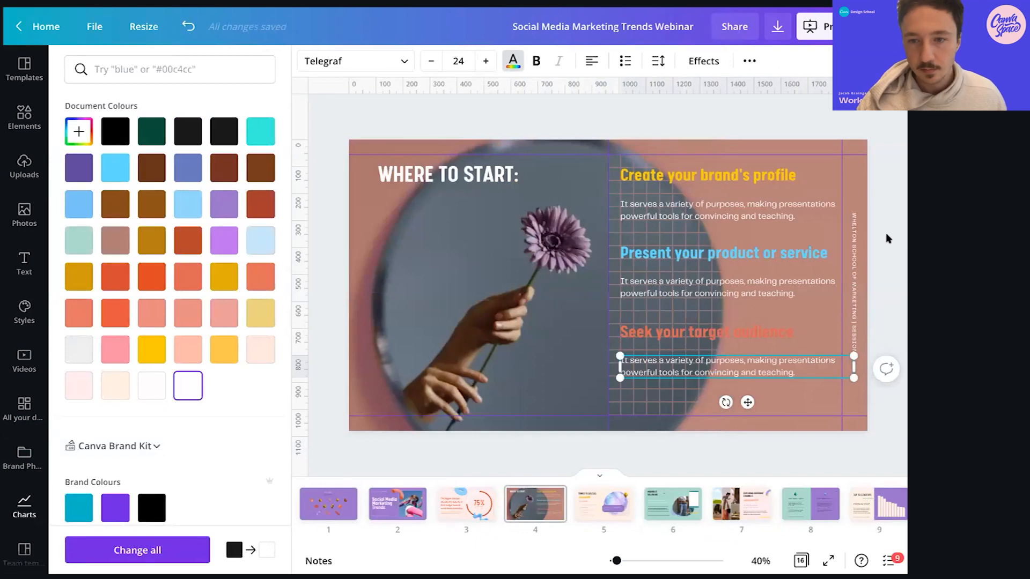
{"action": "left_click", "coordinate": [888, 238]}
Try several document colours on the "Seek your target audience" heading and settle on pale cream
{"action": "left_click", "coordinate": [567, 336]}
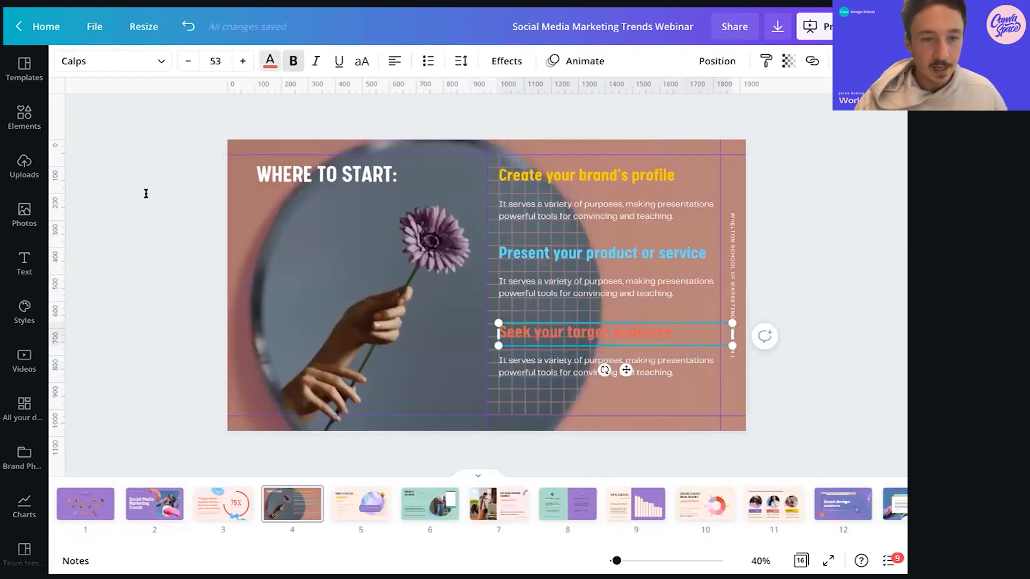
{"action": "left_click", "coordinate": [270, 60]}
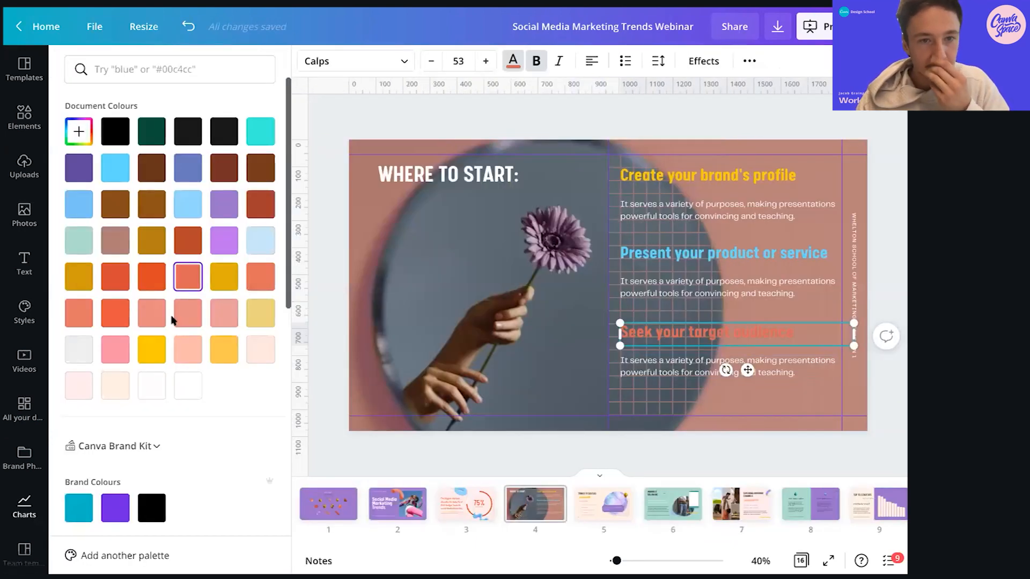
{"action": "left_click", "coordinate": [74, 390]}
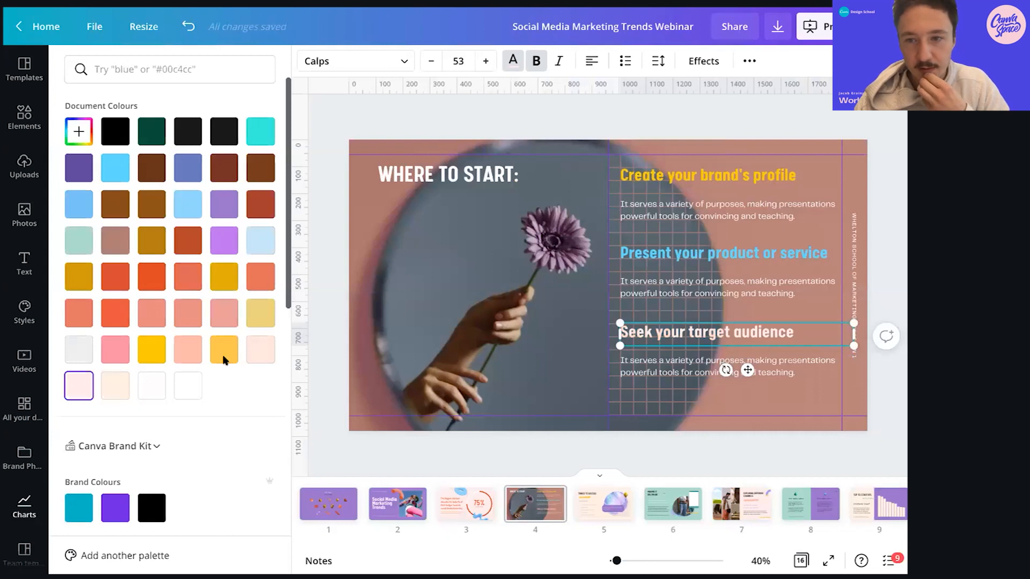
{"action": "left_click", "coordinate": [183, 248]}
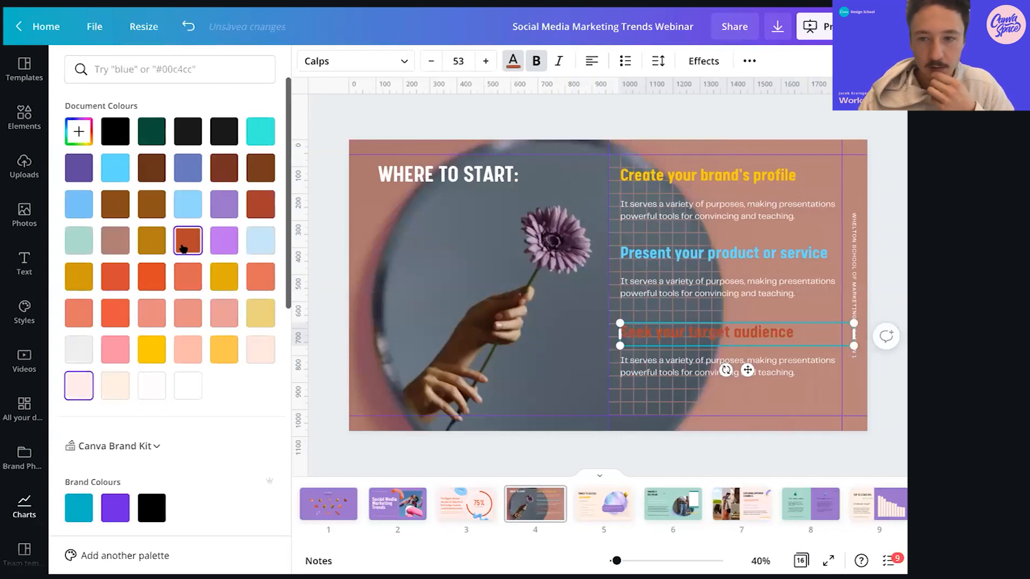
{"action": "left_click", "coordinate": [261, 277]}
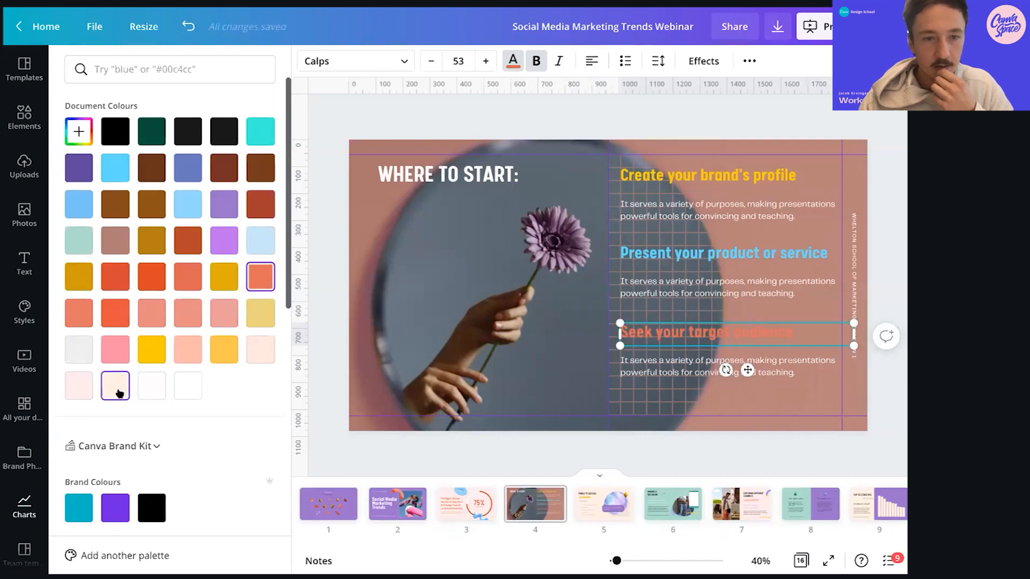
{"action": "left_click", "coordinate": [119, 393]}
{"action": "left_click", "coordinate": [890, 198]}
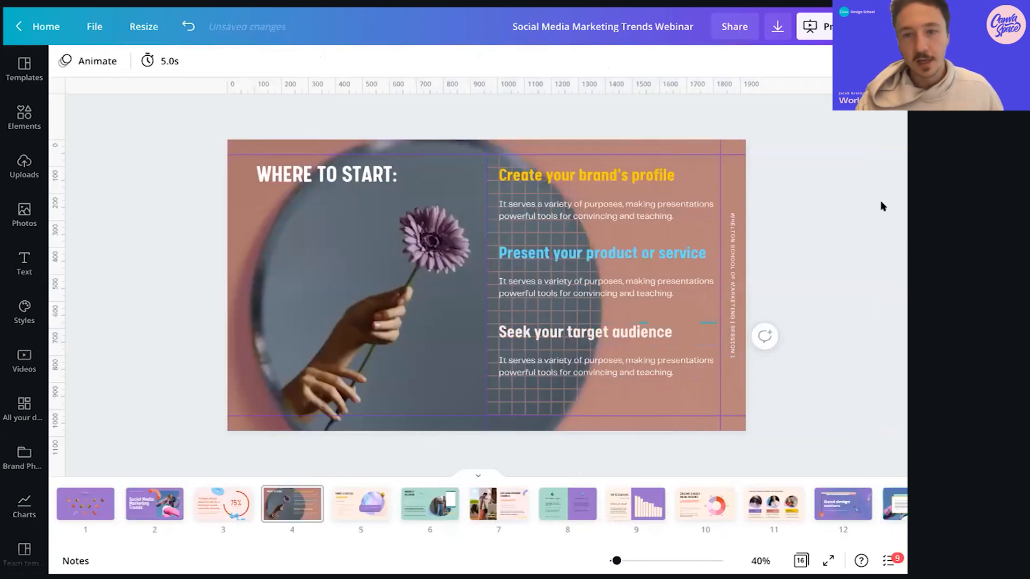
Hide the guides to view slide 4 without the alignment lines
{"action": "left_click", "coordinate": [89, 30]}
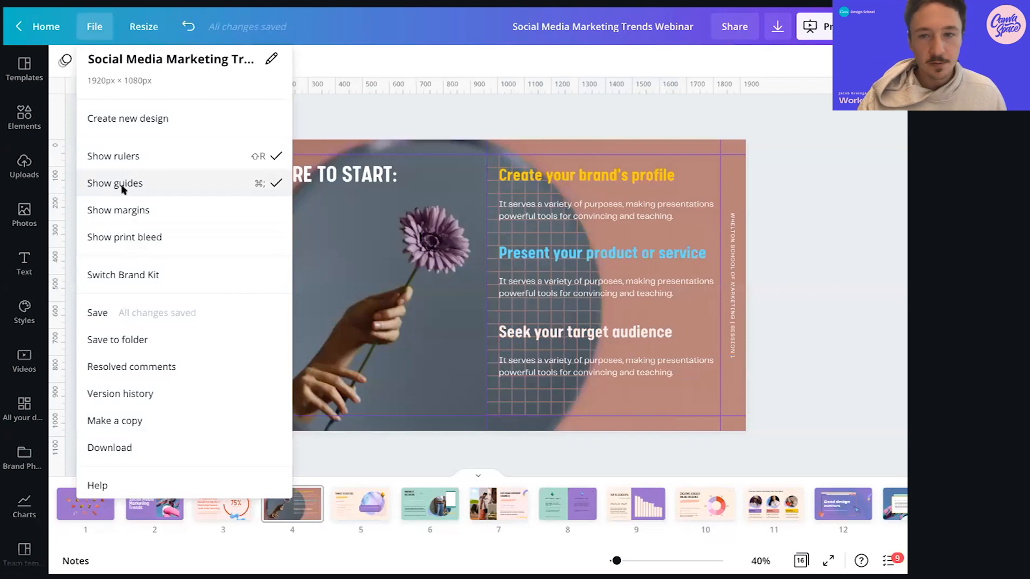
{"action": "left_click", "coordinate": [121, 186]}
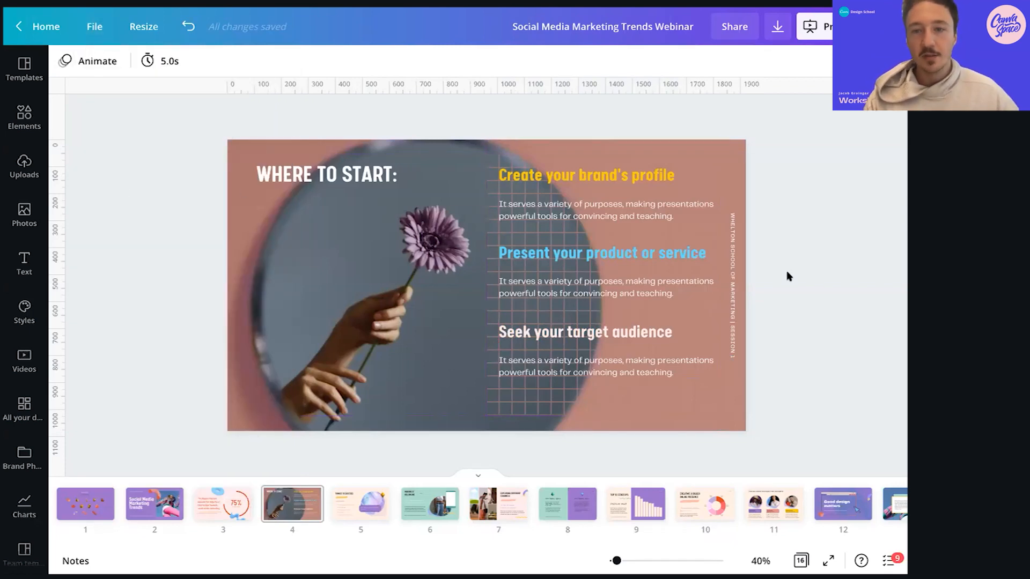
Try purple, mustard and orange on the "Seek your target audience" heading and settle on a custom bright orange-red
{"action": "left_click", "coordinate": [636, 335]}
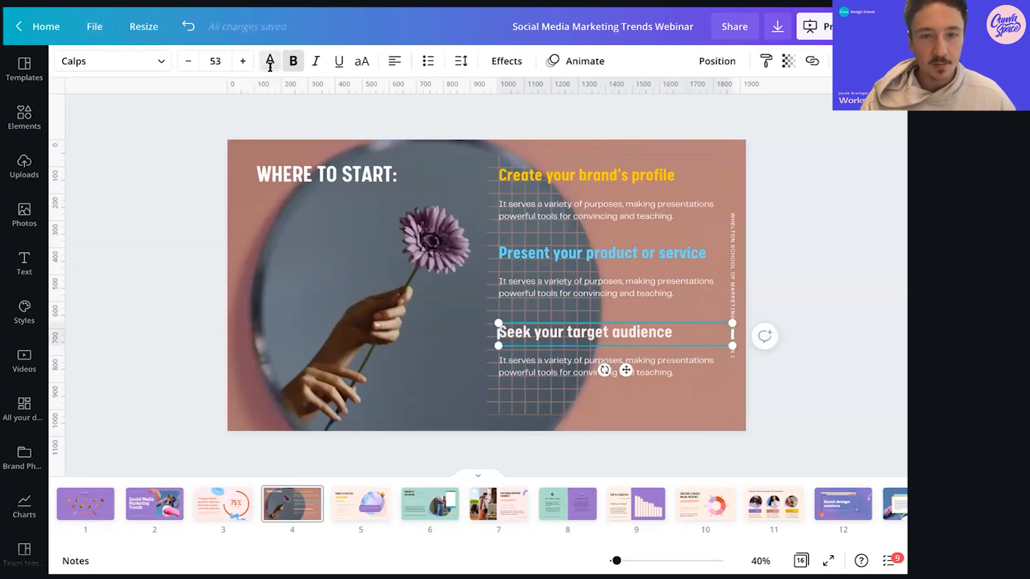
{"action": "left_click", "coordinate": [270, 62]}
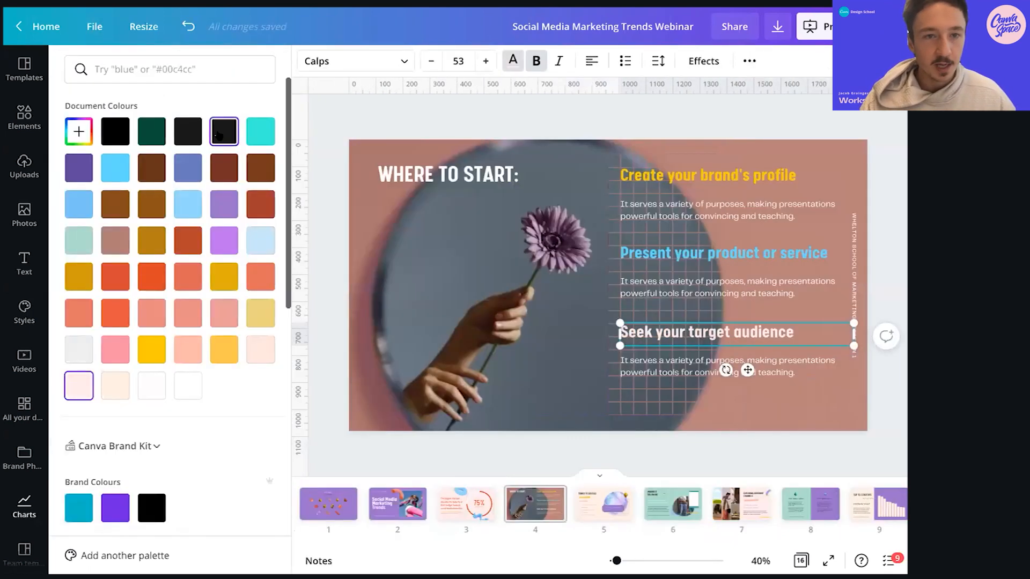
{"action": "left_click", "coordinate": [79, 171]}
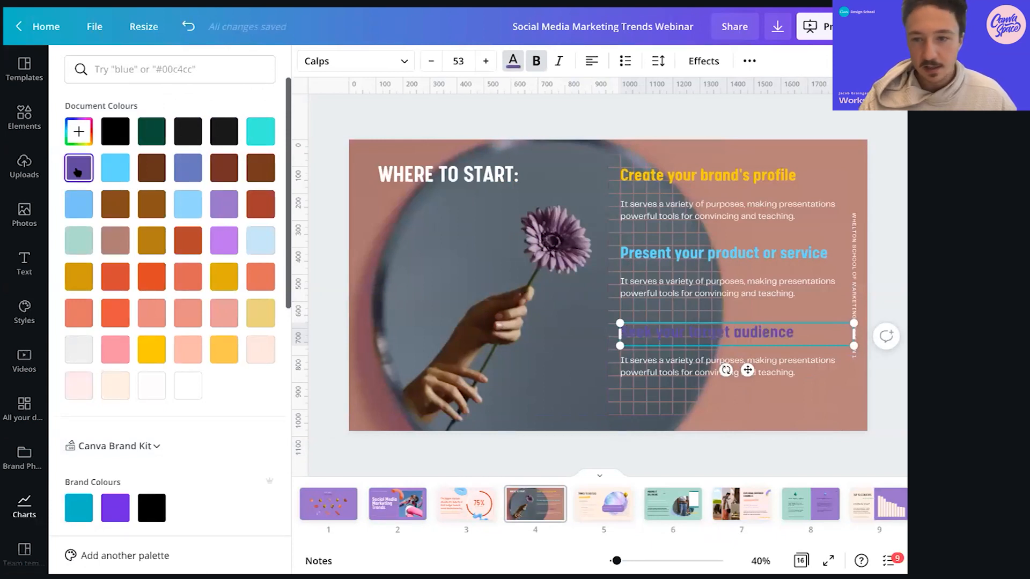
{"action": "left_click", "coordinate": [80, 284]}
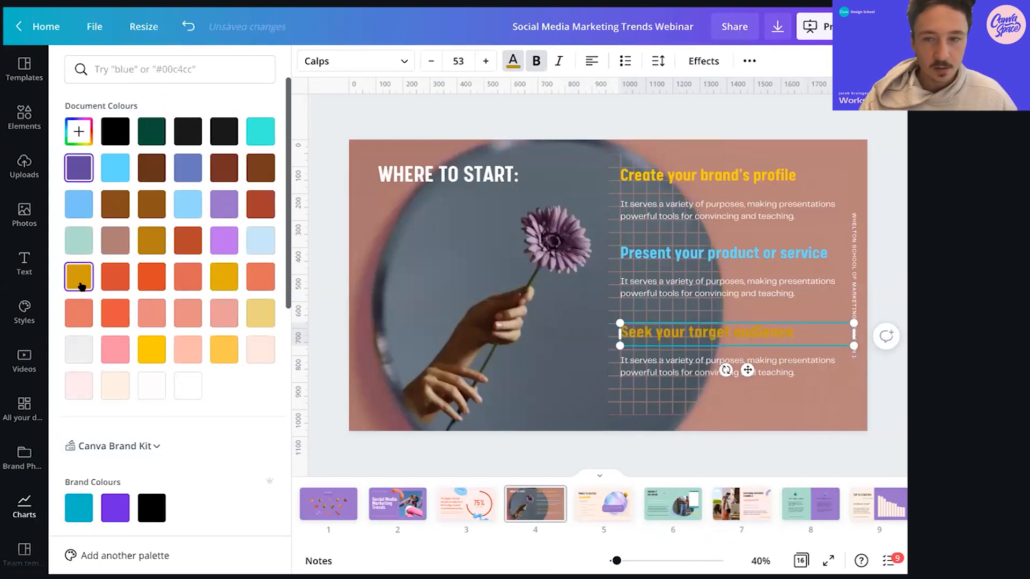
{"action": "left_click", "coordinate": [109, 315]}
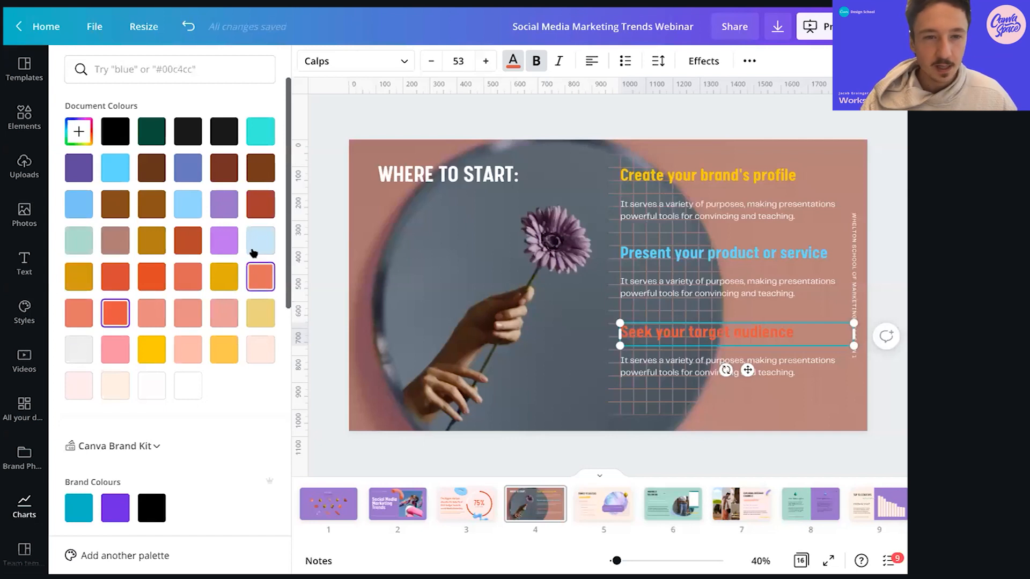
{"action": "left_click", "coordinate": [80, 132]}
{"action": "left_click_drag", "start_coordinate": [196, 170], "coordinate": [224, 166]}
{"action": "left_click", "coordinate": [899, 264]}
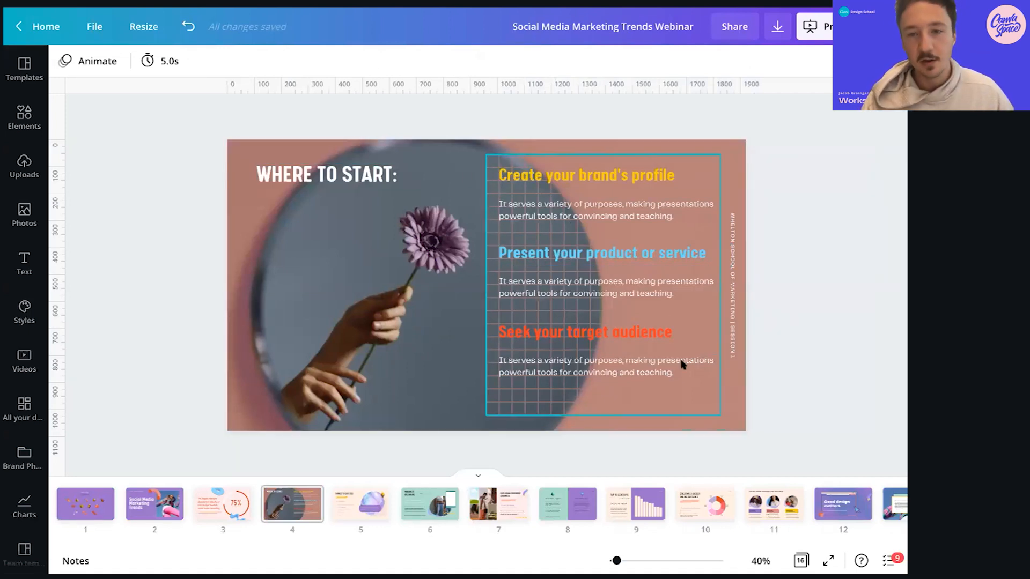
Add a line to slide 4, rotate it 90°, shorten it and place it beside the "Create your brand's profile" text
{"action": "key", "text": "l"}
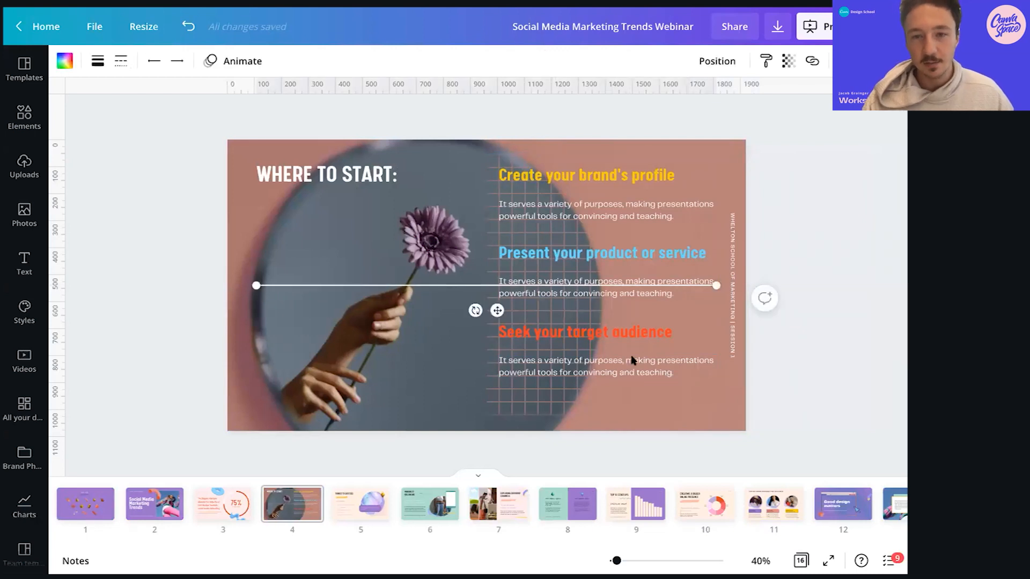
{"action": "left_click_drag", "start_coordinate": [426, 277], "coordinate": [425, 270]}
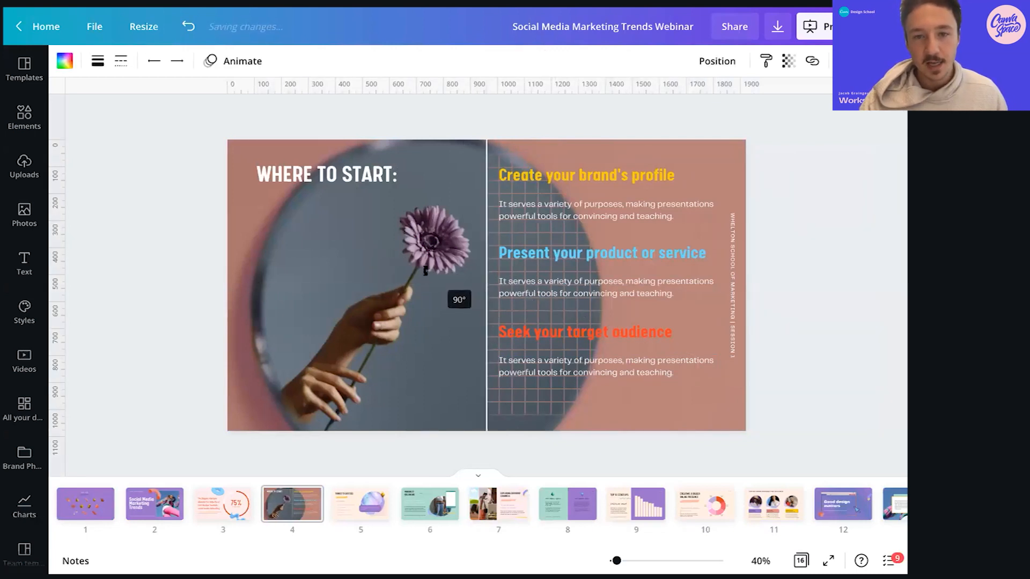
{"action": "scroll", "coordinate": [534, 442], "scroll_direction": "down", "scroll_amount": 1}
{"action": "left_click_drag", "start_coordinate": [485, 437], "coordinate": [482, 313]}
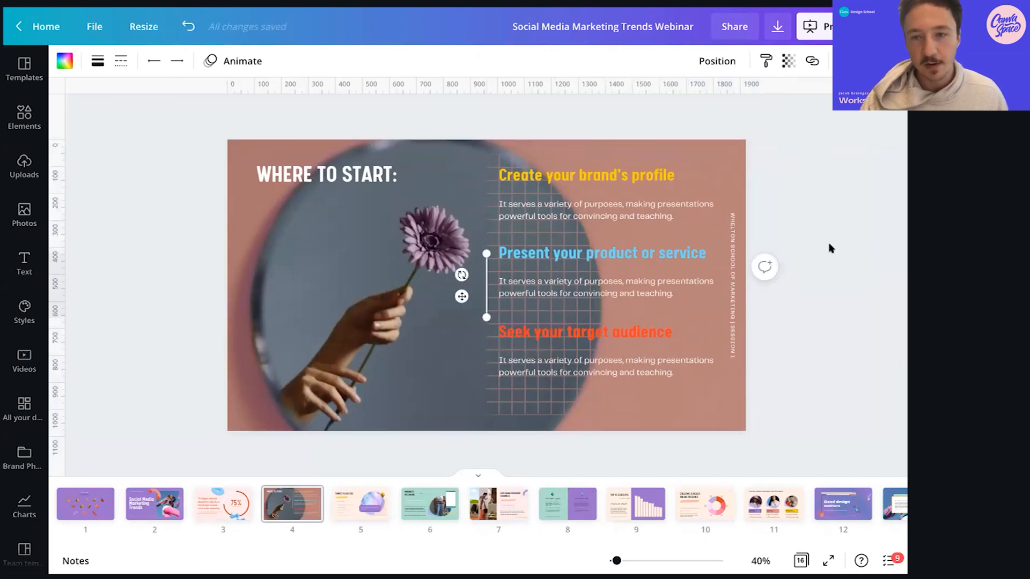
{"action": "left_click", "coordinate": [767, 268]}
{"action": "left_click_drag", "start_coordinate": [488, 274], "coordinate": [486, 222]}
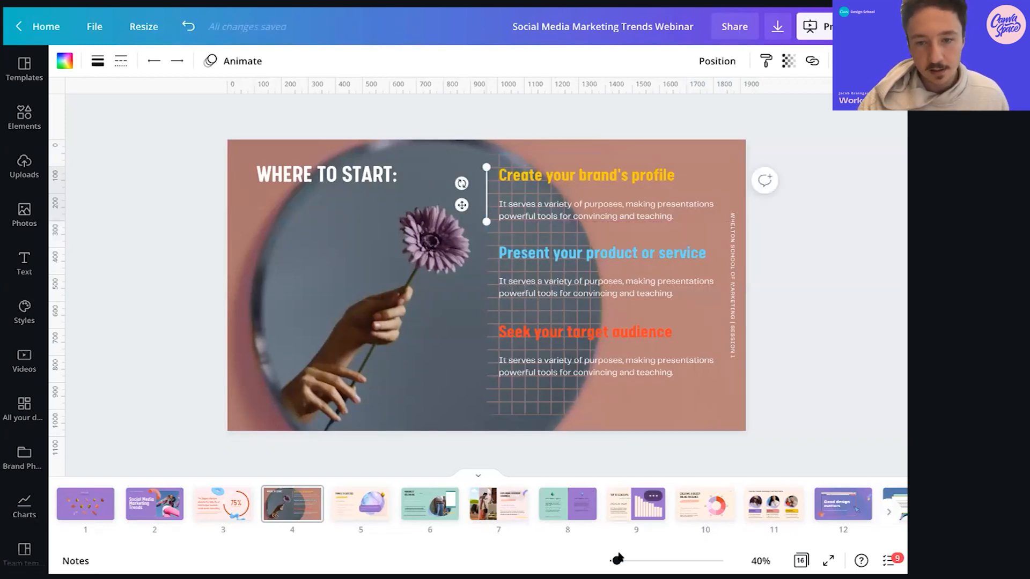
Trim the line to the height of the first text block, set its weight to 13 and nudge it against the grid's edge
{"action": "scroll", "coordinate": [570, 391], "scroll_direction": "up", "scroll_amount": 5}
{"action": "scroll", "coordinate": [484, 270], "scroll_direction": "up", "scroll_amount": 3}
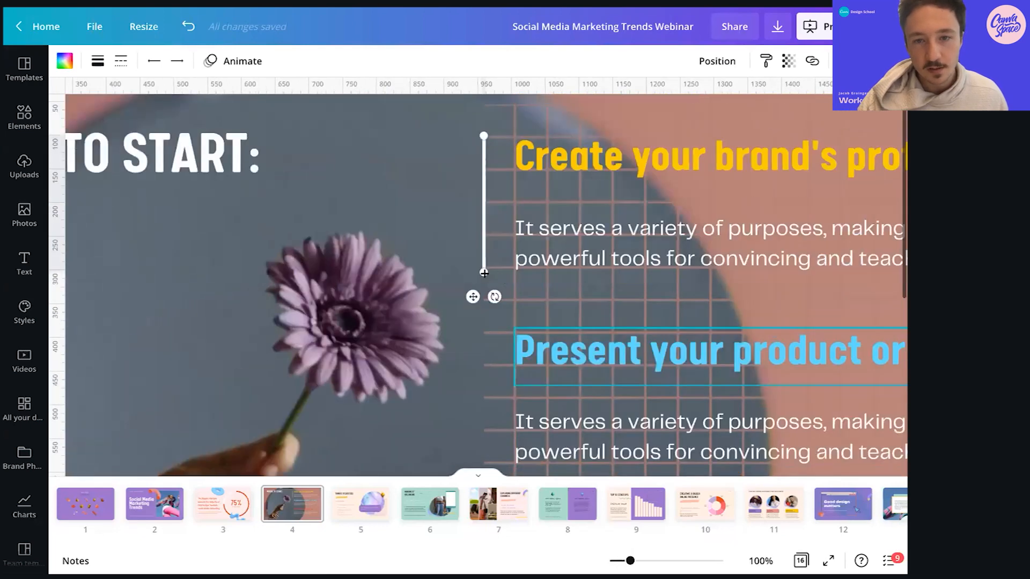
{"action": "left_click_drag", "start_coordinate": [485, 270], "coordinate": [483, 268]}
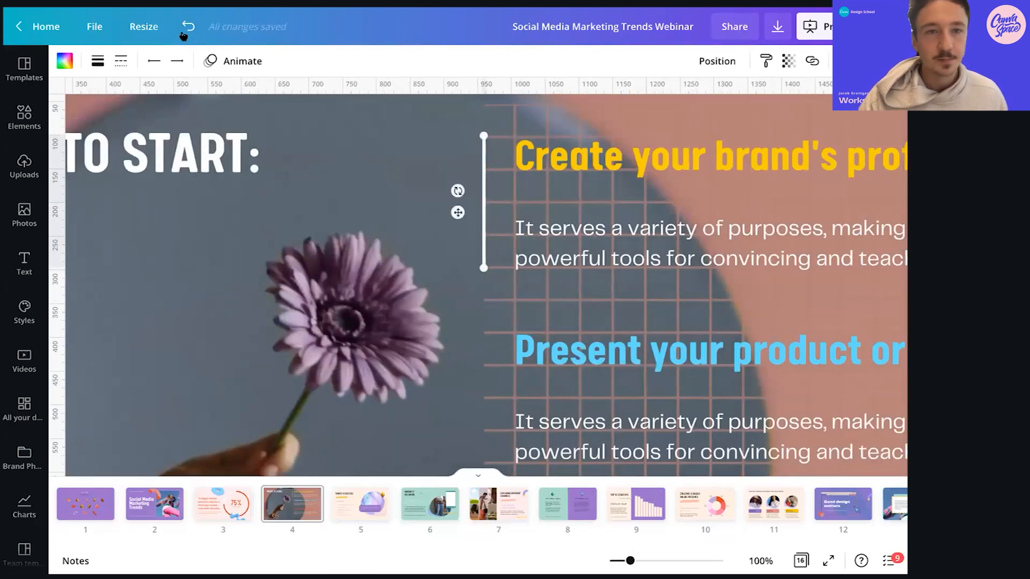
{"action": "left_click", "coordinate": [119, 62]}
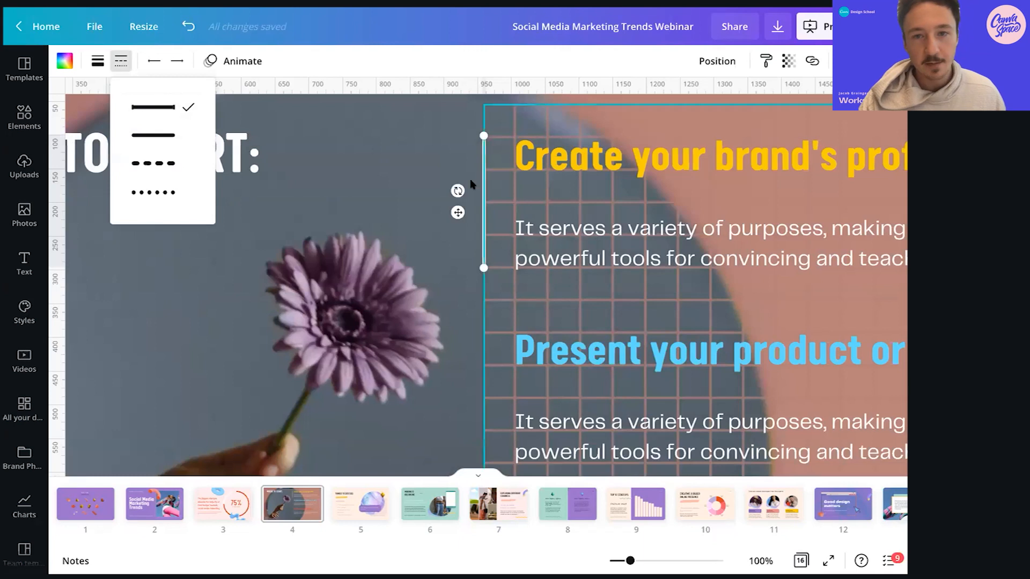
{"action": "left_click", "coordinate": [98, 62]}
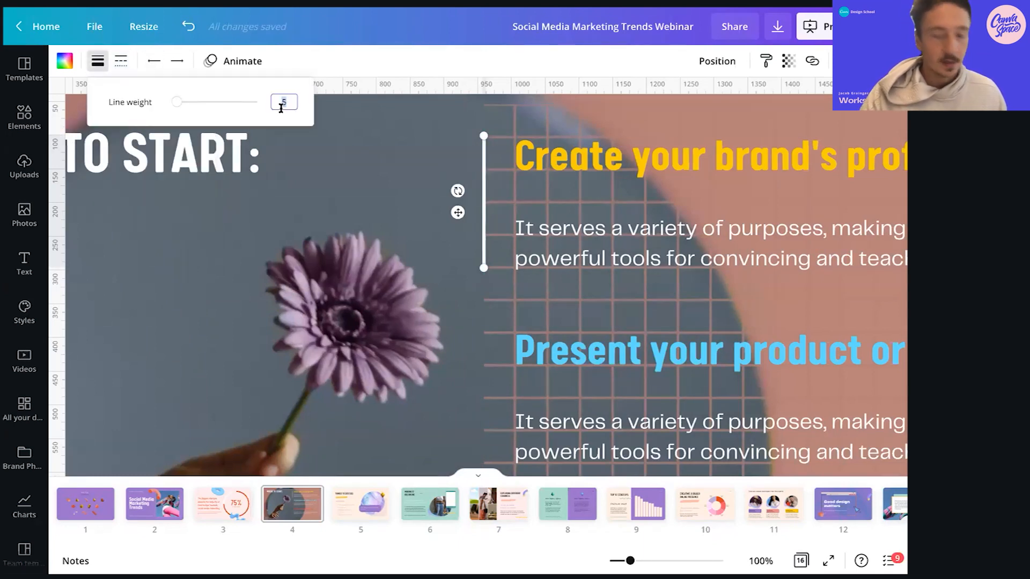
{"action": "key", "text": "BackSpace"}
{"action": "type", "text": "15"}
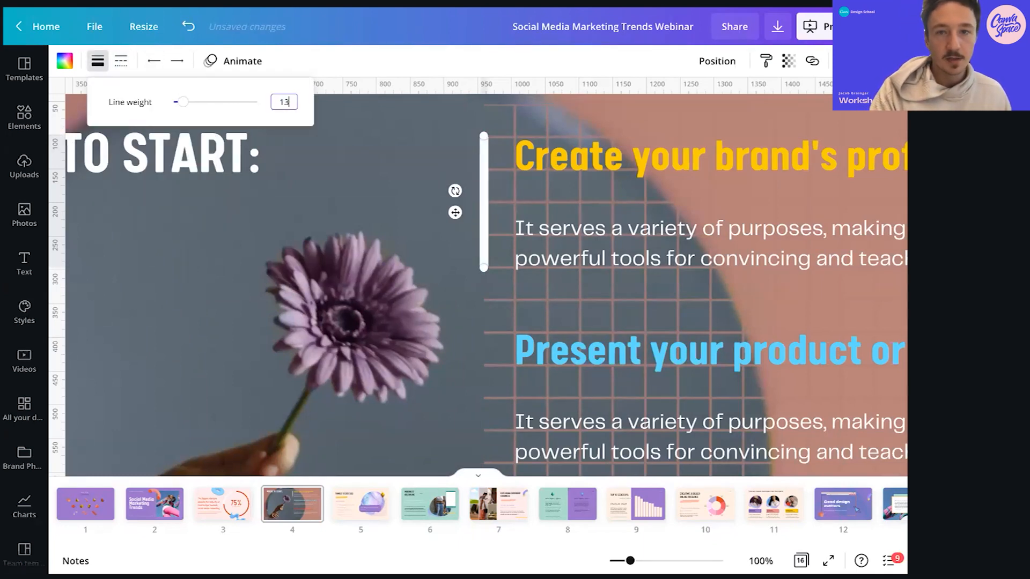
{"action": "left_click", "coordinate": [475, 209]}
{"action": "left_click", "coordinate": [478, 207]}
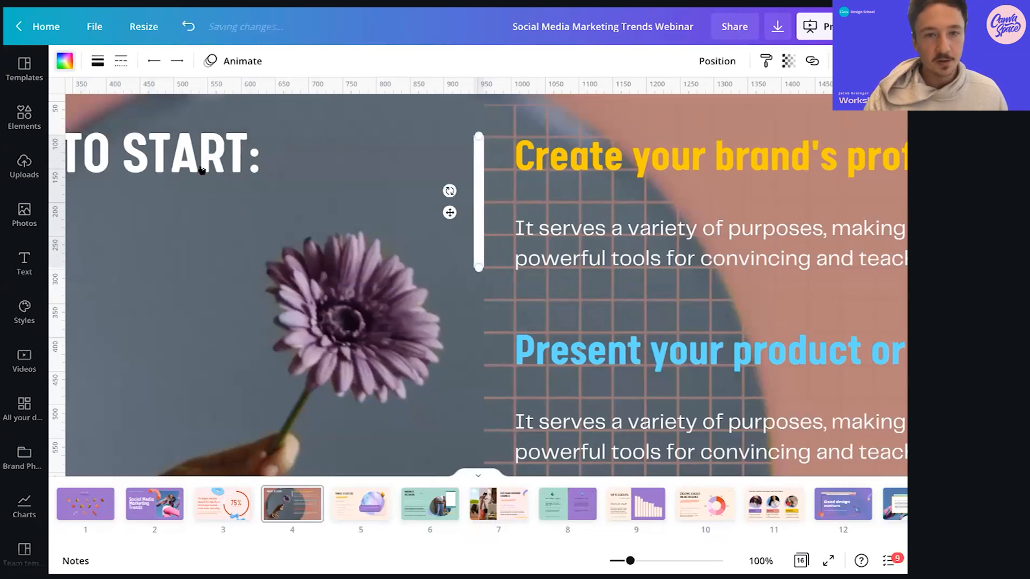
Recolour the vertical line yellow to match the "Create your brand's profile" heading
{"action": "left_click", "coordinate": [64, 60]}
{"action": "left_click", "coordinate": [151, 349]}
{"action": "scroll", "coordinate": [555, 316], "scroll_direction": "right", "scroll_amount": 2}
{"action": "key", "text": "Escape"}
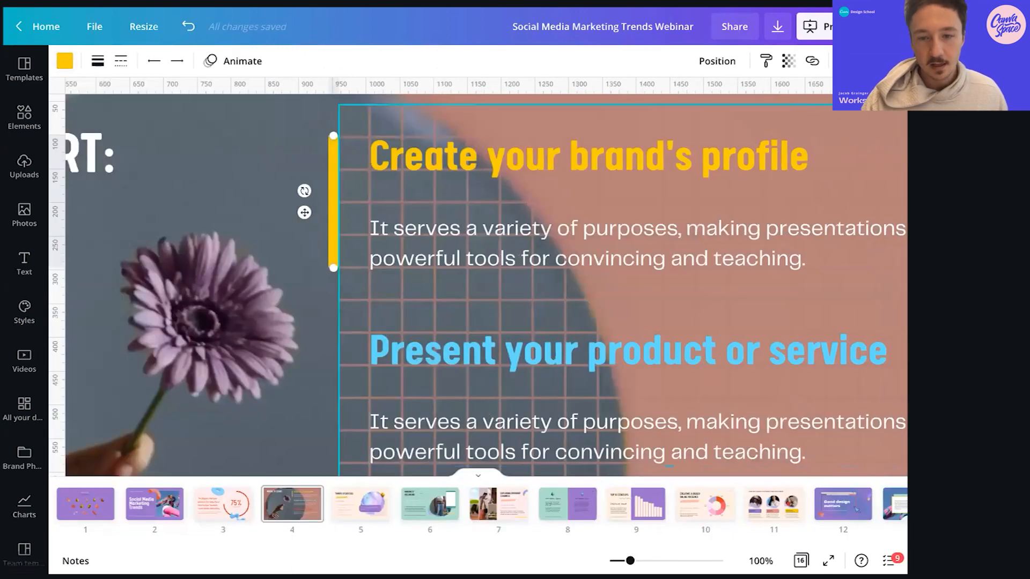
Place a copy of the yellow line beside the "Present your product or service" text and recolour it light blue
{"action": "scroll", "coordinate": [730, 343], "scroll_direction": "down", "scroll_amount": 5}
{"action": "scroll", "coordinate": [730, 342], "scroll_direction": "up", "scroll_amount": 1}
{"action": "left_click", "coordinate": [729, 343]}
{"action": "left_click_drag", "start_coordinate": [485, 217], "coordinate": [483, 278]}
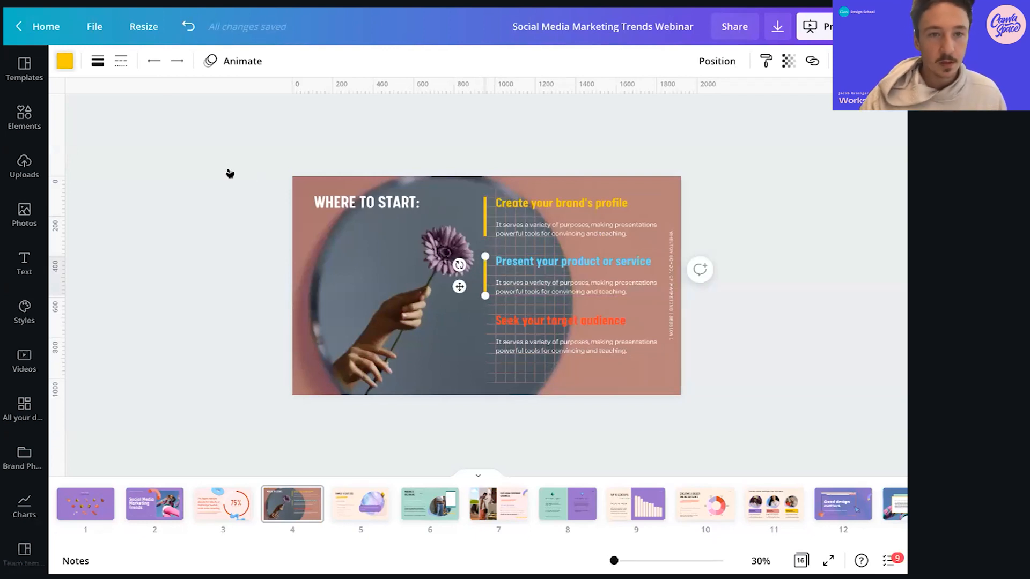
{"action": "left_click", "coordinate": [64, 61]}
{"action": "left_click", "coordinate": [115, 167]}
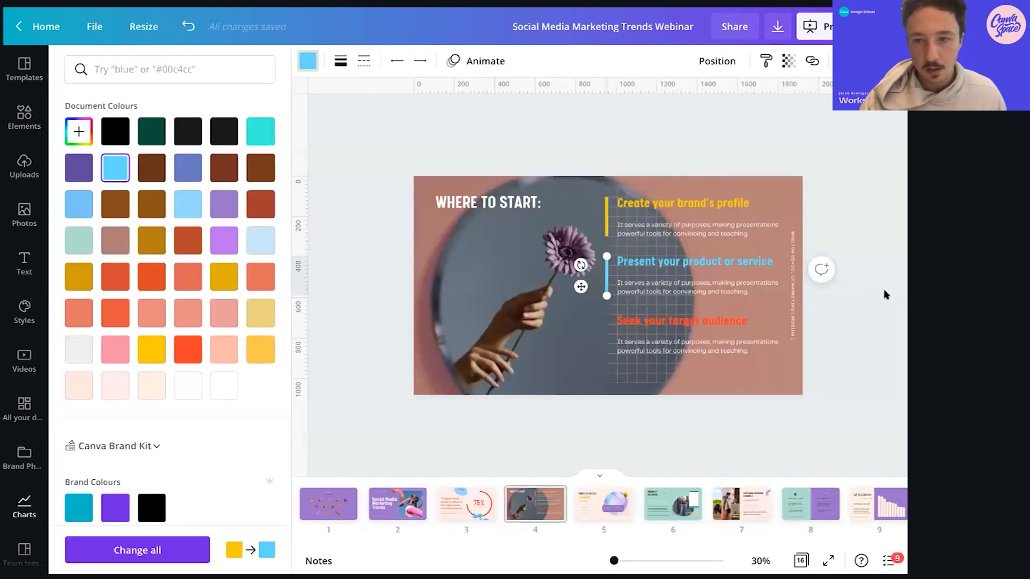
Duplicate the blue line beside the "Seek your target audience" text and recolour the copy orange-red
{"action": "left_click", "coordinate": [820, 287]}
{"action": "left_click_drag", "start_coordinate": [487, 281], "coordinate": [495, 342], "text": "alt"}
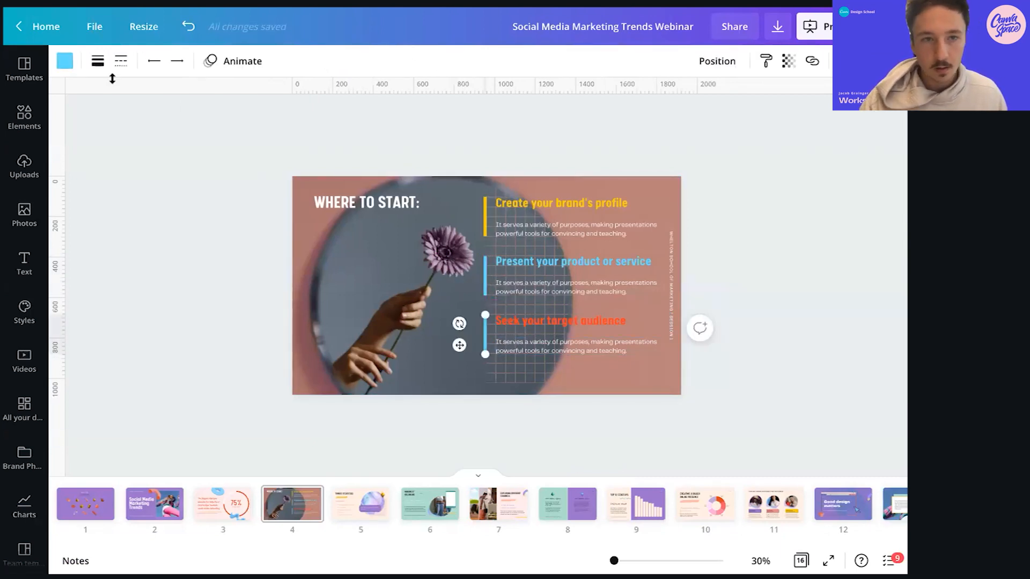
{"action": "left_click", "coordinate": [64, 61]}
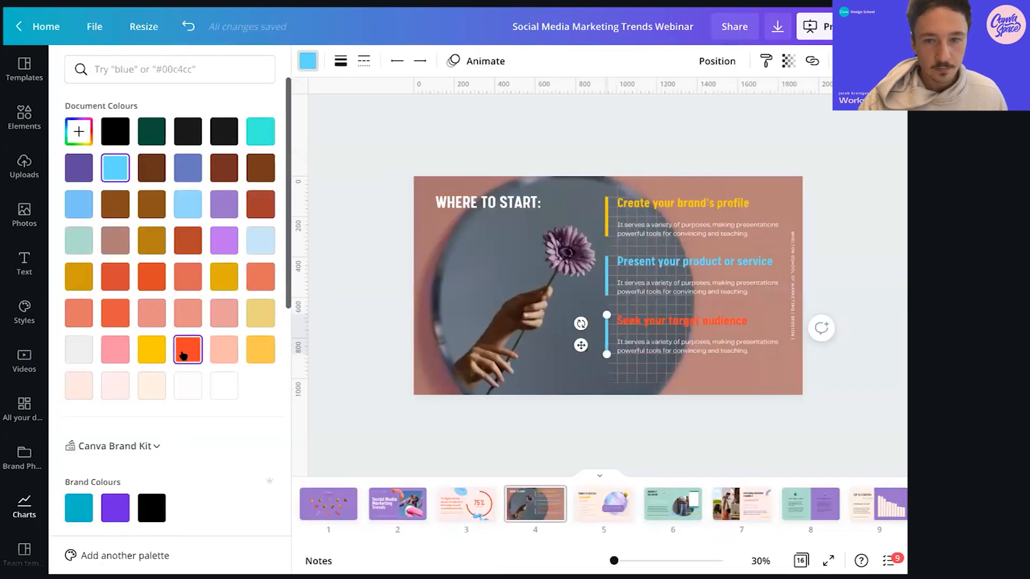
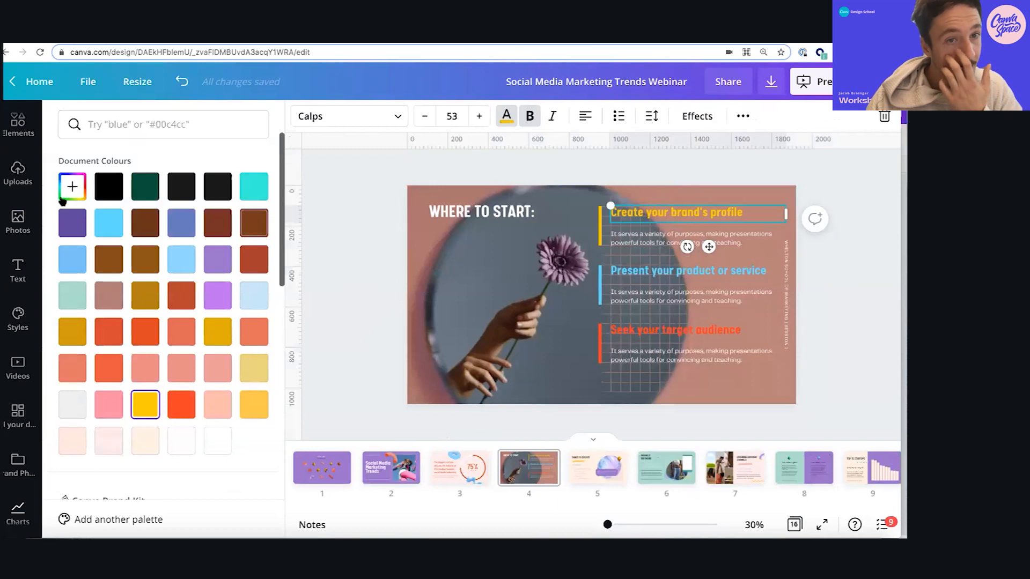
Examine the brand, photo and default colour palettes available for the text, including the full list of photo colours
{"action": "scroll", "coordinate": [183, 386], "scroll_direction": "down", "scroll_amount": 5}
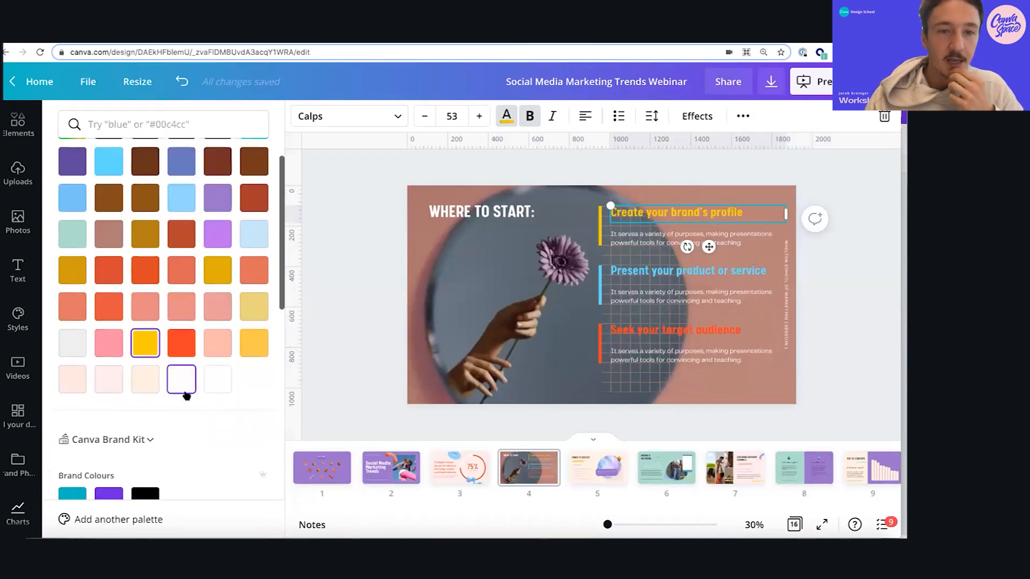
{"action": "scroll", "coordinate": [185, 393], "scroll_direction": "down", "scroll_amount": 4}
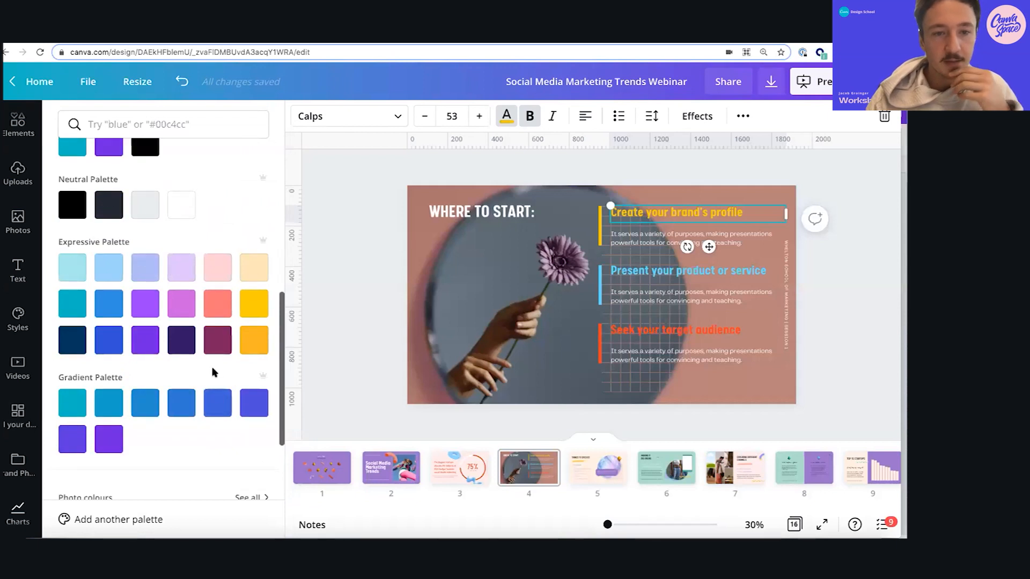
{"action": "scroll", "coordinate": [214, 368], "scroll_direction": "down", "scroll_amount": 4}
{"action": "scroll", "coordinate": [92, 310], "scroll_direction": "down", "scroll_amount": 1}
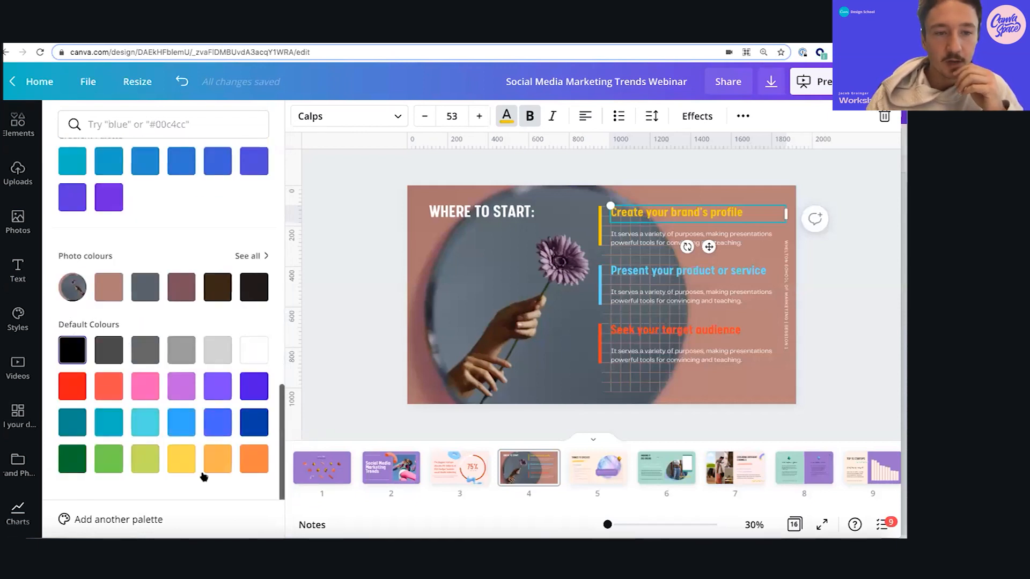
{"action": "left_click", "coordinate": [254, 256]}
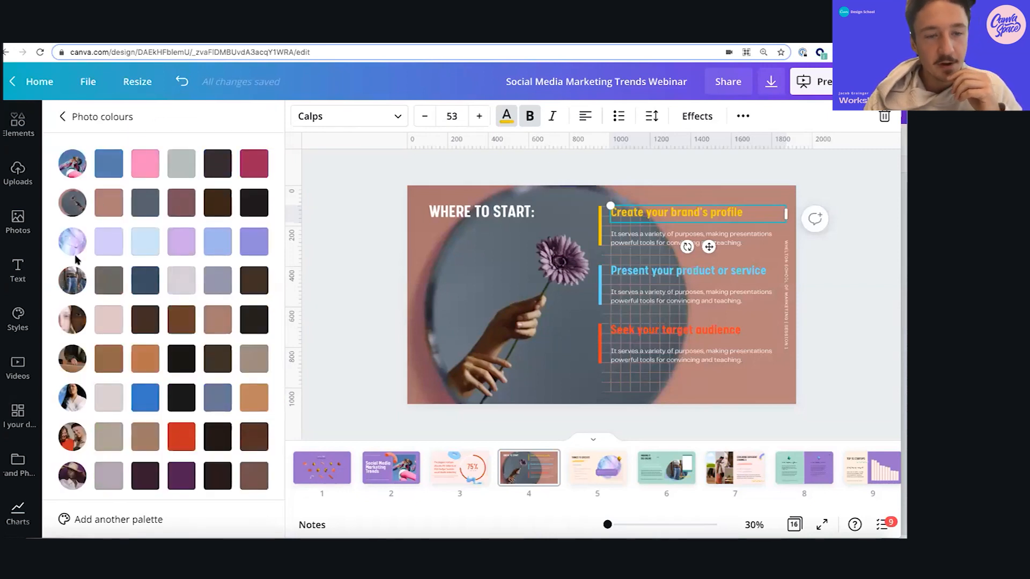
{"action": "scroll", "coordinate": [76, 259], "scroll_direction": "down", "scroll_amount": 1}
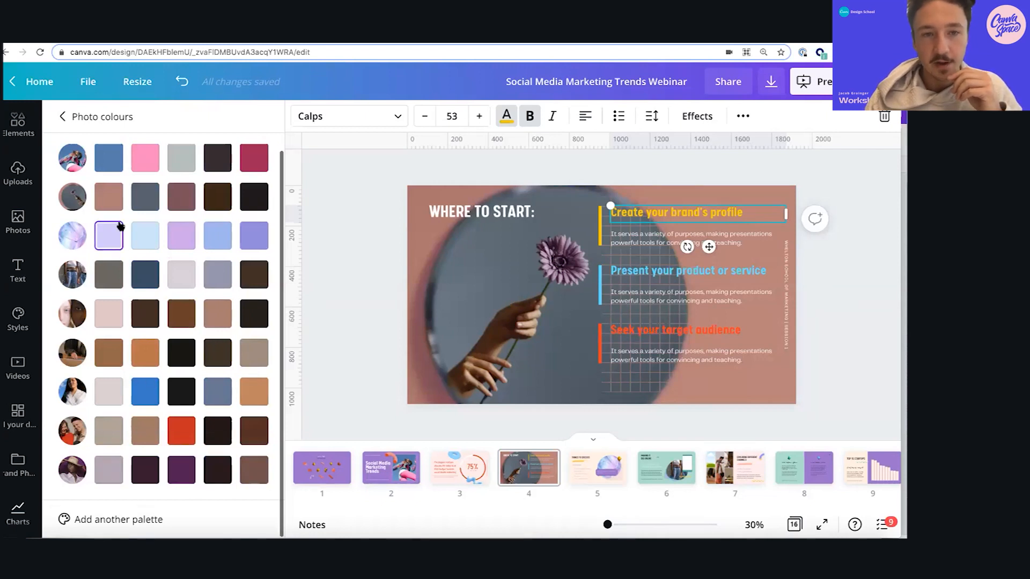
{"action": "left_click", "coordinate": [64, 117]}
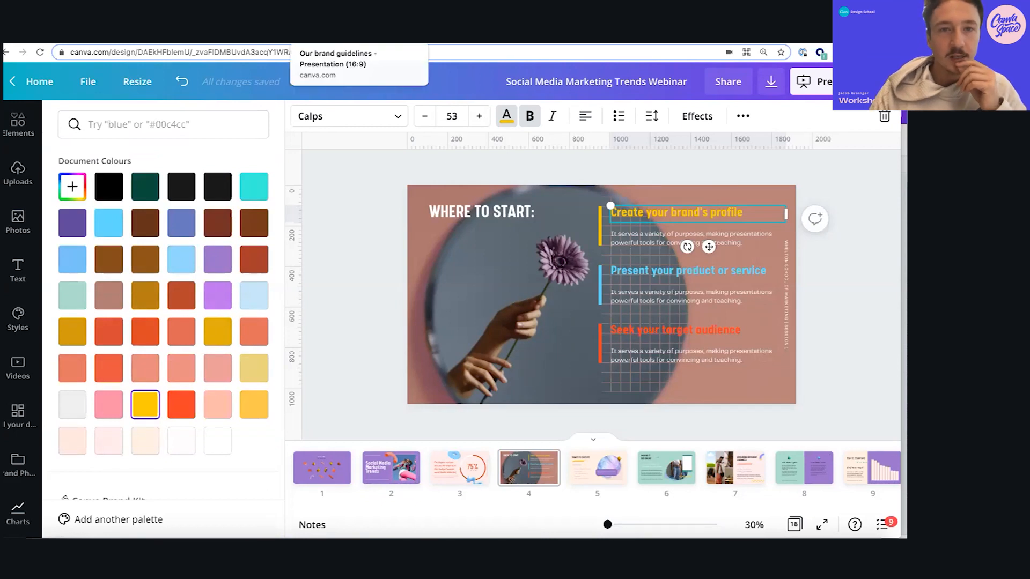
Switch to the "Our brand guidelines" presentation and review its title, brand colours and photography slides
{"action": "left_click", "coordinate": [332, 33]}
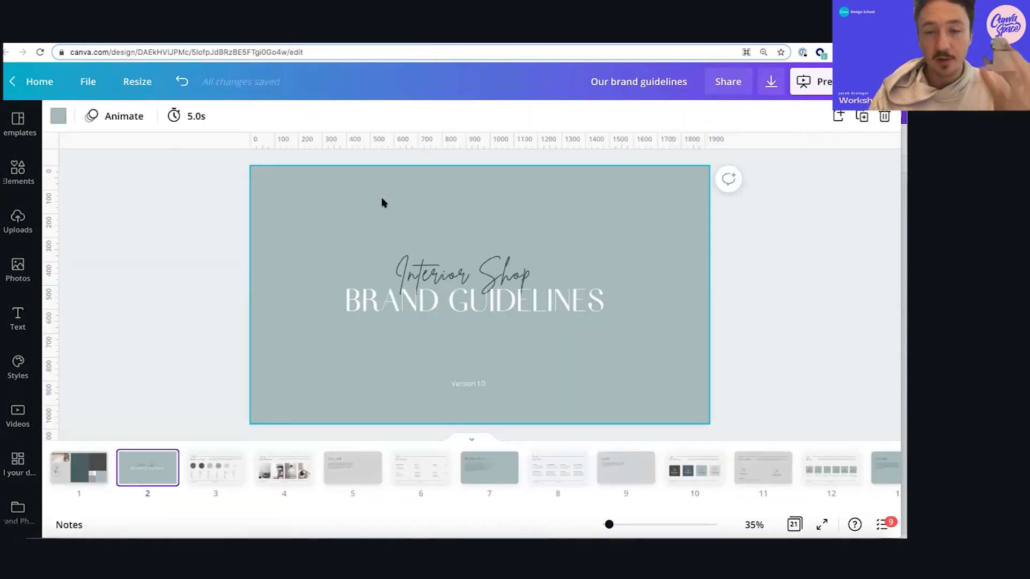
{"action": "left_click", "coordinate": [749, 288]}
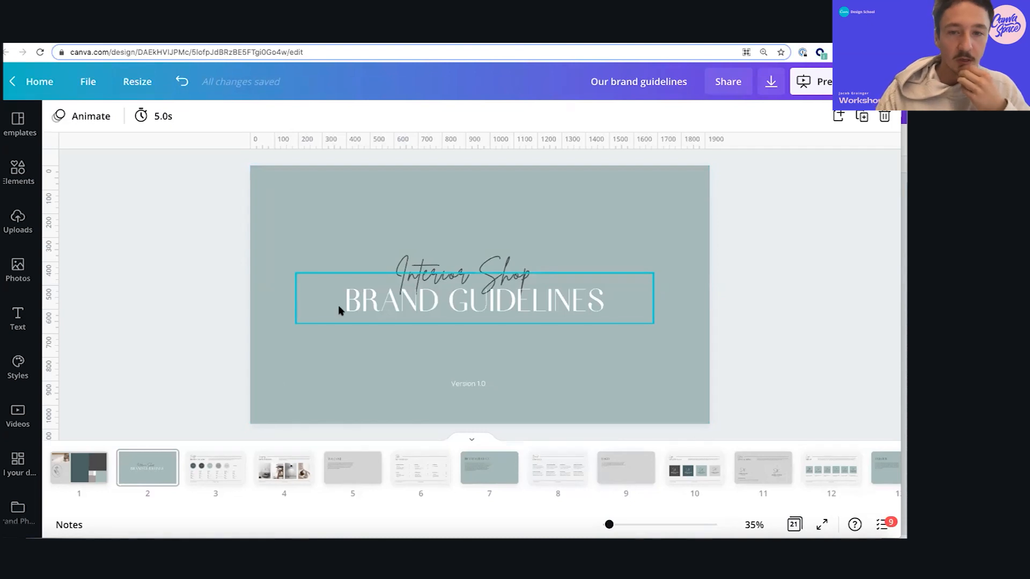
{"action": "left_click", "coordinate": [217, 471]}
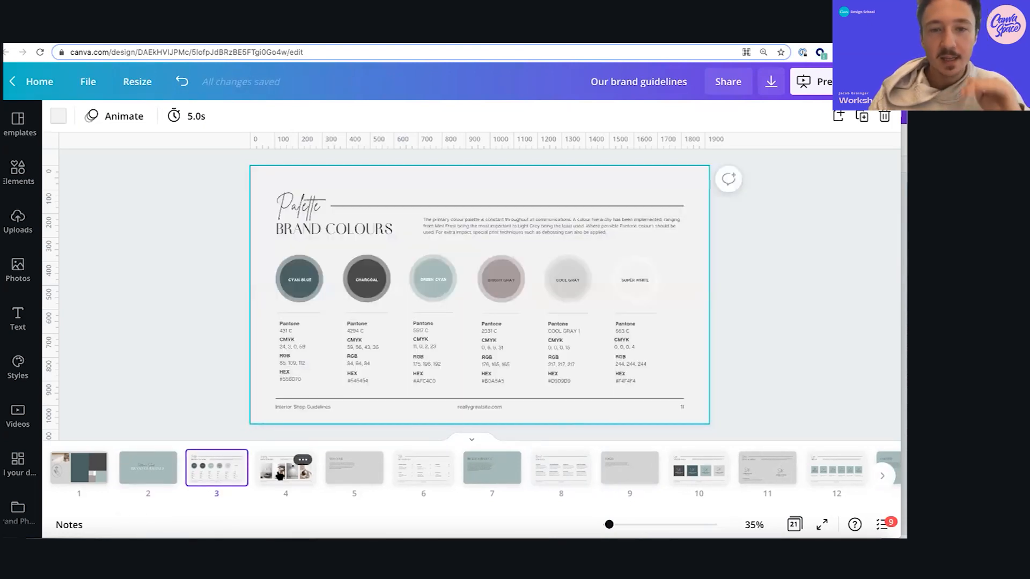
{"action": "left_click", "coordinate": [279, 475]}
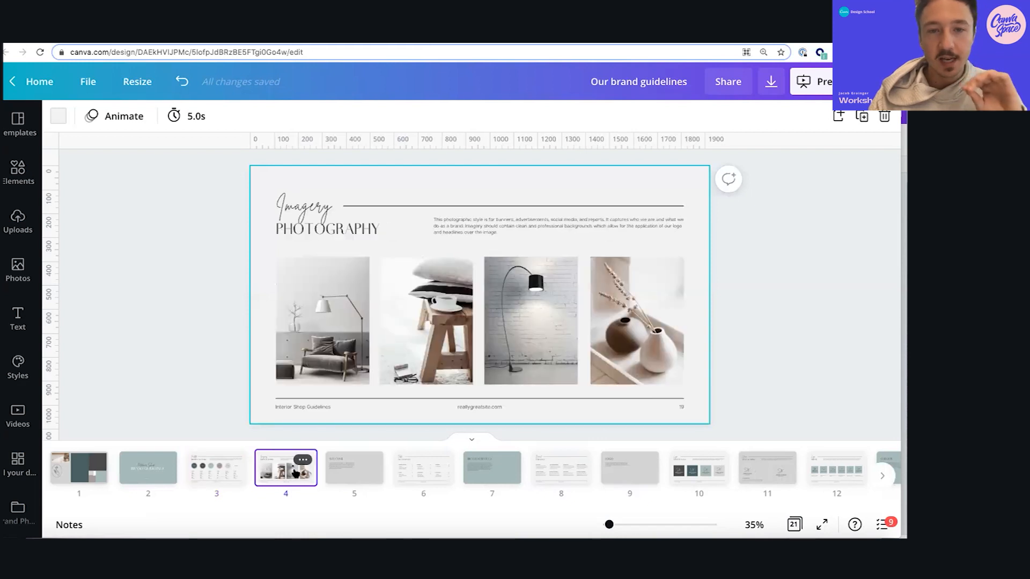
{"action": "scroll", "coordinate": [524, 485], "scroll_direction": "down", "scroll_amount": 2}
{"action": "scroll", "coordinate": [524, 488], "scroll_direction": "down", "scroll_amount": 4}
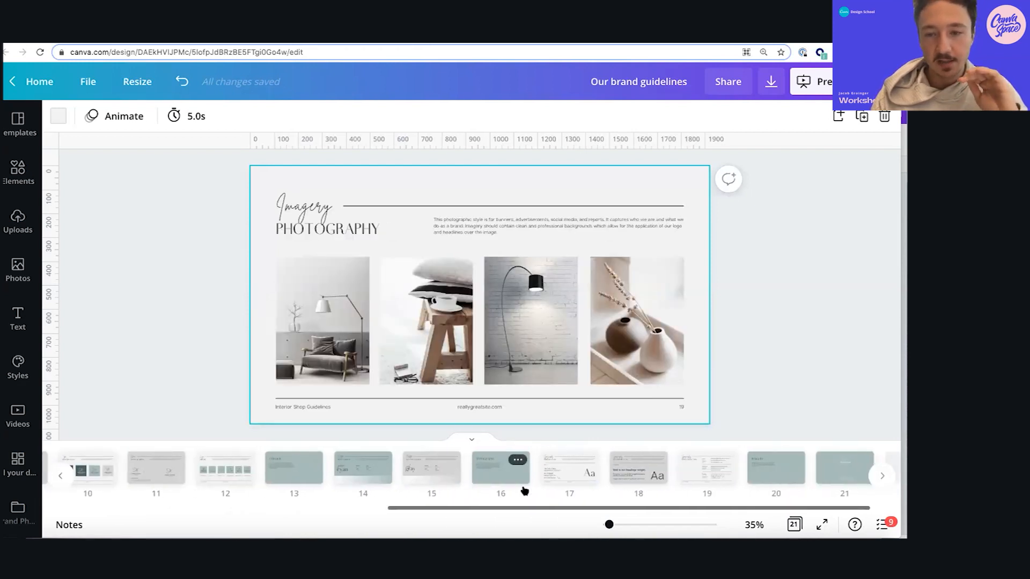
{"action": "scroll", "coordinate": [524, 488], "scroll_direction": "up", "scroll_amount": 6}
{"action": "left_click", "coordinate": [148, 468]}
{"action": "left_click", "coordinate": [462, 303]}
{"action": "left_click", "coordinate": [576, 233]}
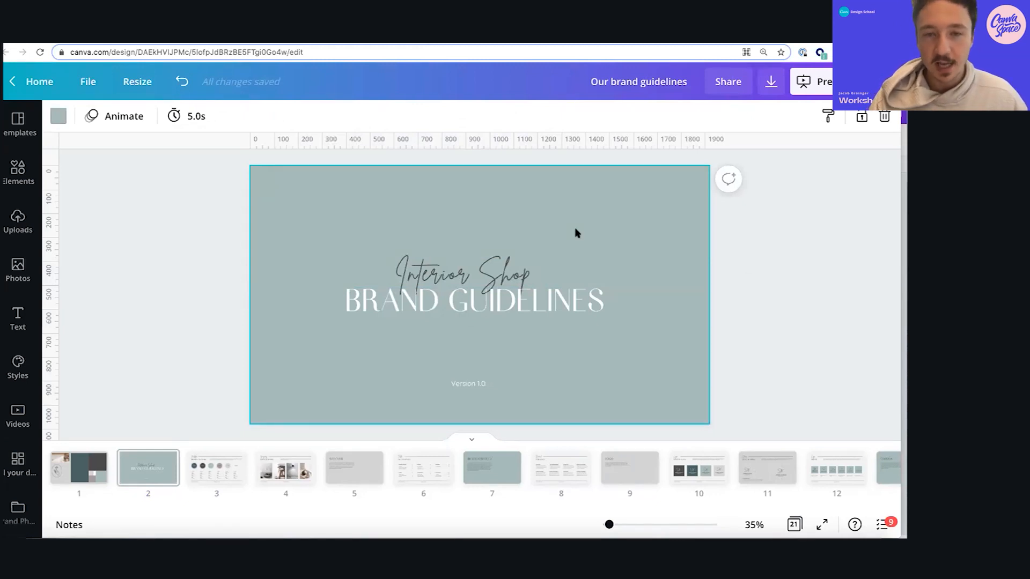
{"action": "left_click", "coordinate": [281, 478]}
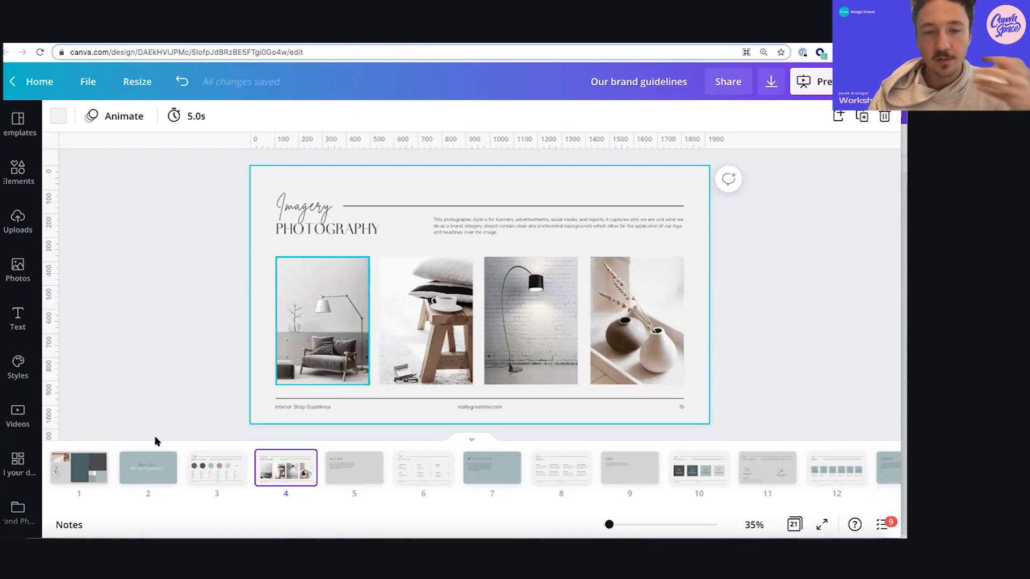
Copy the interior room photo from slide 1 onto the "Brand Guidelines" title slide
{"action": "left_click", "coordinate": [122, 475]}
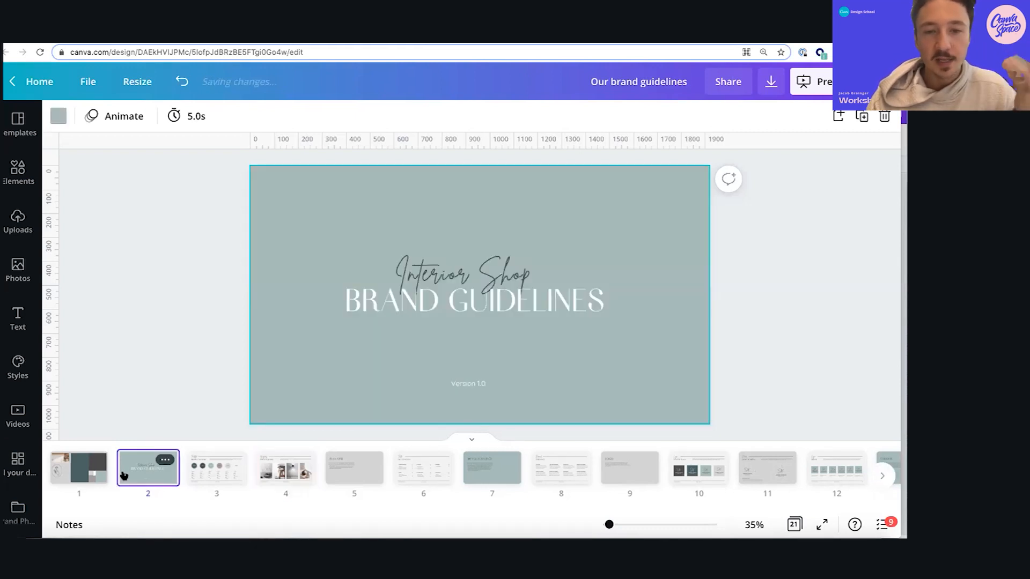
{"action": "left_click", "coordinate": [72, 466]}
{"action": "left_click", "coordinate": [303, 223]}
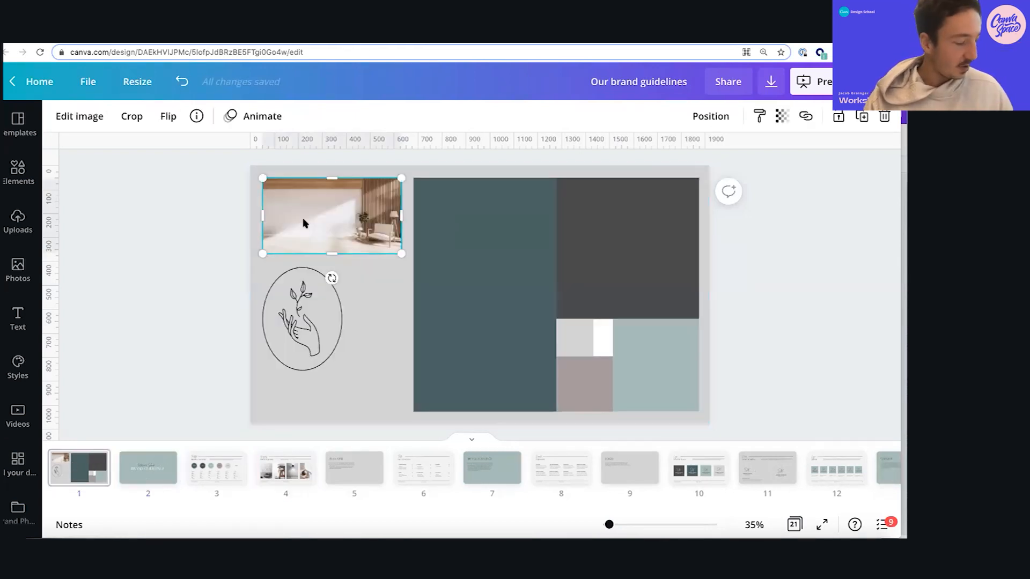
{"action": "left_click", "coordinate": [154, 462]}
{"action": "left_click", "coordinate": [654, 312]}
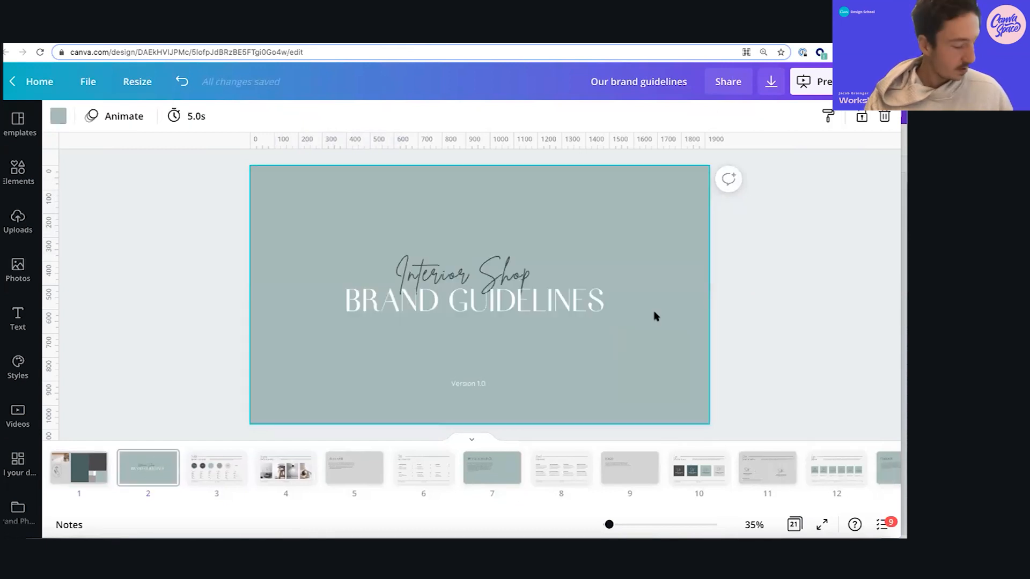
{"action": "key", "text": "super+v"}
Enlarge the pasted photo to cover the whole title slide and send it behind the text
{"action": "left_click_drag", "start_coordinate": [328, 194], "coordinate": [316, 181]}
{"action": "left_click_drag", "start_coordinate": [389, 242], "coordinate": [702, 449]}
{"action": "left_click_drag", "start_coordinate": [636, 345], "coordinate": [640, 344]}
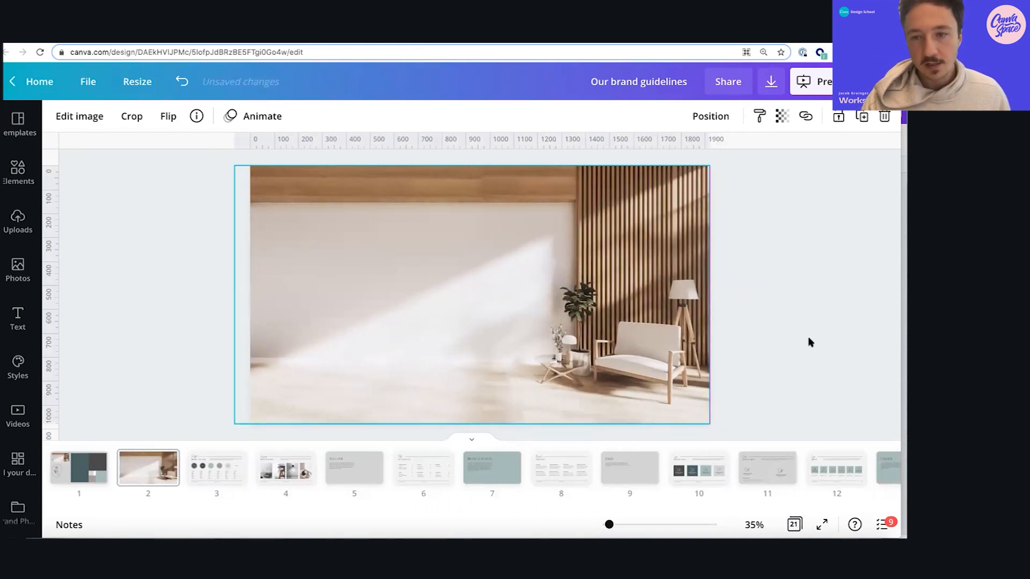
{"action": "key", "text": "alt+super+["}
{"action": "left_click", "coordinate": [766, 342]}
Crop the background photo closer so the armchair, lamp and plant fill the right side of the title slide
{"action": "double_click", "coordinate": [682, 342]}
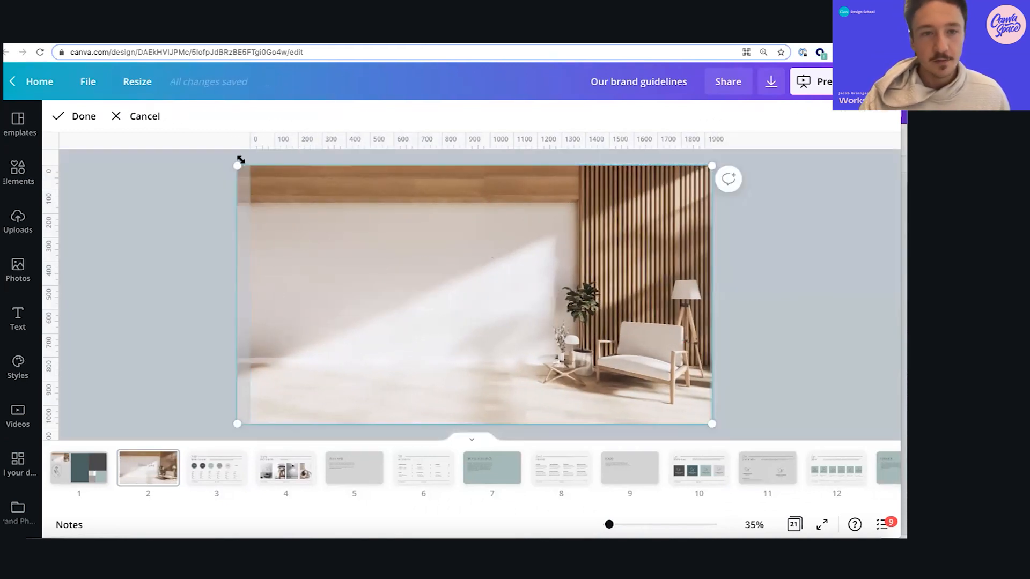
{"action": "left_click_drag", "start_coordinate": [137, 121], "coordinate": [35, 47]}
{"action": "left_click", "coordinate": [827, 329]}
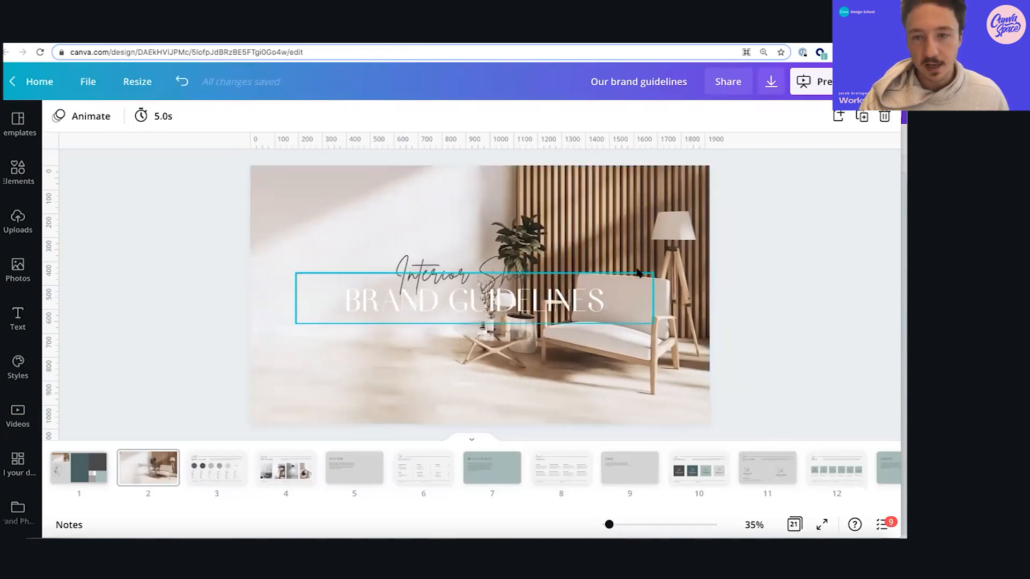
{"action": "double_click", "coordinate": [296, 208]}
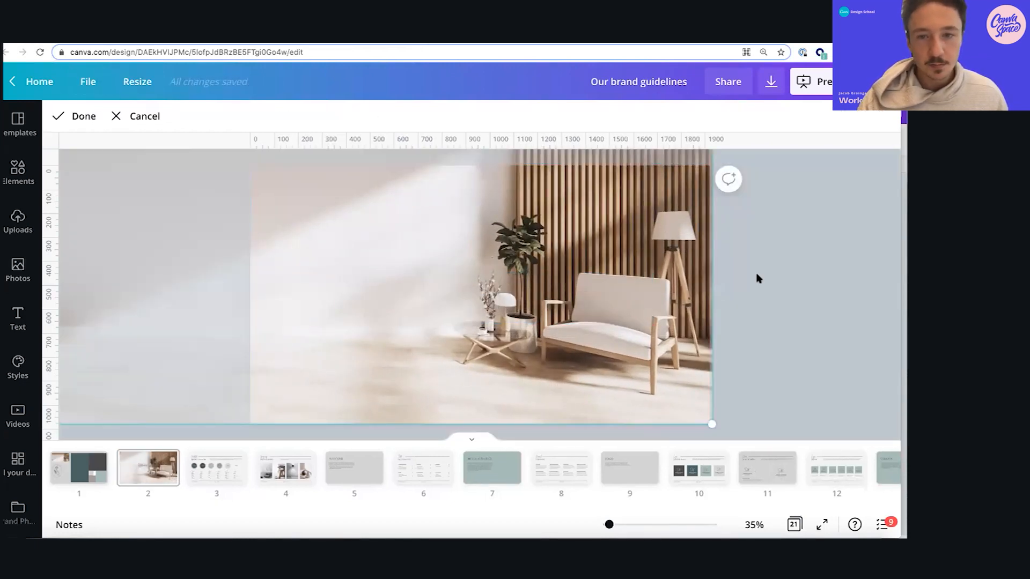
{"action": "left_click", "coordinate": [758, 277]}
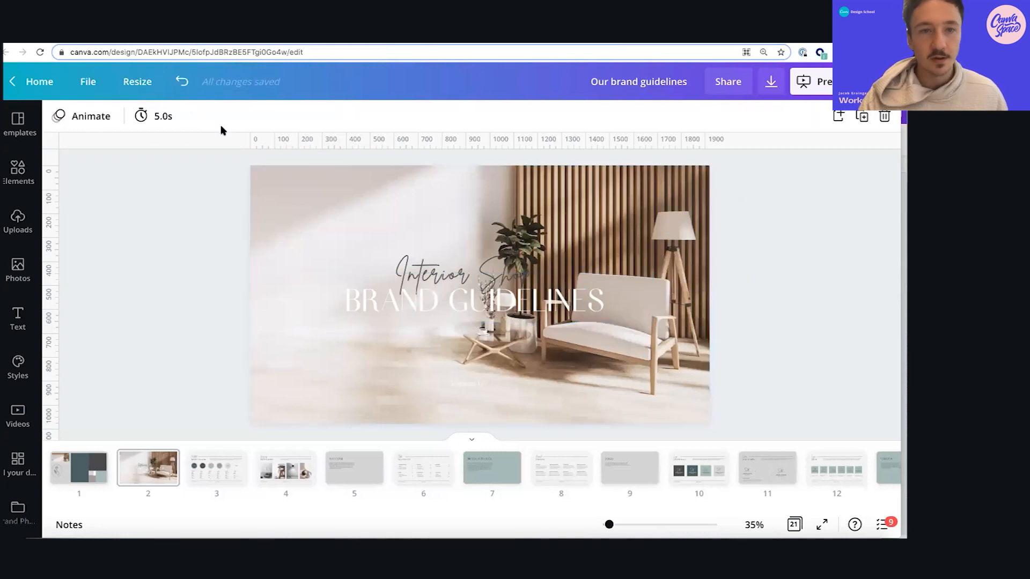
Move the "Brand Guidelines" title to the slide's left margin and left-align its text
{"action": "left_click", "coordinate": [88, 81]}
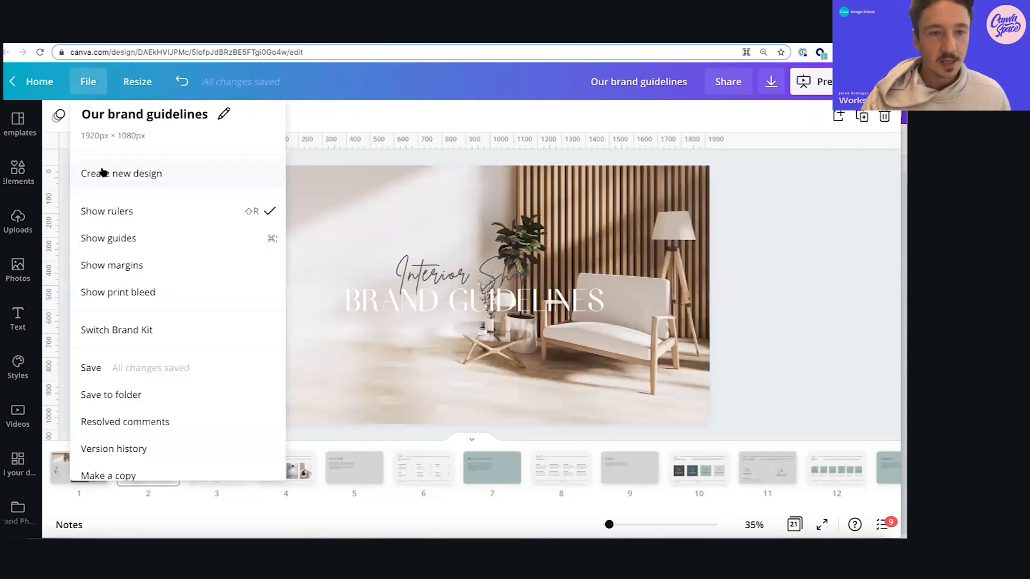
{"action": "mouse_move", "coordinate": [478, 295]}
{"action": "left_mouse_down"}
{"action": "mouse_move", "coordinate": [439, 296]}
{"action": "mouse_move", "coordinate": [459, 296]}
{"action": "left_mouse_up"}
{"action": "left_click", "coordinate": [388, 116]}
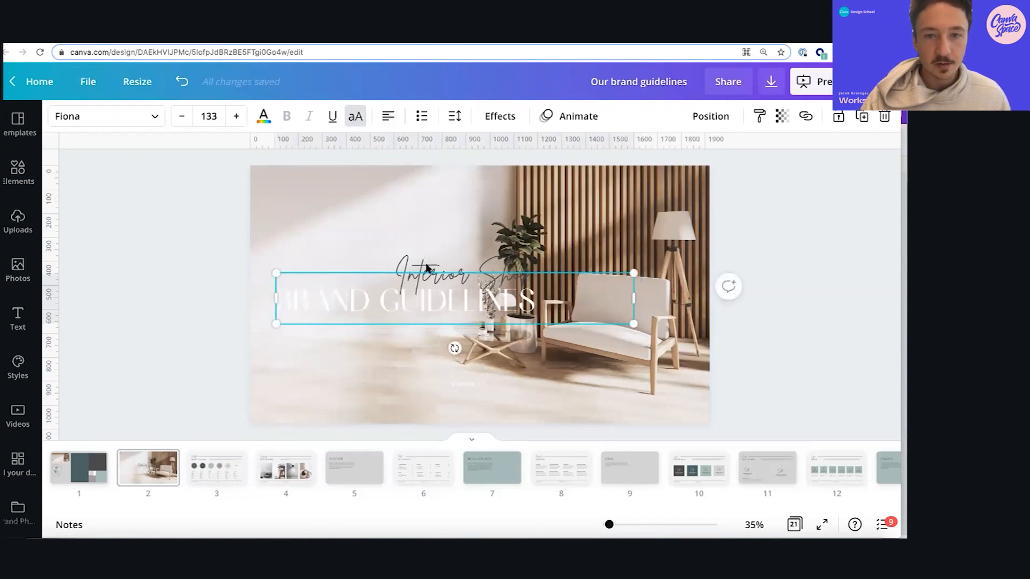
Move the "Interior Shop" script text above the title and delete it
{"action": "left_click", "coordinate": [429, 258]}
{"action": "left_click_drag", "start_coordinate": [429, 257], "coordinate": [368, 208]}
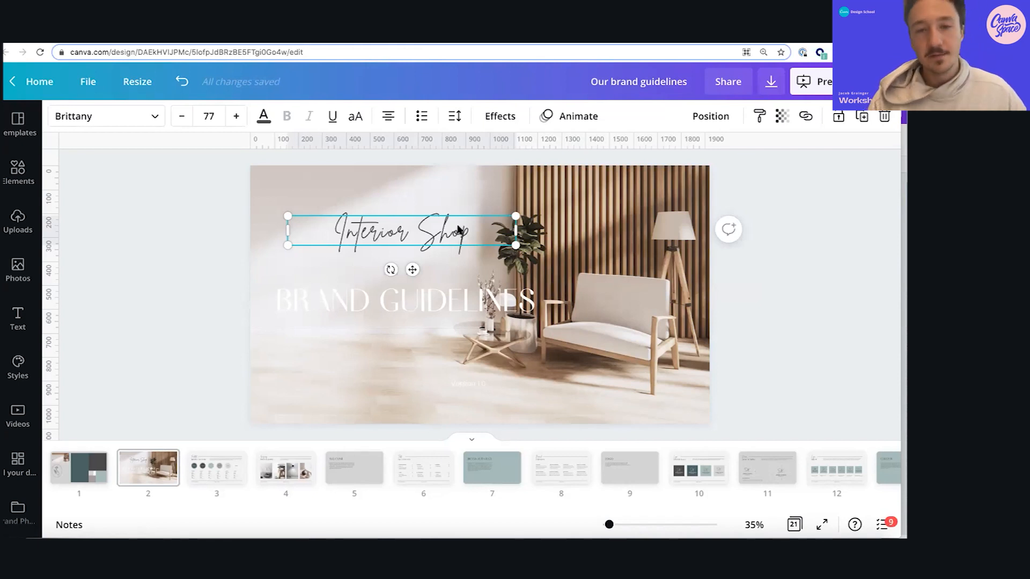
{"action": "key", "text": "Delete"}
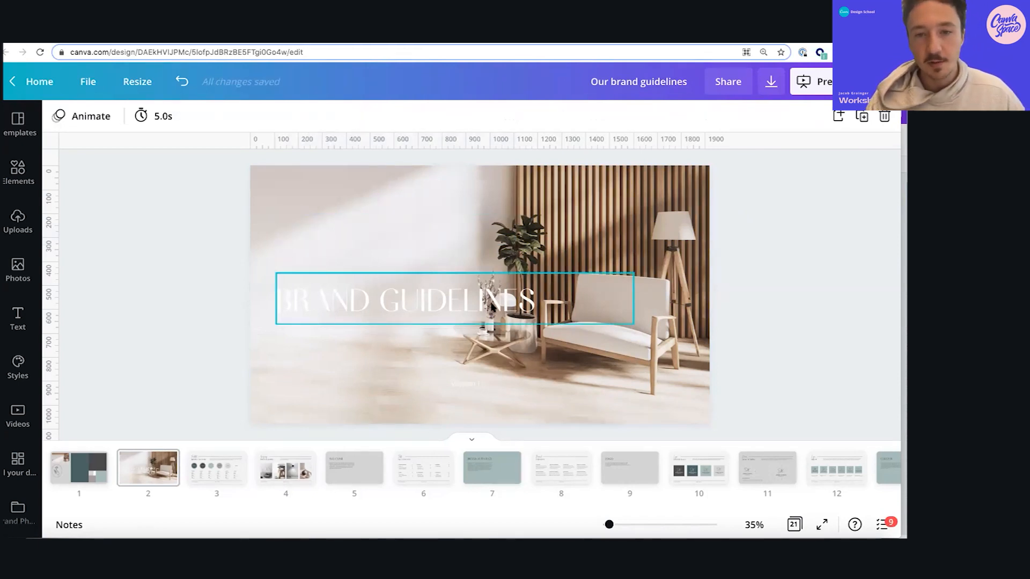
Break the "Brand Guidelines" title into two lines and recolour it dark teal from the document colours
{"action": "left_click", "coordinate": [411, 304]}
{"action": "left_click_drag", "start_coordinate": [379, 304], "coordinate": [369, 304]}
{"action": "key", "text": "Return"}
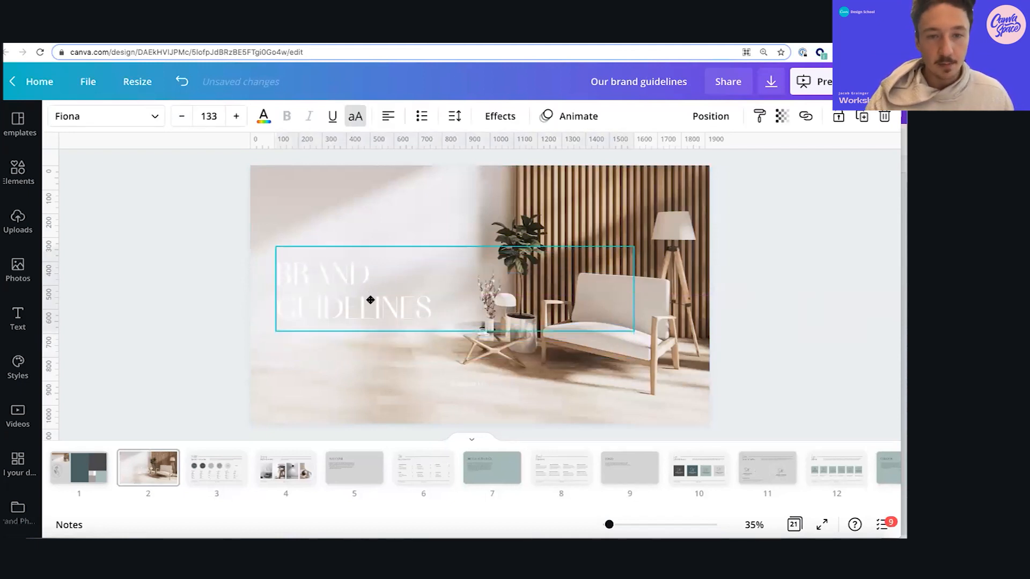
{"action": "left_click", "coordinate": [262, 116]}
{"action": "left_click", "coordinate": [182, 186]}
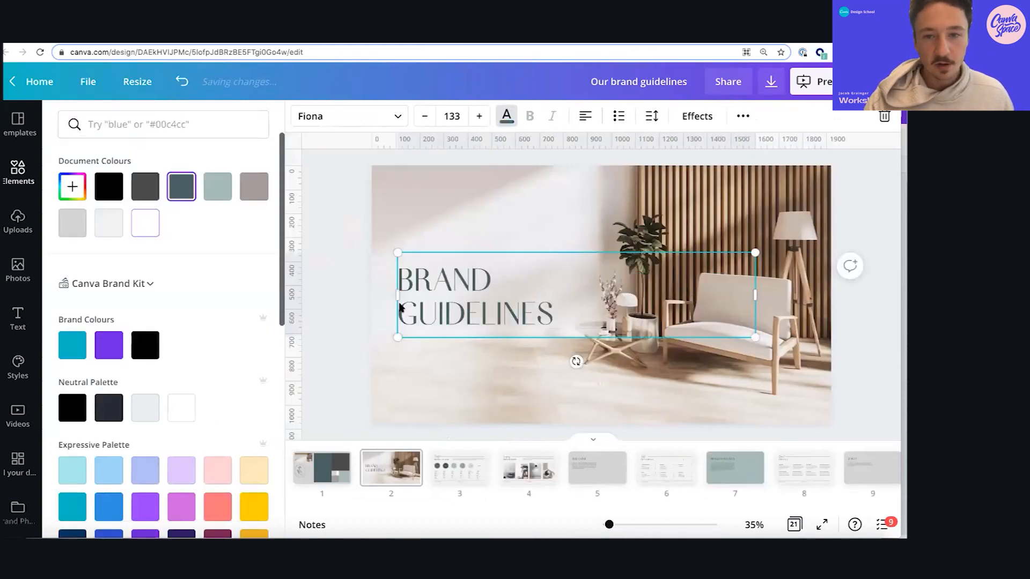
Set the title's line spacing to 0.68 and its letter spacing to 77
{"action": "left_click", "coordinate": [652, 115]}
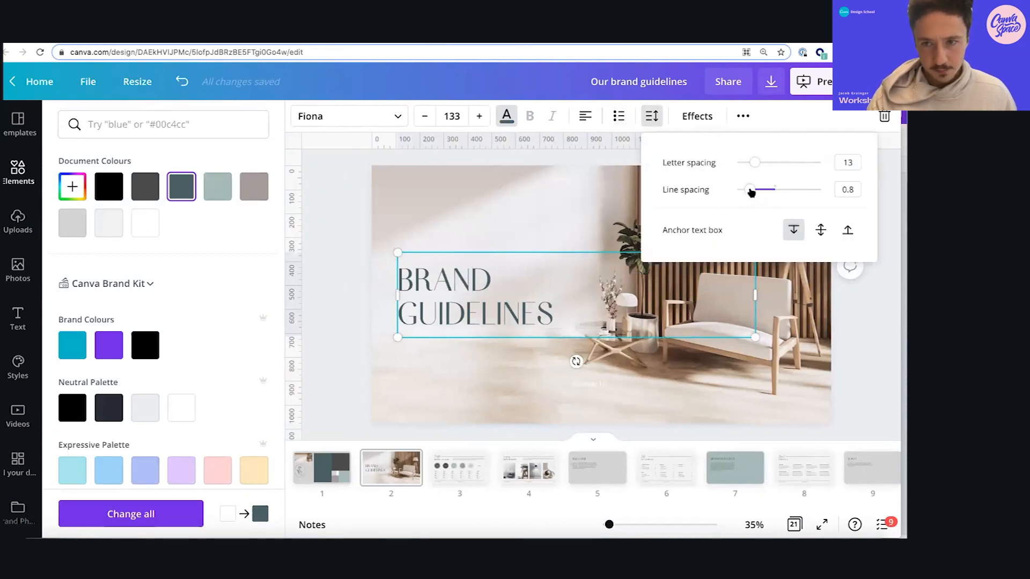
{"action": "left_click_drag", "start_coordinate": [749, 192], "coordinate": [760, 164]}
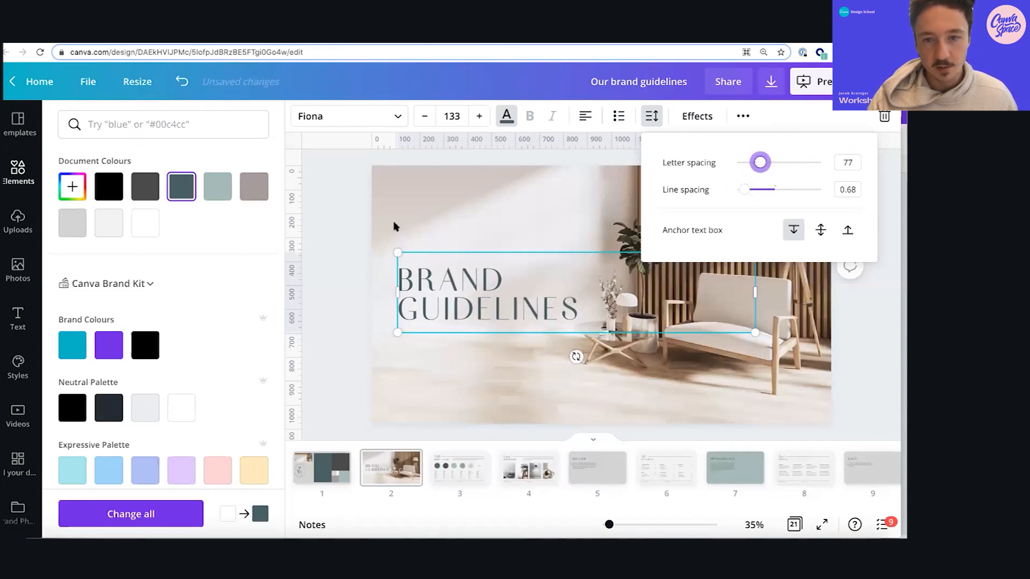
{"action": "left_click", "coordinate": [350, 236]}
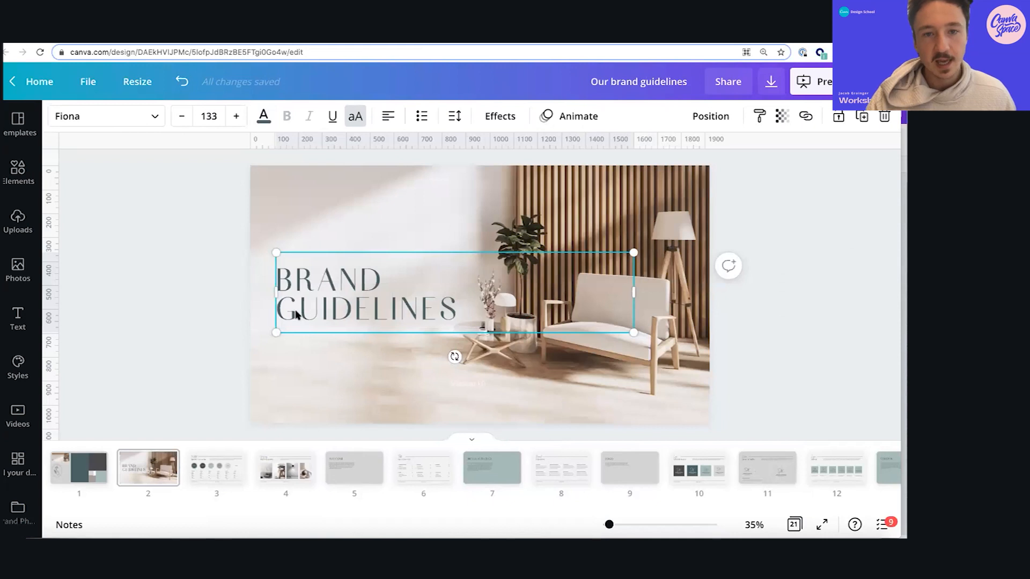
{"action": "key", "text": "Escape"}
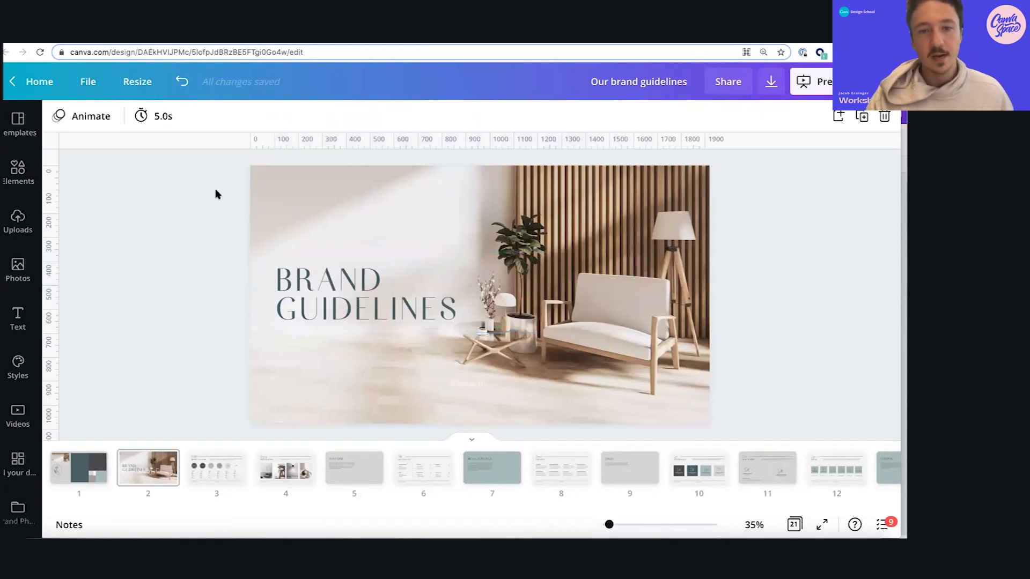
Place the "Version 1.0" text just below the title, left-align it with the title and recolour it dark teal
{"action": "left_click_drag", "start_coordinate": [476, 385], "coordinate": [359, 340]}
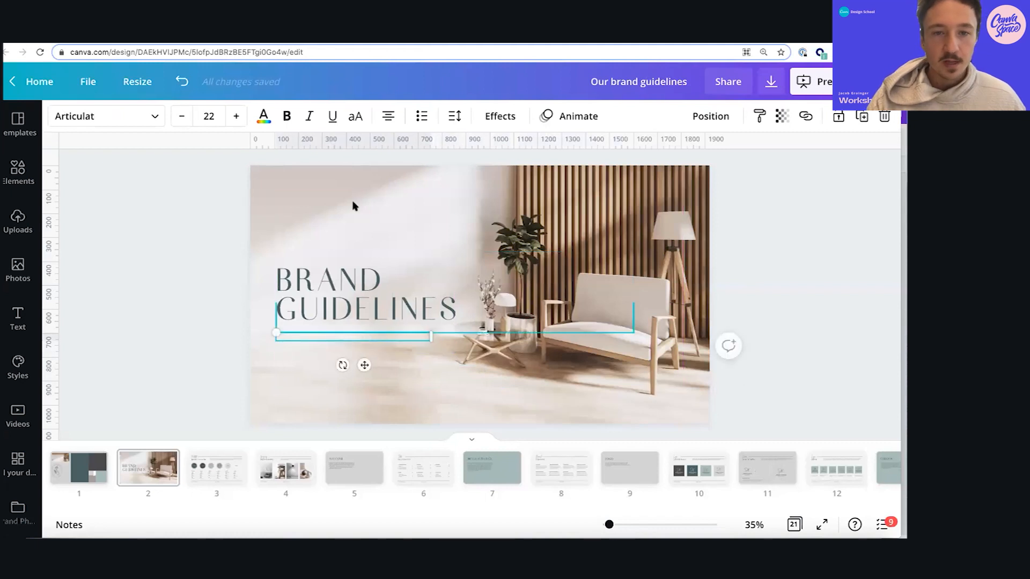
{"action": "left_click", "coordinate": [242, 280]}
{"action": "left_click", "coordinate": [363, 339]}
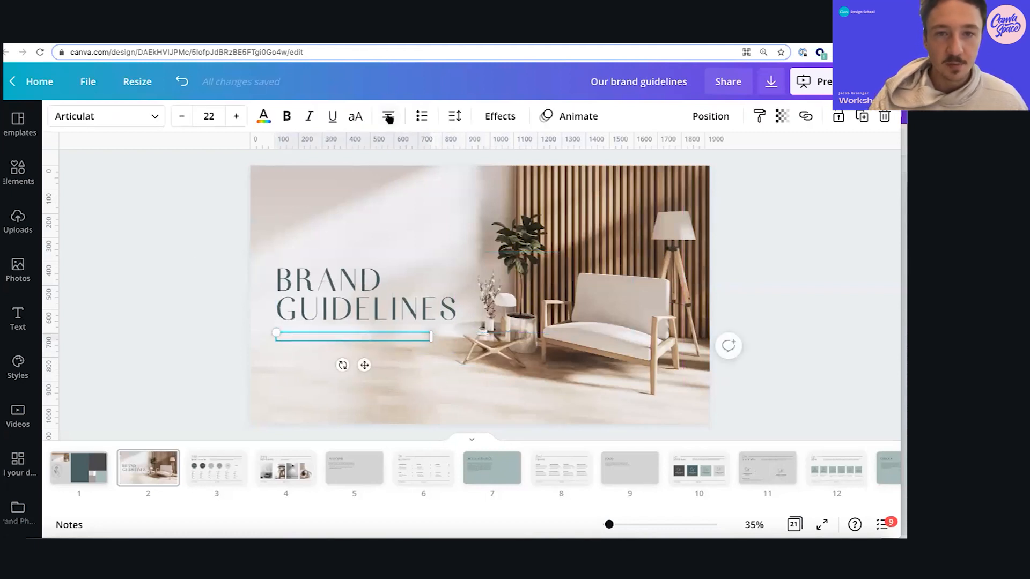
{"action": "left_click", "coordinate": [263, 118]}
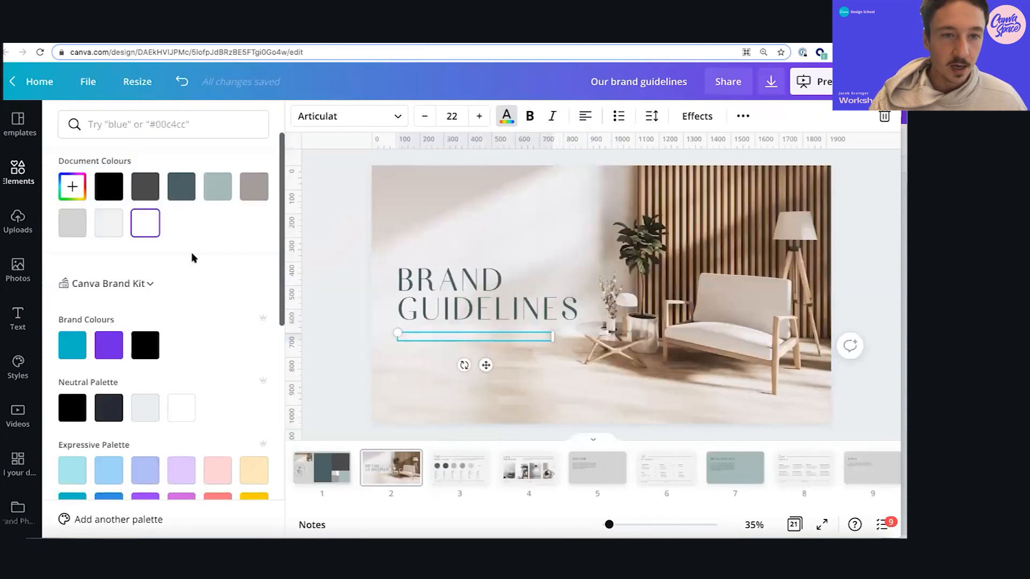
{"action": "left_click", "coordinate": [187, 187]}
{"action": "left_click", "coordinate": [334, 346]}
Duplicate the version text above the title and change the copy to "Interior Design Company"
{"action": "left_click_drag", "start_coordinate": [299, 343], "coordinate": [303, 253]}
{"action": "key", "text": "super+a"}
{"action": "type", "text": "Inter."}
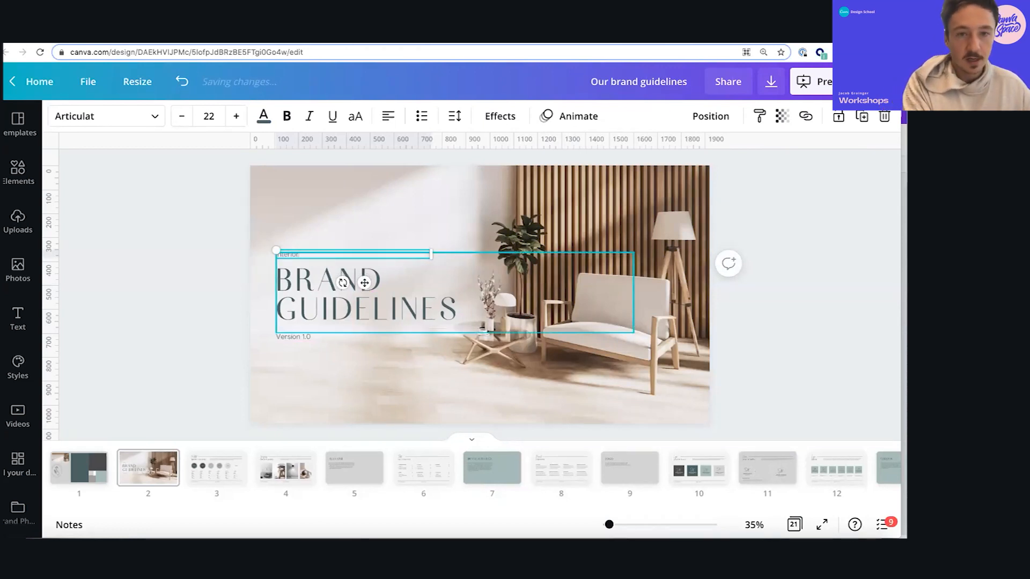
{"action": "type", "text": "ior Design Company"}
{"action": "left_click", "coordinate": [753, 327]}
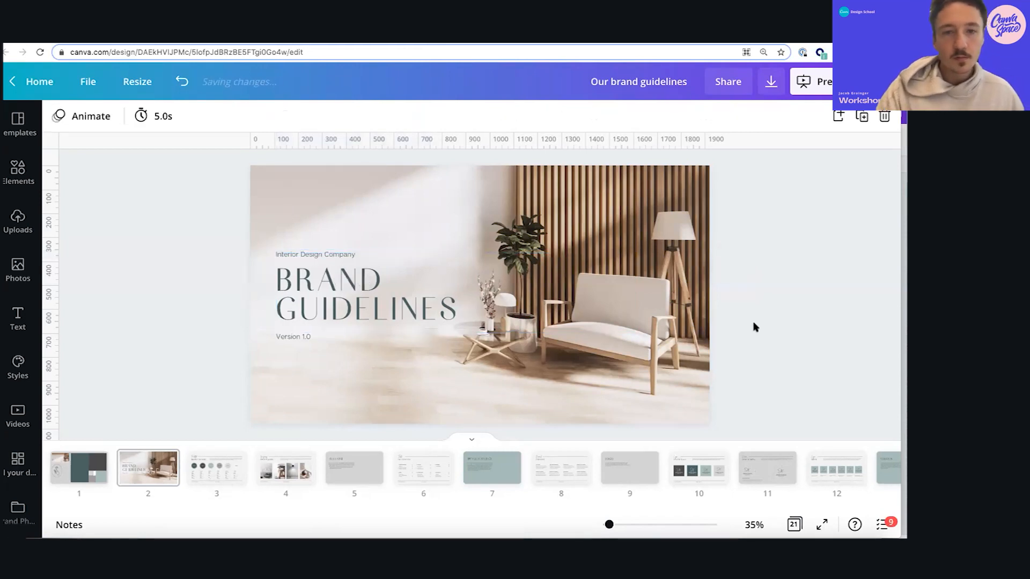
Nudge the "Interior Design Company" text slightly up and shift the background photo slightly right within its crop
{"action": "left_click", "coordinate": [302, 255]}
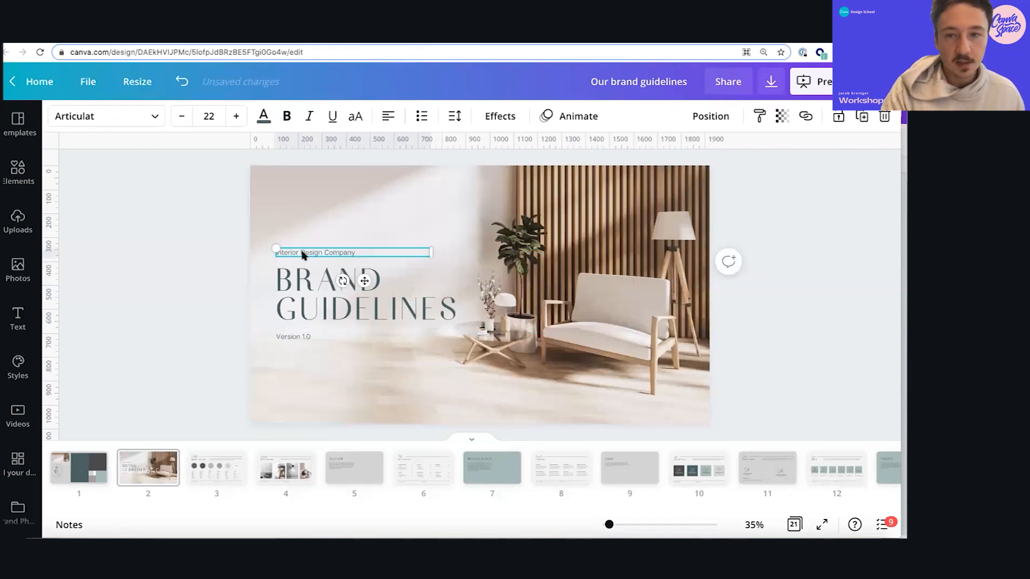
{"action": "double_click", "coordinate": [692, 284]}
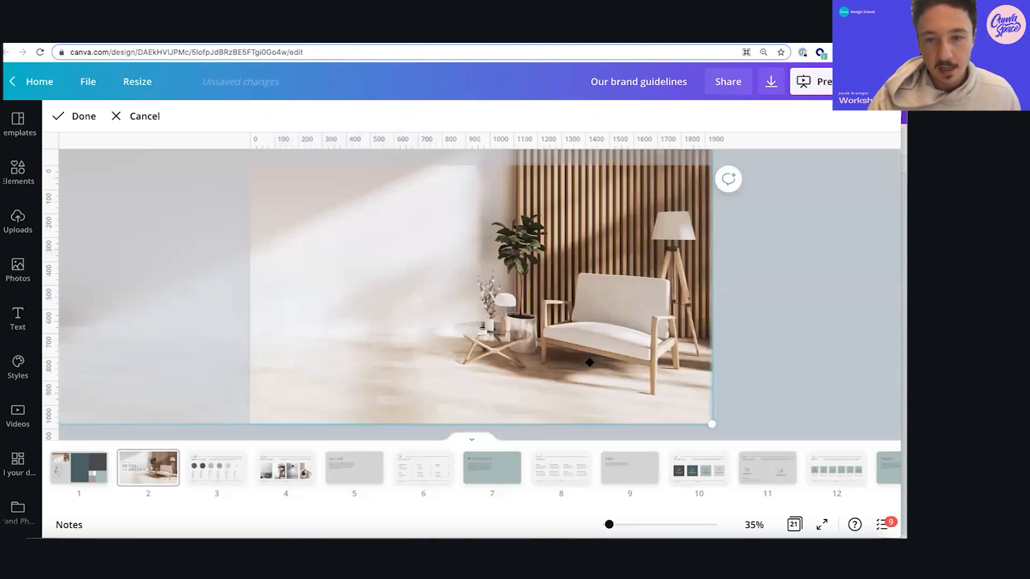
{"action": "left_click", "coordinate": [846, 325]}
Search the elements for "design logo" graphics and add the oval line drawing of a hand holding a plant
{"action": "left_click", "coordinate": [18, 171]}
{"action": "left_click", "coordinate": [123, 124]}
{"action": "type", "text": "design logo"}
{"action": "key", "text": "Return"}
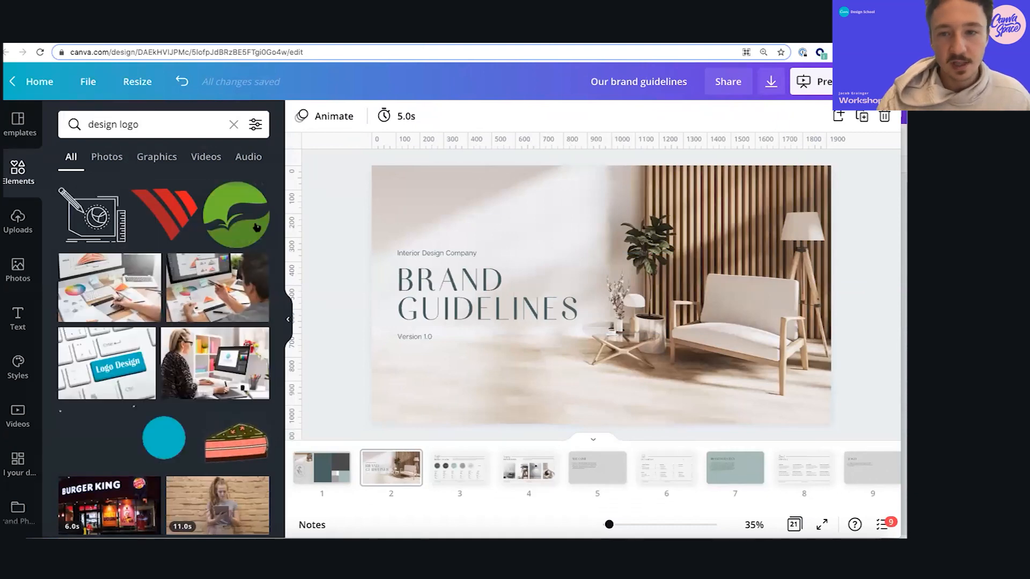
{"action": "scroll", "coordinate": [161, 164], "scroll_direction": "down", "scroll_amount": 2}
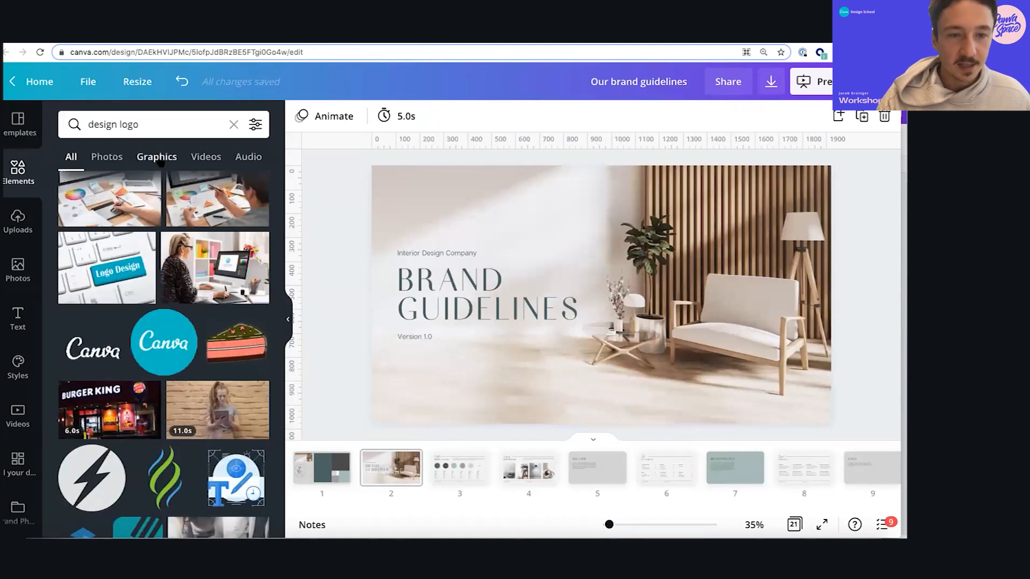
{"action": "left_click", "coordinate": [158, 159]}
{"action": "scroll", "coordinate": [236, 316], "scroll_direction": "down", "scroll_amount": 1}
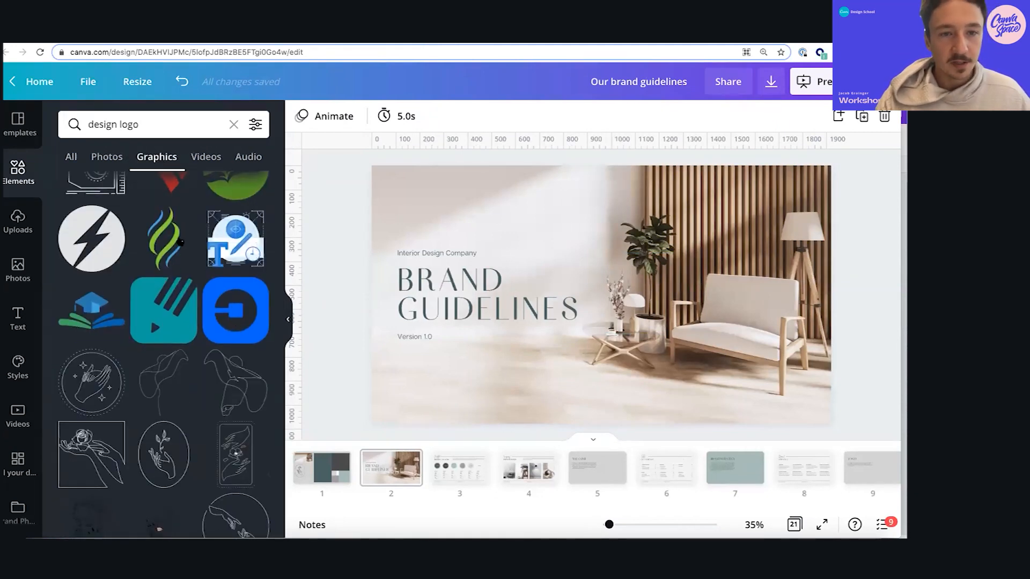
{"action": "scroll", "coordinate": [182, 244], "scroll_direction": "down", "scroll_amount": 3}
{"action": "scroll", "coordinate": [181, 242], "scroll_direction": "down", "scroll_amount": 1}
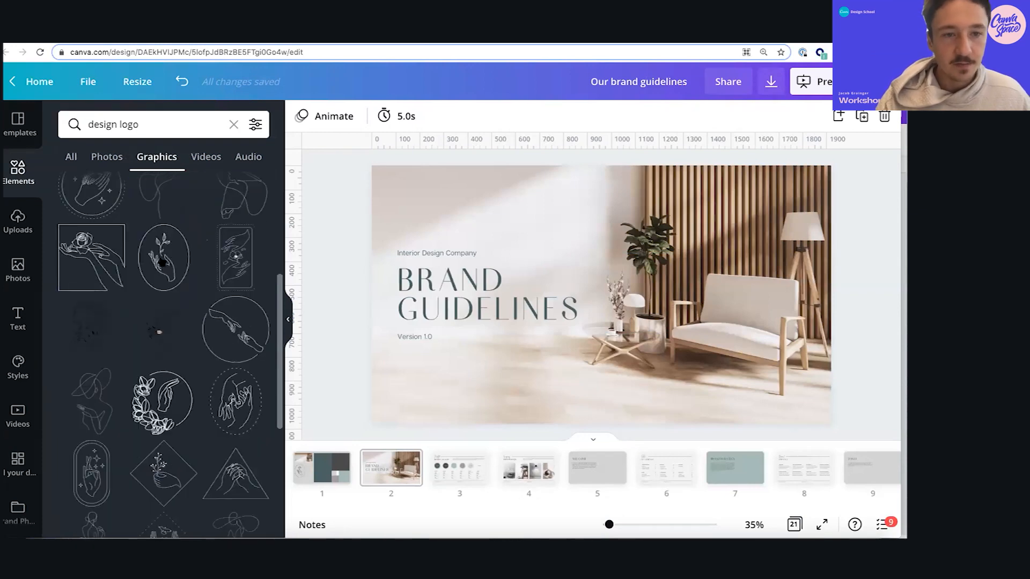
{"action": "left_click", "coordinate": [169, 266]}
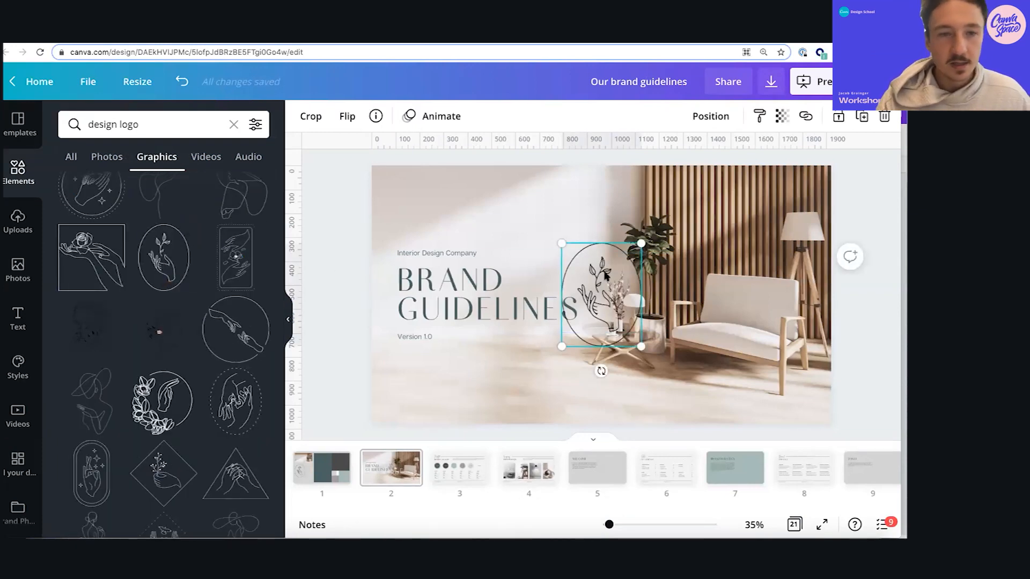
Shrink the hand logo and place it above "Interior Design Company", aligned with the text's left edge
{"action": "left_click_drag", "start_coordinate": [606, 272], "coordinate": [588, 263]}
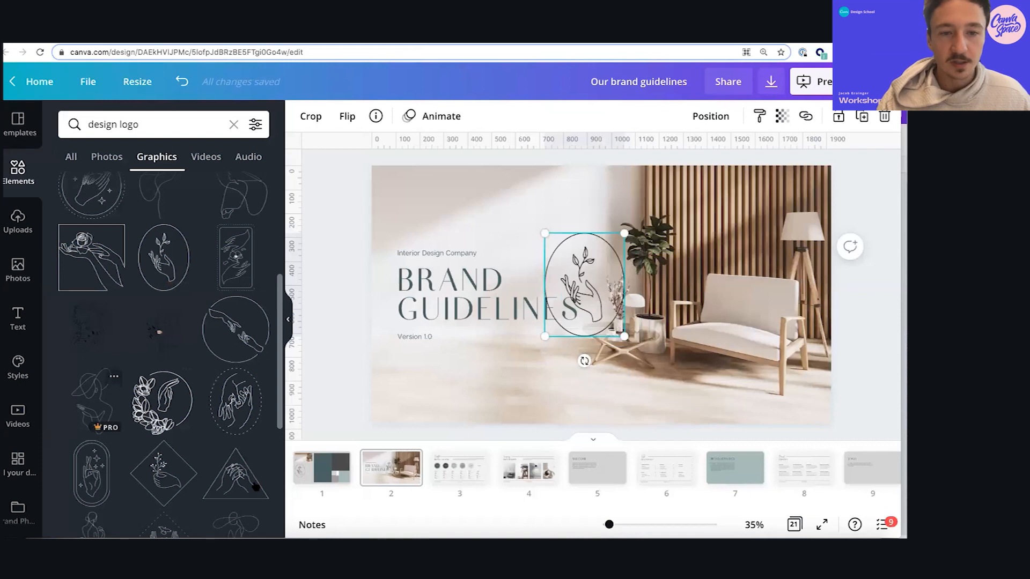
{"action": "left_click_drag", "start_coordinate": [595, 263], "coordinate": [448, 222]}
{"action": "left_click_drag", "start_coordinate": [477, 294], "coordinate": [434, 239]}
{"action": "left_click", "coordinate": [340, 264]}
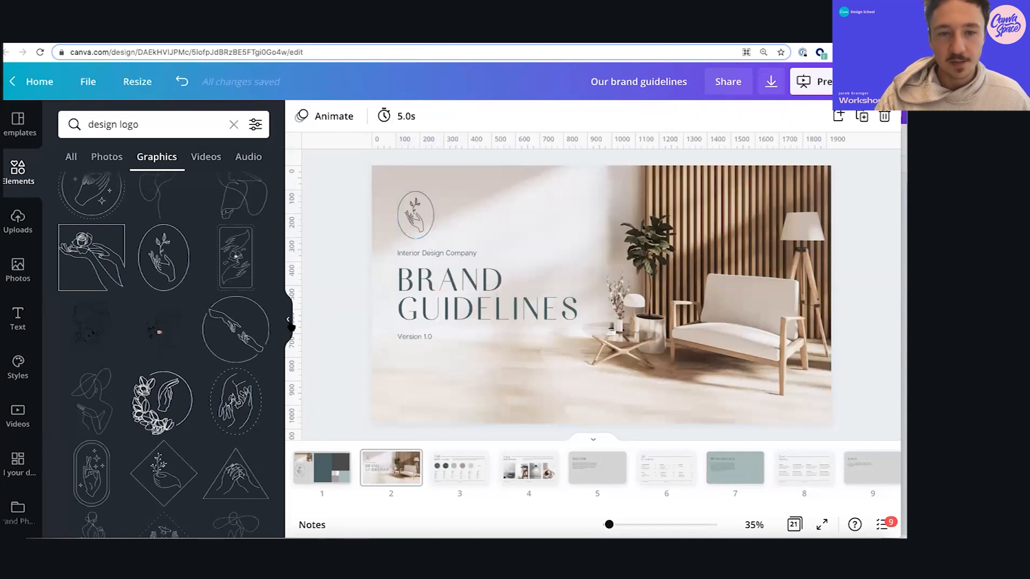
{"action": "left_click", "coordinate": [286, 320]}
Inspect the logo, company text, title and version text on the title slide one after another
{"action": "left_click", "coordinate": [293, 214]}
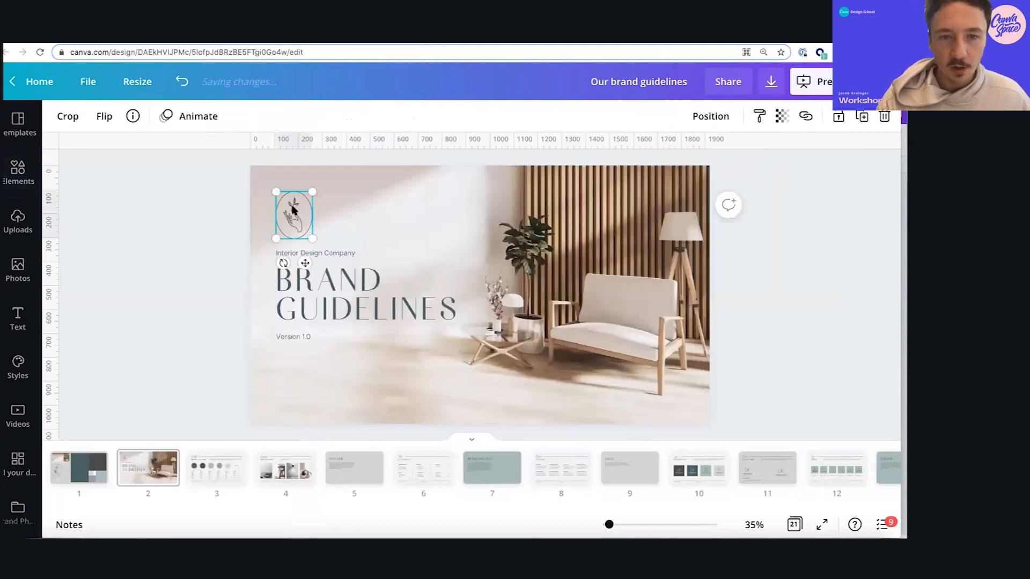
{"action": "left_click", "coordinate": [346, 256]}
{"action": "left_click", "coordinate": [406, 304]}
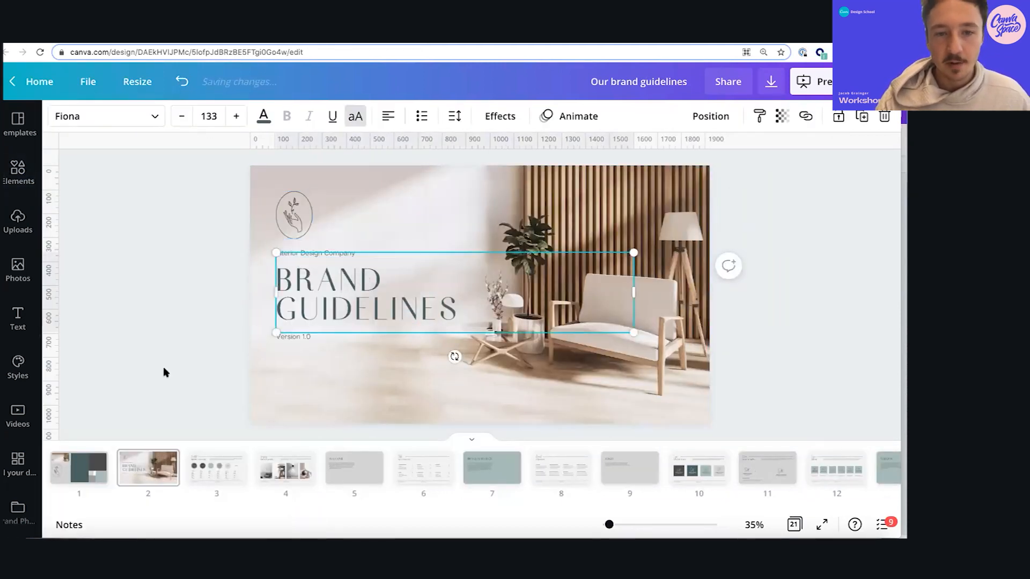
{"action": "left_click", "coordinate": [309, 335]}
{"action": "left_click", "coordinate": [309, 335]}
{"action": "left_click", "coordinate": [194, 348]}
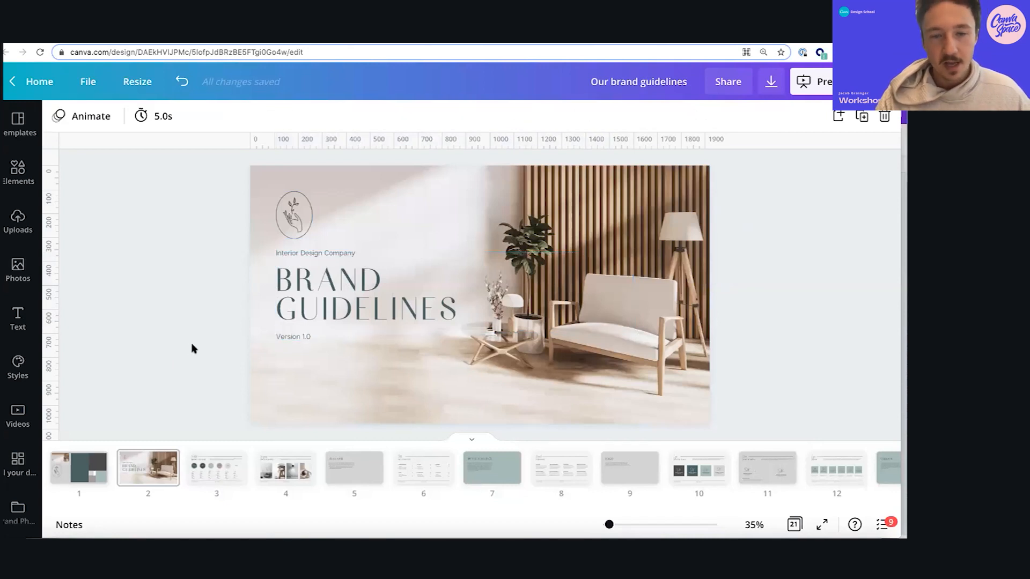
{"action": "left_click_drag", "start_coordinate": [174, 418], "coordinate": [431, 245]}
{"action": "left_click", "coordinate": [131, 282]}
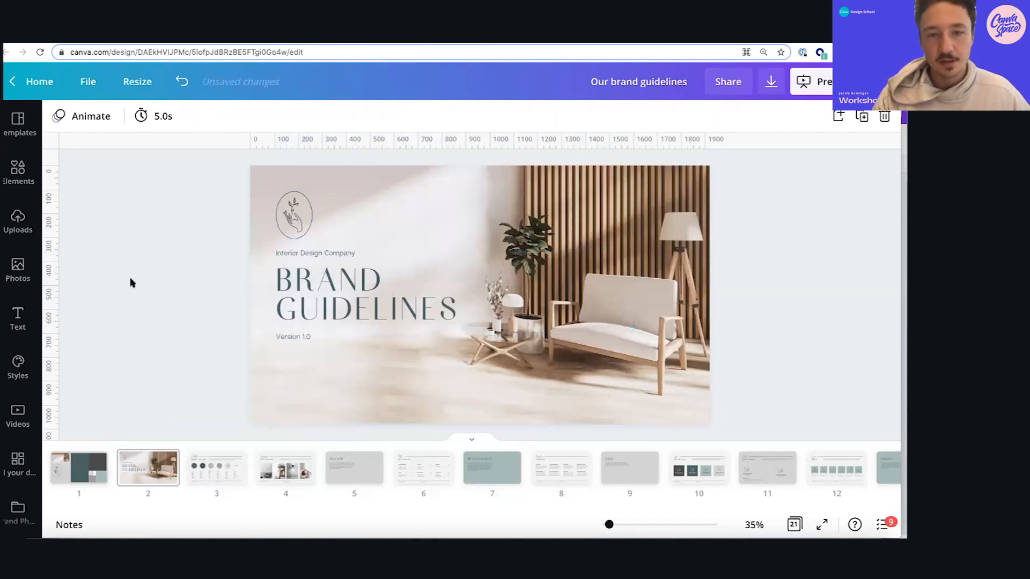
{"action": "left_click", "coordinate": [293, 339]}
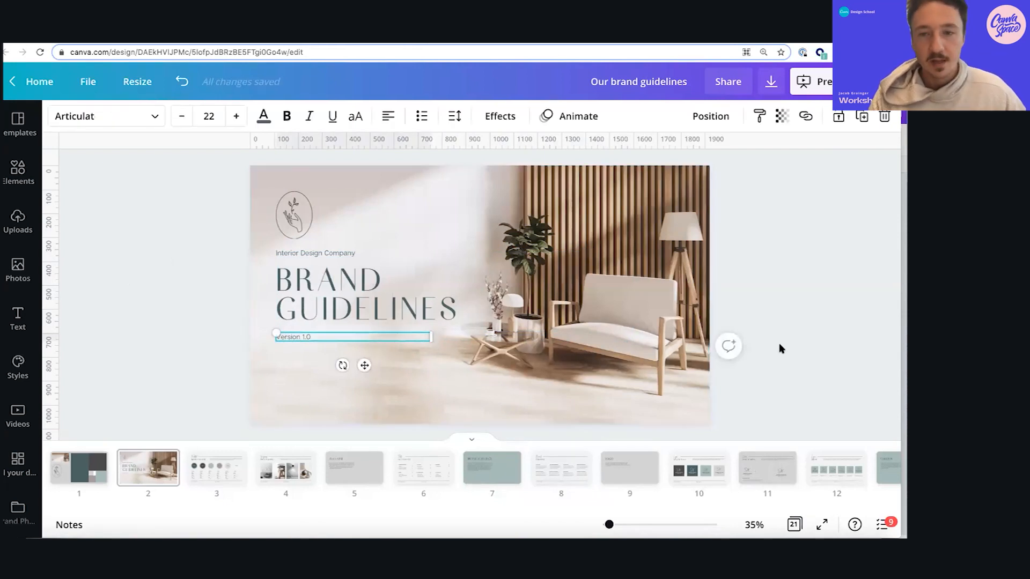
{"action": "left_click", "coordinate": [700, 352]}
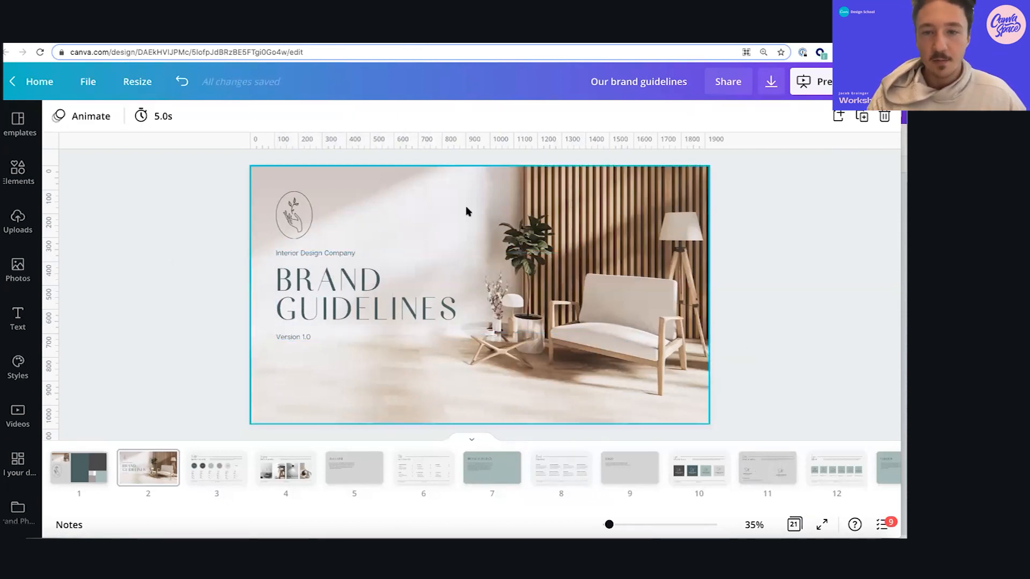
Add a blank slide between the title slide and the "BRAND COLOURS" palette slide
{"action": "left_click", "coordinate": [210, 479]}
{"action": "left_click", "coordinate": [767, 287]}
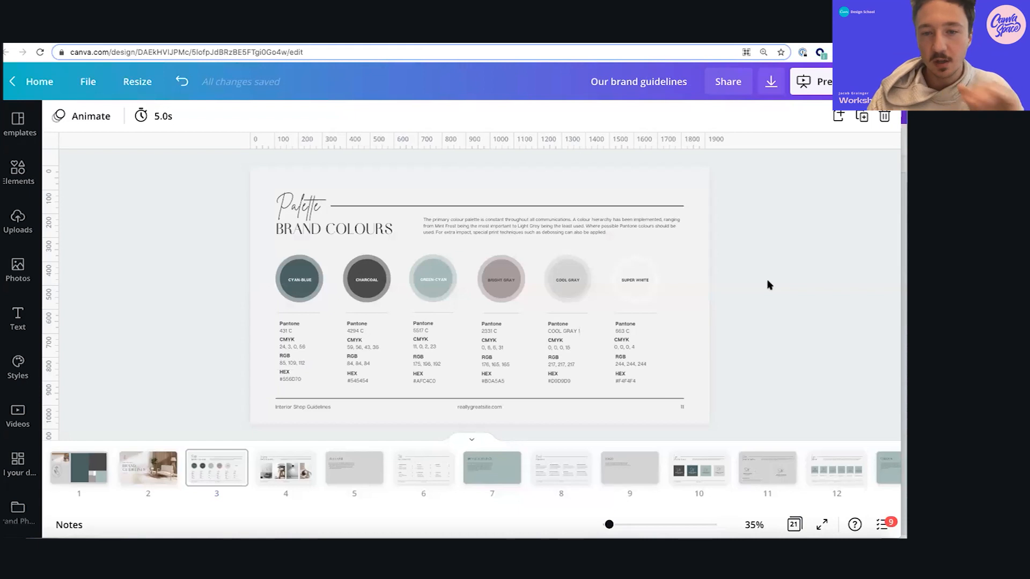
{"action": "left_click", "coordinate": [488, 334]}
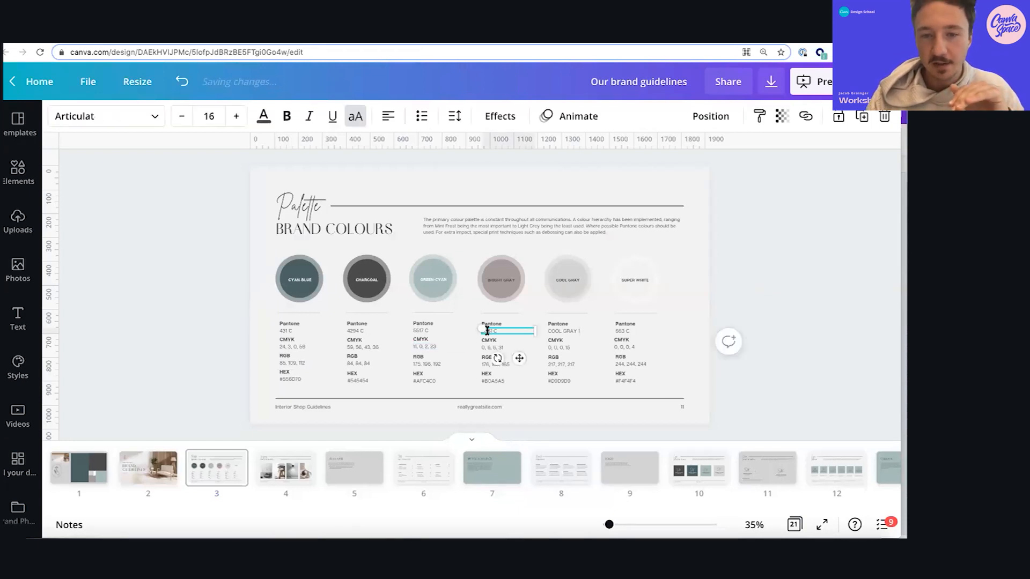
{"action": "left_click", "coordinate": [876, 313]}
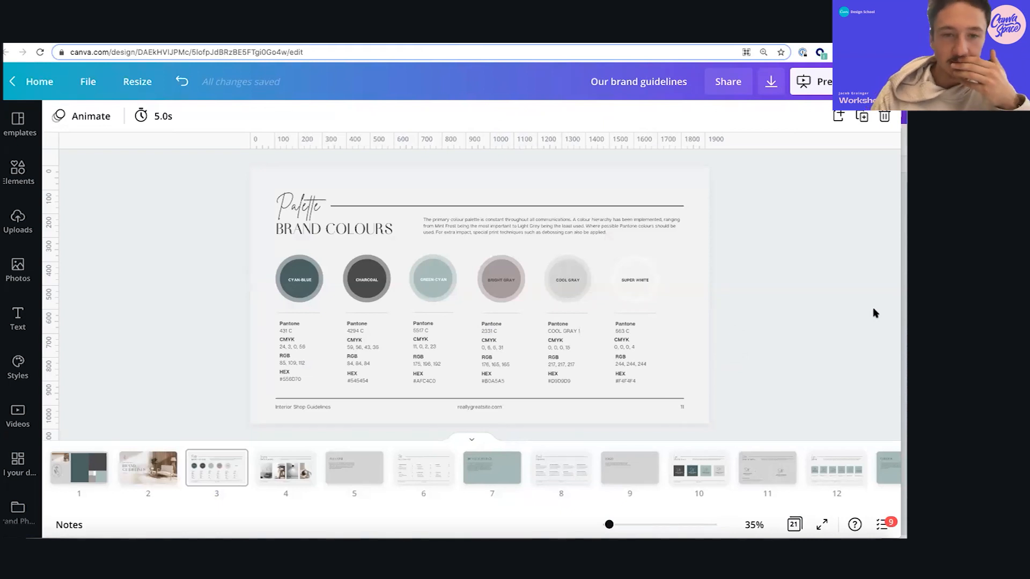
{"action": "left_click", "coordinate": [839, 117]}
{"action": "left_click_drag", "start_coordinate": [288, 470], "coordinate": [238, 471]}
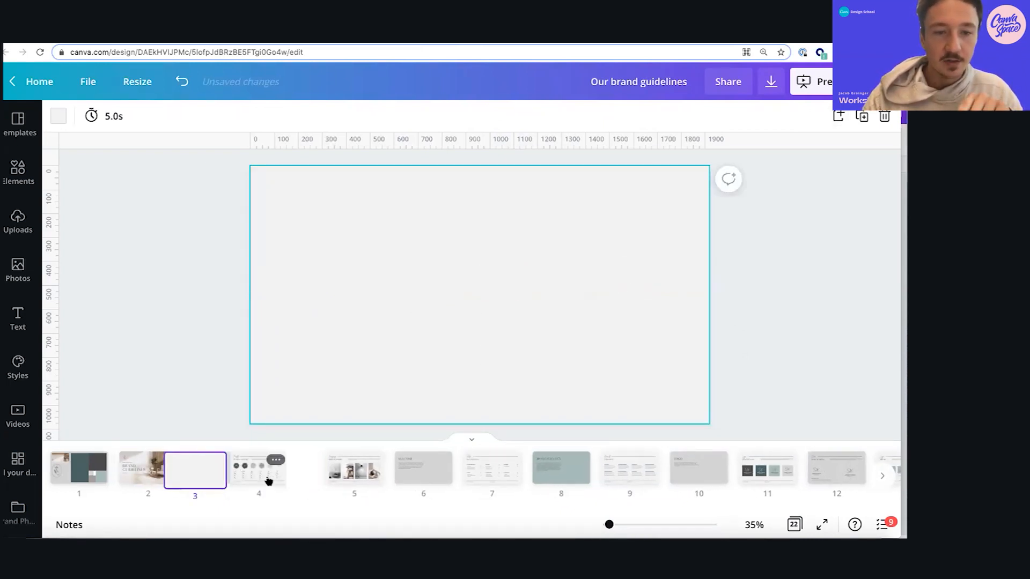
{"action": "left_click", "coordinate": [286, 468]}
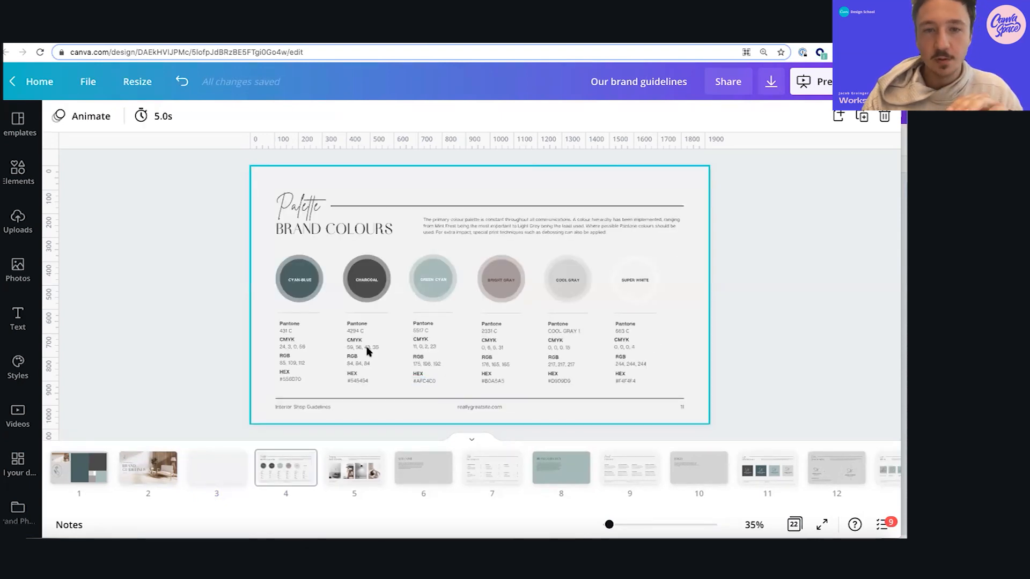
{"action": "left_click", "coordinate": [230, 461]}
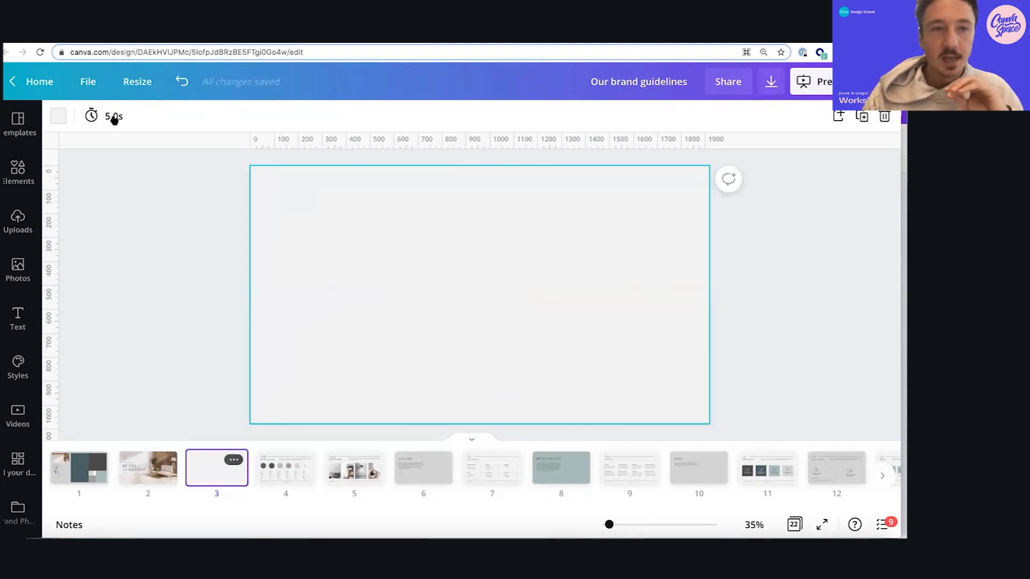
Show the guides on the blank slide
{"action": "left_click", "coordinate": [86, 77]}
{"action": "left_click", "coordinate": [127, 240]}
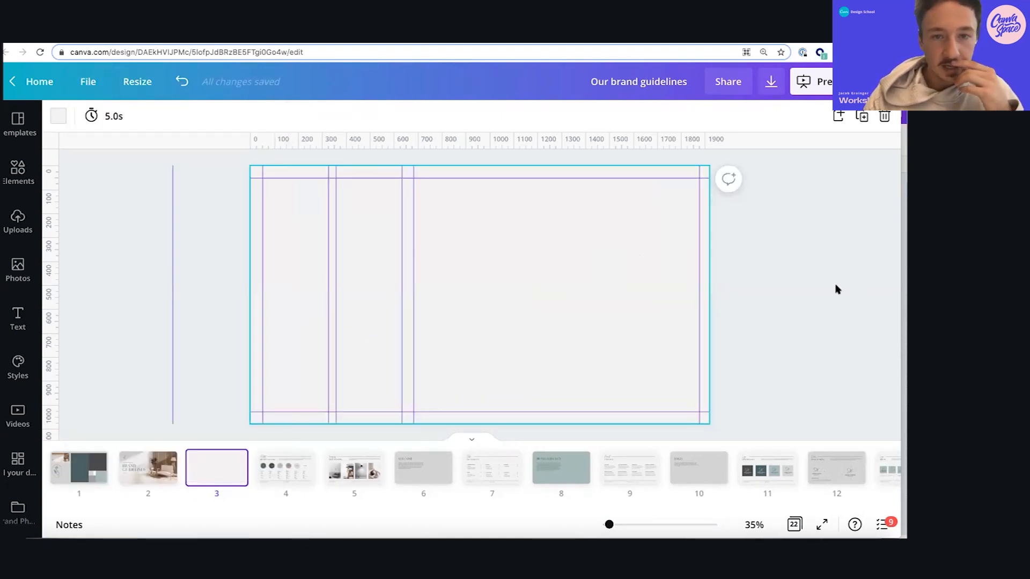
{"action": "left_click", "coordinate": [804, 290]}
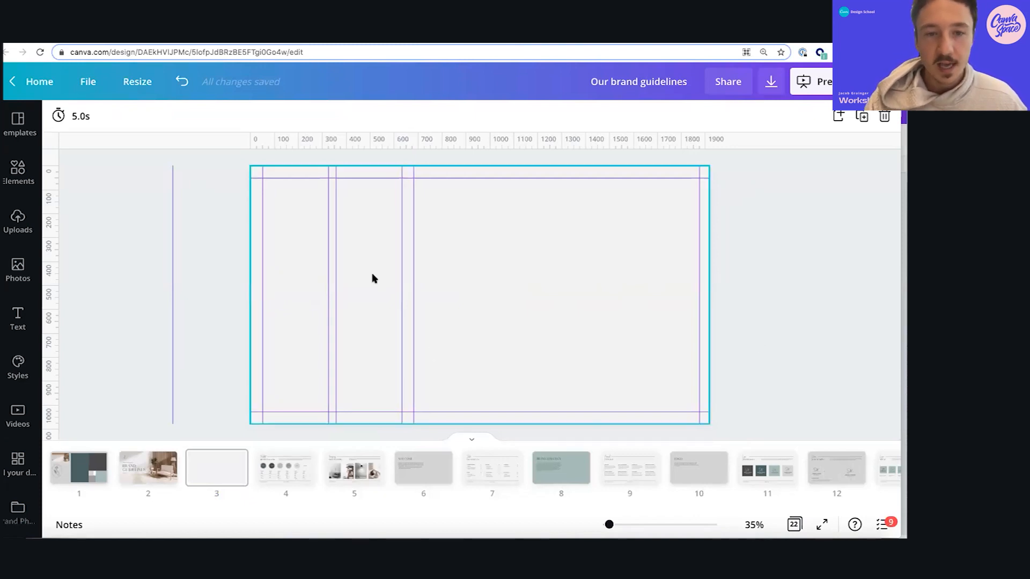
Copy the "BRAND COLOURS" heading from the palette slide onto blank slide 3
{"action": "left_click", "coordinate": [293, 474]}
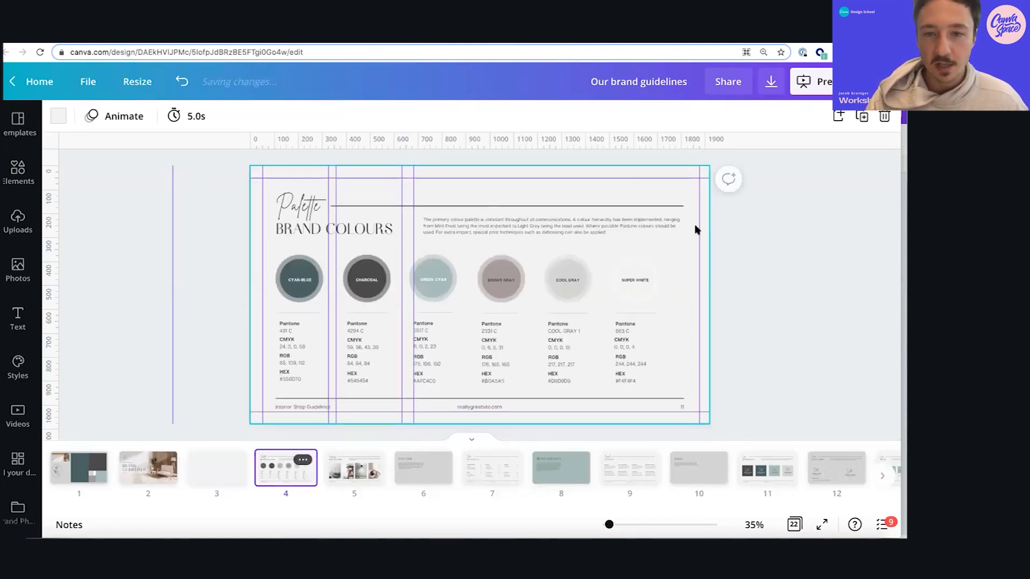
{"action": "left_click", "coordinate": [625, 223]}
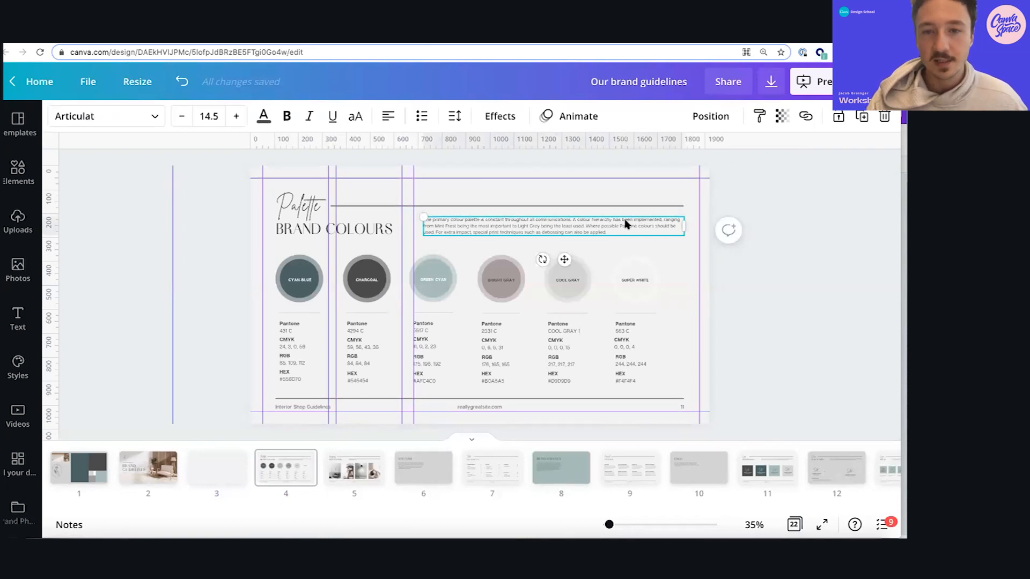
{"action": "left_click", "coordinate": [352, 227]}
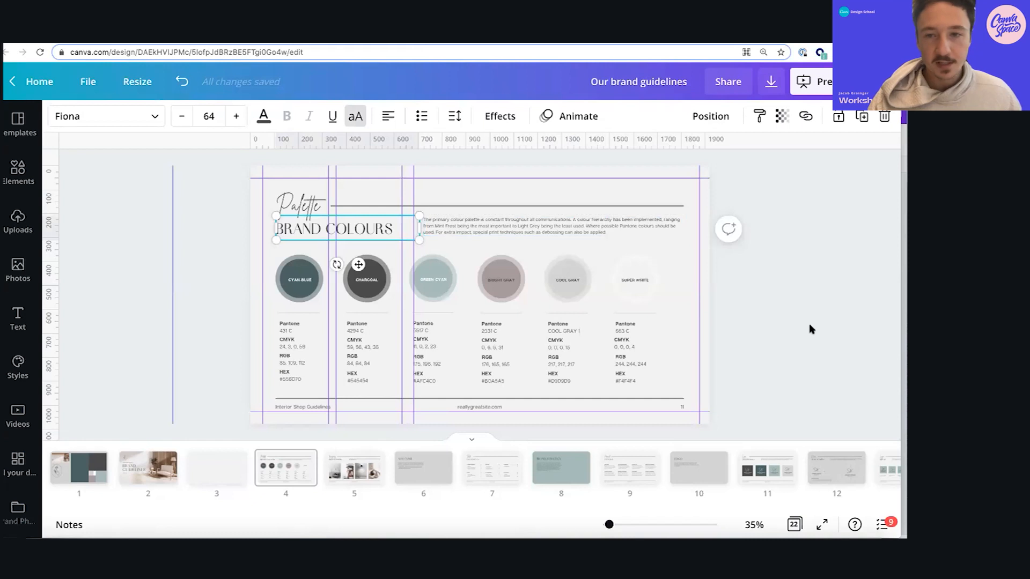
{"action": "left_click", "coordinate": [759, 353]}
{"action": "left_click", "coordinate": [220, 467]}
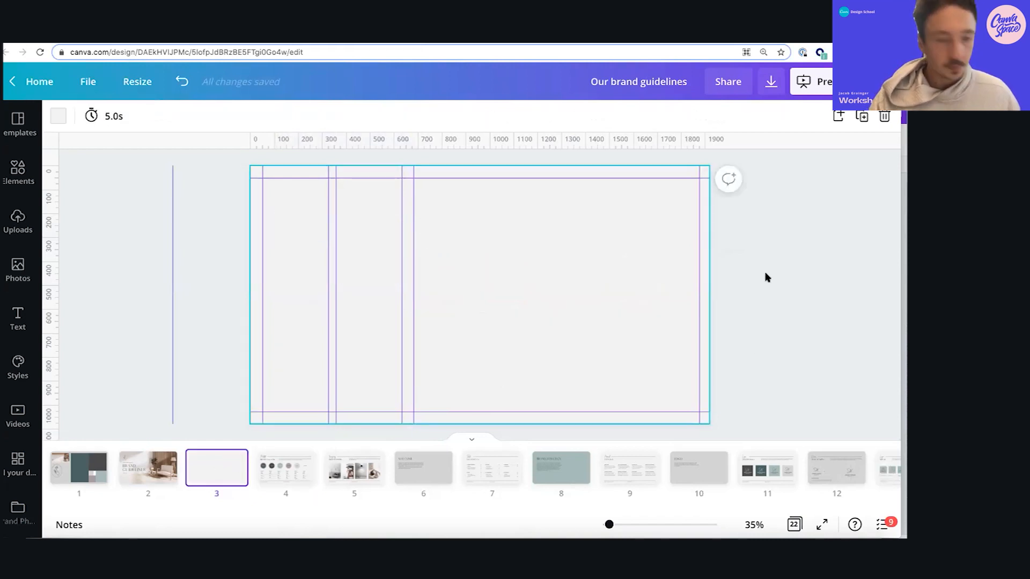
{"action": "type", "text": "BRAND COLOURS"}
Place the heading against the upper and left margin guides and fit its box width to the guide at about 633
{"action": "left_click_drag", "start_coordinate": [317, 196], "coordinate": [308, 185]}
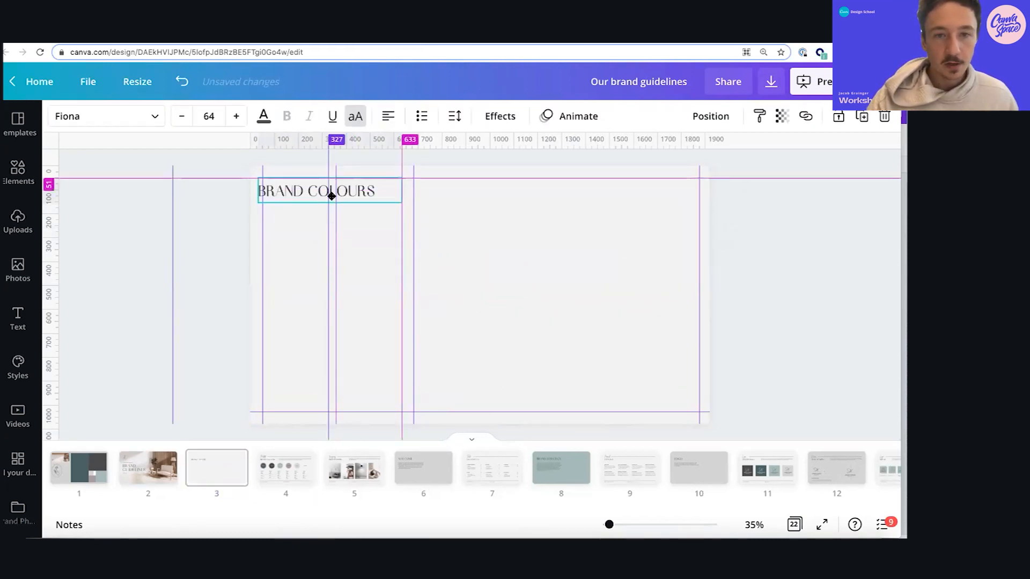
{"action": "mouse_move", "coordinate": [399, 191]}
{"action": "left_mouse_down"}
{"action": "mouse_move", "coordinate": [360, 188]}
{"action": "mouse_move", "coordinate": [402, 188]}
{"action": "left_mouse_up"}
{"action": "left_click", "coordinate": [149, 188]}
Turn off the heading's all-caps style and rewrite it as "Brand Colours" with each word on its own line
{"action": "left_click", "coordinate": [306, 191]}
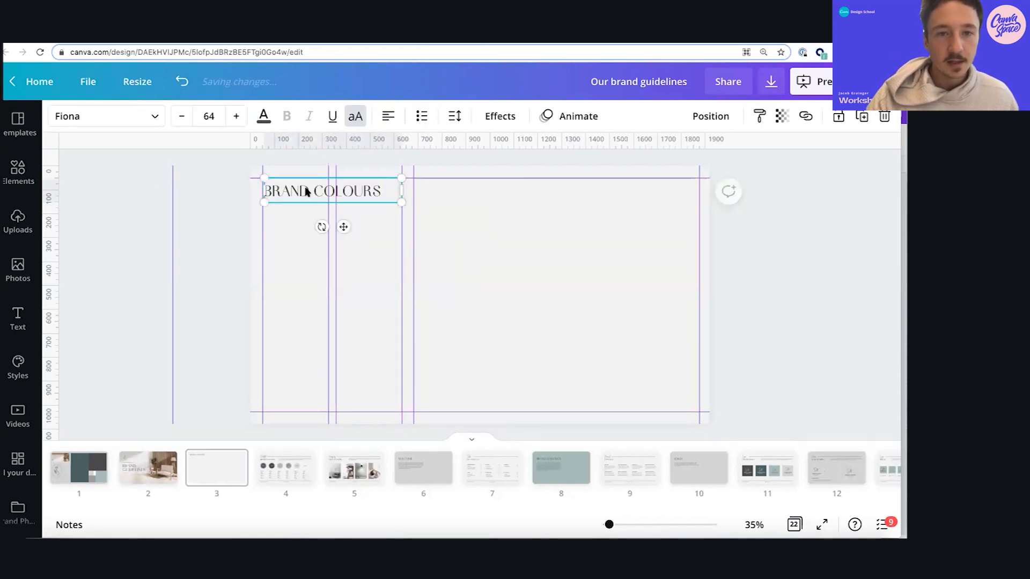
{"action": "left_click", "coordinate": [354, 115]}
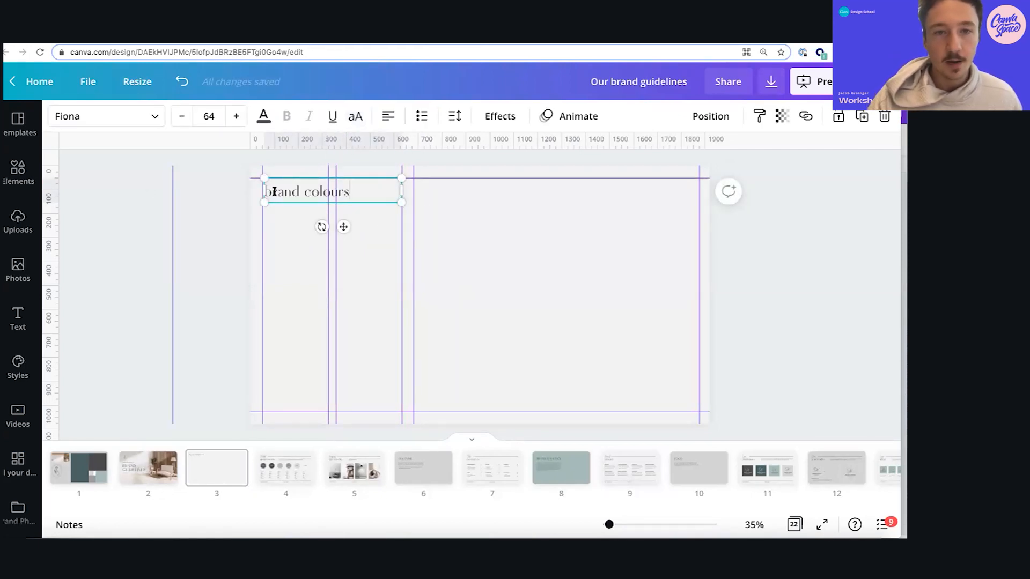
{"action": "key", "text": "Delete"}
{"action": "type", "text": "B"}
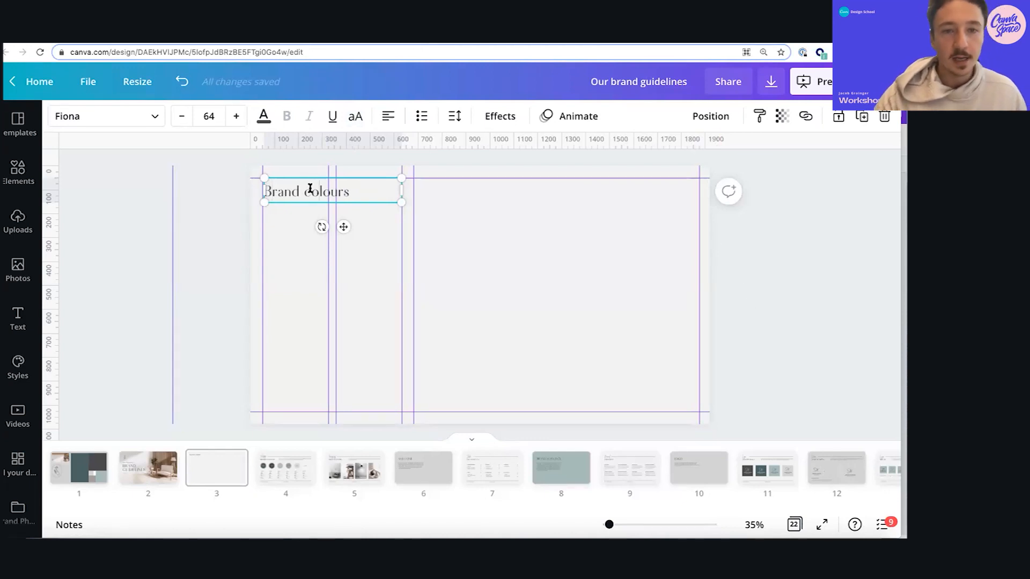
{"action": "key", "text": "BackSpace"}
{"action": "type", "text": "C"}
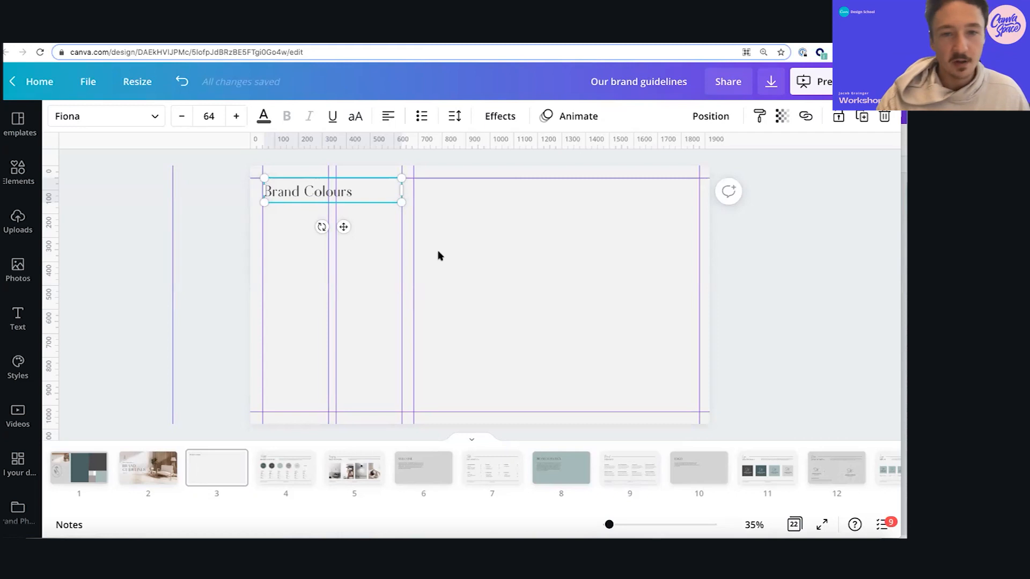
{"action": "key", "text": "Return"}
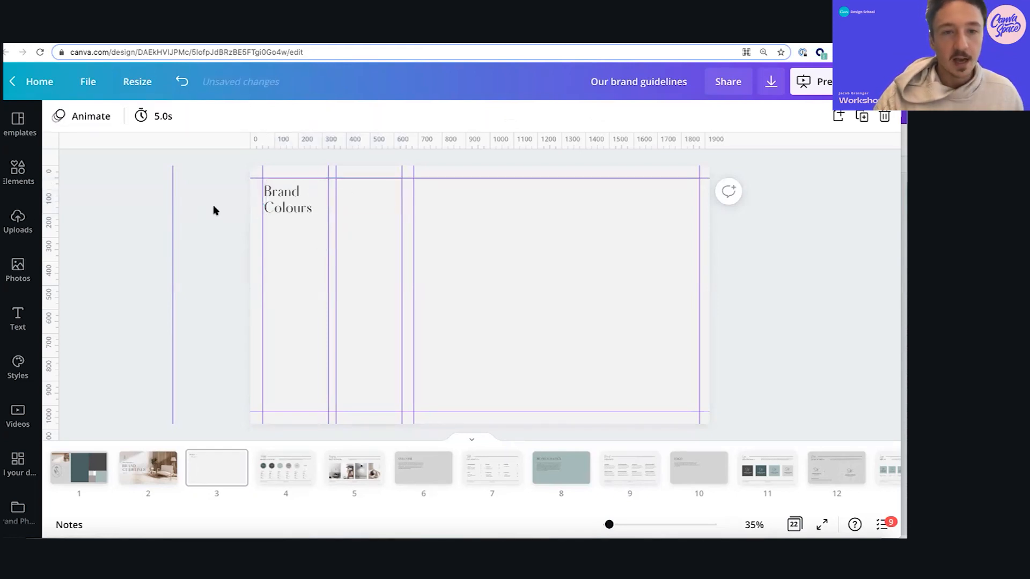
{"action": "left_click", "coordinate": [186, 219]}
Set the "Brand Colours" heading's font size to 72 and move it up so its letters meet the upper margin guide
{"action": "left_click", "coordinate": [289, 208]}
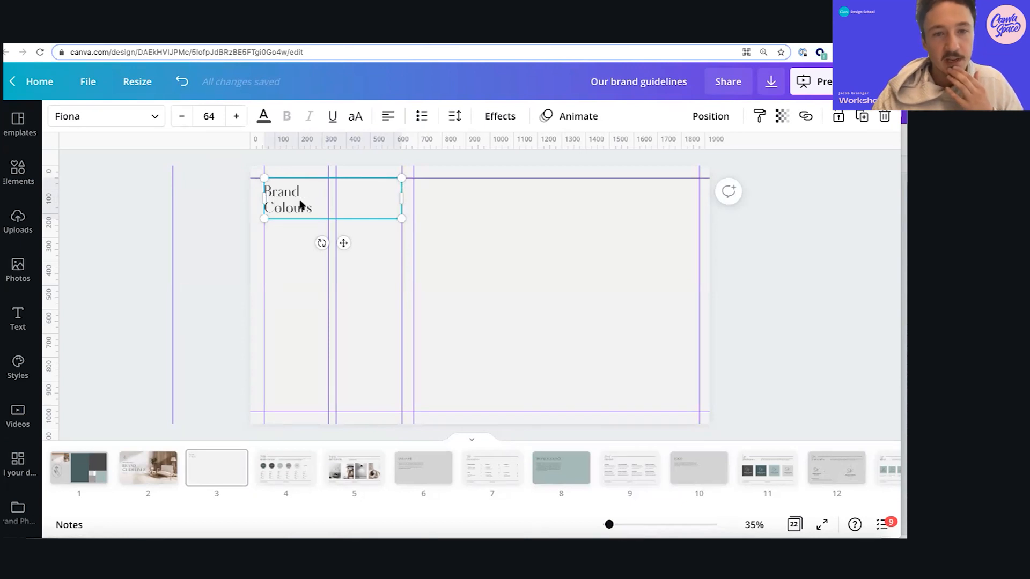
{"action": "left_click", "coordinate": [209, 115]}
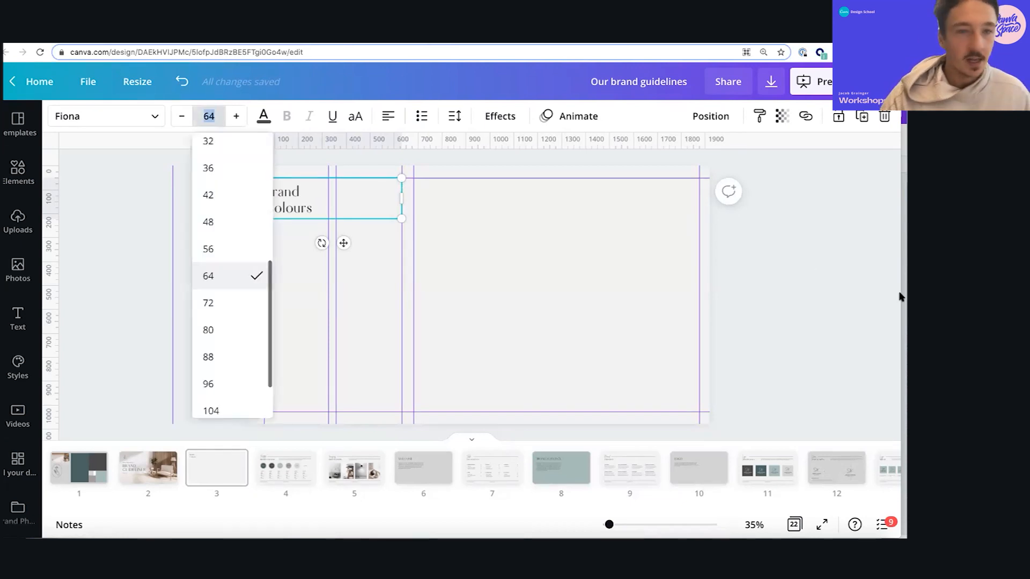
{"action": "type", "text": "72"}
{"action": "key", "text": "Return"}
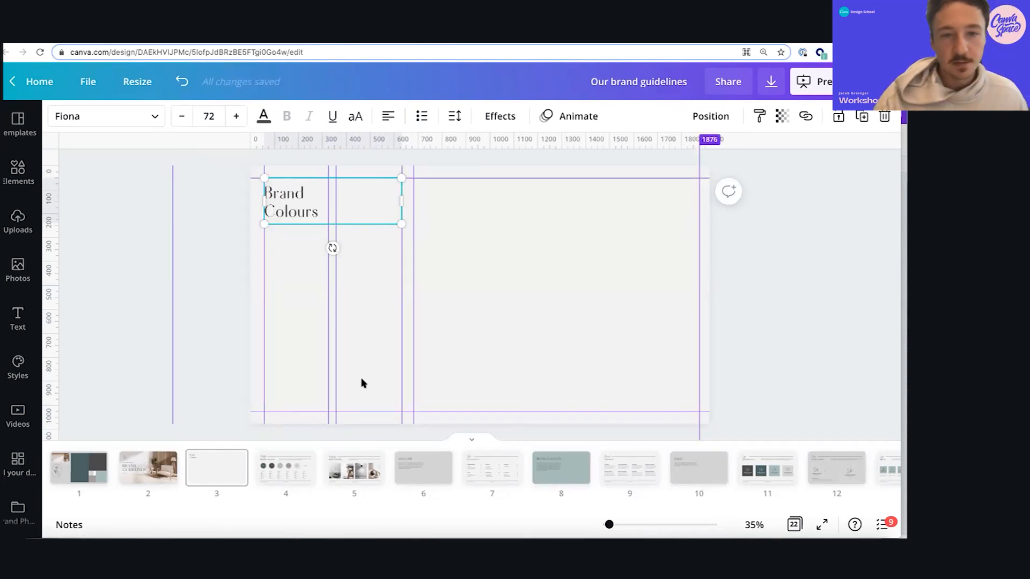
{"action": "left_click", "coordinate": [235, 251]}
{"action": "left_click_drag", "start_coordinate": [279, 208], "coordinate": [279, 200]}
{"action": "left_click", "coordinate": [221, 236]}
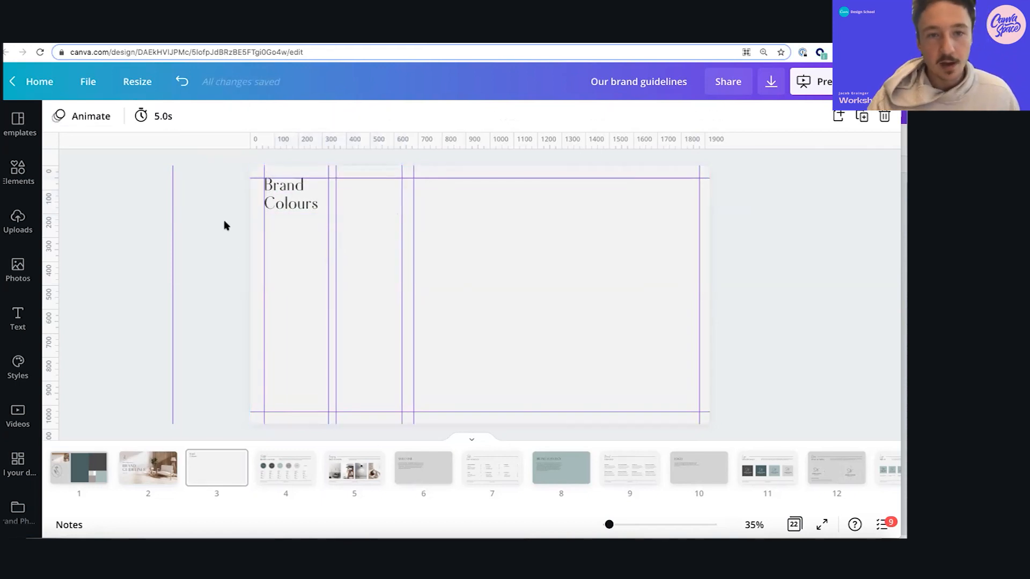
Copy the colour palette description paragraph from slide 4 onto slide 3
{"action": "left_click", "coordinate": [292, 462]}
{"action": "left_click", "coordinate": [541, 234]}
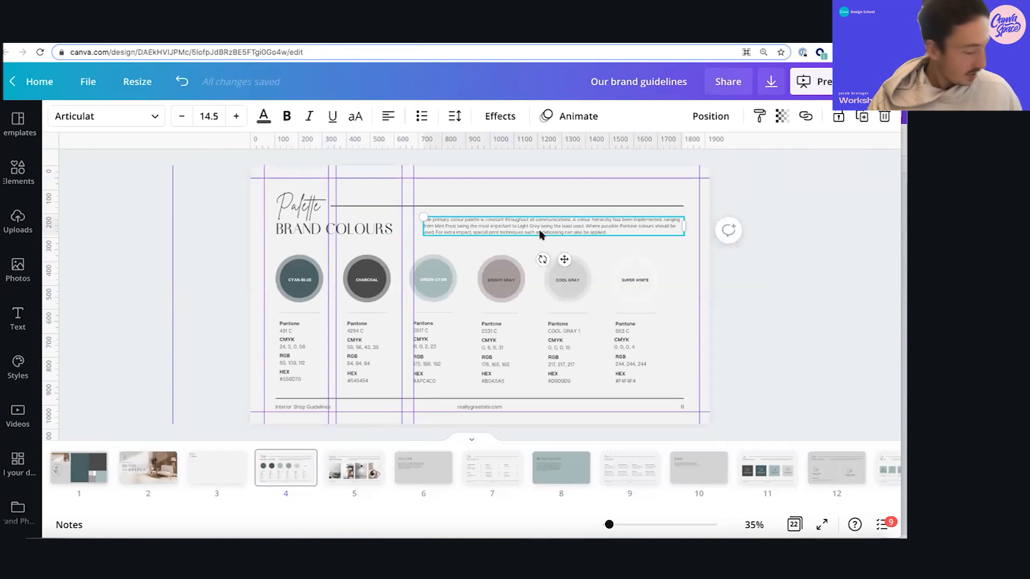
{"action": "left_click", "coordinate": [232, 460]}
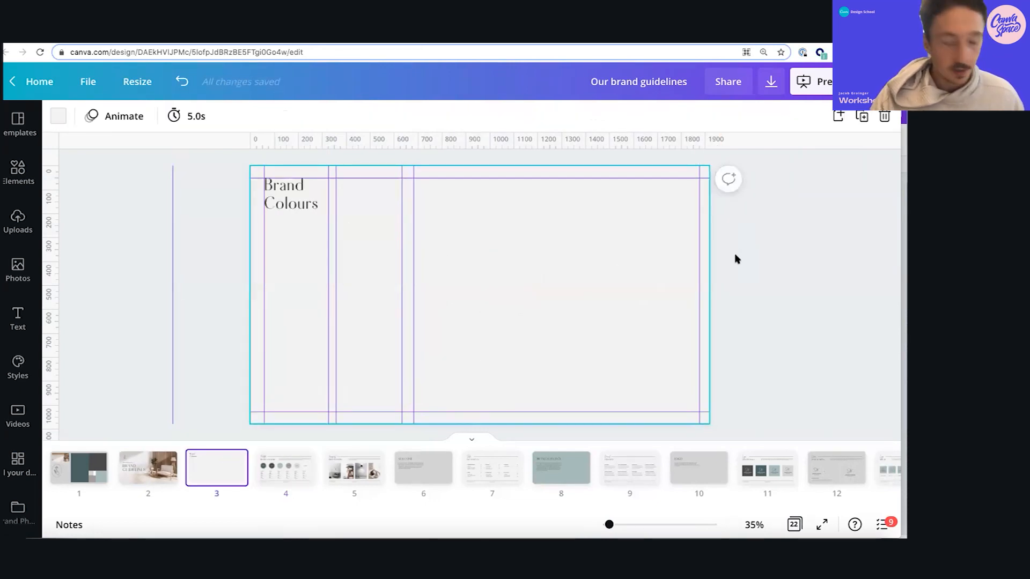
{"action": "key", "text": "ctrl+v"}
Fit the description paragraph between the left margin guide and the heading box's right edge, placed slightly below the heading
{"action": "left_click_drag", "start_coordinate": [471, 223], "coordinate": [356, 220]}
{"action": "left_click_drag", "start_coordinate": [453, 225], "coordinate": [457, 224]}
{"action": "left_click_drag", "start_coordinate": [525, 224], "coordinate": [402, 229]}
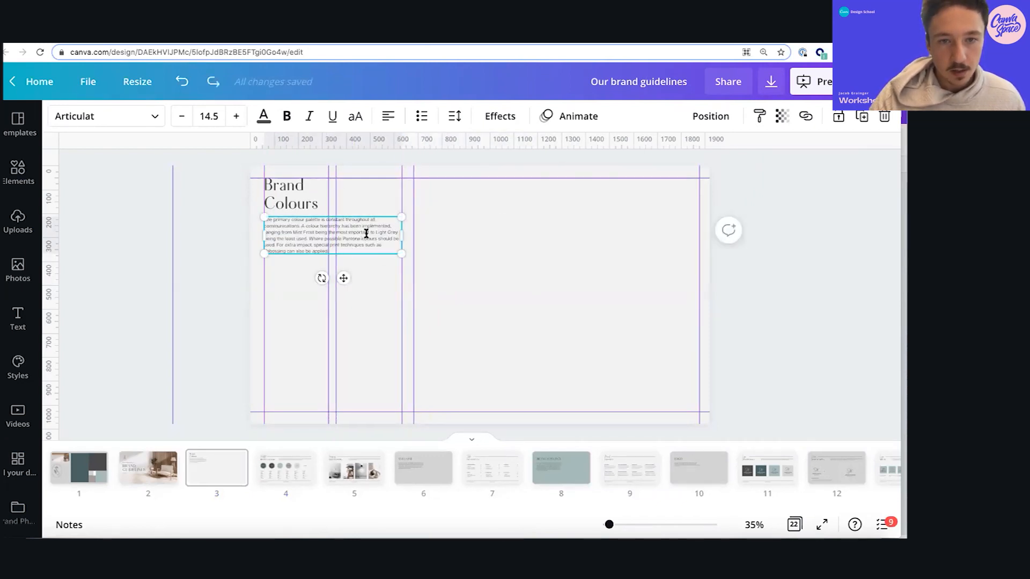
{"action": "left_click_drag", "start_coordinate": [367, 232], "coordinate": [377, 240]}
{"action": "left_click", "coordinate": [433, 263]}
{"action": "key", "text": "Escape"}
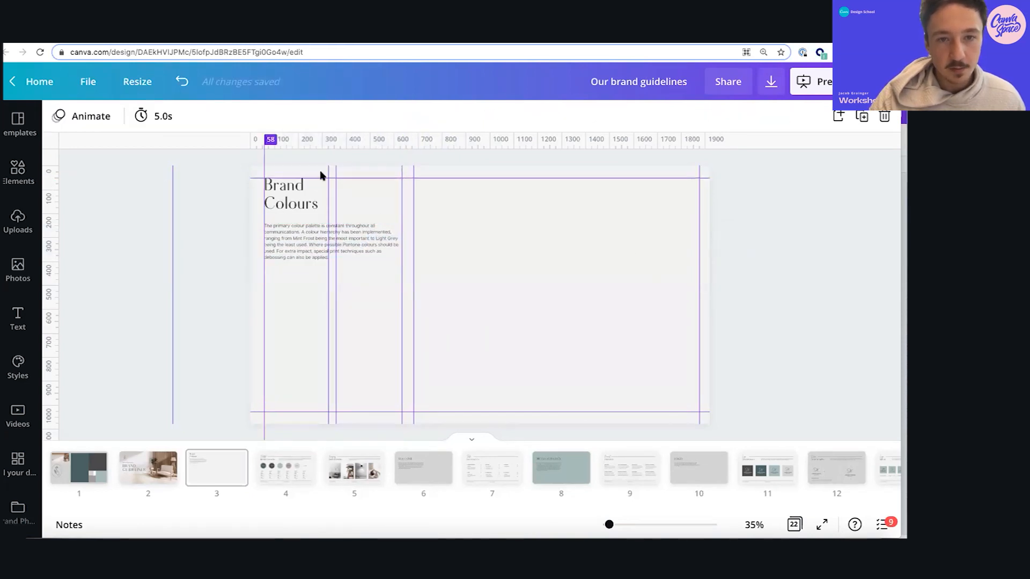
Set the description paragraph's line spacing to 1.7 and its letter spacing to 20
{"action": "left_click", "coordinate": [289, 232]}
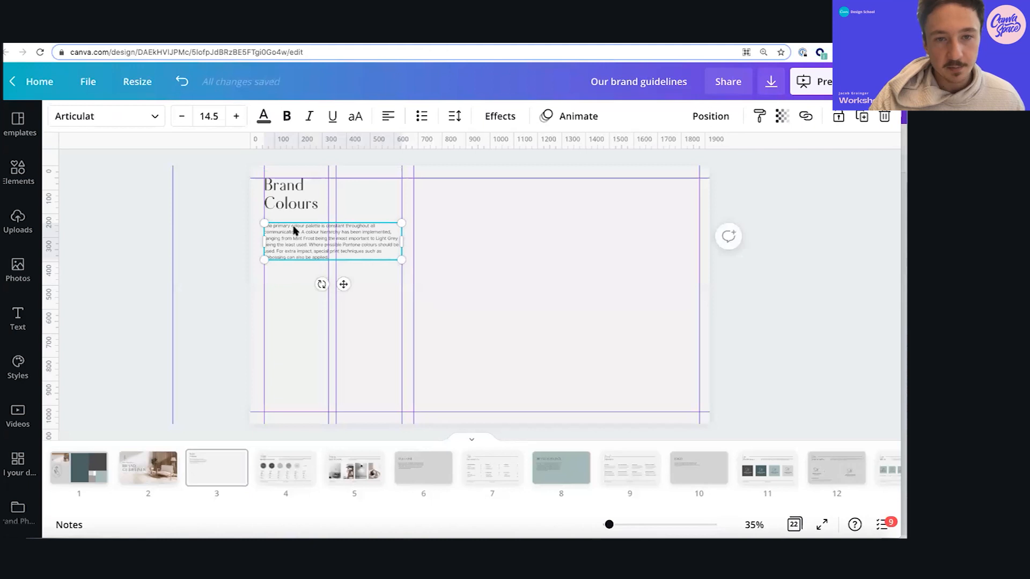
{"action": "left_click", "coordinate": [465, 117]}
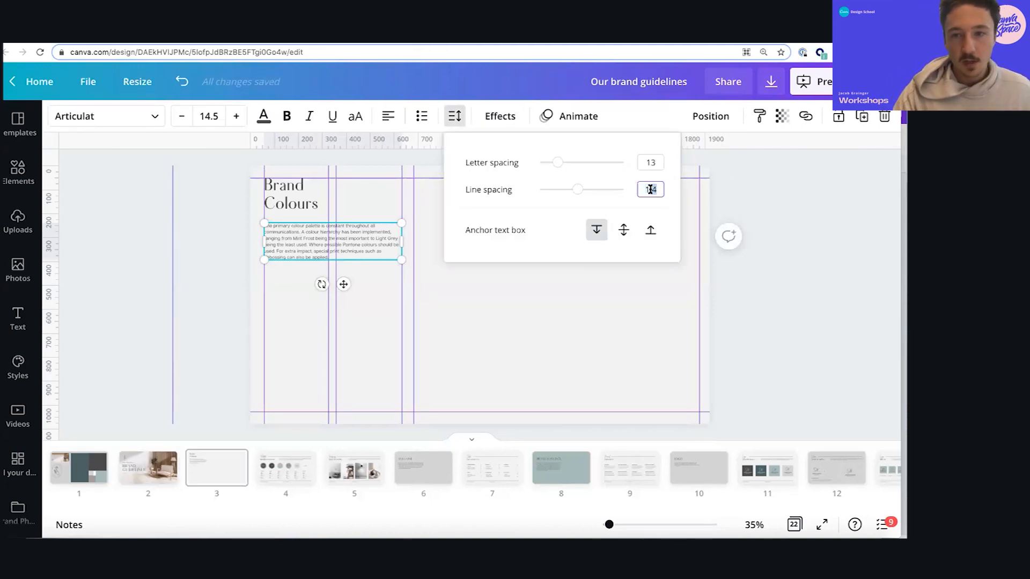
{"action": "key", "text": "Return"}
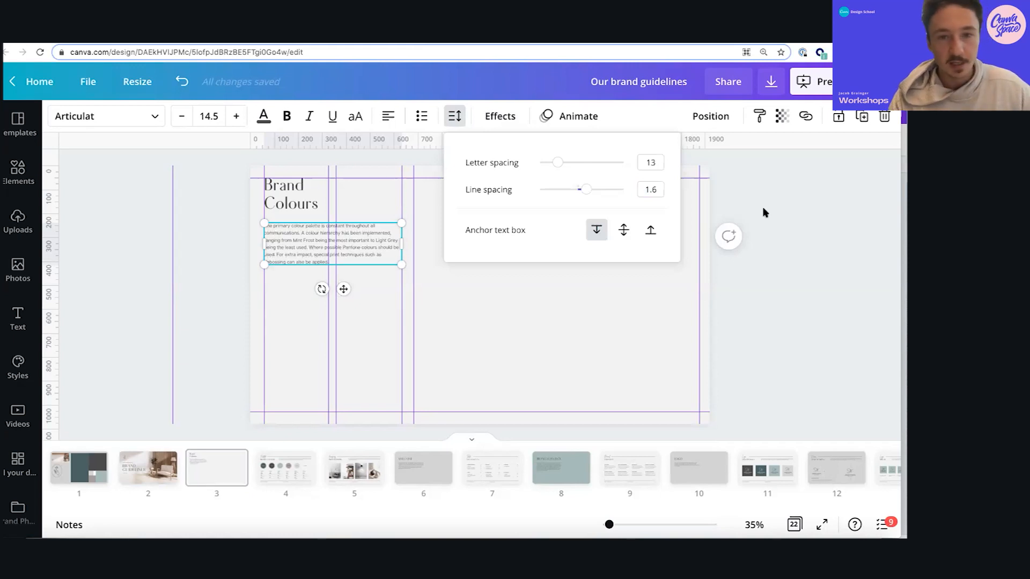
{"action": "left_click", "coordinate": [659, 191]}
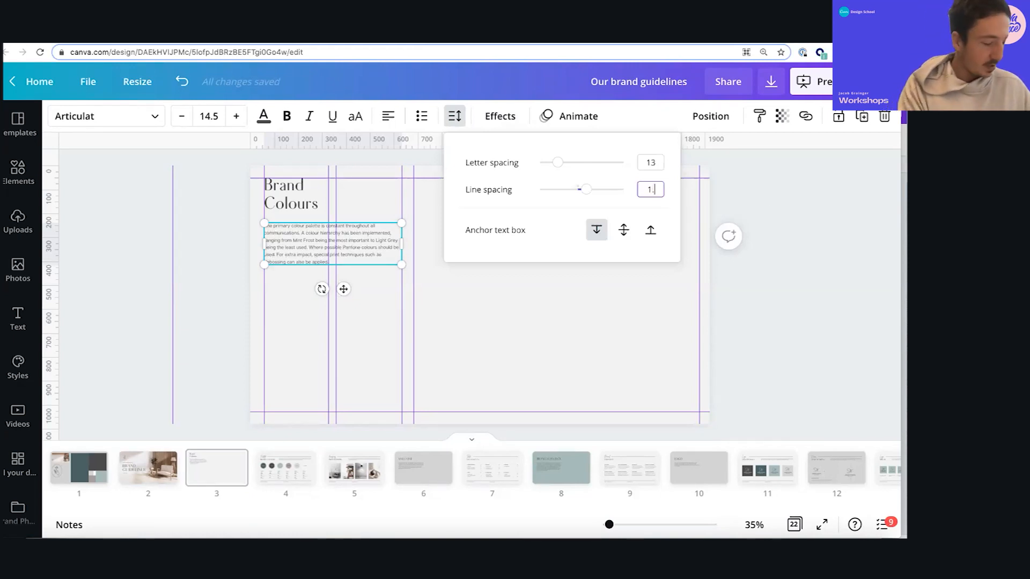
{"action": "type", "text": "1.7"}
{"action": "key", "text": "Return"}
{"action": "left_click", "coordinate": [647, 161]}
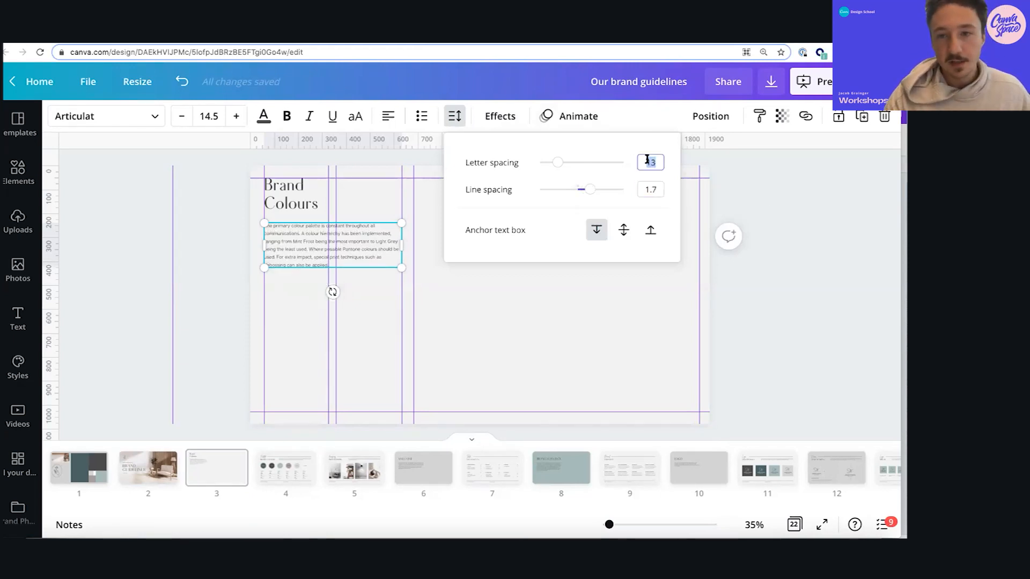
{"action": "key", "text": "Return"}
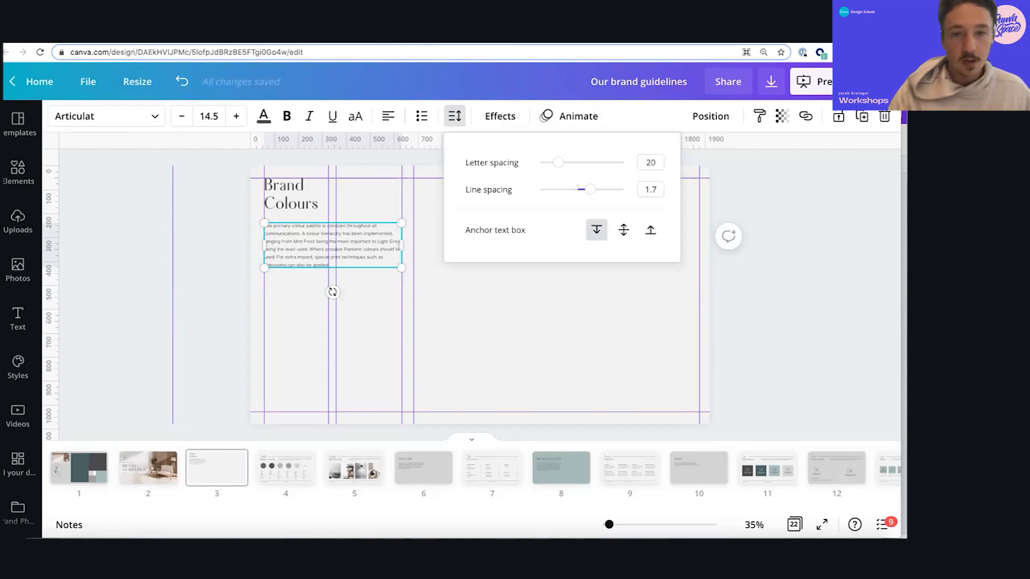
Copy the Cyan-Blue name and its Pantone, CMYK, RGB and HEX texts from slide 4 onto slide 3, aligned to the left margin guide below the paragraph
{"action": "left_click", "coordinate": [182, 273]}
{"action": "left_click", "coordinate": [317, 306]}
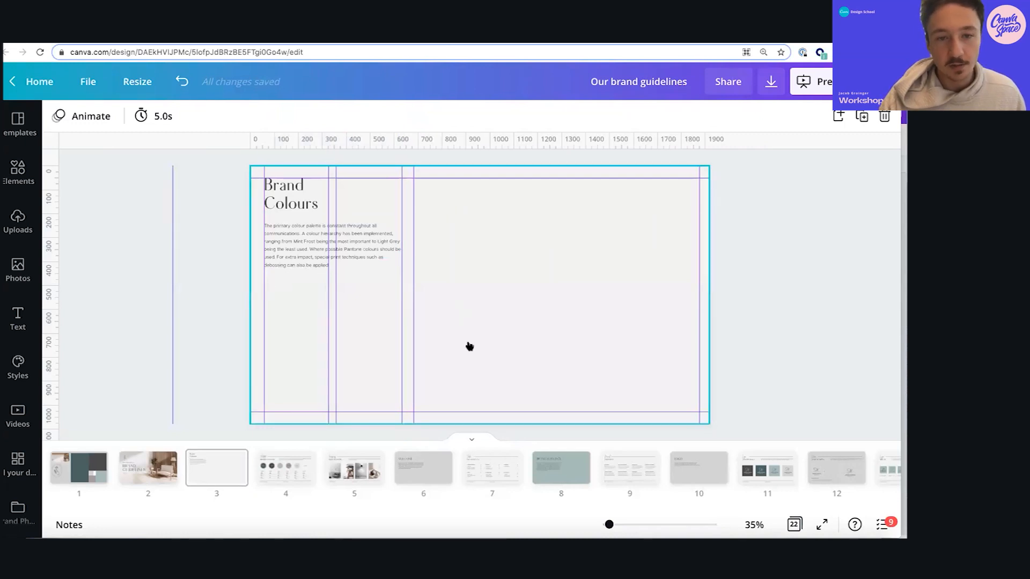
{"action": "left_click", "coordinate": [282, 481]}
{"action": "left_click", "coordinate": [288, 328]}
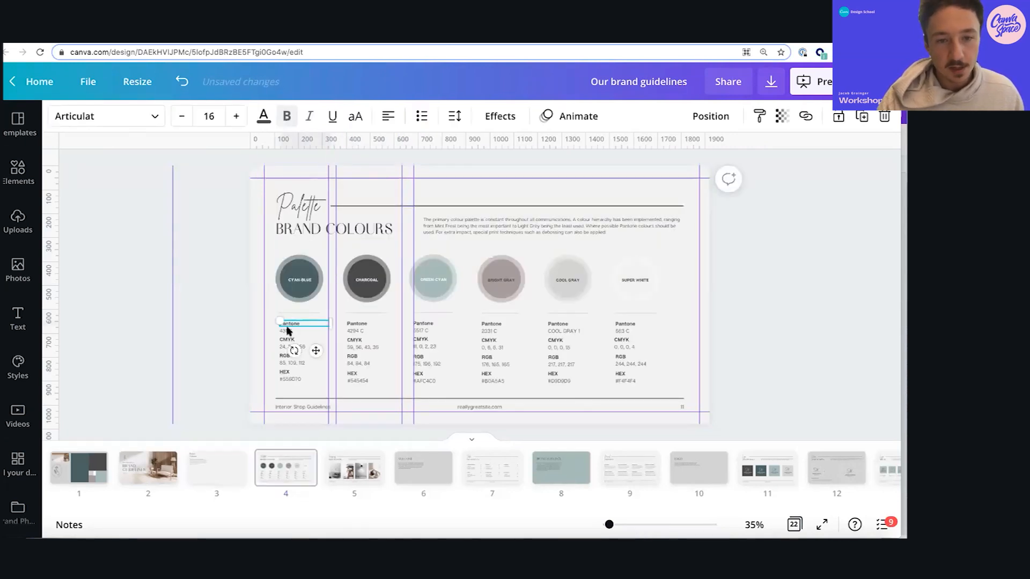
{"action": "left_click", "coordinate": [234, 335]}
{"action": "left_click_drag", "start_coordinate": [274, 321], "coordinate": [306, 370]}
{"action": "left_click", "coordinate": [299, 281], "text": "shift"}
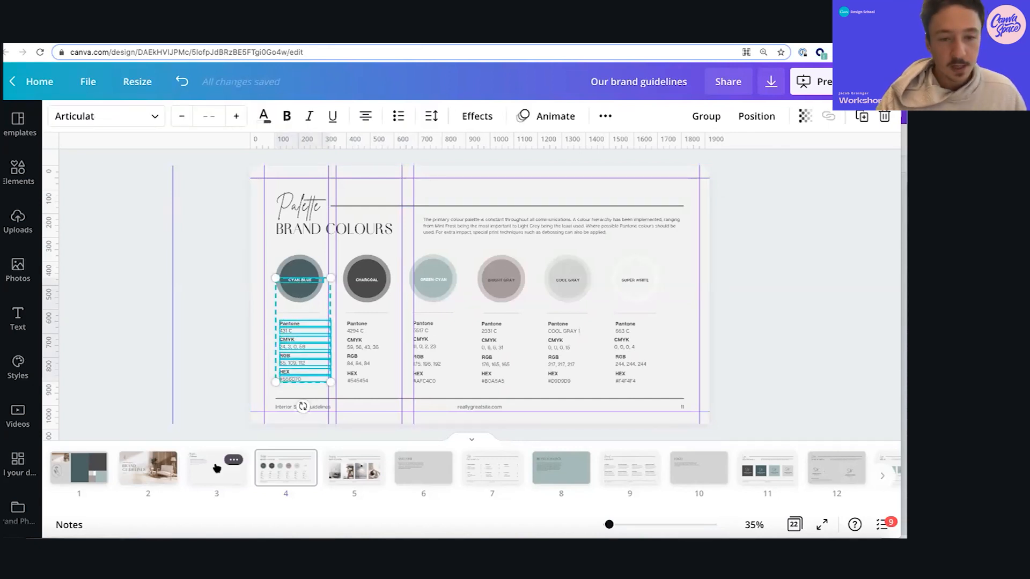
{"action": "left_click", "coordinate": [225, 469]}
{"action": "key", "text": "ctrl+v"}
{"action": "left_click_drag", "start_coordinate": [296, 329], "coordinate": [287, 332]}
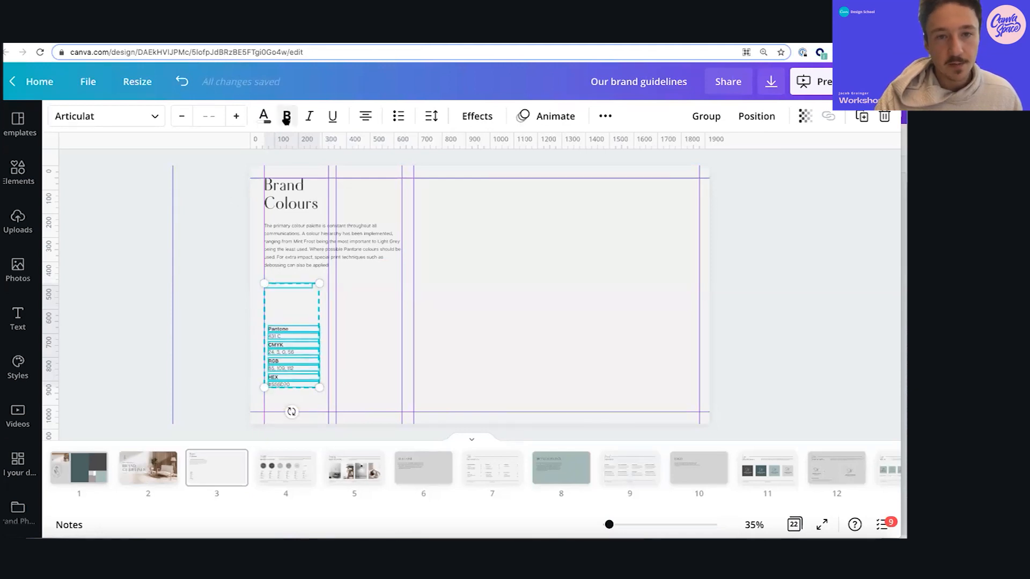
Change the text colour of the copied Cyan-Blue name and value texts to the dark grey document colour
{"action": "left_click", "coordinate": [264, 115]}
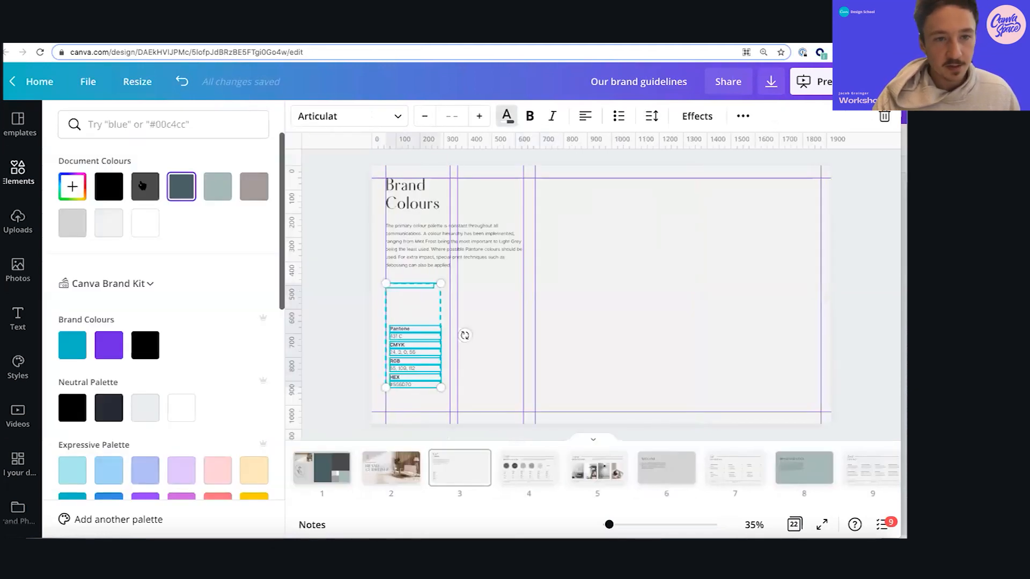
{"action": "left_click", "coordinate": [139, 185]}
{"action": "left_click", "coordinate": [311, 308]}
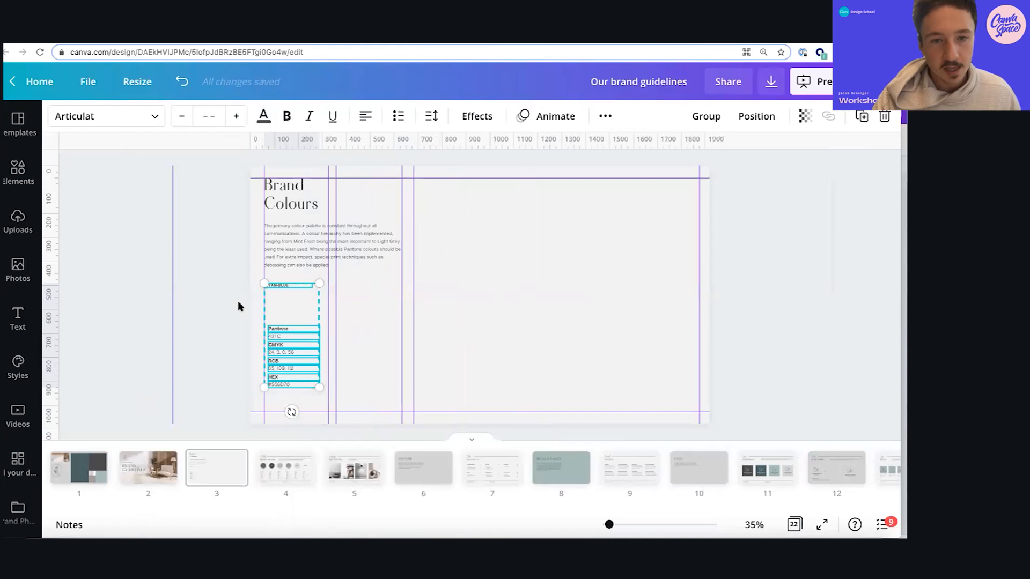
Add a non-bold "PANTONE:" line beneath the name in the CYAN-BLUE text box
{"action": "left_click", "coordinate": [295, 328]}
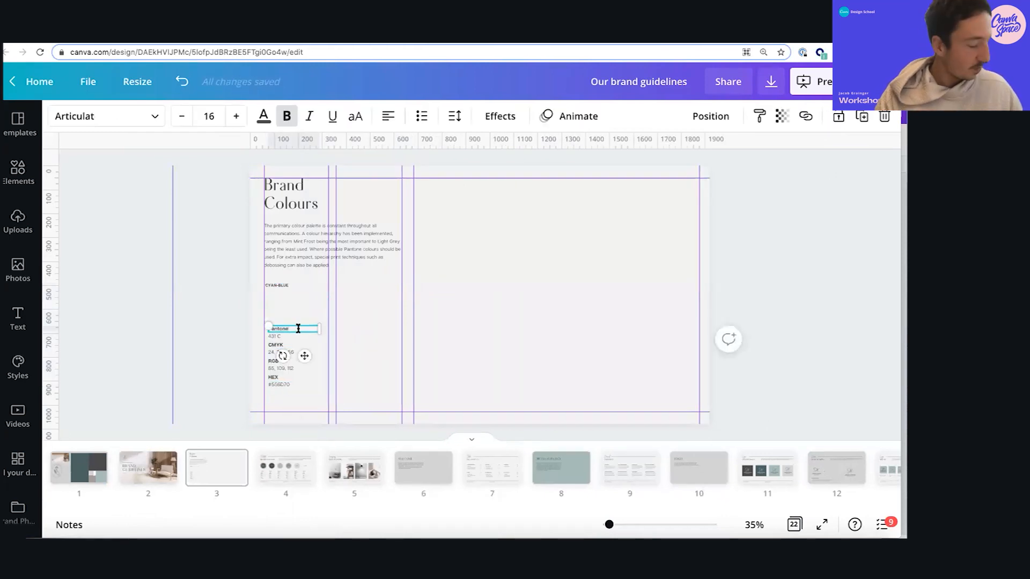
{"action": "left_click", "coordinate": [281, 285]}
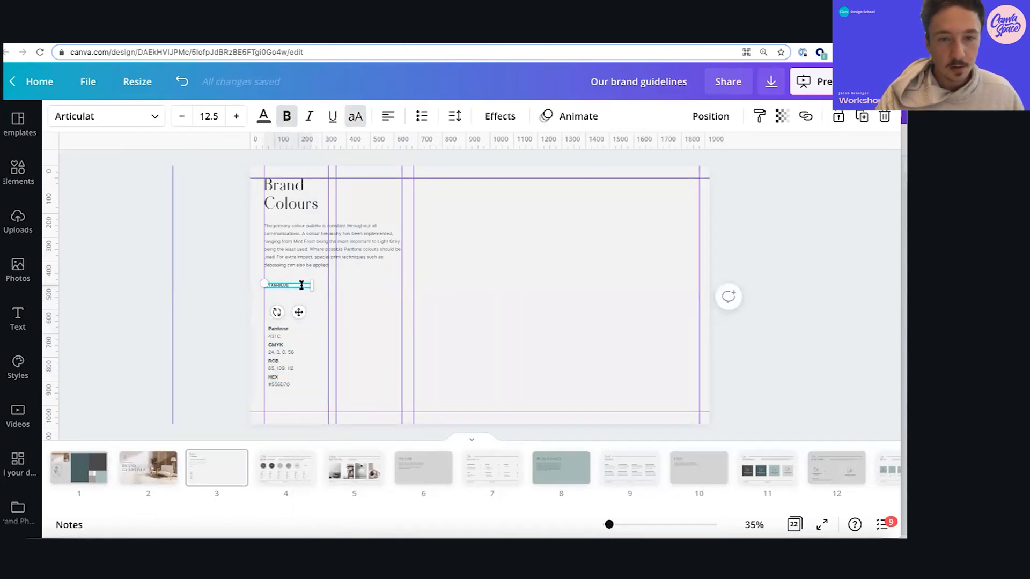
{"action": "left_click", "coordinate": [238, 286]}
{"action": "left_click_drag", "start_coordinate": [609, 524], "coordinate": [616, 524]}
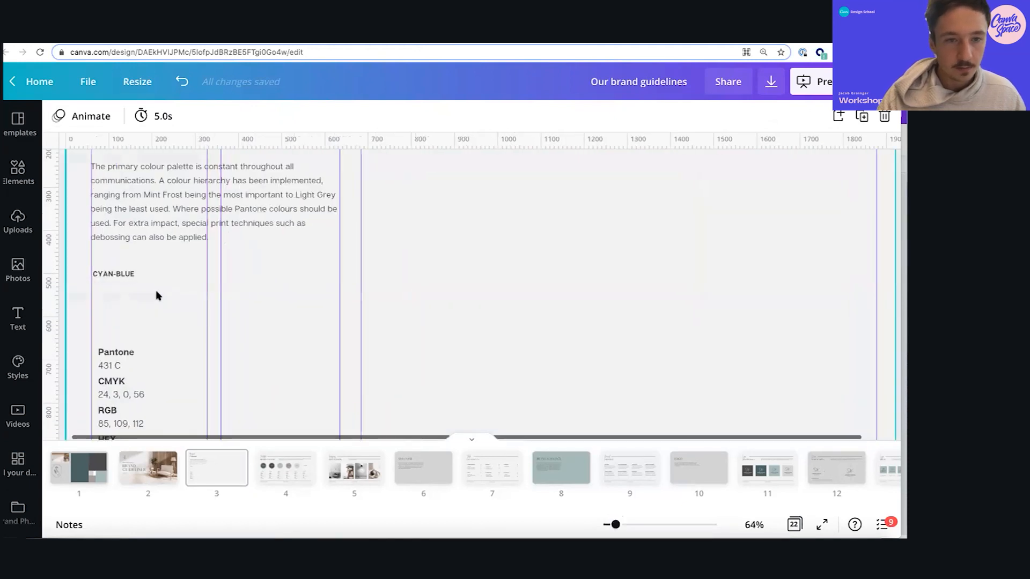
{"action": "left_click", "coordinate": [135, 275]}
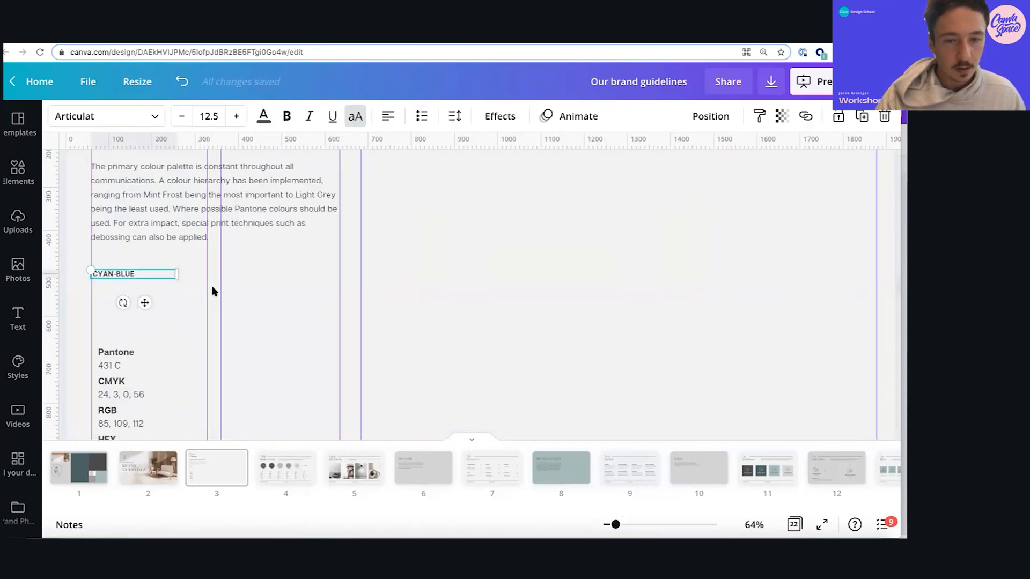
{"action": "left_click", "coordinate": [166, 292]}
{"action": "left_click", "coordinate": [138, 275]}
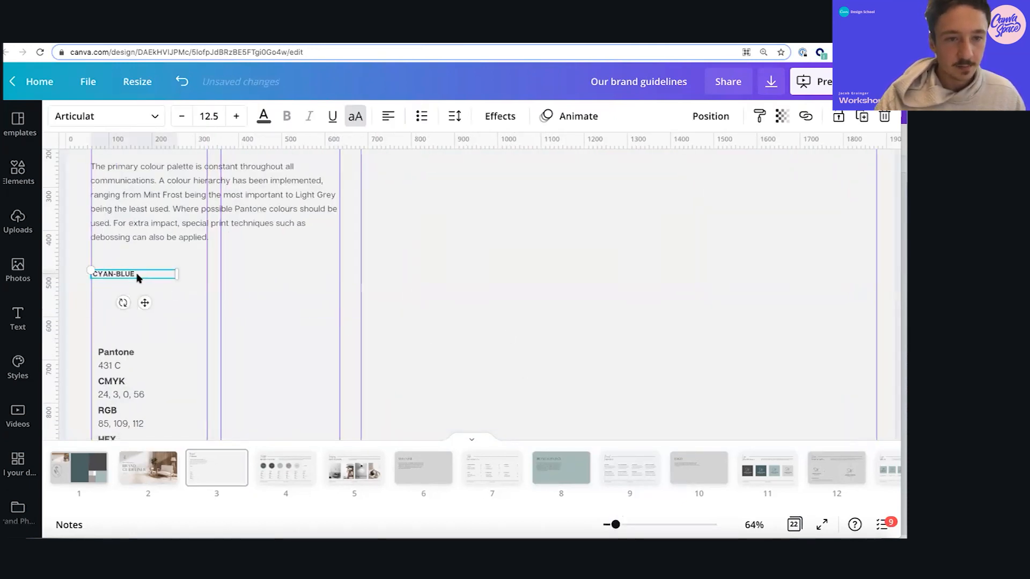
{"action": "key", "text": "Return"}
{"action": "type", "text": "PANTONE"}
{"action": "double_click", "coordinate": [107, 280]}
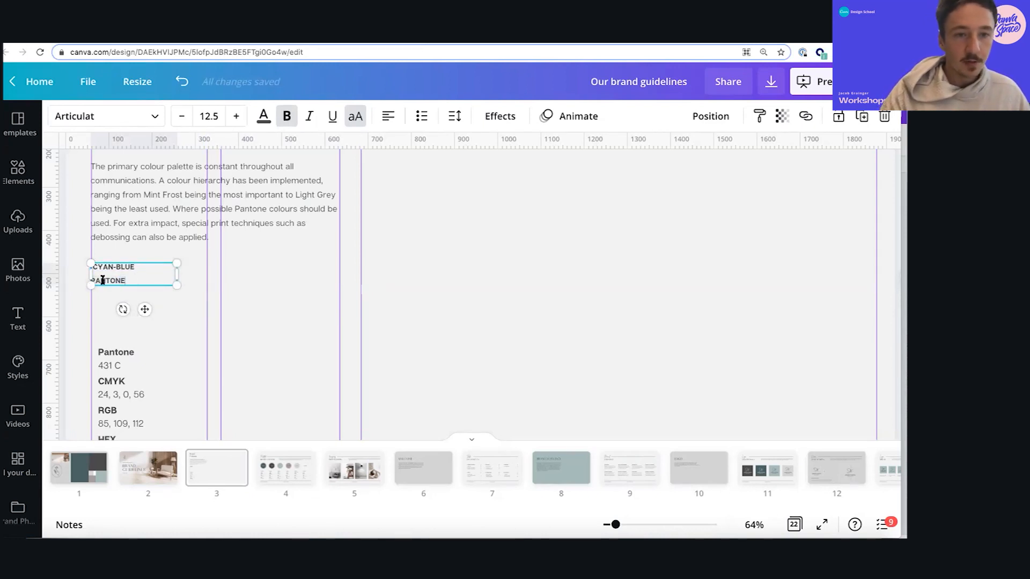
{"action": "key", "text": "ctrl+b"}
{"action": "left_click", "coordinate": [125, 283]}
Add the value "431 C" to the PANTONE line and widen the CYAN-BLUE text box to the first column's right guide
{"action": "left_click", "coordinate": [119, 370]}
{"action": "left_click", "coordinate": [120, 367]}
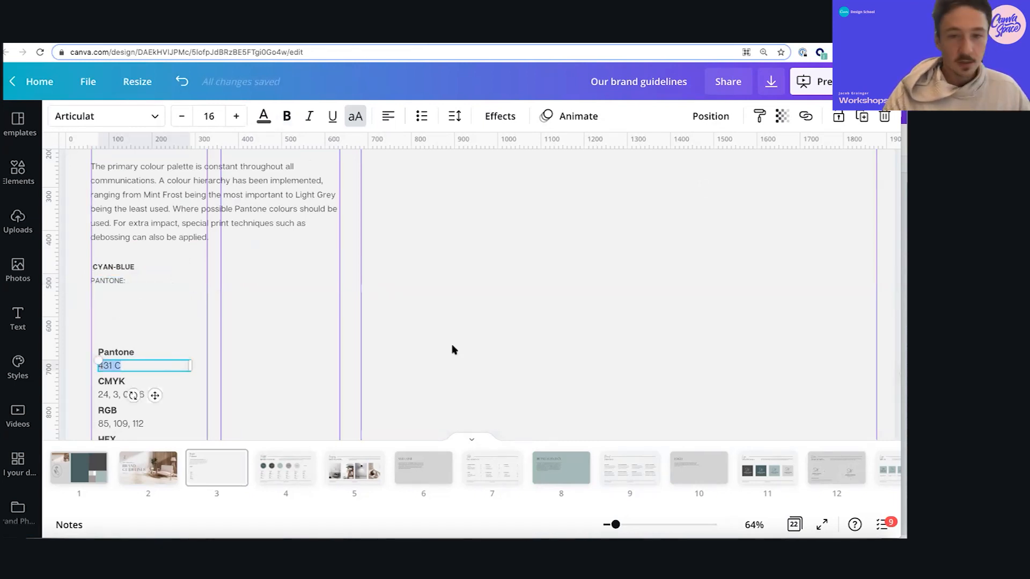
{"action": "left_click", "coordinate": [450, 349]}
{"action": "scroll", "coordinate": [449, 349], "scroll_direction": "left", "scroll_amount": 1}
{"action": "left_click", "coordinate": [150, 274]}
{"action": "type", "text": ": 431 C"}
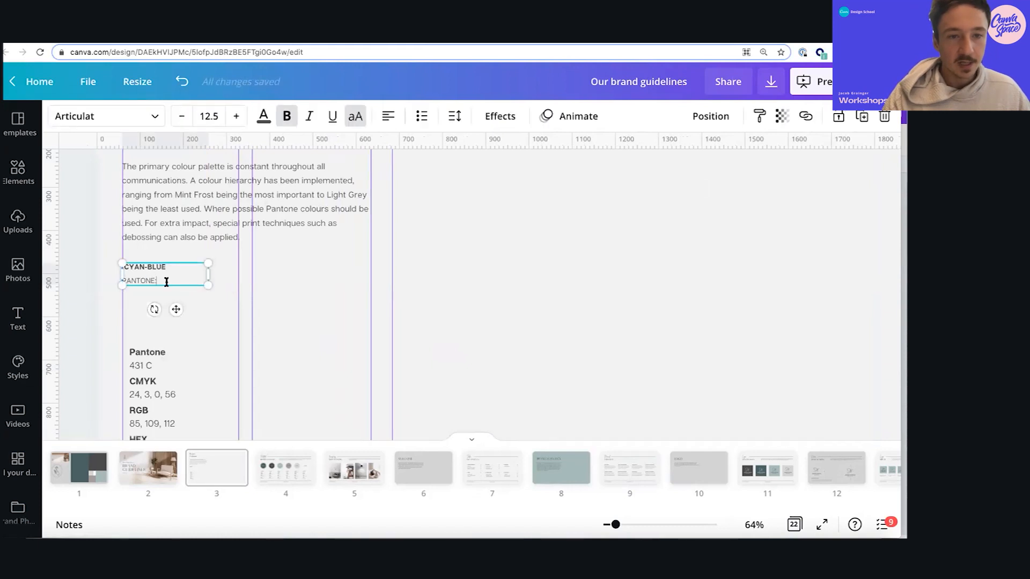
{"action": "left_click_drag", "start_coordinate": [243, 273], "coordinate": [239, 273]}
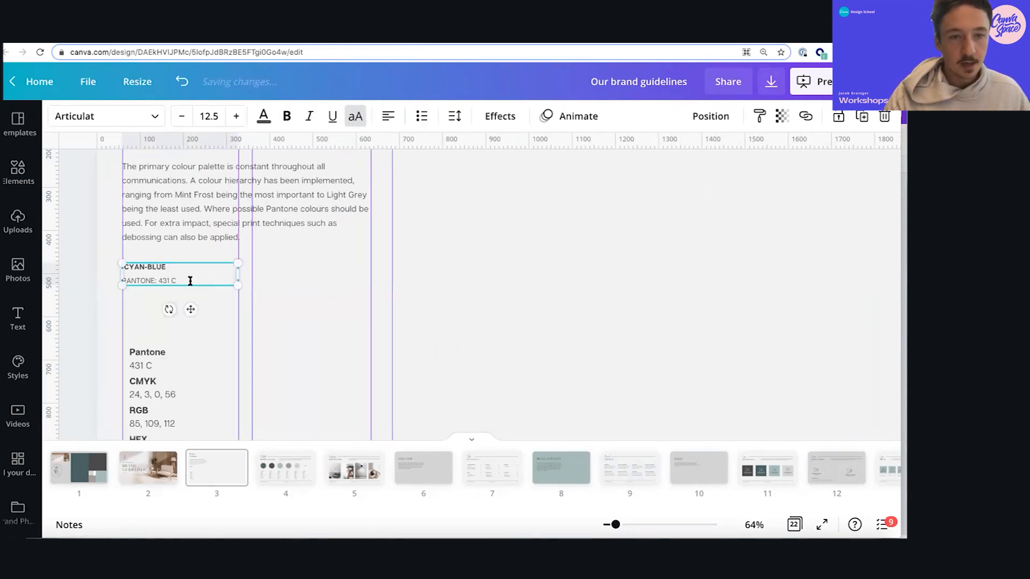
Add a non-bold "CMYK:" line beneath the PANTONE line in the CYAN-BLUE text box
{"action": "left_click", "coordinate": [98, 366]}
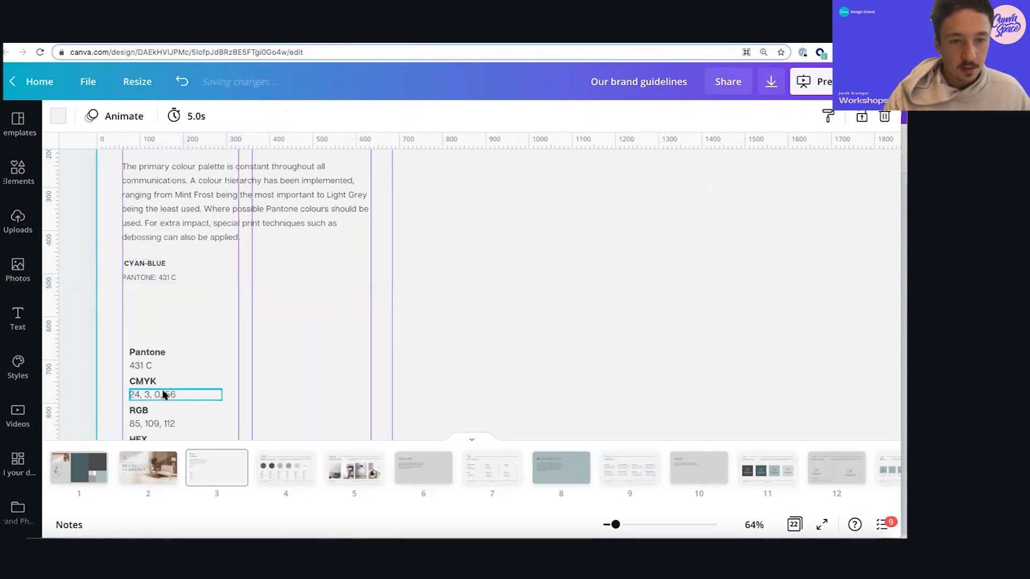
{"action": "left_click", "coordinate": [155, 382]}
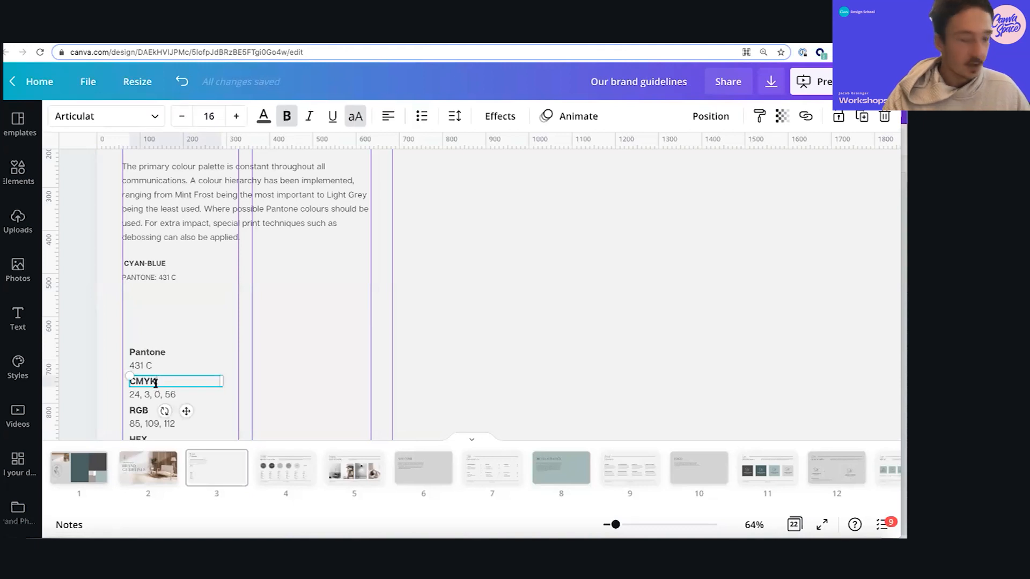
{"action": "double_click", "coordinate": [177, 276]}
{"action": "type", "text": "CMYK"}
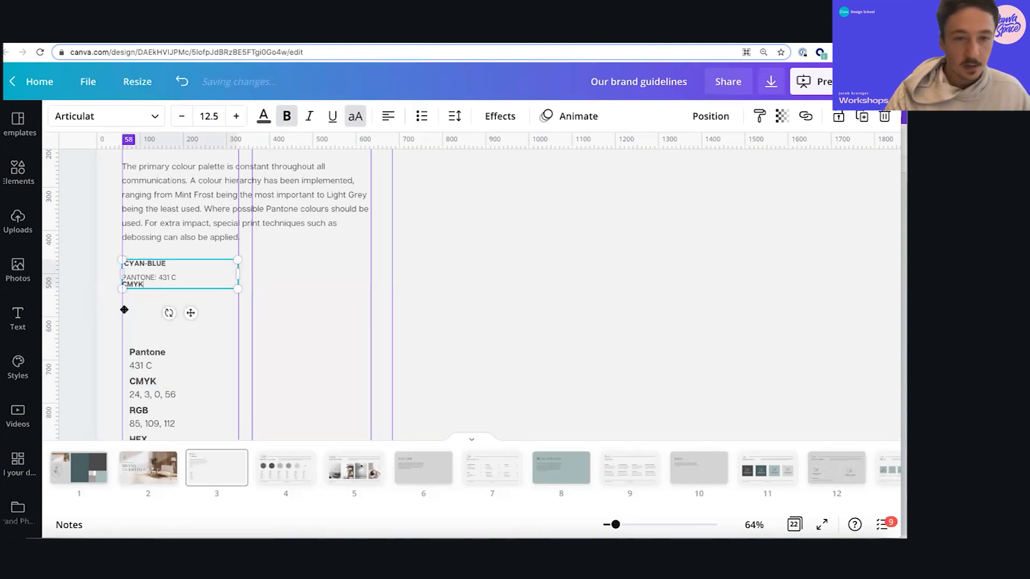
{"action": "left_click_drag", "start_coordinate": [143, 285], "coordinate": [127, 277]}
{"action": "left_click", "coordinate": [287, 117]}
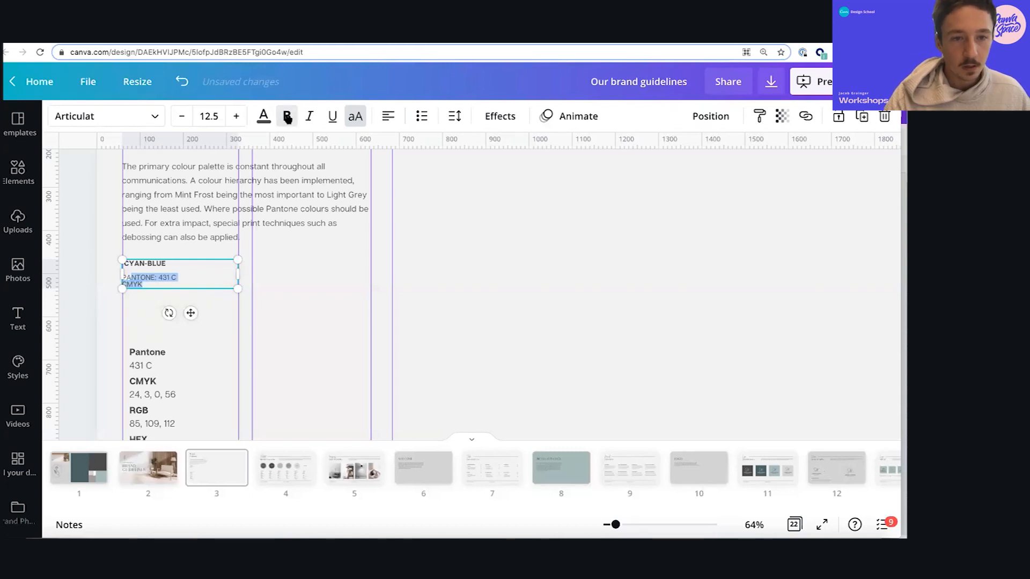
{"action": "left_click", "coordinate": [146, 284]}
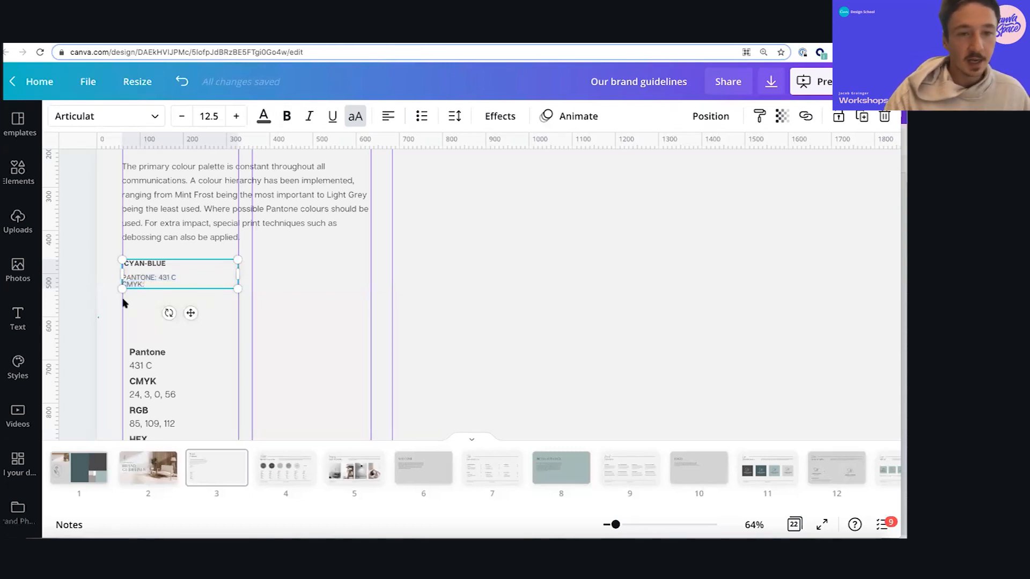
Set the CYAN-BLUE text box's line spacing to 1.7 and move it slightly down, away from the description paragraph
{"action": "left_click", "coordinate": [455, 119]}
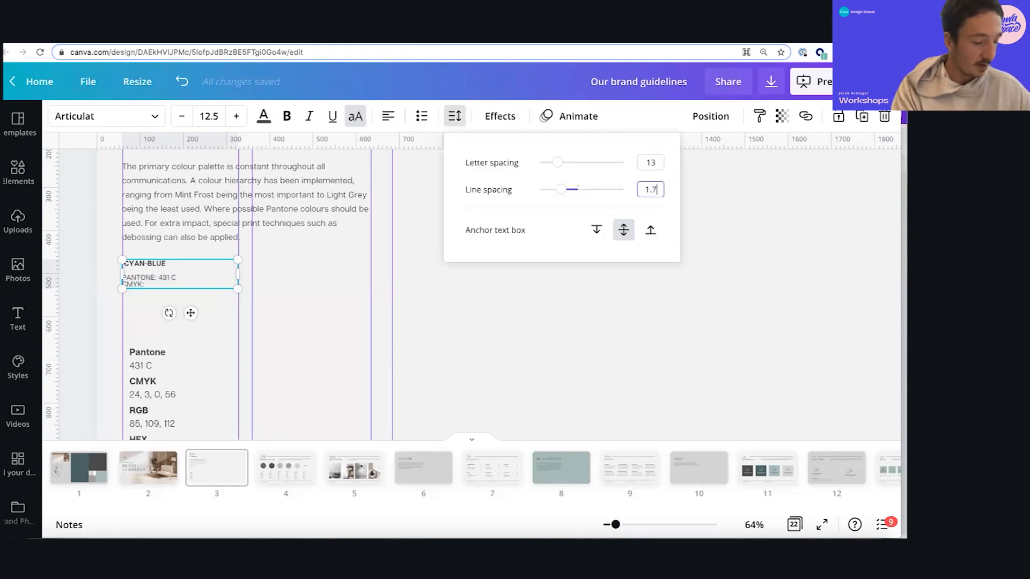
{"action": "key", "text": "Return"}
{"action": "left_click", "coordinate": [311, 226]}
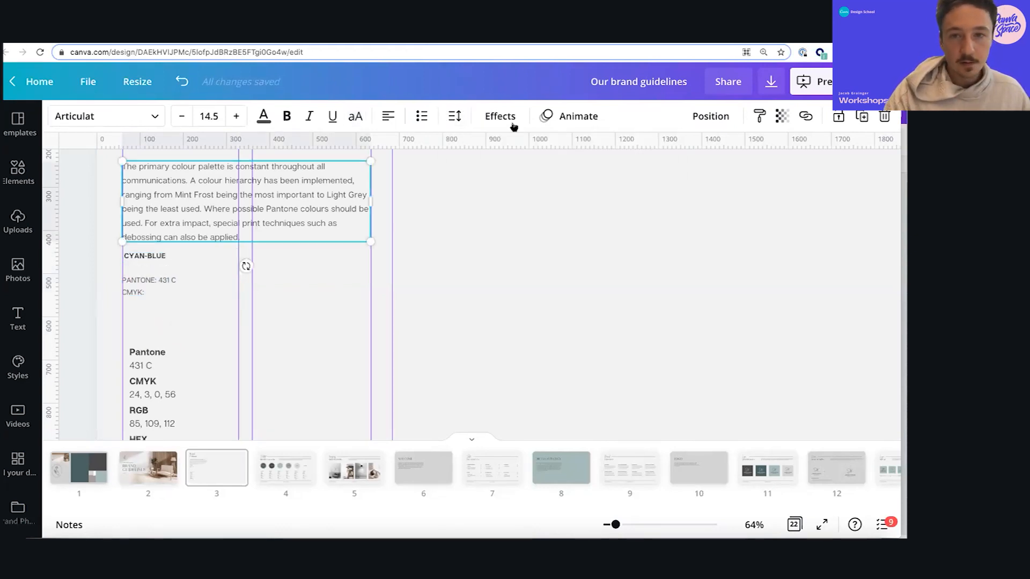
{"action": "left_click", "coordinate": [450, 122]}
{"action": "left_click", "coordinate": [211, 248]}
{"action": "left_click_drag", "start_coordinate": [172, 278], "coordinate": [166, 294]}
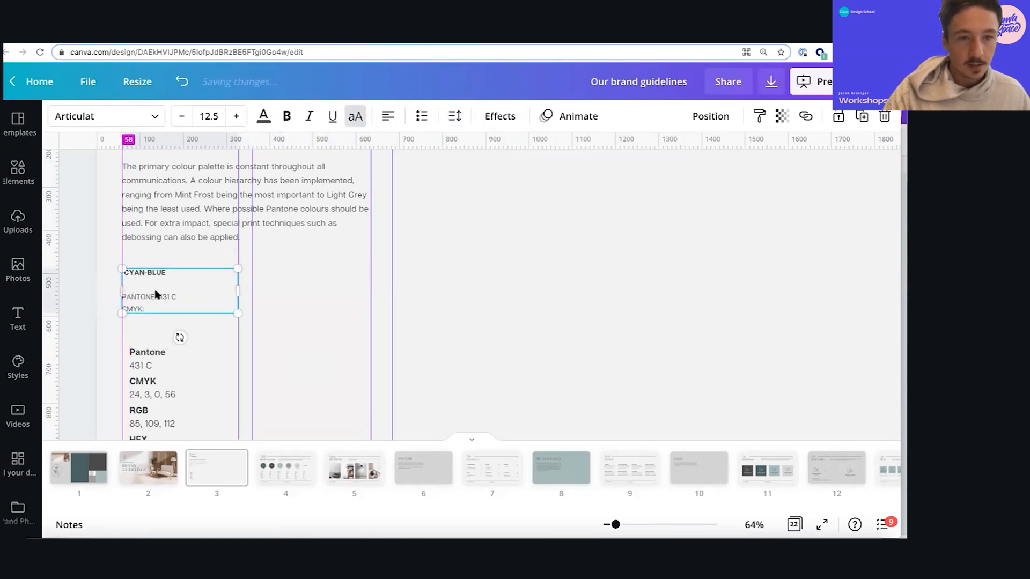
Copy the value "24, 3, 0, 56" from the separate CMYK text into the CYAN-BLUE text box's CMYK line
{"action": "left_click", "coordinate": [160, 337]}
{"action": "left_click", "coordinate": [161, 395]}
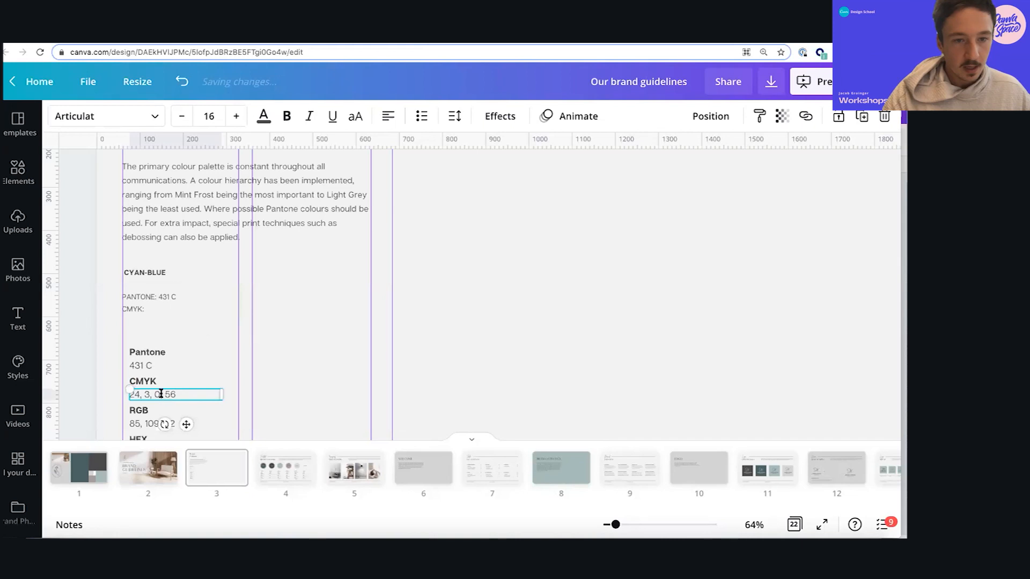
{"action": "triple_click", "coordinate": [176, 393]}
{"action": "left_click", "coordinate": [152, 307]}
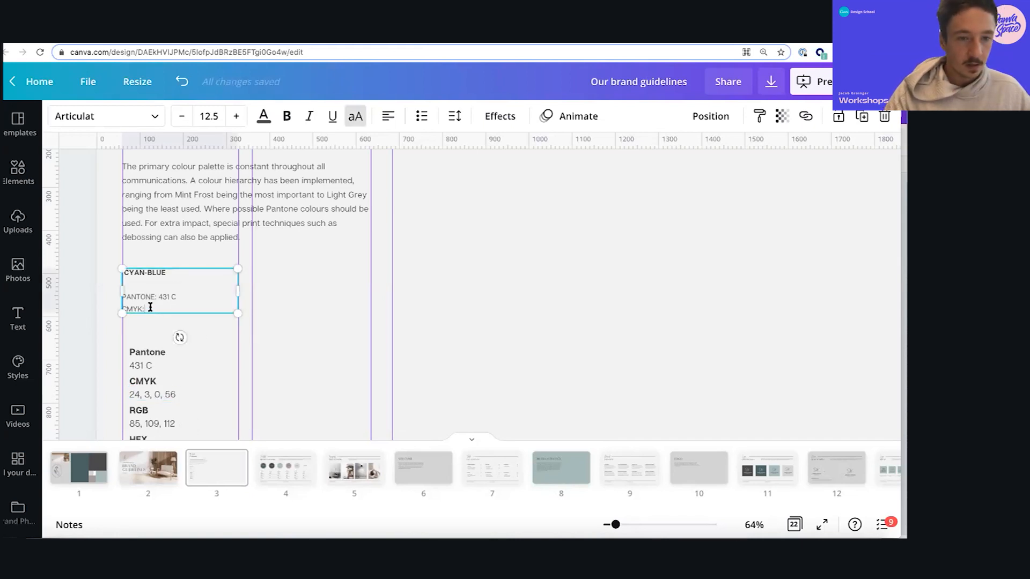
Duplicate the PANTONE and CMYK lines directly beneath themselves in the CYAN-BLUE text box, leaving no empty line at the end
{"action": "left_click_drag", "start_coordinate": [189, 308], "coordinate": [126, 297]}
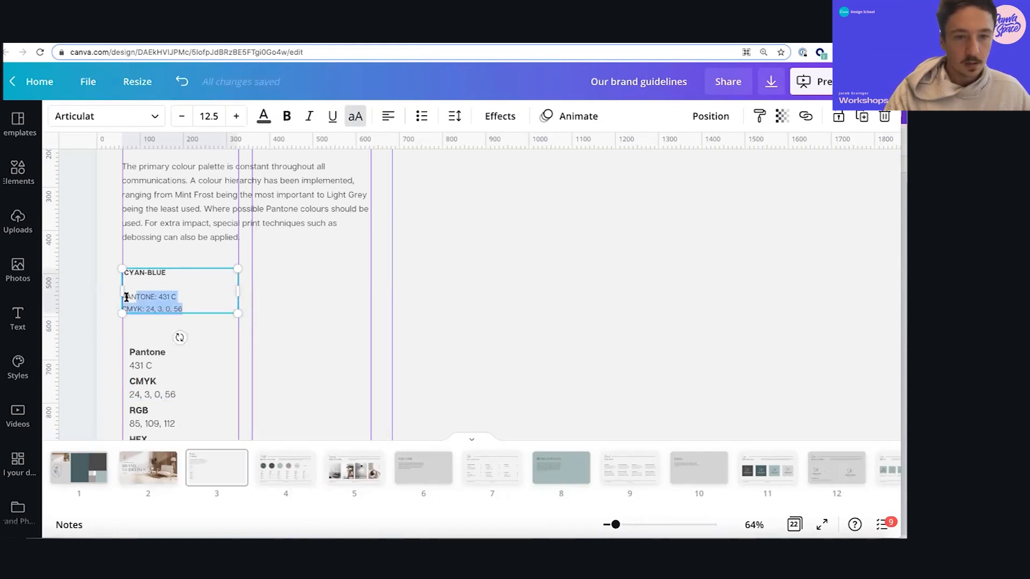
{"action": "key", "text": "Right"}
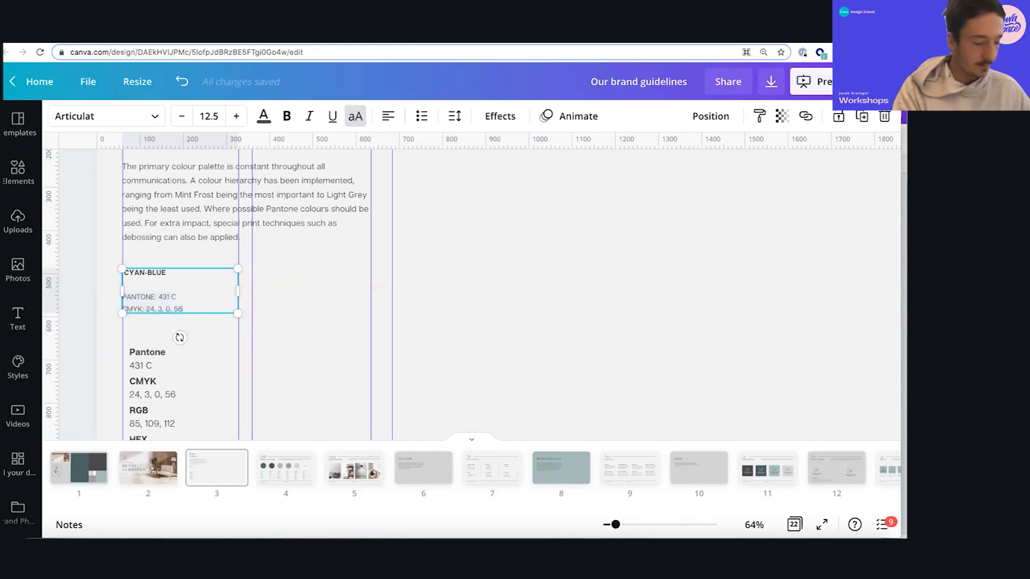
{"action": "key", "text": "Return"}
{"action": "type", "text": "PANTONE: 431 C CMYK: 24, 3, 0, 56"}
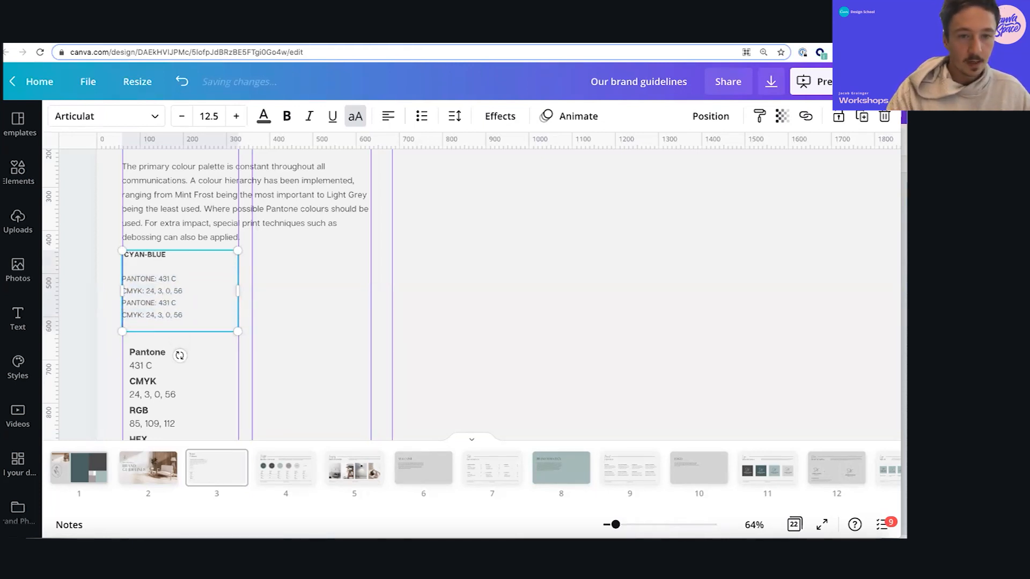
{"action": "key", "text": "BackSpace"}
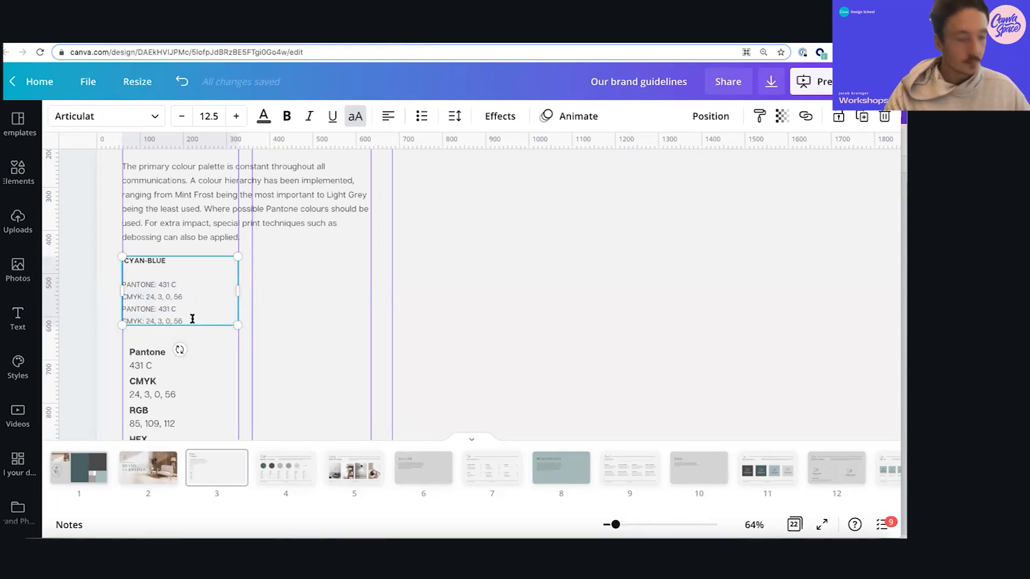
Copy all text of the CYAN-BLUE box and delete the leftover separate Pantone, CMYK, RGB and HEX texts below it
{"action": "key", "text": "ctrl+a"}
{"action": "key", "text": "ctrl+c"}
{"action": "left_click", "coordinate": [83, 261]}
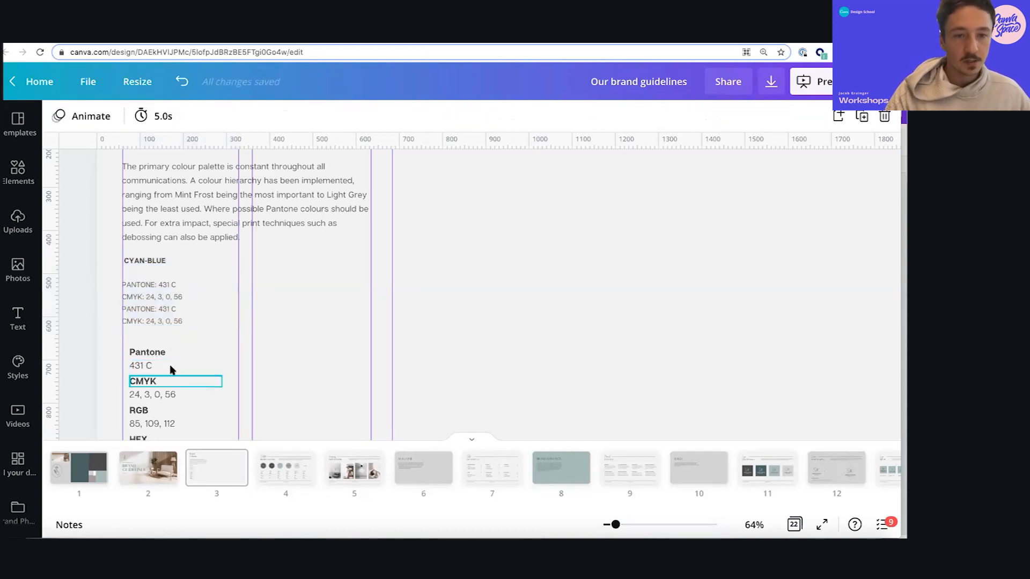
{"action": "scroll", "coordinate": [144, 256], "scroll_direction": "down", "scroll_amount": 3}
{"action": "left_click_drag", "start_coordinate": [144, 256], "coordinate": [172, 381]}
{"action": "key", "text": "Delete"}
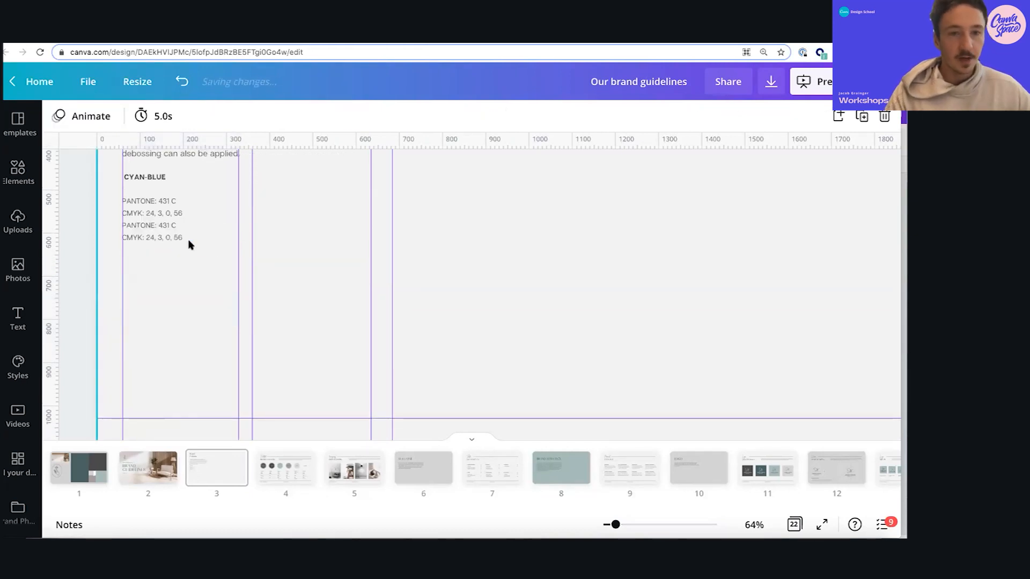
Paste a second copy of the CYAN-BLUE text below the first in the same text box, separated by a blank line
{"action": "left_click", "coordinate": [190, 236]}
{"action": "key", "text": "Return"}
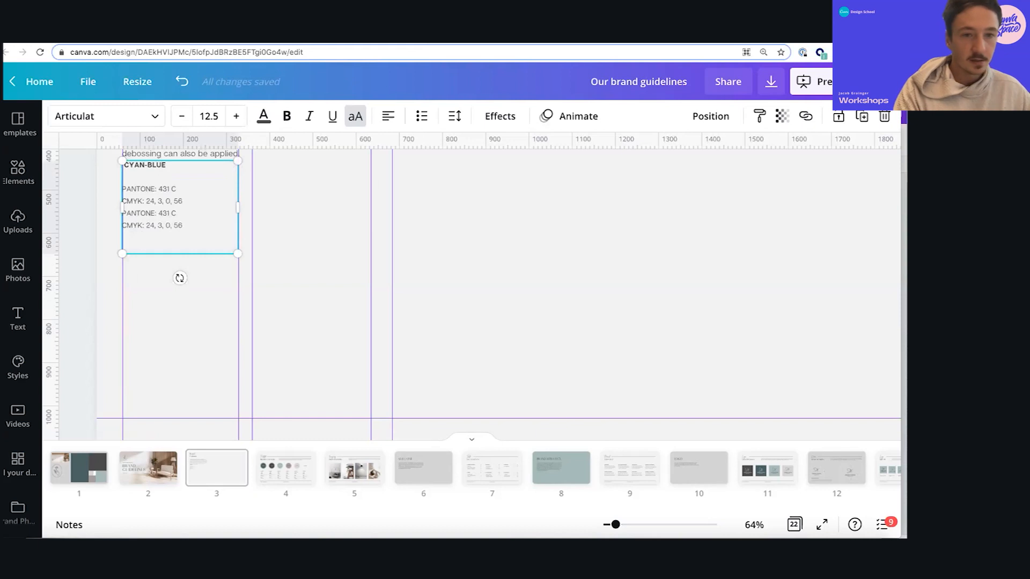
{"action": "key", "text": "ctrl+v"}
Make the second CYAN-BLUE name bold and move the text box down along the left margin guide, clear of the description paragraph
{"action": "left_click", "coordinate": [124, 215], "text": "shift"}
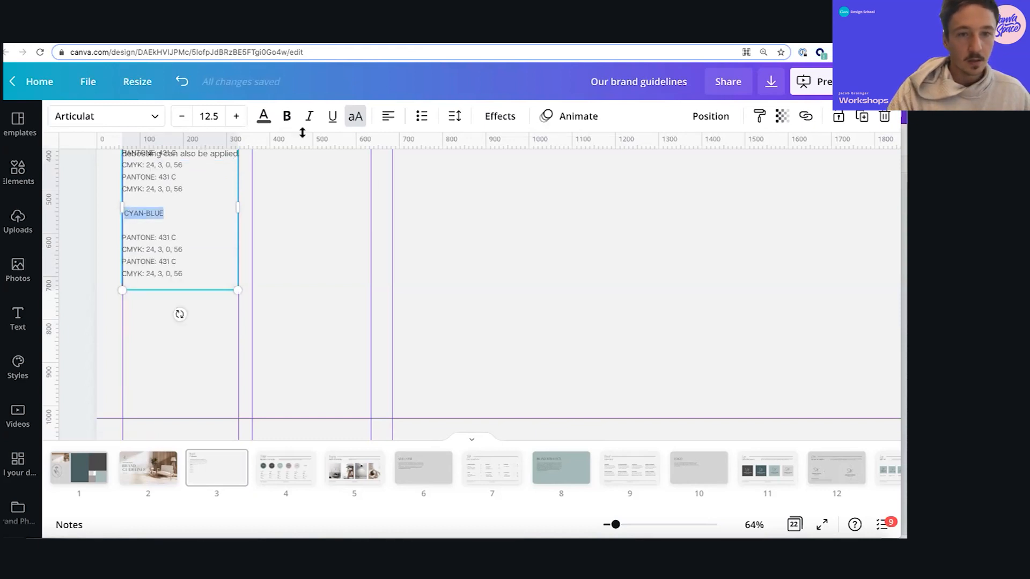
{"action": "left_click", "coordinate": [288, 116]}
{"action": "key", "text": "Escape"}
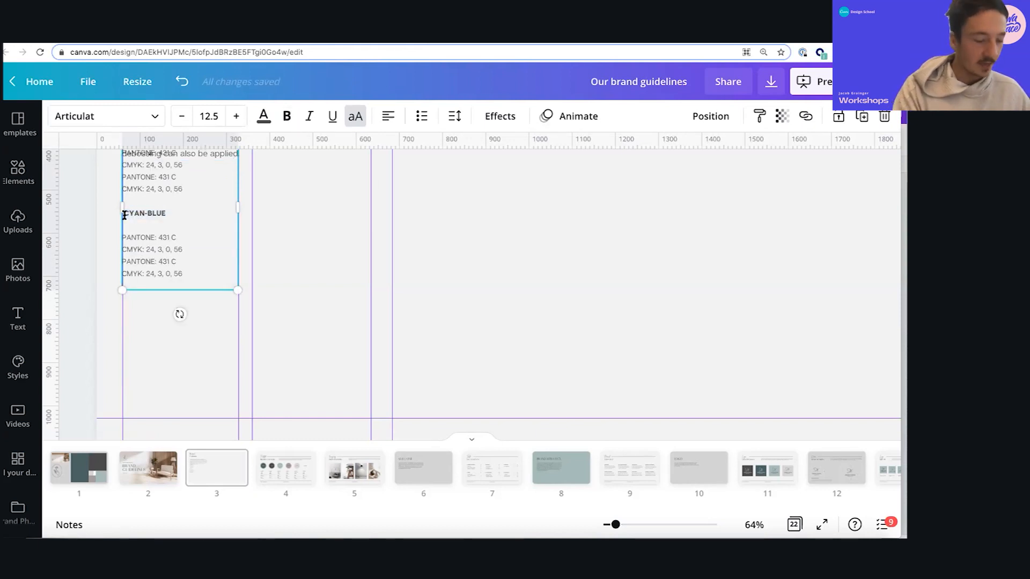
{"action": "left_click_drag", "start_coordinate": [138, 236], "coordinate": [154, 317]}
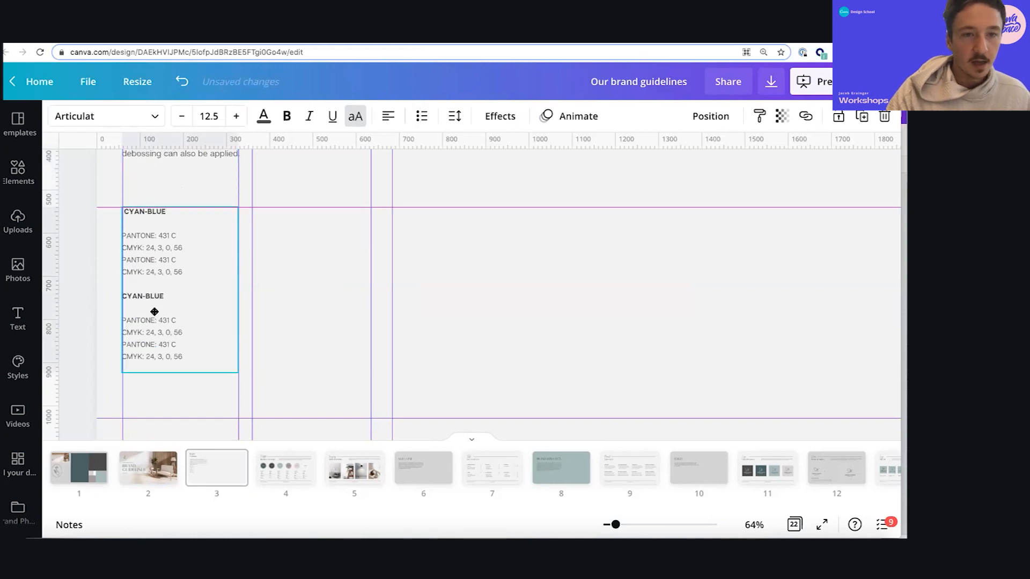
Paste a third copy of the CYAN-BLUE block at the end of the text box and rest the box on the lower margin guide
{"action": "left_click", "coordinate": [87, 246]}
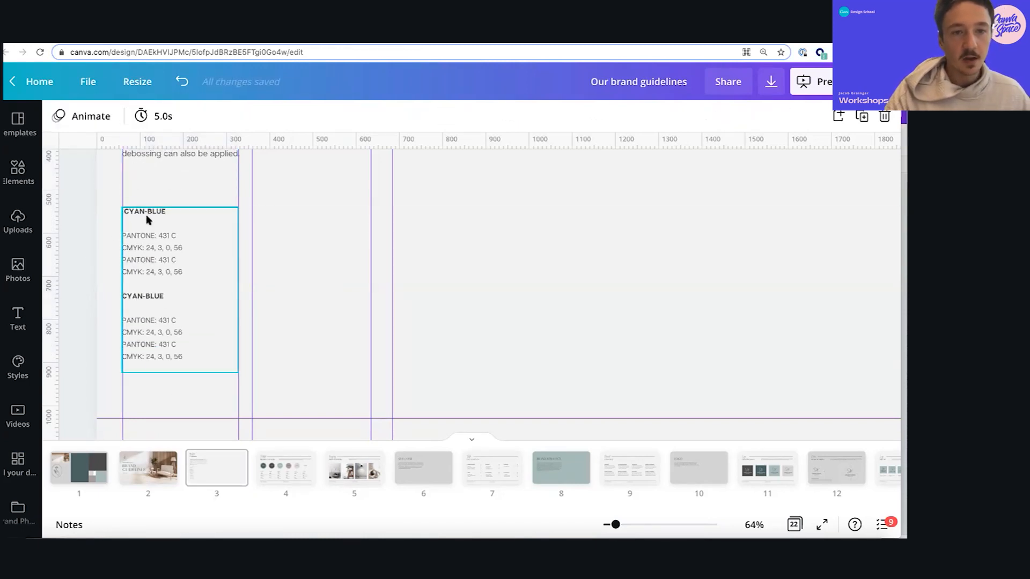
{"action": "left_click", "coordinate": [166, 295]}
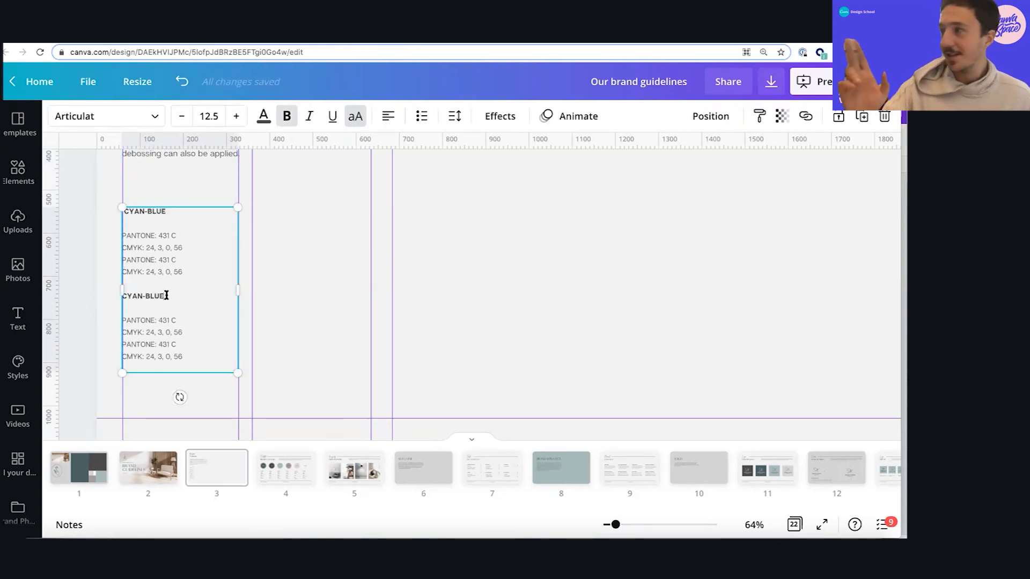
{"action": "left_click", "coordinate": [175, 362]}
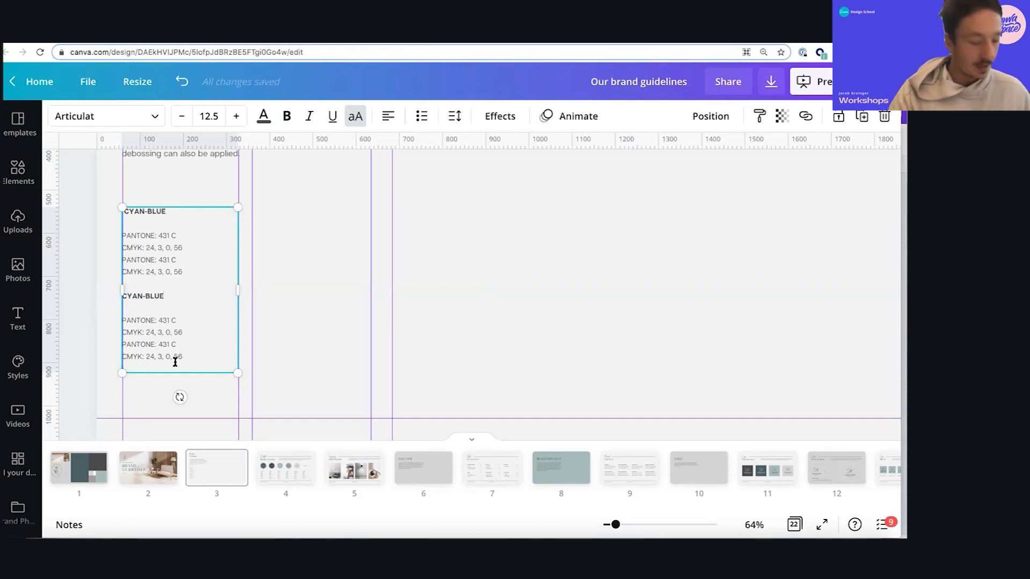
{"action": "key", "text": "Return"}
{"action": "key", "text": "ctrl+v"}
{"action": "left_click", "coordinate": [96, 304]}
{"action": "left_click", "coordinate": [151, 412]}
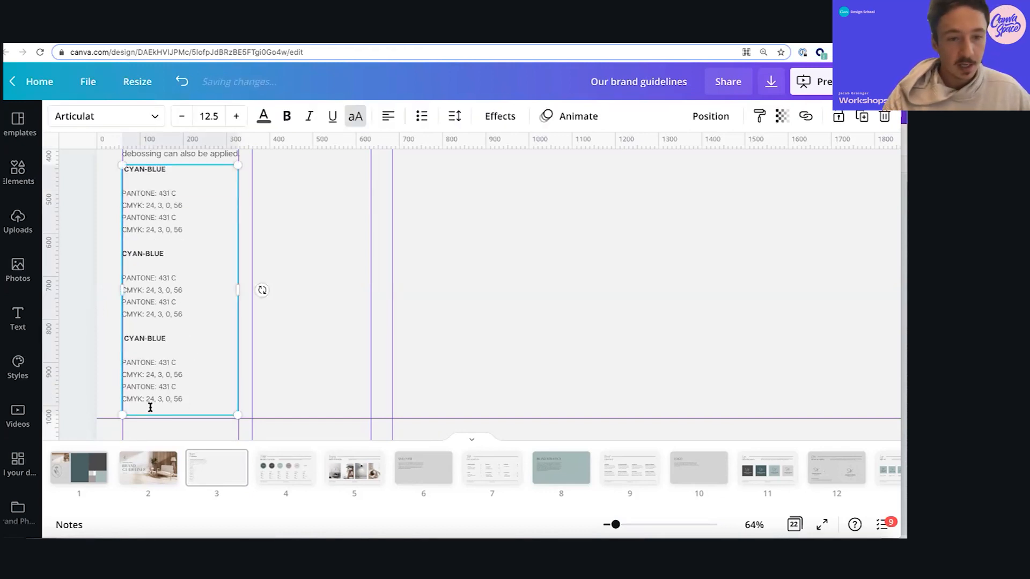
{"action": "left_click_drag", "start_coordinate": [150, 409], "coordinate": [150, 415]}
Duplicate the three-block CYAN-BLUE text box into the second guide column at the same height
{"action": "left_click_drag", "start_coordinate": [161, 343], "coordinate": [283, 350]}
{"action": "left_click_drag", "start_coordinate": [615, 524], "coordinate": [607, 524]}
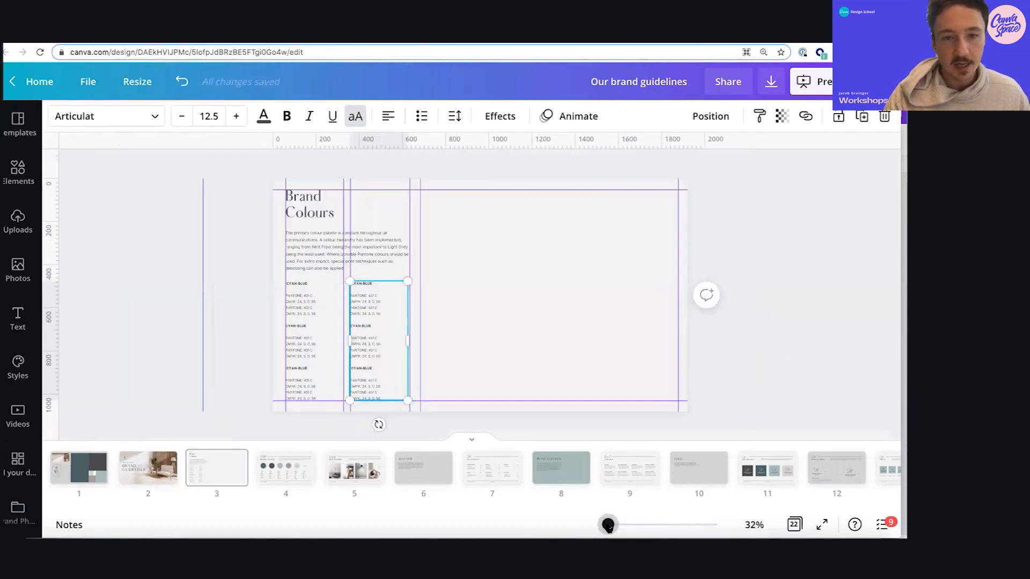
{"action": "left_click", "coordinate": [745, 371]}
Duplicate the second column's text box, replace its text with a short bold number label, and place it just left of the first CYAN-BLUE heading
{"action": "left_click", "coordinate": [384, 335]}
{"action": "mouse_move", "coordinate": [384, 337]}
{"action": "left_mouse_down"}
{"action": "mouse_move", "coordinate": [395, 326]}
{"action": "mouse_move", "coordinate": [361, 336]}
{"action": "mouse_move", "coordinate": [350, 310]}
{"action": "left_mouse_up"}
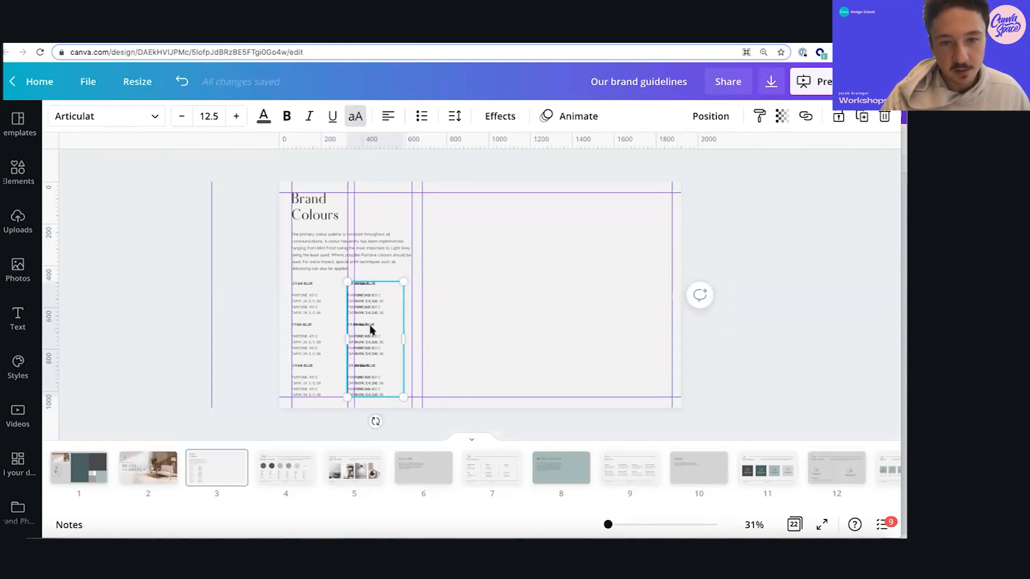
{"action": "double_click", "coordinate": [370, 326]}
{"action": "key", "text": "BackSpace"}
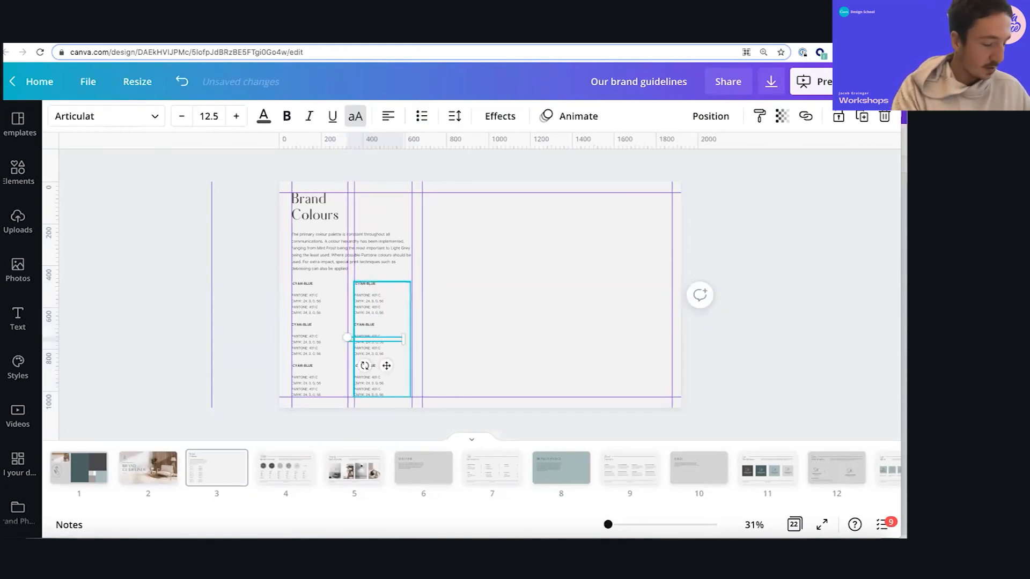
{"action": "left_click_drag", "start_coordinate": [387, 365], "coordinate": [322, 311]}
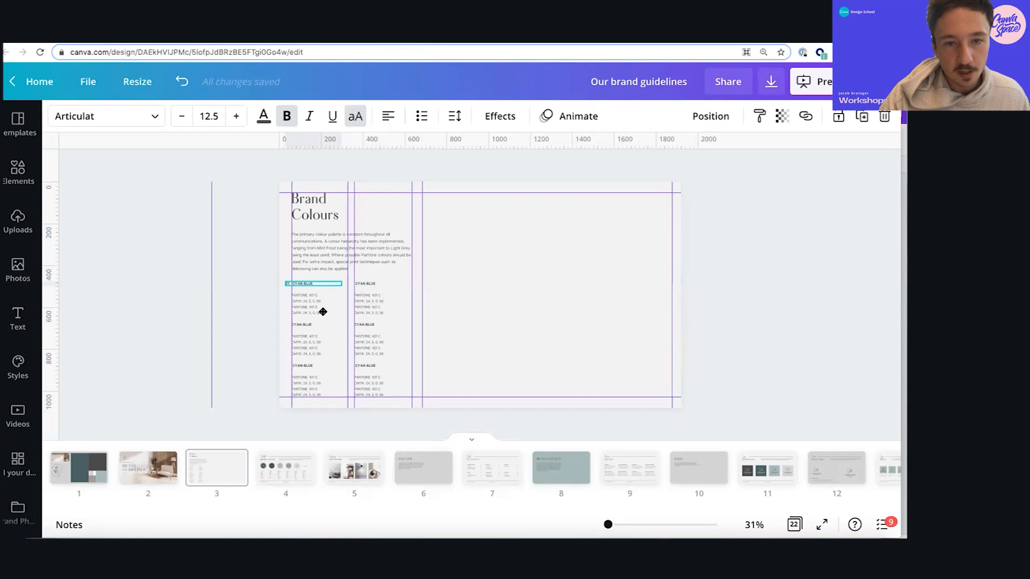
{"action": "left_click", "coordinate": [701, 301]}
{"action": "left_click", "coordinate": [533, 278]}
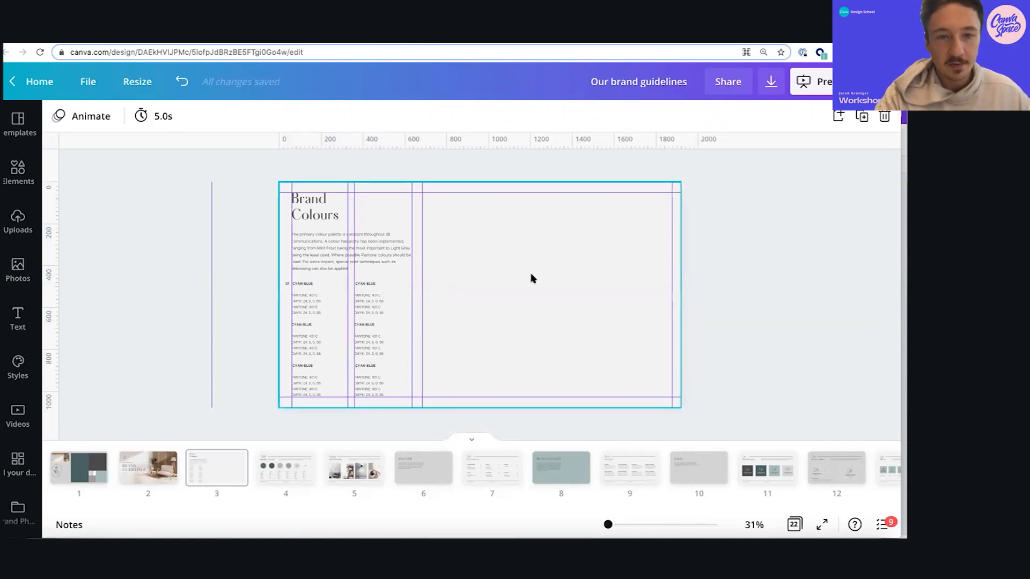
Copy all the colour blocks from slide 1 onto the Brand Colours slide and hide the guides
{"action": "left_click", "coordinate": [75, 466]}
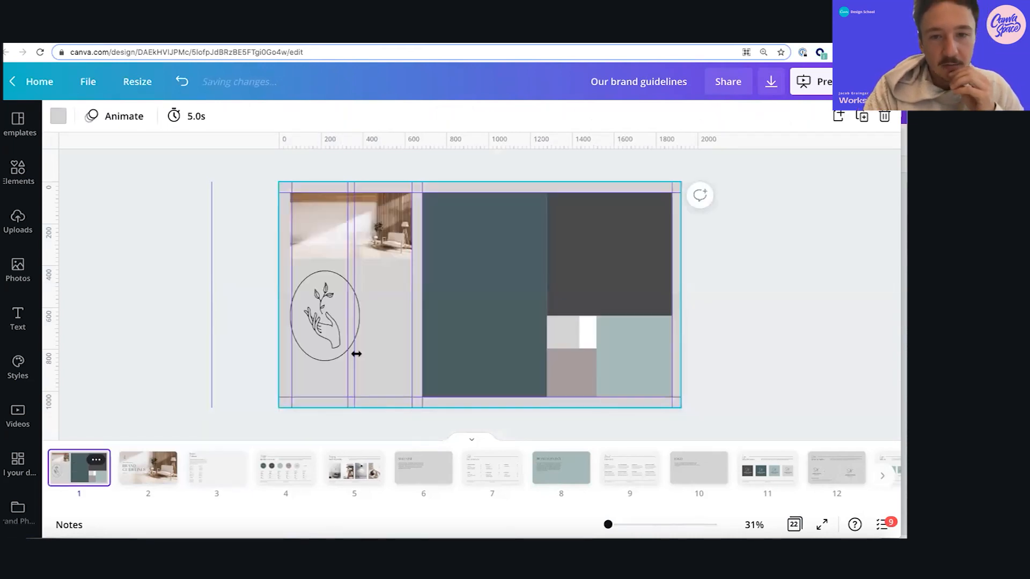
{"action": "left_click_drag", "start_coordinate": [719, 284], "coordinate": [494, 372]}
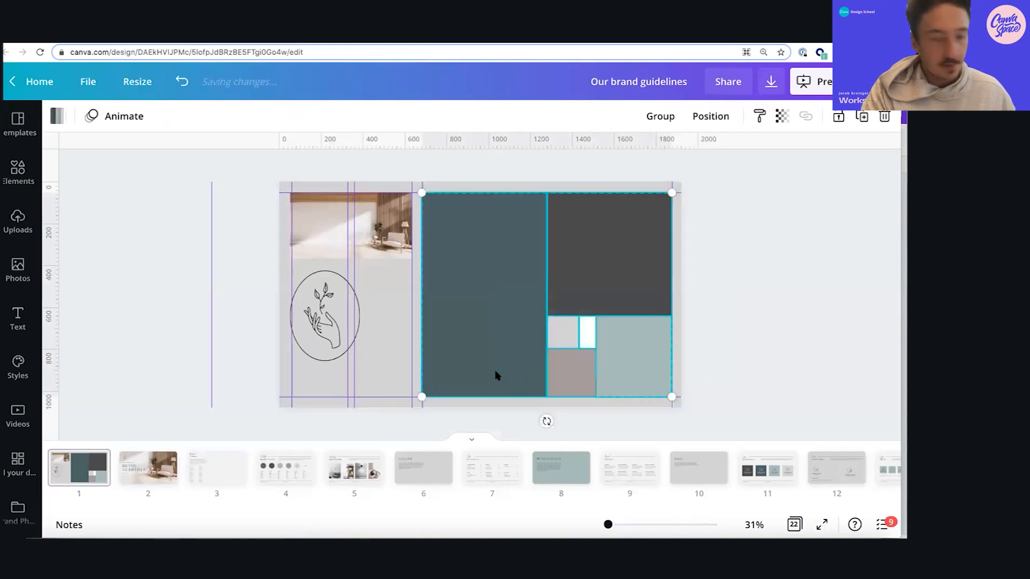
{"action": "left_click", "coordinate": [212, 479]}
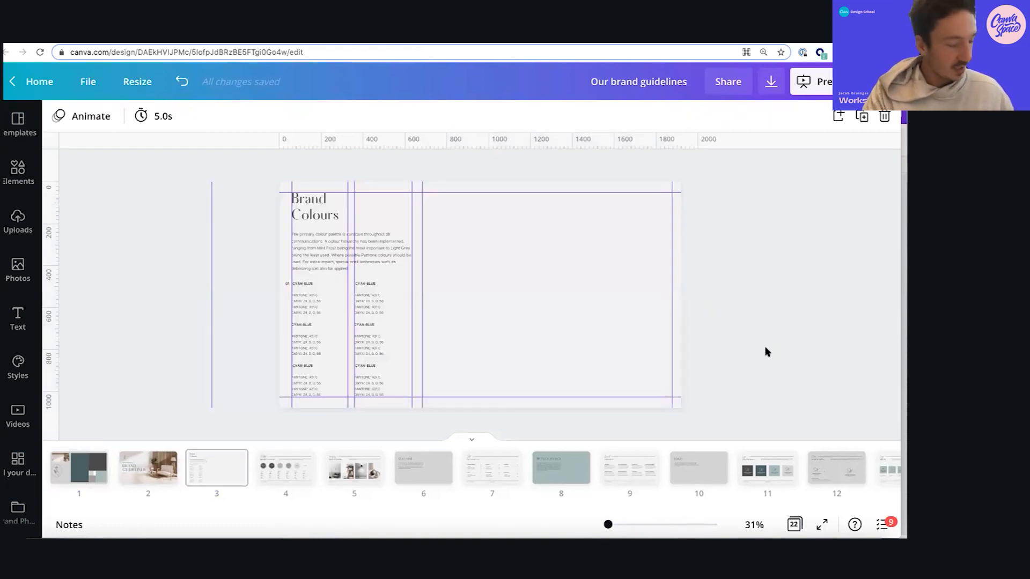
{"action": "key", "text": "ctrl+v"}
{"action": "left_click", "coordinate": [766, 341]}
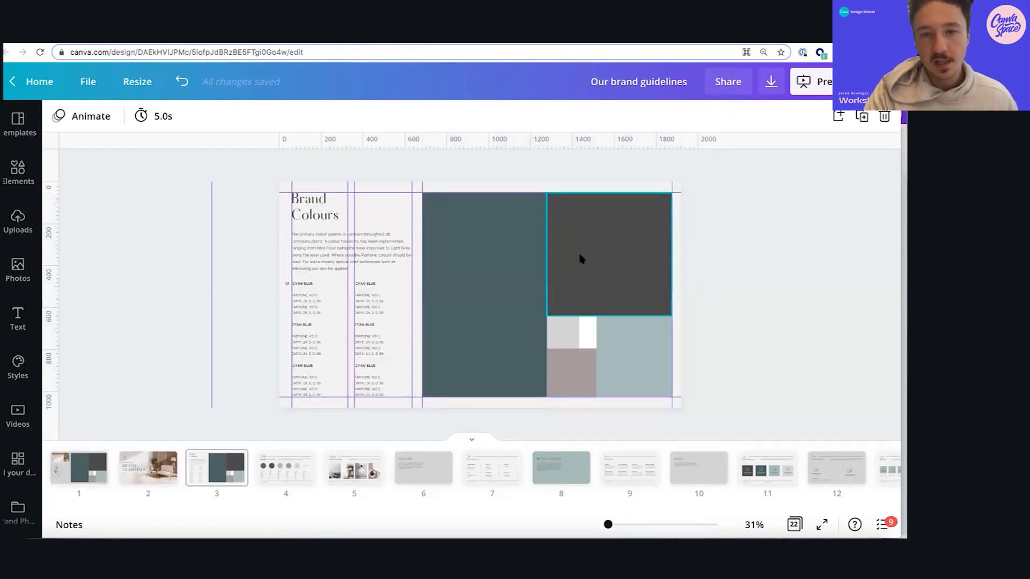
{"action": "left_click", "coordinate": [88, 82]}
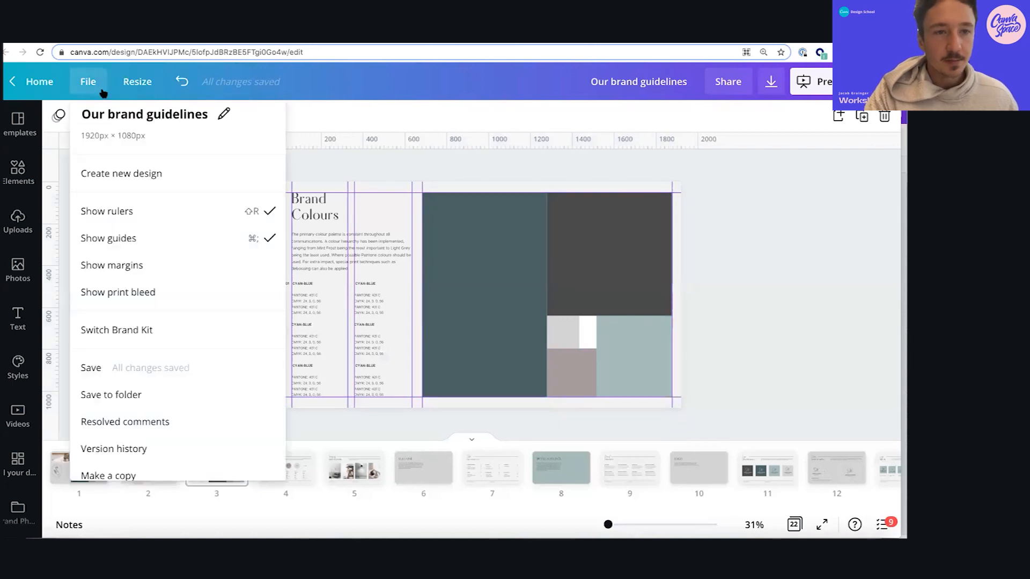
{"action": "left_click", "coordinate": [131, 237]}
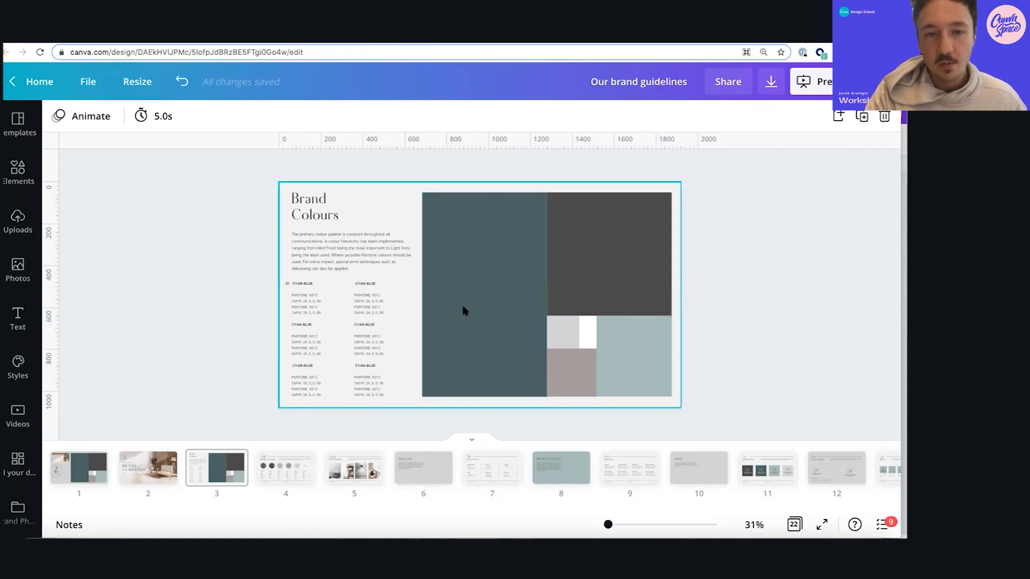
{"action": "left_click", "coordinate": [489, 279]}
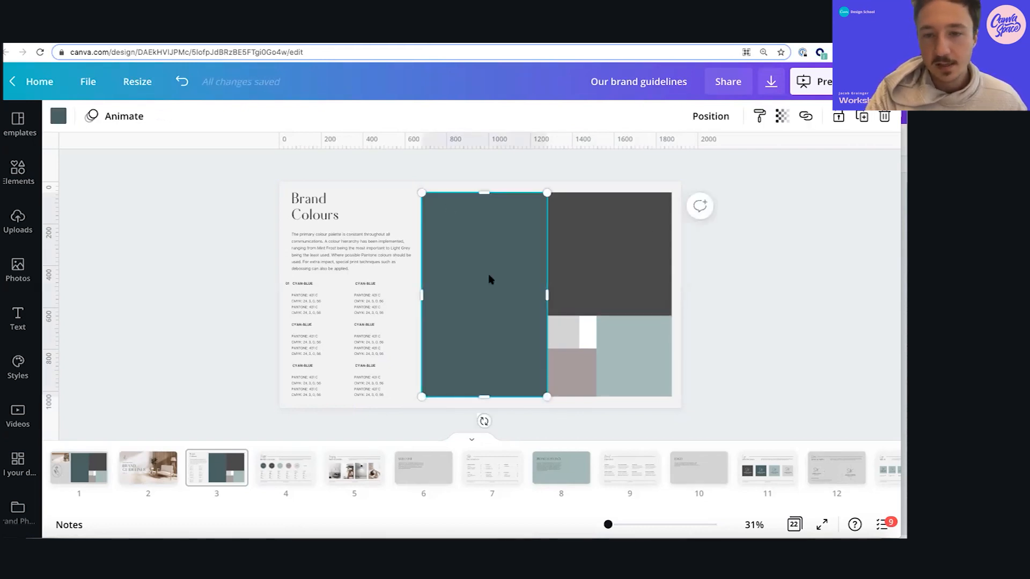
{"action": "left_click", "coordinate": [591, 265]}
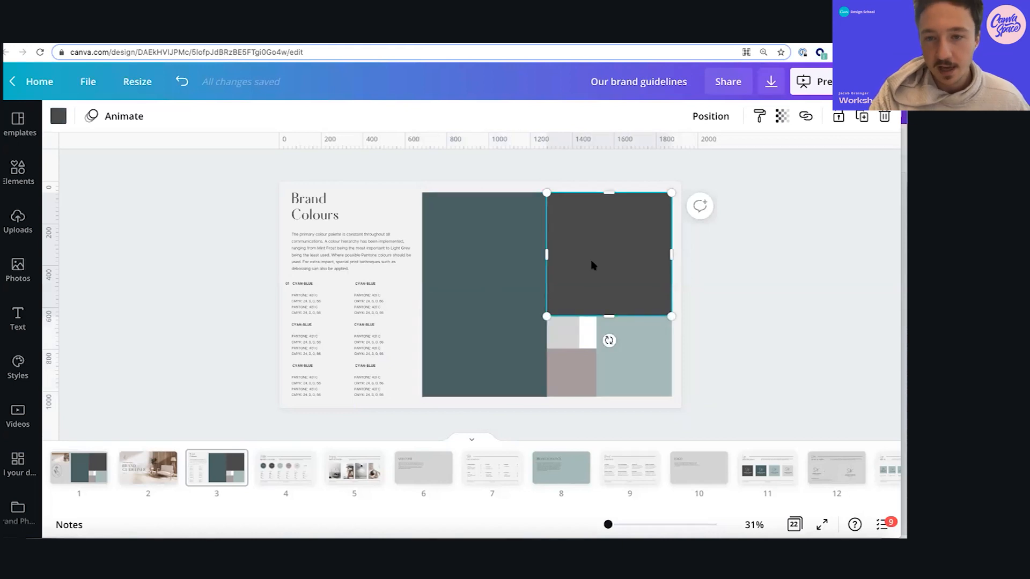
{"action": "left_click", "coordinate": [609, 358]}
{"action": "left_click", "coordinate": [564, 366]}
{"action": "left_click", "coordinate": [800, 335]}
{"action": "left_click", "coordinate": [588, 328]}
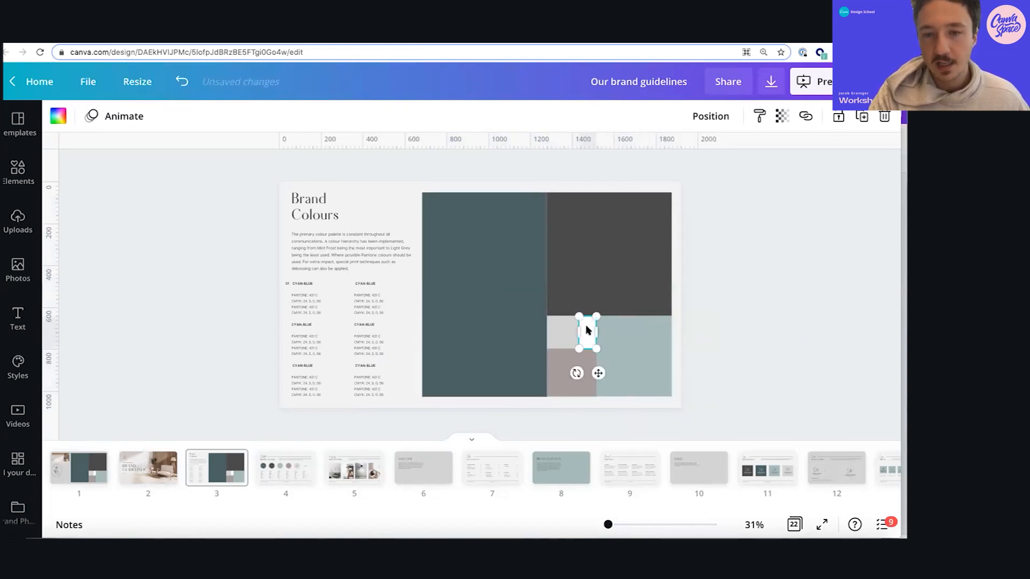
{"action": "left_click", "coordinate": [801, 308]}
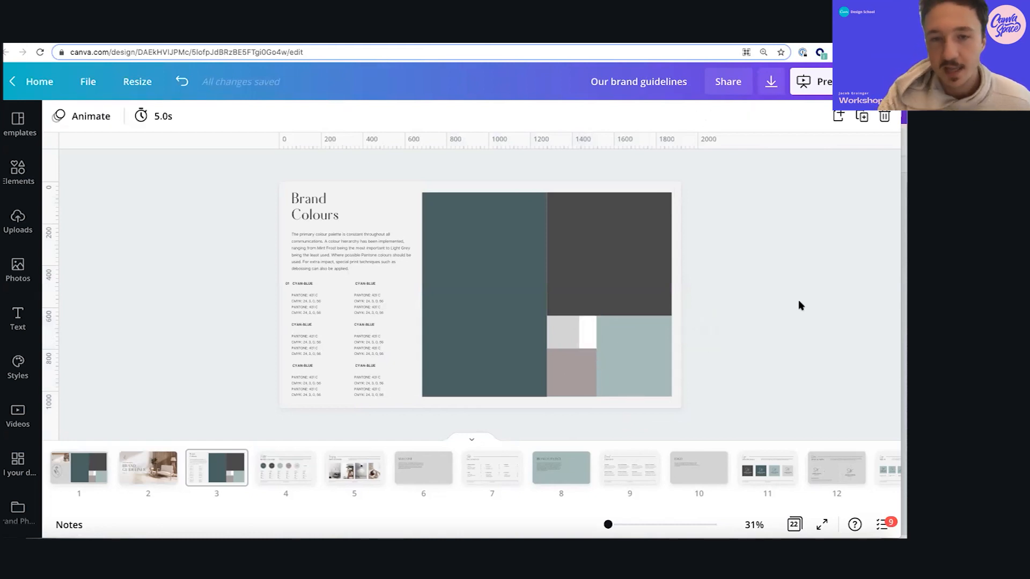
Place a copy of the number label in front of the dark teal block in its upper-left corner and colour it very light grey
{"action": "left_click", "coordinate": [289, 284]}
{"action": "left_click_drag", "start_coordinate": [452, 228], "coordinate": [460, 222]}
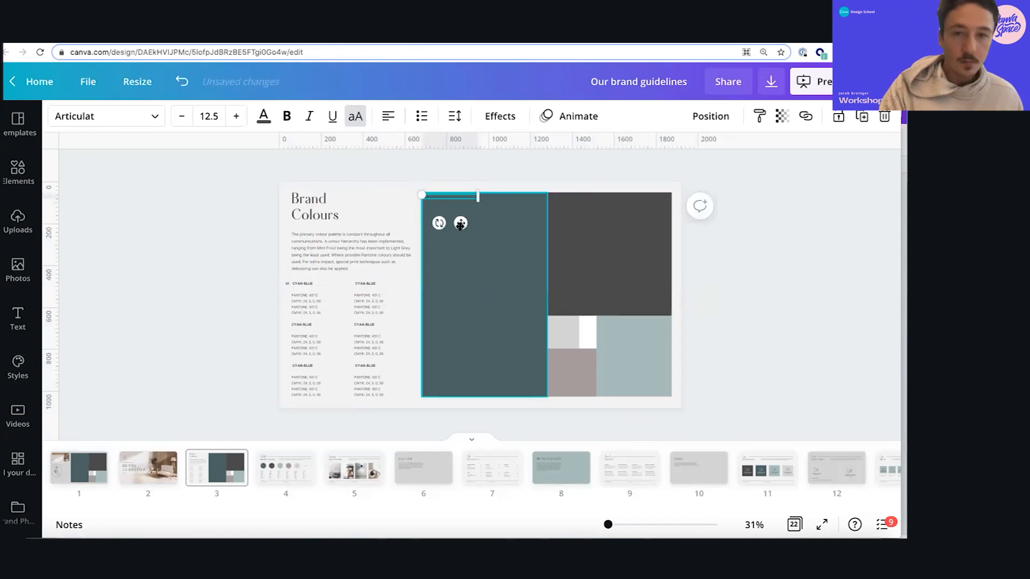
{"action": "left_click", "coordinate": [710, 116]}
{"action": "left_click", "coordinate": [700, 293]}
{"action": "left_click", "coordinate": [450, 198]}
{"action": "left_click", "coordinate": [263, 116]}
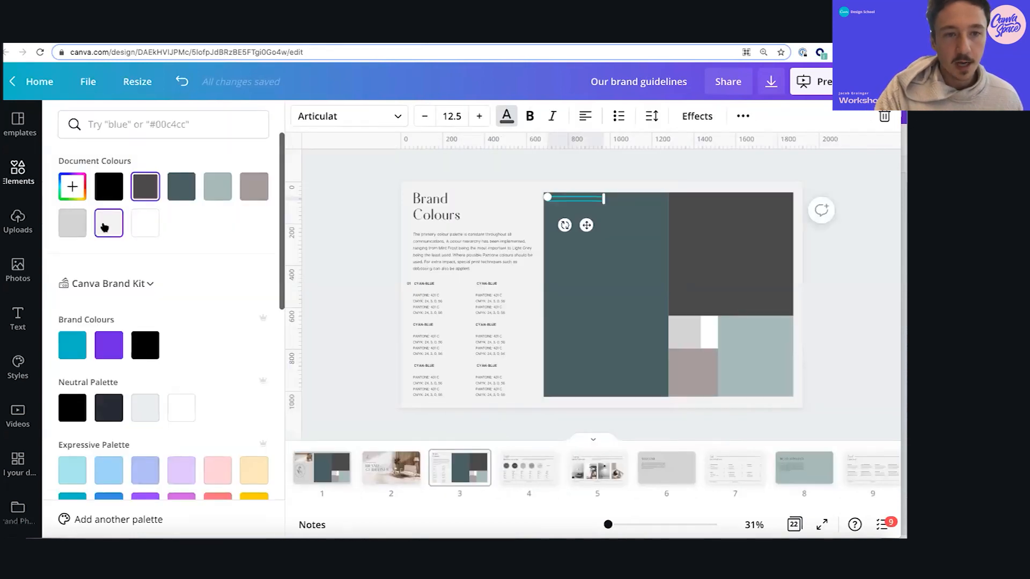
{"action": "left_click", "coordinate": [106, 225]}
{"action": "left_click", "coordinate": [481, 225]}
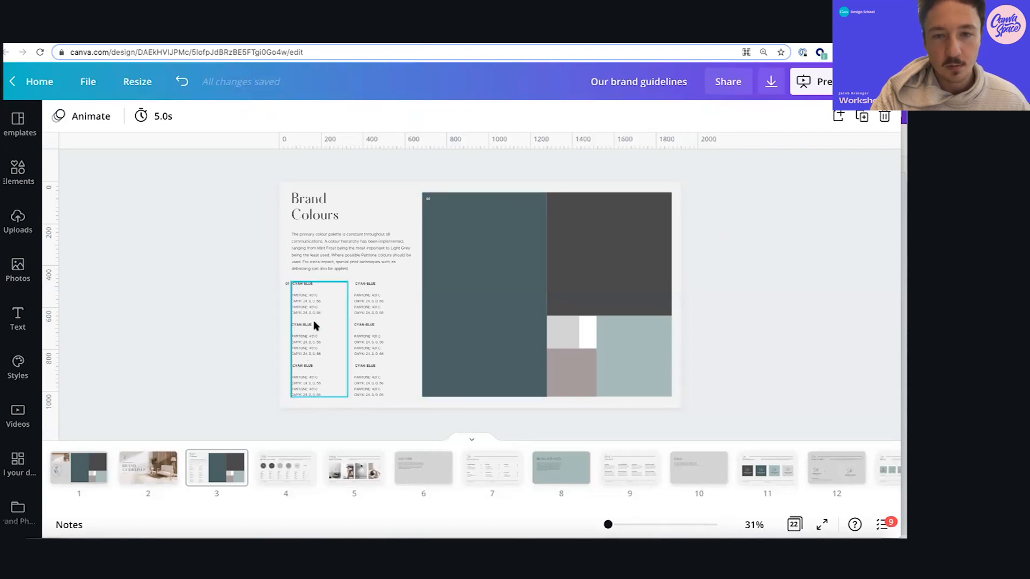
Copy the three footer texts from slide 4 onto the Brand Colours slide and move them below the colour blocks
{"action": "left_click", "coordinate": [291, 481]}
{"action": "left_click", "coordinate": [475, 394]}
{"action": "left_click", "coordinate": [312, 394], "text": "shift"}
{"action": "left_click", "coordinate": [650, 393], "text": "shift"}
{"action": "left_click", "coordinate": [216, 467]}
{"action": "key", "text": "super+v"}
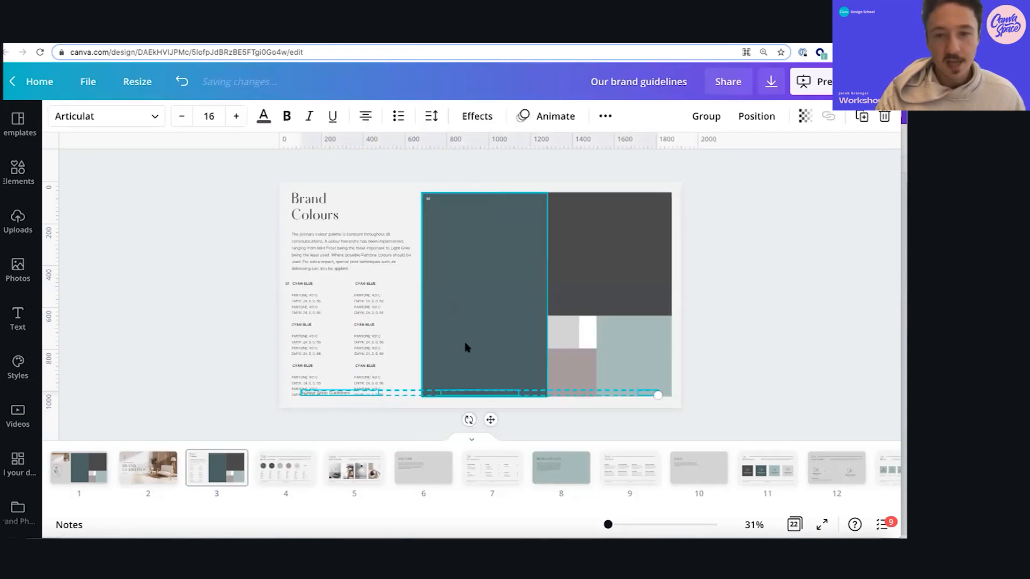
{"action": "left_click_drag", "start_coordinate": [490, 419], "coordinate": [491, 432]}
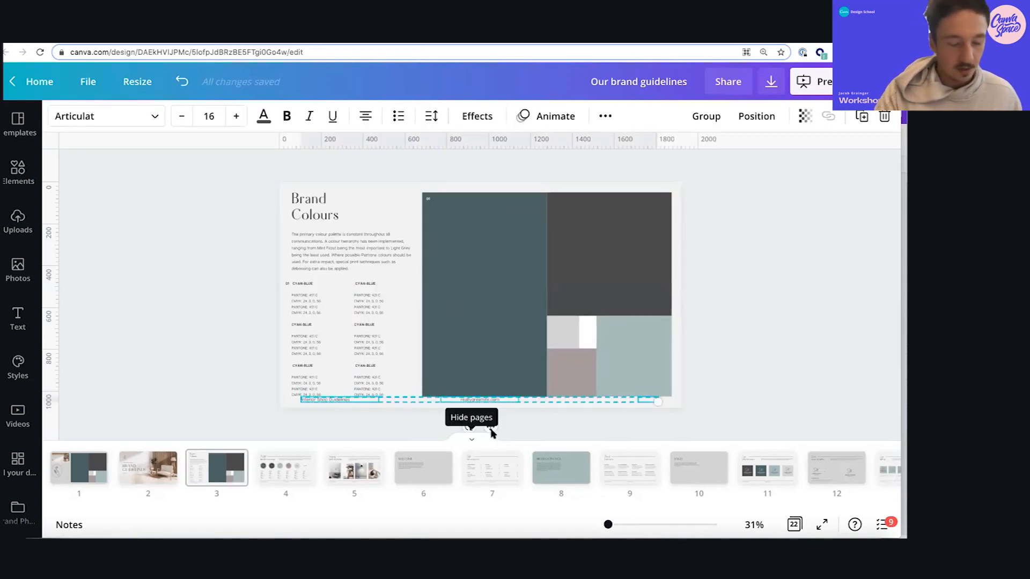
Align the outer footer texts with the slide's left and right content edges and nudge all three footer texts slightly down
{"action": "left_click", "coordinate": [648, 401]}
{"action": "left_click_drag", "start_coordinate": [651, 399], "coordinate": [665, 403]}
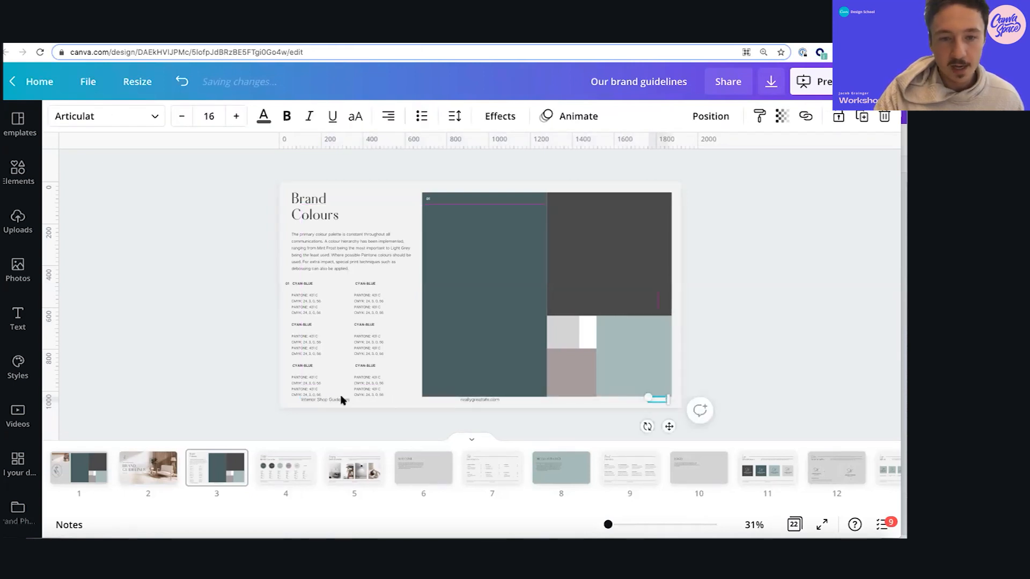
{"action": "left_click", "coordinate": [335, 399]}
{"action": "left_click", "coordinate": [466, 400], "text": "shift"}
{"action": "left_click", "coordinate": [661, 400], "text": "shift"}
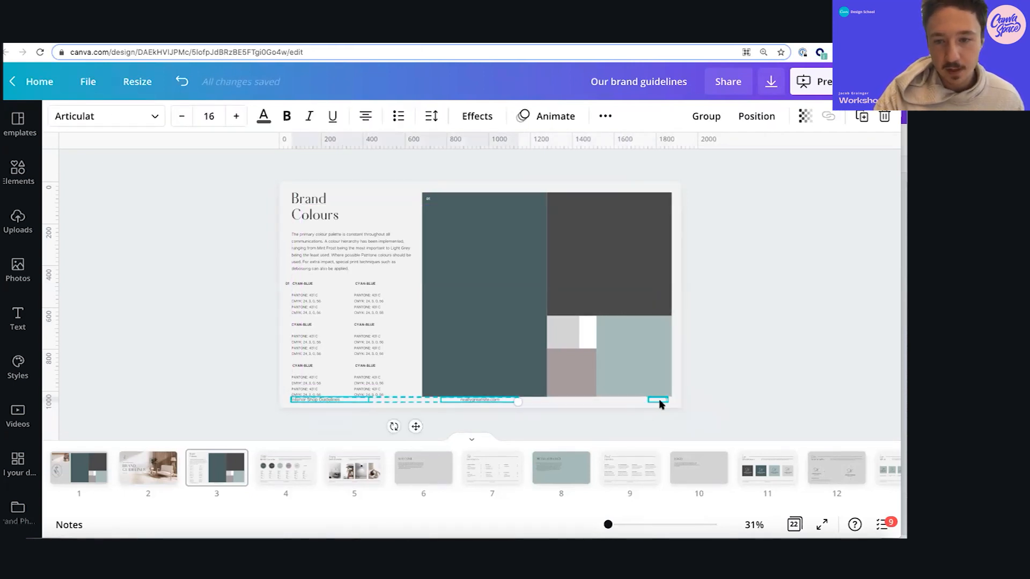
{"action": "key", "text": "Down"}
{"action": "key", "text": "Down"}
{"action": "key", "text": "Down"}
{"action": "key", "text": "Down"}
{"action": "key", "text": "Down"}
{"action": "key", "text": "Down"}
{"action": "key", "text": "Down"}
{"action": "key", "text": "Down"}
{"action": "key", "text": "Down"}
{"action": "key", "text": "Down"}
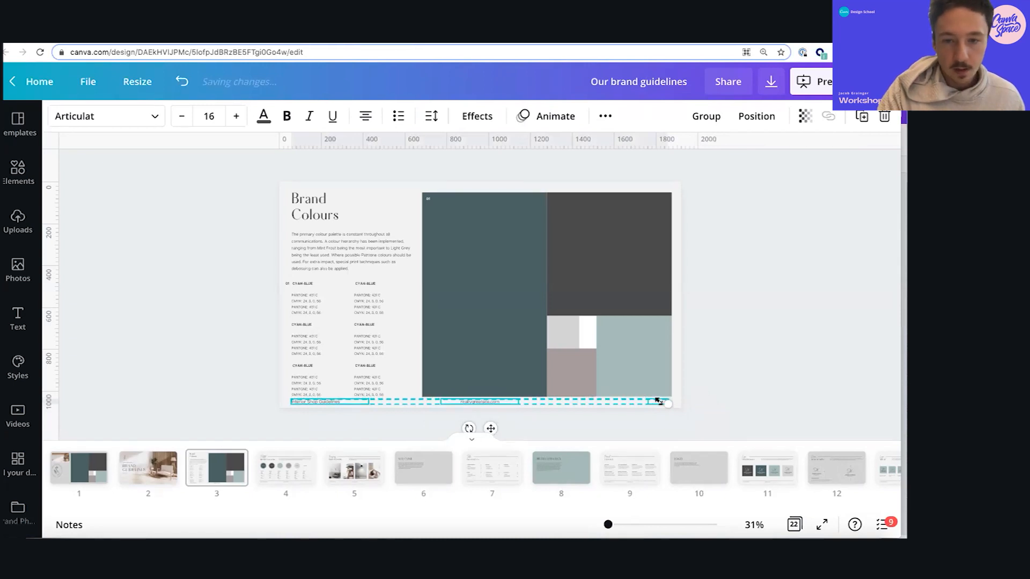
{"action": "left_click", "coordinate": [727, 369]}
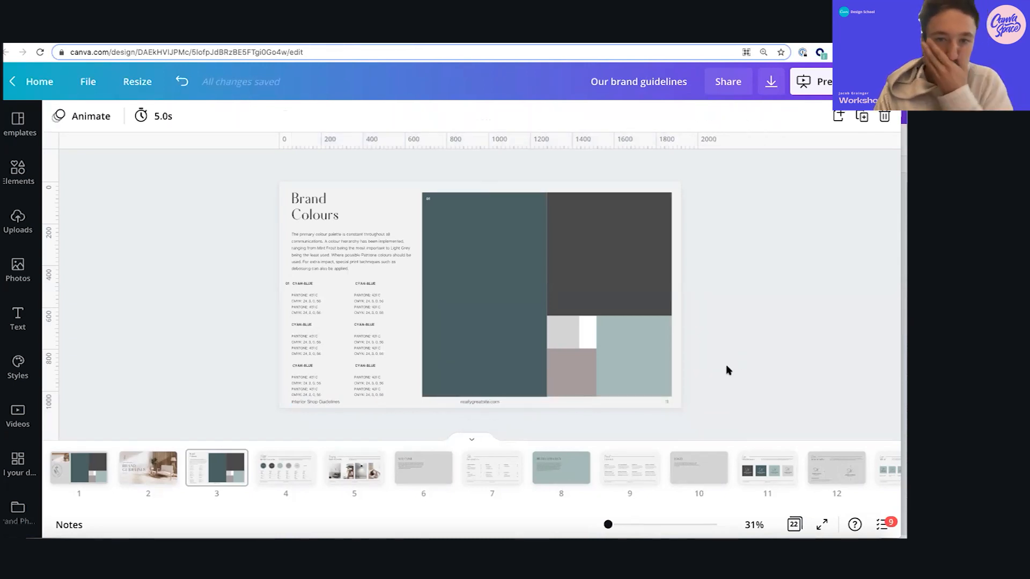
Set the transparency of the three footer texts to 49
{"action": "key", "text": "super+z"}
{"action": "left_click", "coordinate": [604, 117]}
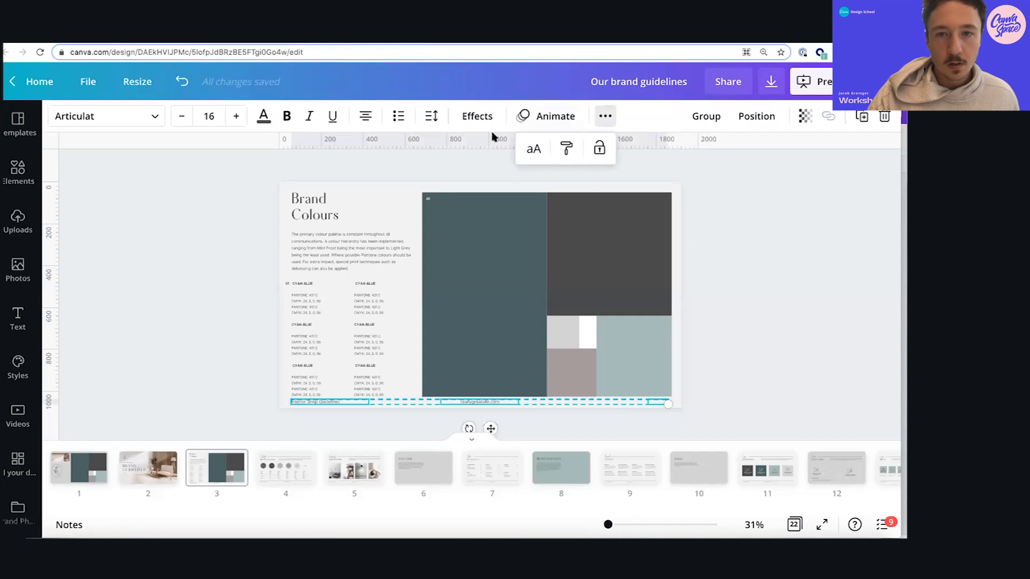
{"action": "left_click", "coordinate": [804, 116]}
{"action": "left_click_drag", "start_coordinate": [758, 157], "coordinate": [718, 158]}
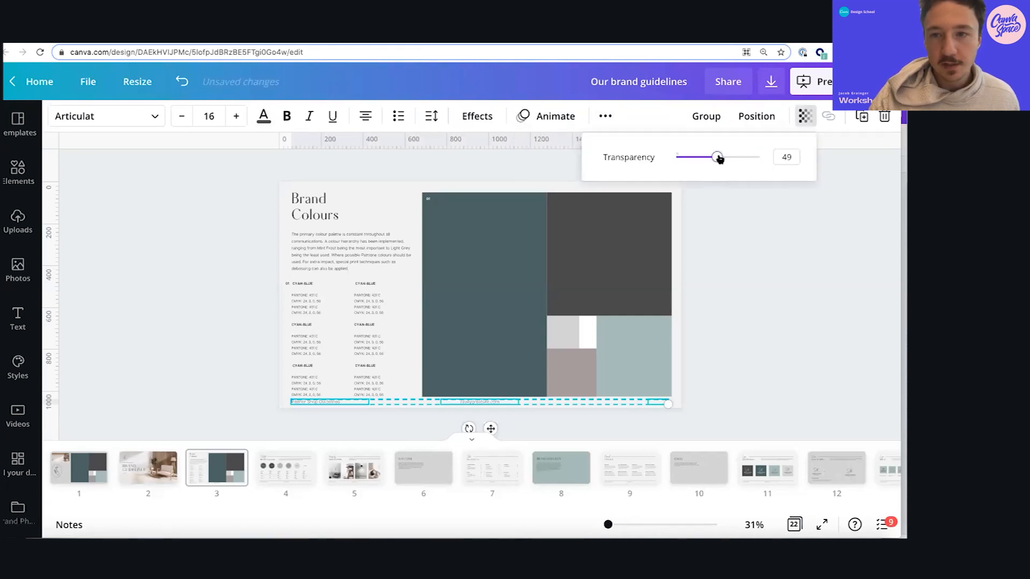
{"action": "left_click", "coordinate": [760, 318]}
Move the Photography slide directly after the Brand Colours slide and add a blank slide behind it
{"action": "left_click", "coordinate": [728, 298]}
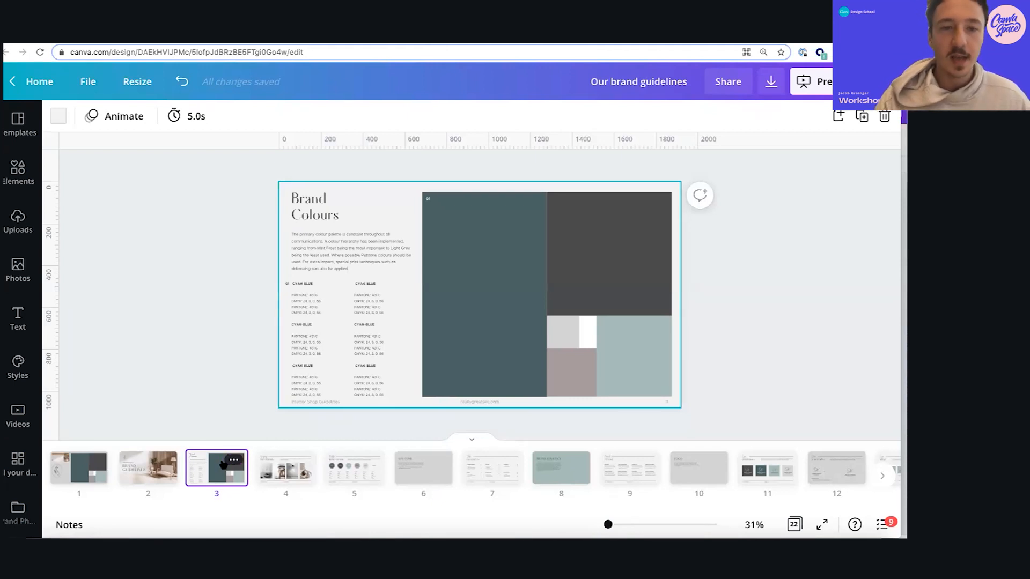
{"action": "left_click", "coordinate": [276, 473]}
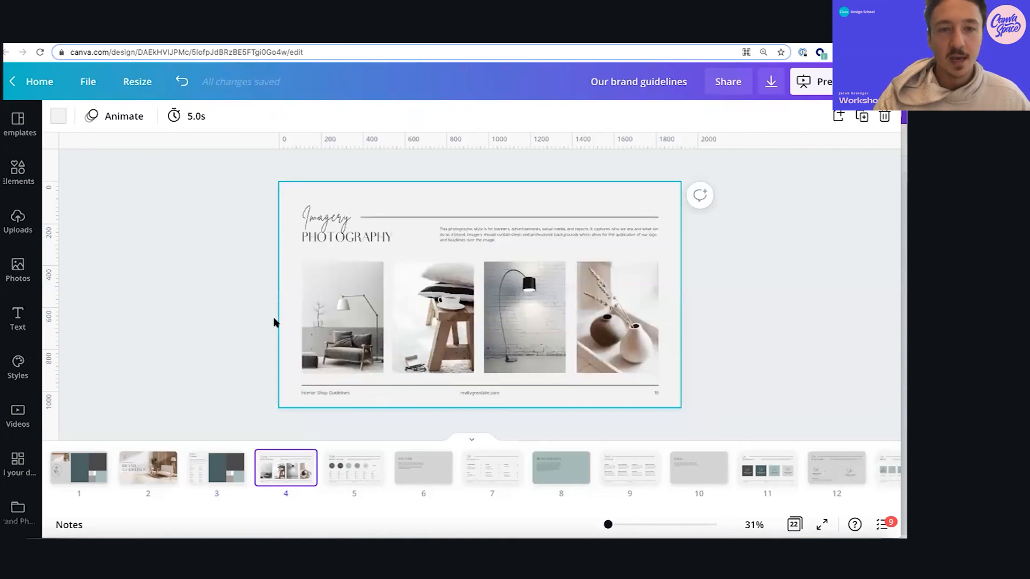
{"action": "left_click", "coordinate": [252, 316]}
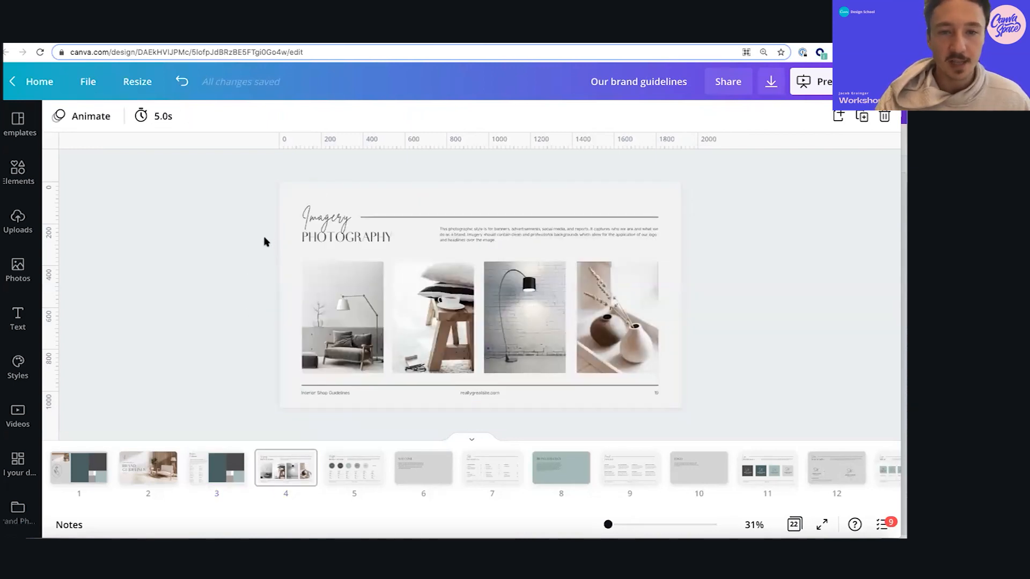
{"action": "key", "text": "super+Return"}
Copy the three footer texts from the Brand Colours slide onto the blank slide 5
{"action": "left_click", "coordinate": [275, 471]}
{"action": "left_click", "coordinate": [217, 467]}
{"action": "left_click_drag", "start_coordinate": [252, 402], "coordinate": [707, 418]}
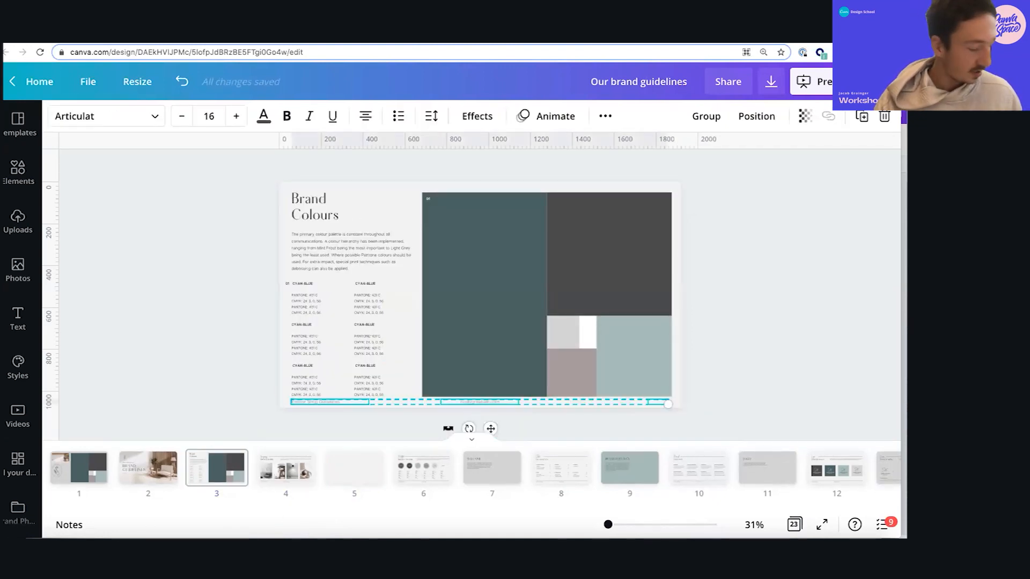
{"action": "left_click", "coordinate": [355, 472]}
{"action": "key", "text": "ctrl+v"}
{"action": "left_click", "coordinate": [313, 423]}
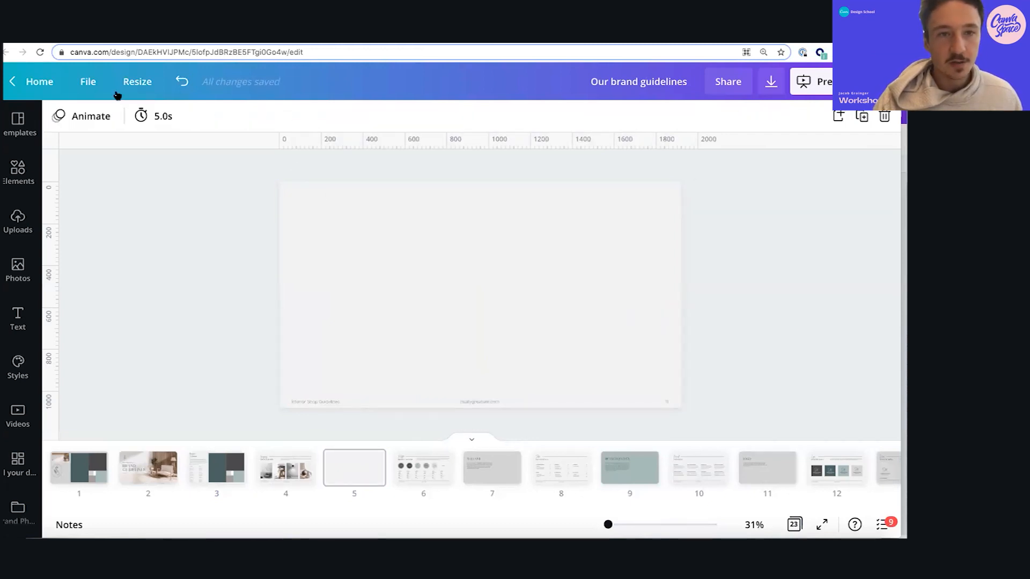
Show the guides and copy the four photos from the Imagery Photography slide 4 onto slide 5
{"action": "left_click", "coordinate": [95, 86]}
{"action": "left_click", "coordinate": [129, 238]}
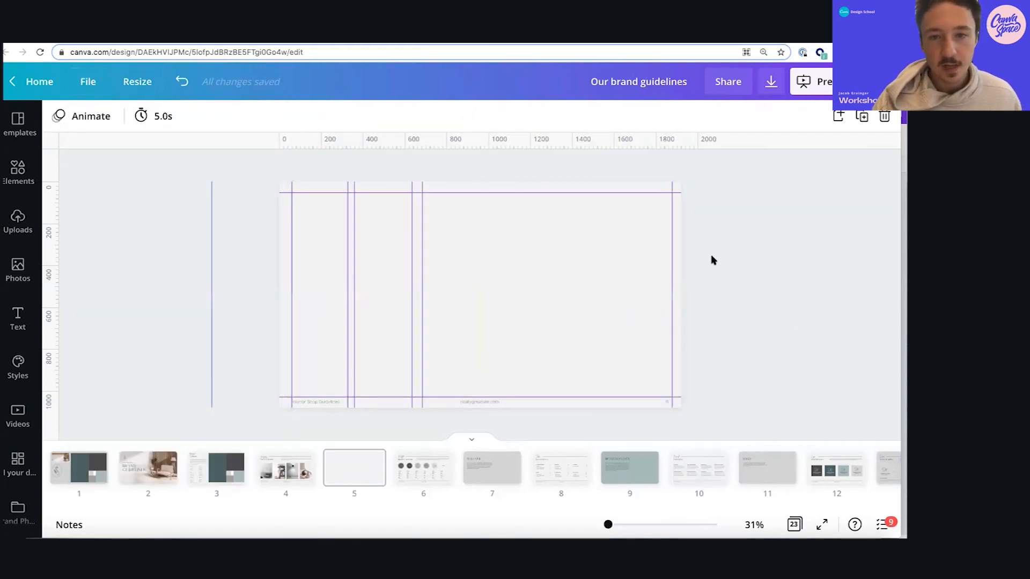
{"action": "left_click", "coordinate": [292, 461]}
{"action": "left_click", "coordinate": [337, 343]}
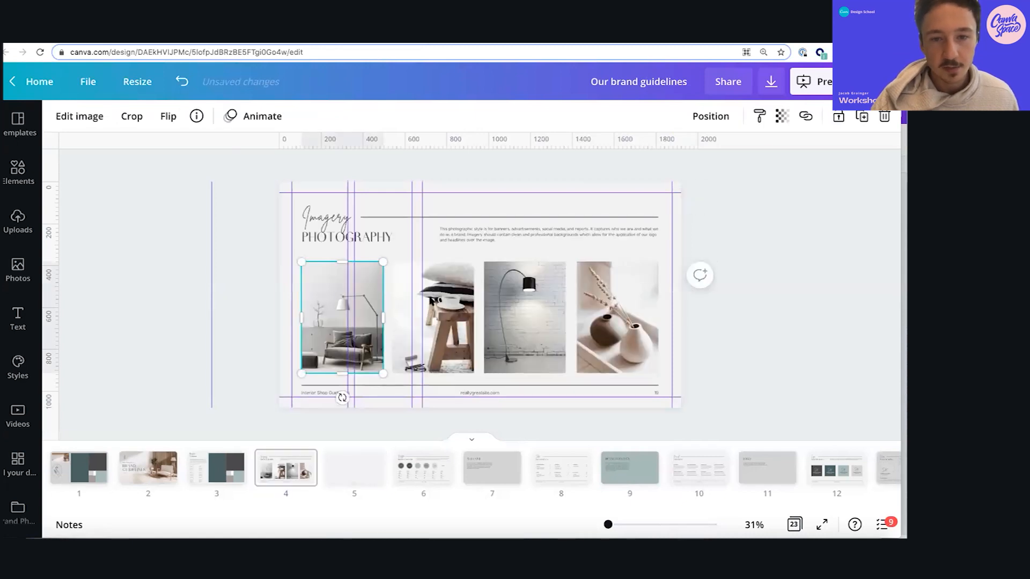
{"action": "left_click", "coordinate": [534, 312], "text": "shift"}
{"action": "left_click", "coordinate": [619, 310], "text": "shift"}
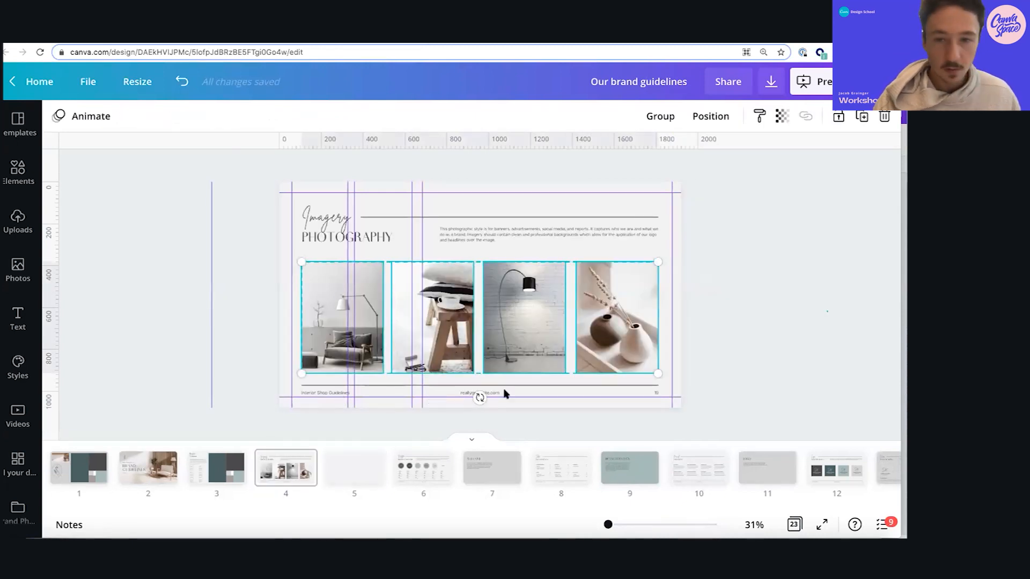
{"action": "key", "text": "ctrl+c"}
{"action": "left_click", "coordinate": [351, 466]}
{"action": "key", "text": "ctrl+v"}
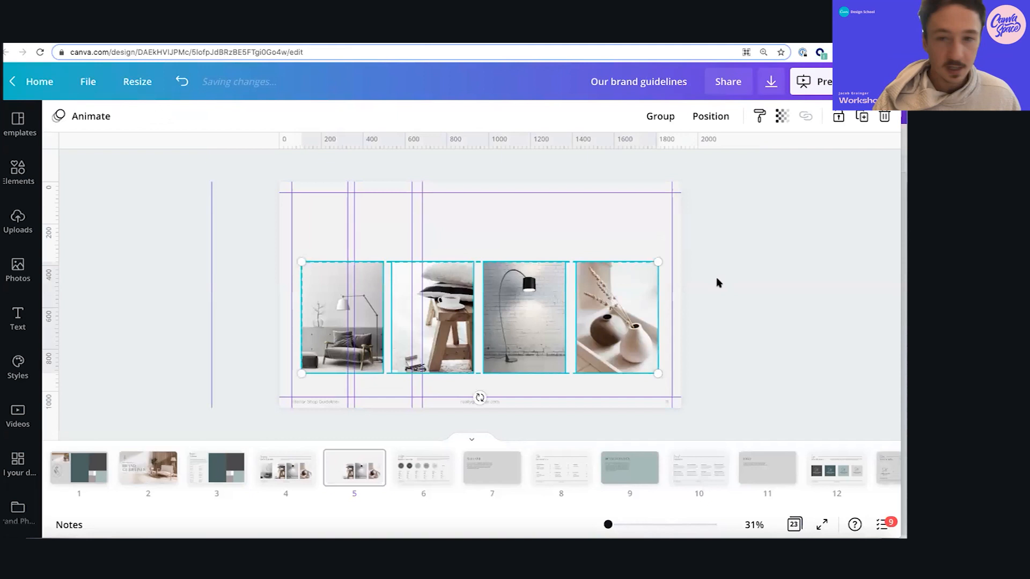
Place the armchair photo in the upper-left corner of the guides, widen its frame past the slide's middle and adjust its crop
{"action": "left_click", "coordinate": [342, 334]}
{"action": "left_click_drag", "start_coordinate": [342, 333], "coordinate": [422, 257]}
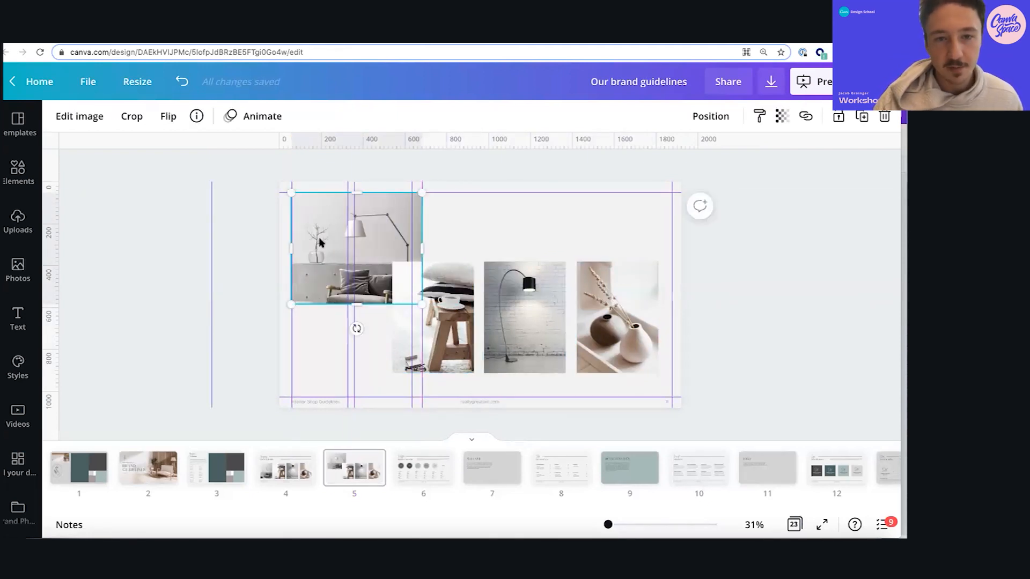
{"action": "double_click", "coordinate": [307, 232]}
{"action": "left_click", "coordinate": [118, 241]}
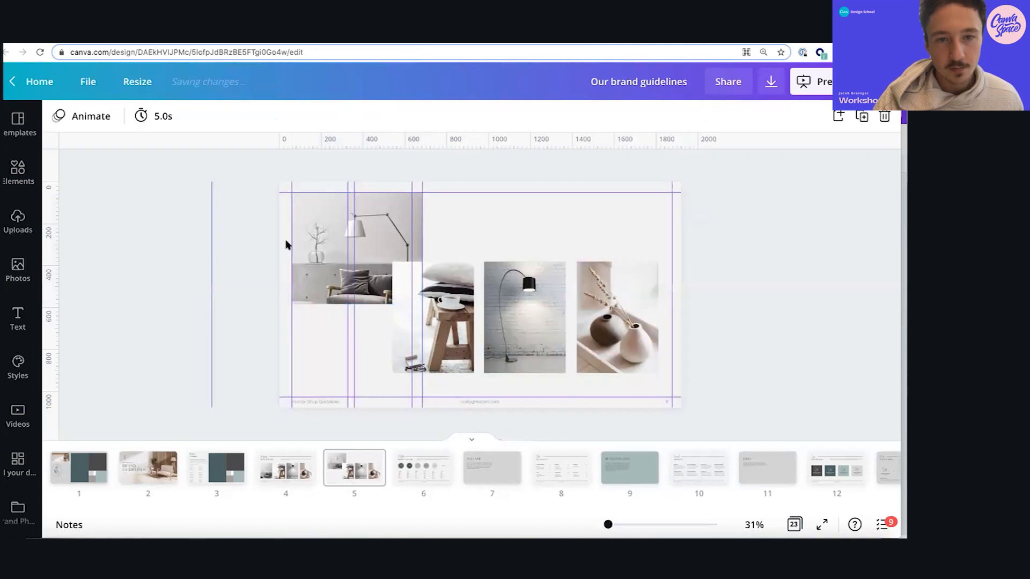
{"action": "left_click_drag", "start_coordinate": [332, 237], "coordinate": [583, 237]}
{"action": "left_click_drag", "start_coordinate": [542, 274], "coordinate": [417, 239]}
{"action": "left_click_drag", "start_coordinate": [566, 244], "coordinate": [450, 246]}
Move the stool, lamp and vase photos together down and to the right, clear of the armchair photo
{"action": "left_click", "coordinate": [443, 322]}
{"action": "left_click", "coordinate": [533, 340], "text": "shift"}
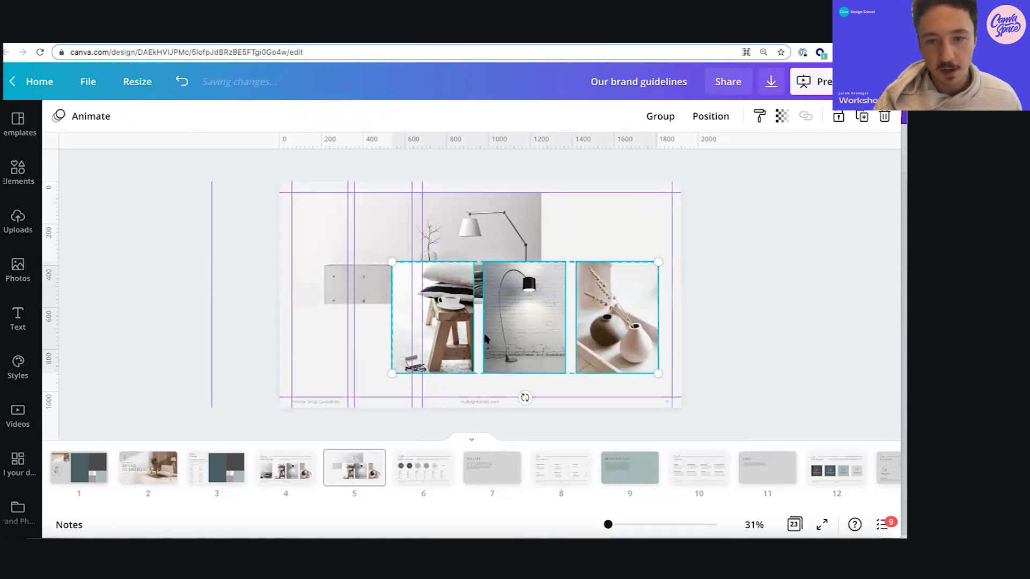
{"action": "left_click_drag", "start_coordinate": [531, 351], "coordinate": [588, 368]}
Extend the armchair photo's frame downward and enlarge and reposition the image inside it around the armchair
{"action": "left_click", "coordinate": [416, 300]}
{"action": "left_click_drag", "start_coordinate": [416, 305], "coordinate": [415, 329]}
{"action": "double_click", "coordinate": [391, 290]}
{"action": "left_click_drag", "start_coordinate": [390, 290], "coordinate": [373, 272]}
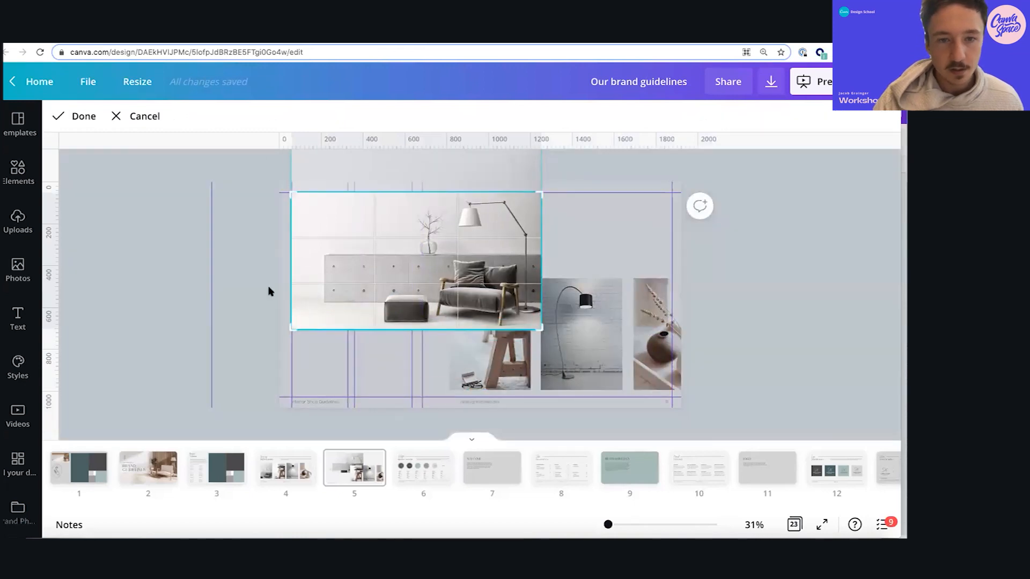
{"action": "left_click", "coordinate": [168, 224]}
{"action": "double_click", "coordinate": [320, 225]}
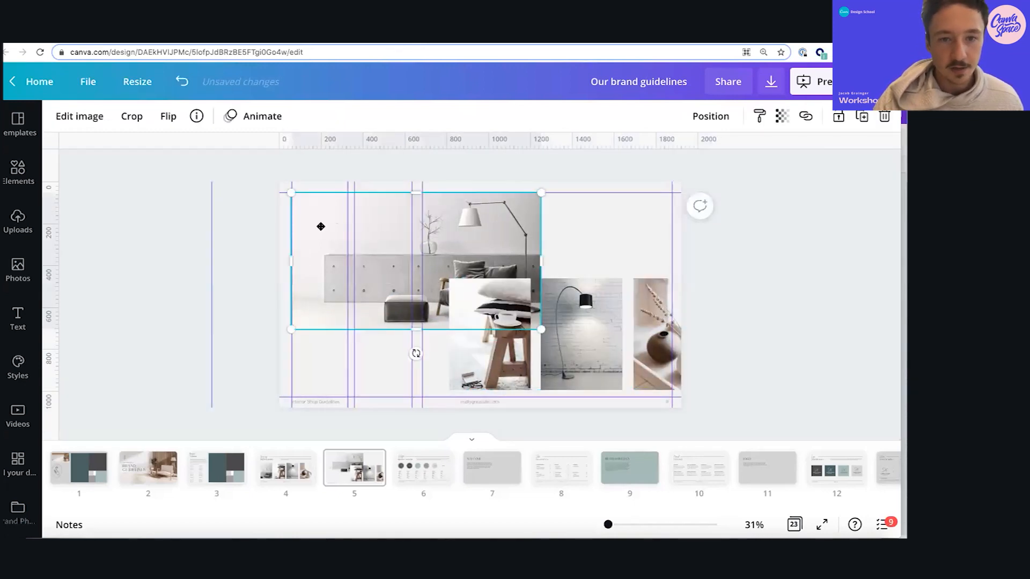
{"action": "left_click_drag", "start_coordinate": [319, 237], "coordinate": [317, 249]}
{"action": "left_click_drag", "start_coordinate": [282, 152], "coordinate": [204, 130]}
{"action": "left_click_drag", "start_coordinate": [452, 290], "coordinate": [451, 299]}
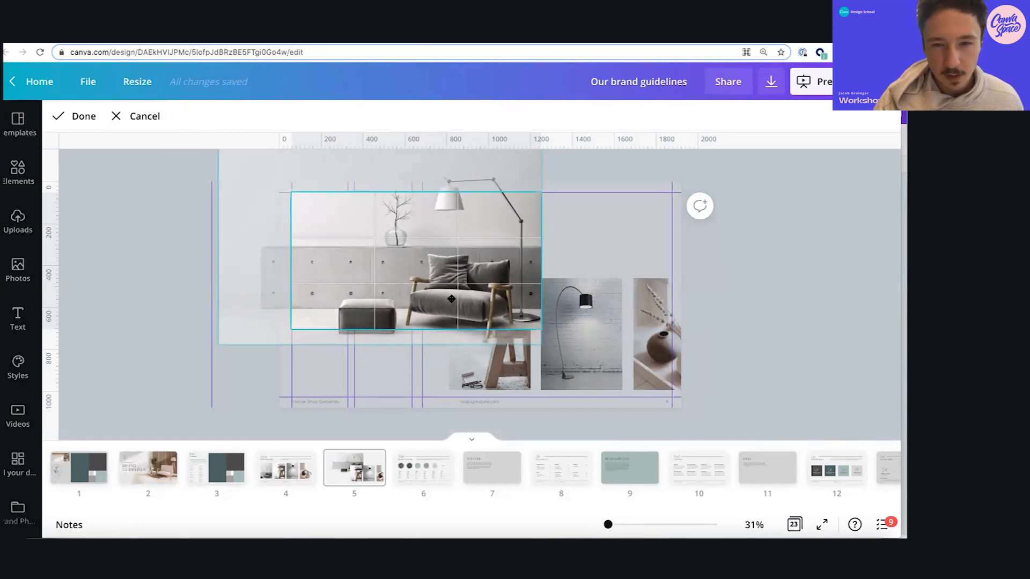
{"action": "left_click", "coordinate": [793, 292]}
Move the stool photo to the slide's upper-right area and the vase photo below the armchair photo at the left guide
{"action": "left_click_drag", "start_coordinate": [486, 376], "coordinate": [622, 291]}
{"action": "left_click_drag", "start_coordinate": [645, 344], "coordinate": [303, 351]}
{"action": "left_click_drag", "start_coordinate": [331, 285], "coordinate": [353, 344]}
Narrow the armchair photo's frame to about half the slide width and recentre the image inside it
{"action": "left_click", "coordinate": [519, 265]}
{"action": "left_click_drag", "start_coordinate": [541, 262], "coordinate": [478, 262]}
{"action": "double_click", "coordinate": [404, 260]}
{"action": "left_click_drag", "start_coordinate": [404, 261], "coordinate": [396, 266]}
{"action": "left_click", "coordinate": [654, 345]}
Resize the vase photo to fill the space from the armchair photo down to the bottom guide, matching its width
{"action": "left_click", "coordinate": [332, 351]}
{"action": "left_click_drag", "start_coordinate": [372, 363], "coordinate": [451, 398]}
{"action": "double_click", "coordinate": [454, 367]}
{"action": "left_click", "coordinate": [588, 339]}
Place the lamp photo against the right guide, extend it from the top to the bottom guide and crop it around the lamp
{"action": "left_click_drag", "start_coordinate": [576, 324], "coordinate": [630, 246]}
{"action": "left_click_drag", "start_coordinate": [632, 304], "coordinate": [642, 398]}
{"action": "double_click", "coordinate": [643, 347]}
{"action": "left_click_drag", "start_coordinate": [643, 346], "coordinate": [662, 346]}
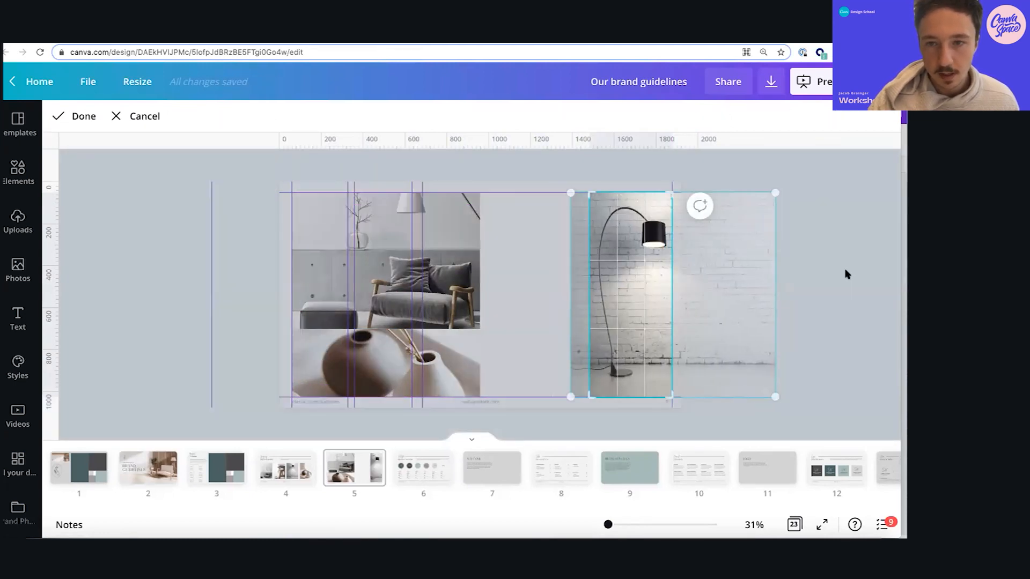
{"action": "left_click", "coordinate": [845, 272]}
Bring the stool photo forward, in front of the lamp photo
{"action": "left_click", "coordinate": [625, 287]}
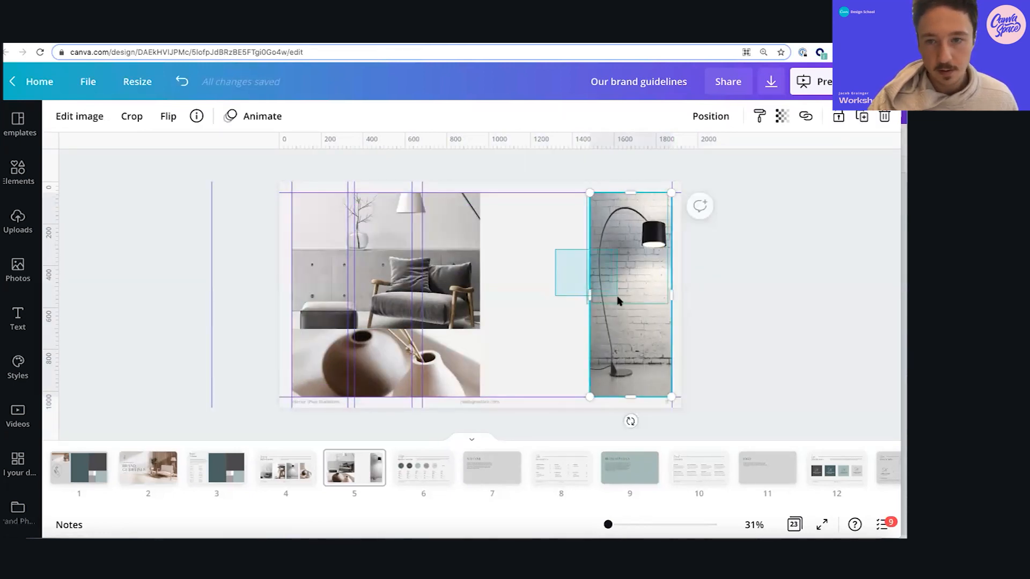
{"action": "left_click", "coordinate": [711, 117]}
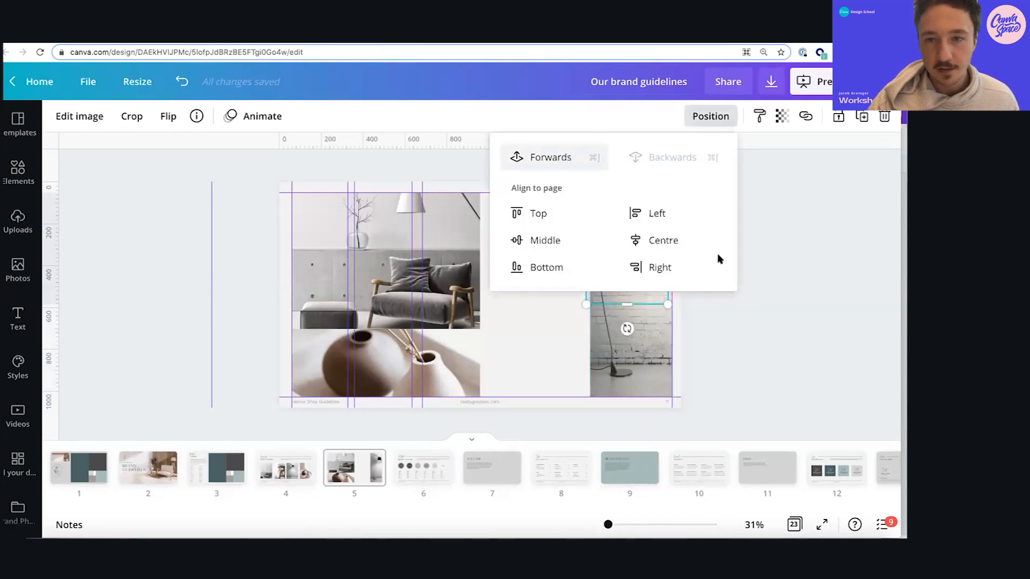
{"action": "left_click", "coordinate": [539, 156]}
{"action": "left_click_drag", "start_coordinate": [620, 256], "coordinate": [586, 285]}
{"action": "key", "text": "ctrl+z"}
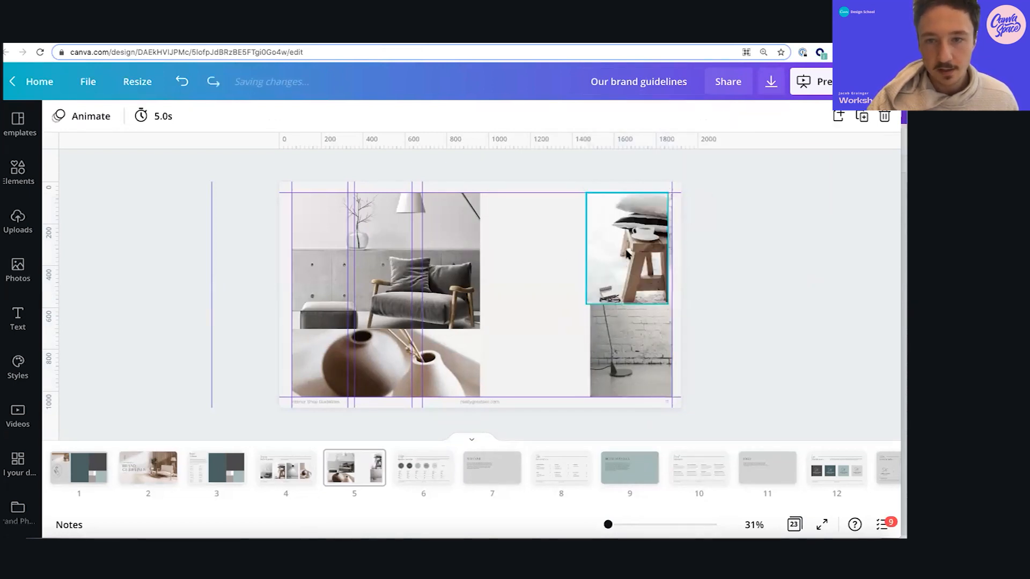
Fit the stool photo into the full-height gap between the armchair and lamp photos and shift its image to the right
{"action": "left_click_drag", "start_coordinate": [515, 249], "coordinate": [521, 252]}
{"action": "left_click_drag", "start_coordinate": [519, 304], "coordinate": [518, 397]}
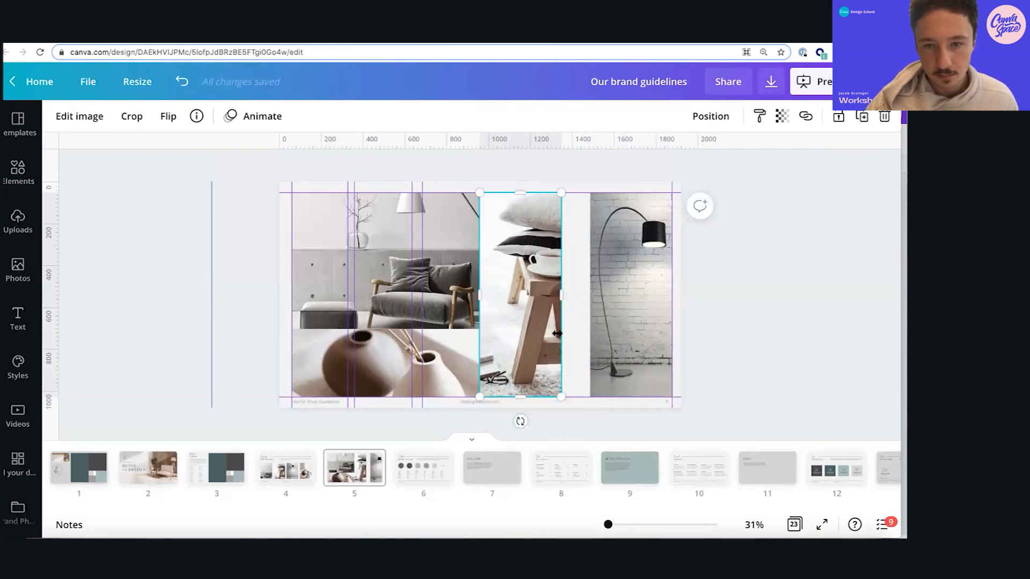
{"action": "left_click_drag", "start_coordinate": [577, 307], "coordinate": [590, 308]}
{"action": "double_click", "coordinate": [533, 386]}
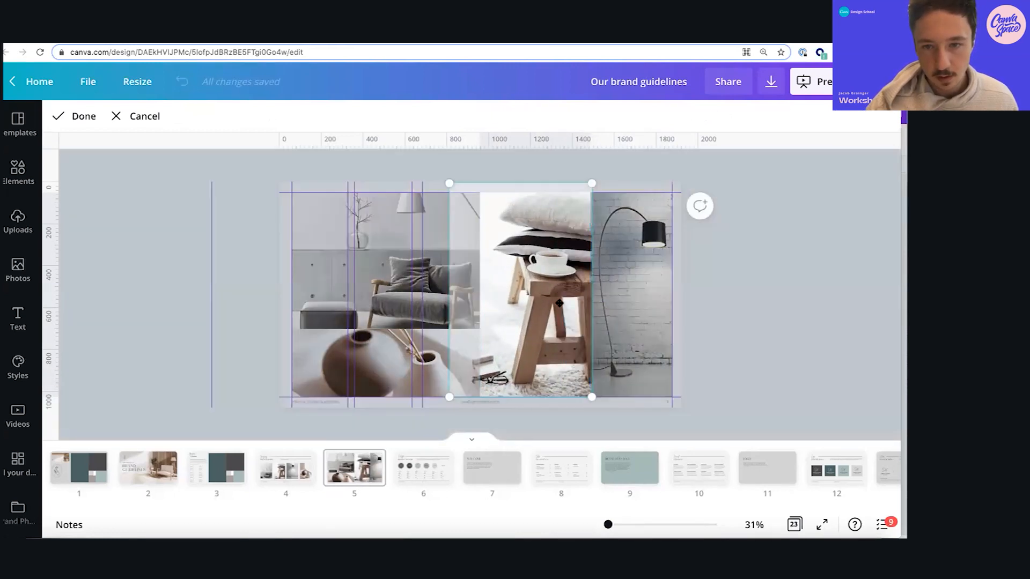
{"action": "left_click", "coordinate": [737, 294]}
{"action": "left_click", "coordinate": [536, 295]}
{"action": "double_click", "coordinate": [536, 295]}
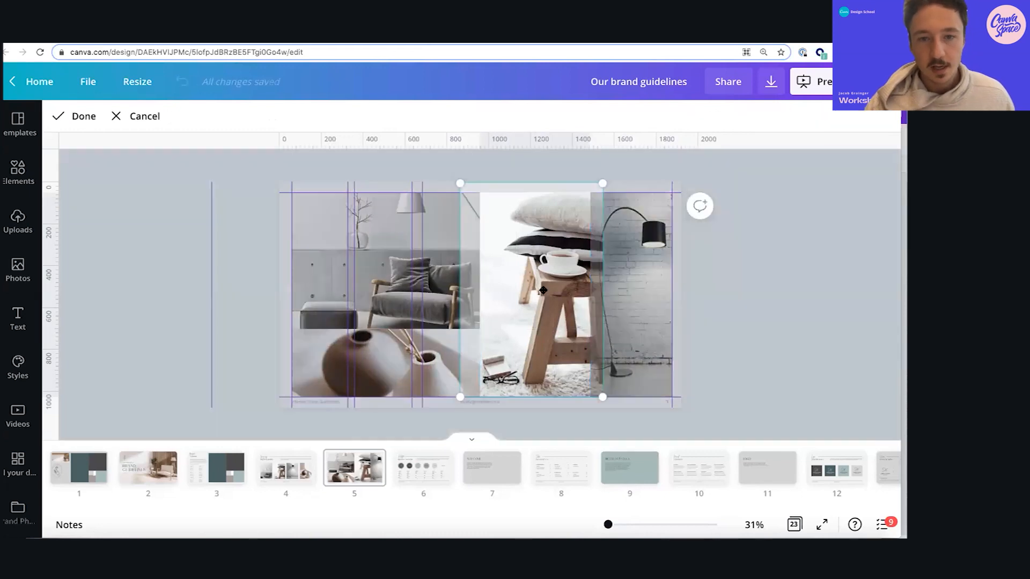
Reposition the armchair image up and to the left within its frame, and hide the guides
{"action": "double_click", "coordinate": [411, 283]}
{"action": "left_click_drag", "start_coordinate": [395, 252], "coordinate": [392, 223]}
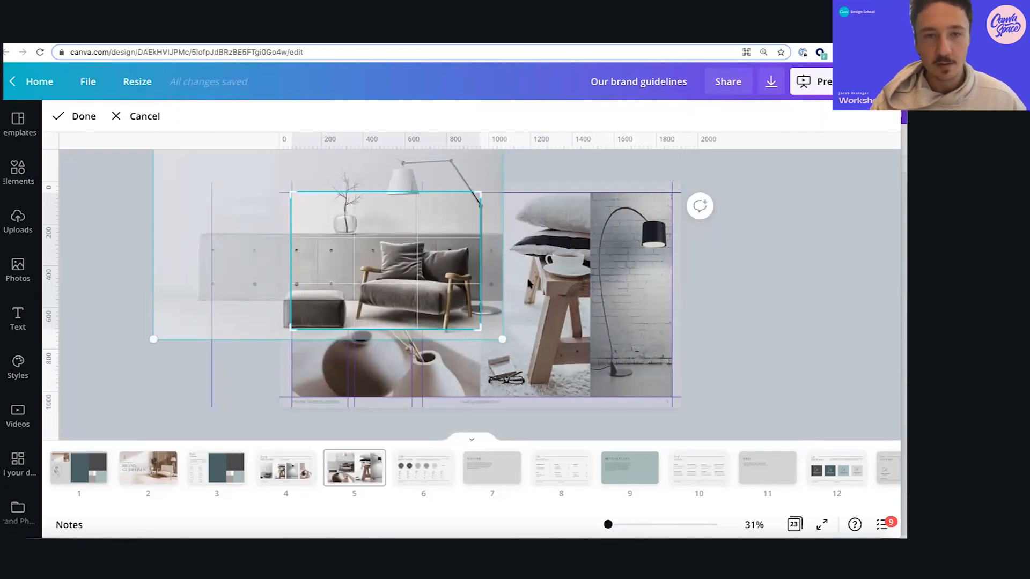
{"action": "left_click", "coordinate": [246, 153]}
{"action": "left_click", "coordinate": [102, 87]}
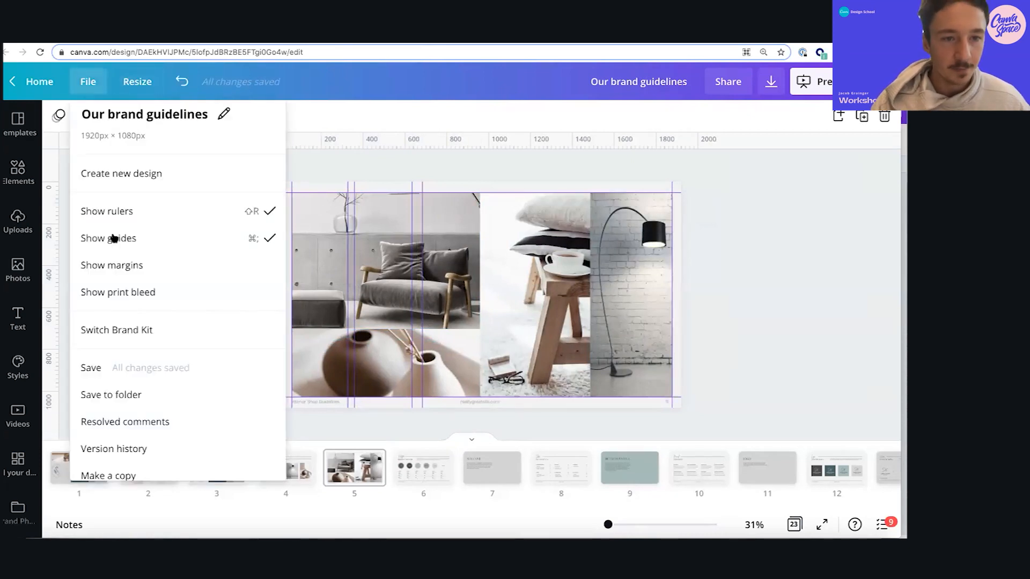
{"action": "left_click", "coordinate": [102, 236]}
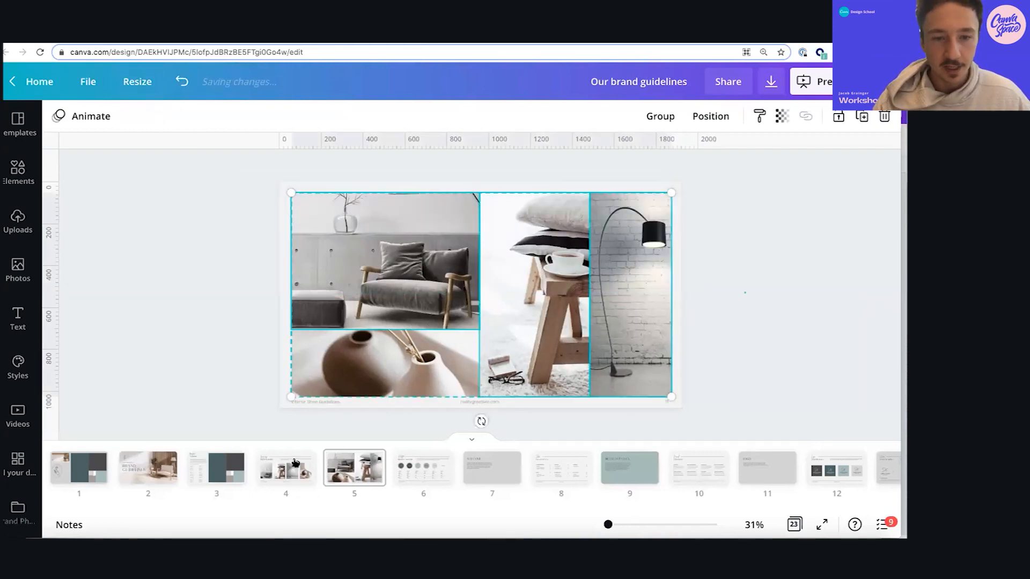
Copy the heading and intro paragraph from the Brand Colours slide onto slide 5, inset within the armchair photo's upper-left corner
{"action": "left_click", "coordinate": [214, 467]}
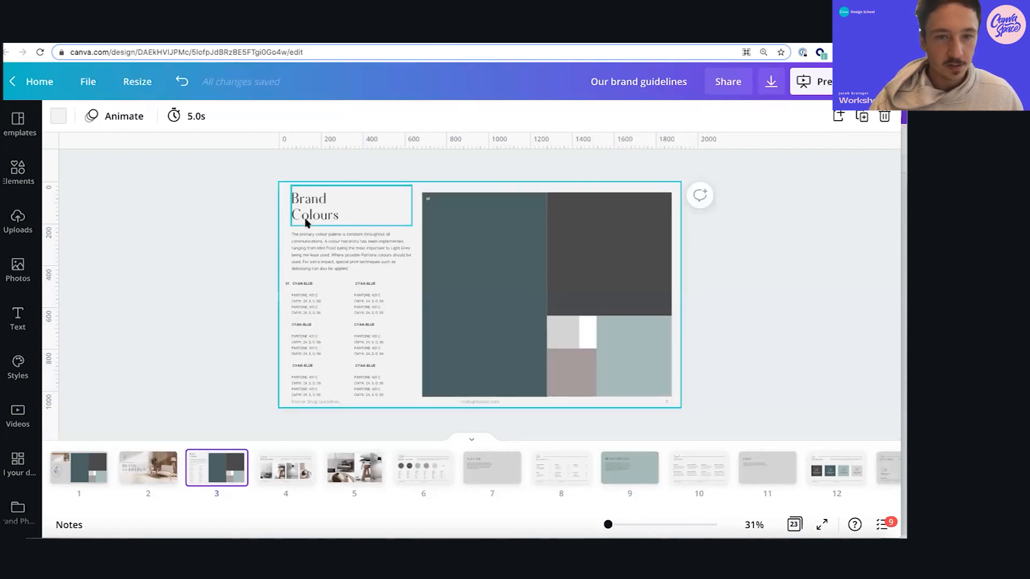
{"action": "left_click", "coordinate": [298, 222]}
{"action": "left_click", "coordinate": [307, 246], "text": "shift"}
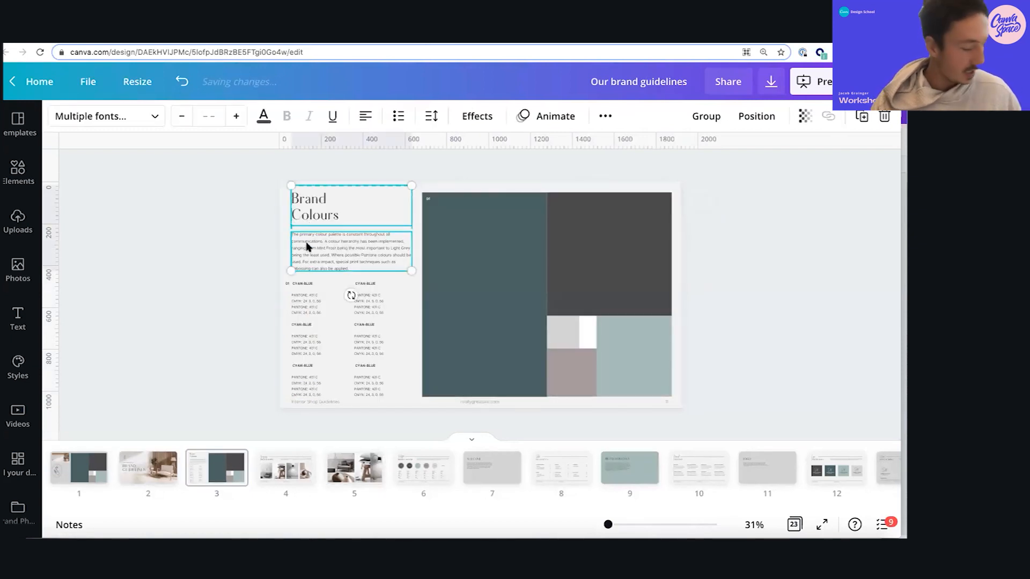
{"action": "left_click", "coordinate": [352, 469]}
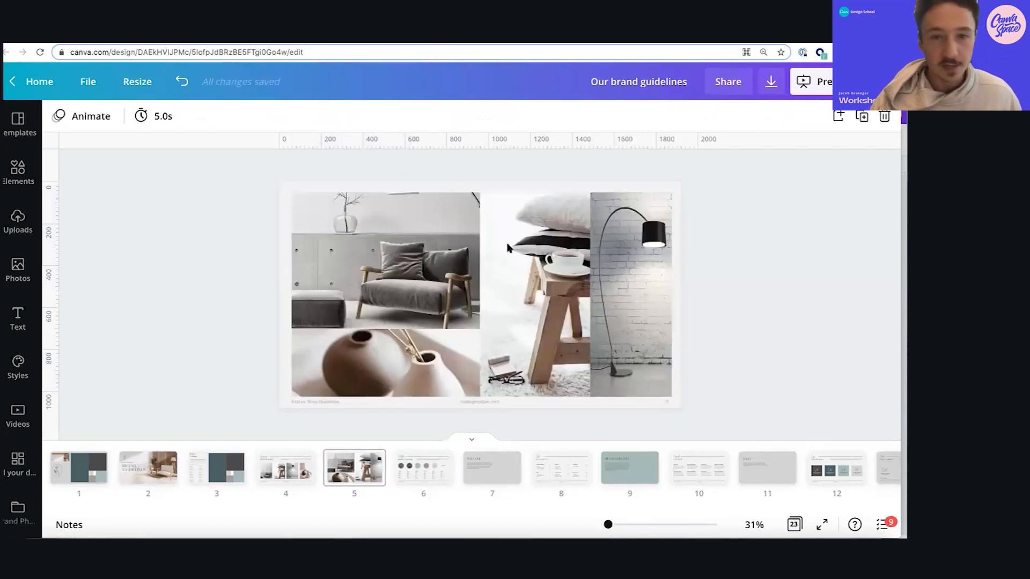
{"action": "key", "text": "ctrl+v"}
{"action": "left_click_drag", "start_coordinate": [337, 222], "coordinate": [338, 224]}
{"action": "key", "text": "shift+Left"}
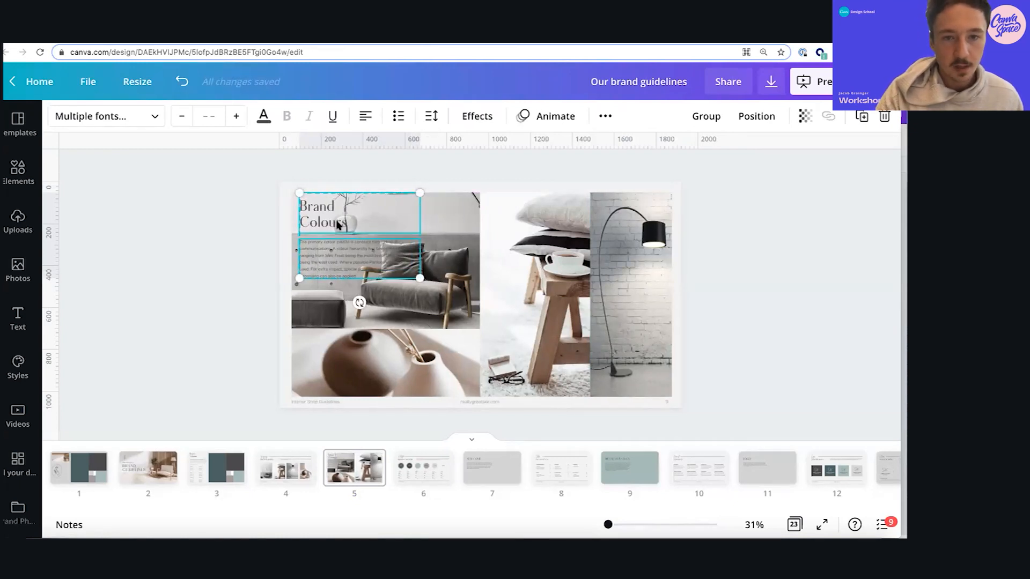
Widen the heading's text box to fit one line and change the heading to "Brand Photography"
{"action": "left_click", "coordinate": [256, 219]}
{"action": "left_click", "coordinate": [386, 221]}
{"action": "left_click_drag", "start_coordinate": [420, 213], "coordinate": [455, 214]}
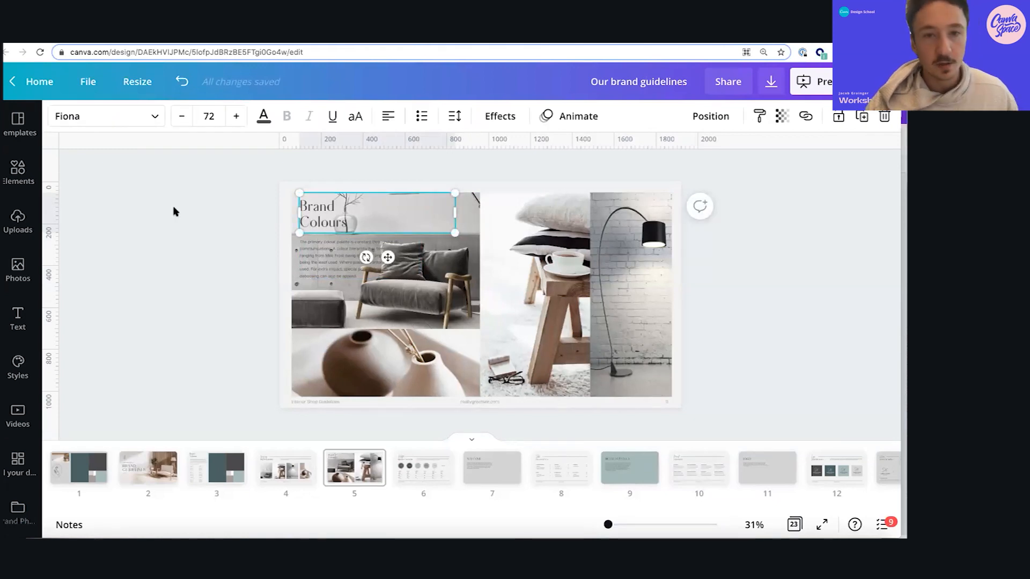
{"action": "double_click", "coordinate": [397, 207]}
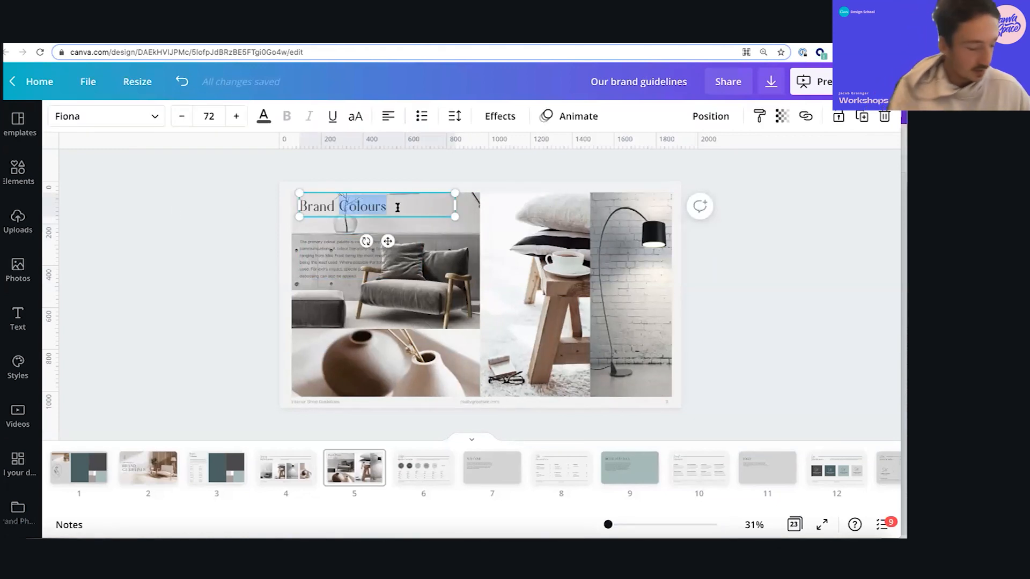
{"action": "key", "text": "BackSpace"}
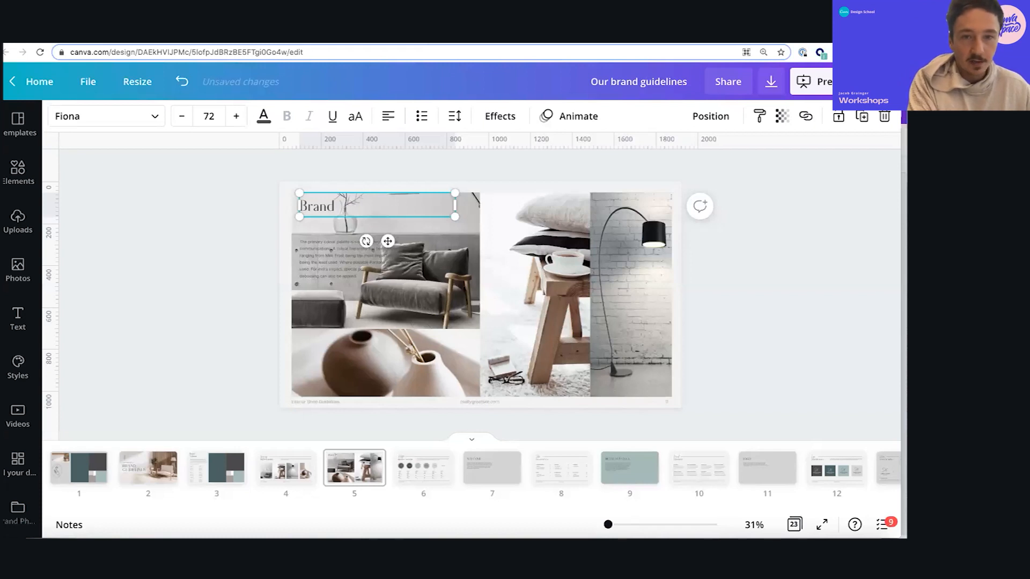
{"action": "type", "text": "Phot"}
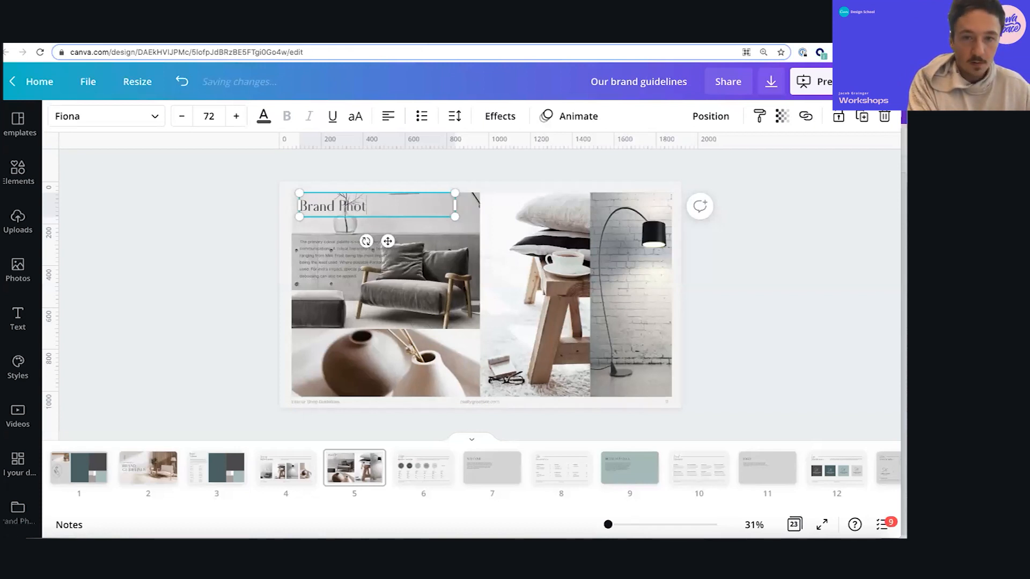
{"action": "type", "text": "ography"}
Colour the heading and the paragraph white and move the paragraph up closer beneath the heading
{"action": "left_click", "coordinate": [264, 115]}
{"action": "left_click", "coordinate": [145, 223]}
{"action": "left_click", "coordinate": [343, 245]}
{"action": "left_click", "coordinate": [374, 257]}
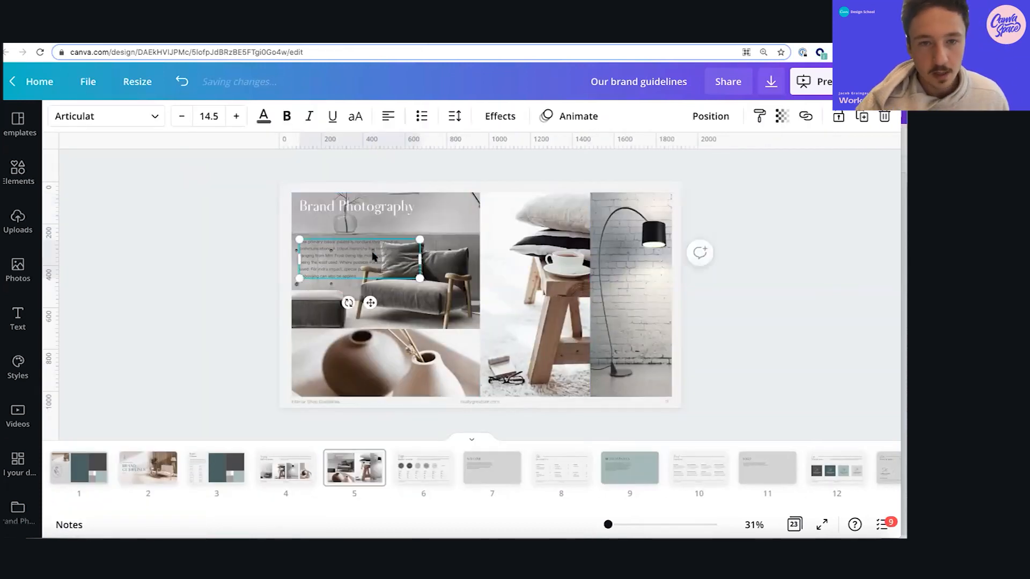
{"action": "left_click", "coordinate": [697, 114]}
{"action": "left_click", "coordinate": [790, 311]}
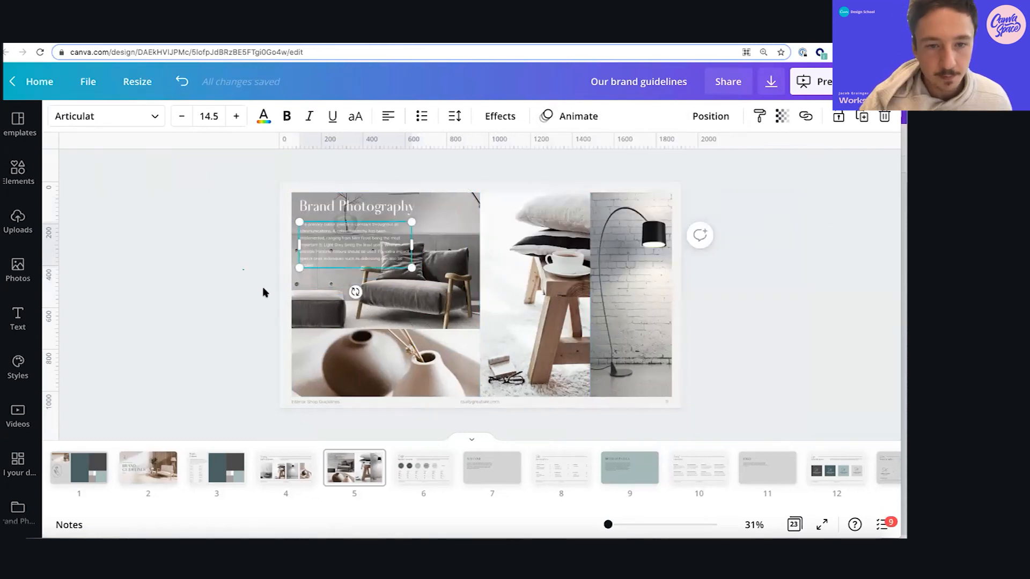
{"action": "left_click", "coordinate": [263, 292]}
Replace the paragraph on slide 5 with the photographic style description from slide 4
{"action": "left_click", "coordinate": [292, 458]}
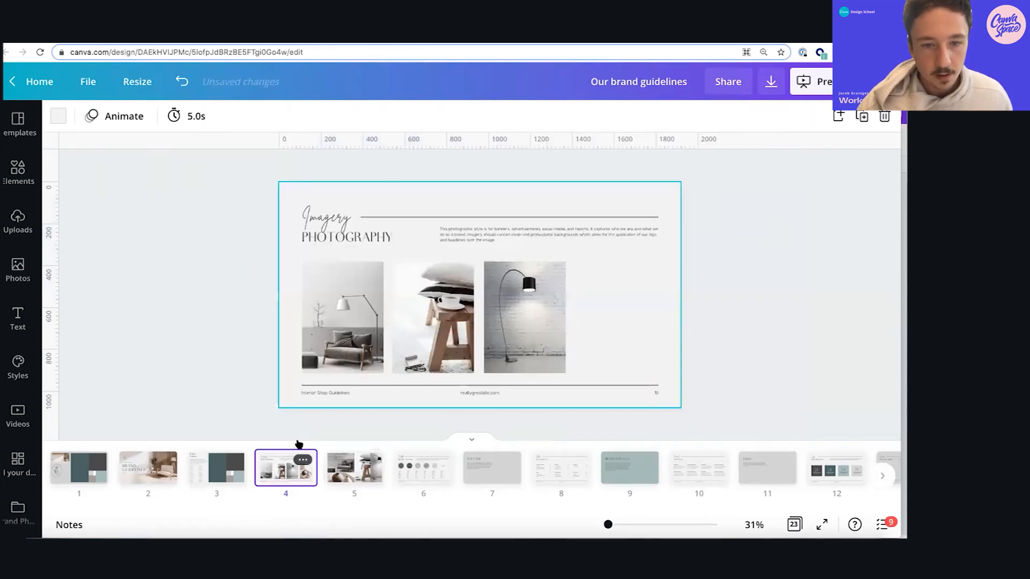
{"action": "left_click", "coordinate": [455, 232]}
{"action": "left_click", "coordinate": [454, 234]}
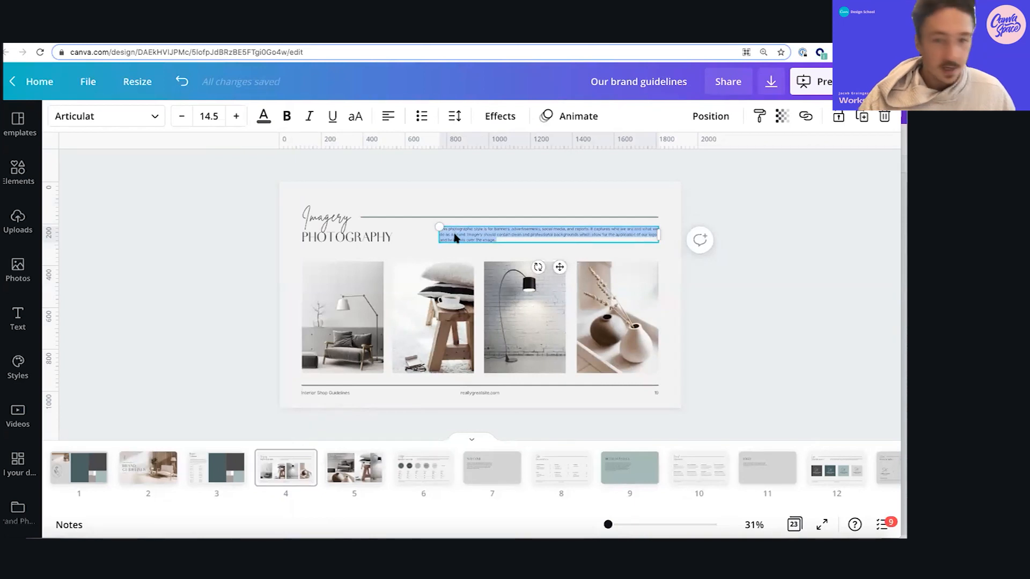
{"action": "left_click", "coordinate": [338, 453]}
{"action": "left_click", "coordinate": [361, 272]}
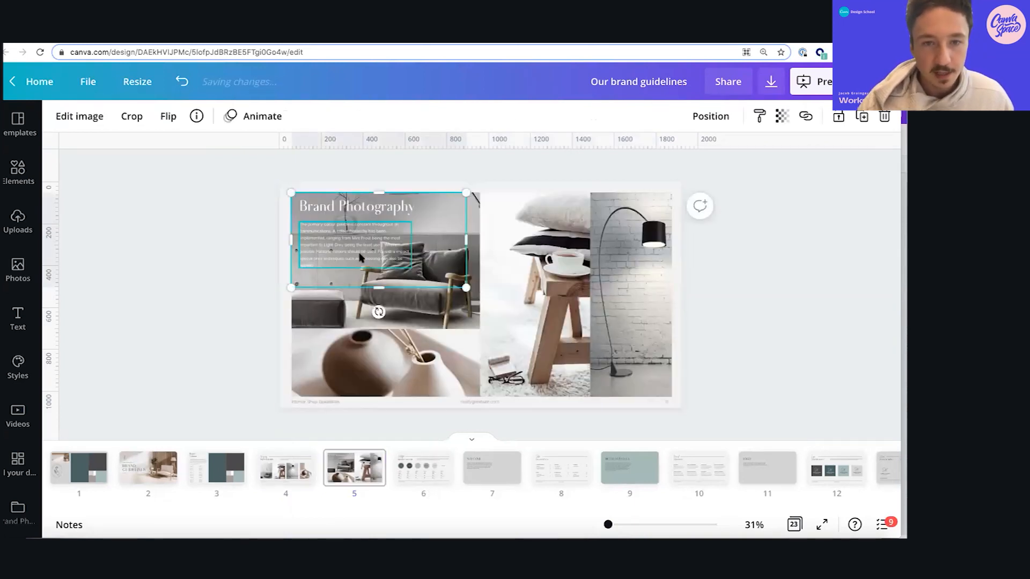
{"action": "left_click", "coordinate": [359, 257]}
{"action": "left_click", "coordinate": [360, 255]}
{"action": "type", "text": "This photographic style is for banners, advertisements, social media and reports. It captures who we are and what we do as a brand. Imagery should contain clean and commercial based scenes which allow for the application of our logo and headlines over the top."}
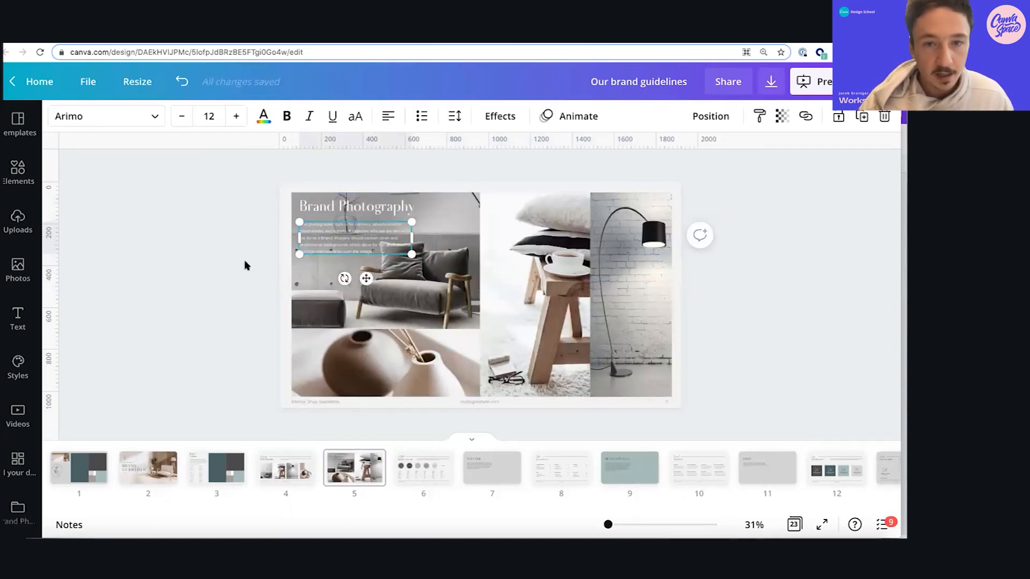
{"action": "left_click", "coordinate": [246, 264]}
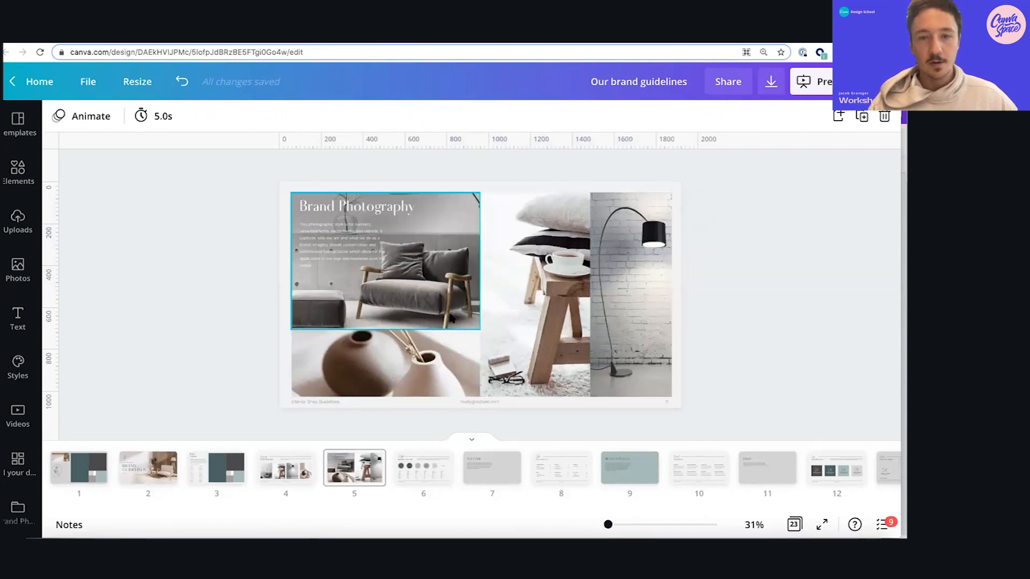
Reposition the armchair photo within its frame, shifting the chair slightly to the right and downwards
{"action": "double_click", "coordinate": [452, 319]}
{"action": "left_click_drag", "start_coordinate": [452, 318], "coordinate": [436, 305]}
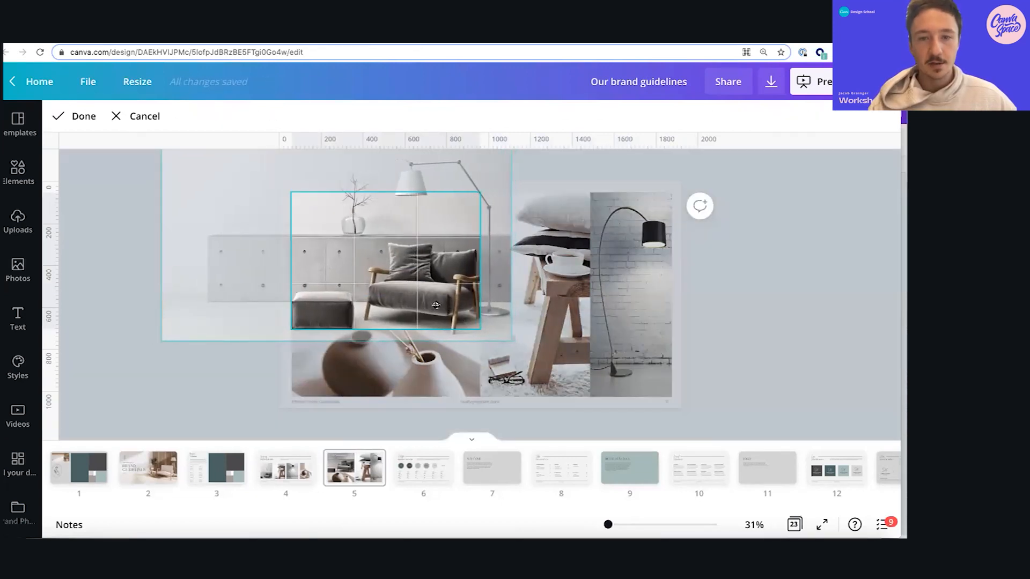
{"action": "left_click", "coordinate": [754, 288]}
Widen the photographic style paragraph's text box to about 466 px
{"action": "left_click", "coordinate": [370, 252]}
{"action": "left_click_drag", "start_coordinate": [378, 247], "coordinate": [399, 247]}
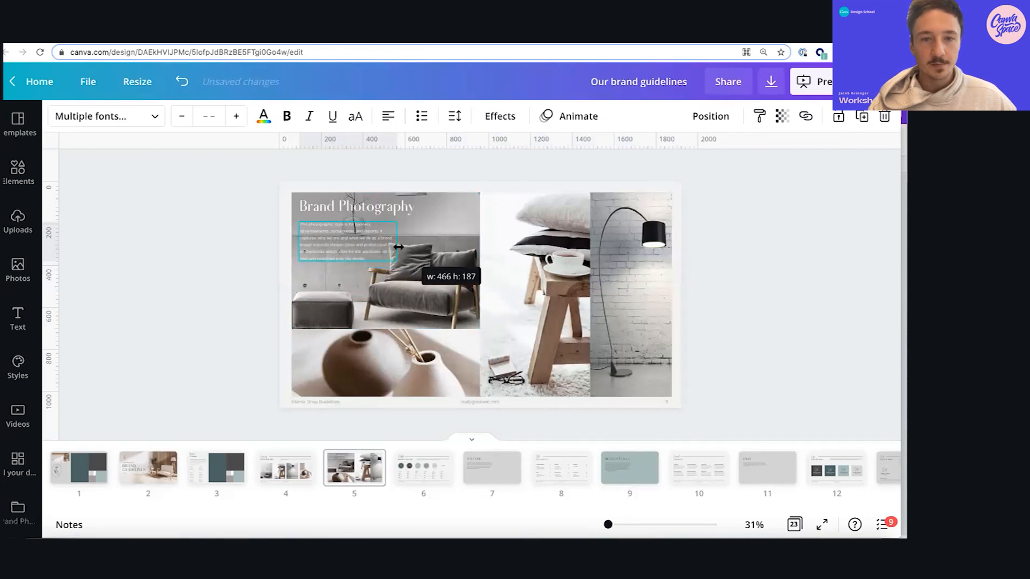
{"action": "left_click", "coordinate": [779, 273]}
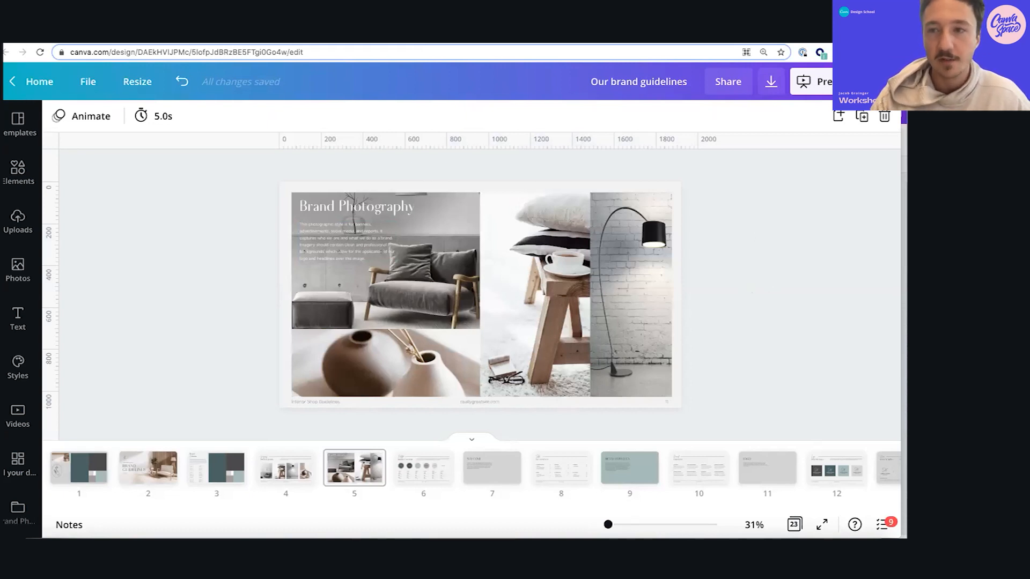
Publish the design as a website using the single-page Scrolling web style
{"action": "left_click", "coordinate": [882, 81]}
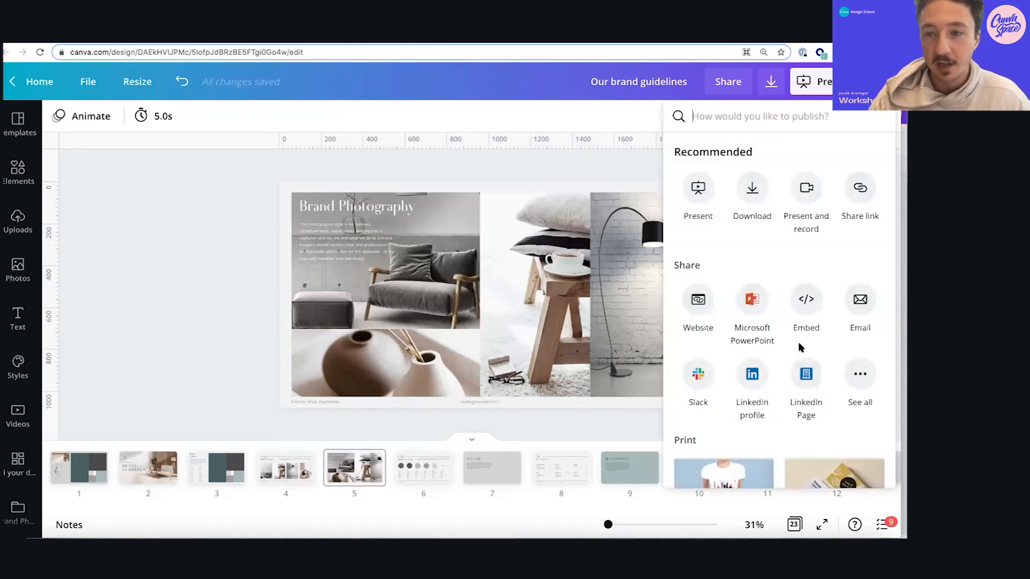
{"action": "left_click", "coordinate": [698, 303]}
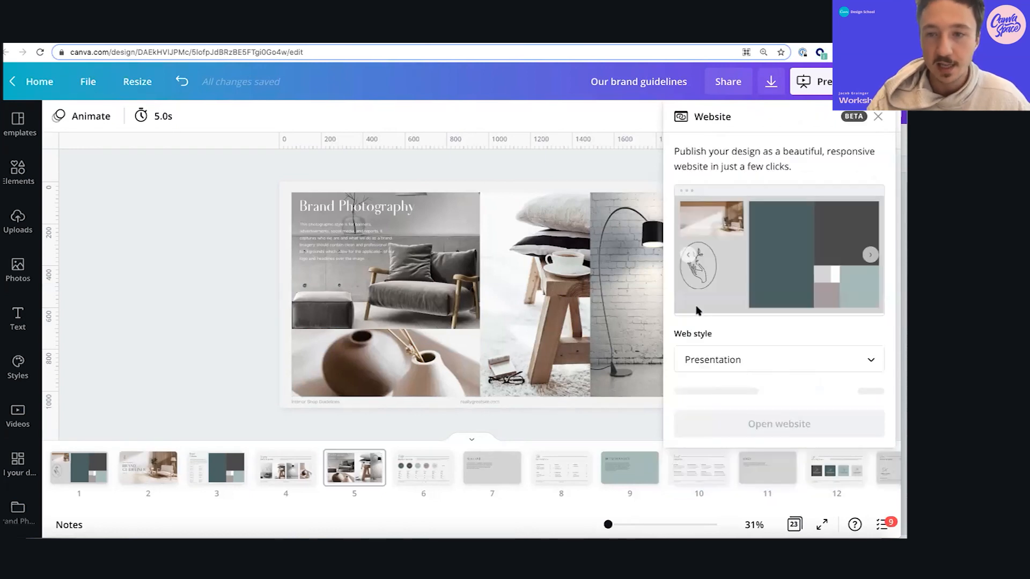
{"action": "left_click", "coordinate": [763, 366]}
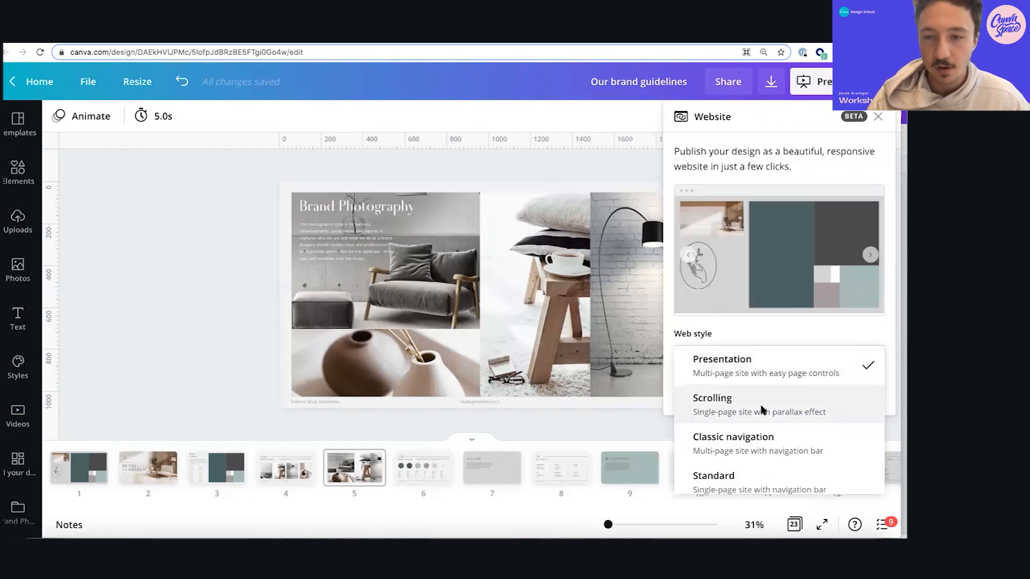
{"action": "left_click", "coordinate": [764, 411]}
{"action": "left_click", "coordinate": [758, 362]}
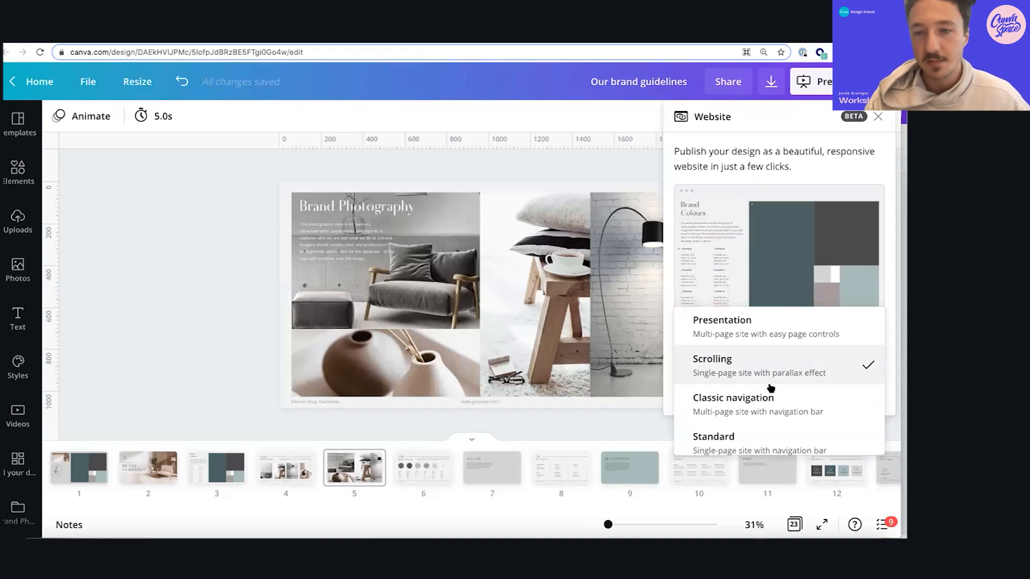
{"action": "scroll", "coordinate": [770, 388], "scroll_direction": "down", "scroll_amount": 1}
{"action": "scroll", "coordinate": [736, 363], "scroll_direction": "up", "scroll_amount": 1}
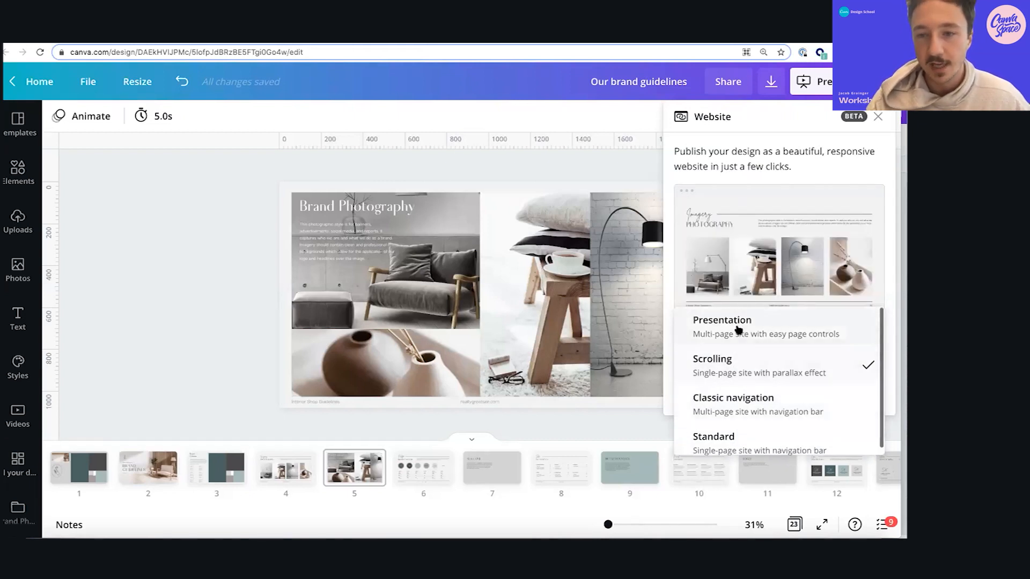
{"action": "left_click", "coordinate": [748, 368]}
{"action": "left_click", "coordinate": [720, 391]}
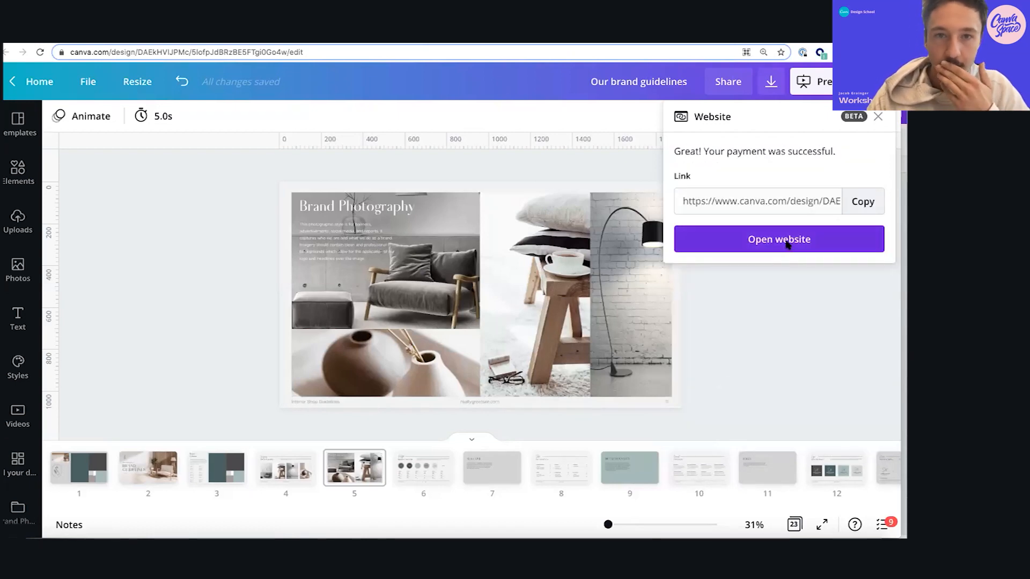
Open the published website and review its pages down to the Brand Photography page
{"action": "left_click", "coordinate": [786, 245]}
{"action": "scroll", "coordinate": [482, 230], "scroll_direction": "down", "scroll_amount": 3}
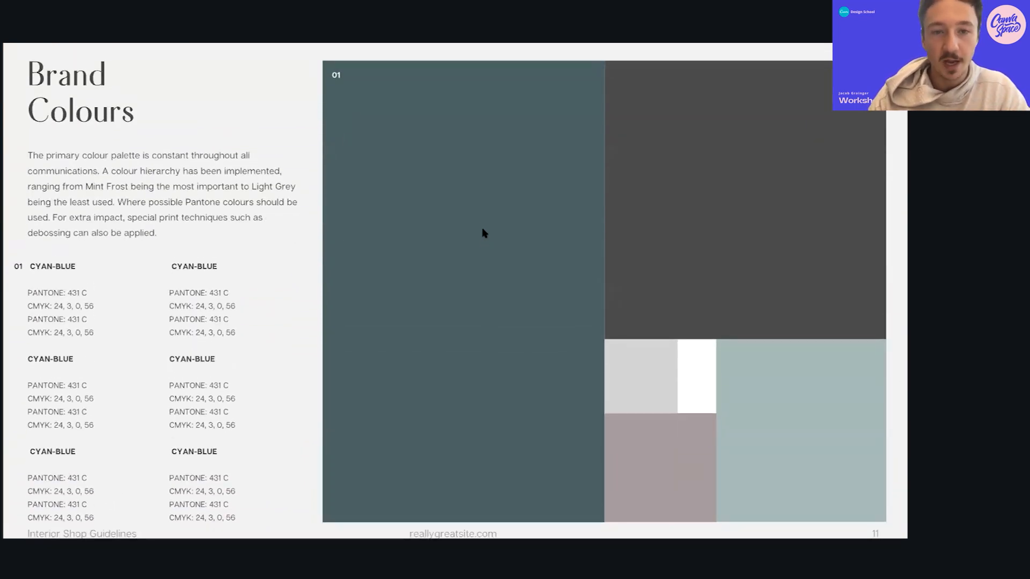
{"action": "scroll", "coordinate": [483, 233], "scroll_direction": "down", "scroll_amount": 1}
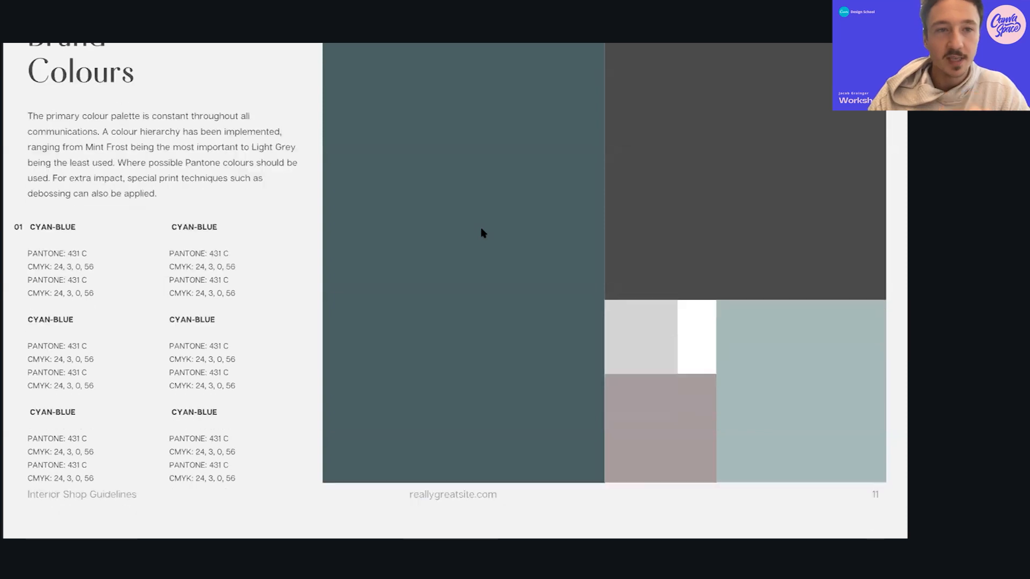
{"action": "scroll", "coordinate": [482, 233], "scroll_direction": "down", "scroll_amount": 10}
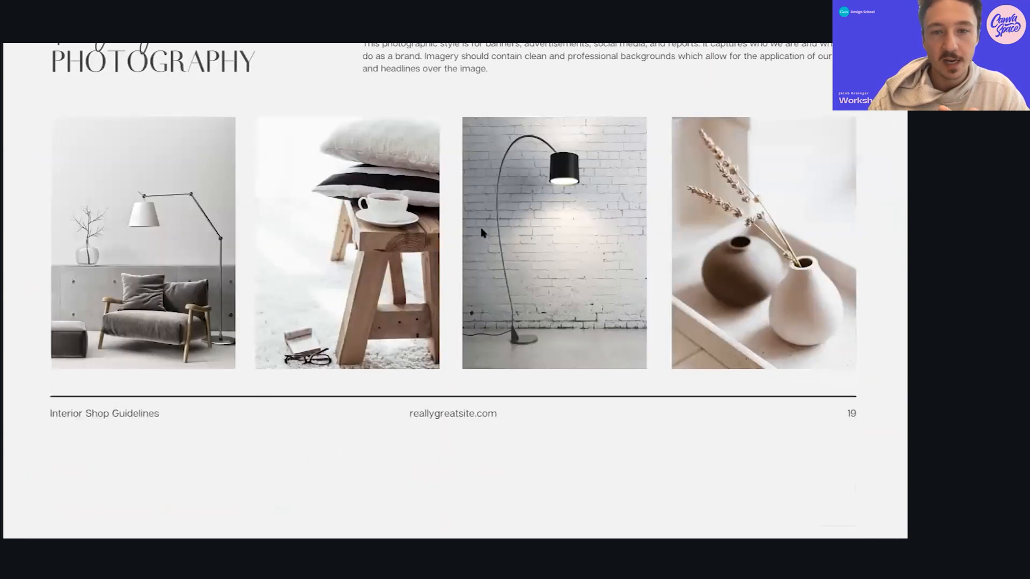
{"action": "scroll", "coordinate": [481, 232], "scroll_direction": "down", "scroll_amount": 5}
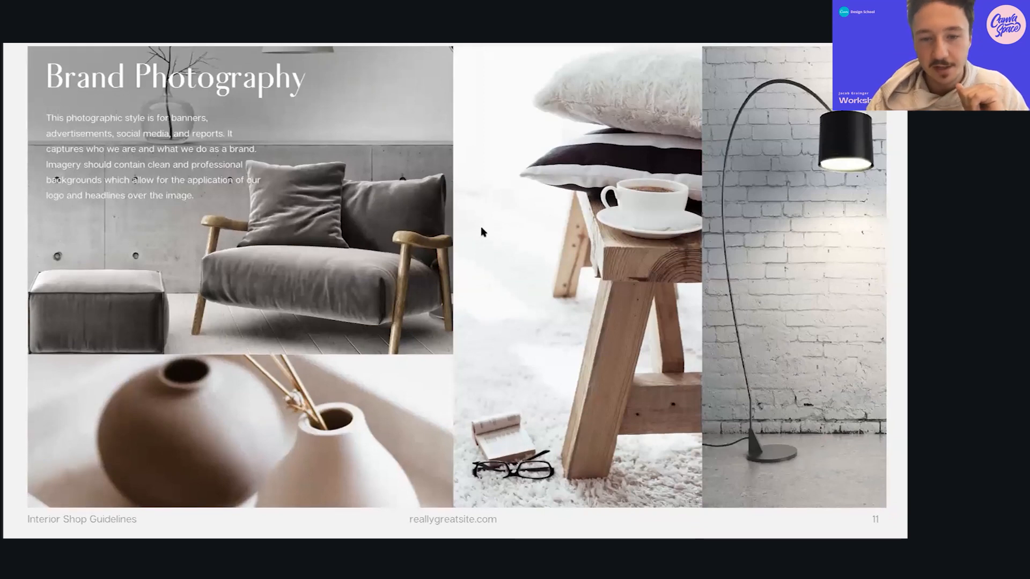
{"action": "scroll", "coordinate": [480, 232], "scroll_direction": "up", "scroll_amount": 1}
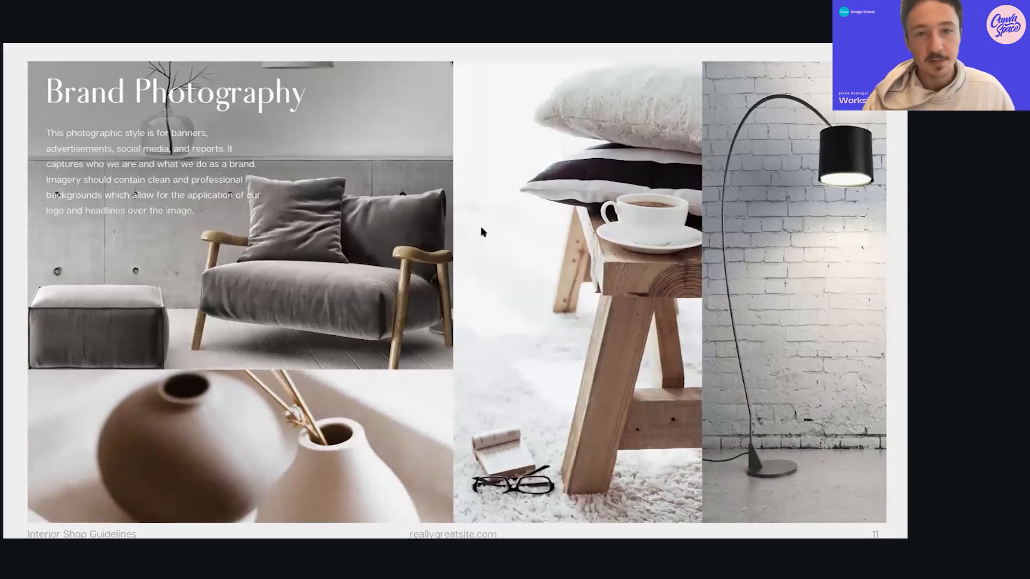